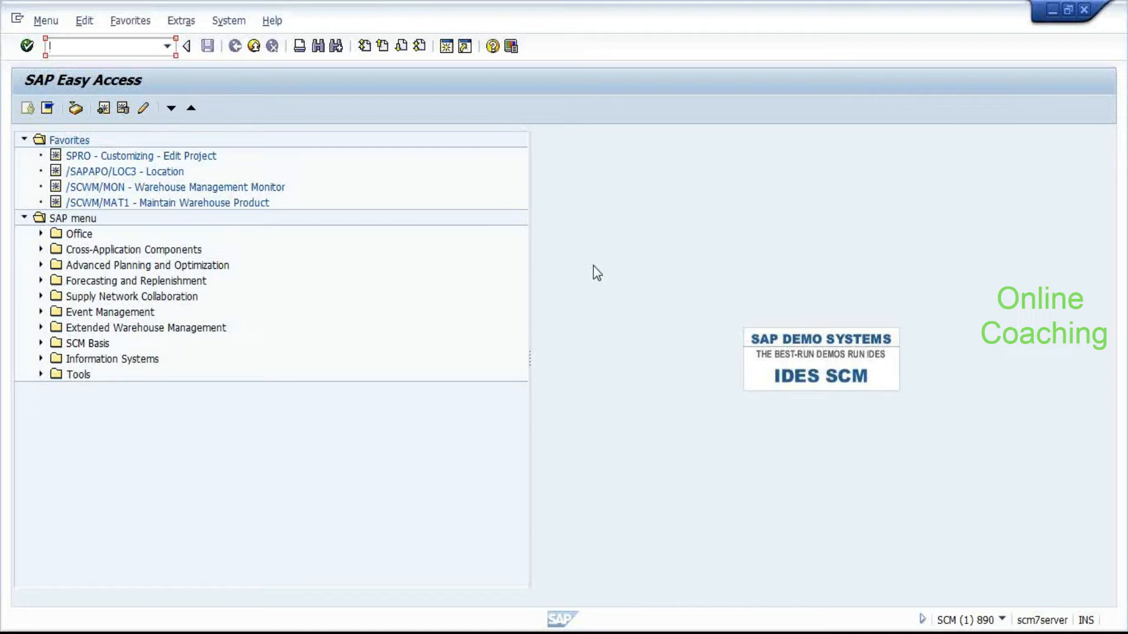
Switch to the EWM workbook in Excel and review the maximum capacity example for storage type R101 on Sheet5.
left_click(450, 632)
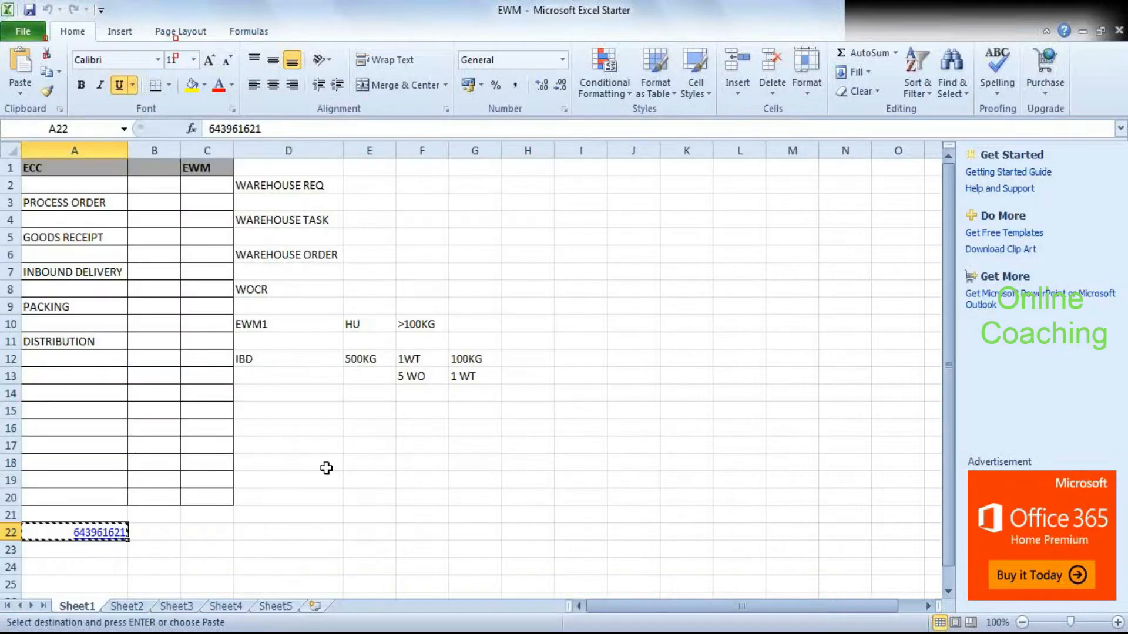
left_click(273, 606)
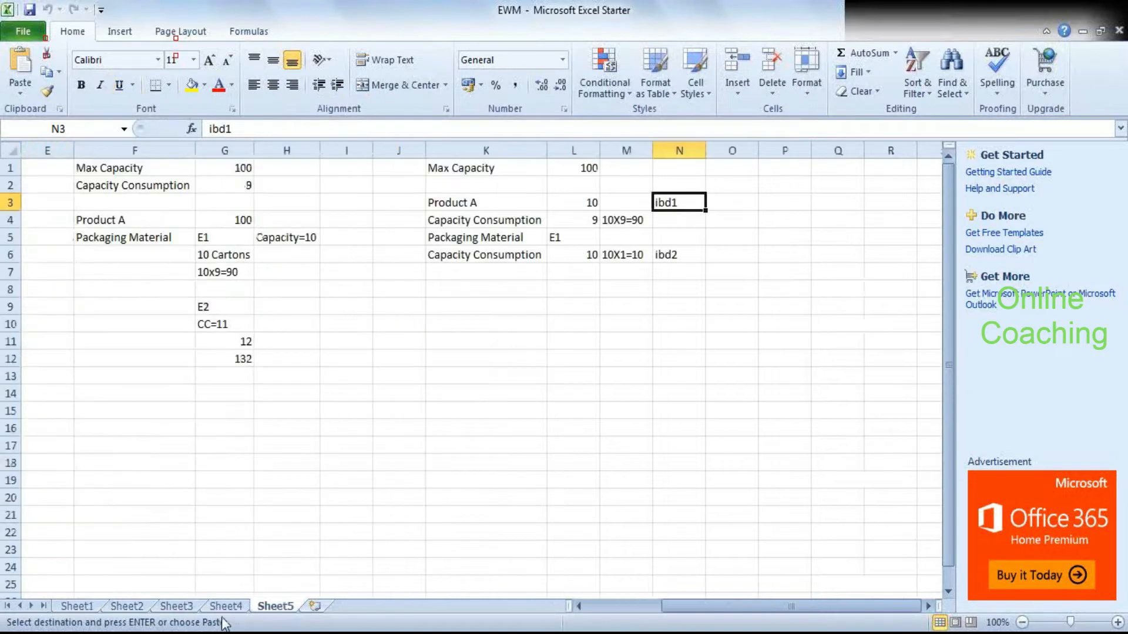
left_click_drag(708, 607, 597, 619)
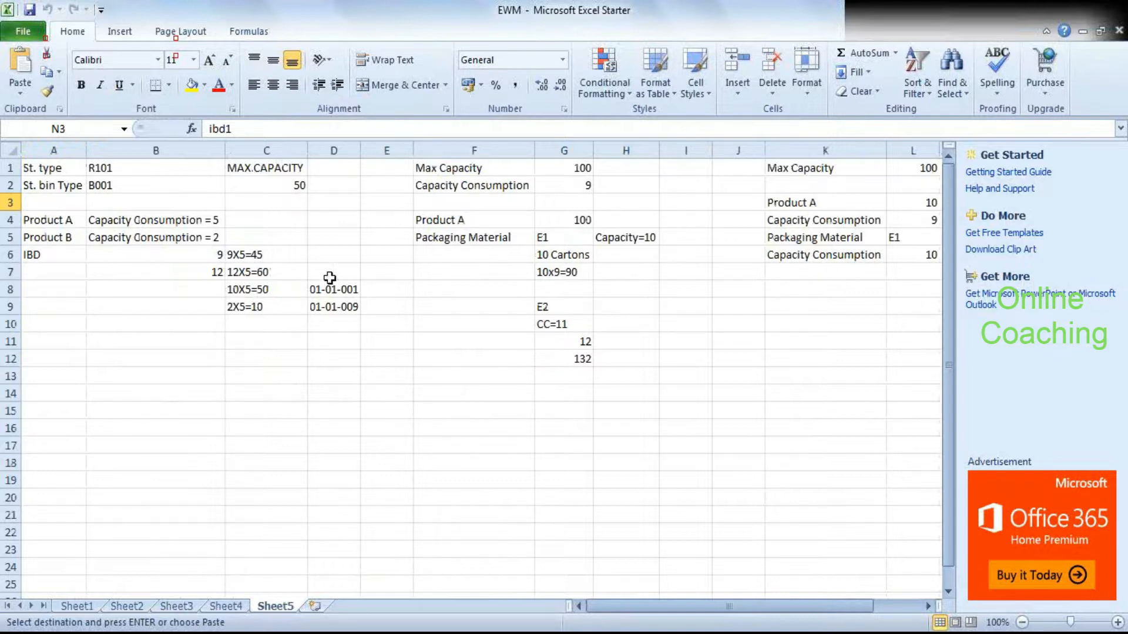
left_click(271, 172)
left_click_drag(272, 182, 273, 184)
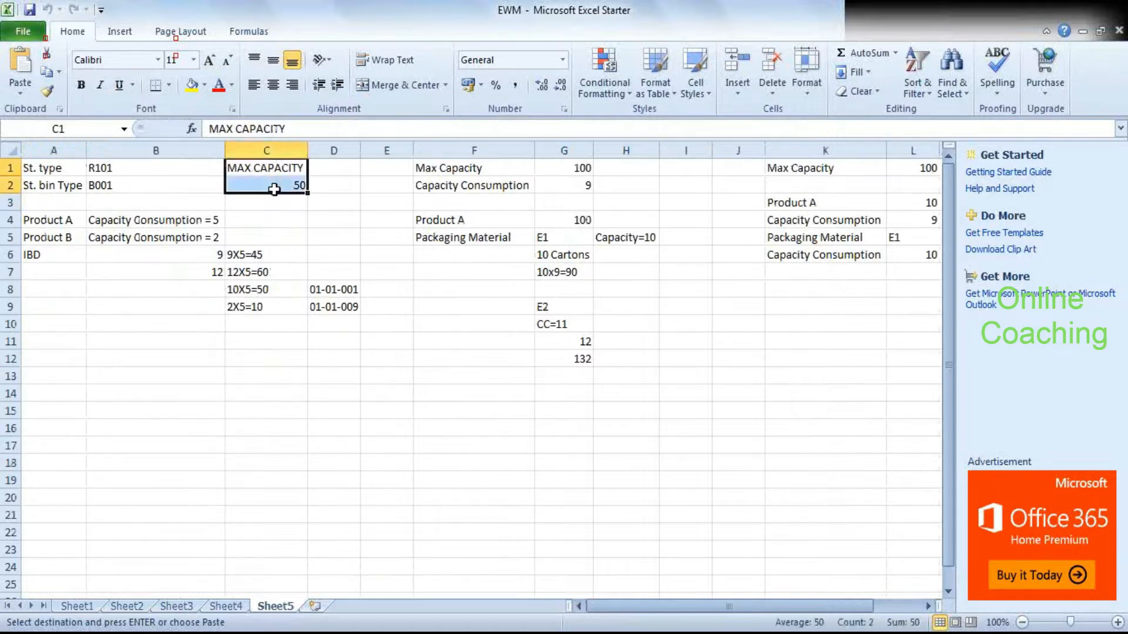
left_click(378, 237)
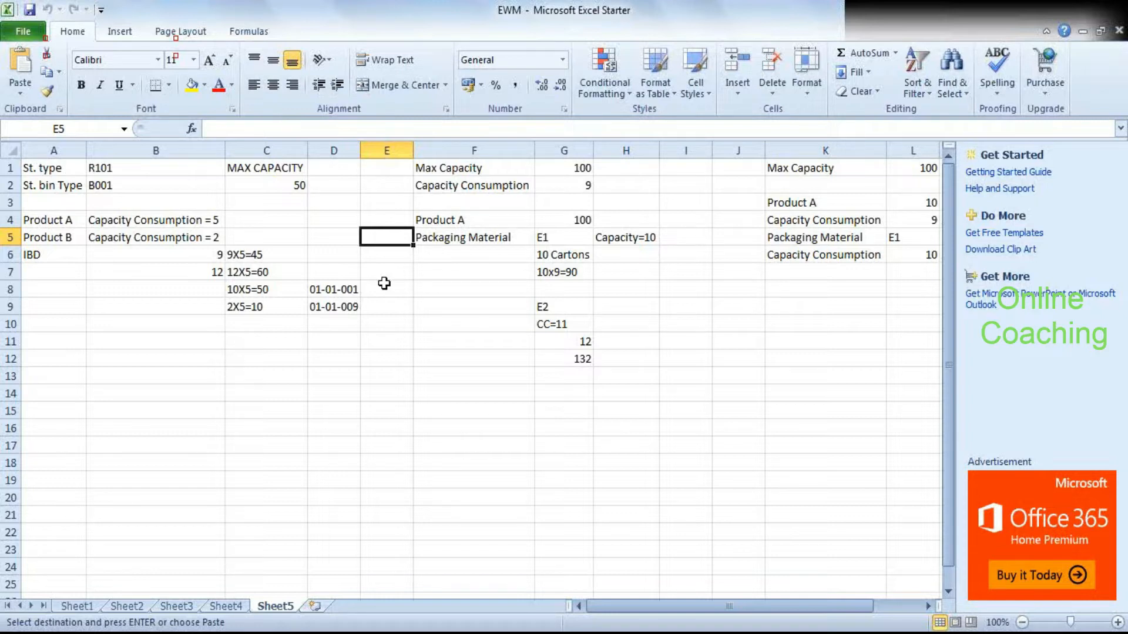
Switch to the SAP SCM session and open the SAP Reference IMG through transaction SPRO.
mouse_move(481, 632)
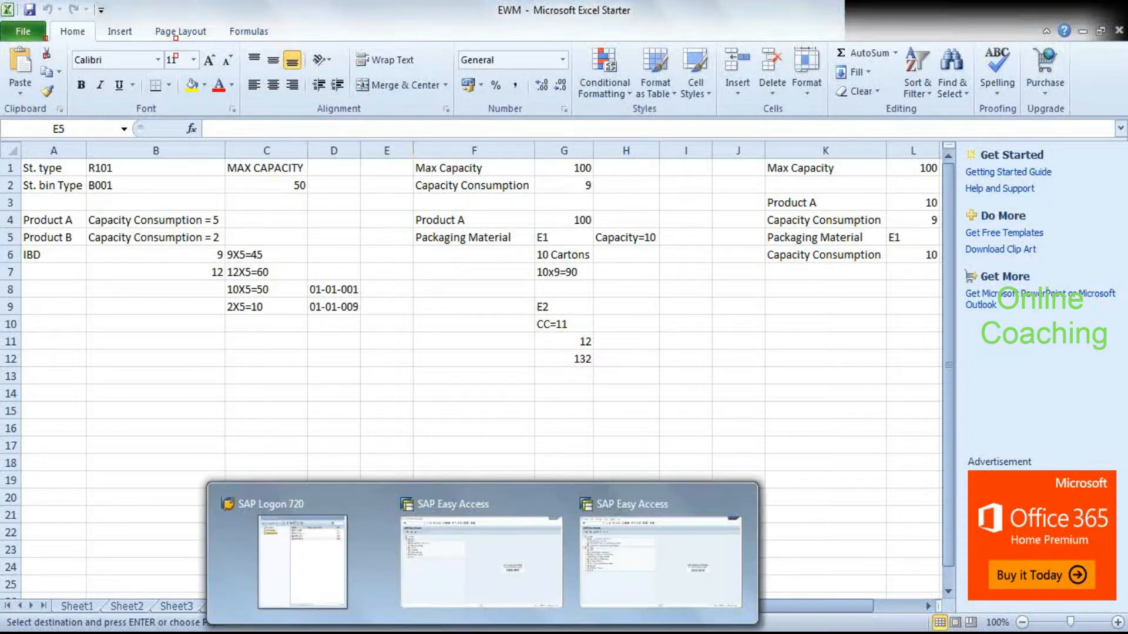
left_click(456, 562)
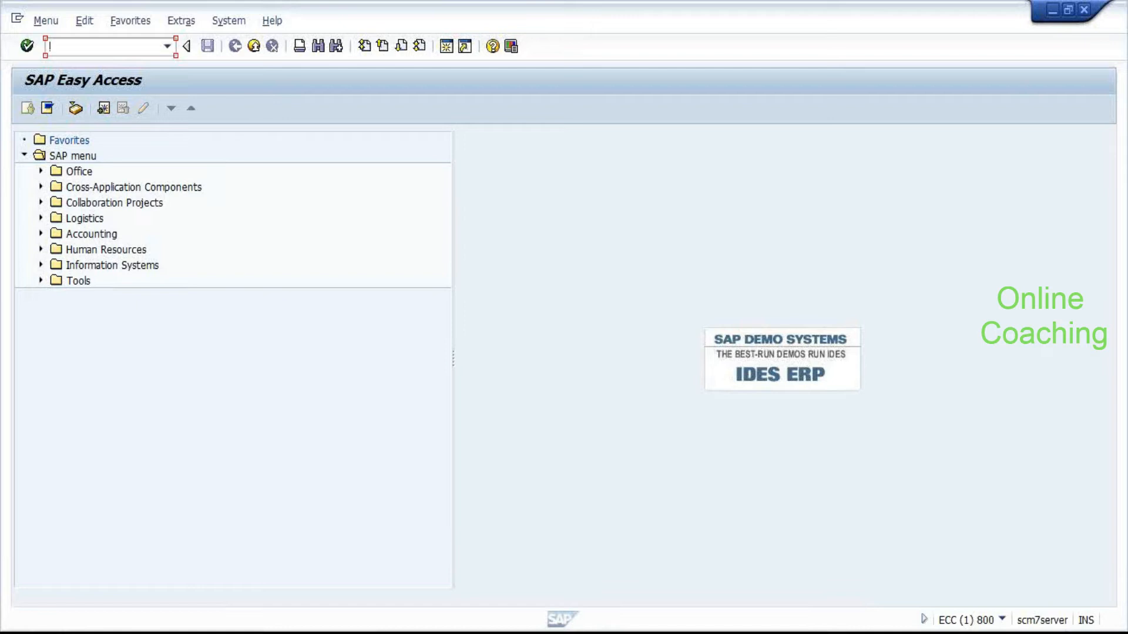
mouse_move(511, 627)
left_click(675, 587)
type("spro")
key("Return")
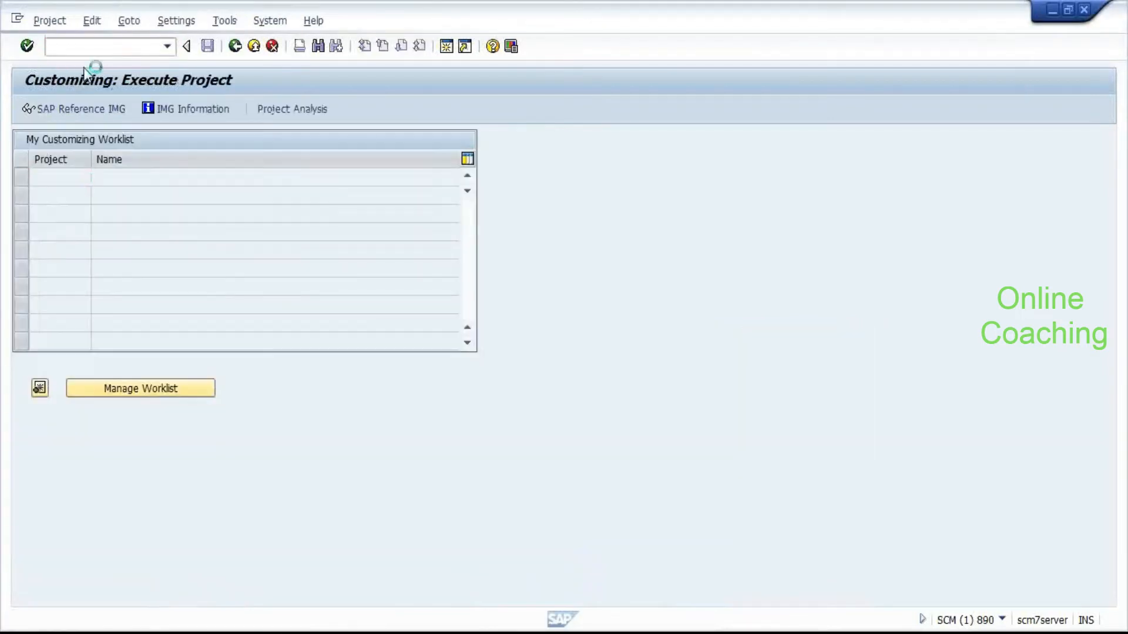
key("F5")
Run Define Storage Type under Extended Warehouse Management master data and open the details of warehouse 0001, storage type 0020.
double_click(154, 264)
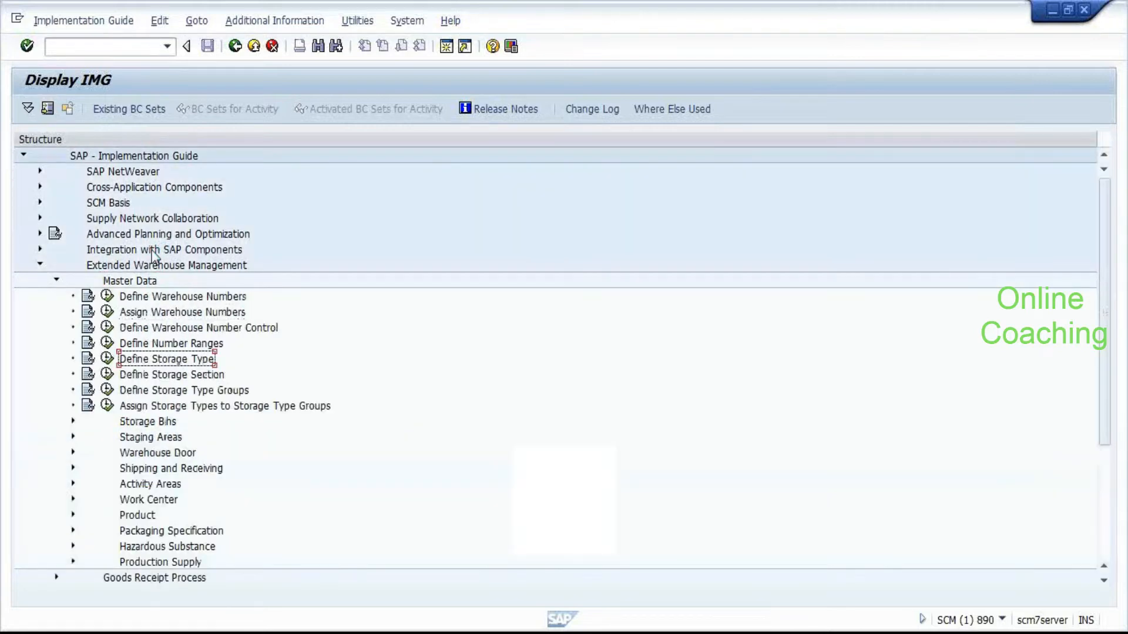
left_click(107, 358)
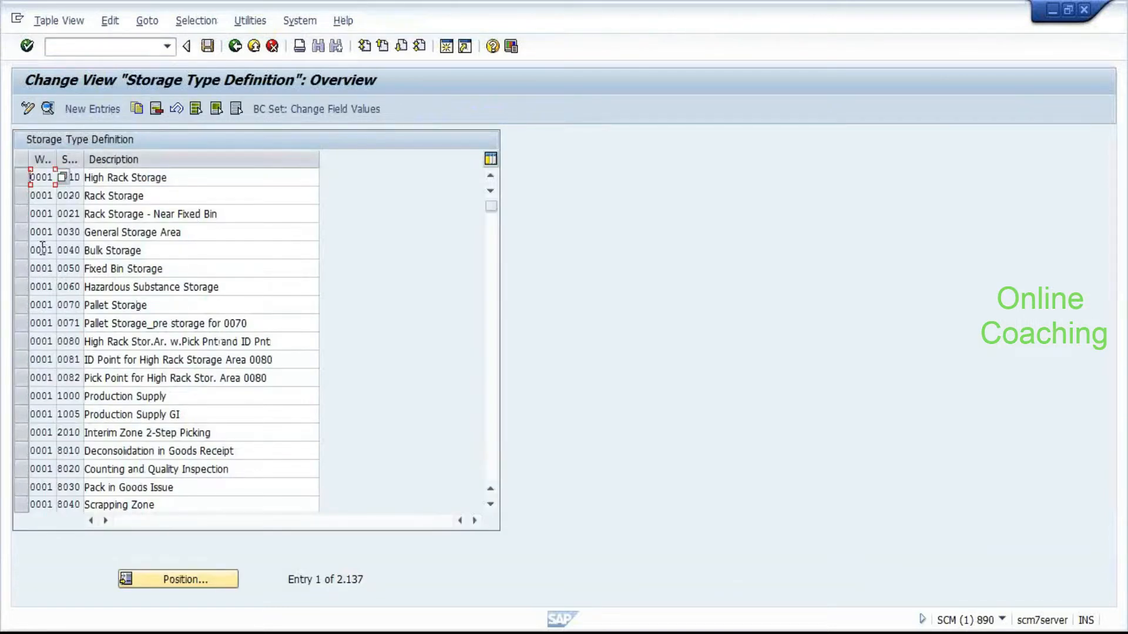
double_click(44, 199)
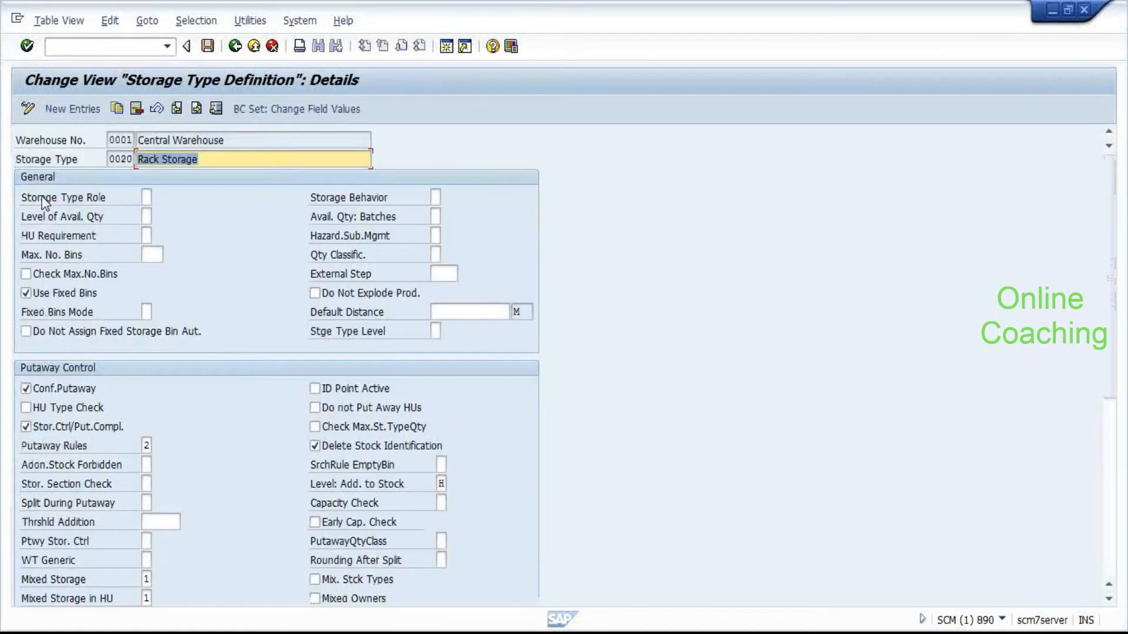
Review the possible HU Requirement values for storage type 0020 without changing the setting.
left_click(146, 236)
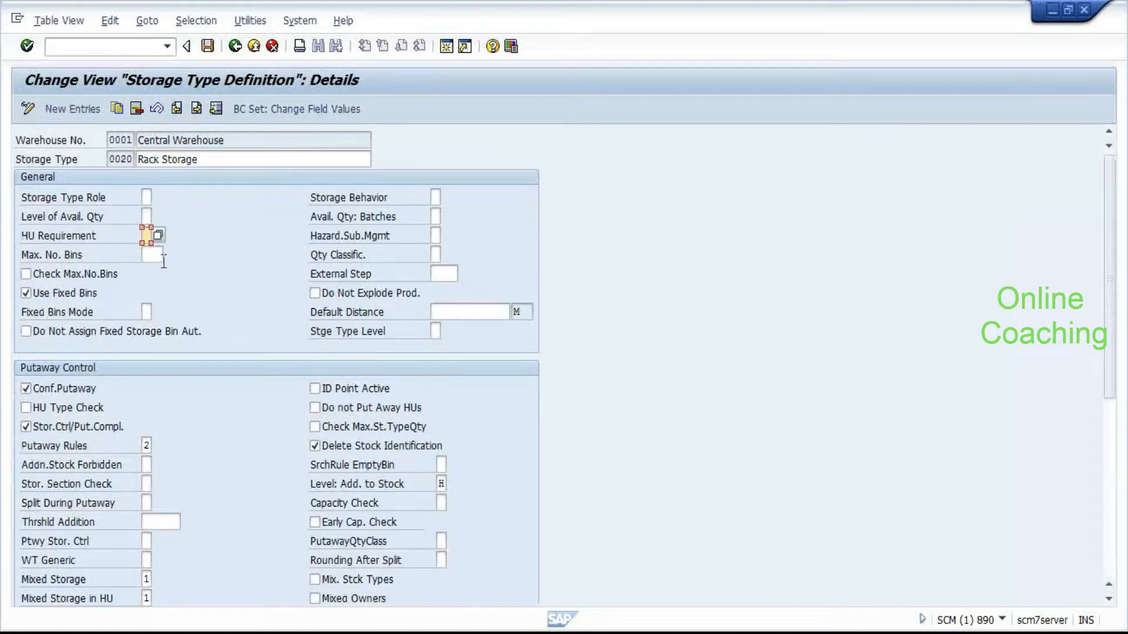
left_click(160, 237)
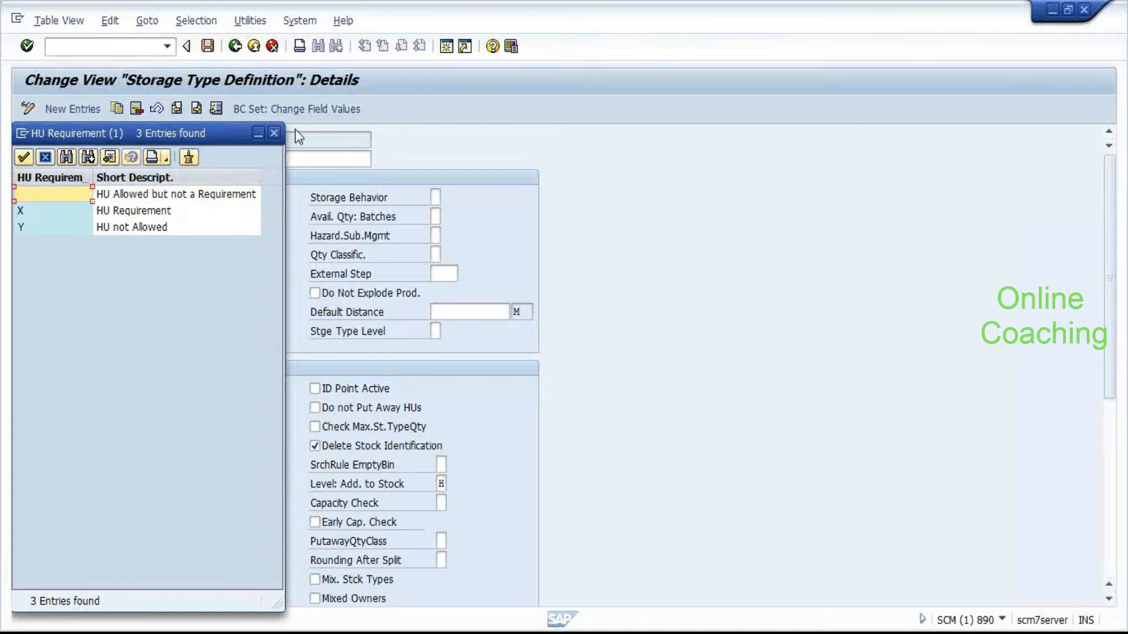
left_click(273, 133)
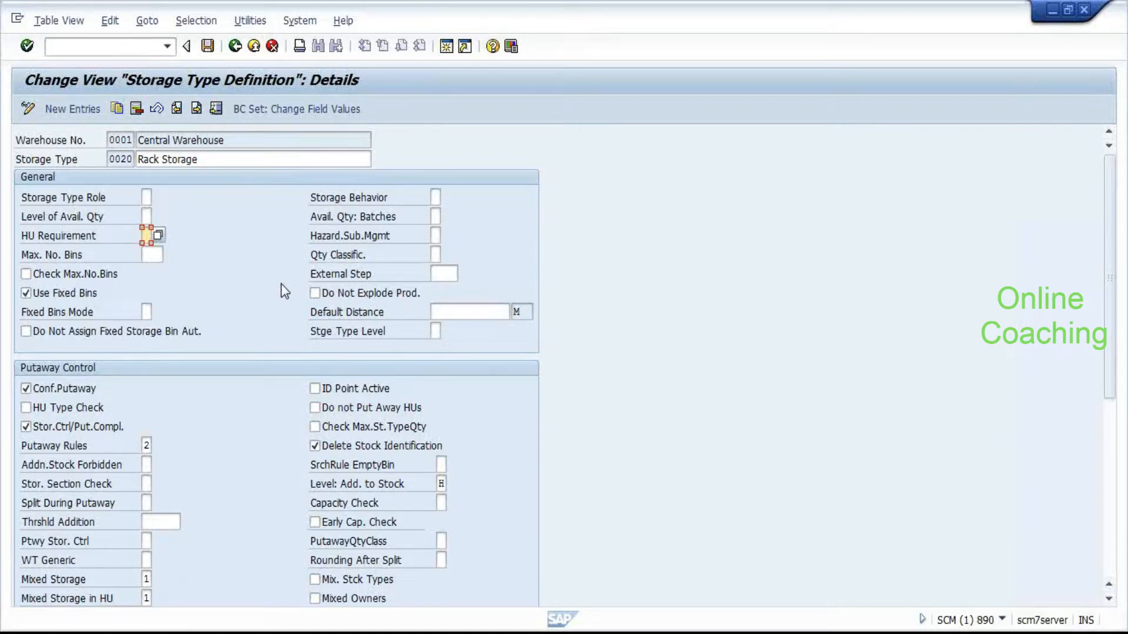
Review the Capacity Check methods for product, HU type and both key figures, leaving the field unchanged.
left_click(444, 503)
left_click(453, 503)
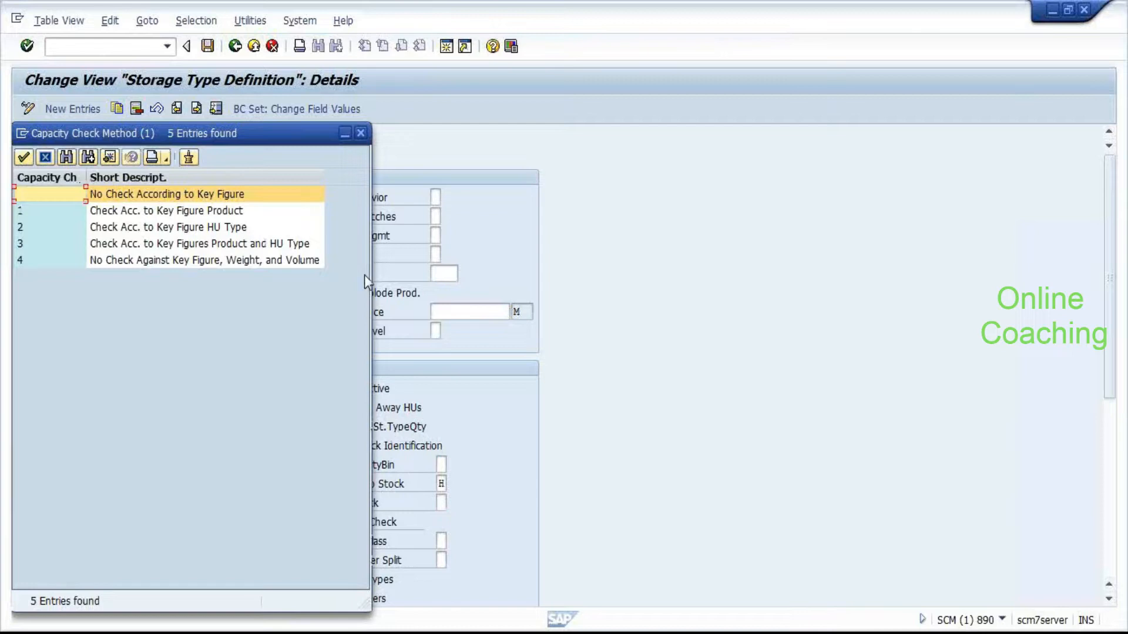
left_click(202, 210)
left_click(228, 232)
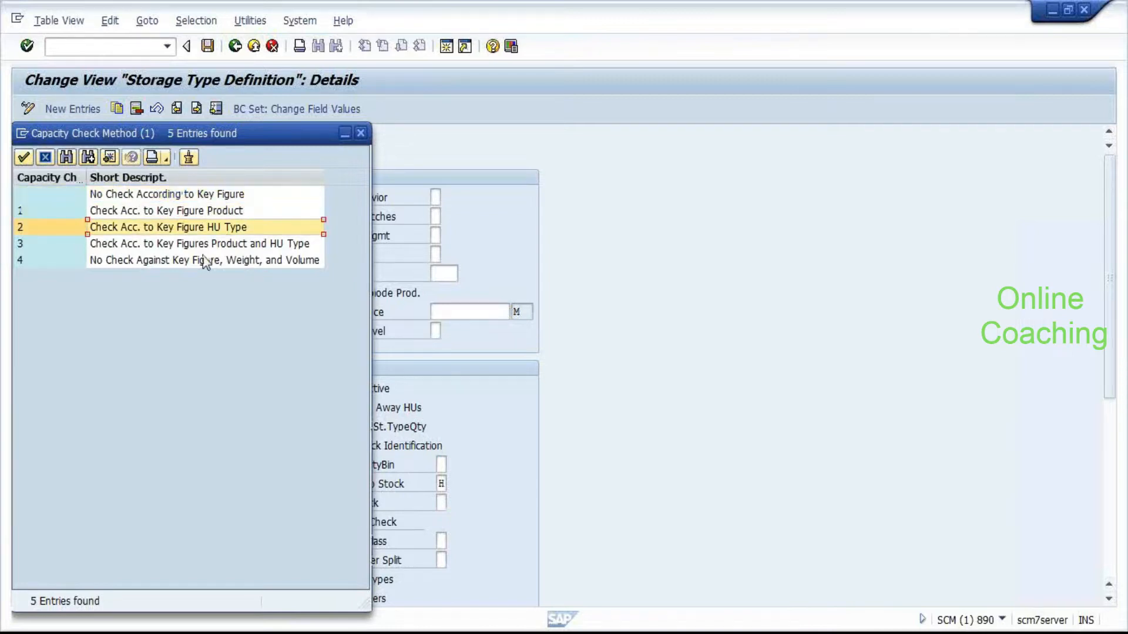
left_click(171, 249)
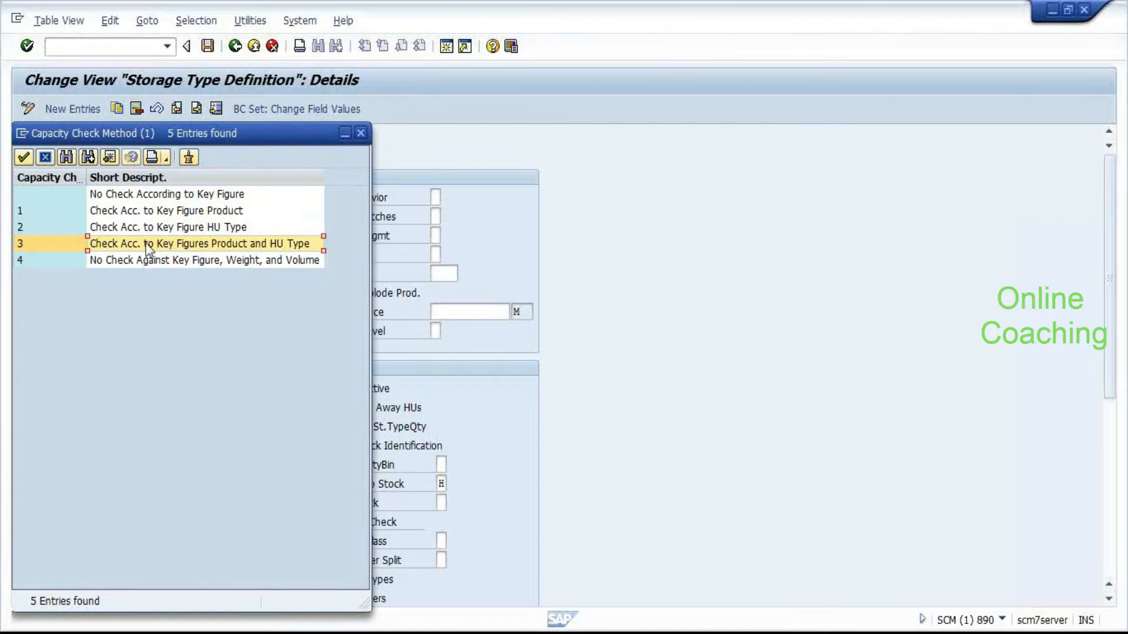
left_click(363, 134)
Switch to Excel and examine the product capacity example in A1:D9 and the packaging material example in F1:H12.
key("alt+Tab")
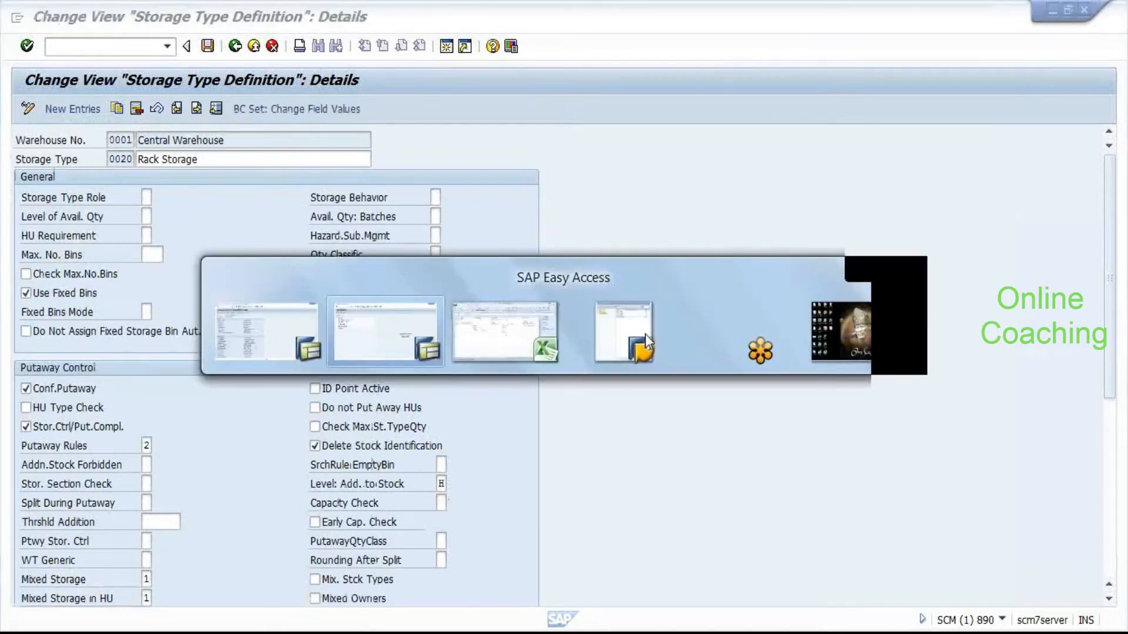
key("alt+Tab")
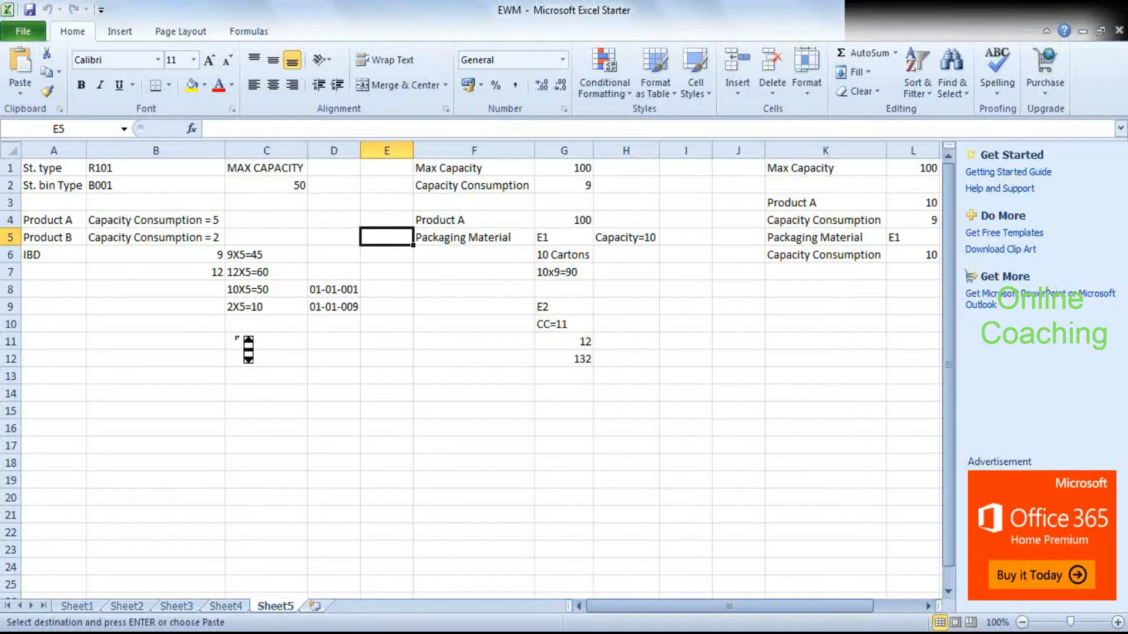
left_click_drag(68, 167, 354, 310)
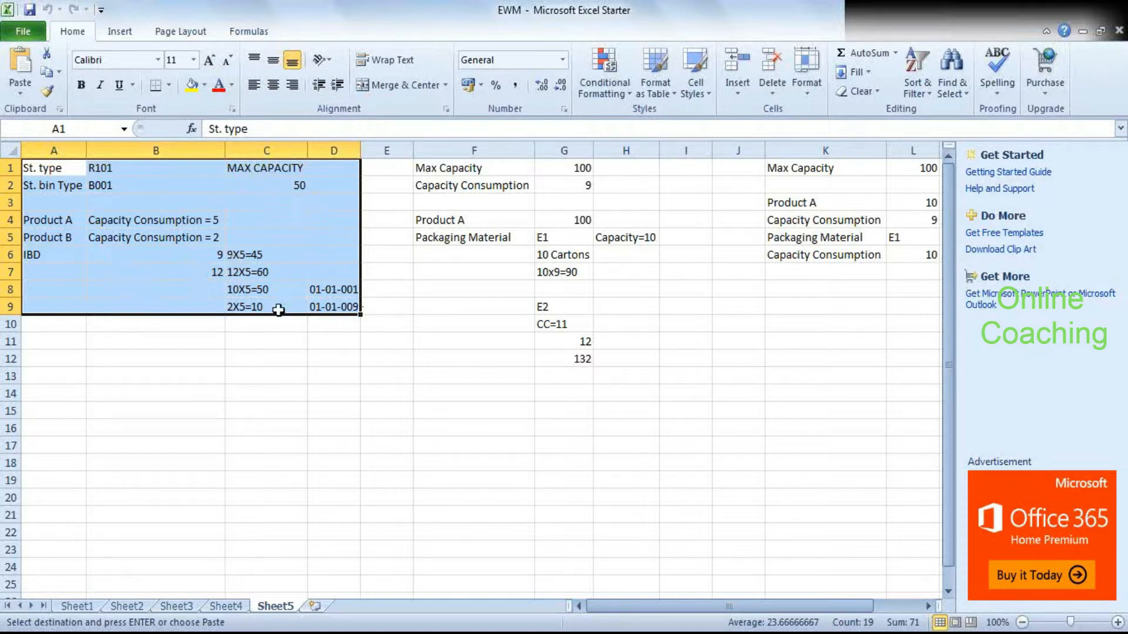
left_click(246, 290)
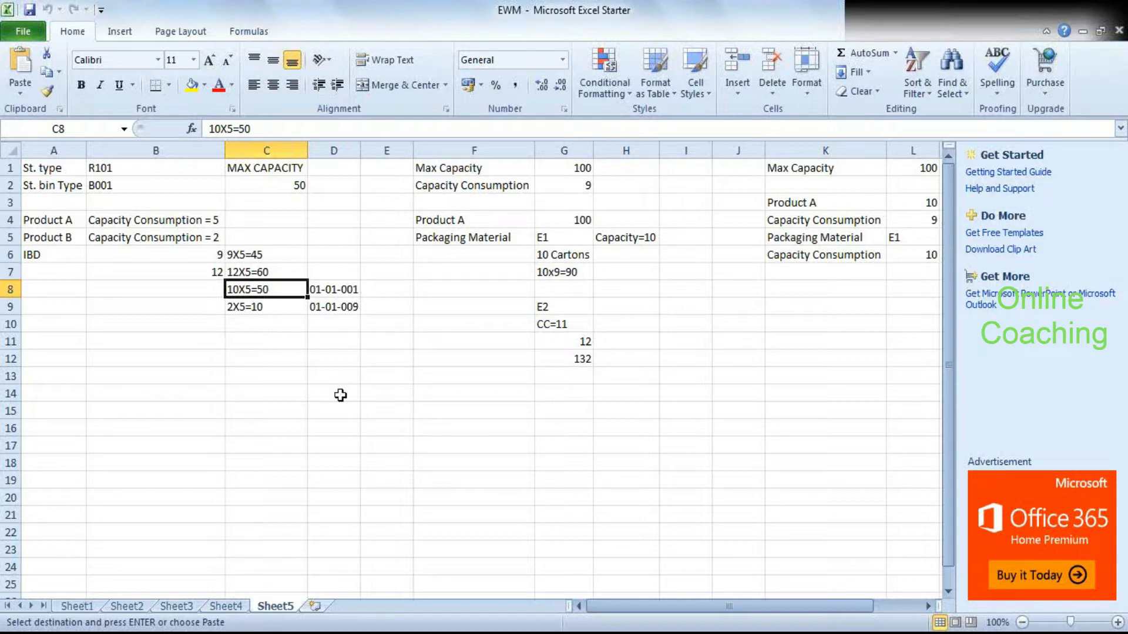
left_click(251, 305)
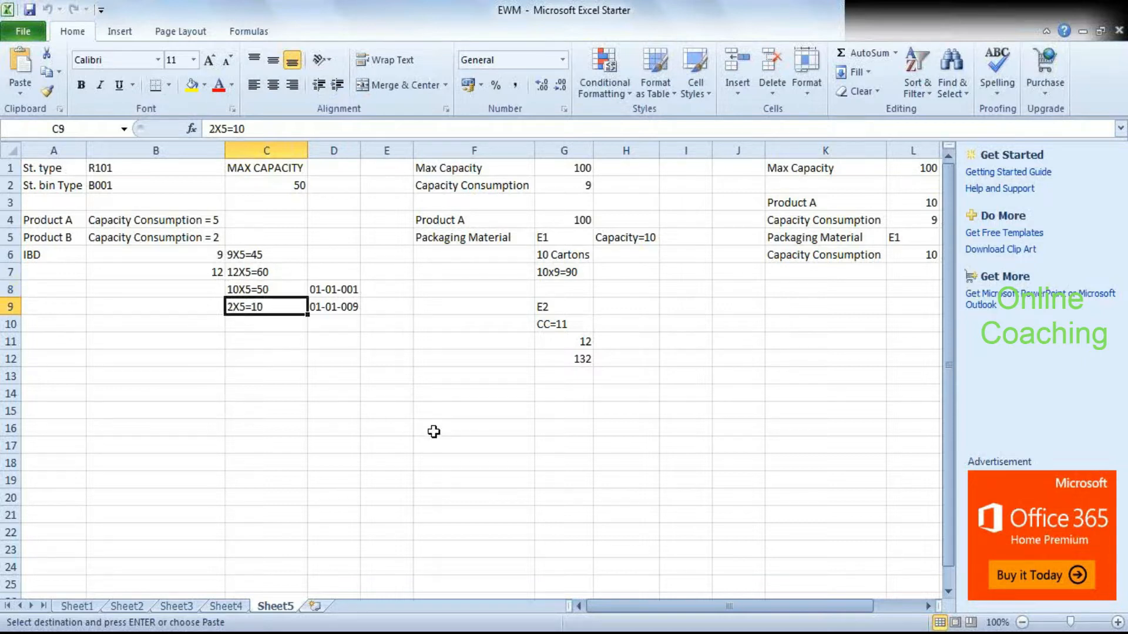
left_click_drag(431, 171, 621, 357)
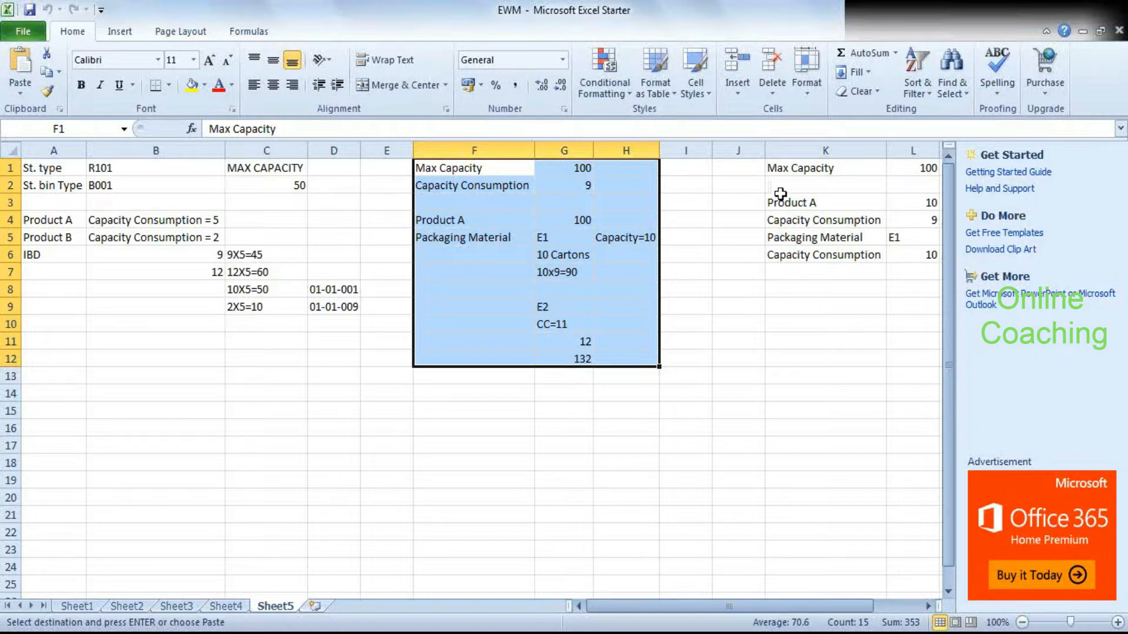
Examine the third capacity example in columns K to N, covering Product A and packaging material E1 for ibd1 and ibd2.
left_click(785, 185)
key("Up")
key("Right")
key("Right")
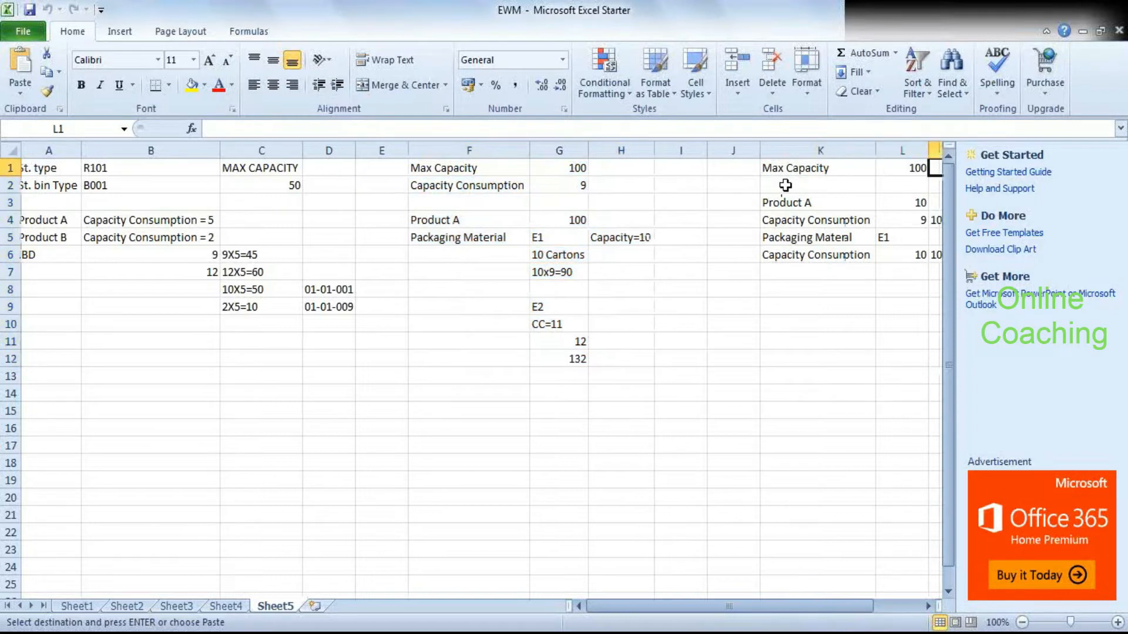
key("Right")
key("Right")
key("Right")
key("Right")
key("Right")
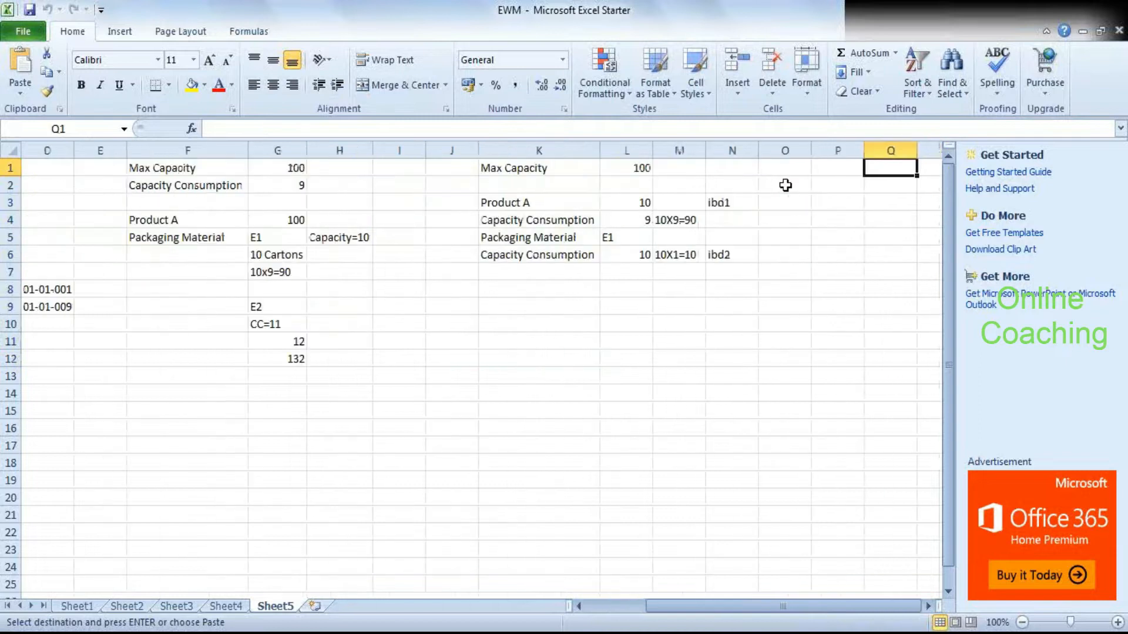
key("Left")
key("Left")
key("Left")
key("Left")
key("Left")
key("Left")
key("Left")
left_click(785, 186)
key("Left")
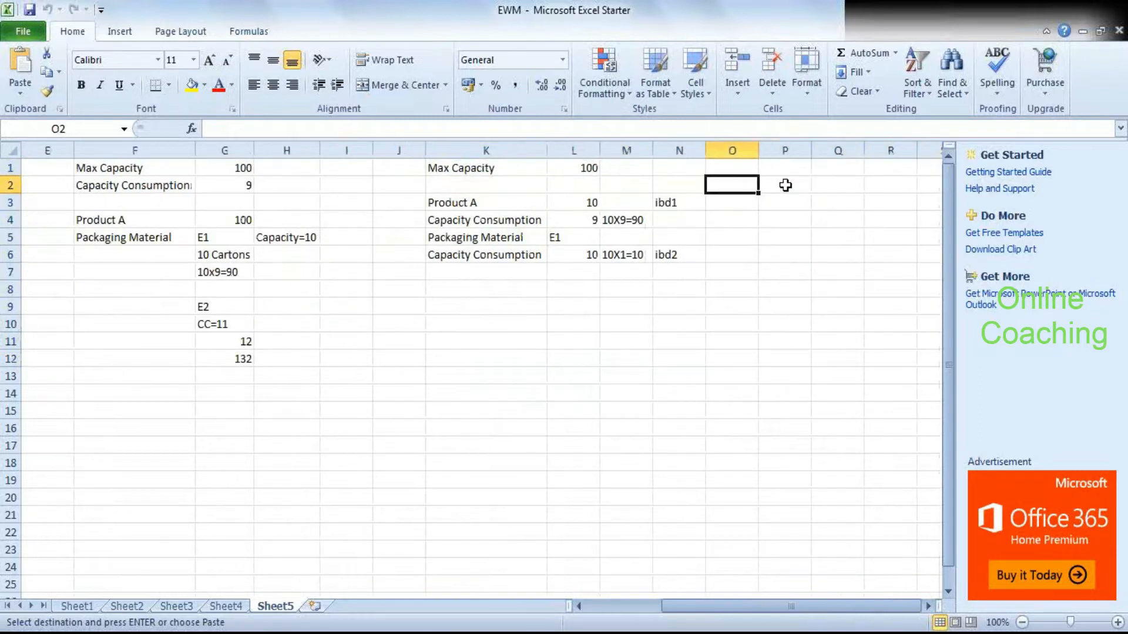
key("Up")
key("Left")
key("Left")
key("Left")
key("Left")
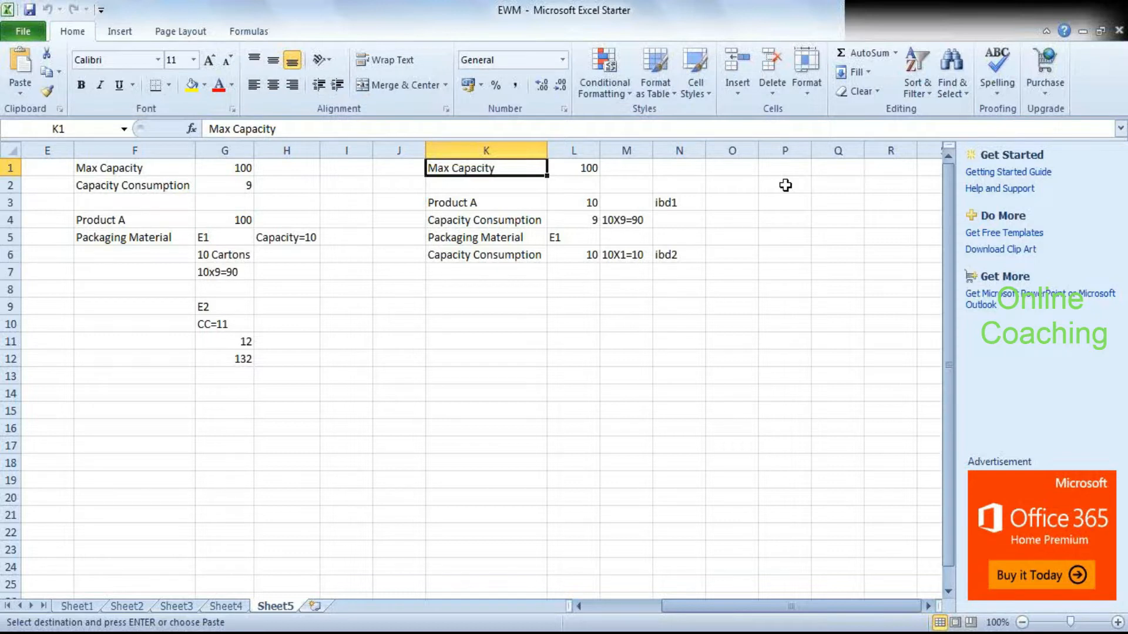
scroll(96, 266, "left", 4)
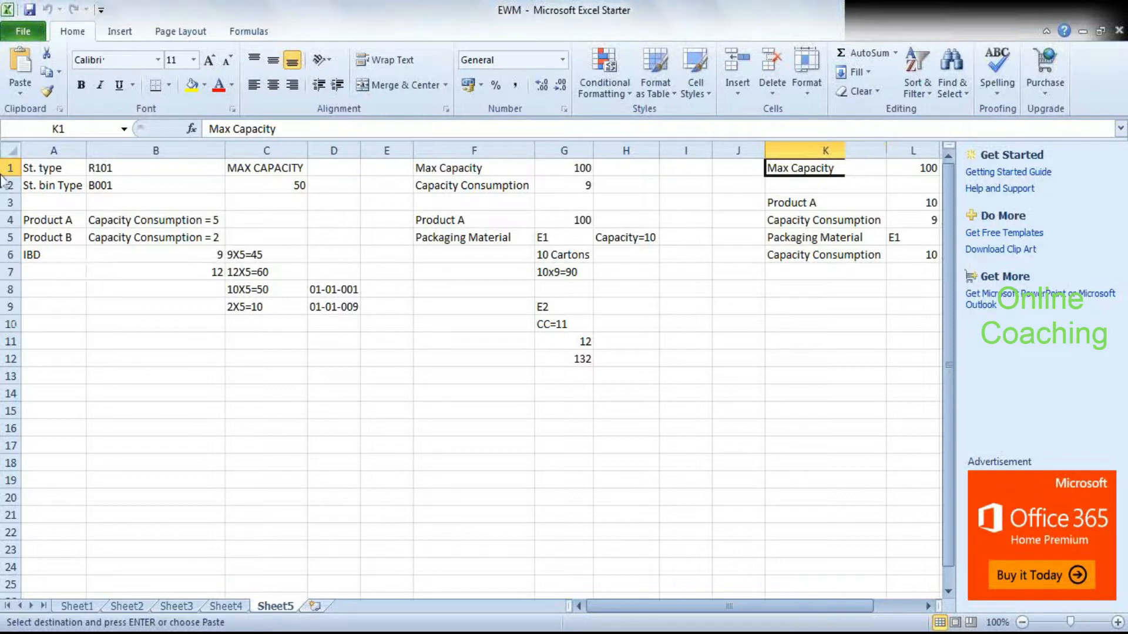
Switch back to SAP, exit the storage type definition to the IMG structure and collapse the Master Data node.
key("alt+Tab")
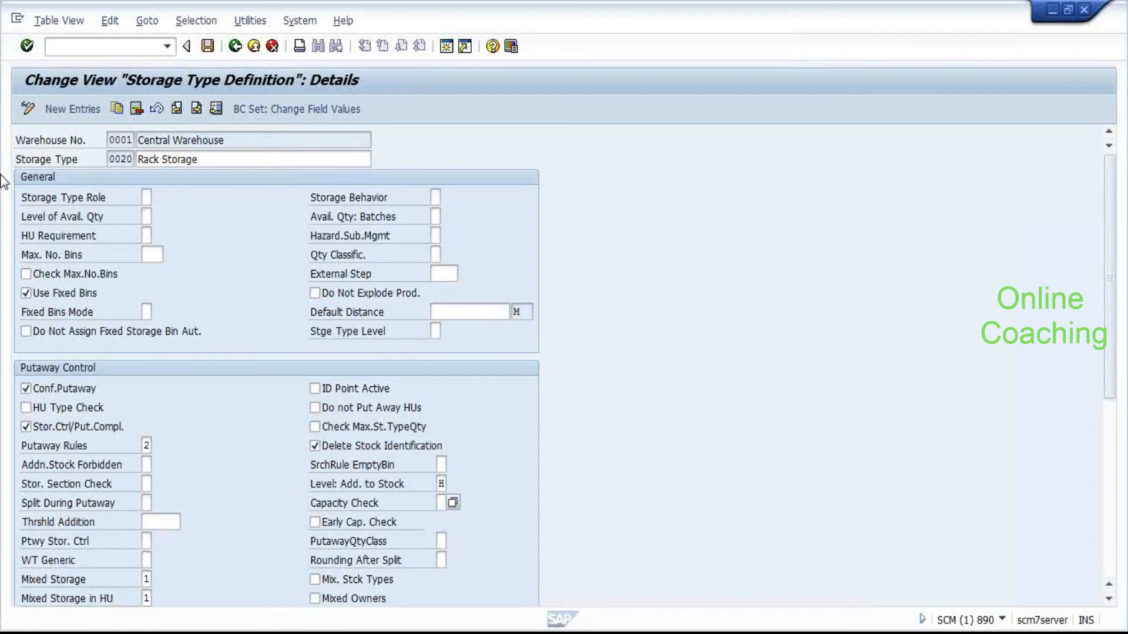
key("F3")
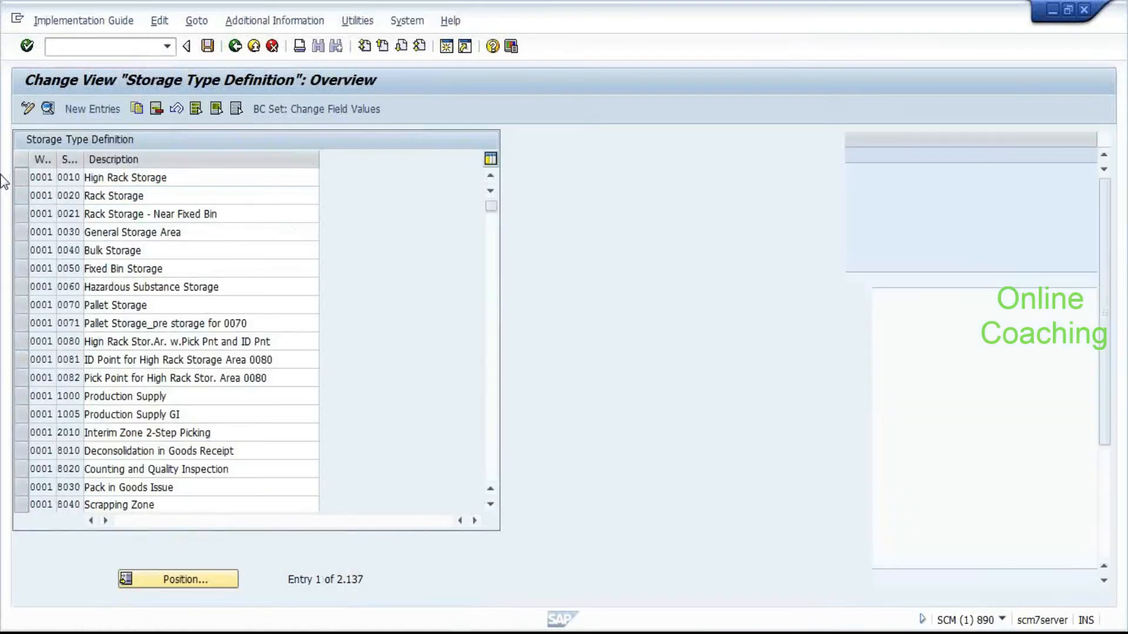
key("F3")
key("Left")
key("Left")
Expand Goods Receipt Process and its Strategies node under Extended Warehouse Management.
key("Down")
key("Down")
key("Up")
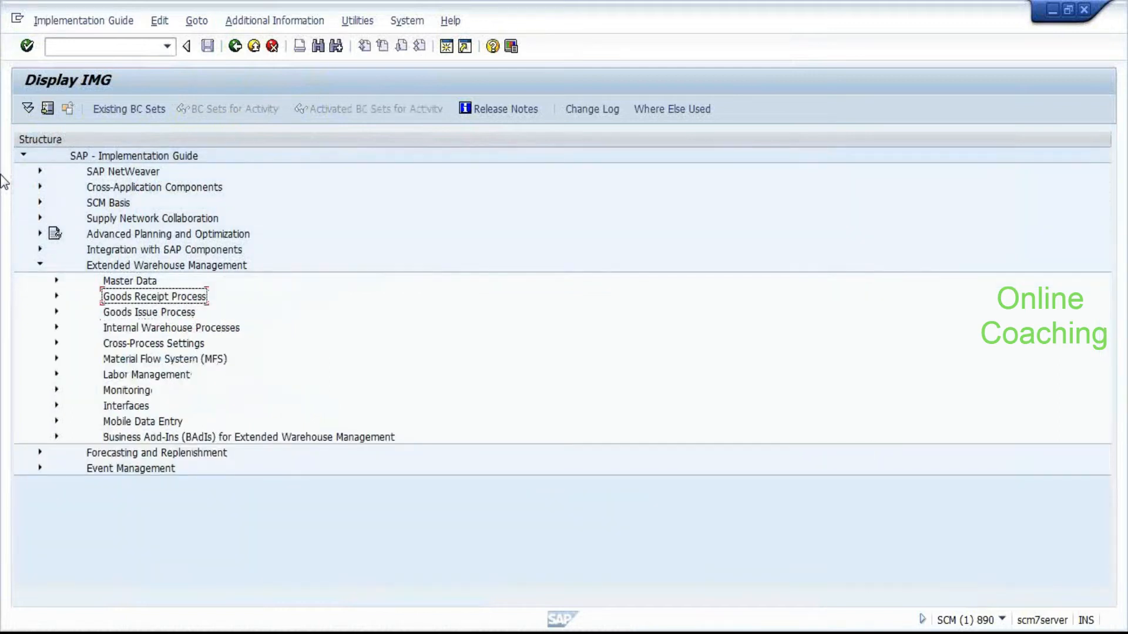
key("Right")
key("Down")
key("Down")
key("Down")
key("Down")
key("Right")
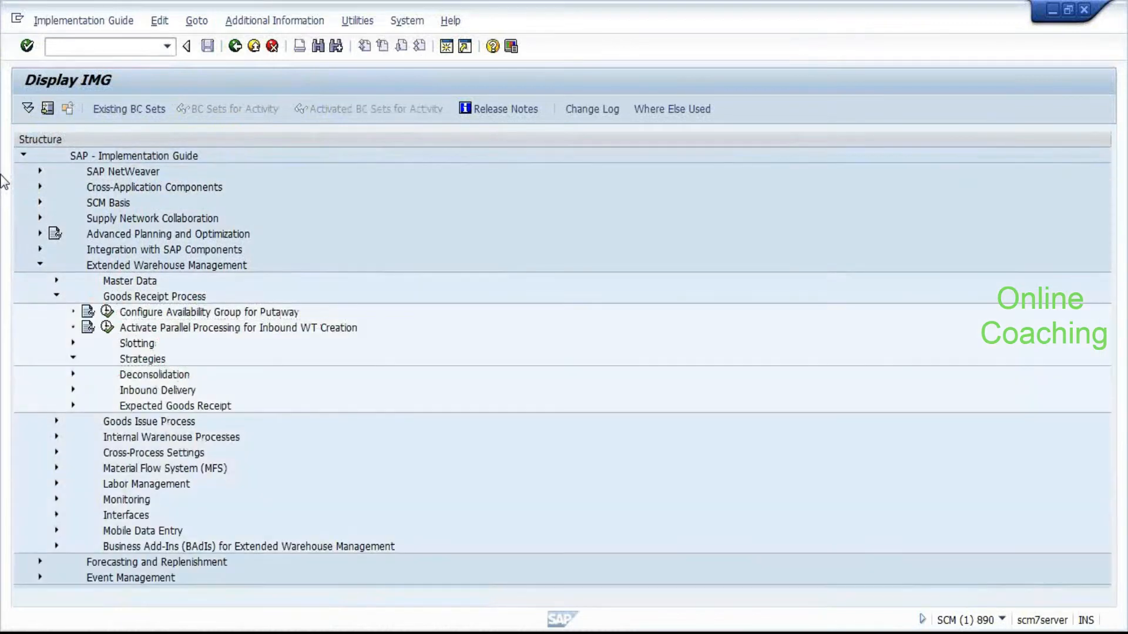
Expand the Storage Bin Determination node under Strategies.
key("Down")
key("Down")
key("Down")
key("Down")
key("Down")
key("Down")
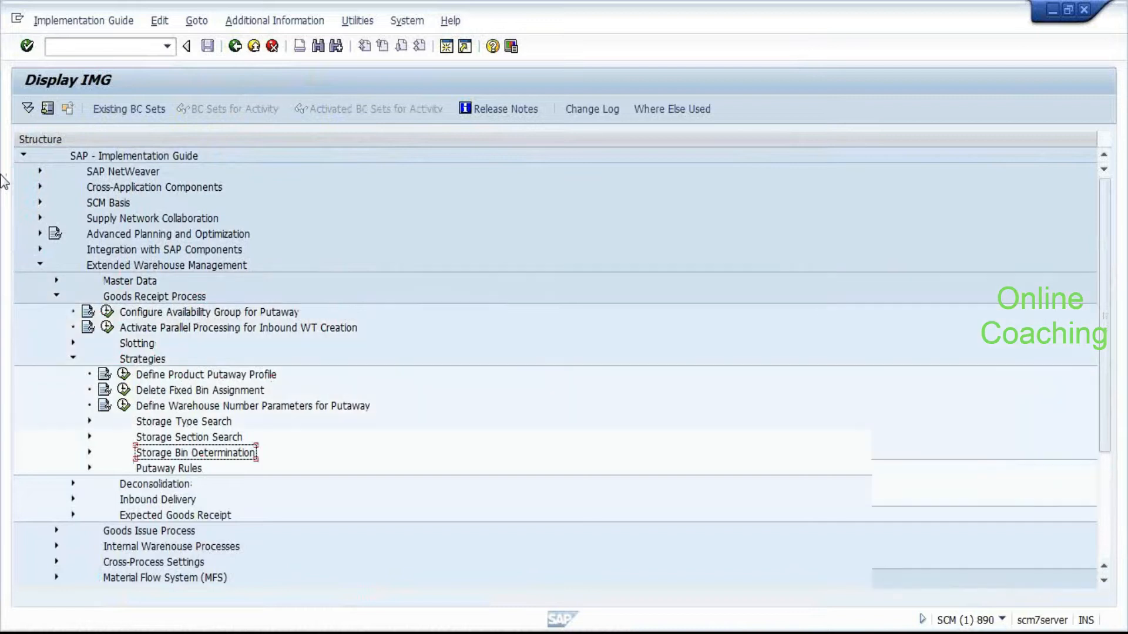
key("Right")
Expand the HU Types node under Storage Bin Determination and select the Alternative Storage Bin Type Sequence activity.
key("Down")
key("Down")
key("Down")
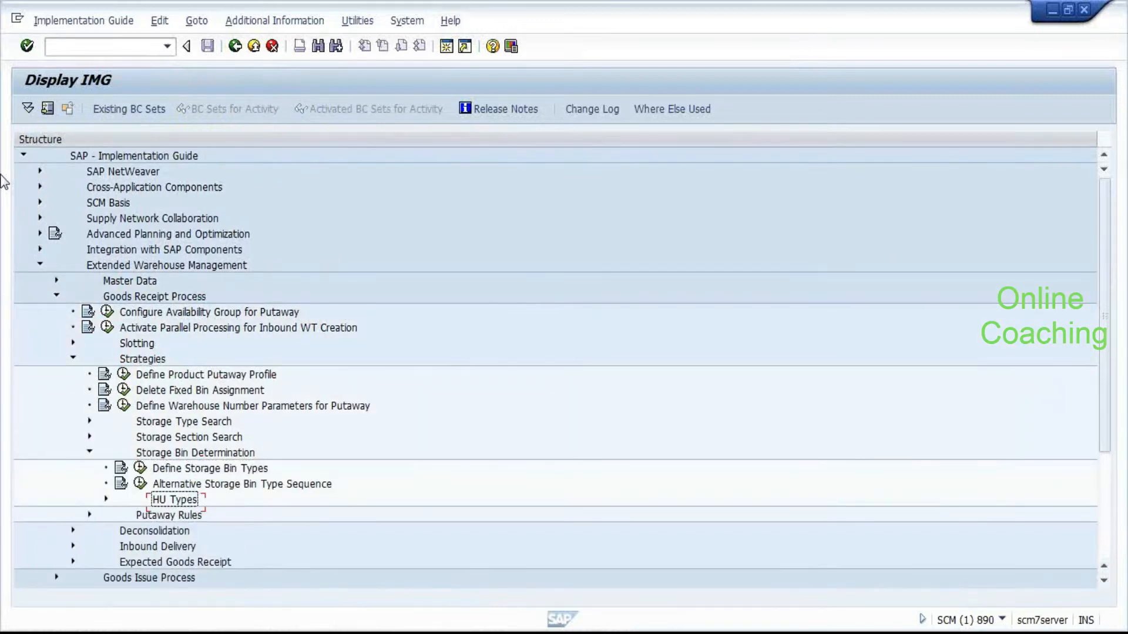
key("Right")
key("Up")
key("Up")
key("Down")
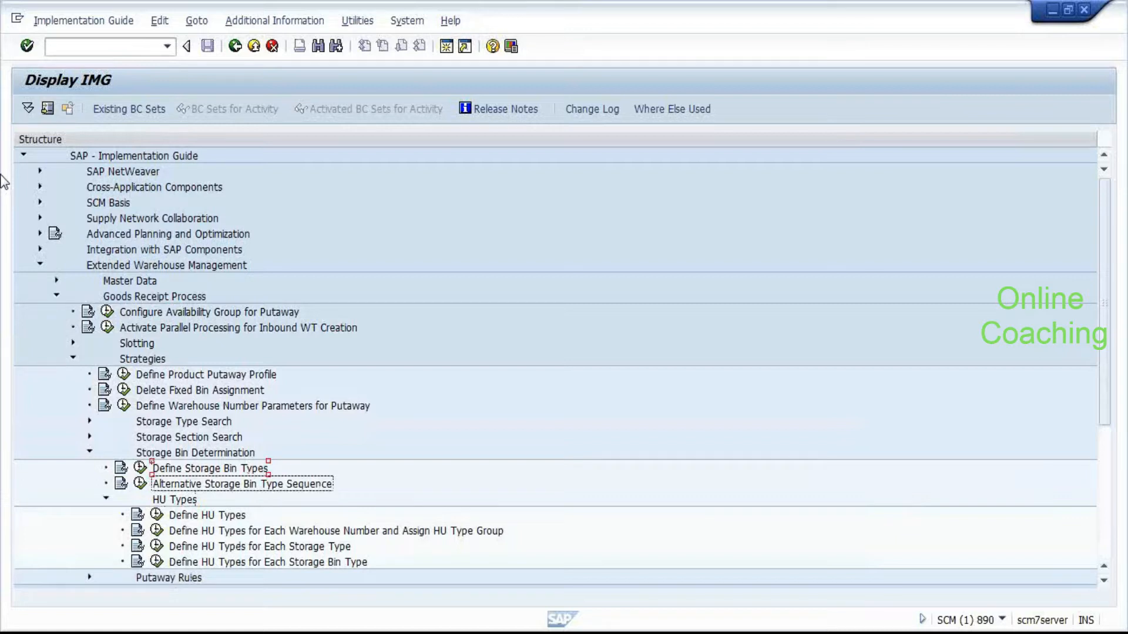
Open the Define HU Types for Each Warehouse Number and Assign HU Type Group activity under HU Types.
key("Down")
key("Down")
key("Down")
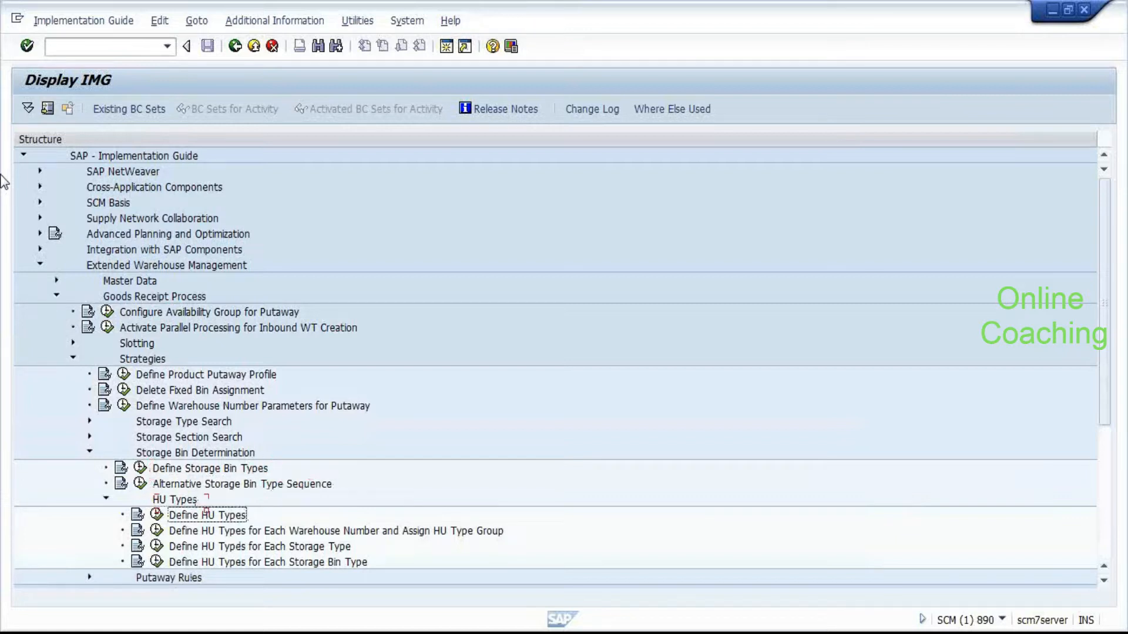
key("Down")
key("Down")
key("Up")
key("Up")
key("Left")
key("Return")
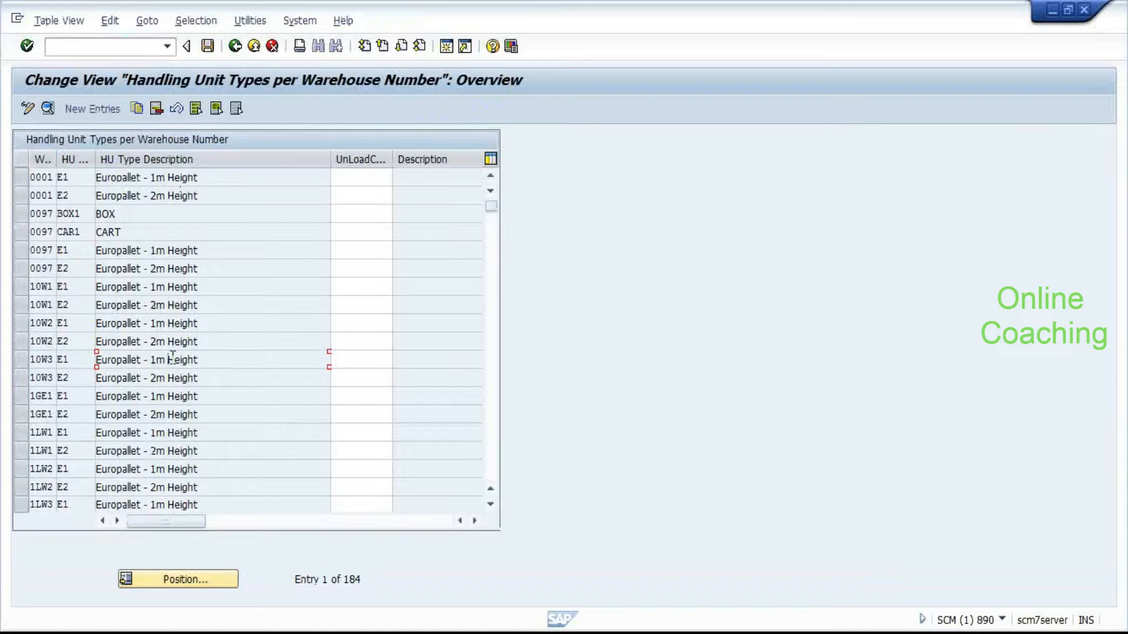
View the details of HU type E1 for warehouse 0097, including its HU type group, and return to the overview.
double_click(40, 247)
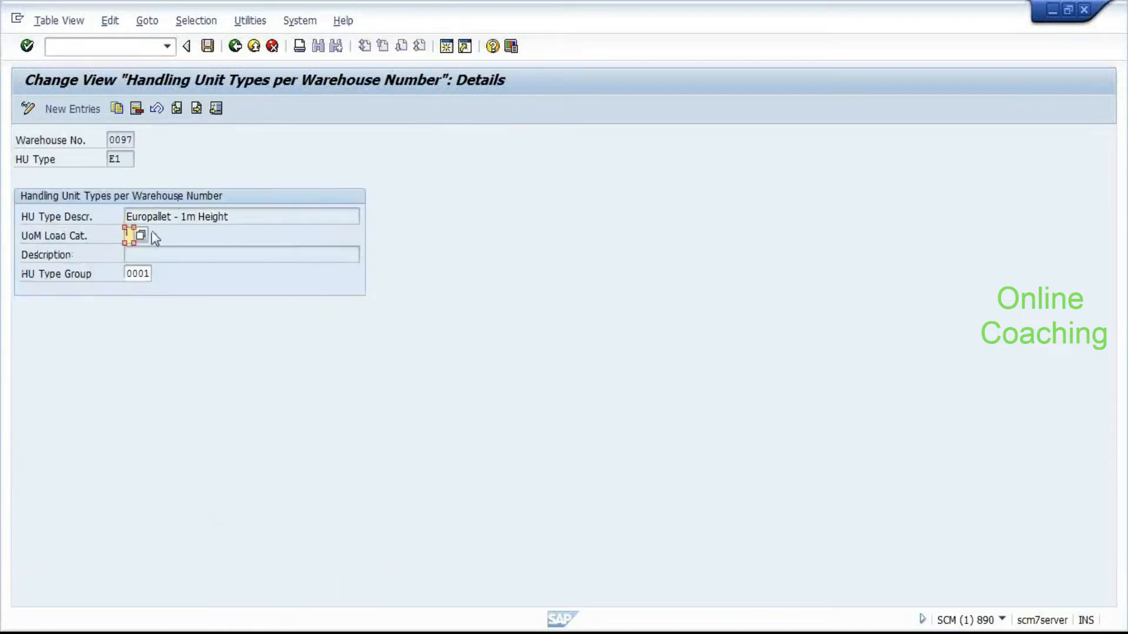
left_click(176, 213)
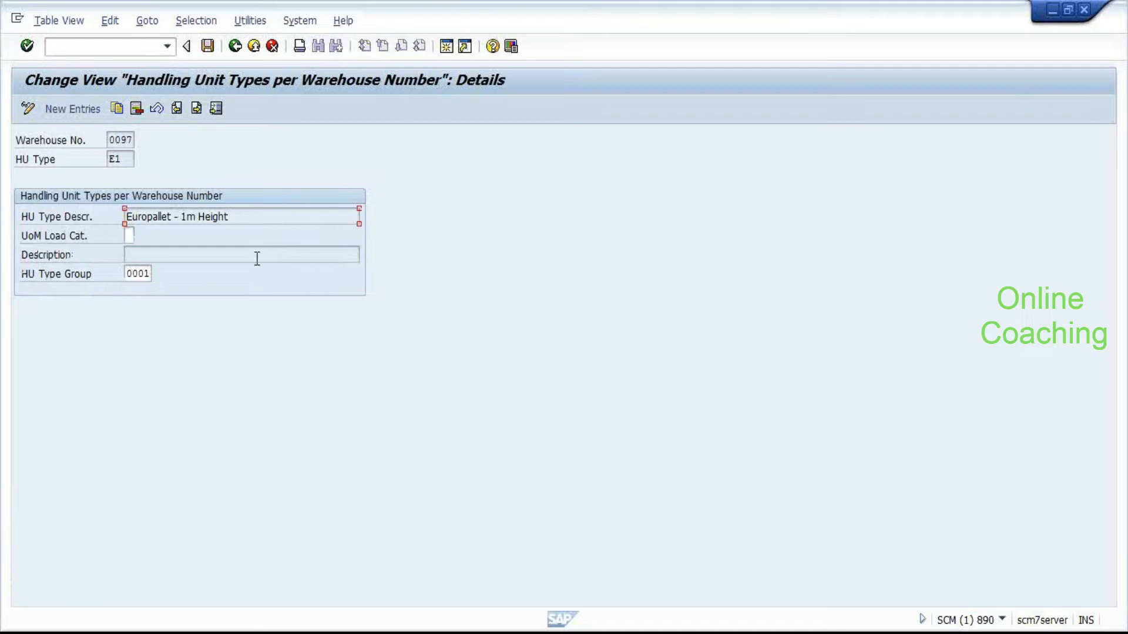
key("F3")
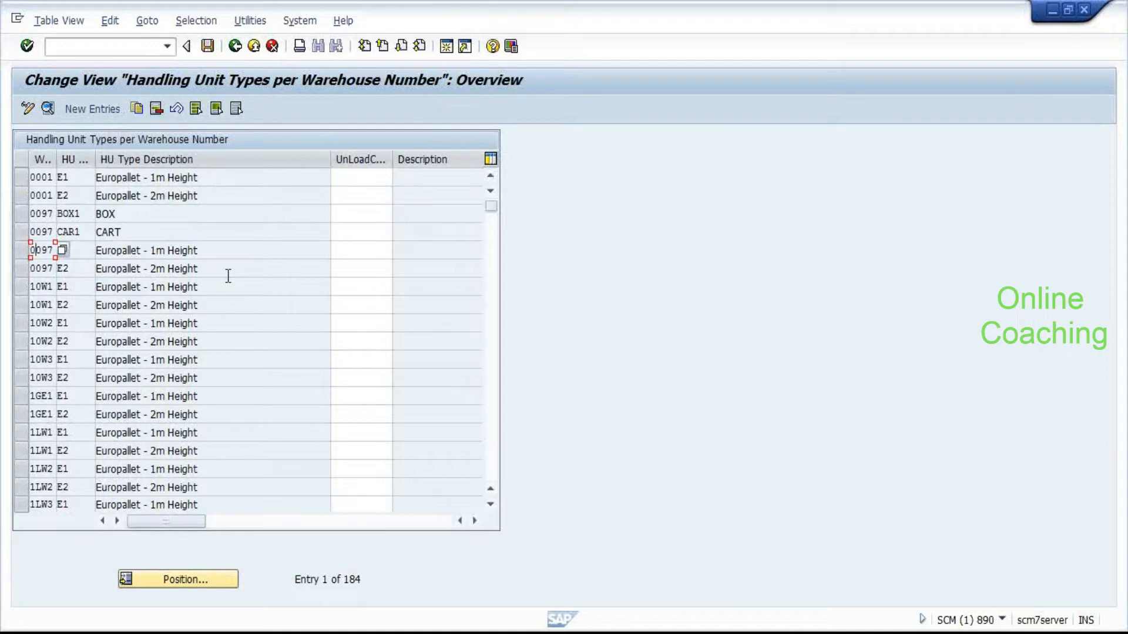
Open the HU types for each storage type, inspect the storage type 0010 entry of warehouse 0001, and return to the IMG structure.
key("F3")
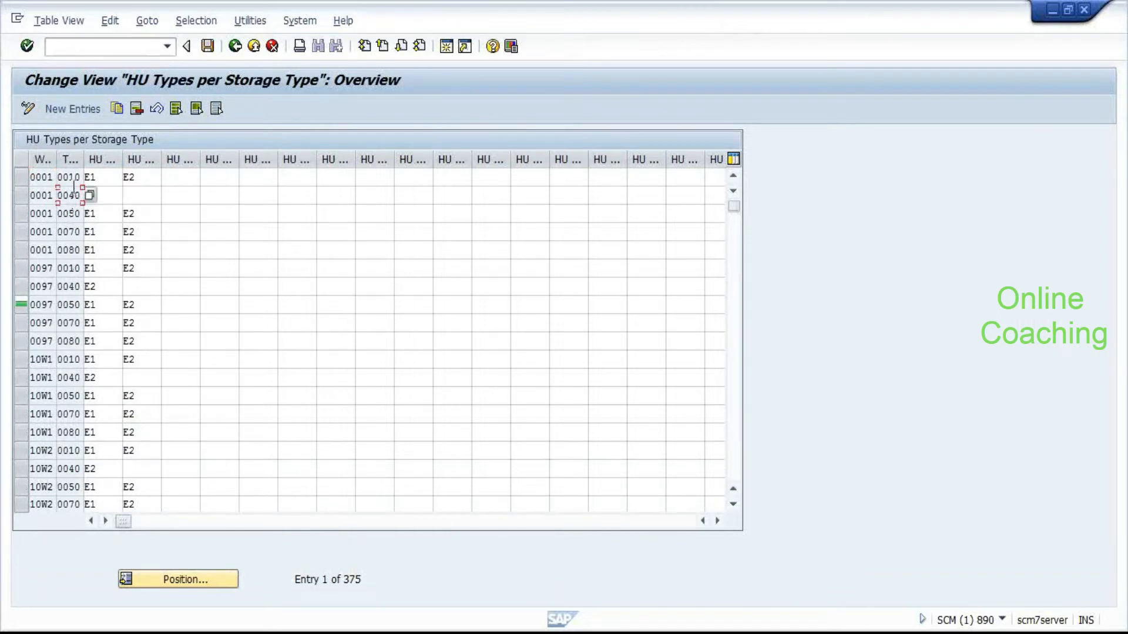
left_click(69, 177)
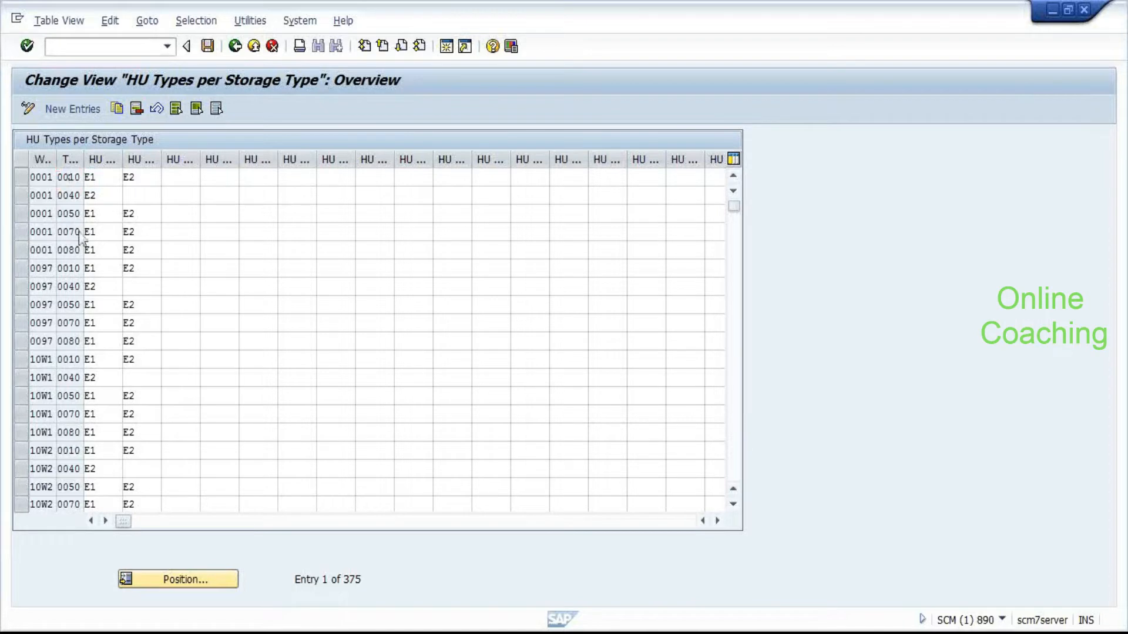
key("F3")
Open the HU types for each storage bin type and examine the E1 and E2 bin type sequence for warehouse 0001, storage type 0010.
scroll(273, 397, "down", 3)
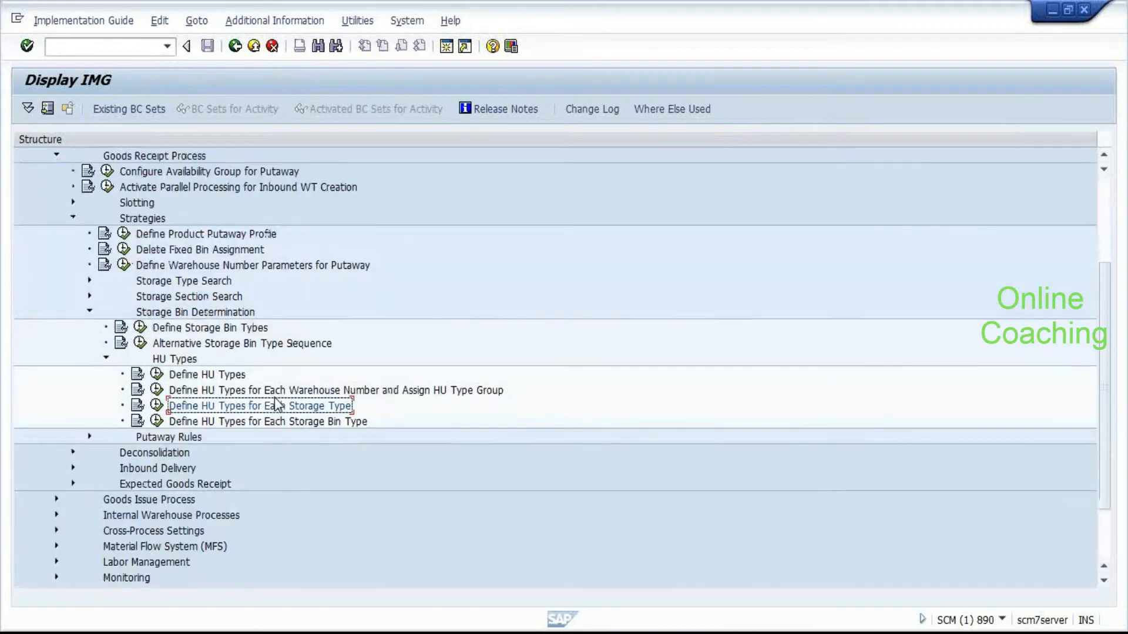
left_click(156, 422)
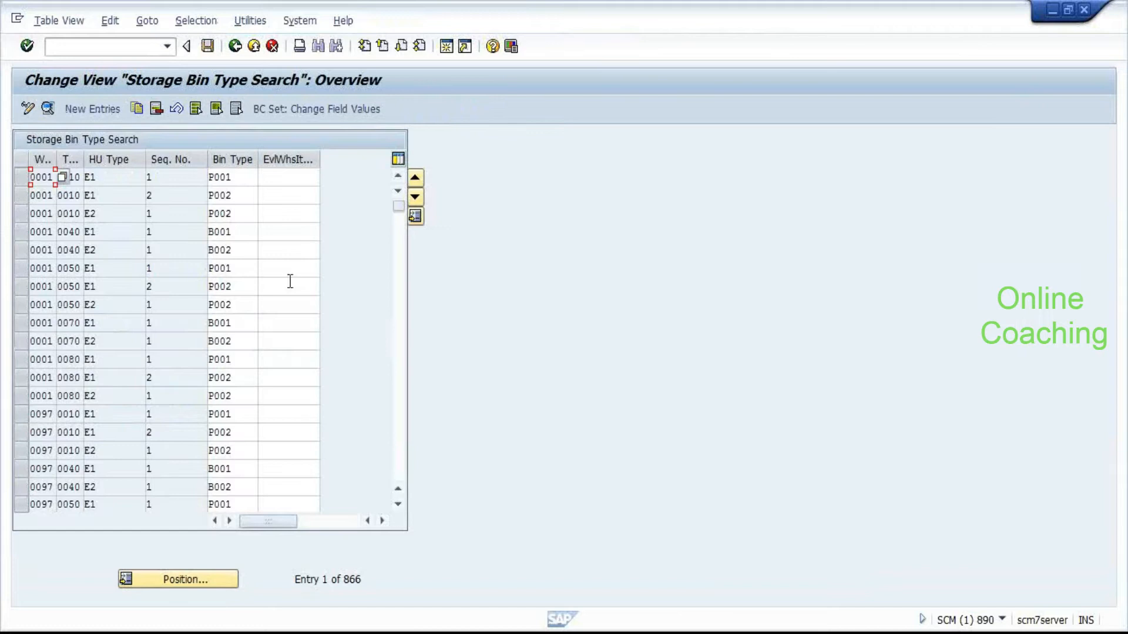
left_click(183, 173)
left_click(168, 339)
left_click(22, 213)
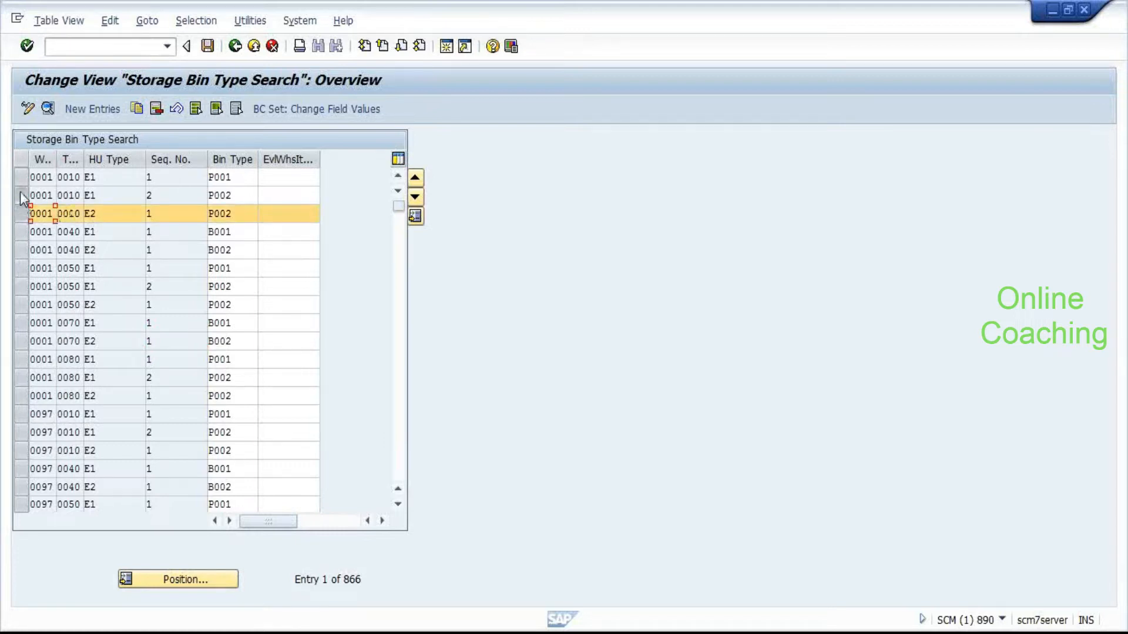
left_click(21, 195)
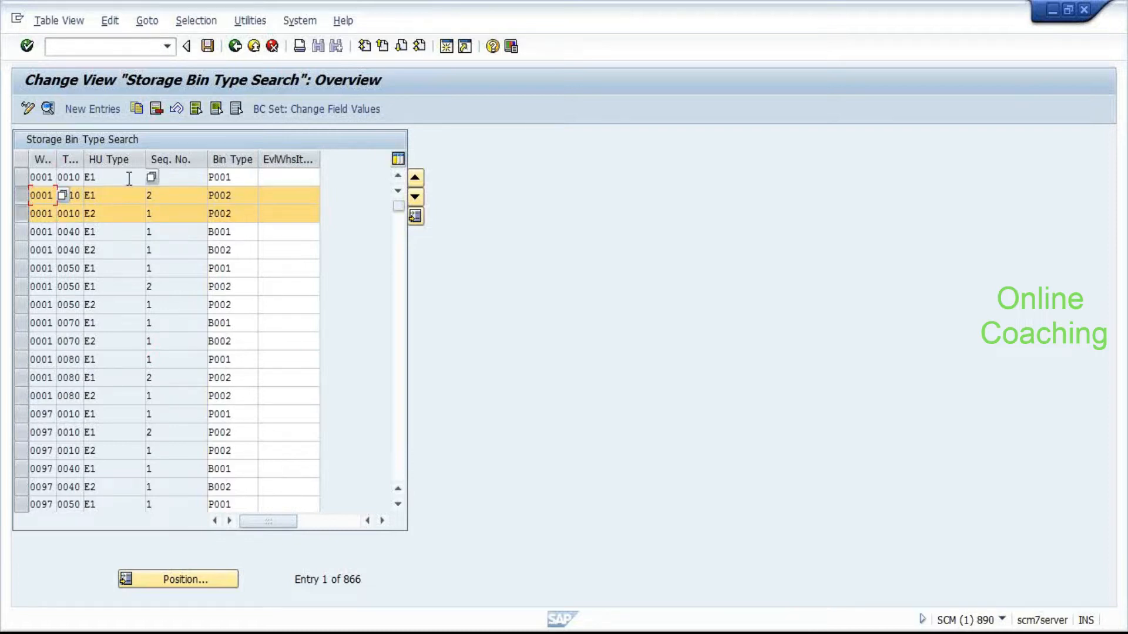
left_click(20, 200)
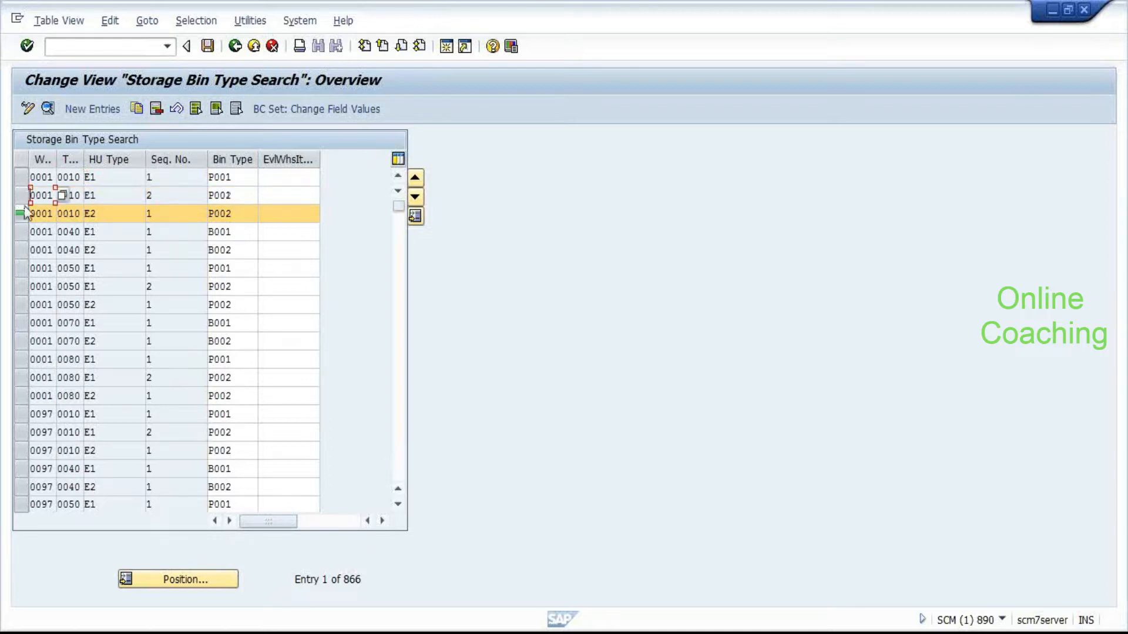
left_click(21, 212)
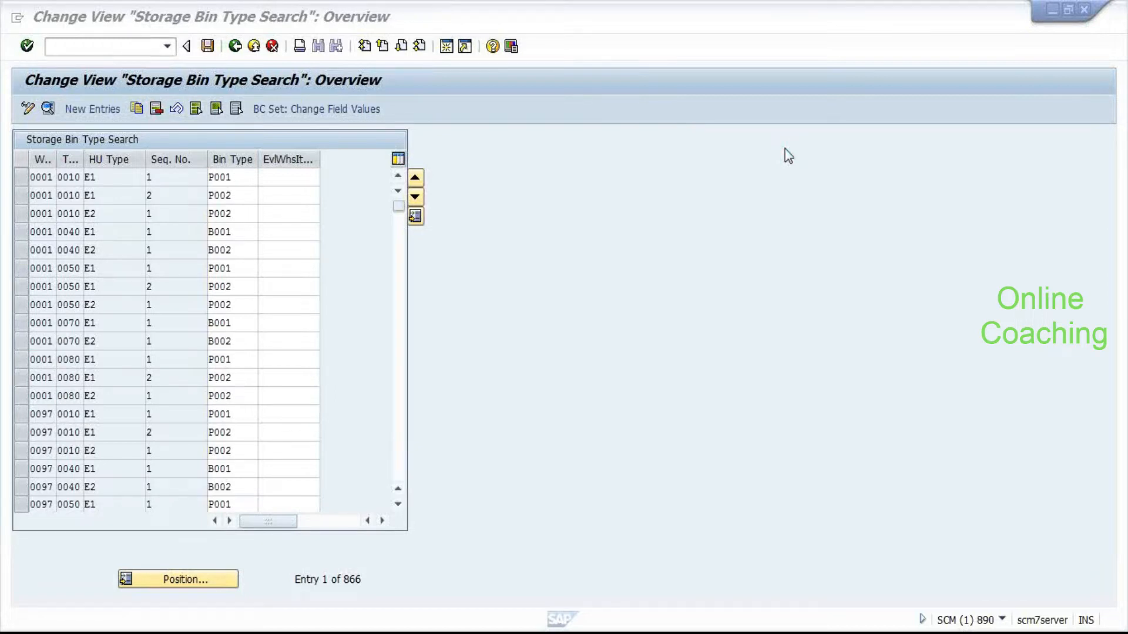
left_click(742, 178)
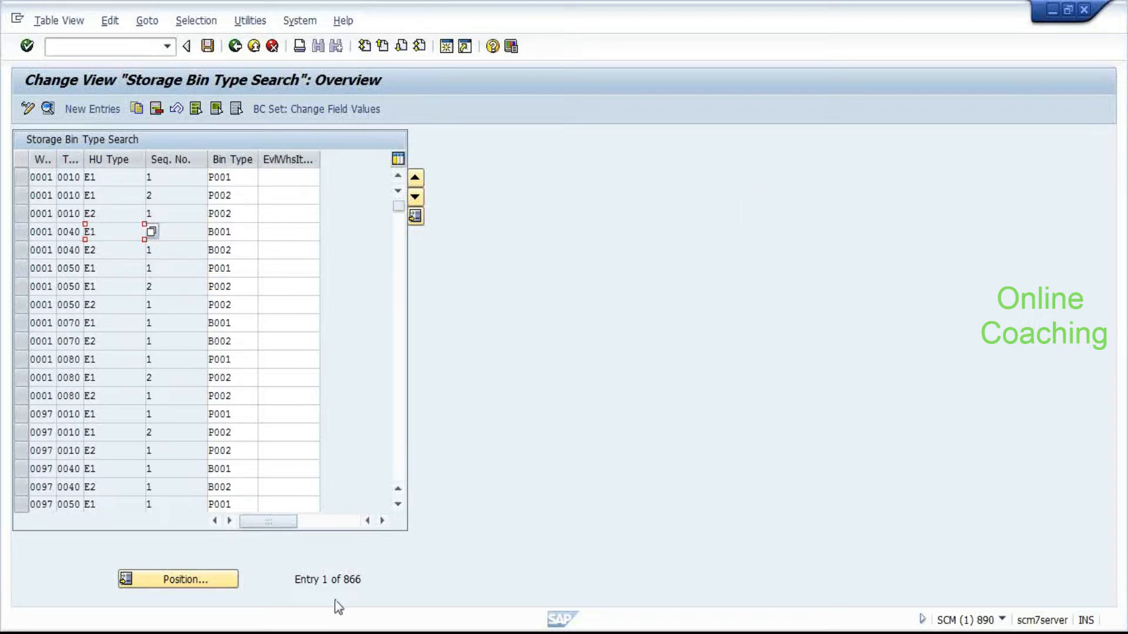
Switch to the EWM workbook in Excel and look through Sheet1 to Sheet4, returning to Sheet1.
key("alt+Tab")
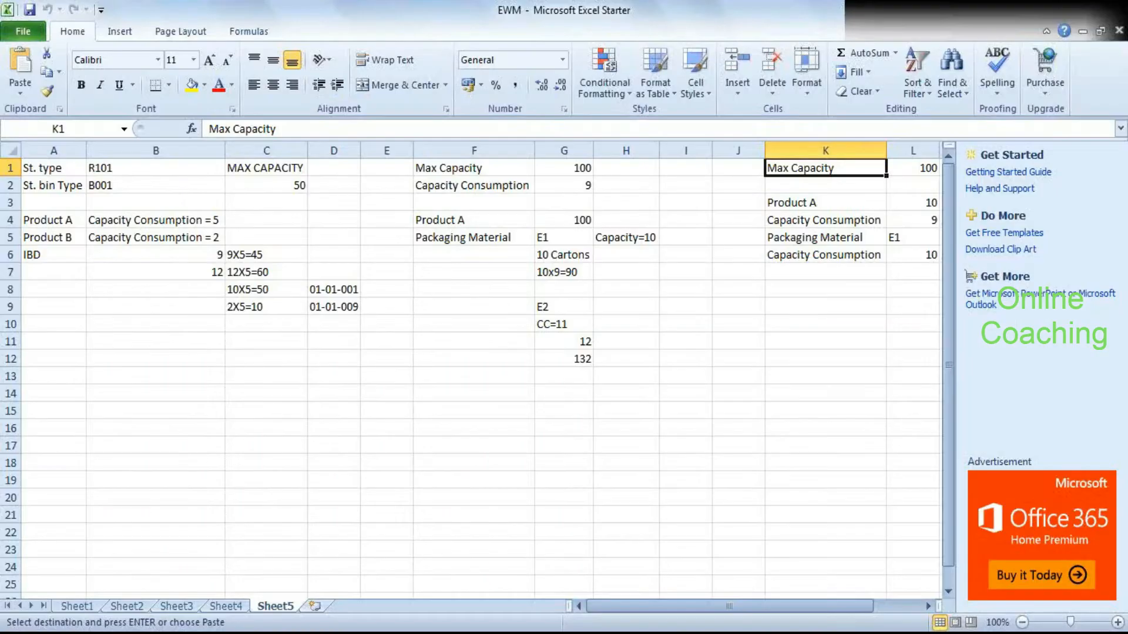
left_click(77, 606)
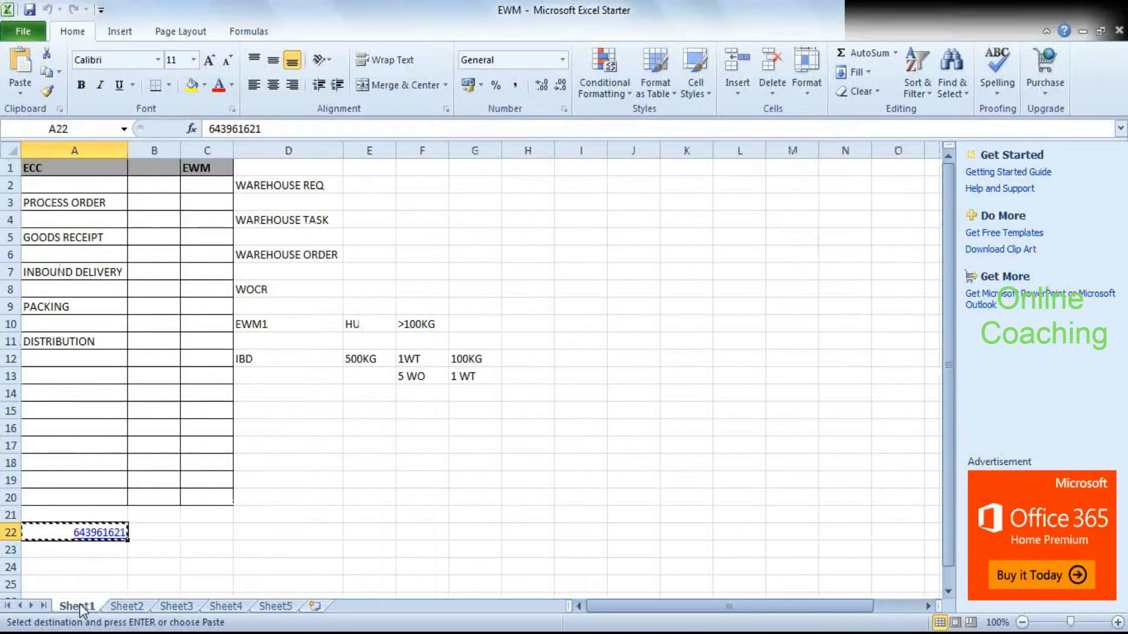
left_click(127, 606)
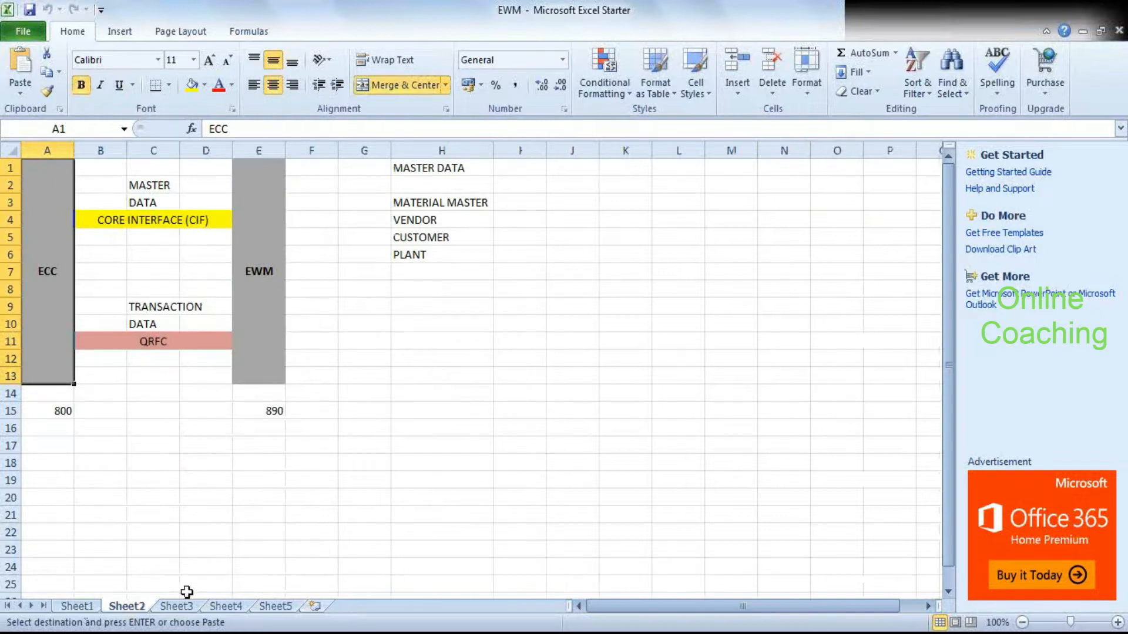
left_click(176, 605)
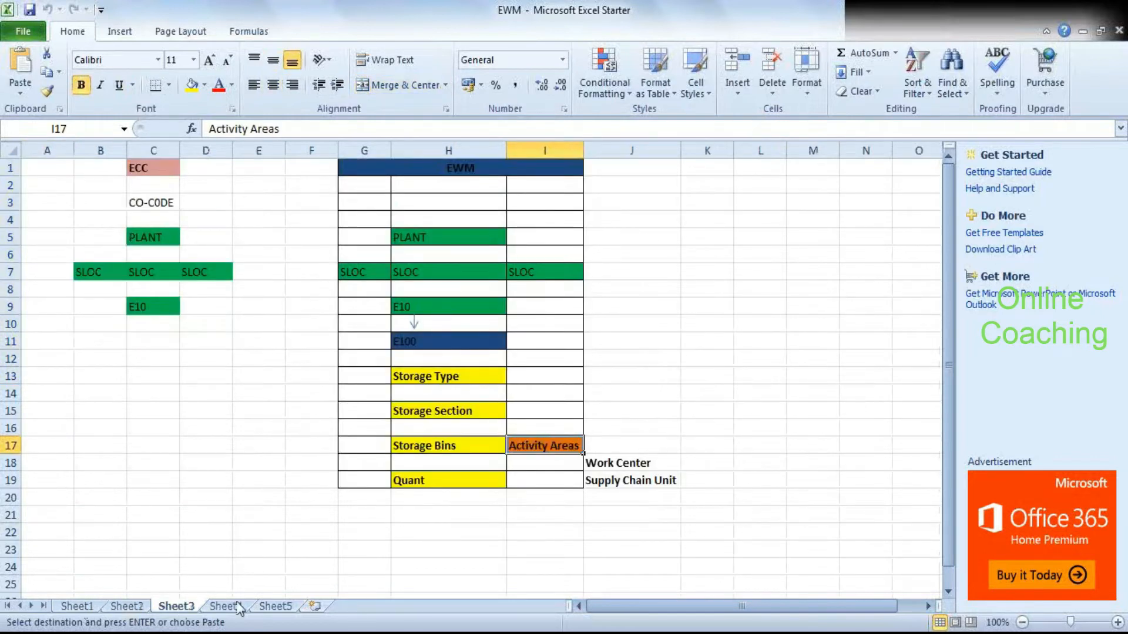
left_click(238, 606)
left_click(78, 608)
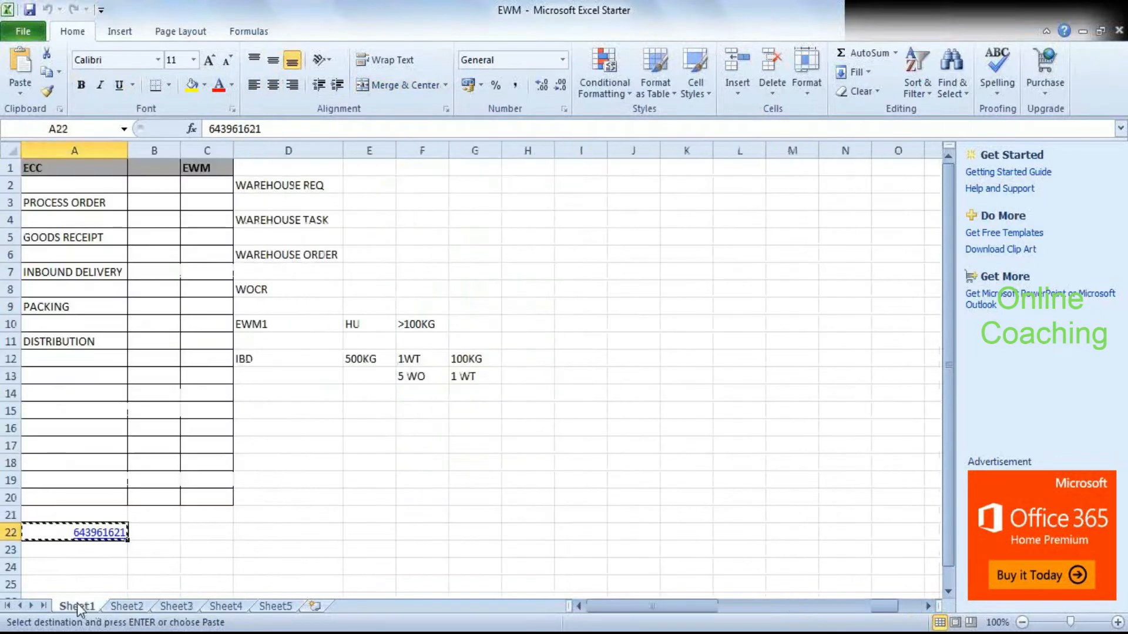
Check the full width of Sheet1, Sheet2 and Sheet3 for further notes.
left_click_drag(621, 608, 519, 603)
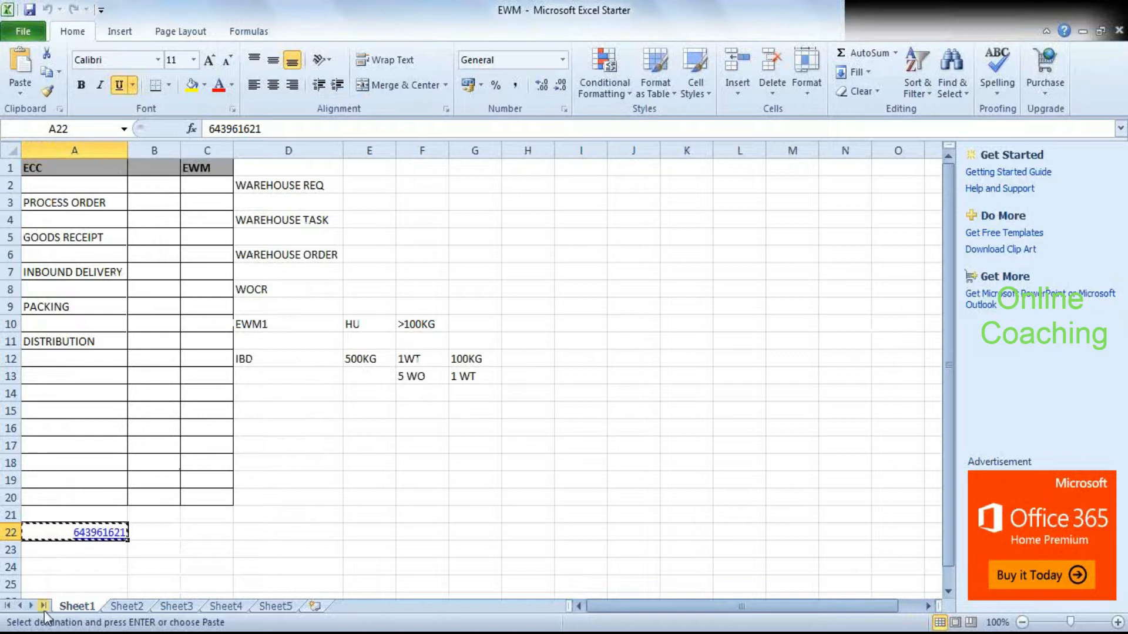
left_click(122, 607)
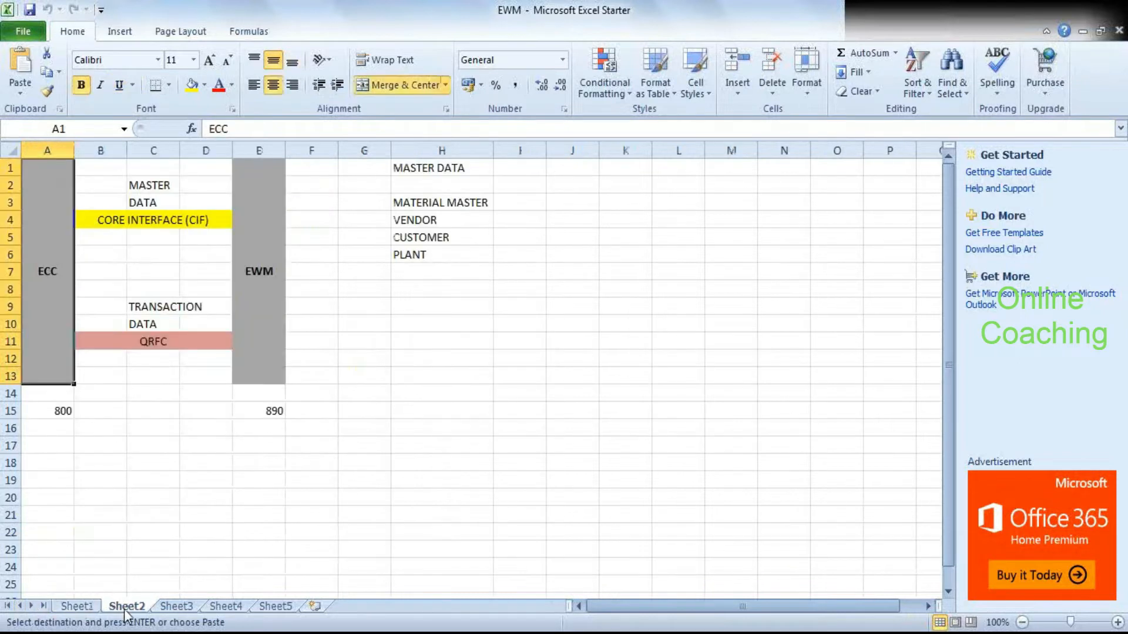
left_click_drag(651, 611, 439, 613)
left_click(181, 606)
left_click_drag(617, 606, 530, 533)
Examine the columns and rows of Sheet3 beyond the organisational structure diagram for further content.
left_click(336, 418)
key("Right")
key("Right")
key("Right")
key("Right")
key("Right")
key("Right")
key("Right")
key("Right")
key("Right")
key("Right")
key("Right")
key("Right")
key("Right")
key("Right")
key("Right")
key("Right")
key("Right")
key("Right")
key("Right")
key("Right")
key("Right")
key("Right")
key("Right")
key("Left")
key("Left")
key("Left")
key("Left")
key("Left")
key("Left")
key("Left")
key("Left")
key("Left")
key("Left")
key("Left")
key("Left")
key("Left")
key("Left")
key("Left")
key("Left")
key("Left")
key("Left")
key("Left")
key("Left")
key("Down")
key("Down")
key("Down")
key("Down")
key("Down")
key("Down")
key("Down")
key("Down")
key("Down")
key("Down")
key("Down")
key("Down")
key("Down")
key("Down")
key("Down")
key("Down")
key("Down")
key("Down")
key("Down")
key("Down")
key("Down")
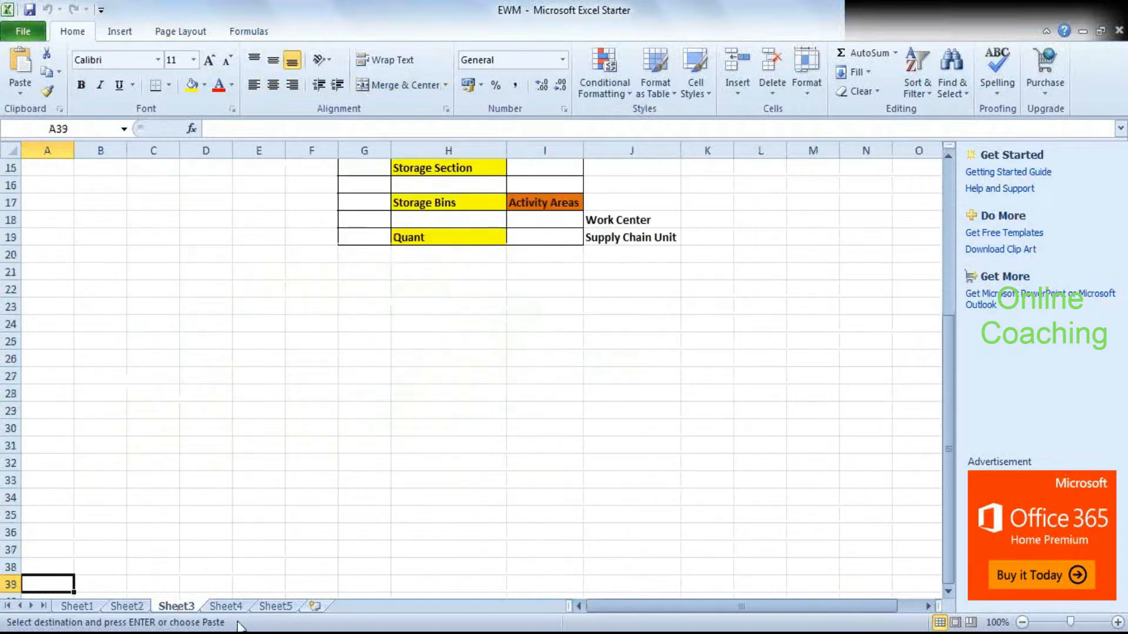
Review the pallet storage, addition to existing stock and empty storage bin examples on Sheet4 and the capacity examples on Sheet5.
left_click(224, 606)
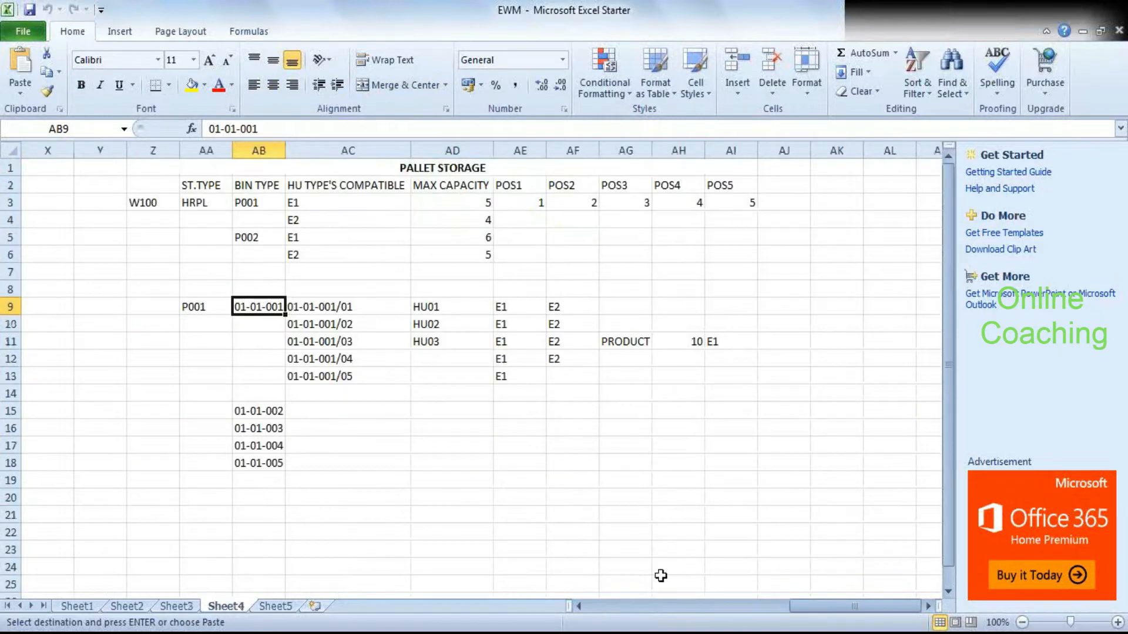
left_click(600, 606)
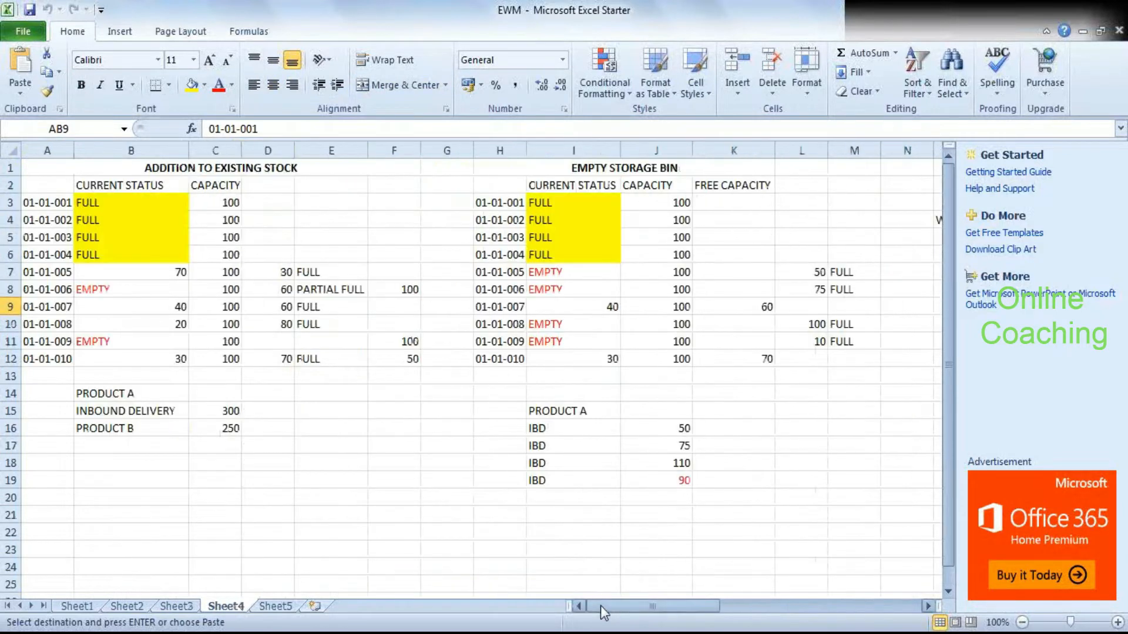
left_click(277, 607)
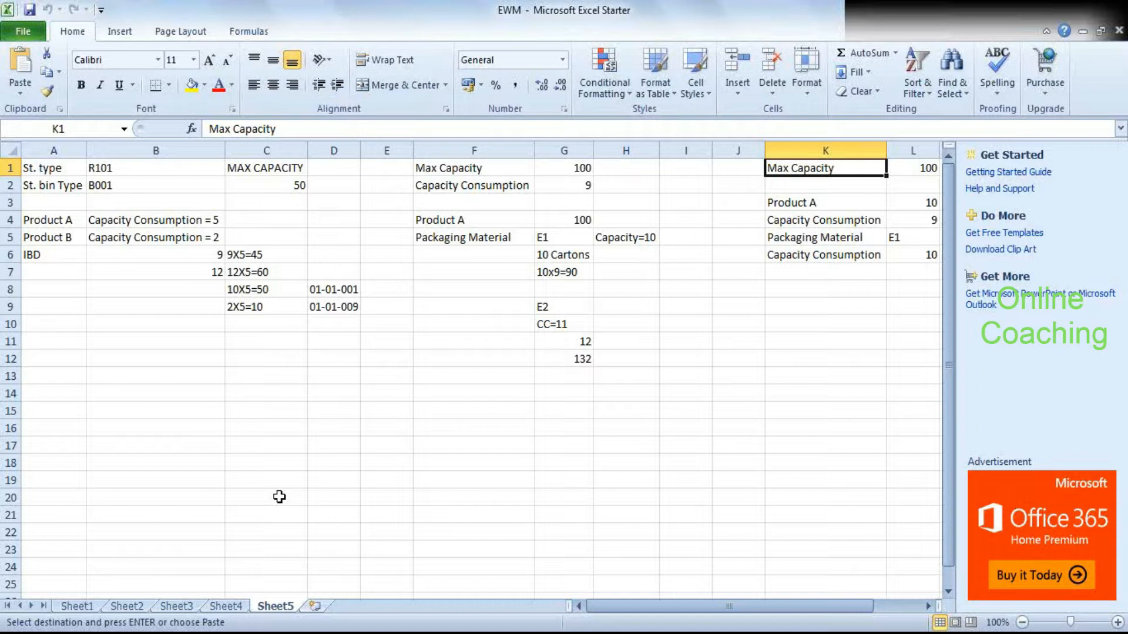
Switch back to SAP, leave the storage bin type search view and collapse the Goods Receipt Process node with its subnodes.
key("alt+Tab")
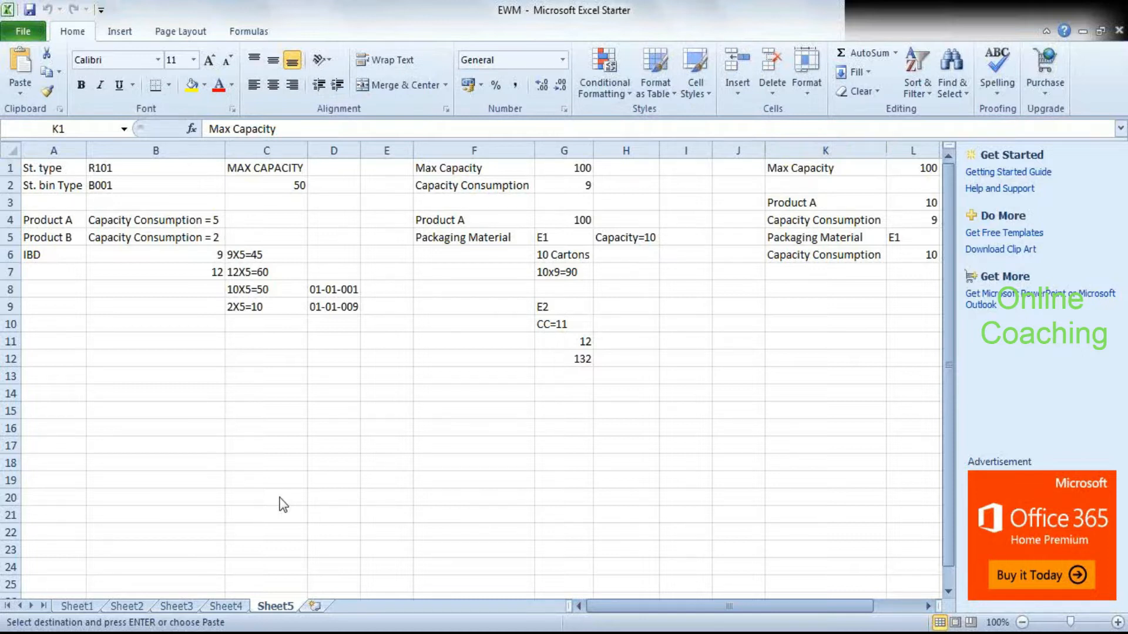
key("alt+Tab")
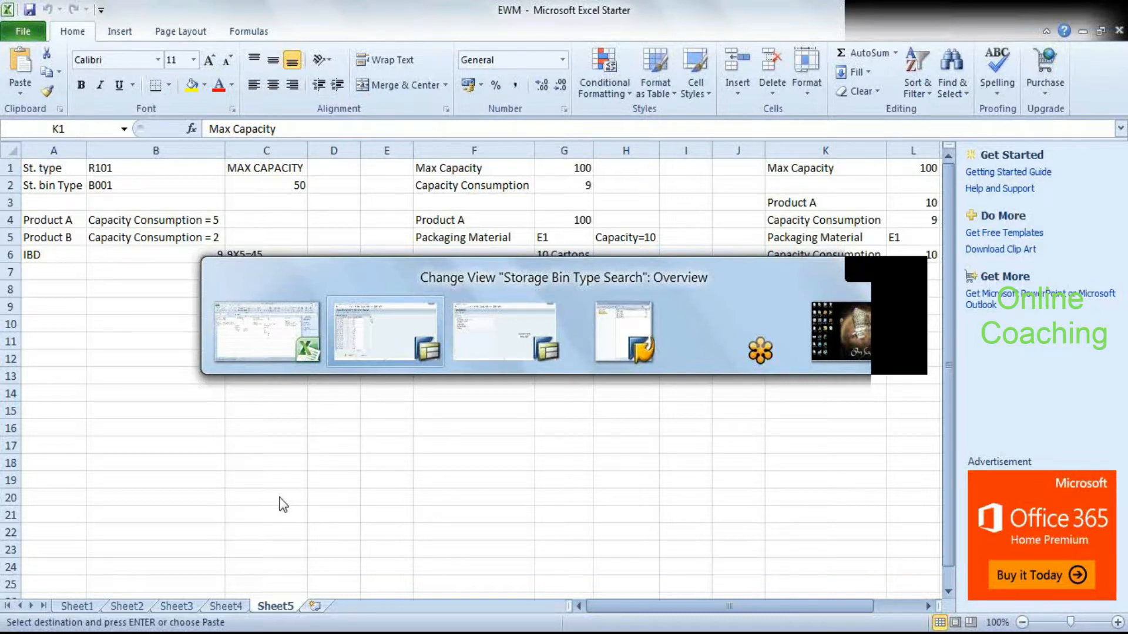
key("F3")
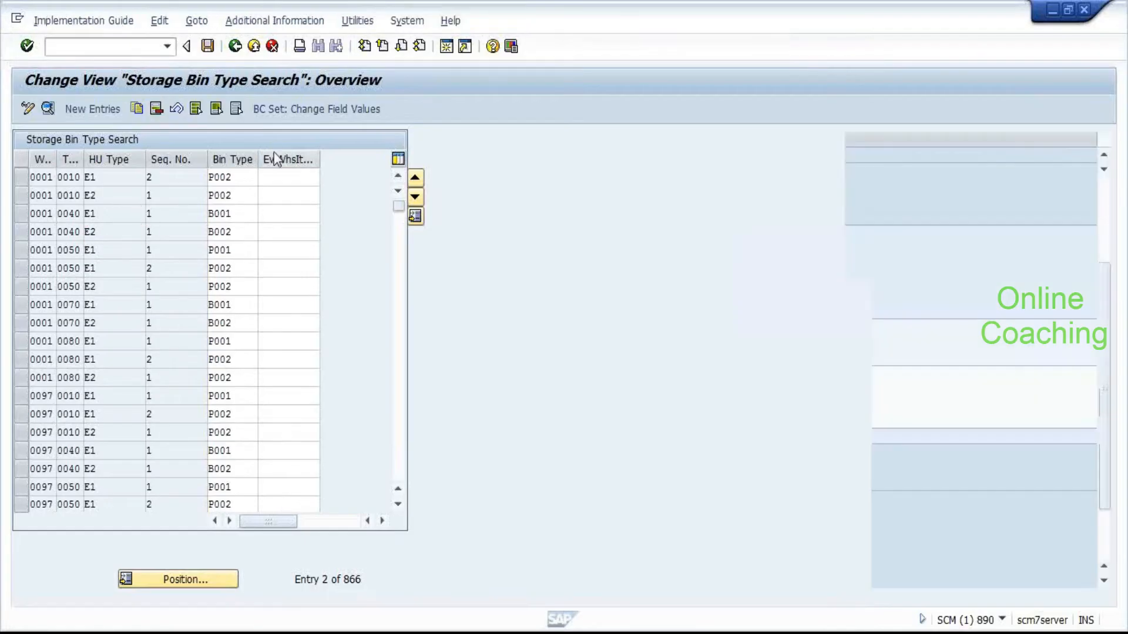
key("Left")
key("Left")
key("Left")
key("Left")
key("Left")
key("Left")
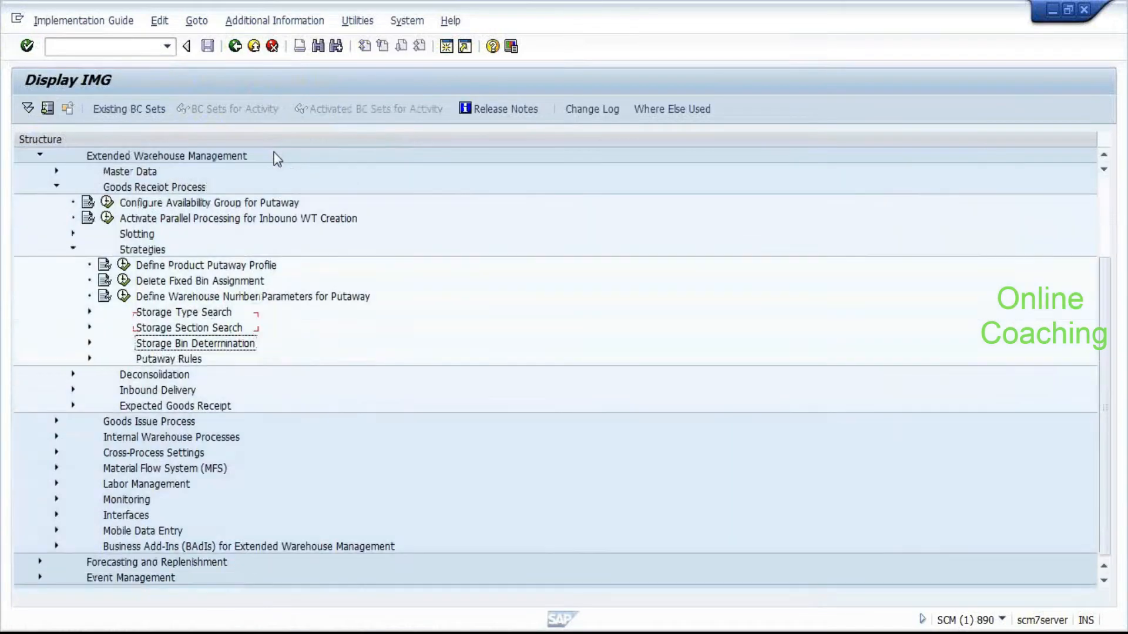
key("Down")
key("Down")
key("Left")
key("Left")
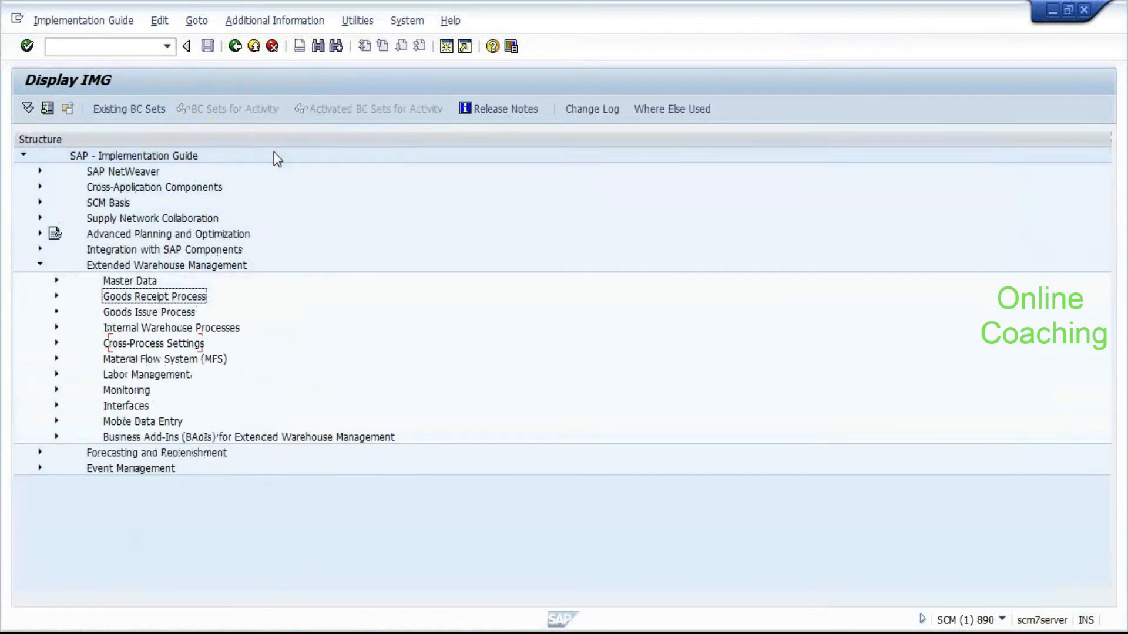
Expand Cross-Process Settings and its Warehouse Task node under Extended Warehouse Management.
key("Down")
key("Down")
key("Down")
key("Right")
key("Left")
key("Right")
key("Down")
key("Down")
key("Down")
key("Down")
key("Down")
key("Right")
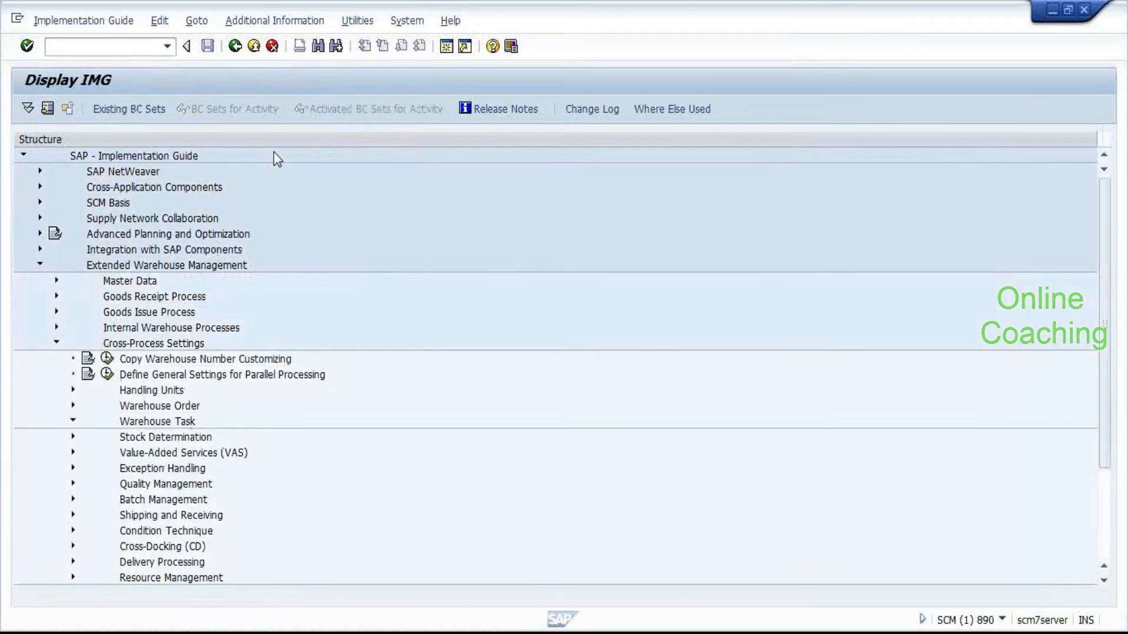
Open the Define Warehouse Process Type activity under Warehouse Task.
key("Down")
key("Down")
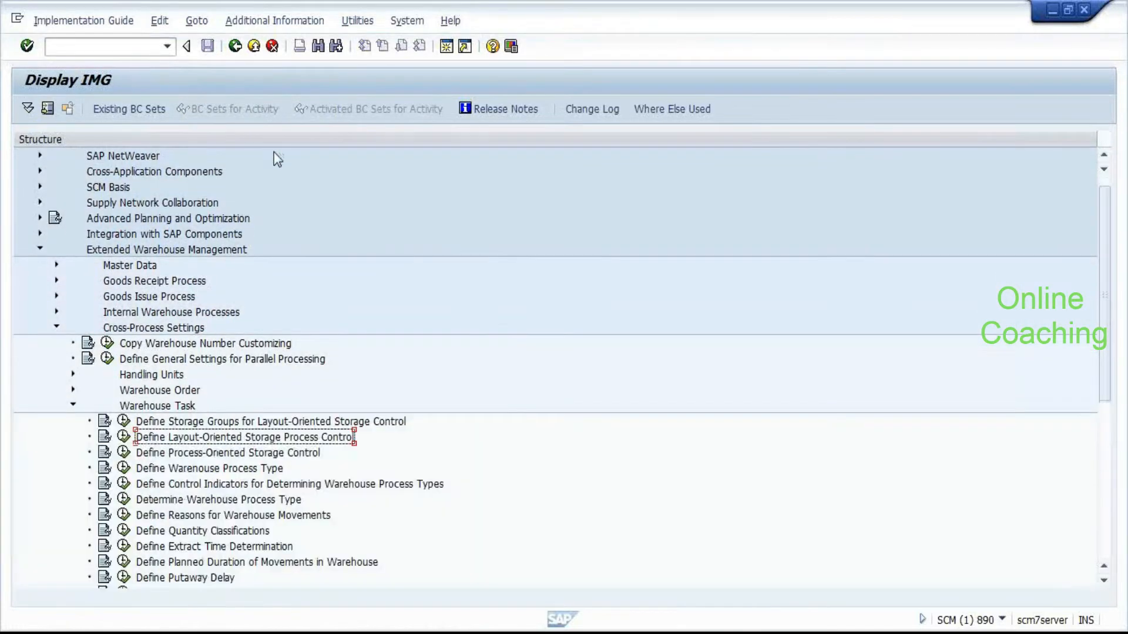
key("Down")
key("Down")
key("Left")
key("Return")
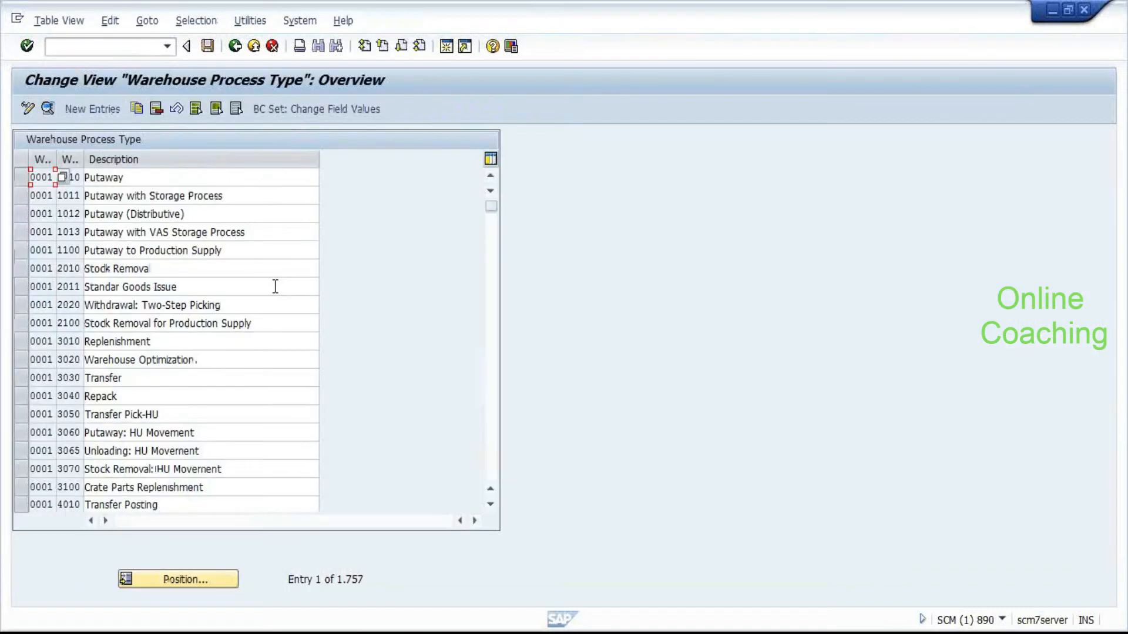
Select the warehouse 0001 process types 2010, 2011, 2020 and 2100 in the overview.
left_click(22, 269)
left_click(22, 287)
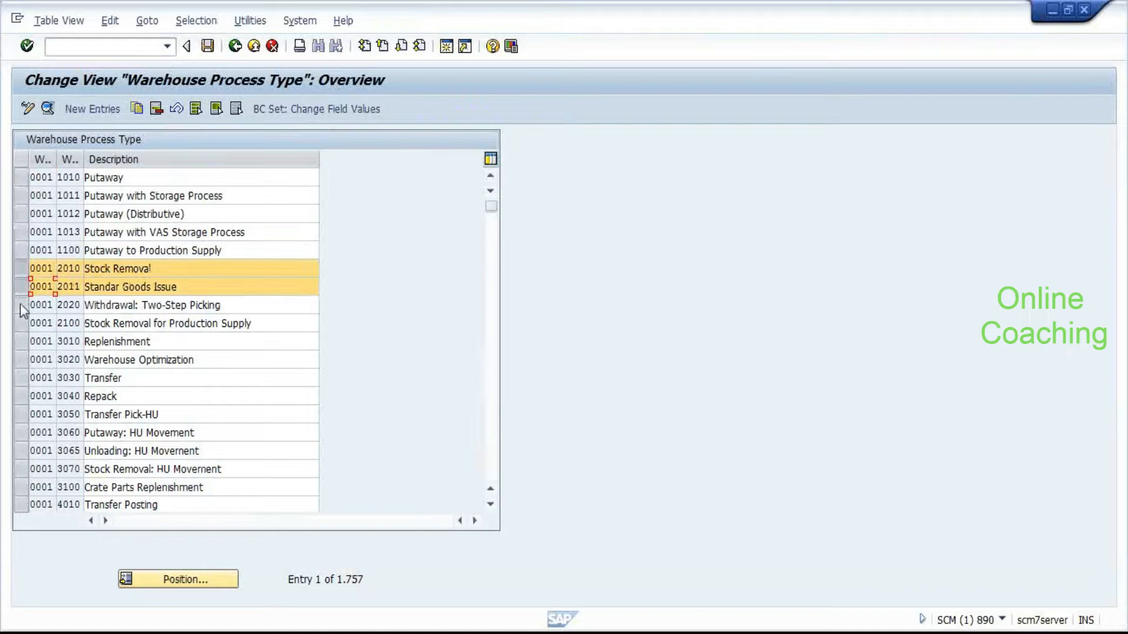
left_click(20, 305)
left_click(21, 323)
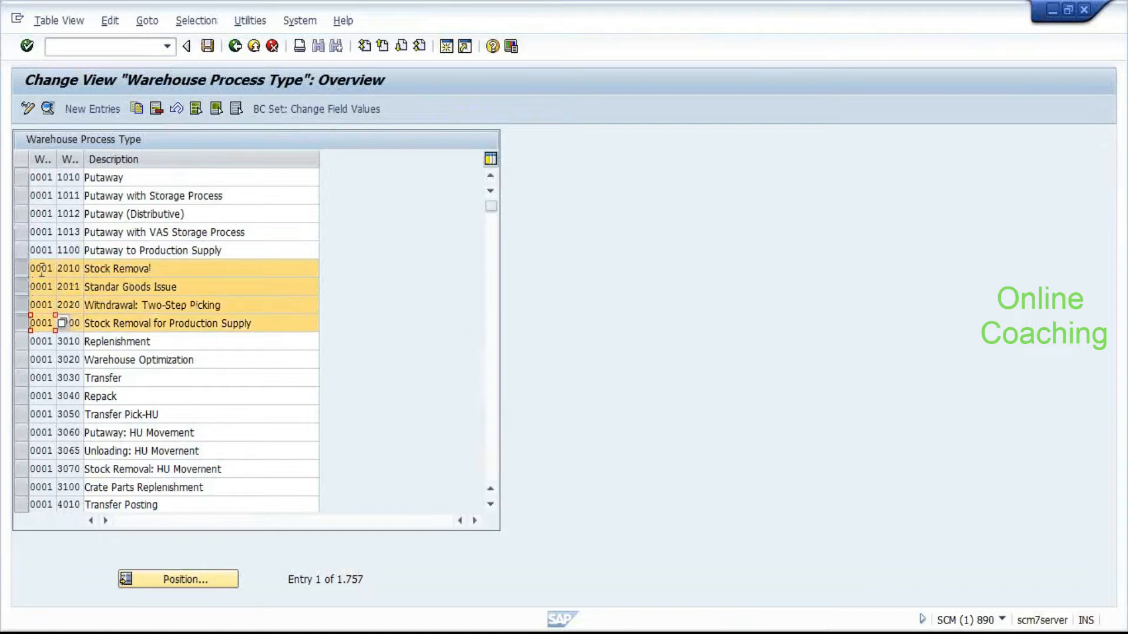
Open the details of process type 2010 Stock Removal and look at the possible warehouse process categories.
double_click(40, 266)
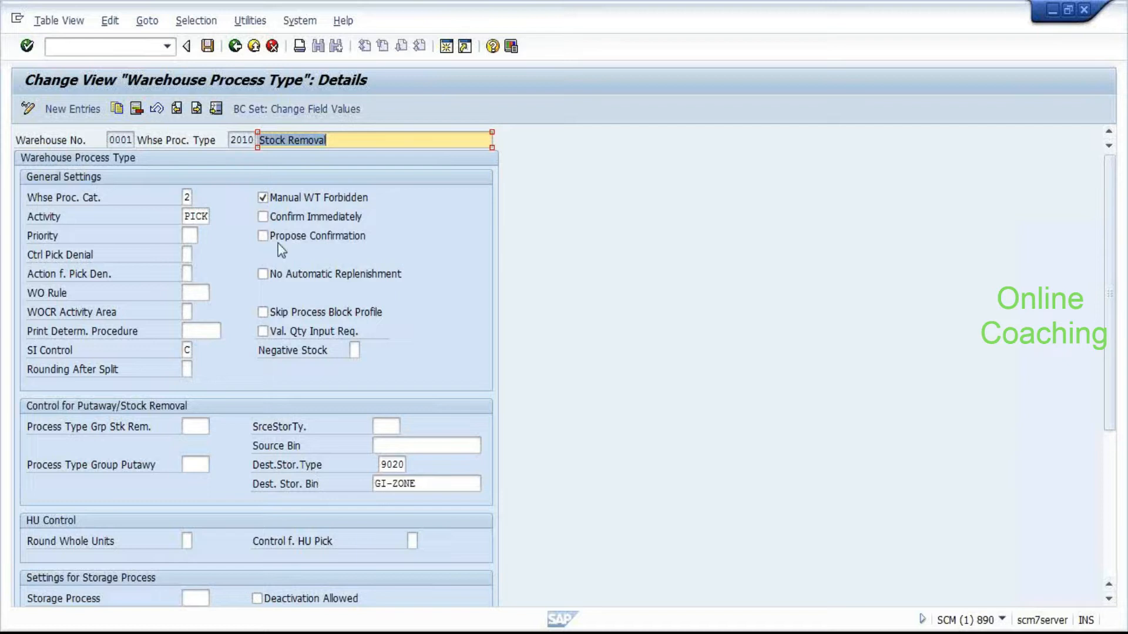
left_click(185, 197)
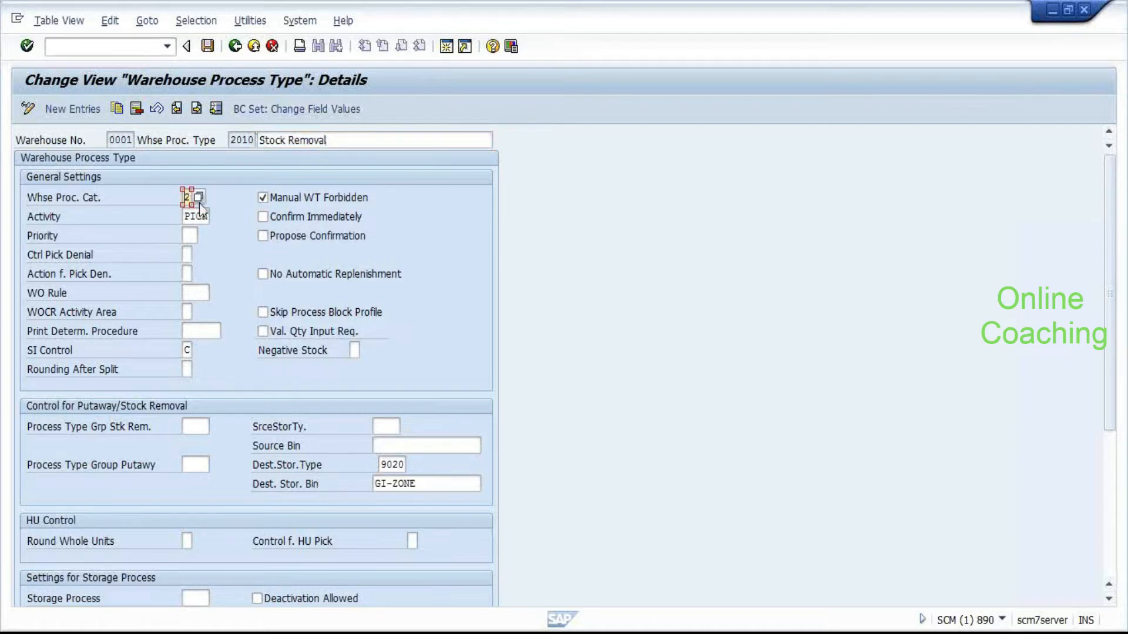
left_click(199, 203)
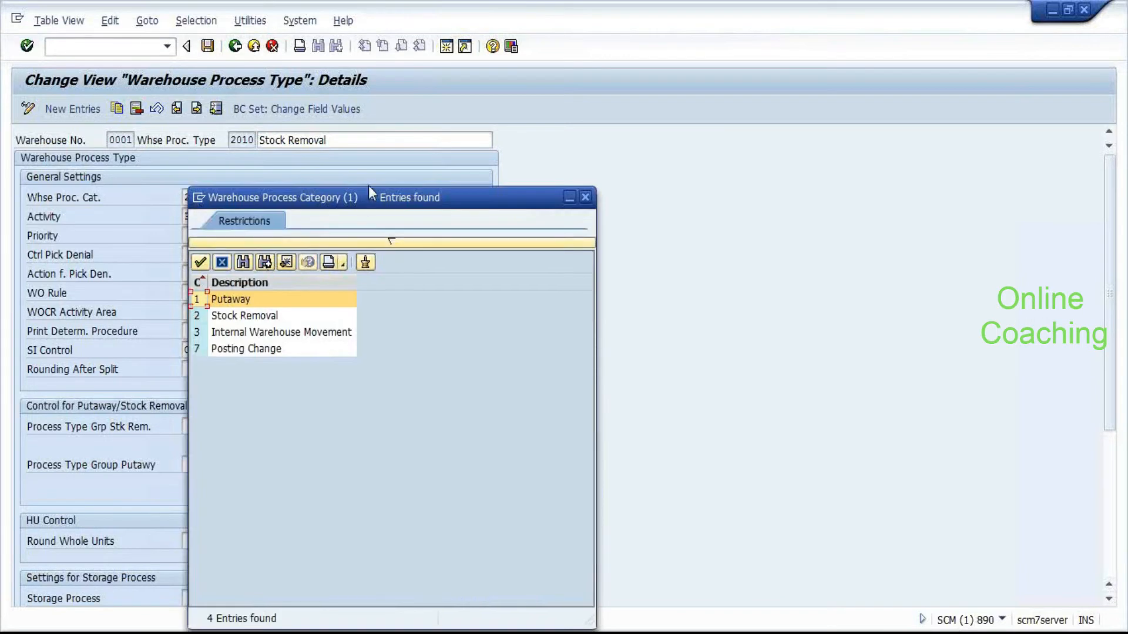
left_click(585, 197)
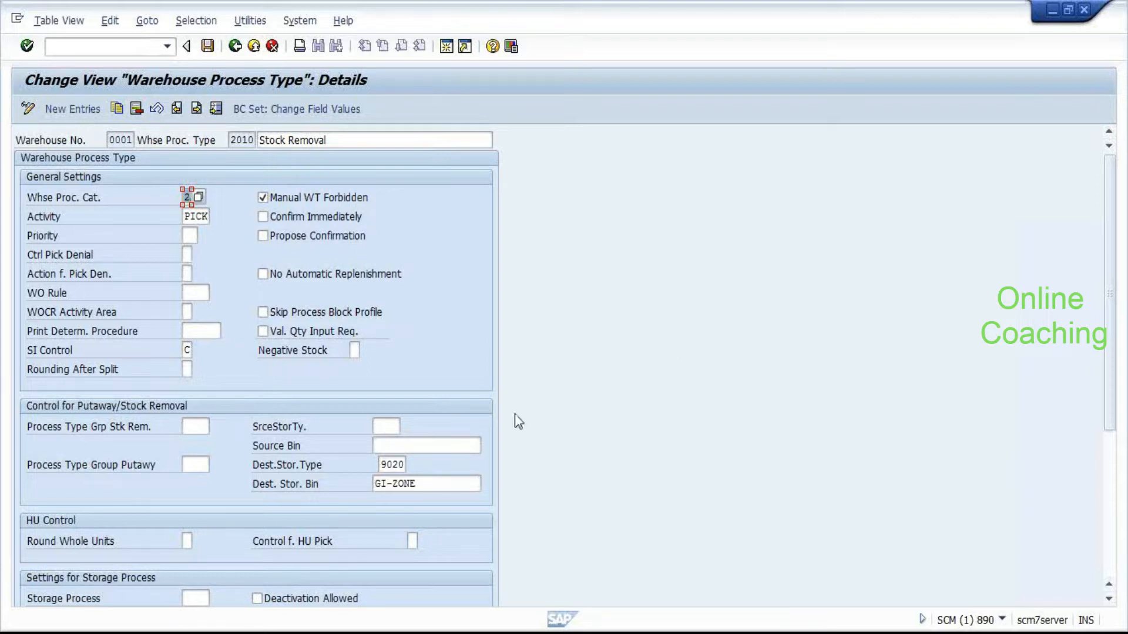
Examine the destination storage type and destination storage bin of process type 2010, and return to the implementation guide.
left_click(386, 464)
left_click(437, 483)
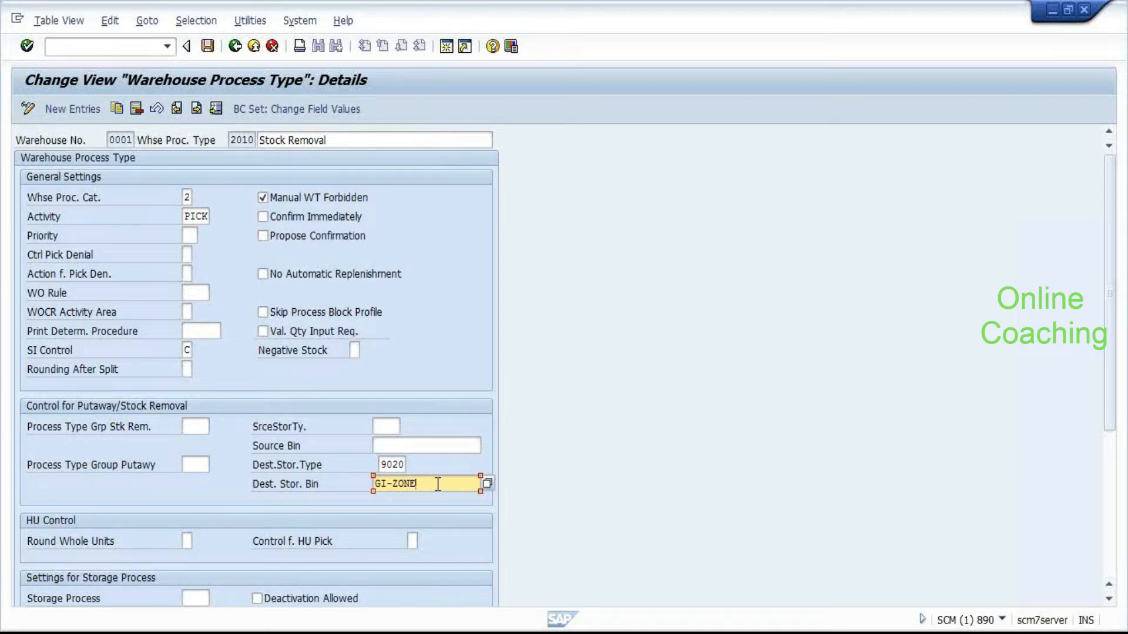
key("F3")
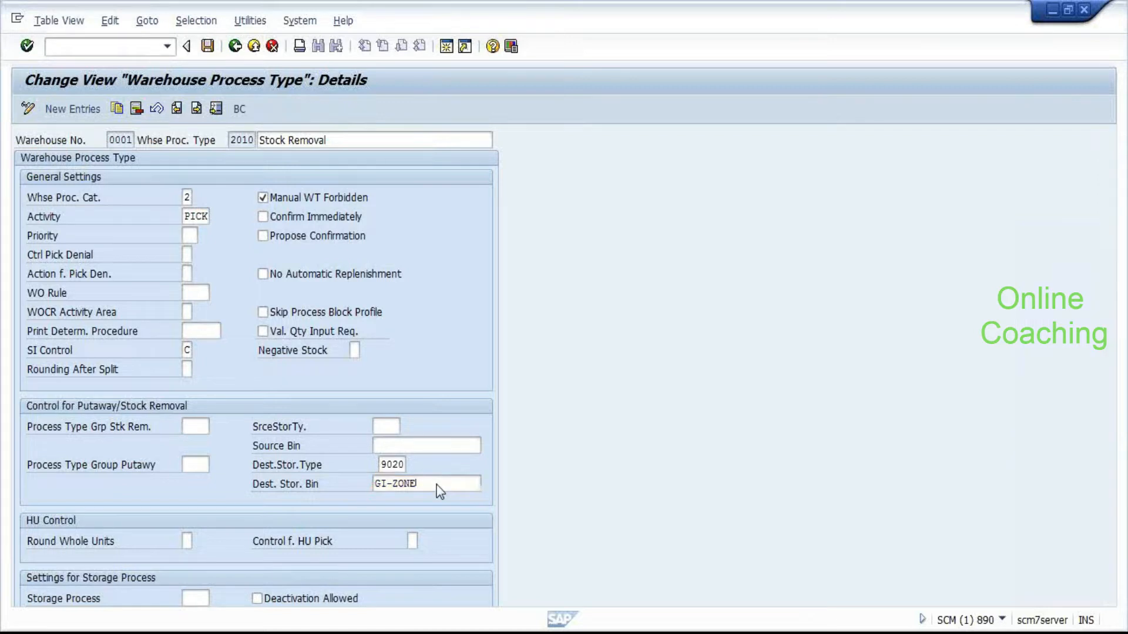
key("F3")
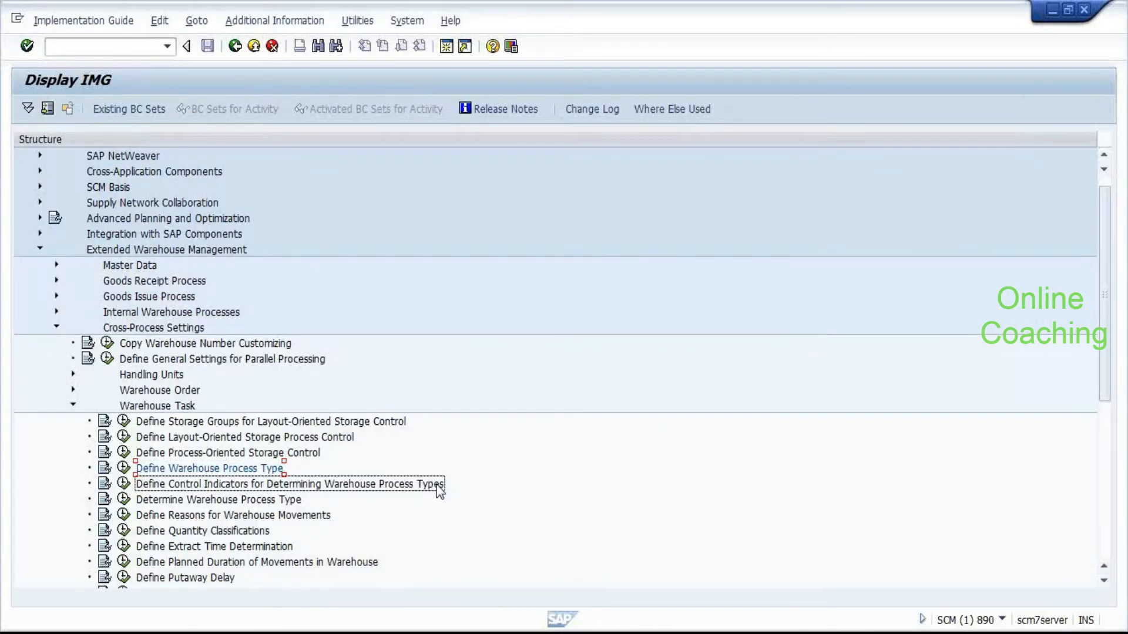
Open the Determine Warehouse Process Type activity under Warehouse Task.
key("Down")
key("Down")
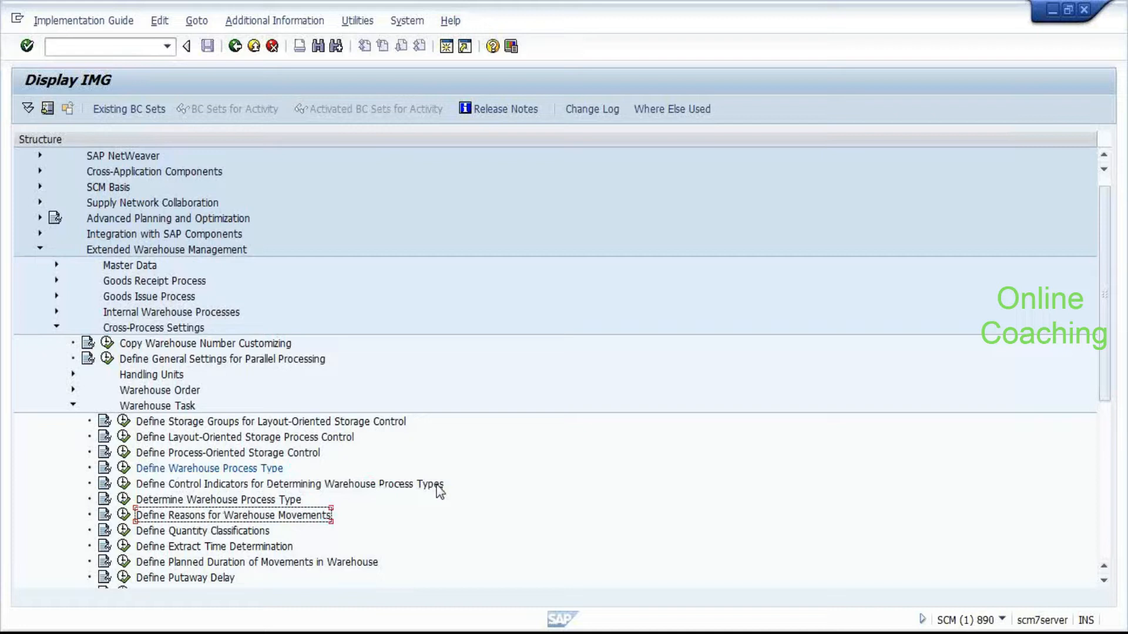
key("Up")
key("Return")
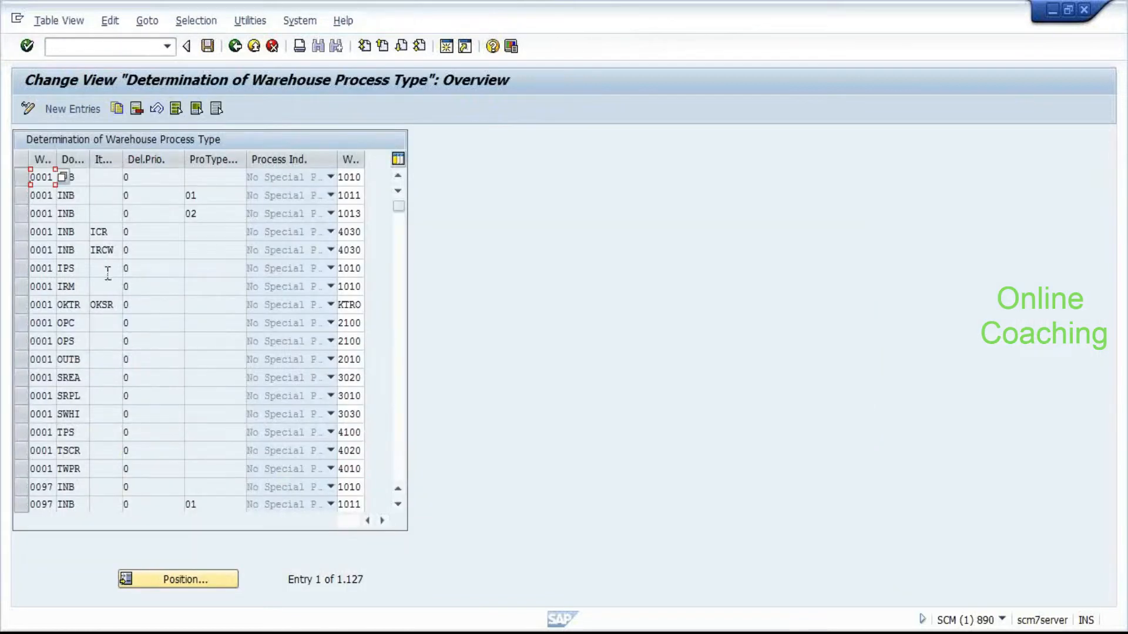
Look through the process type determination entries, mark the warehouse 0001 entry for document type OUTB, and return to the implementation guide.
scroll(238, 377, "down", 3)
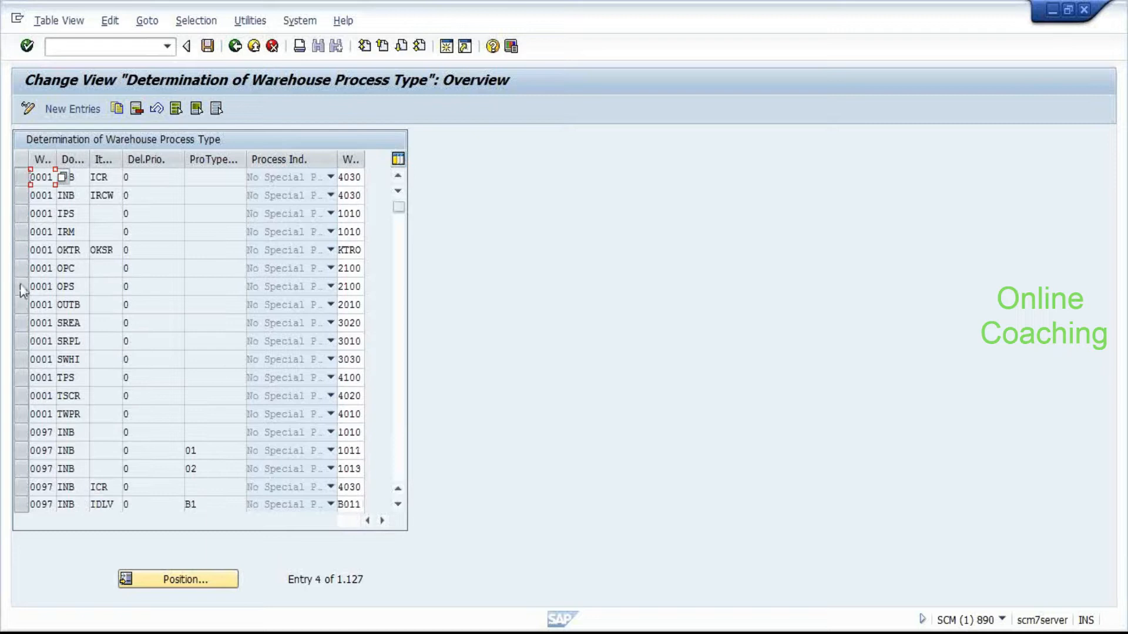
scroll(200, 310, "down", 7)
scroll(199, 311, "down", 11)
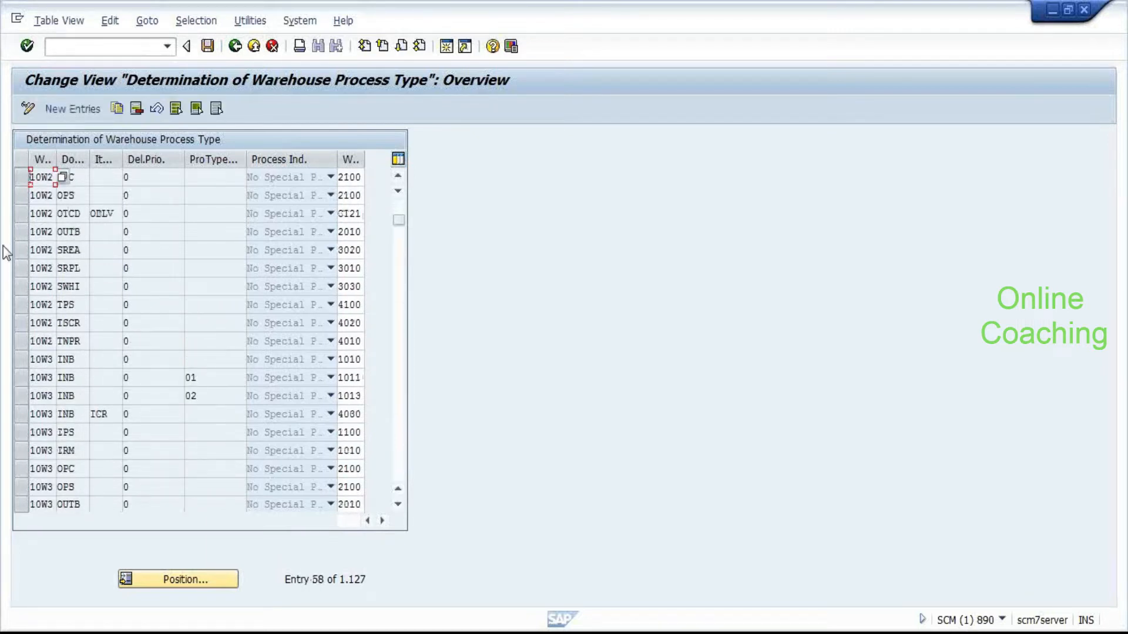
scroll(219, 275, "up", 1)
scroll(217, 269, "up", 18)
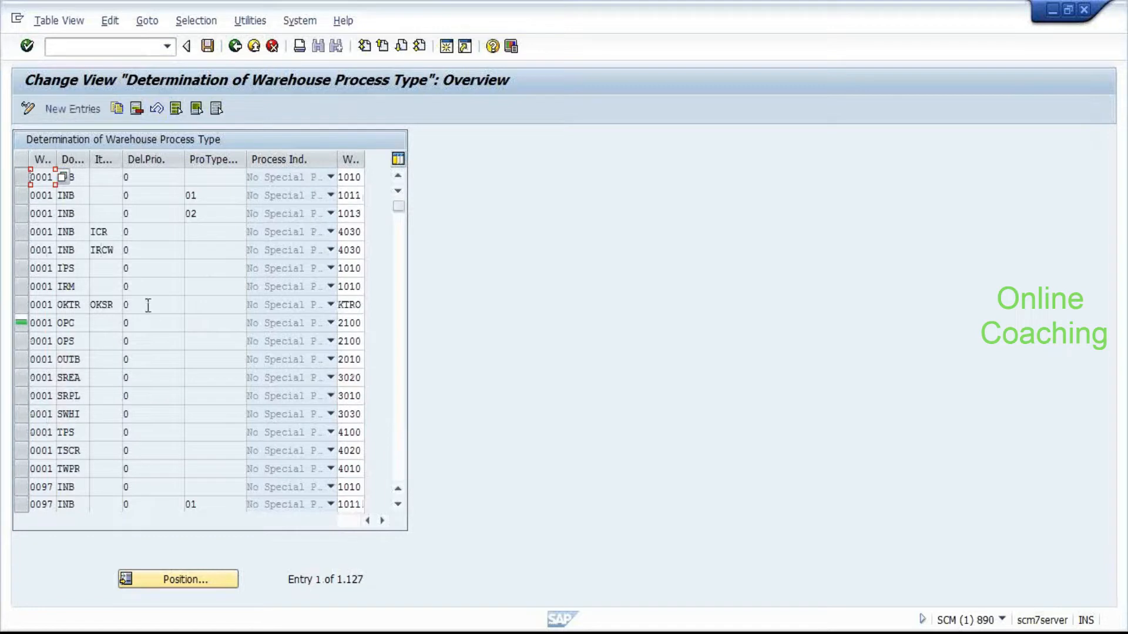
left_click(24, 363)
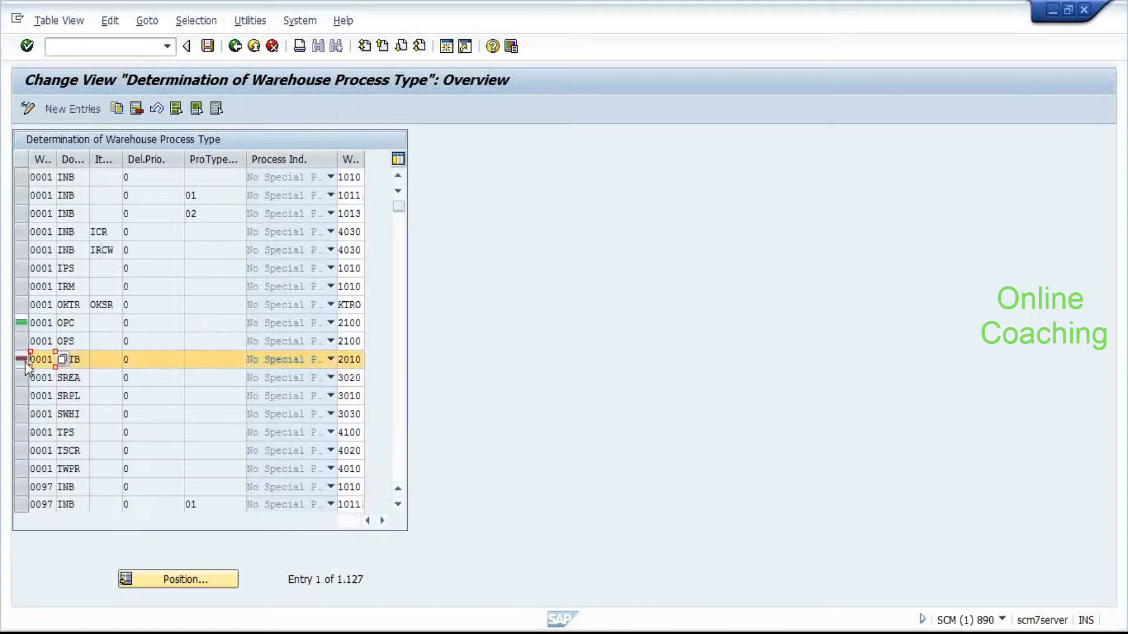
left_click(159, 360)
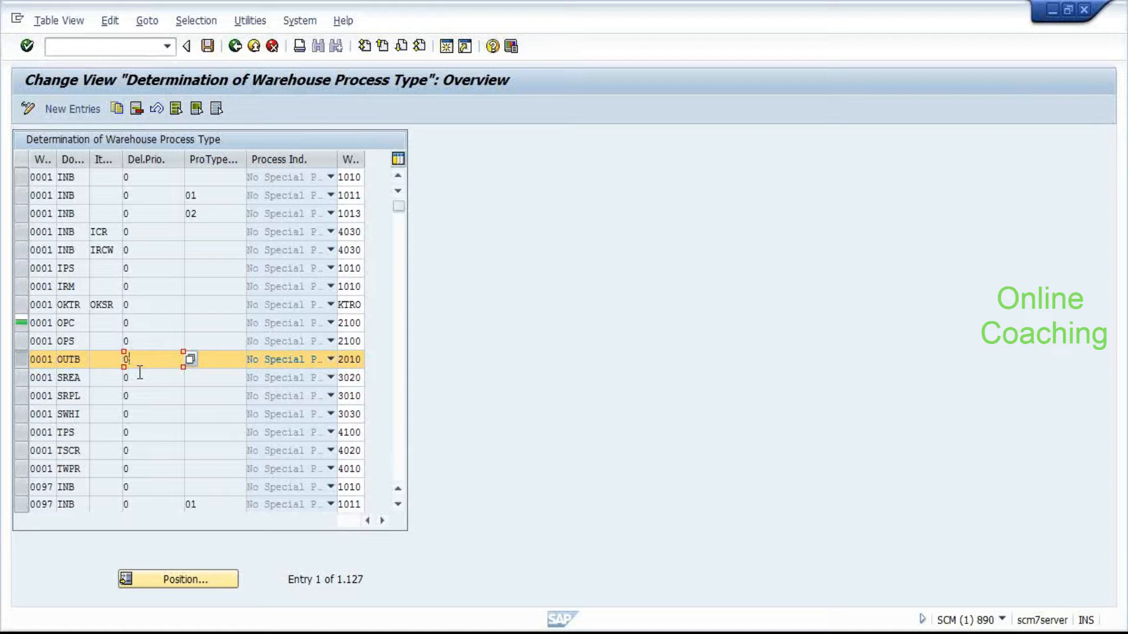
left_click(21, 359)
key("F3")
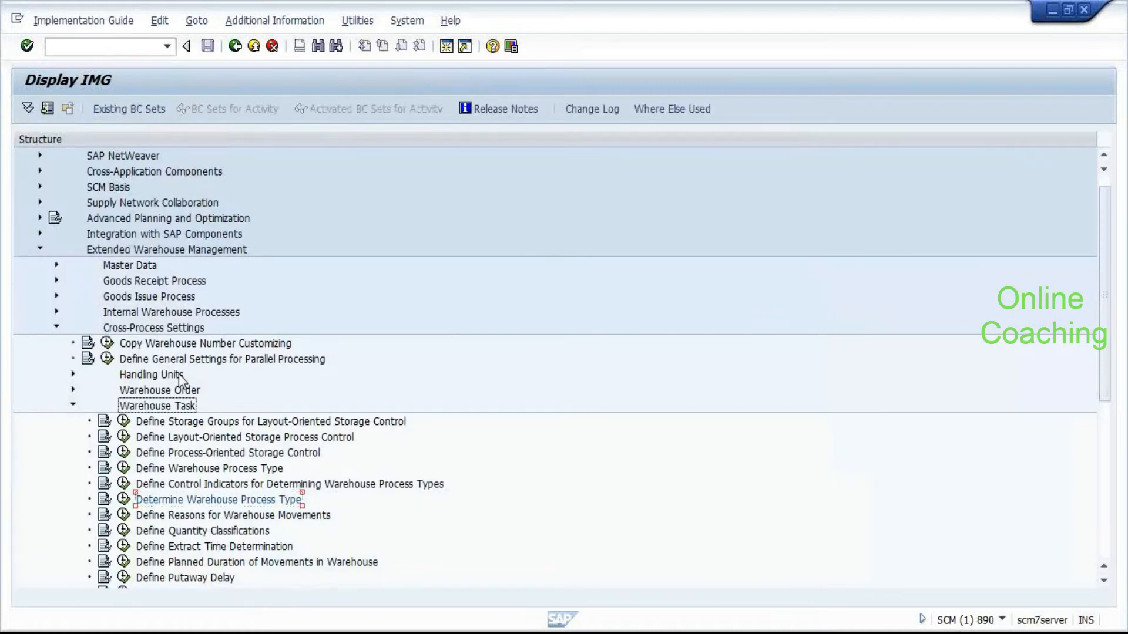
Collapse the Warehouse Task and Cross-Process Settings nodes of the implementation guide.
key("Left")
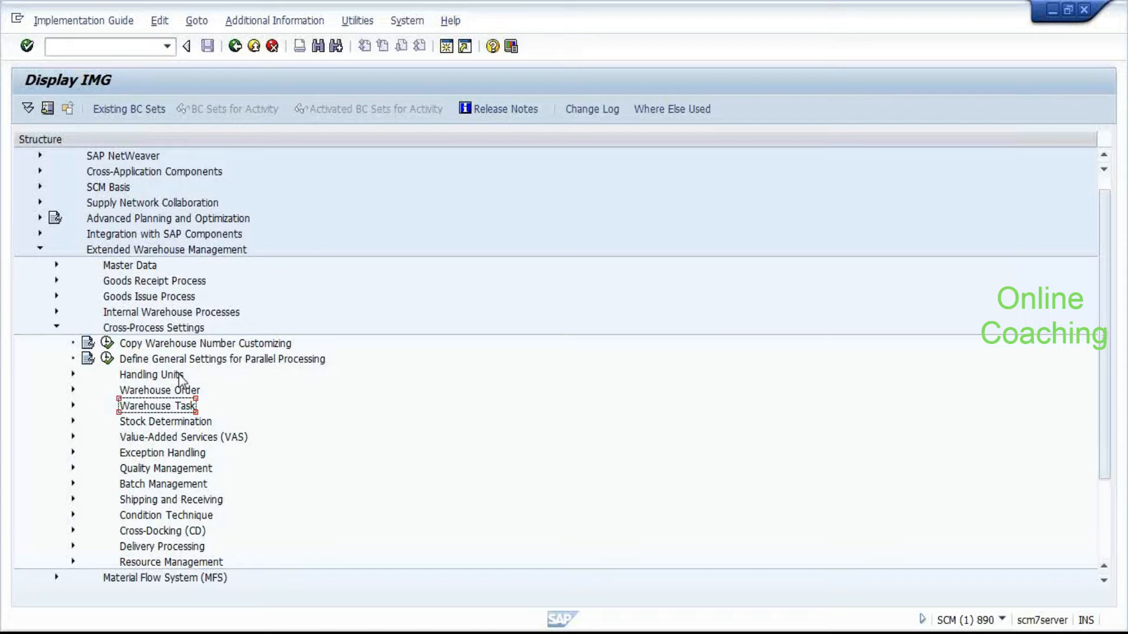
key("Left")
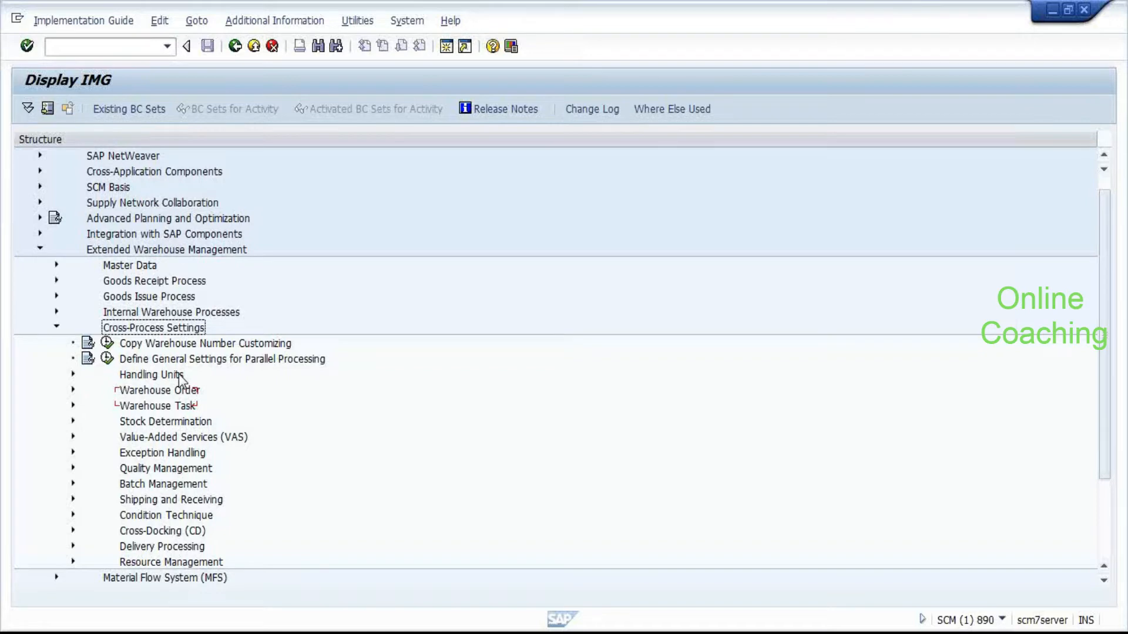
key("Left")
Expand Goods Issue Process and its Strategies node under Extended Warehouse Management.
key("Up")
key("Up")
key("Right")
key("Down")
key("Right")
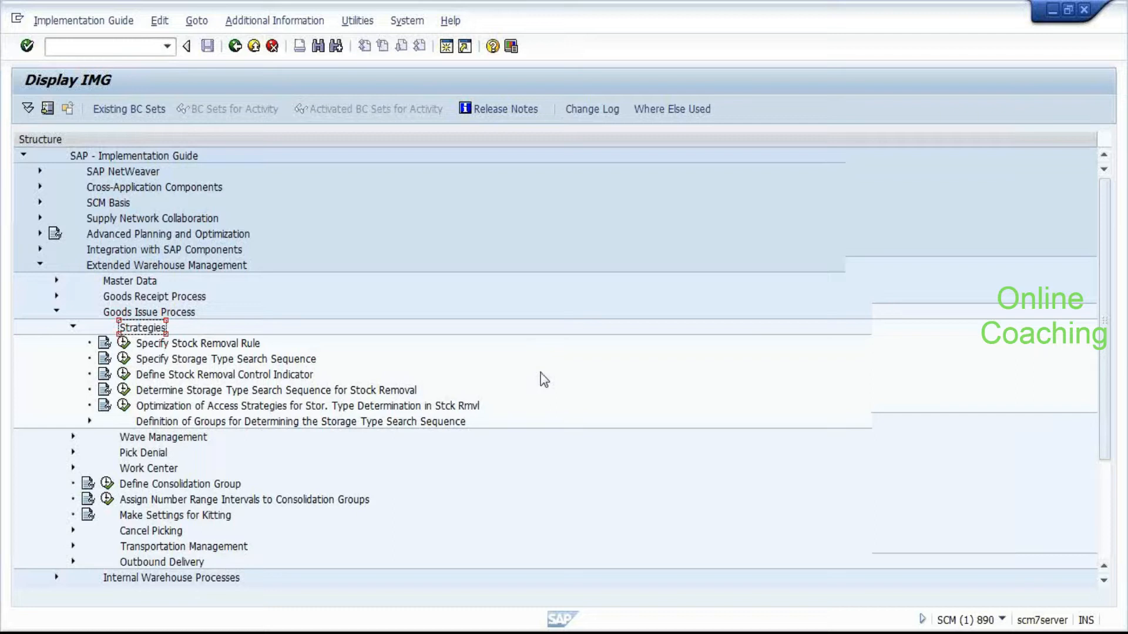
Open the Specify Stock Removal Rule activity under Strategies.
scroll(544, 380, "down", 1)
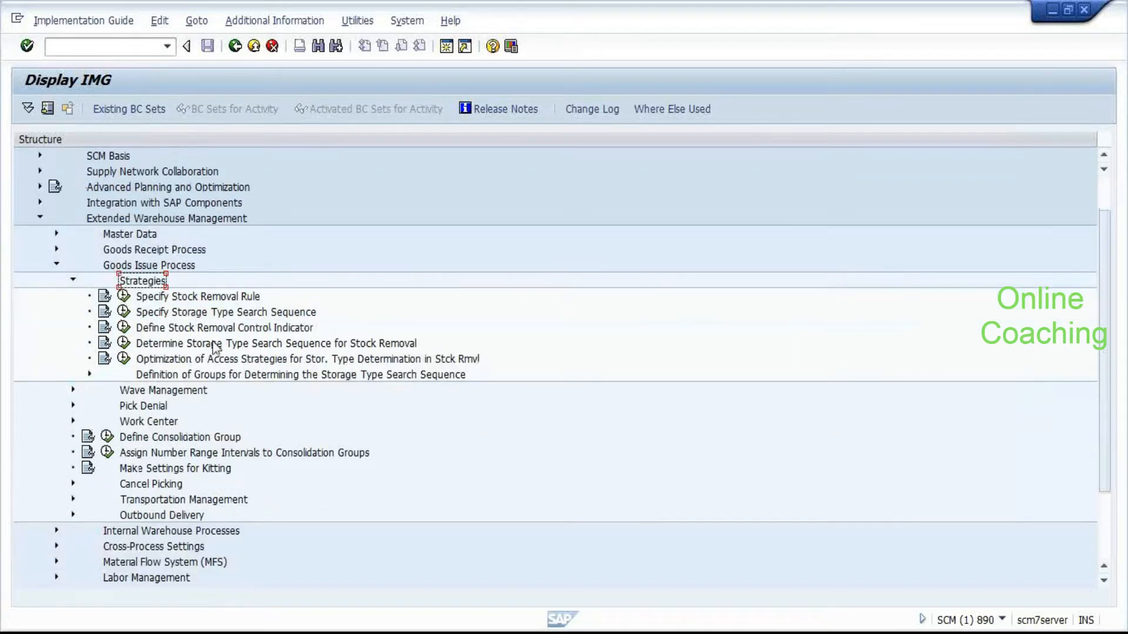
scroll(225, 353, "up", 1)
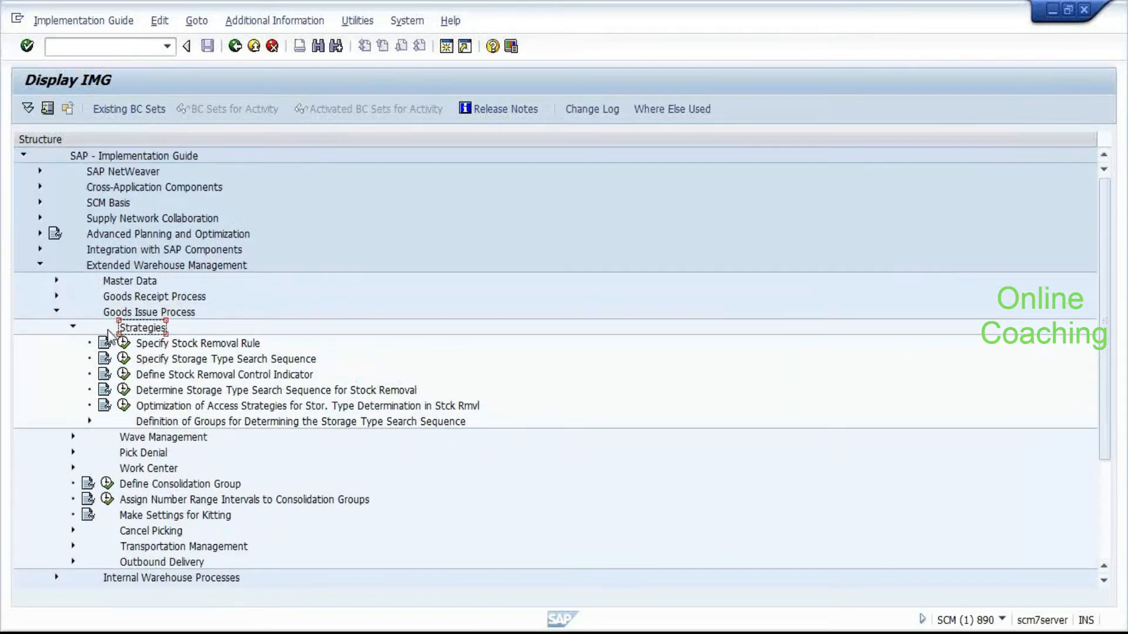
left_click(124, 344)
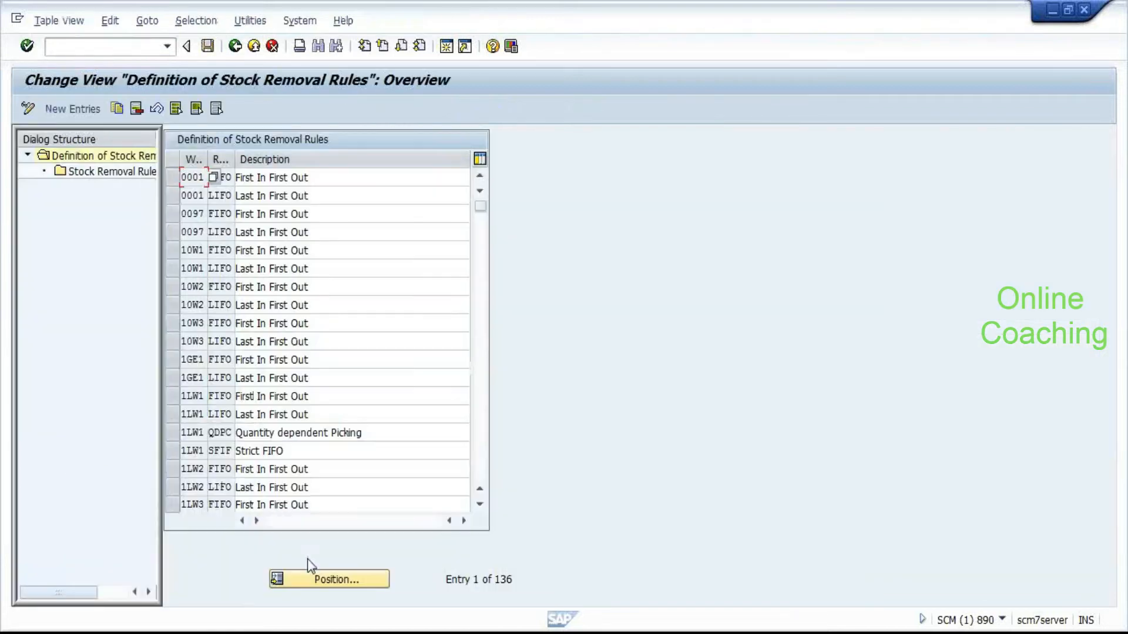
Select the warehouse 0001 FIFO rule in the stock removal rule overview and look over the neighbouring rules.
left_click(381, 178)
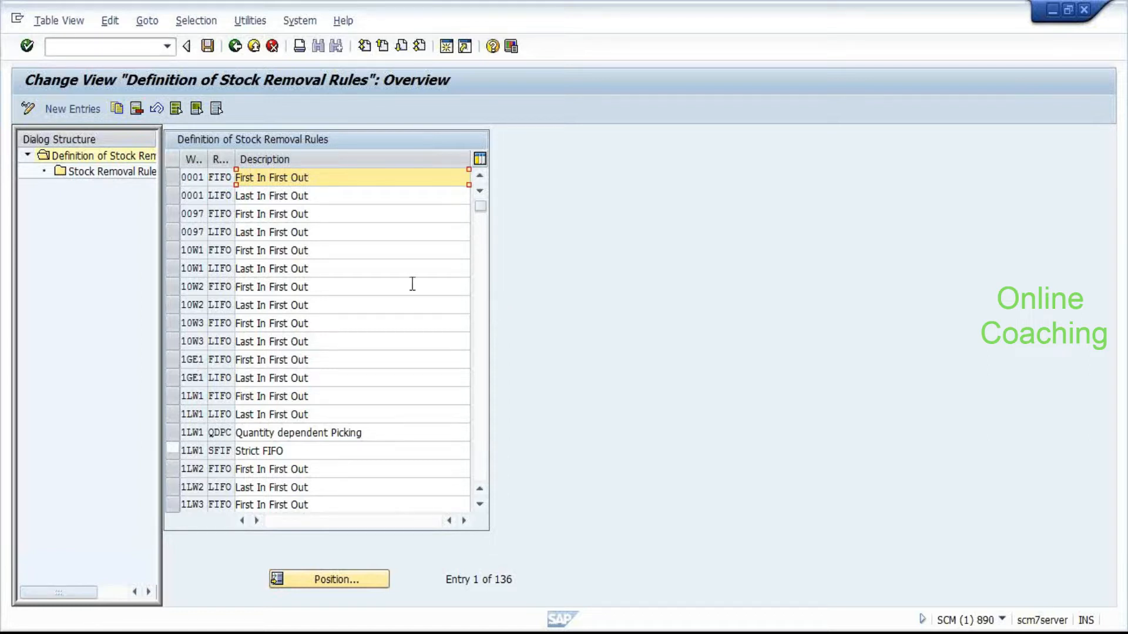
left_click(169, 180)
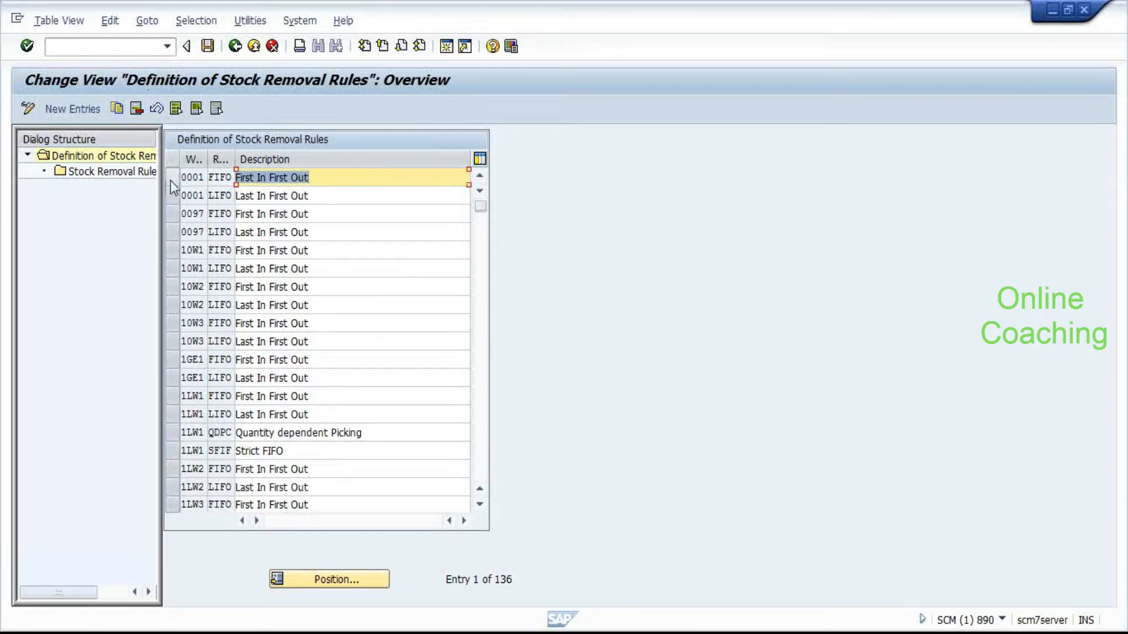
left_click(170, 181)
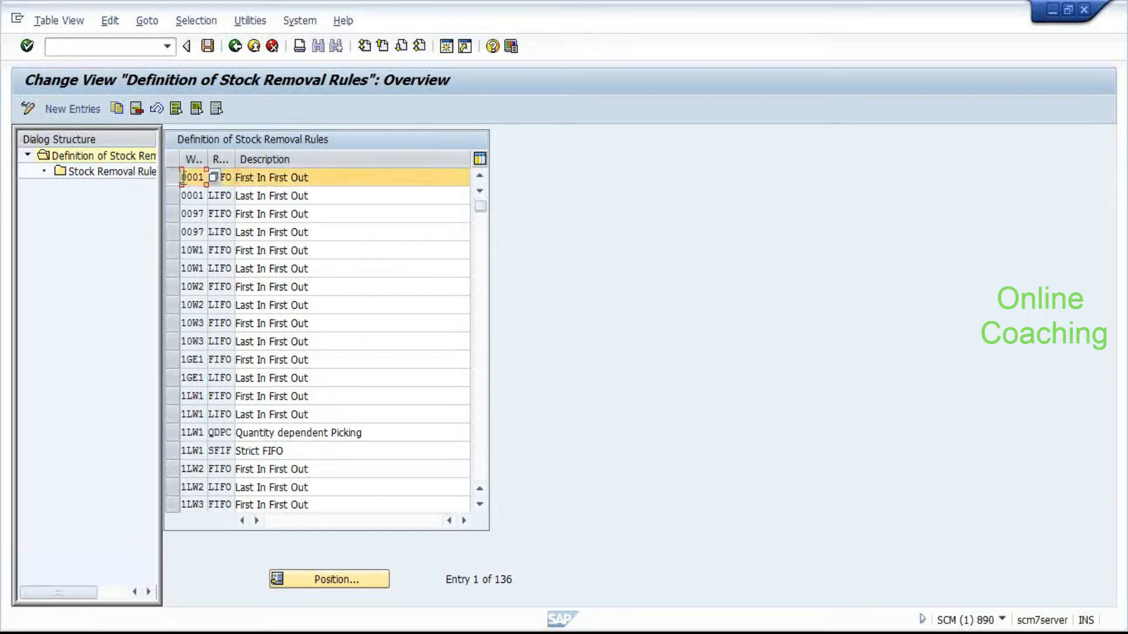
double_click(356, 188)
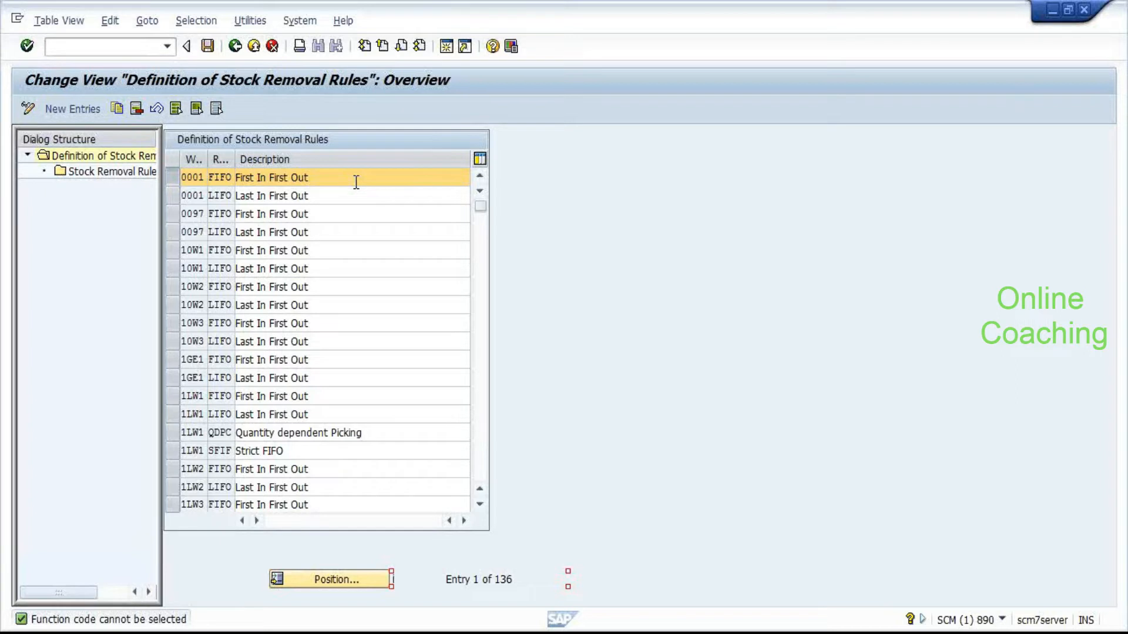
scroll(251, 191, "down", 1)
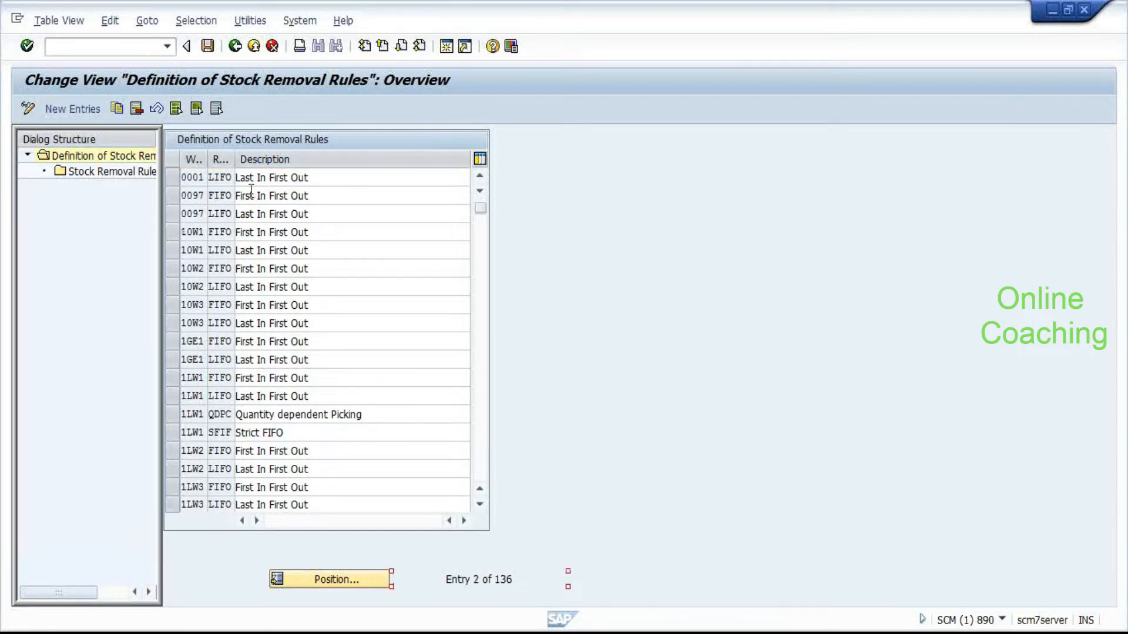
scroll(253, 197, "up", 1)
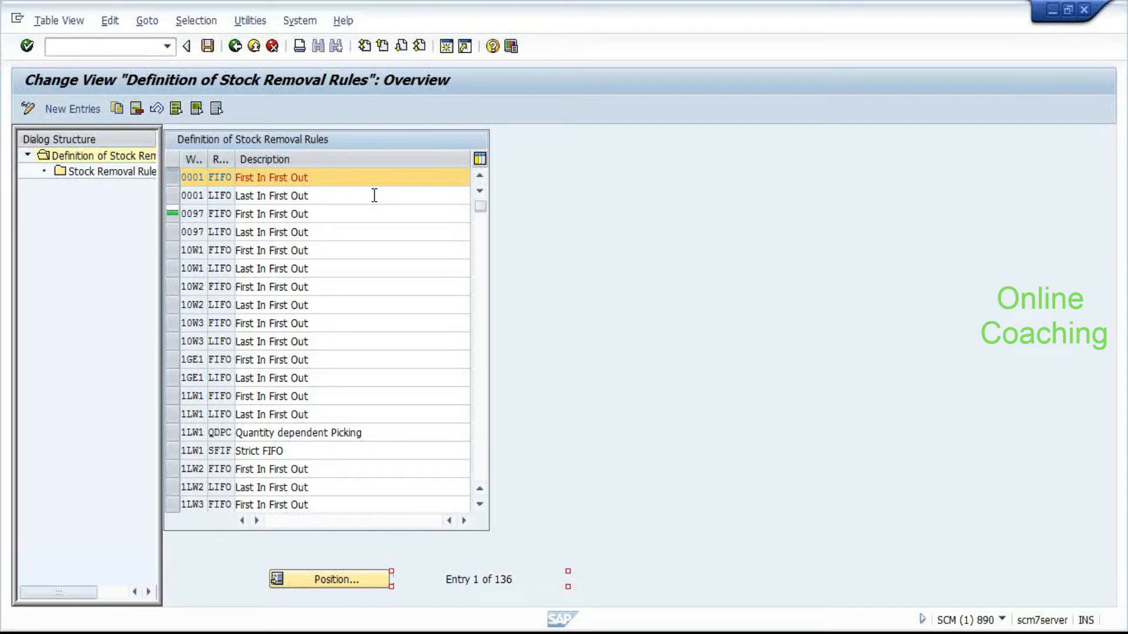
Open the Stock Removal Rule sort fields for the warehouse 0001 FIFO rule.
left_click(218, 182)
left_click(97, 175)
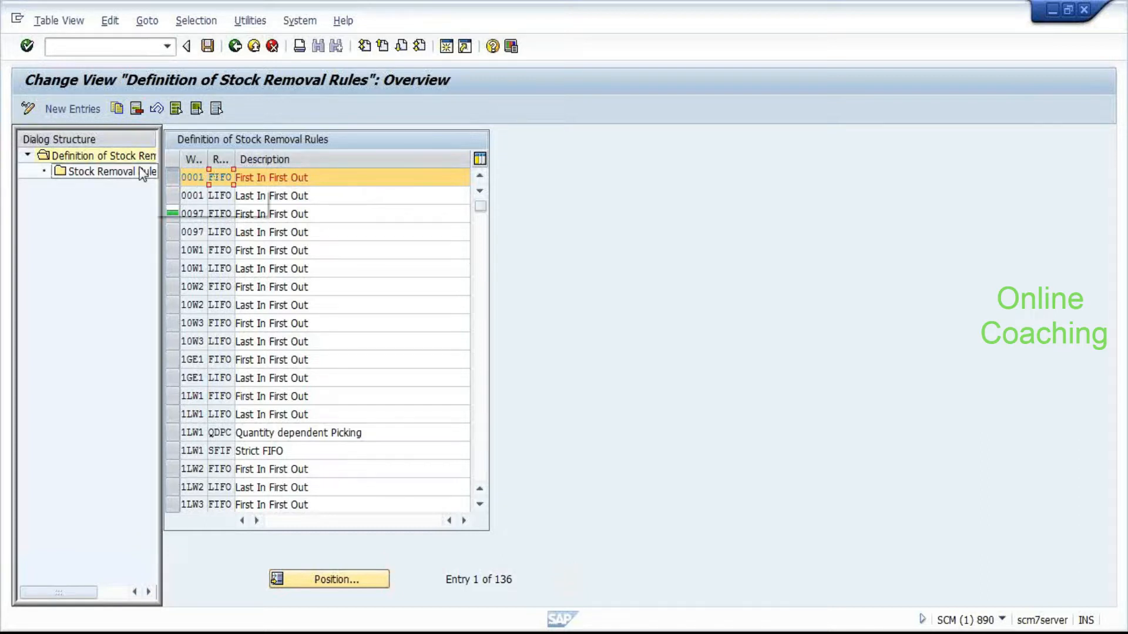
double_click(97, 174)
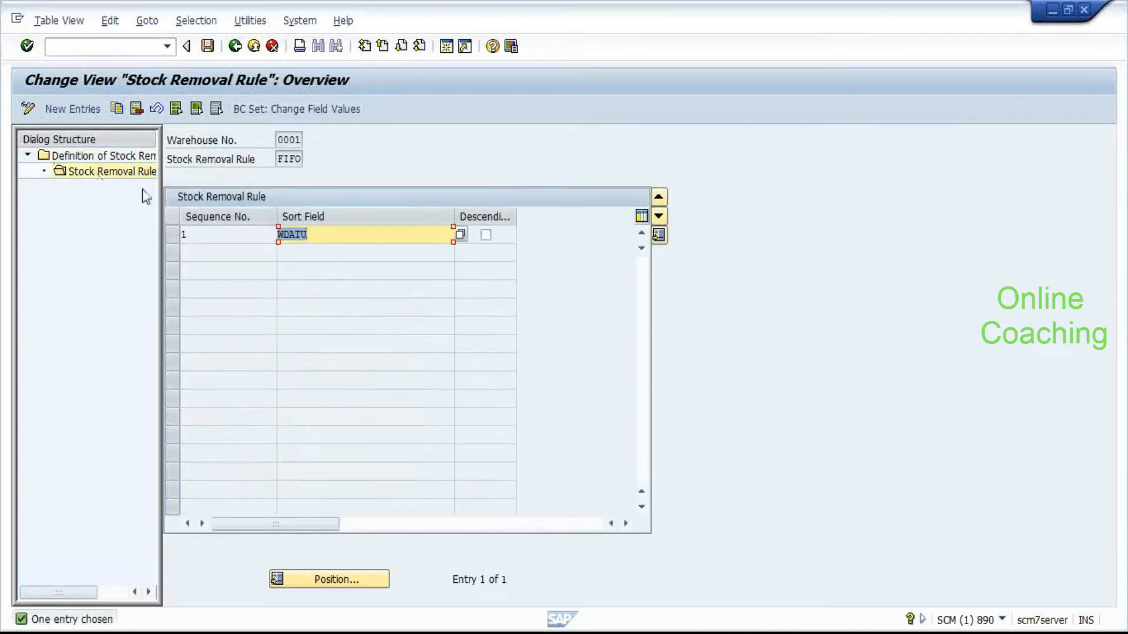
List the possible sort fields for sequence 1, widen the field name column, and highlight WDATU, Date of Goods Receipt.
left_click(362, 235)
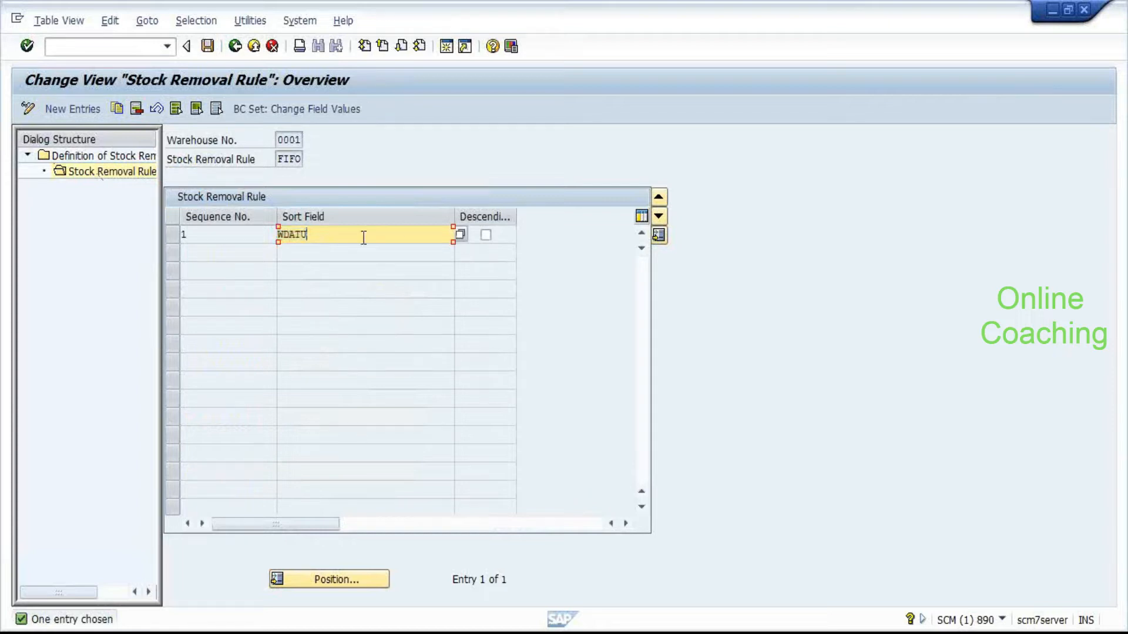
left_click(459, 233)
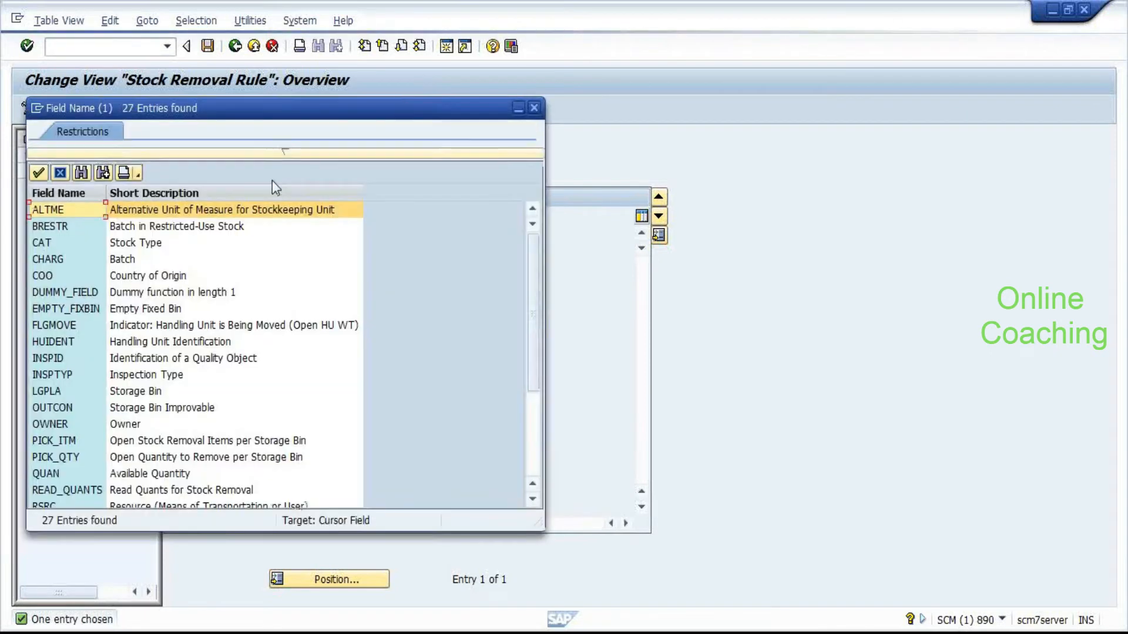
left_click_drag(109, 194, 187, 194)
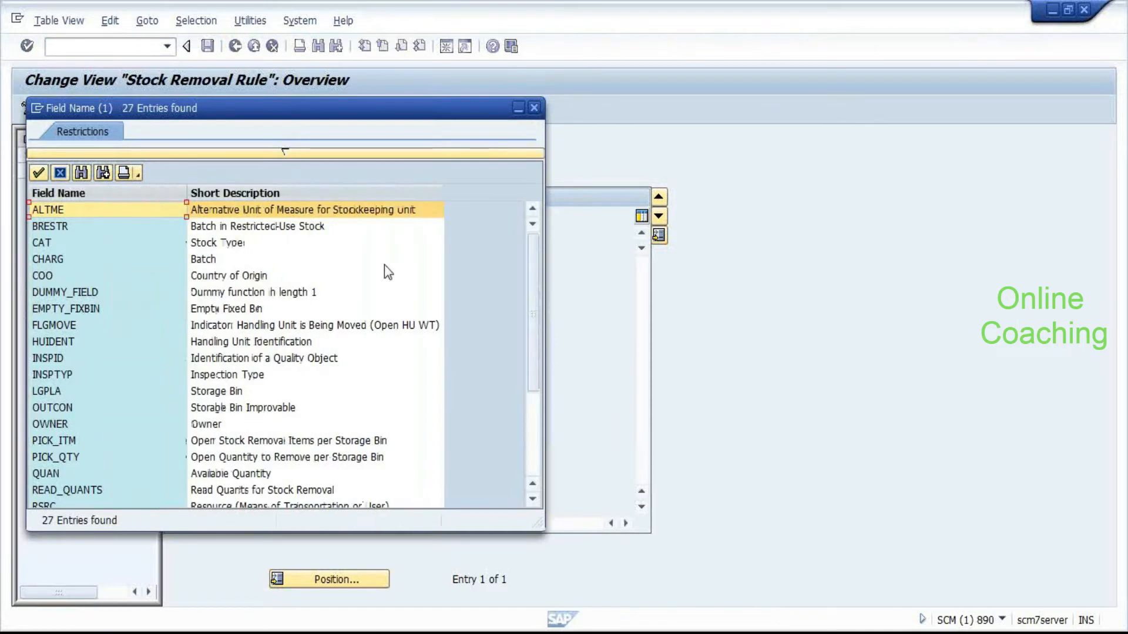
left_click(384, 264)
left_click(104, 271)
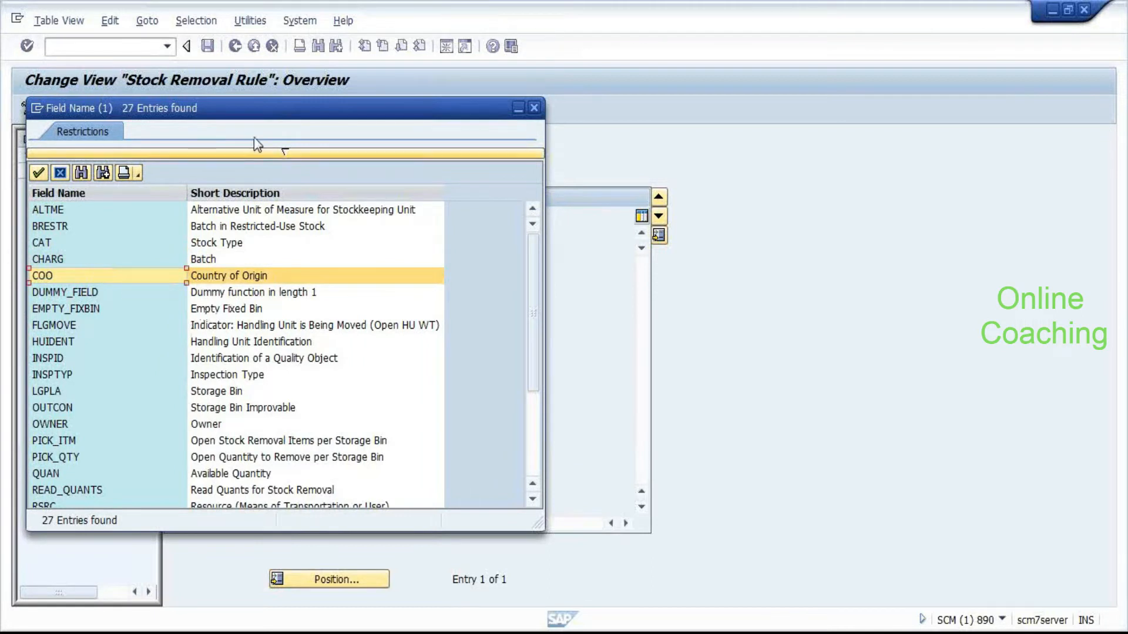
scroll(219, 327, "down", 3)
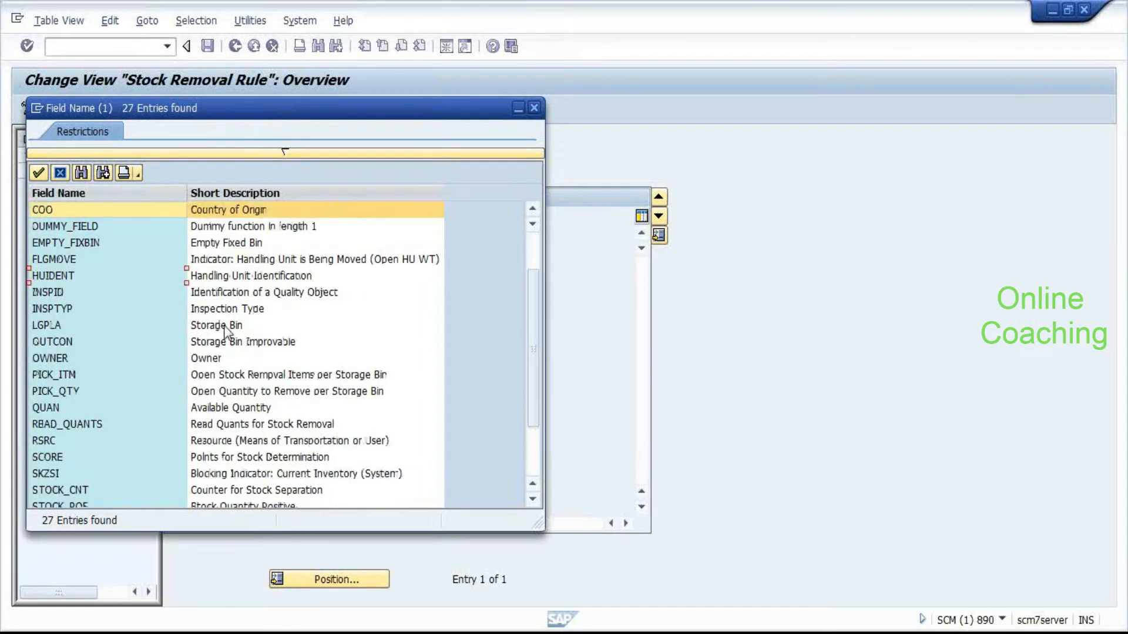
left_click(59, 474)
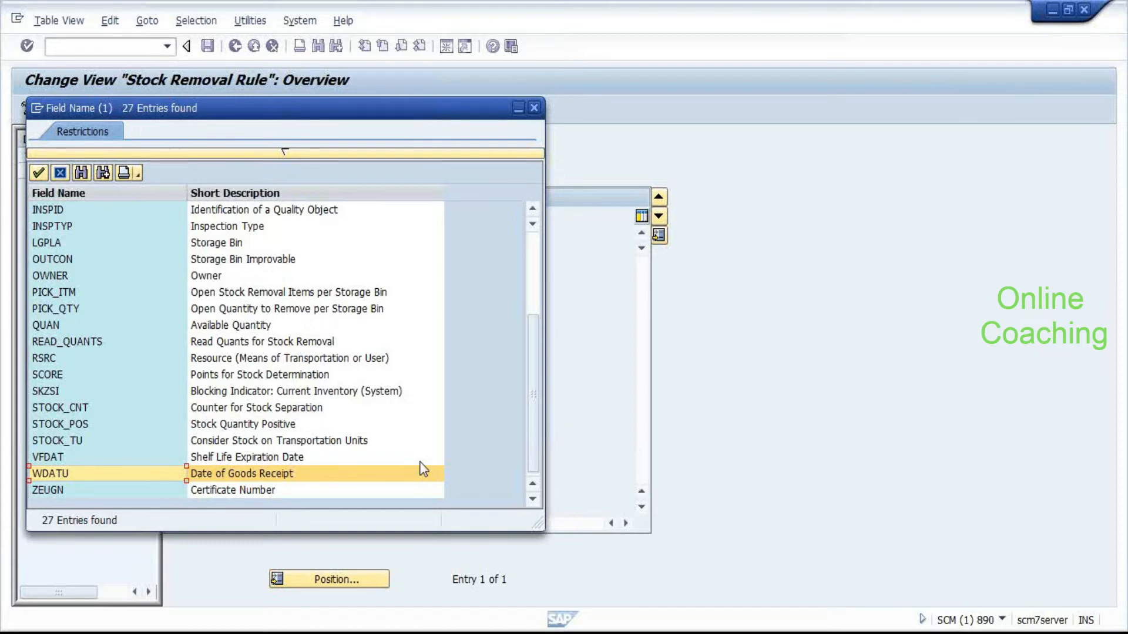
Look through the available sort fields between WDATU and CHARG, and close the list without choosing another field.
key("Up")
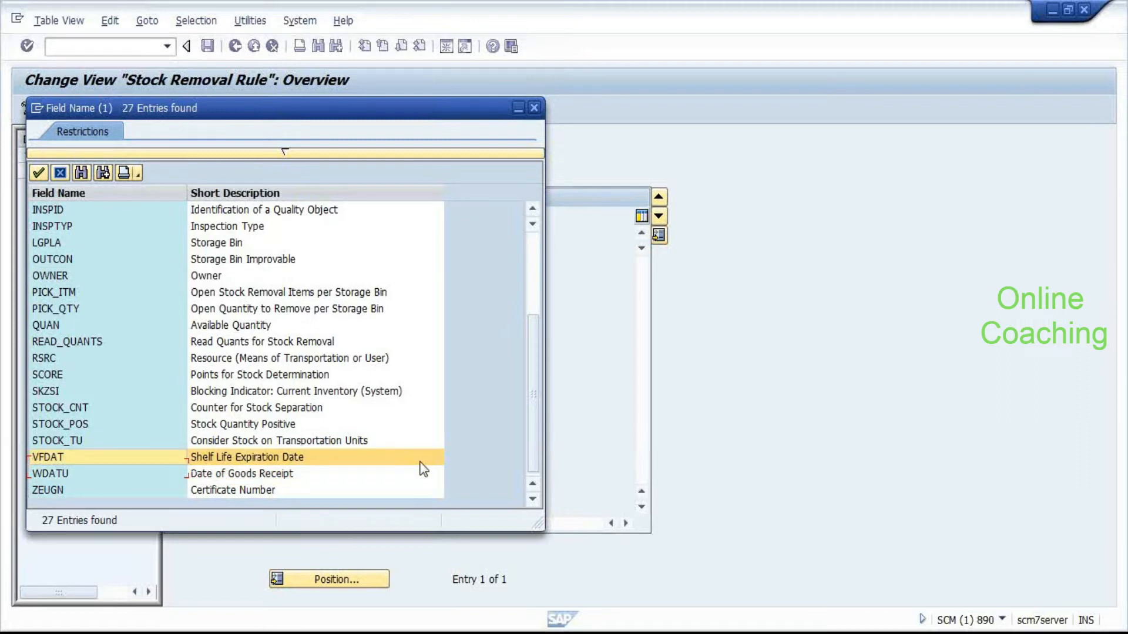
key("Up")
key("Up")
key("Up")
key("Up")
key("Up")
key("Up")
key("Up")
key("Up")
key("Up")
key("Up")
key("Up")
key("Up")
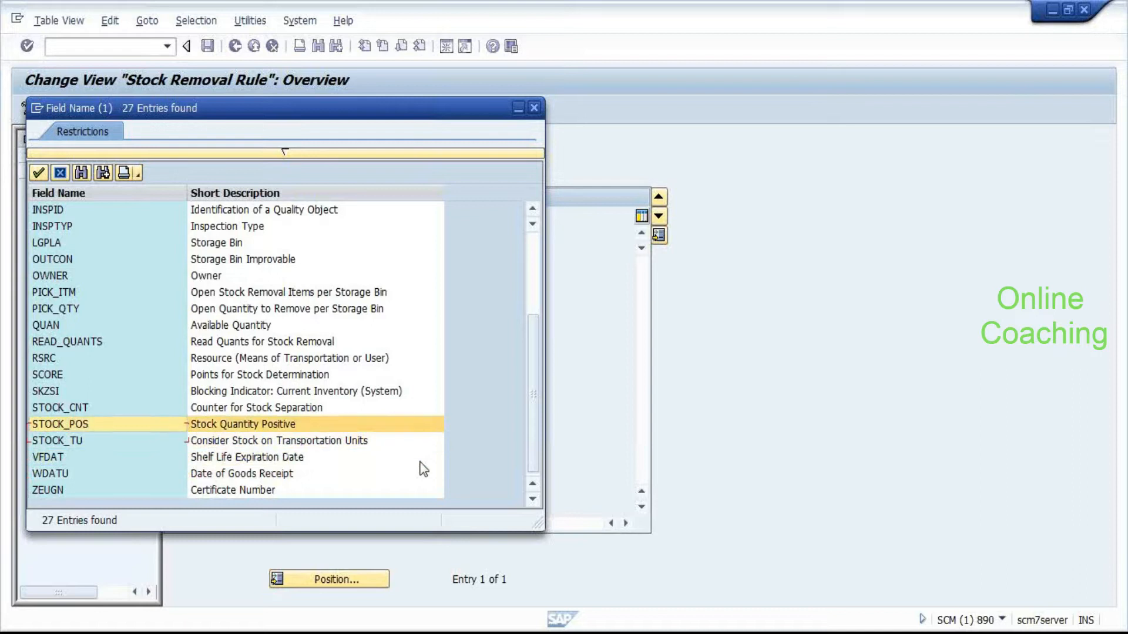
key("Up")
key("Up")
key("Up")
key("Up")
key("Up")
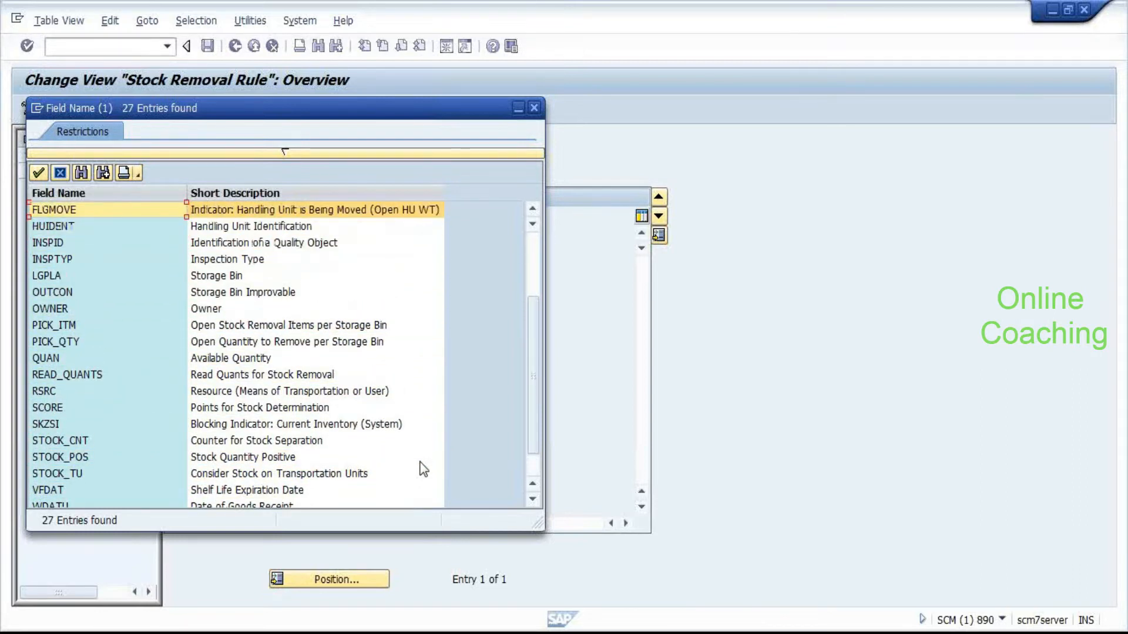
key("Up")
key("Up")
key("Up")
key("Up")
key("Up")
key("Up")
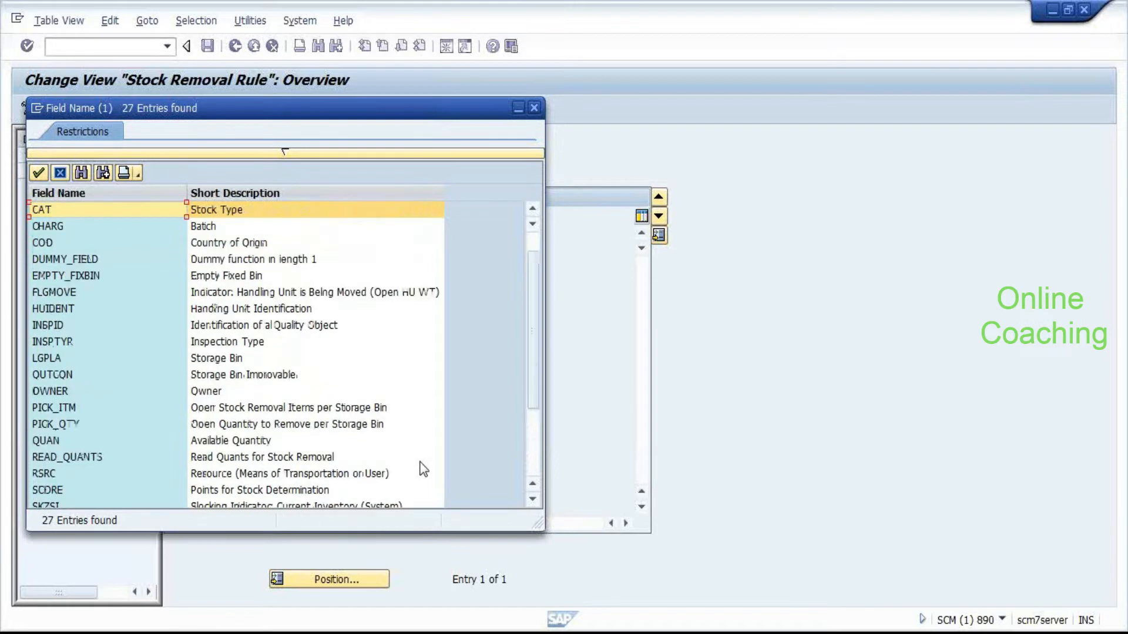
key("Down")
key("Down")
key("Down")
key("Down")
key("Down")
key("Down")
key("Down")
key("Down")
key("Down")
key("Down")
key("Down")
key("Down")
key("Down")
key("Down")
key("Down")
key("Down")
key("Down")
key("Down")
key("Down")
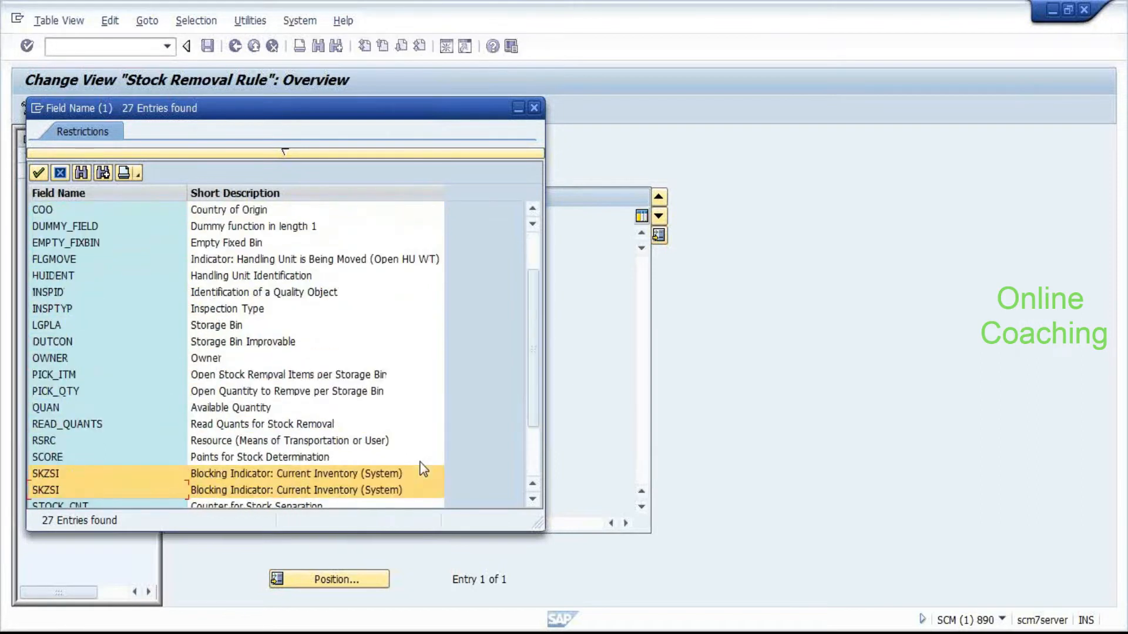
key("Down")
key("Down")
key("Down")
key("Down")
key("Down")
key("Up")
key("Up")
key("Up")
key("Up")
key("Up")
key("Up")
key("Up")
key("Up")
key("Up")
key("Up")
key("Up")
key("Up")
key("Up")
key("Up")
key("Up")
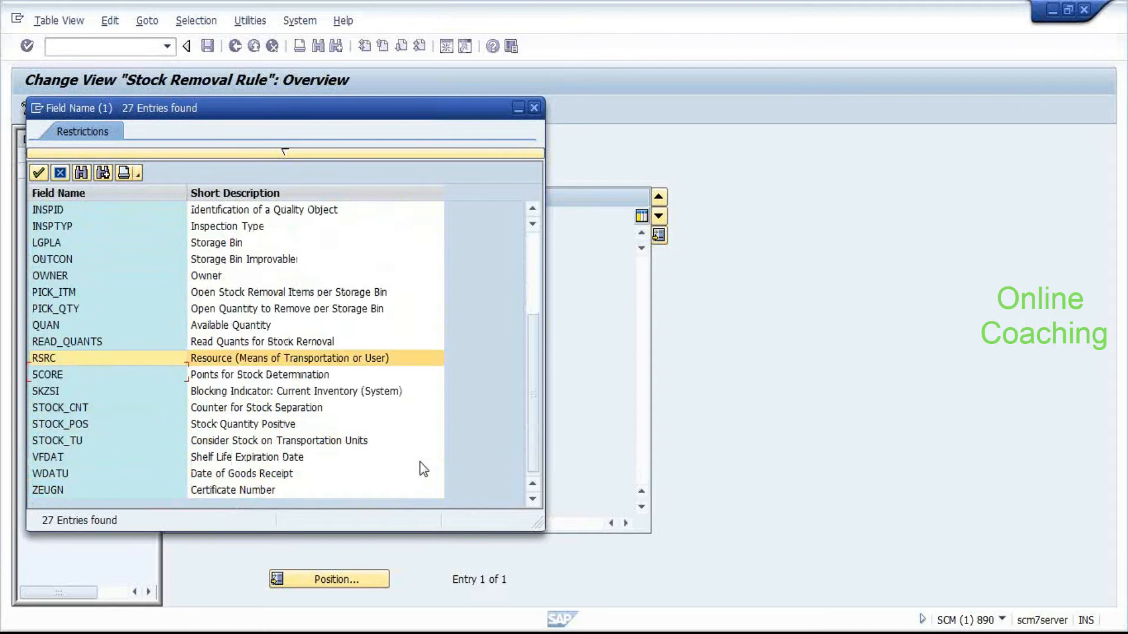
key("Up")
key("Up")
key("Up")
key("Up")
key("Up")
key("Up")
key("Up")
key("Up")
key("Up")
key("Down")
key("Down")
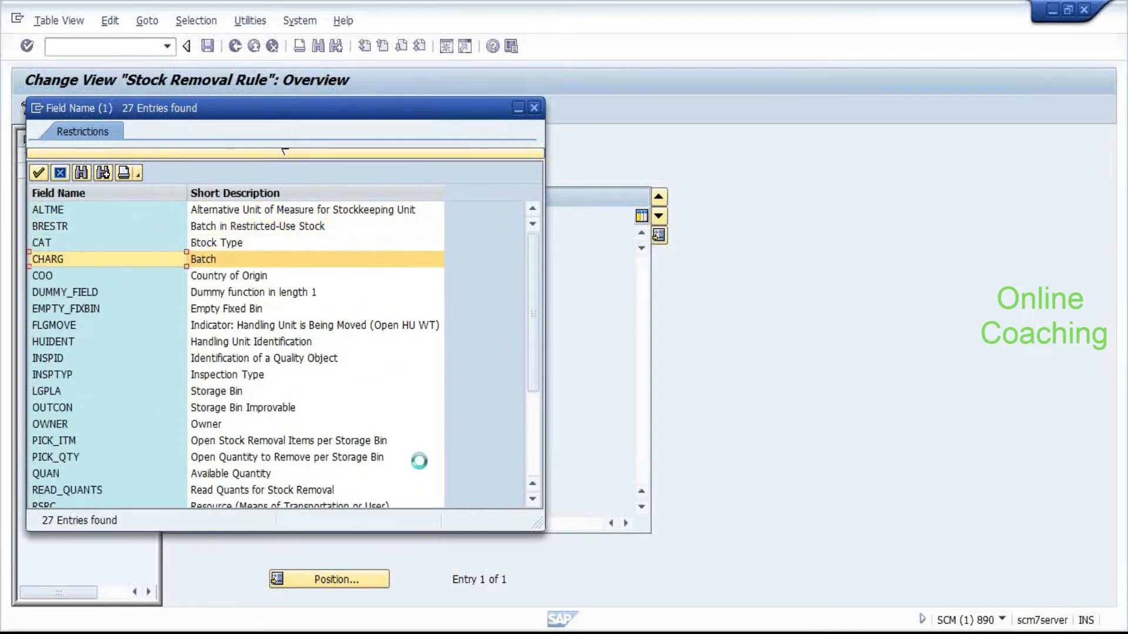
key("Escape")
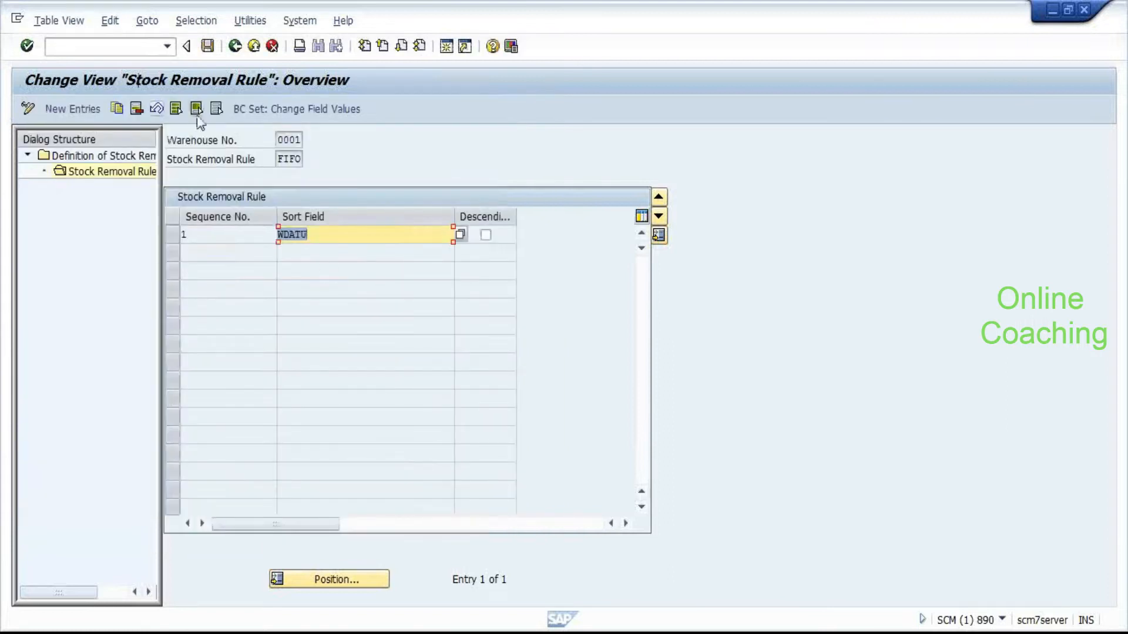
Add a new entry to the FIFO rule with sequence number 2 and sort field CHARG, and return to the rule overview.
left_click(117, 110)
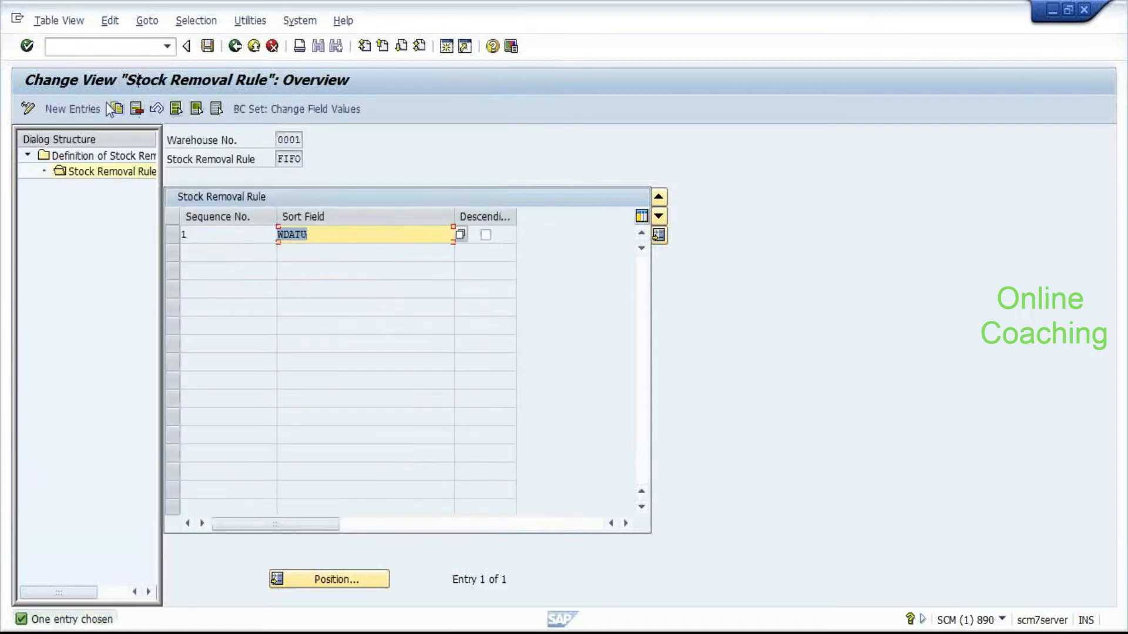
left_click(77, 110)
left_click(309, 240)
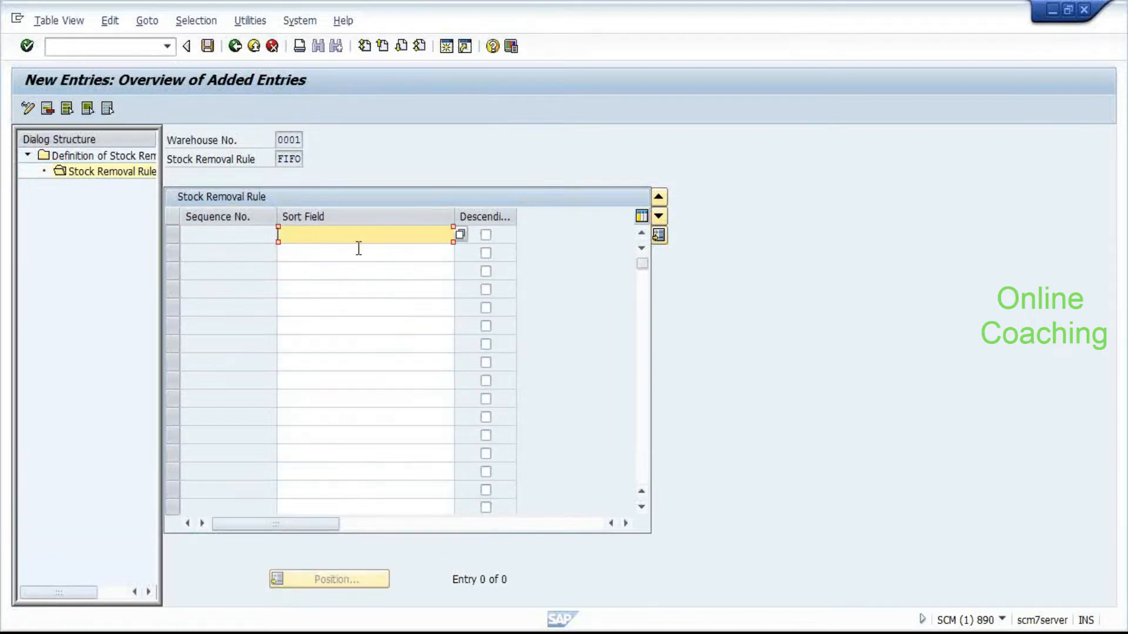
type("CHARG")
key("Return")
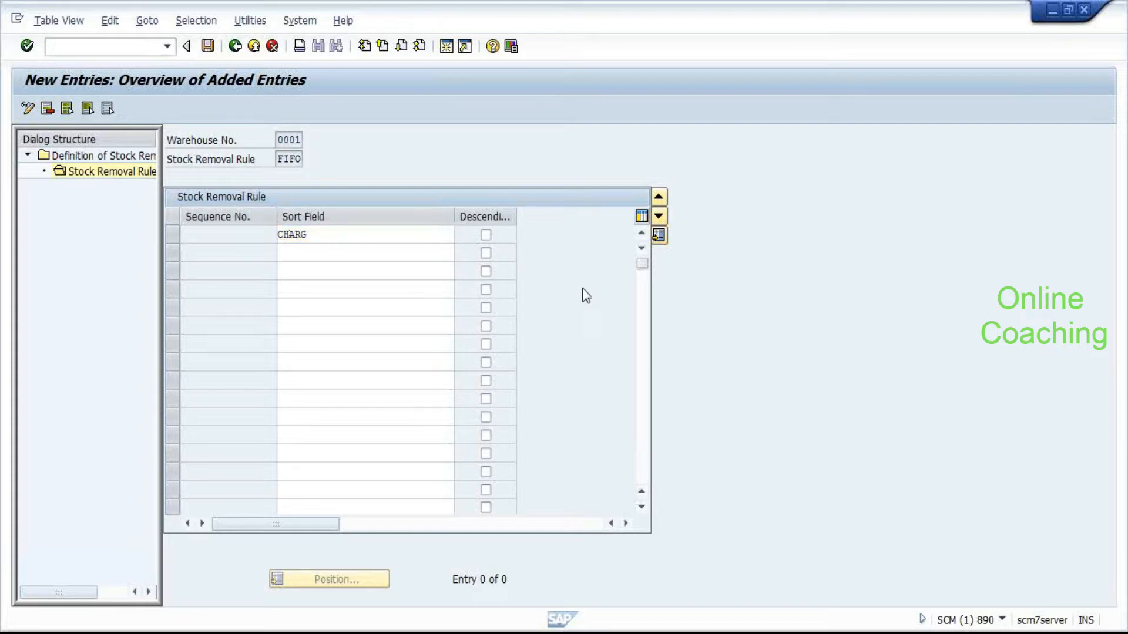
left_click(199, 235)
type("2")
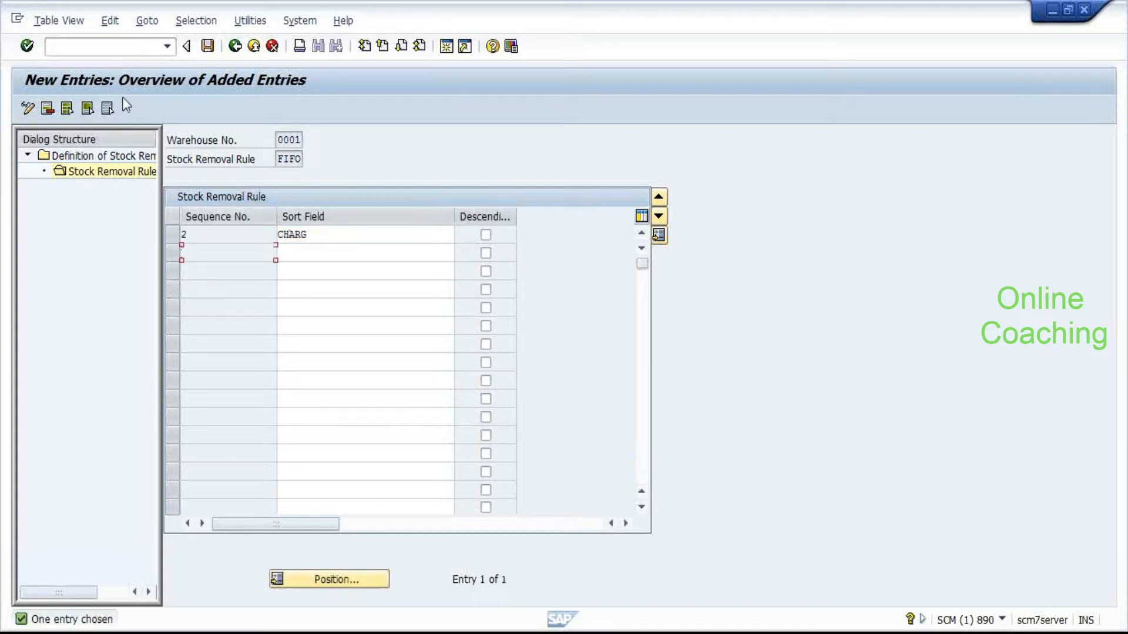
left_click(235, 47)
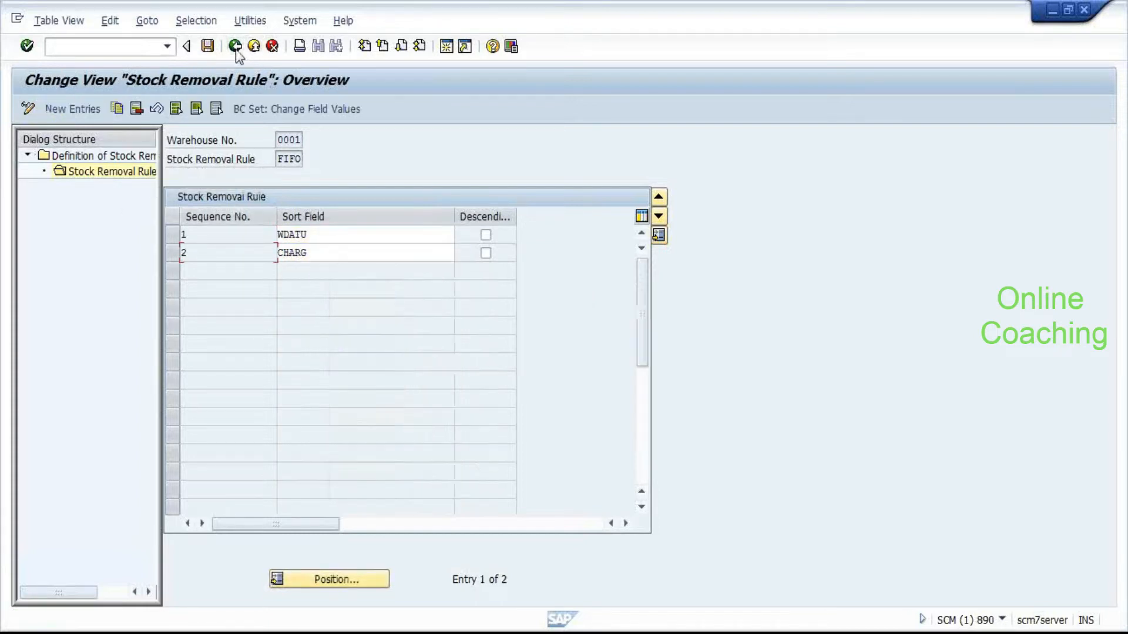
Swap the FIFO rule's sort fields by setting sequence 2 to WDATU and sequence 1 to CHARG.
left_click(338, 235)
left_click(342, 252)
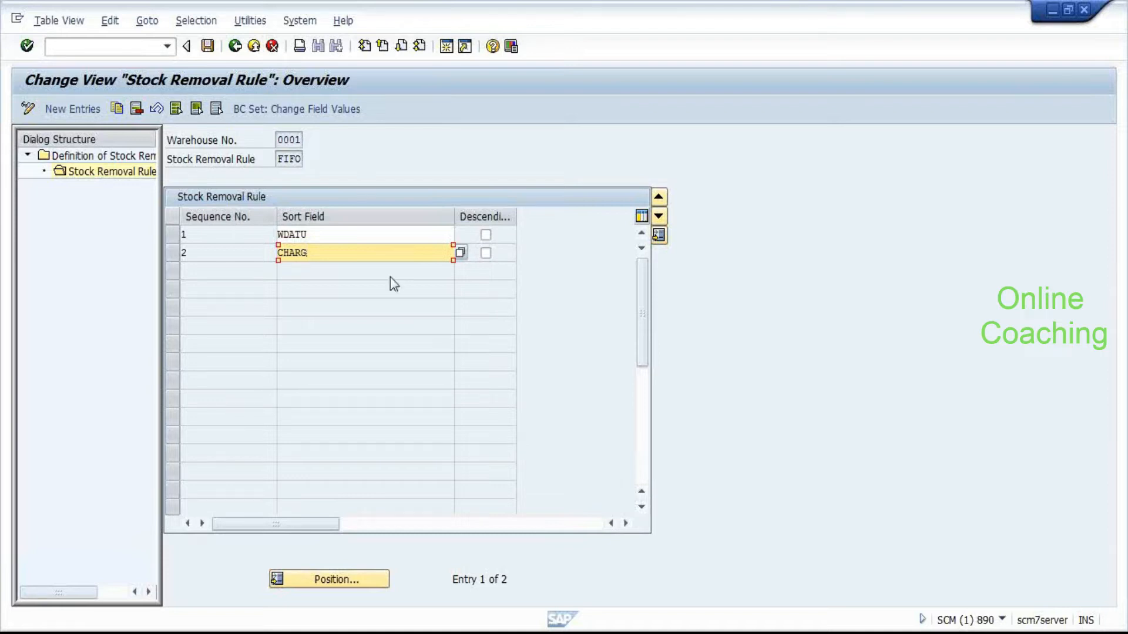
key("shift+Home")
key("Up")
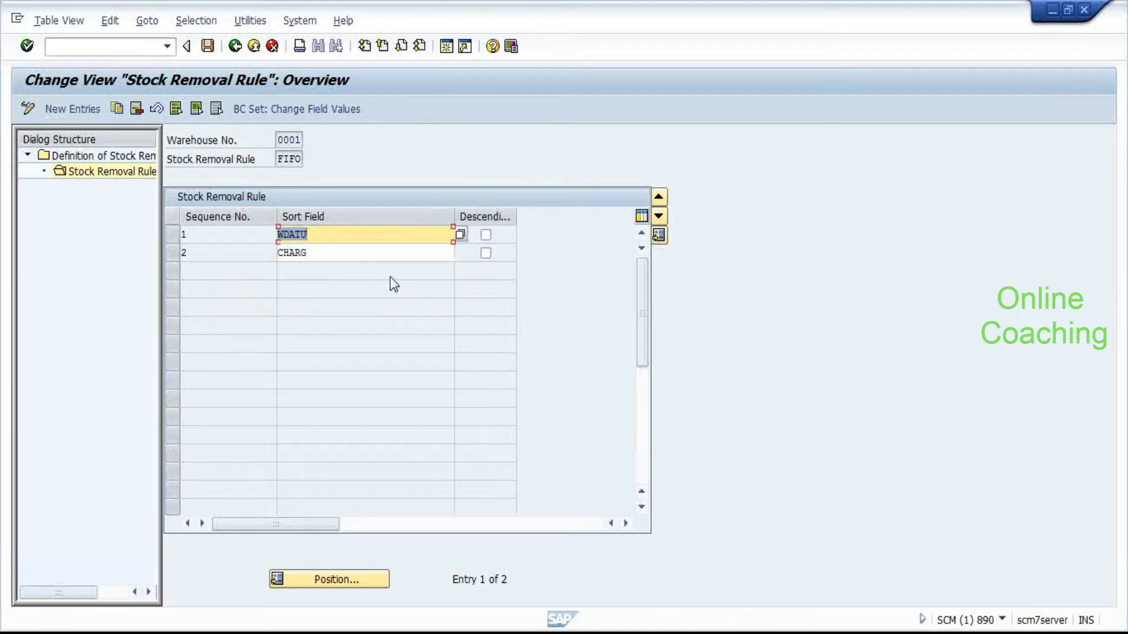
key("Down")
key("Delete")
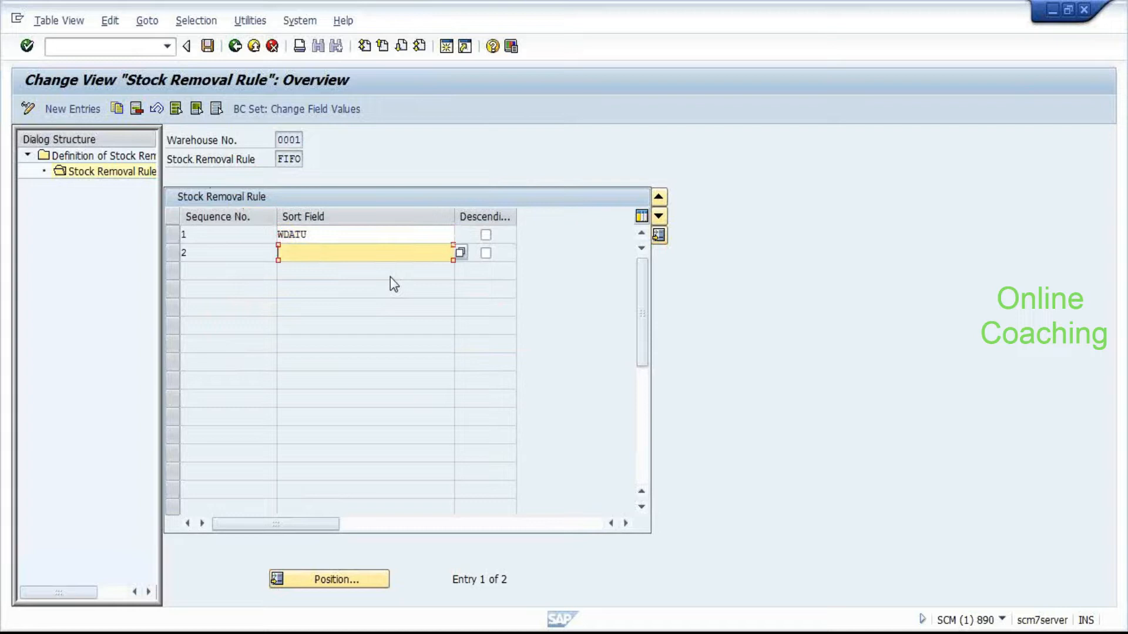
key("ctrl+v")
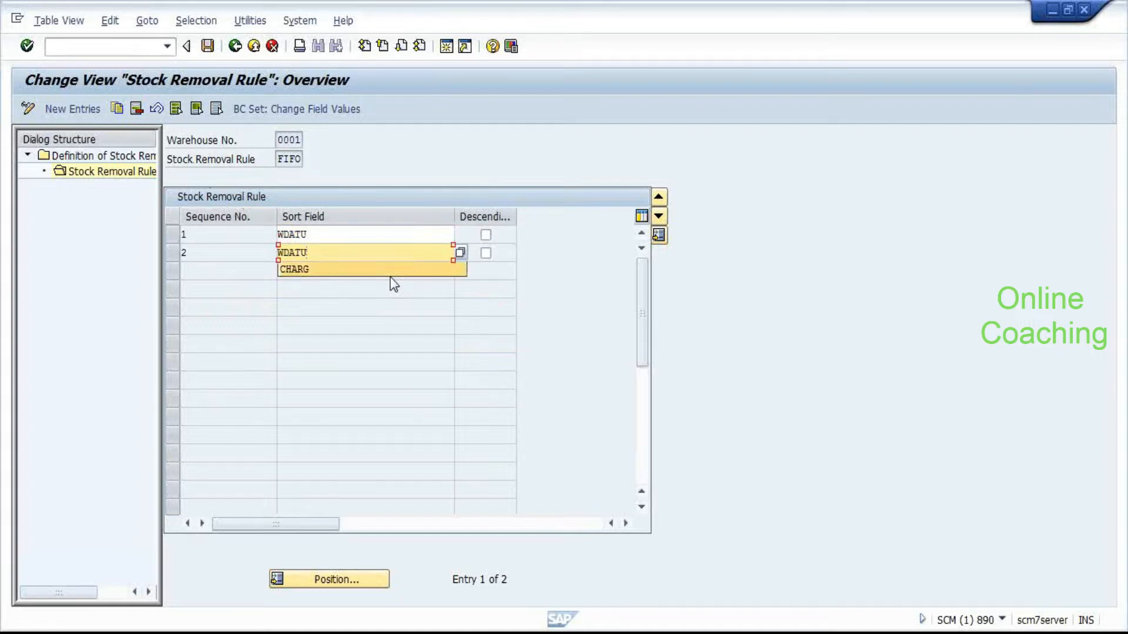
key("Up")
type("CHARG")
key("Return")
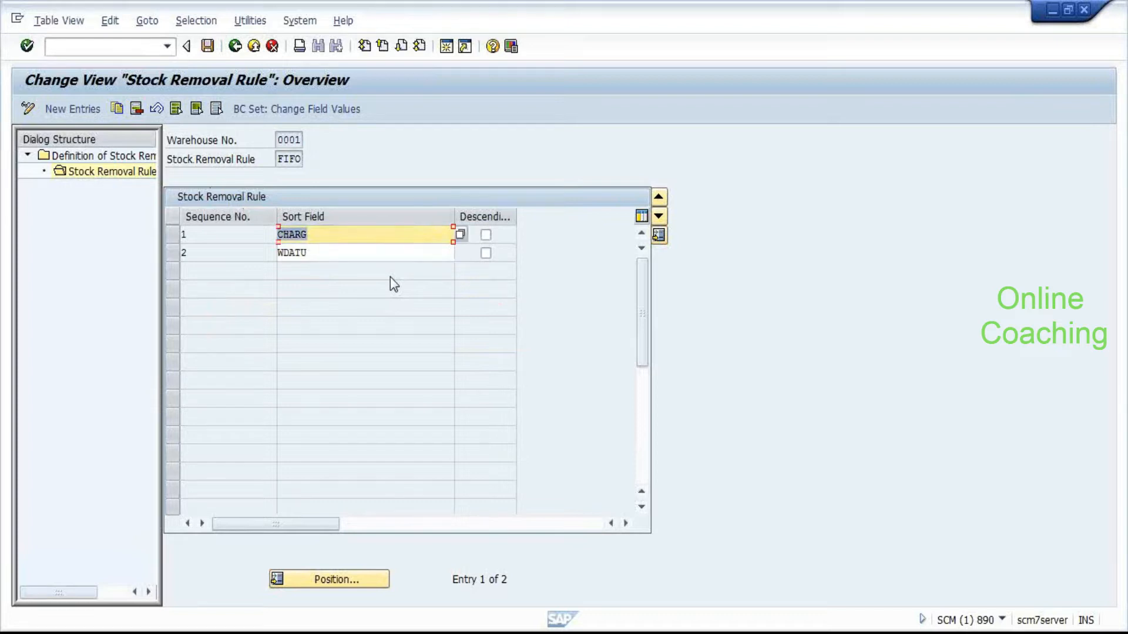
left_click(343, 255)
key("Up")
left_click(350, 259)
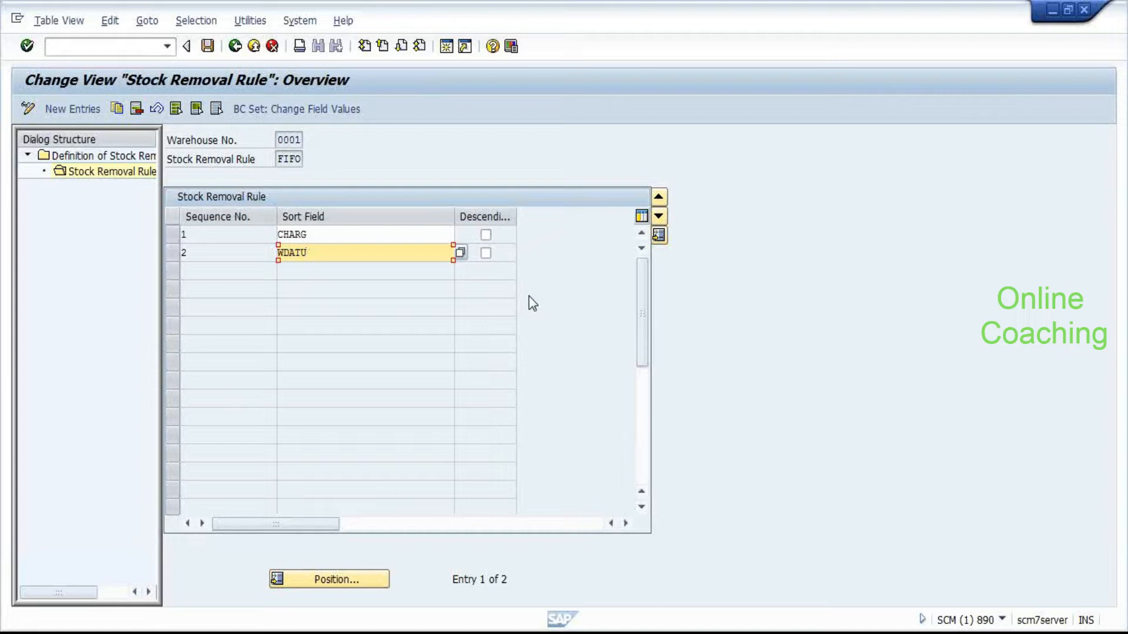
left_click(337, 234)
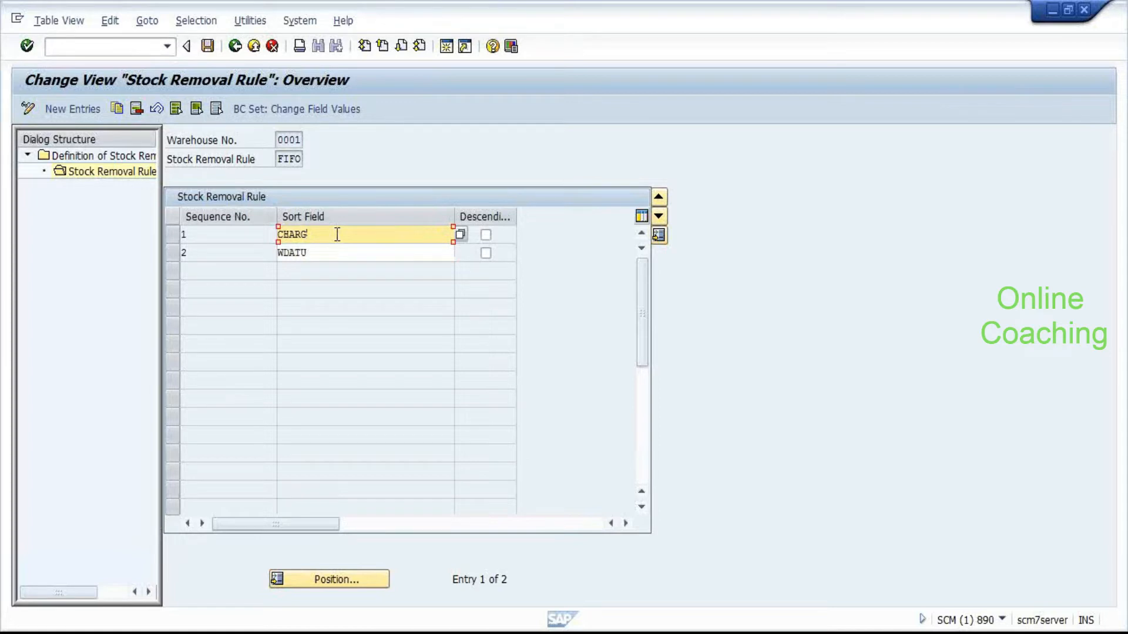
Switch to the EWM workbook in Excel and enter the heading FIFO on Sheet6, merged and centred across A1:D1.
left_click(319, 633)
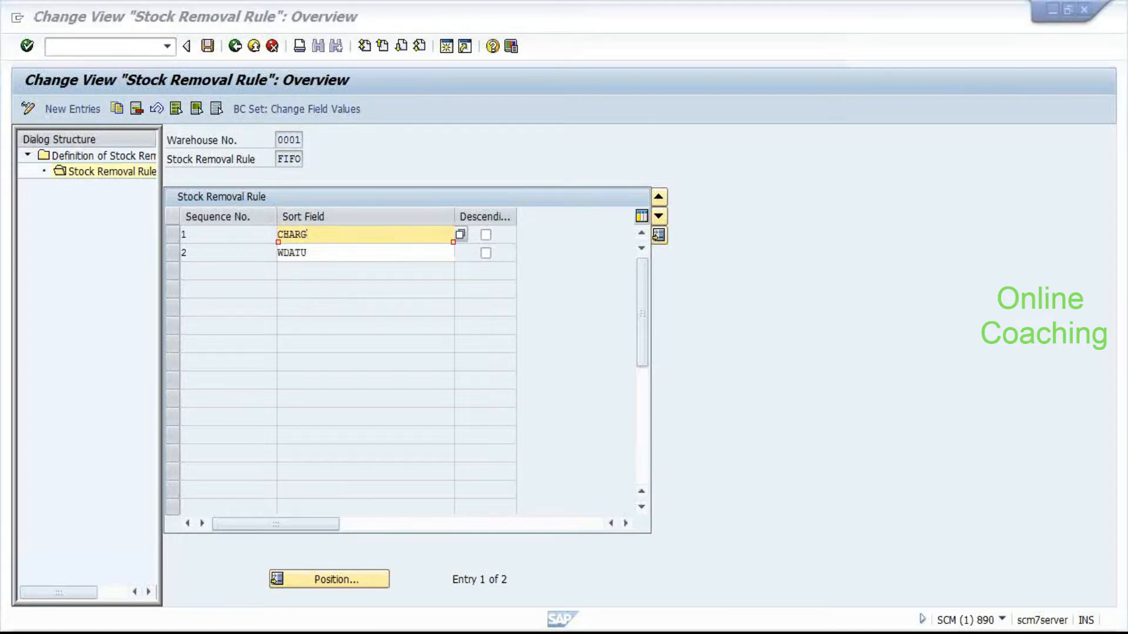
left_click(311, 609)
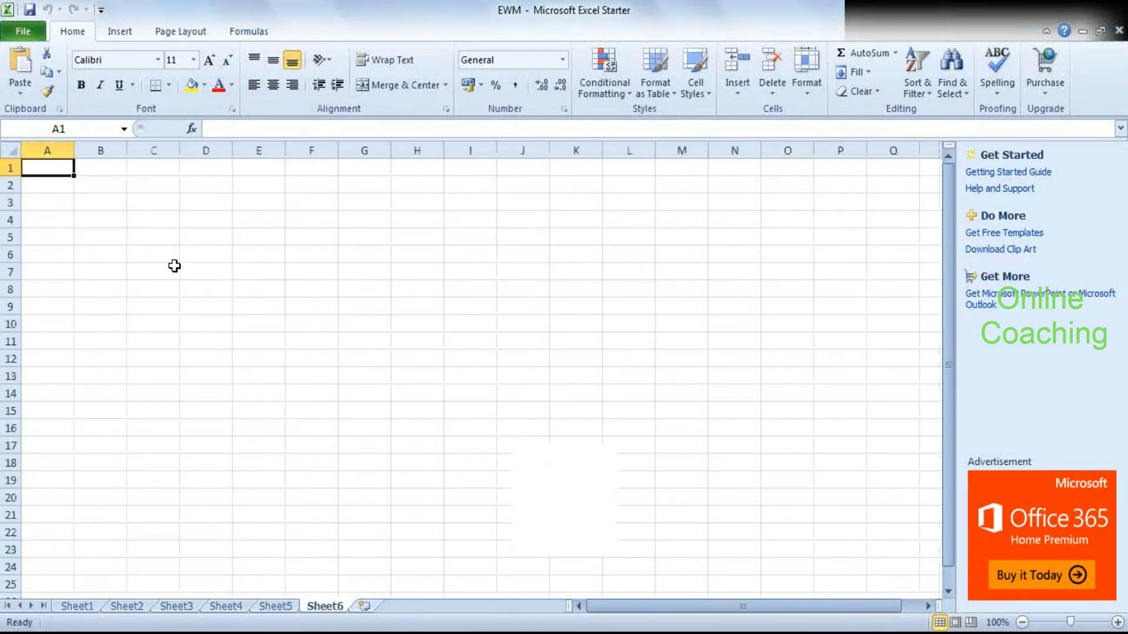
type("F")
key("Caps_Lock")
key("Caps_Lock")
type("IFO")
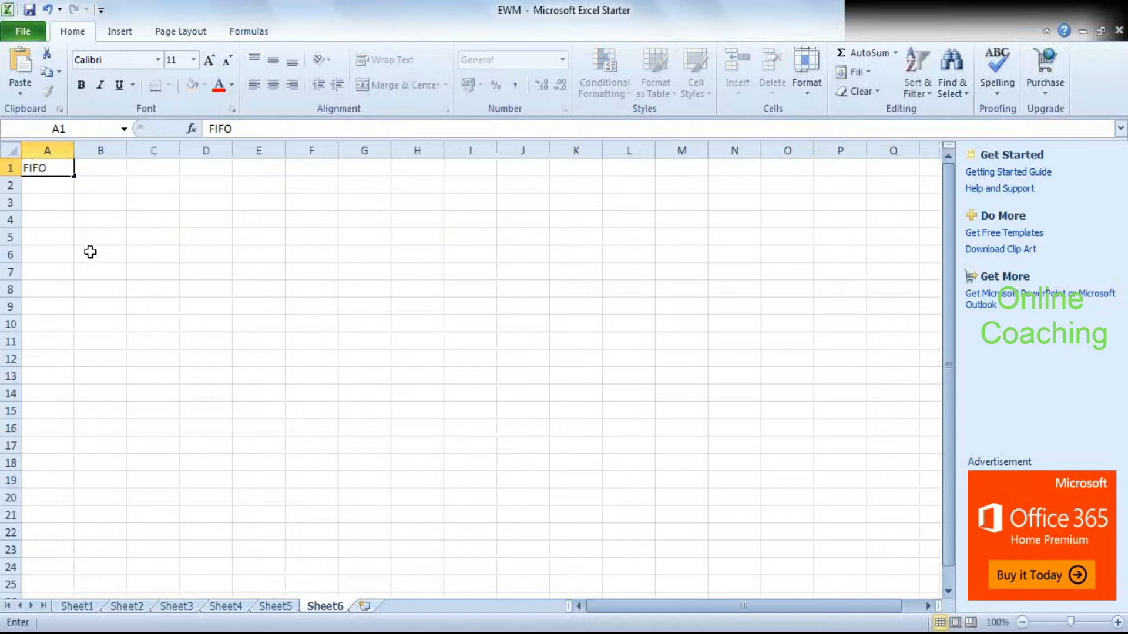
left_click(89, 252)
left_click_drag(36, 169, 226, 166)
left_click(399, 84)
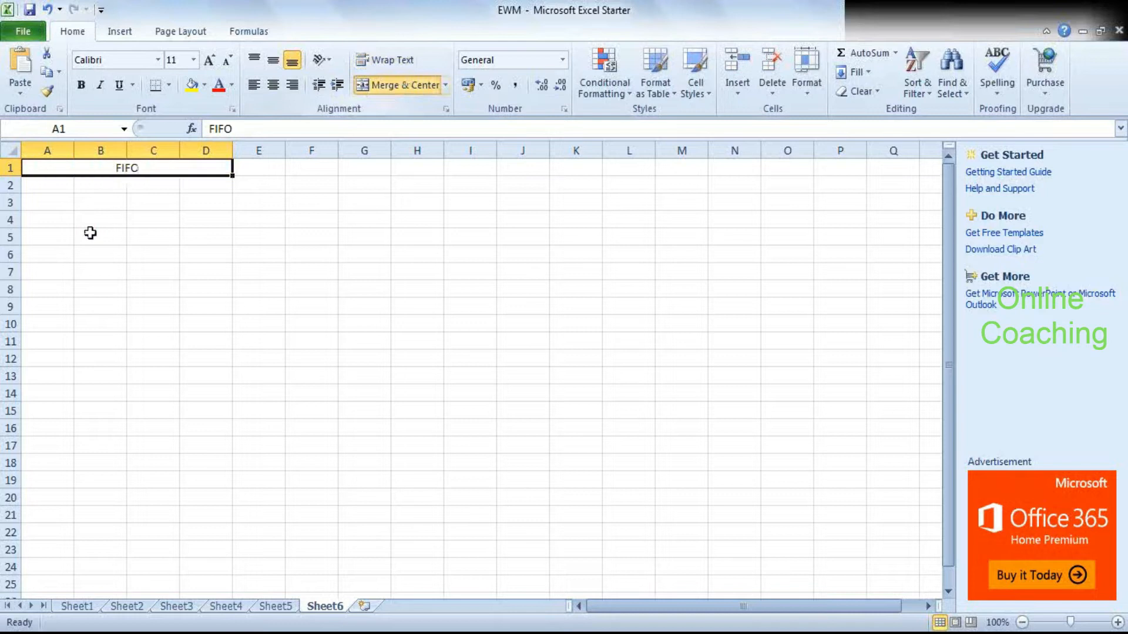
Enter PRODUCT A in cell A4 and widen column A to fit the text.
left_click(58, 217)
type("p")
key("BackSpace")
type("PRODUCT A")
left_click(196, 187)
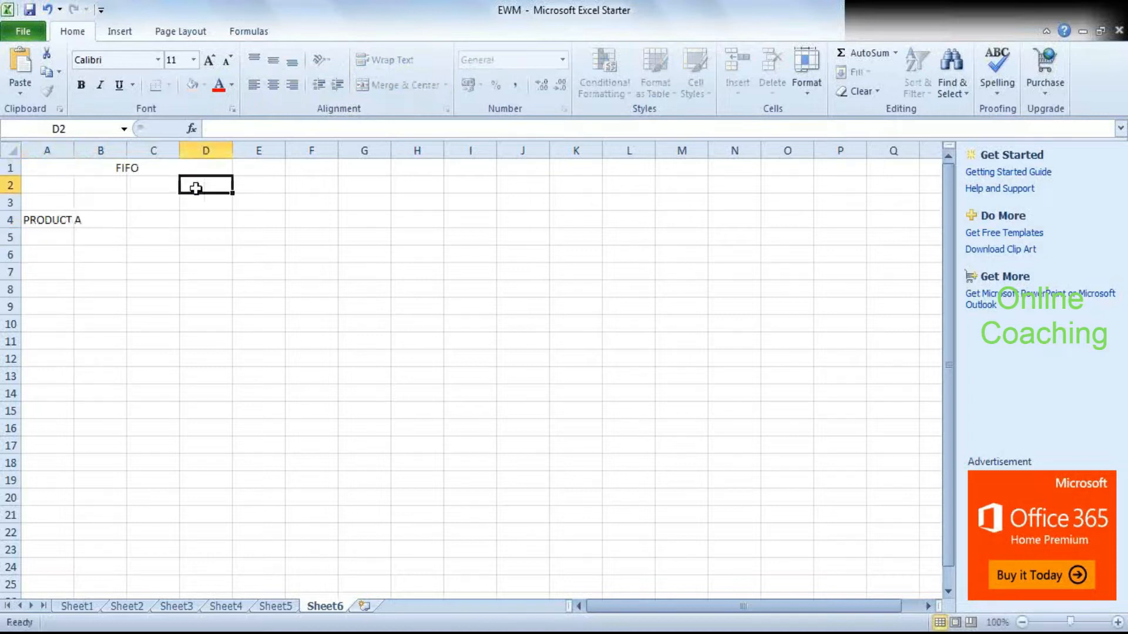
left_click_drag(72, 152, 86, 151)
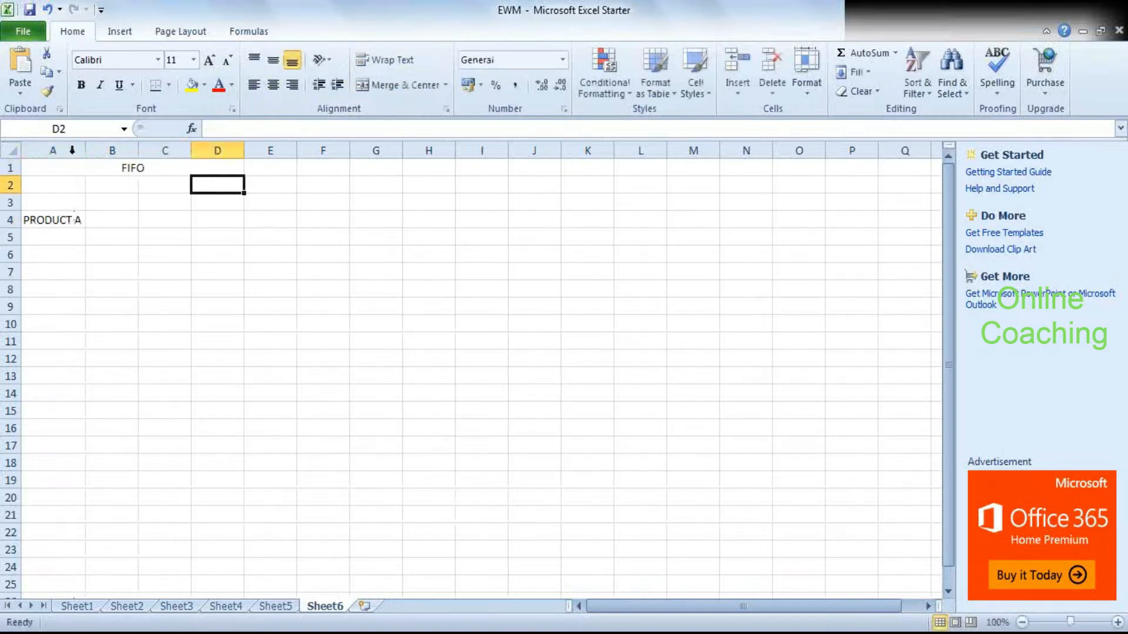
left_click(110, 223)
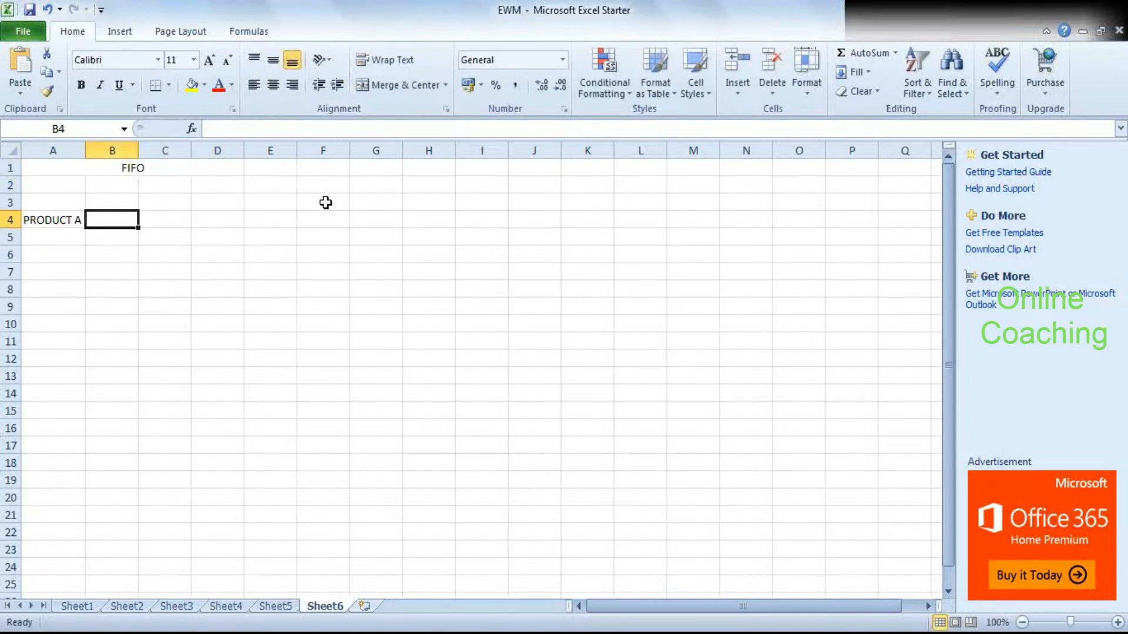
Shorten the text in A4 to PRODUCT and place it in A3 as a column header.
left_click(58, 220)
left_click(281, 128)
key("BackSpace")
key("BackSpace")
left_click(59, 252)
left_click(62, 221)
key("ctrl+c")
key("Up")
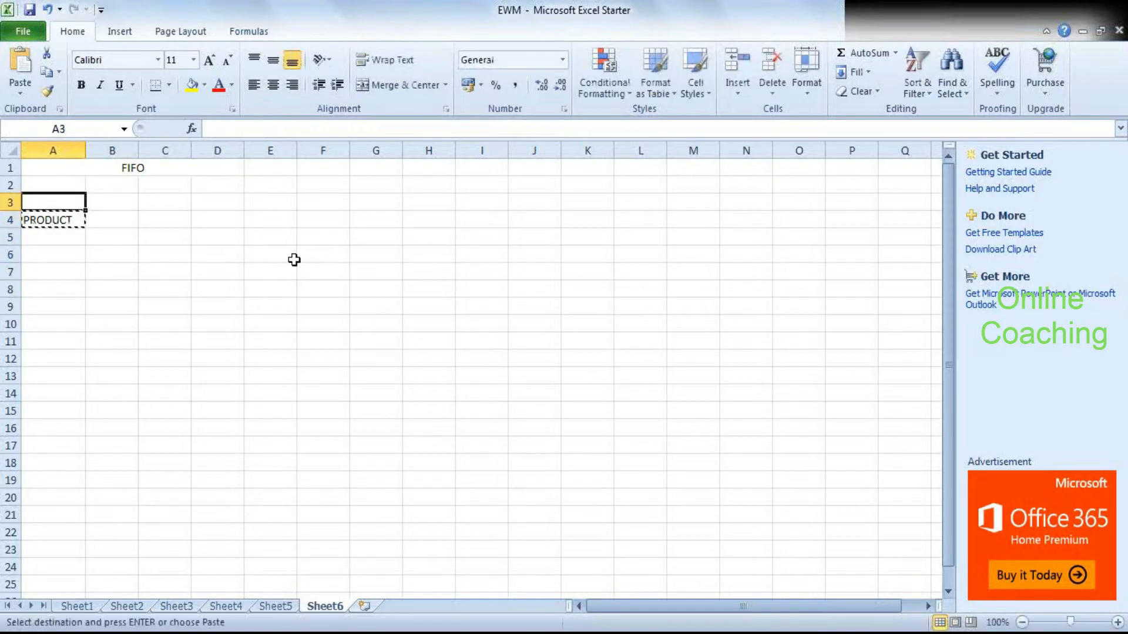
key("Return")
key("Return")
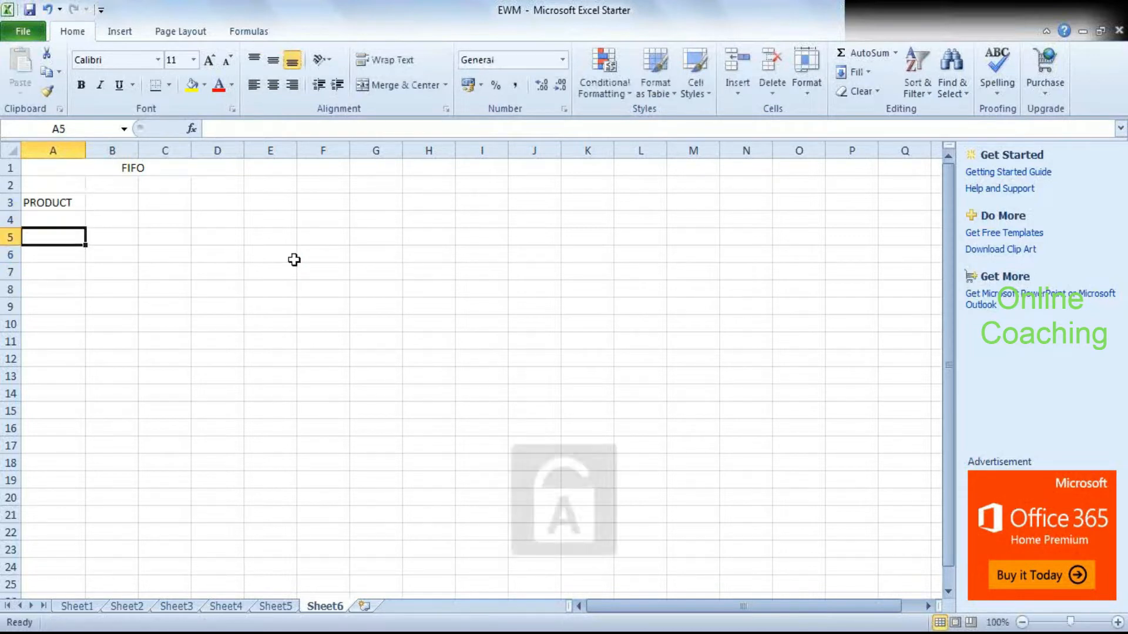
Enter product A in cell A5 and add the column header BATCH in B3.
type("A")
key("Tab")
key("Up")
key("Up")
type("BATCH")
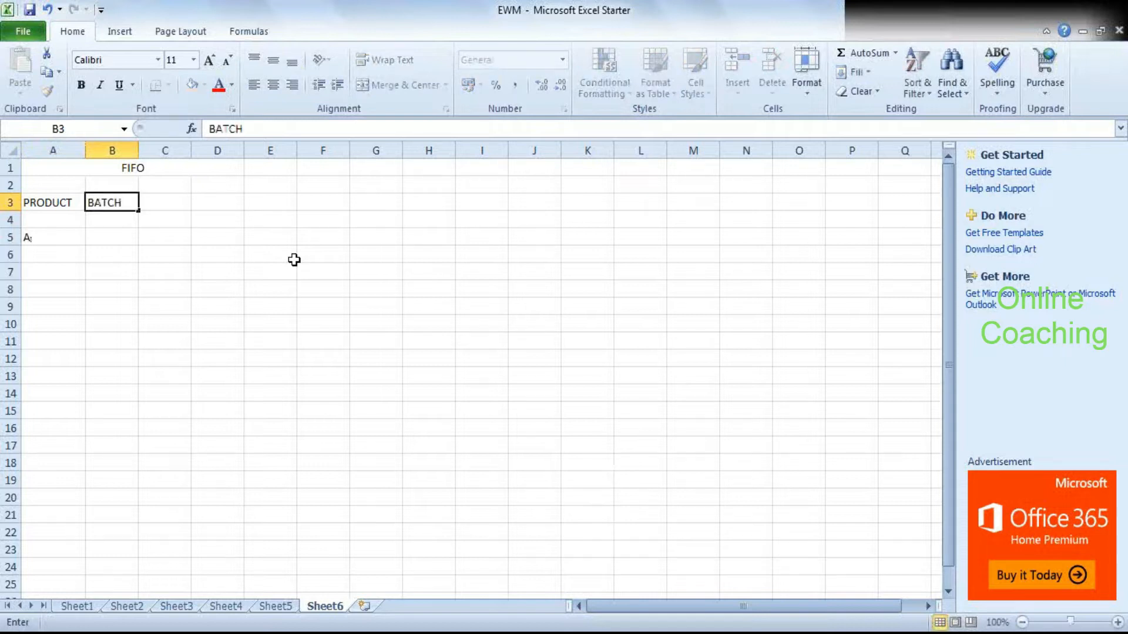
Enter batch 100010 in both B5 and B6, and enter product A in A6.
key("Return")
key("Return")
type("100010")
key("Return")
type("1000")
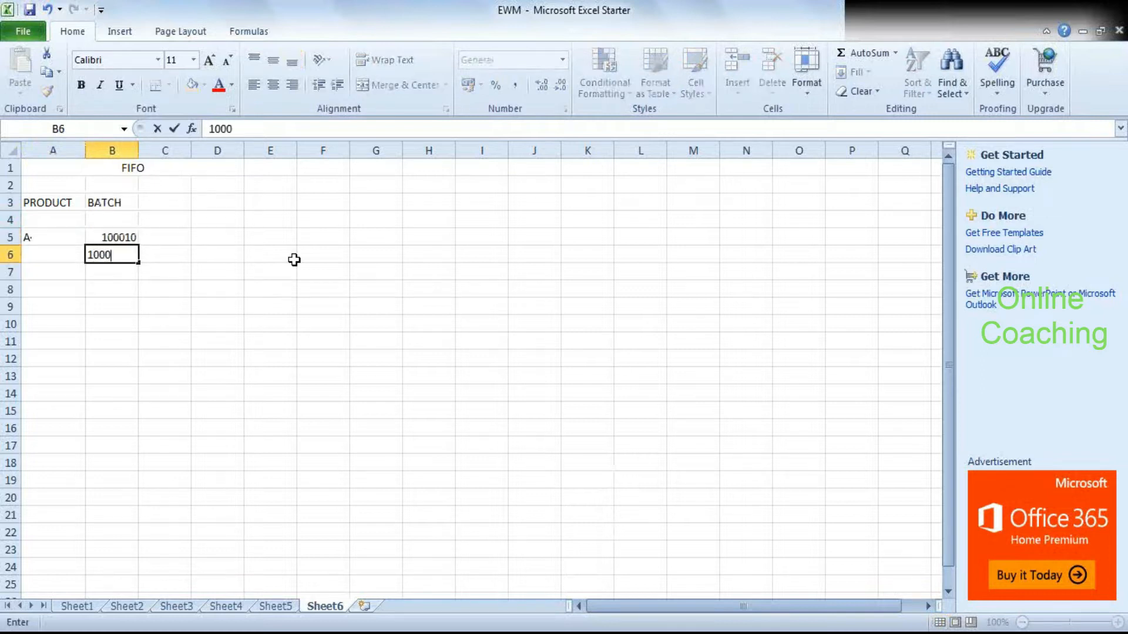
type("10")
key("Return")
key("Up")
key("Left")
type("A")
Add the column header GR DATE in C3 beside BATCH.
key("Up")
key("Up")
key("Up")
key("Right")
key("Right")
type("G")
type("R DATE")
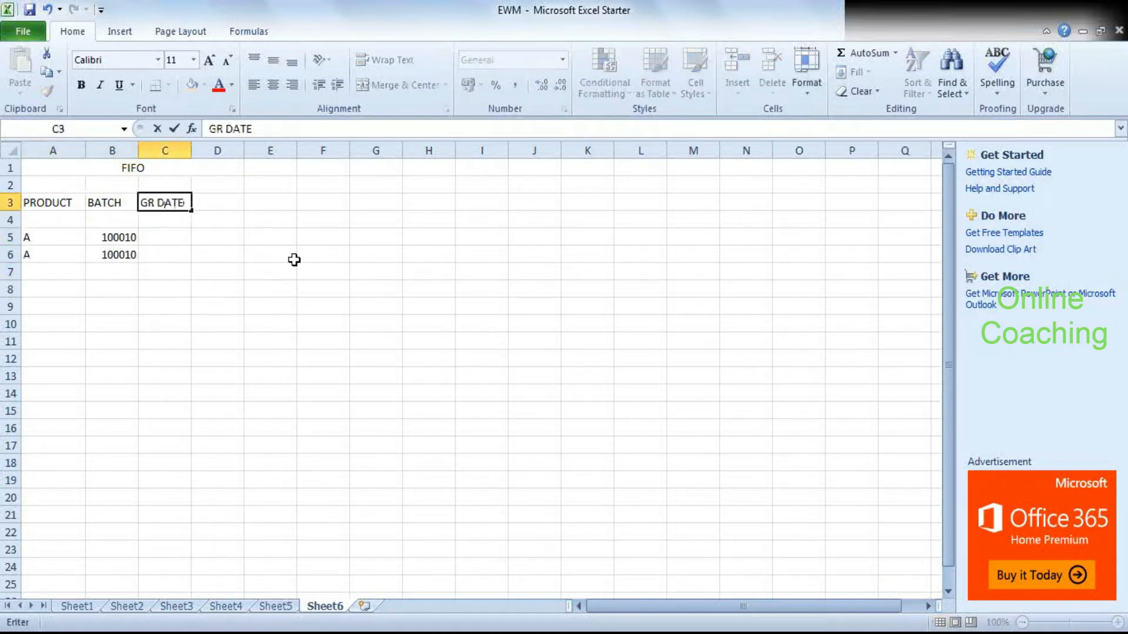
Enter the goods receipt date 20/07/2013 in C5 for the first product A row.
key("Return")
key("Return")
type("20")
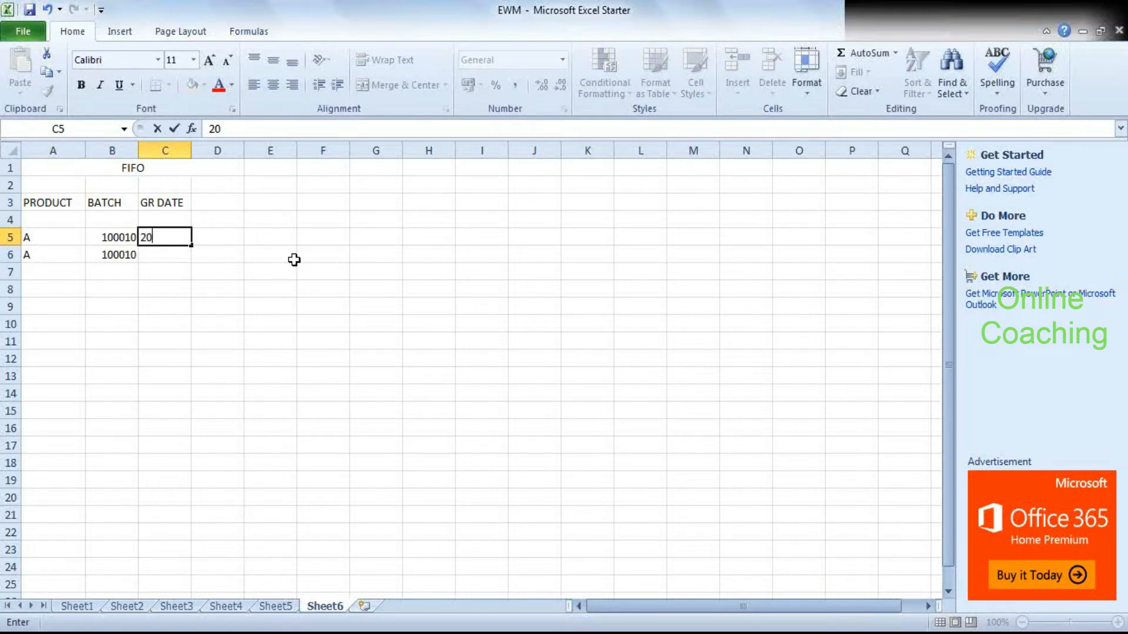
type("/07/2012")
key("BackSpace")
type("3")
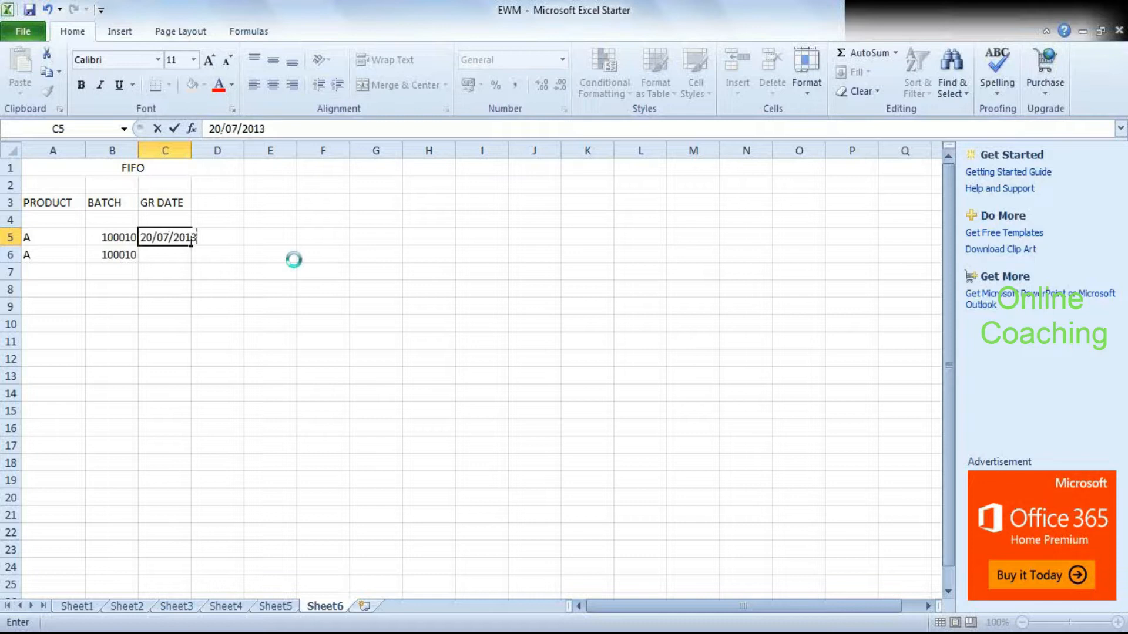
key("Return")
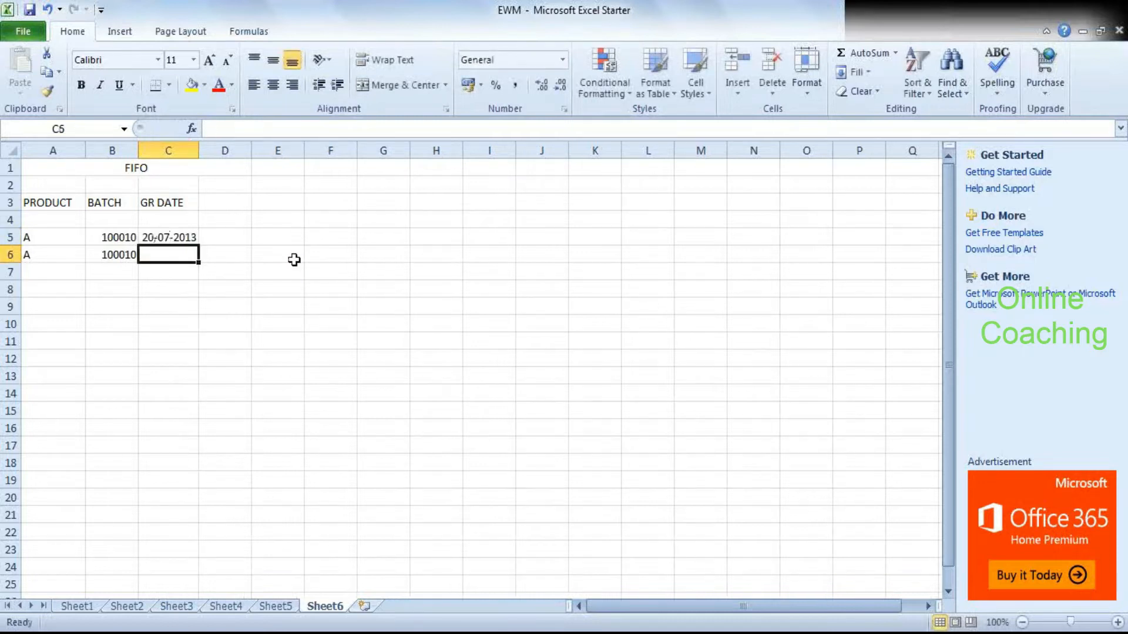
Enter the goods receipt date 31/07/2013 in C6 for the second product A row.
type("31/")
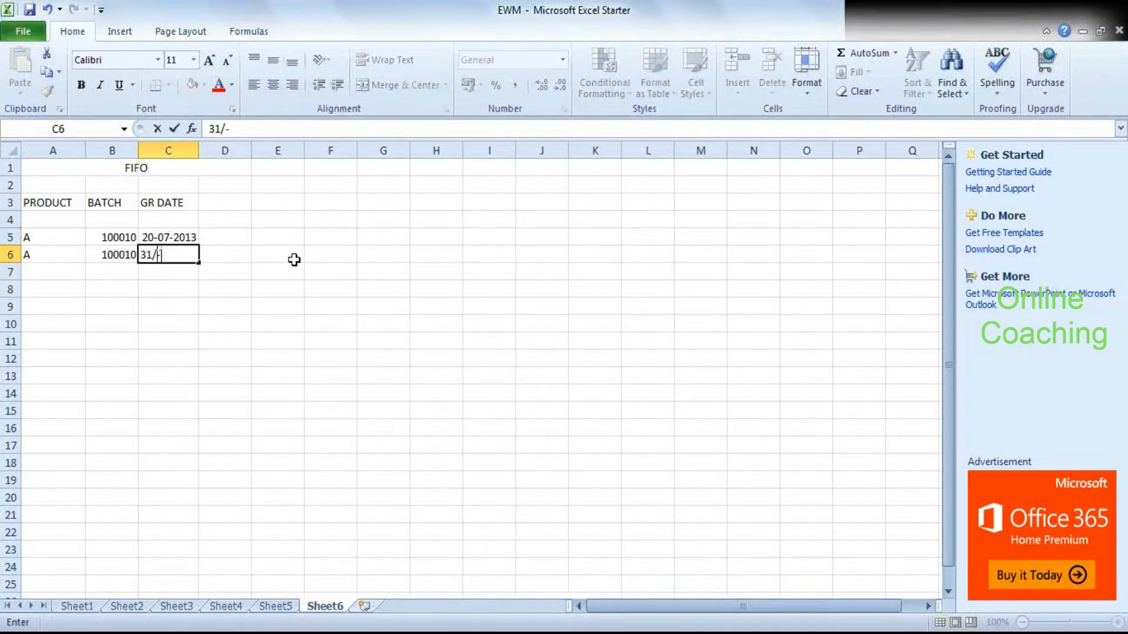
type("07/2013")
key("Return")
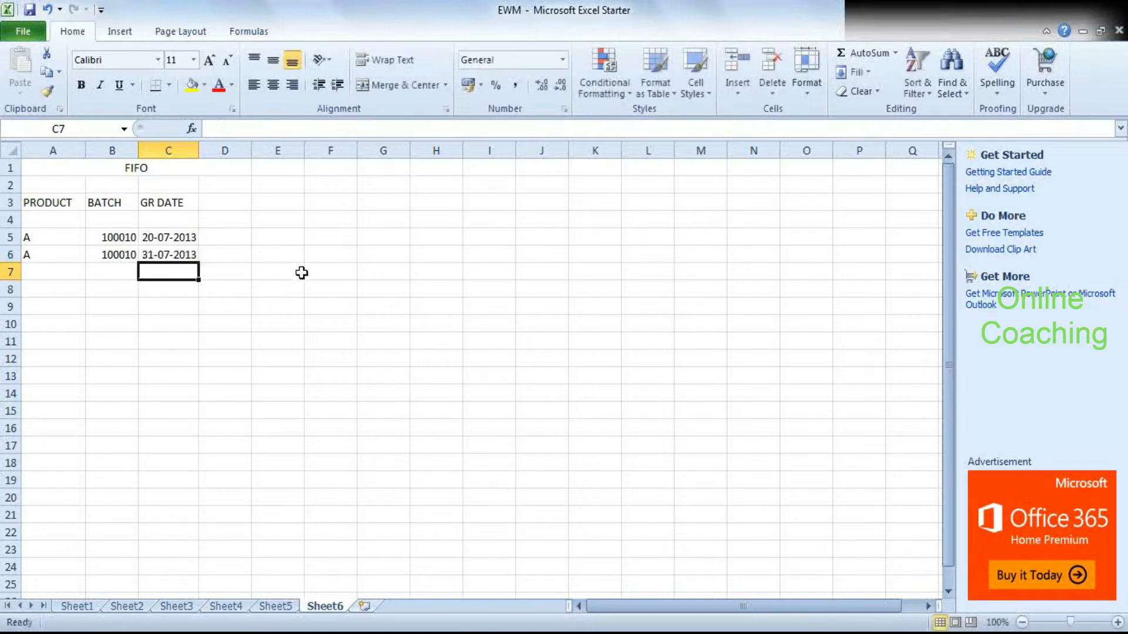
Add the column header QTY in D3 and enter quantities 100 in D5 and 150 in D6.
left_click(33, 204)
left_click_drag(32, 204, 234, 244)
left_click(176, 254)
left_click(234, 242)
left_click(211, 202)
type("QTY")
key("Return")
key("Return")
type("100")
key("Return")
type("1")
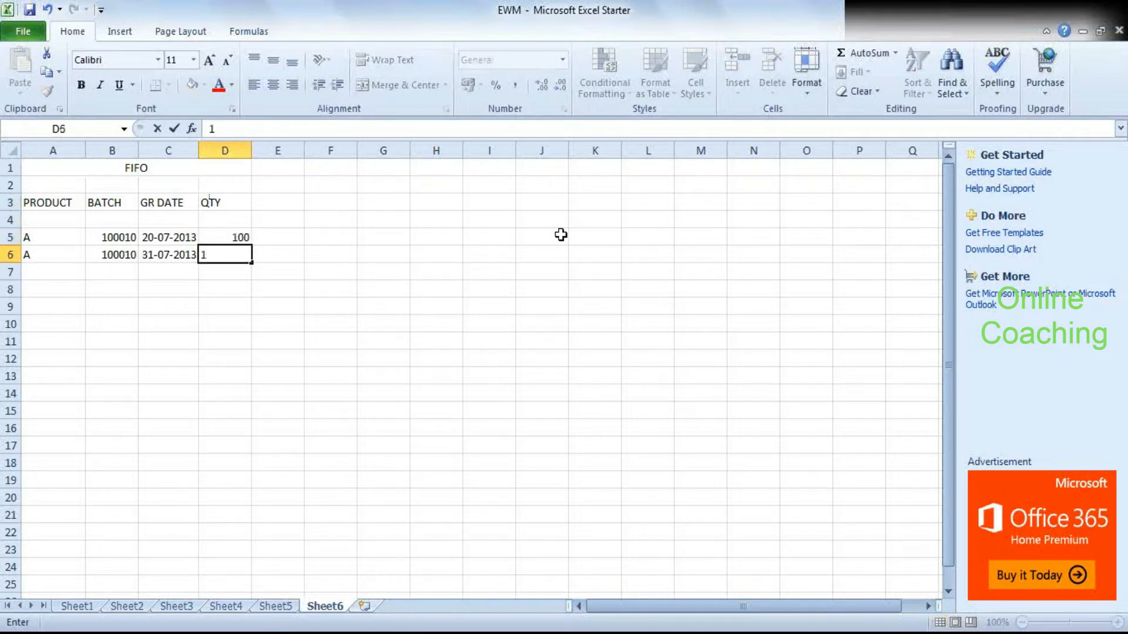
type("50")
key("Tab")
Merge and center cells A2 to D2 and enter the section title INBOUND.
key("Up")
key("Up")
key("Up")
key("Right")
key("Left")
key("Left")
key("Left")
key("Left")
key("Left")
key("Up")
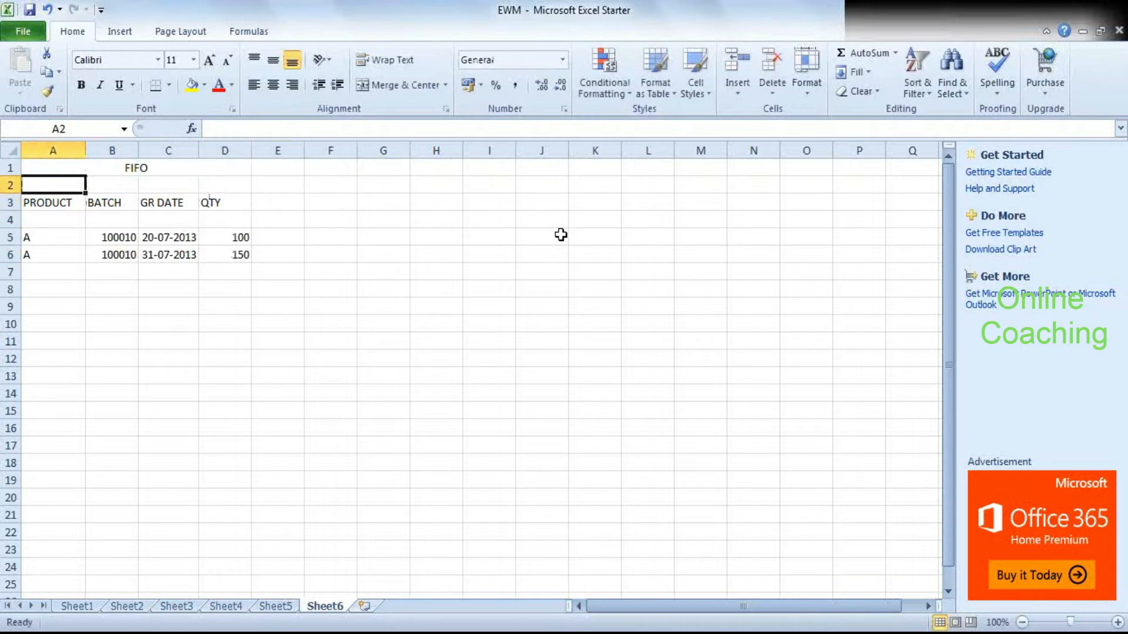
key("shift+Right")
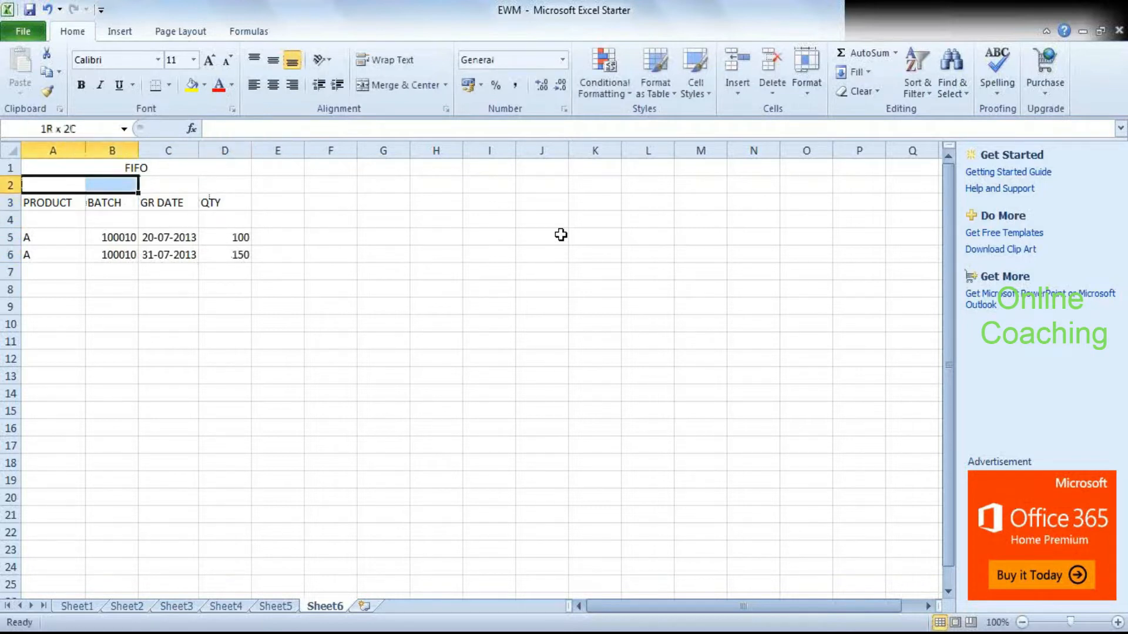
key("shift+Right")
key("shift+Right")
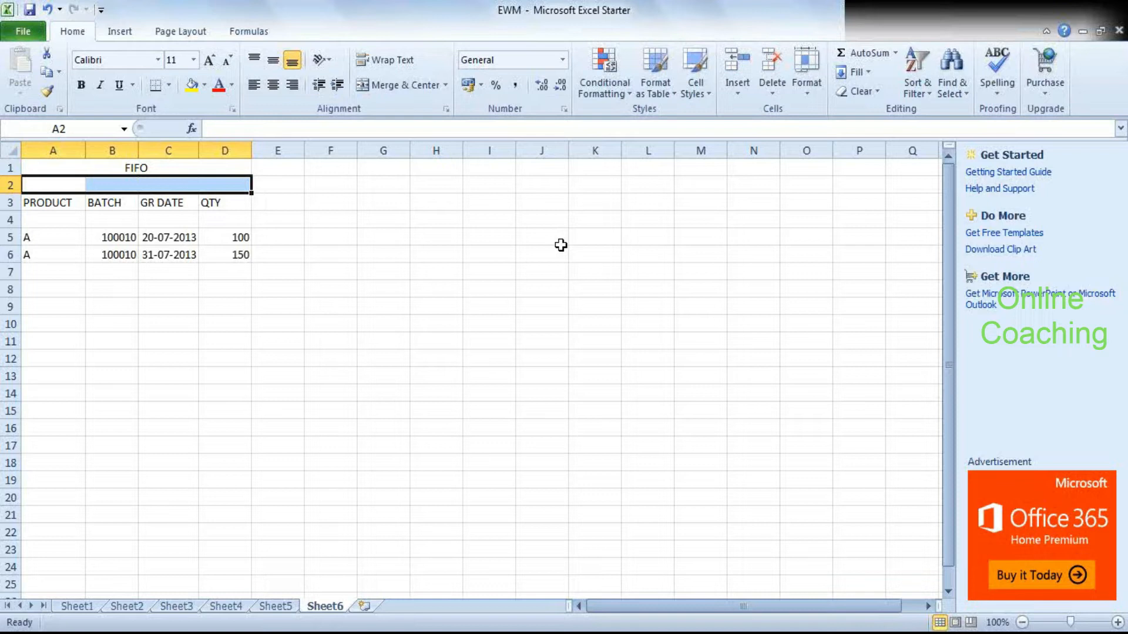
left_click(396, 85)
type("INBOUND")
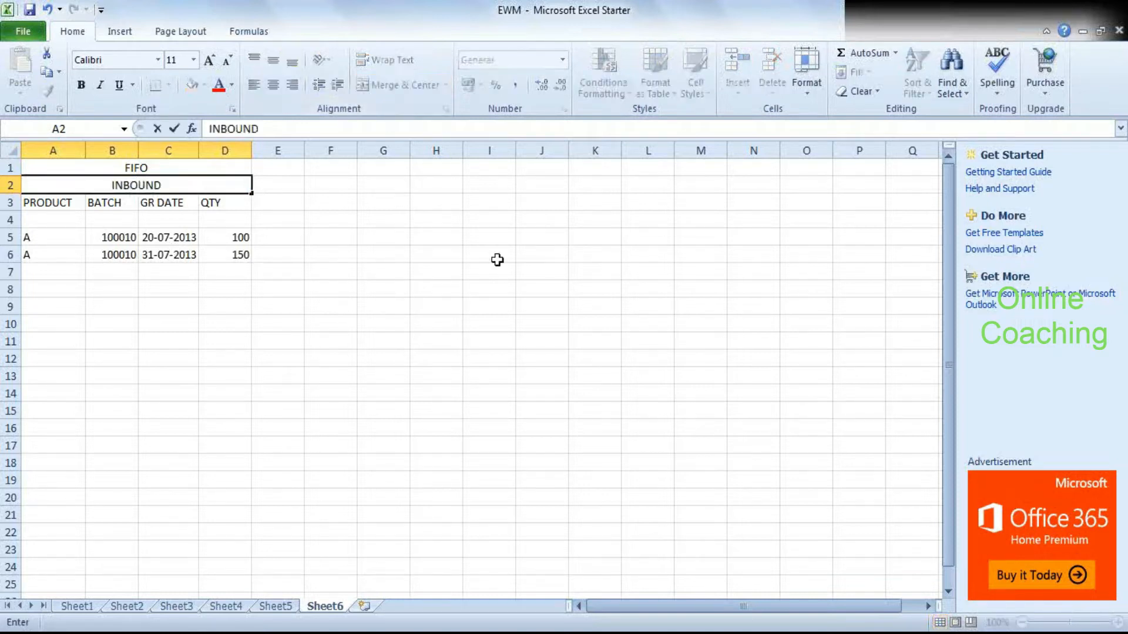
Make the FIFO title in row 1 bold and give it a yellow fill.
key("Up")
key("ctrl+b")
key("Down")
key("Up")
key("Down")
key("Up")
left_click(192, 84)
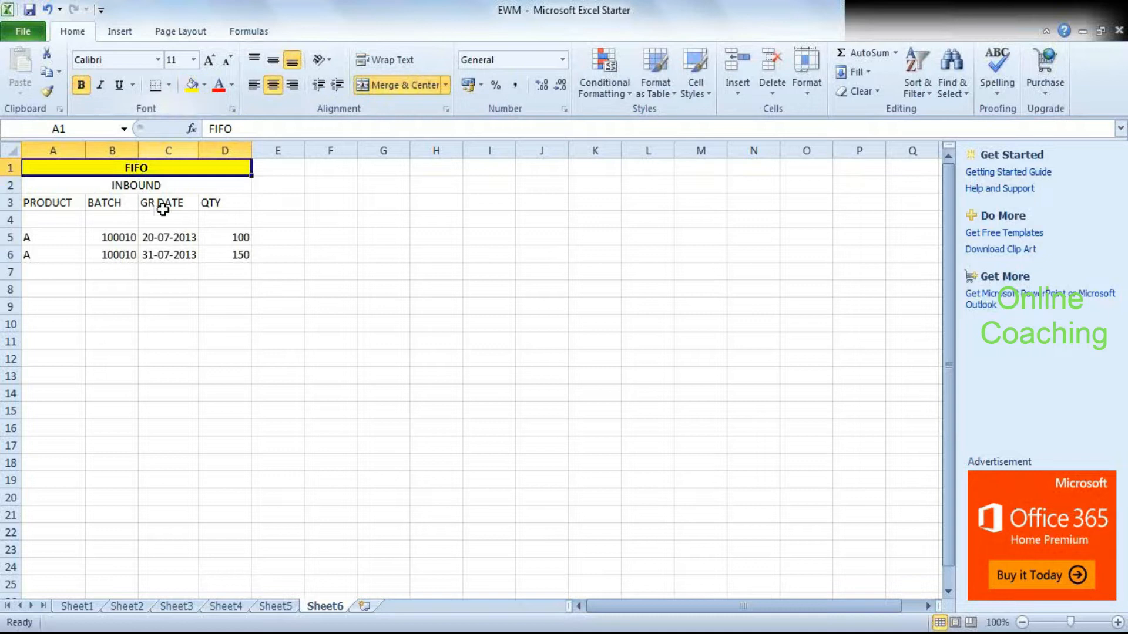
left_click(172, 272)
left_click(147, 200)
left_click_drag(50, 192, 244, 257)
left_click(262, 341)
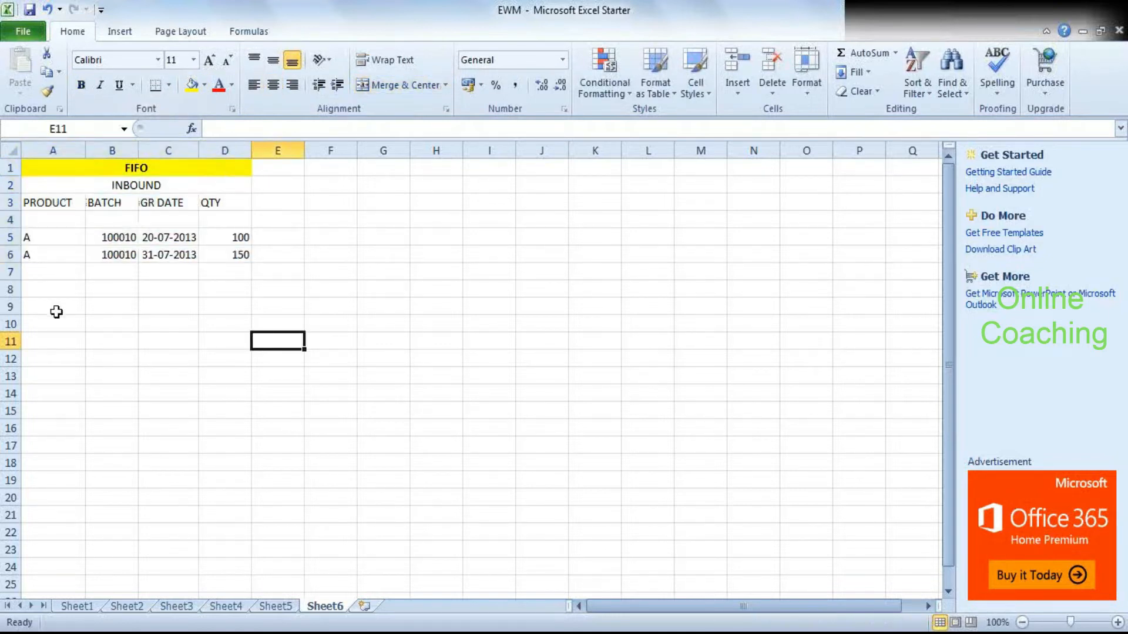
Merge and center cells A8 to D8 and enter the section title OUTBOUND.
left_click_drag(38, 289, 231, 290)
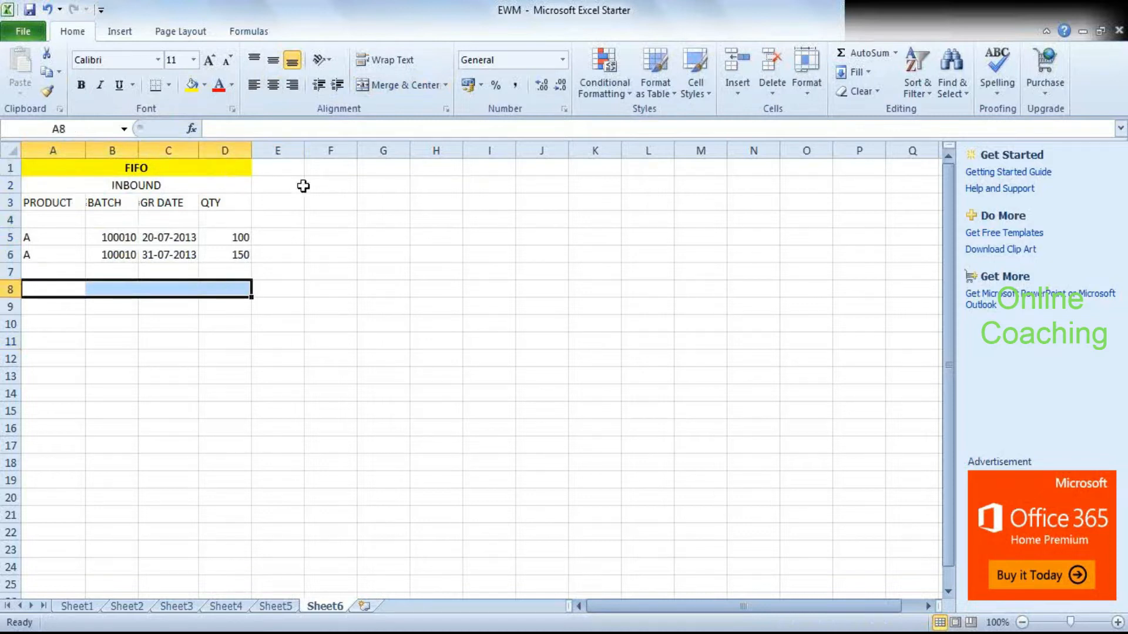
left_click(378, 90)
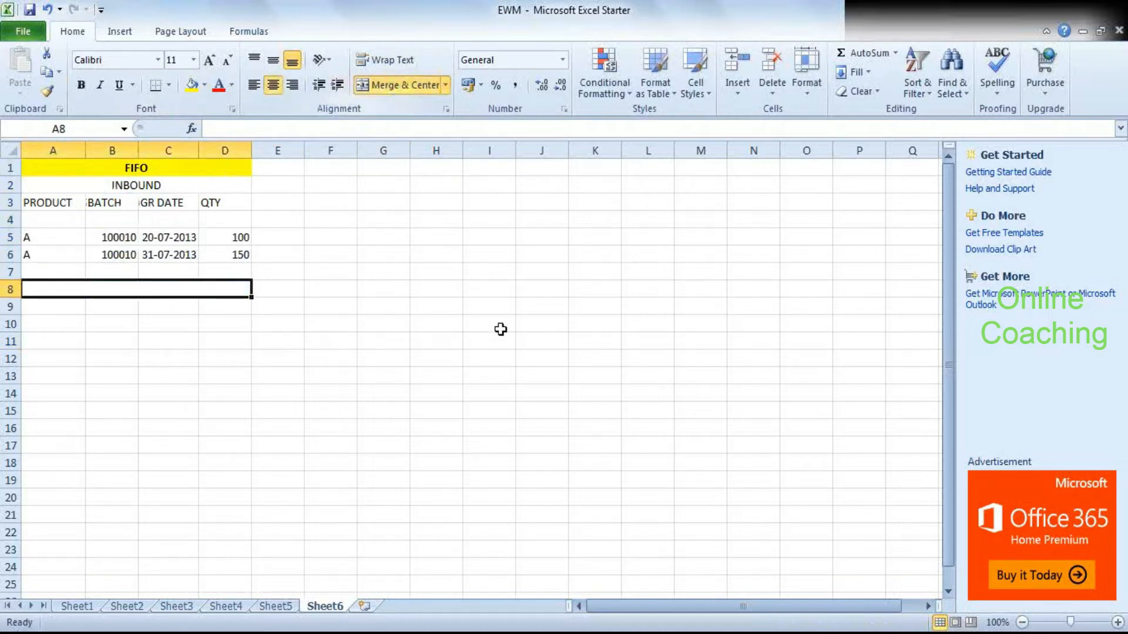
type("OUTBOUND")
key("Tab")
key("shift+Tab")
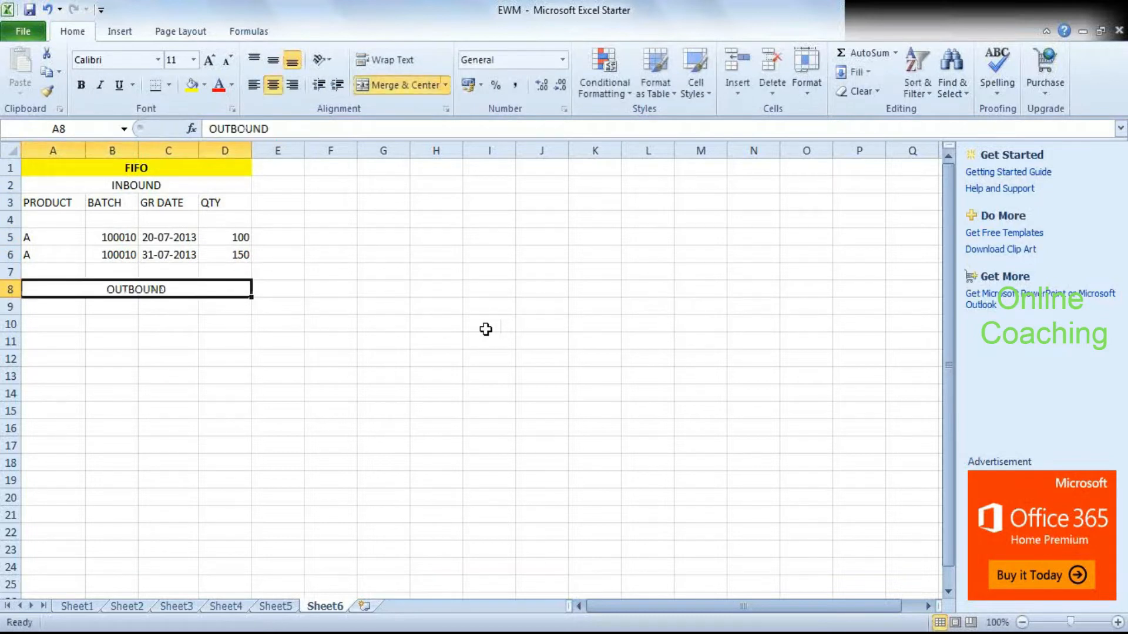
Enter product A in A10 and batch 100010 in B10 under the OUTBOUND title.
left_click(129, 312)
left_click(47, 310)
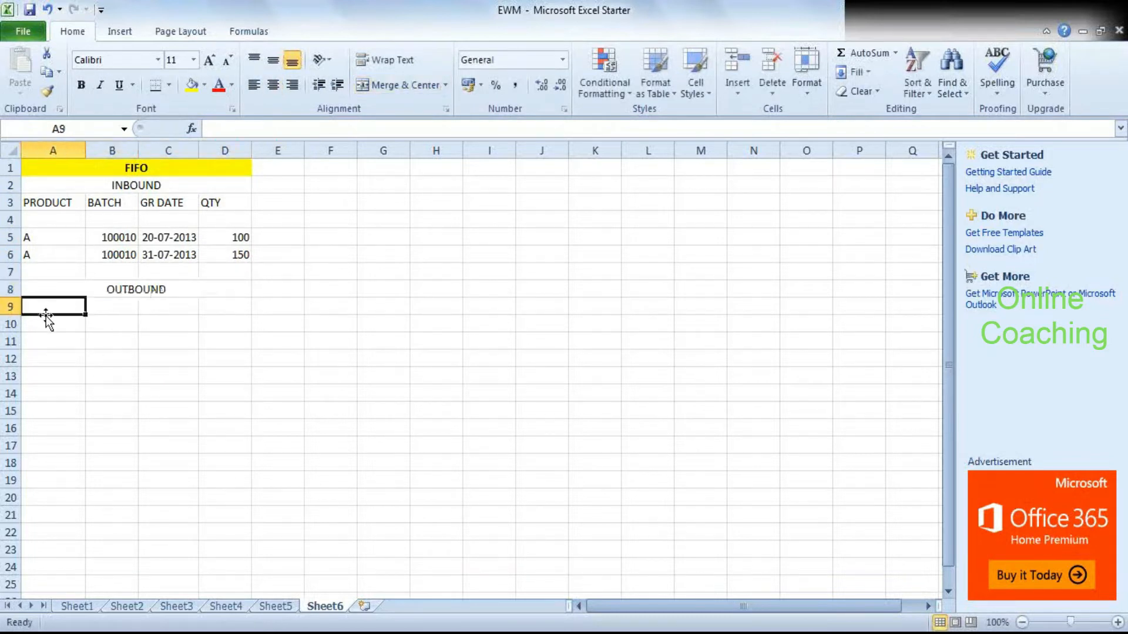
left_click(51, 328)
type("A")
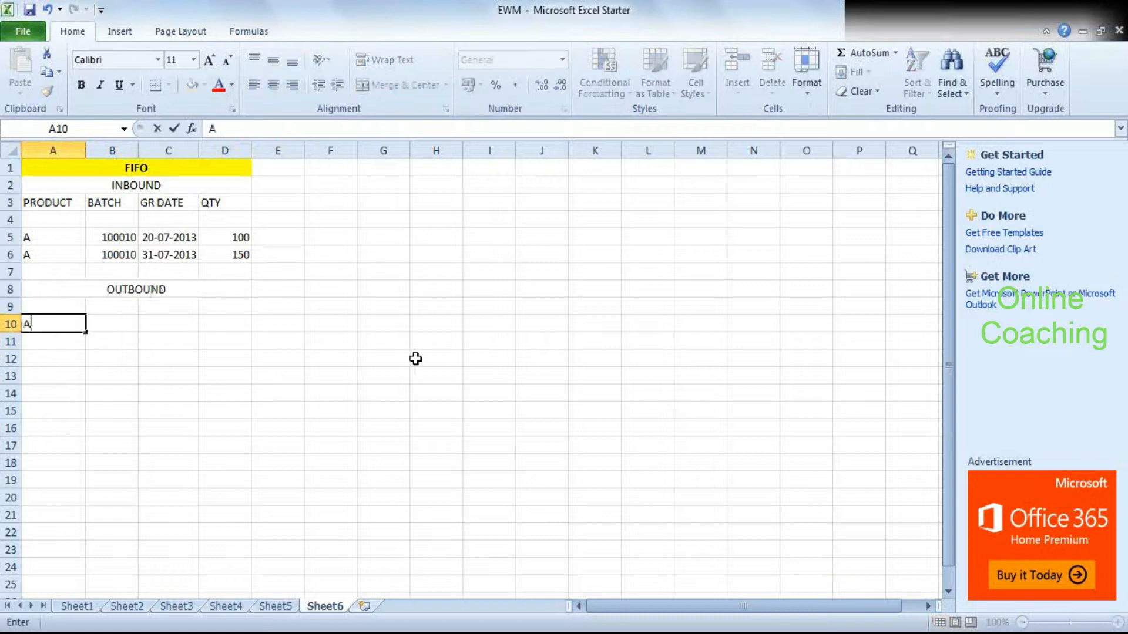
key("Tab")
type("7")
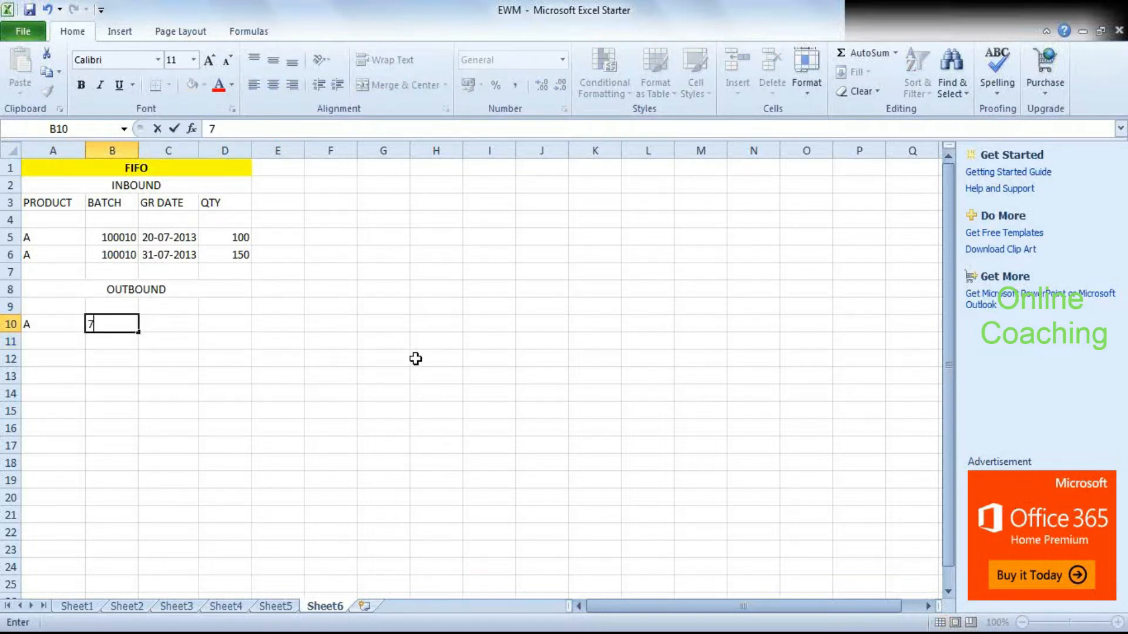
type("5")
key("BackSpace")
key("BackSpace")
type("100010")
key("Tab")
Enter the outbound quantity 75 in D10 for product A.
key("Tab")
type("6")
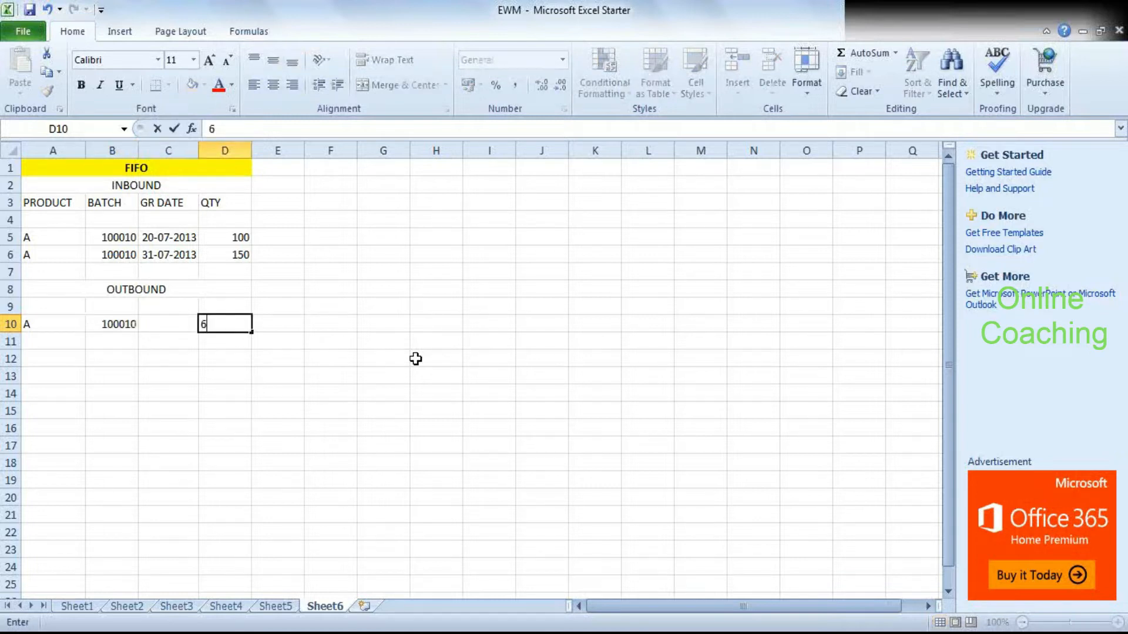
key("BackSpace")
type("75")
key("Return")
key("Up")
key("Right")
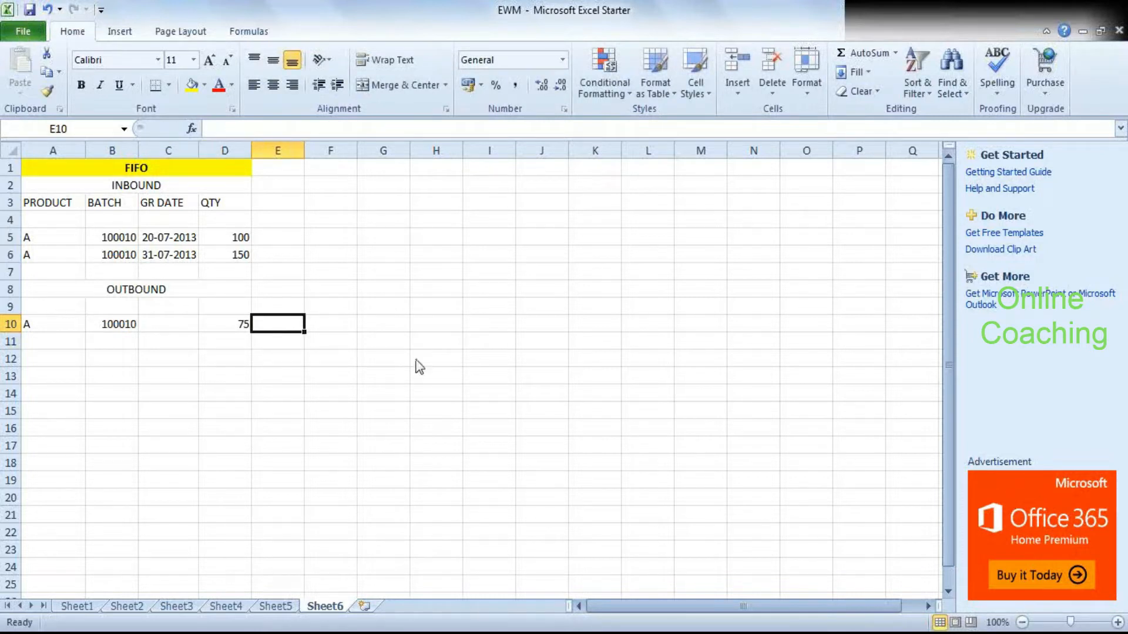
Switch to SAP to check the FIFO rule's sort fields, and compare them with the outbound row's batch and quantity in Excel.
key("alt+Tab")
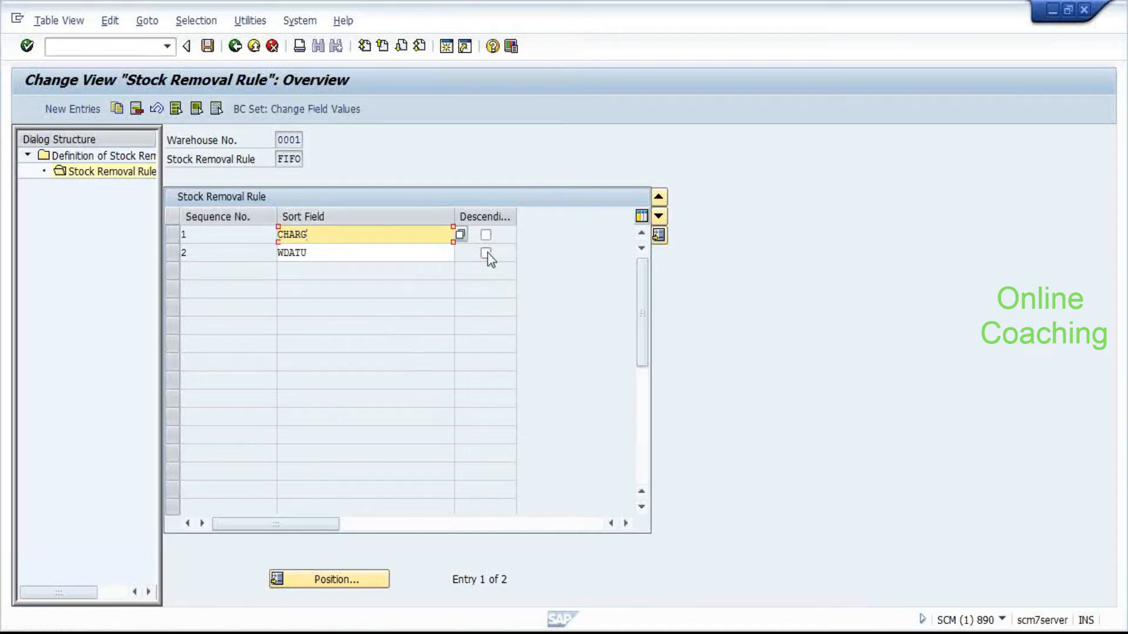
left_click(363, 252)
left_click(356, 238)
key("alt+Tab")
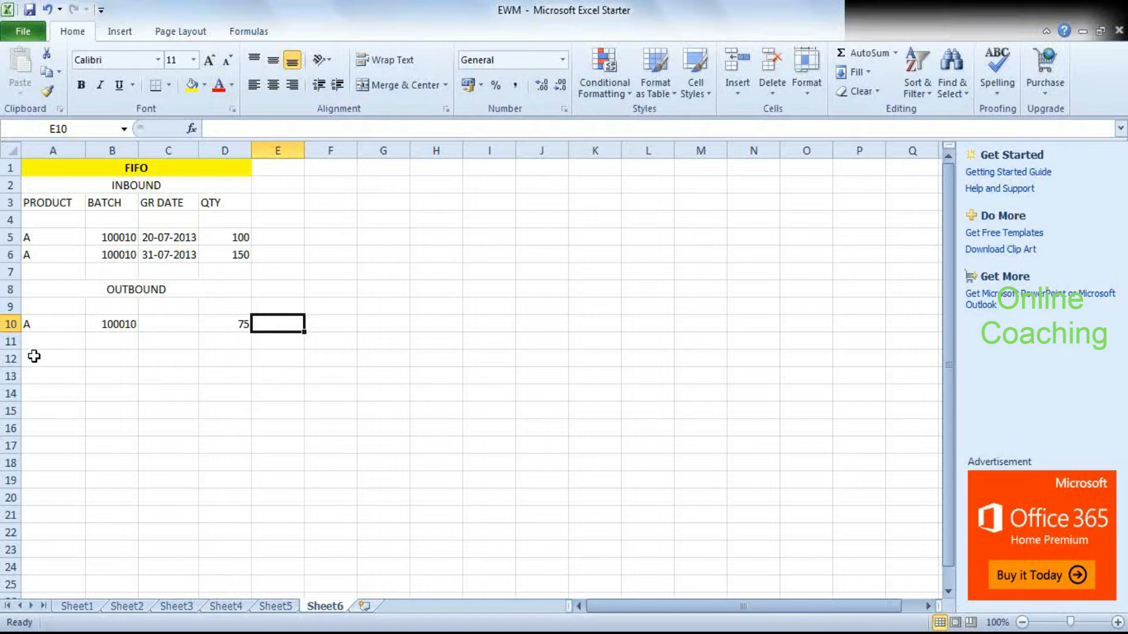
left_click(128, 311)
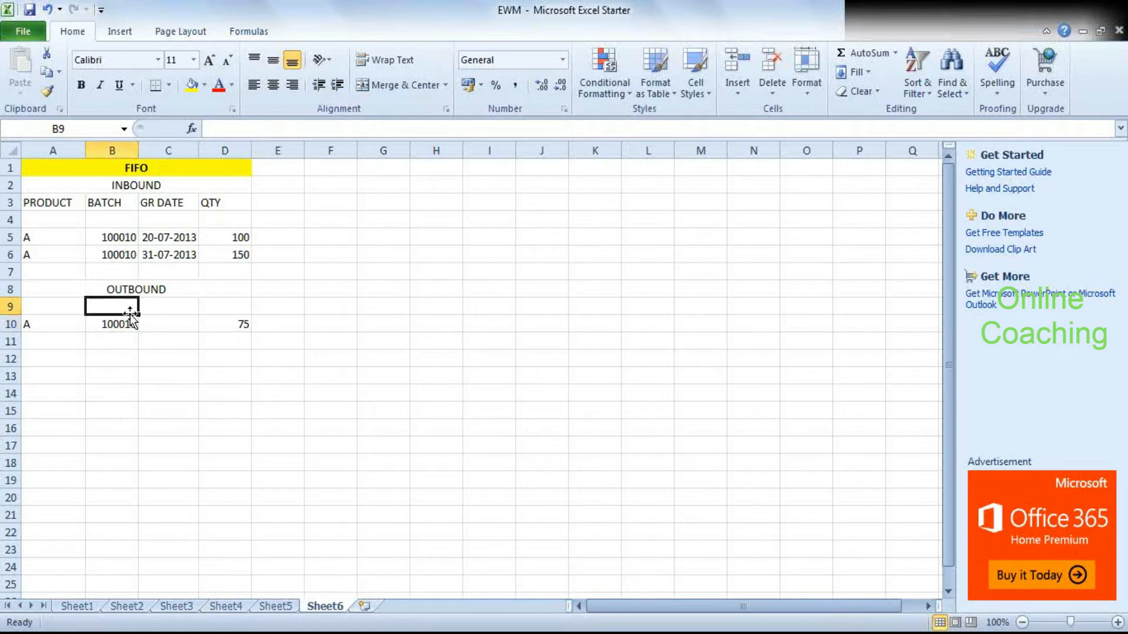
left_click(118, 336)
left_click(113, 324)
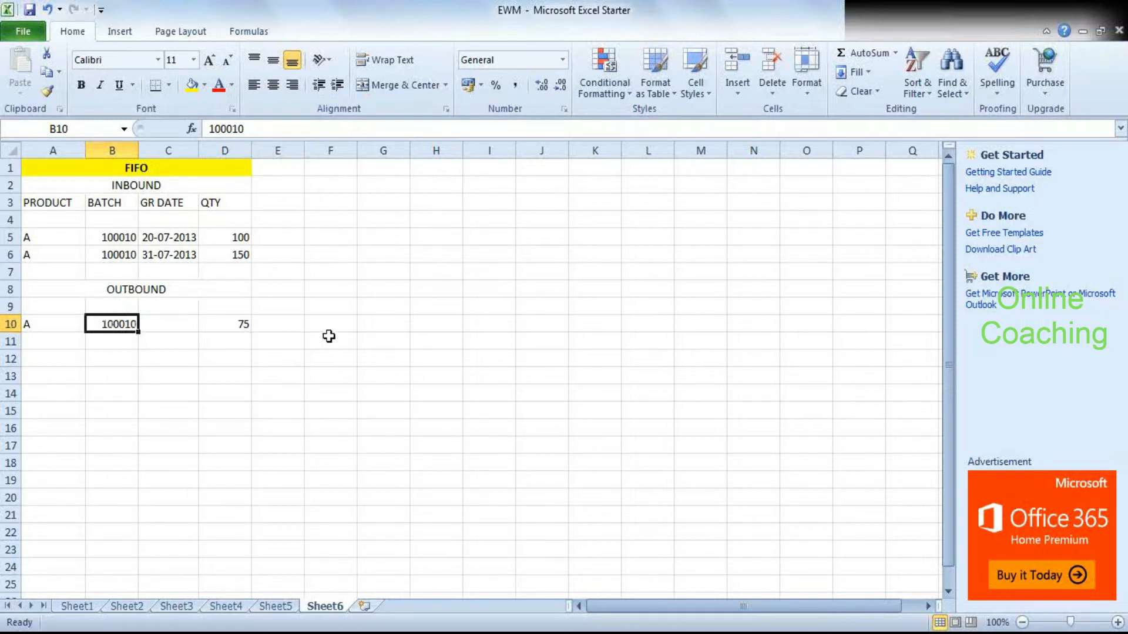
left_click(259, 336)
left_click(227, 322)
left_click(121, 317)
Review the WDATU sort field in the SAP stock removal rule and examine the inbound dates and quantities in Excel.
key("alt+Tab")
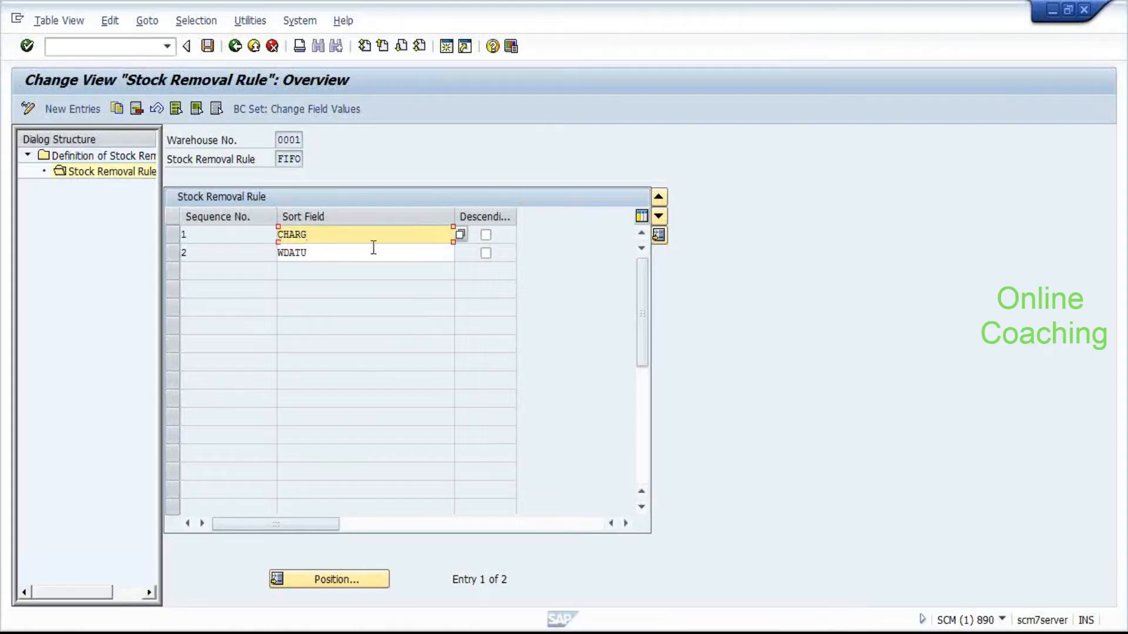
left_click(354, 254)
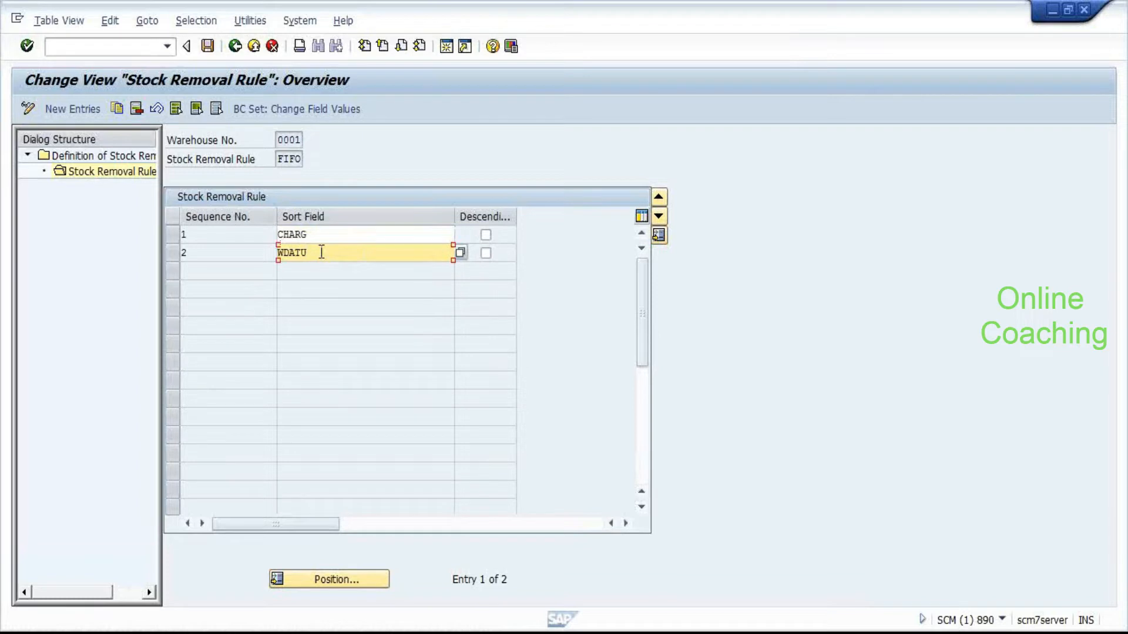
key("alt+Tab")
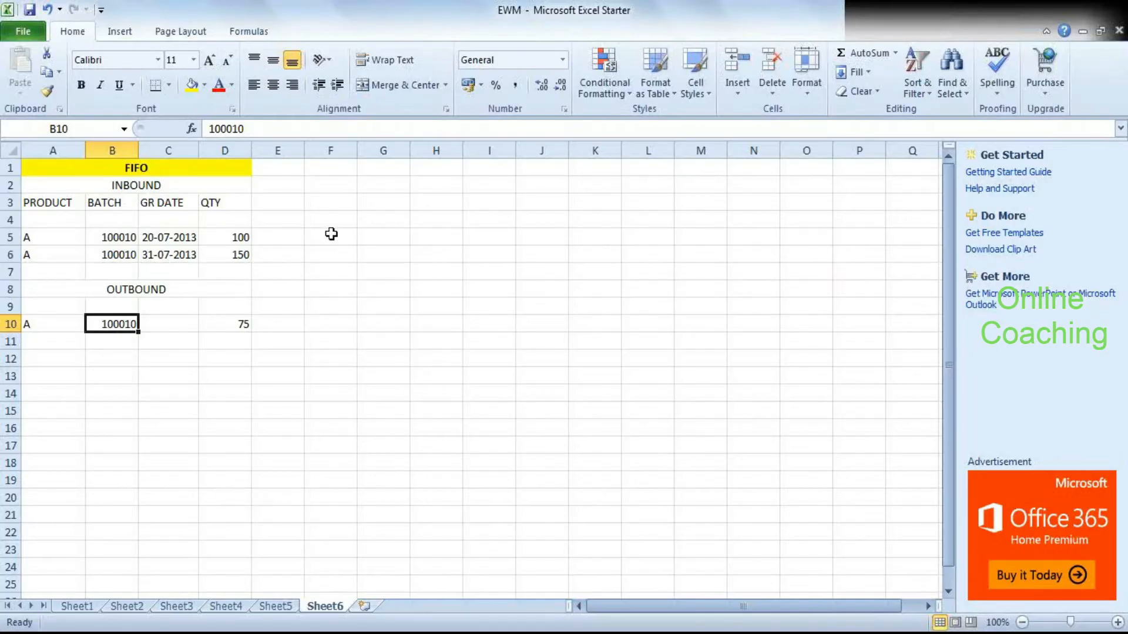
left_click(278, 231)
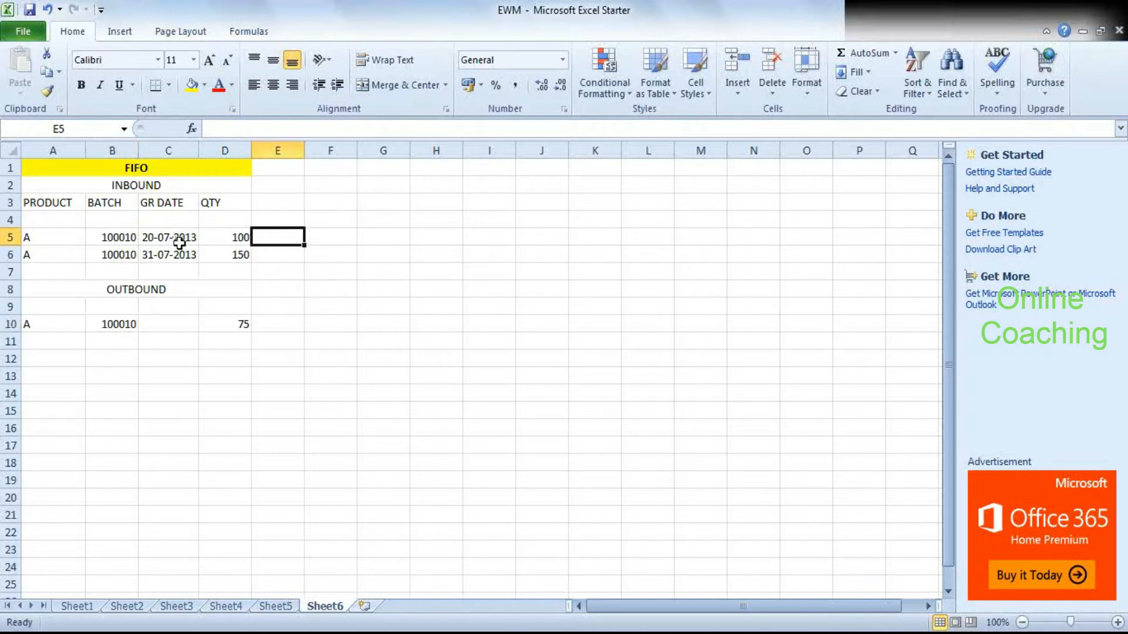
left_click(244, 236)
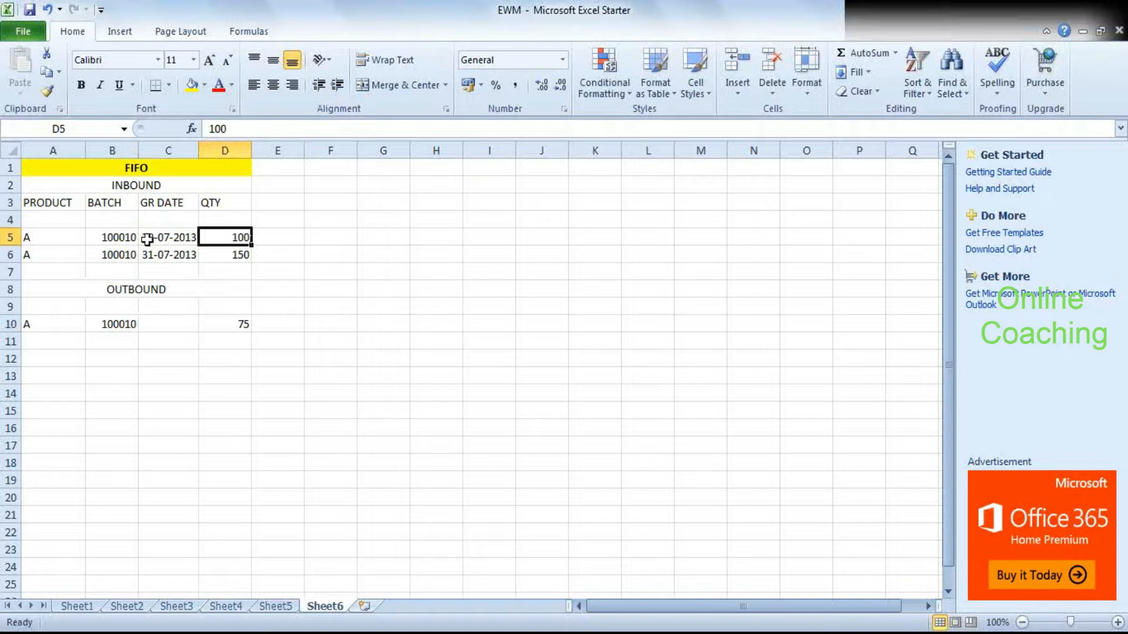
left_click_drag(235, 236, 238, 261)
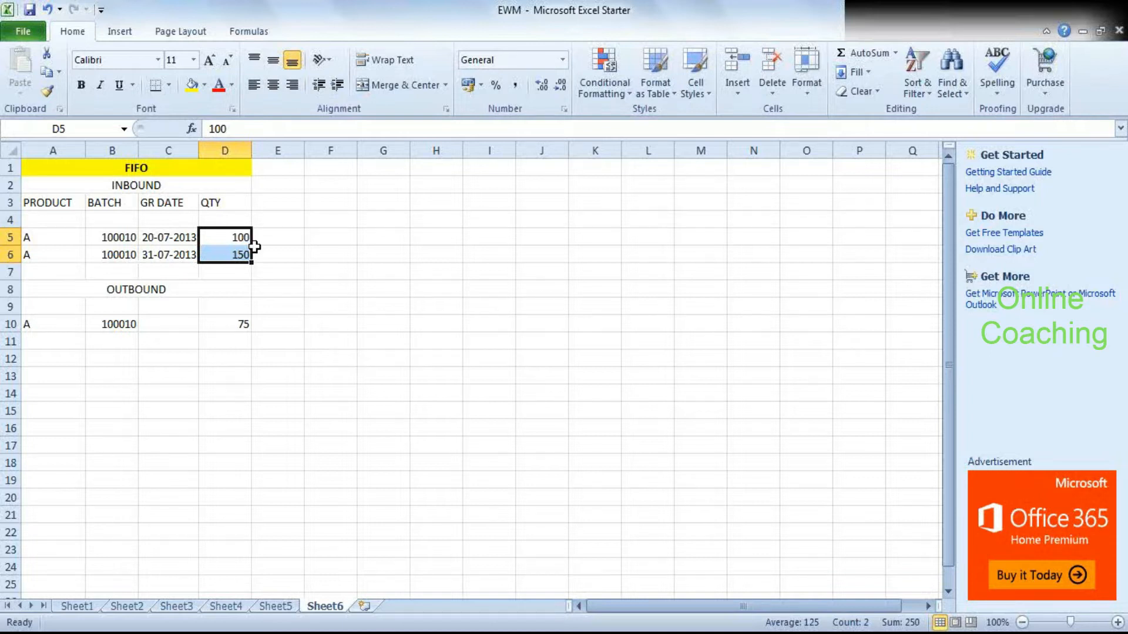
left_click(292, 239)
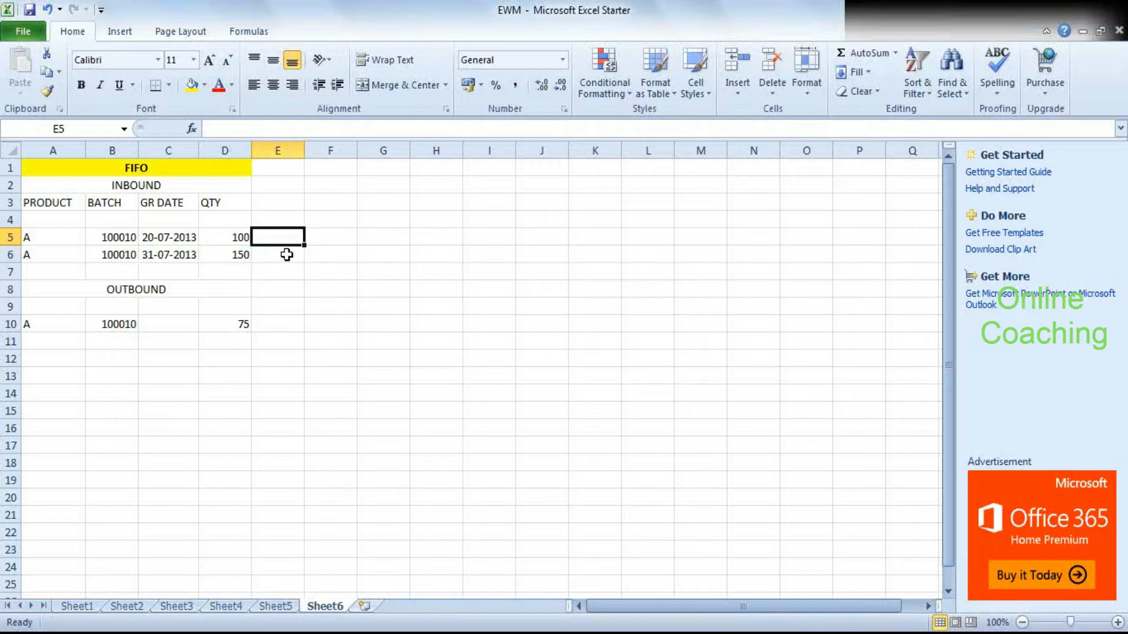
Enter storage bin 01-01-001 in B12 and fill the series down to 01-01-005 in B16.
left_click(133, 360)
type("01-01-001")
key("Tab")
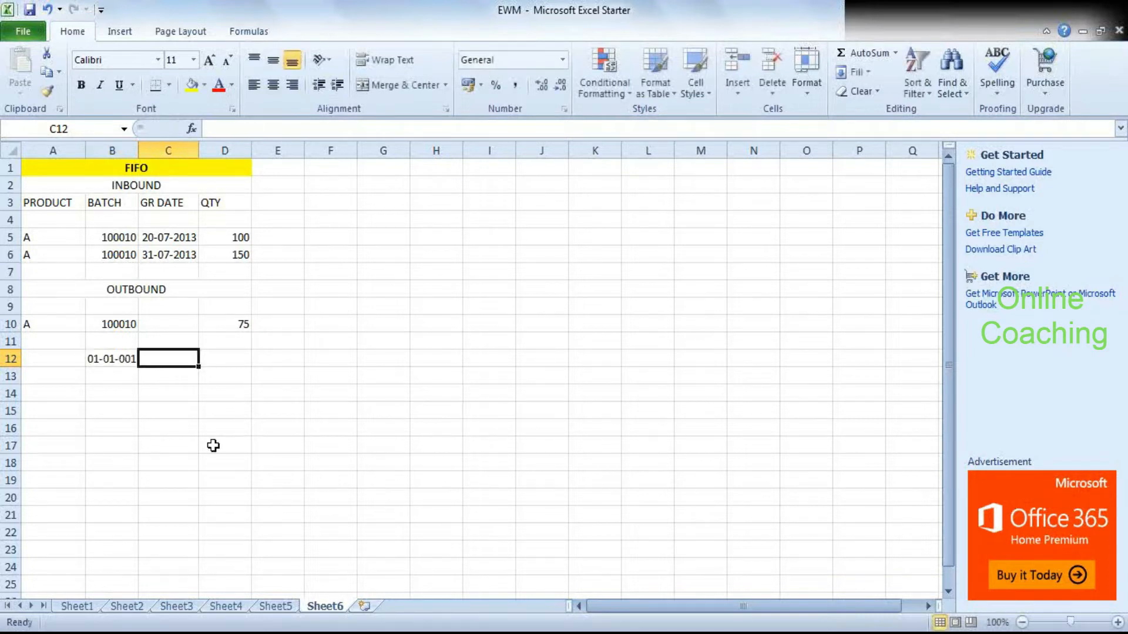
left_click(120, 359)
left_click_drag(139, 367, 143, 430)
Enter quantity 50 in C12 and fill it down to C16 for all five storage bins.
left_click(181, 361)
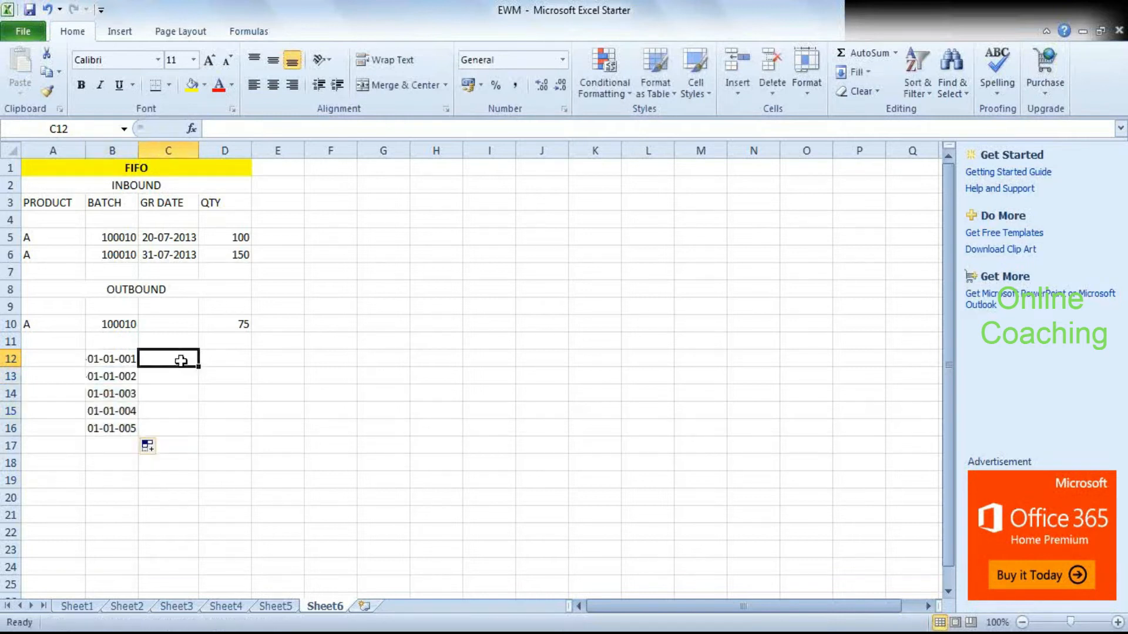
type("50")
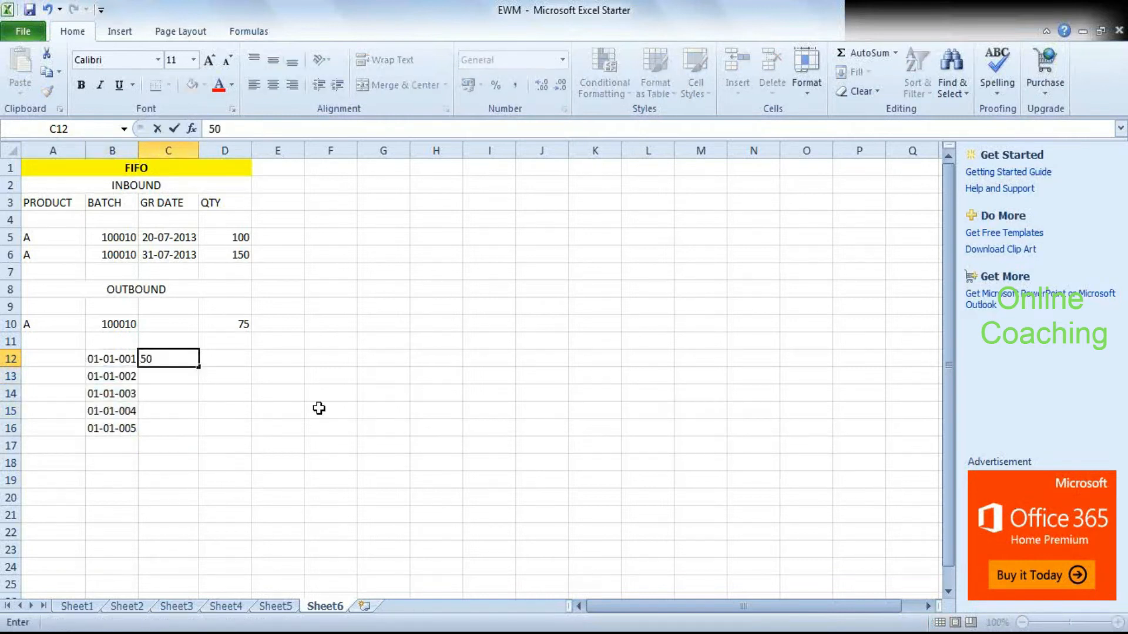
key("Return")
key("Up")
key("shift+Down")
key("shift+Down")
key("shift+Down")
key("shift+Down")
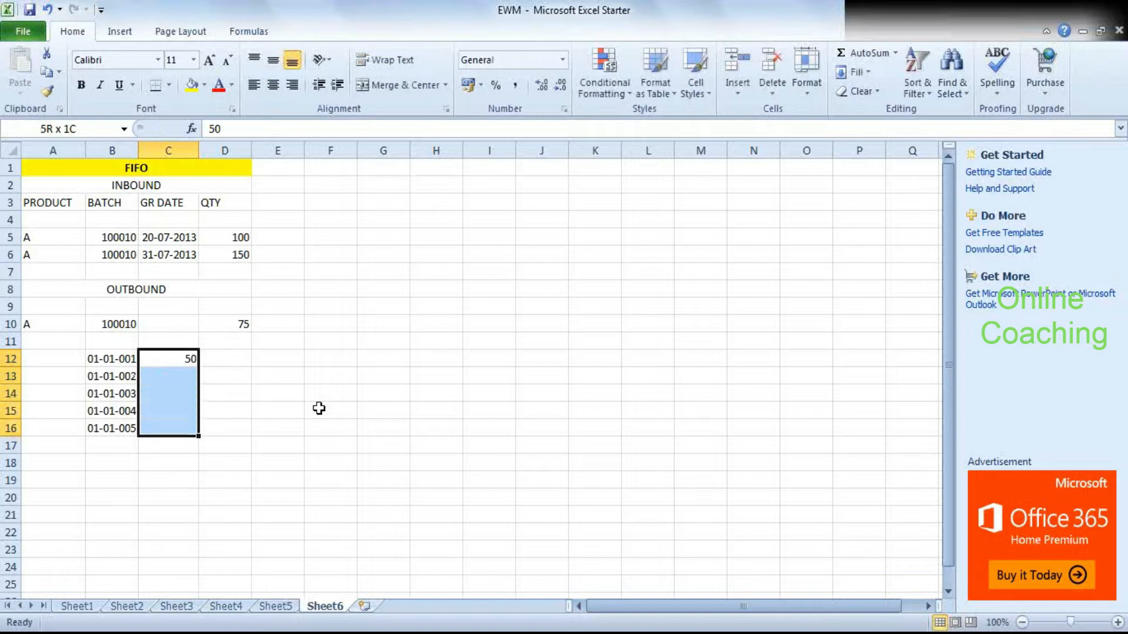
key("ctrl+d")
key("Right")
type("20")
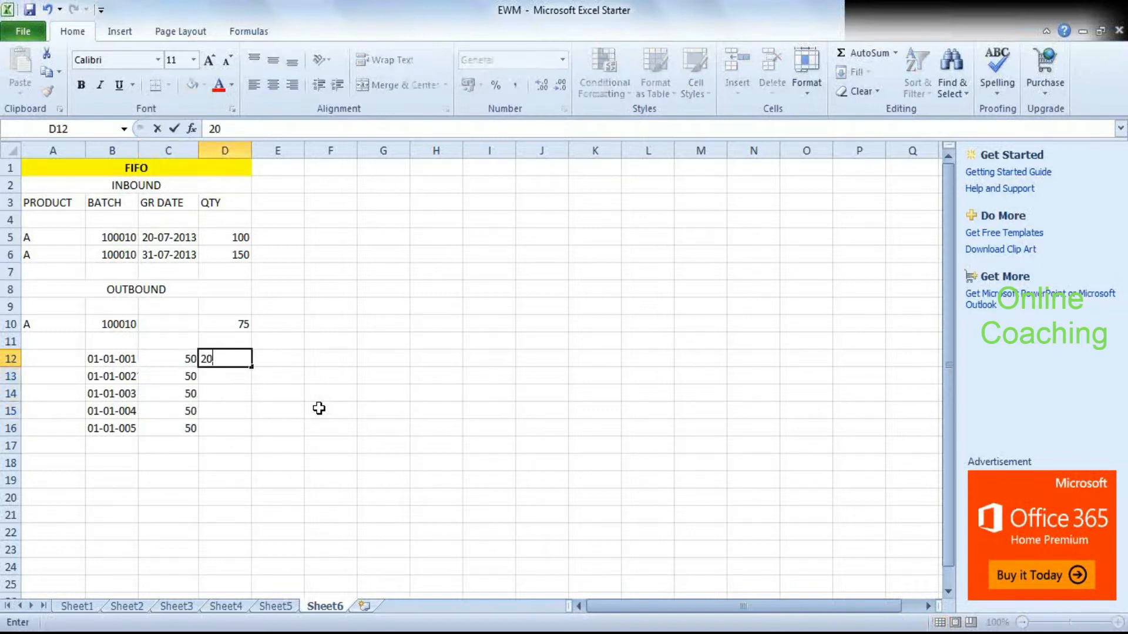
key("BackSpace")
key("BackSpace")
Copy the goods receipt date 20-07-2013 from C5 to D12 for bin 01-01-001.
left_click(170, 240)
key("ctrl+c")
key("Right")
key("Down")
key("Down")
key("Down")
key("Down")
key("Down")
key("Down")
key("Down")
key("ctrl+v")
Paste the date 20-07-2013 into D14 for bin 01-01-003 and autofit the width of column D.
key("Down")
key("Down")
key("Down")
key("Up")
key("ctrl+v")
key("Up")
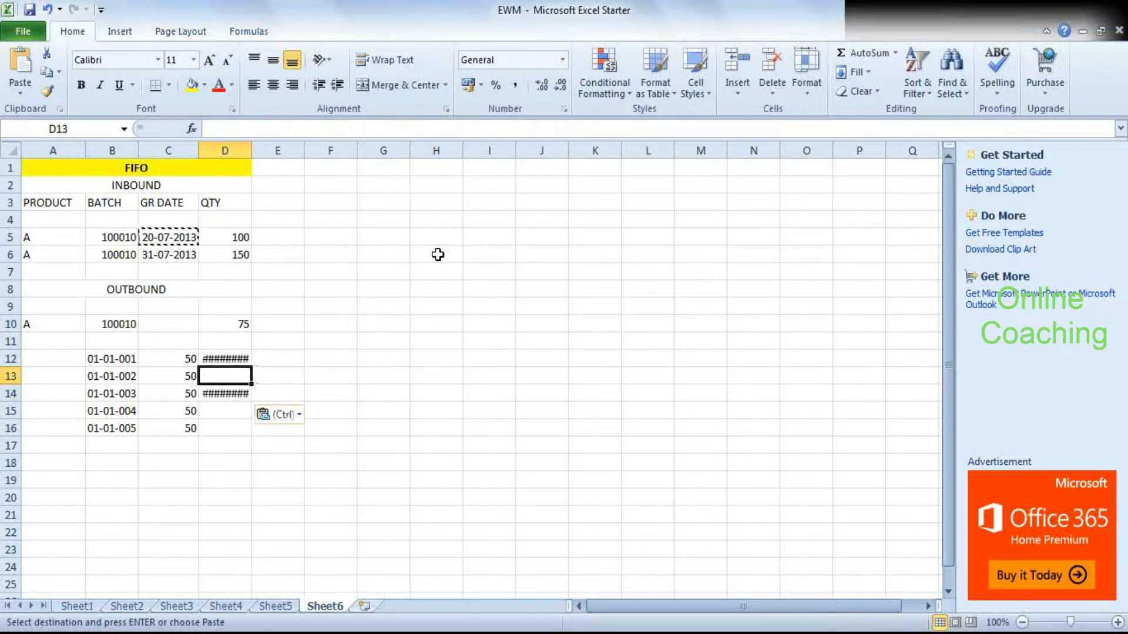
double_click(251, 150)
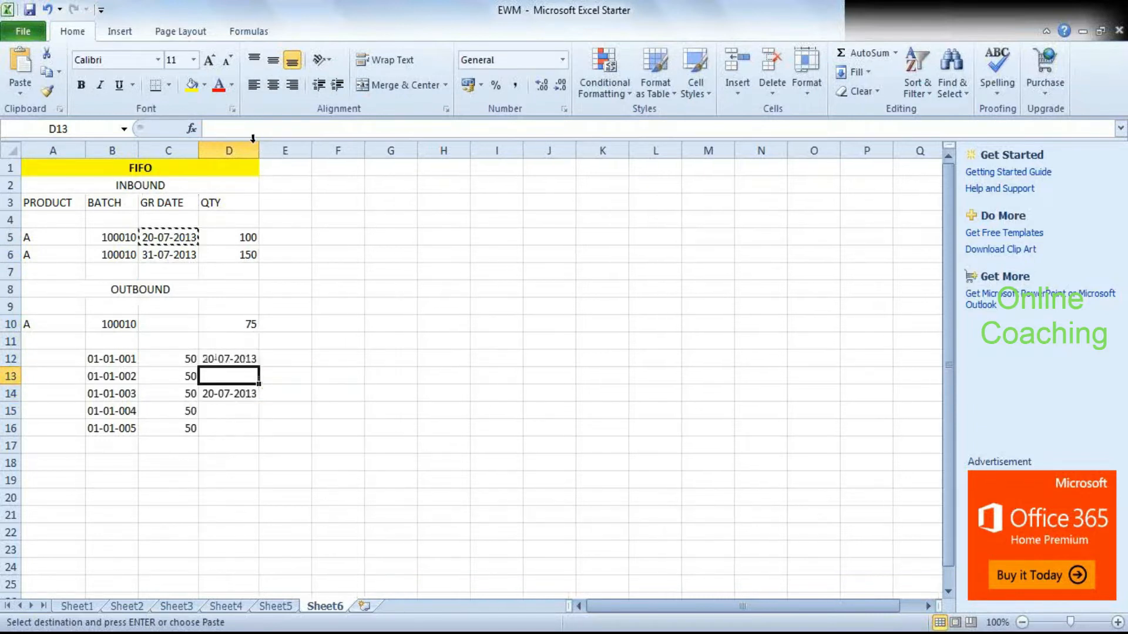
Copy the goods receipt date 31-07-2013 from C6 to D13 for bin 01-01-002.
left_click(178, 259)
key("ctrl+c")
key("Down")
key("Down")
key("Down")
key("Down")
key("Down")
key("Down")
key("Down")
key("Right")
key("ctrl+v")
Paste the copied date 31-07-2013 into D15 and D16 for bins 01-01-004 and 01-01-005.
key("Down")
key("Down")
key("ctrl+v")
key("shift+Down")
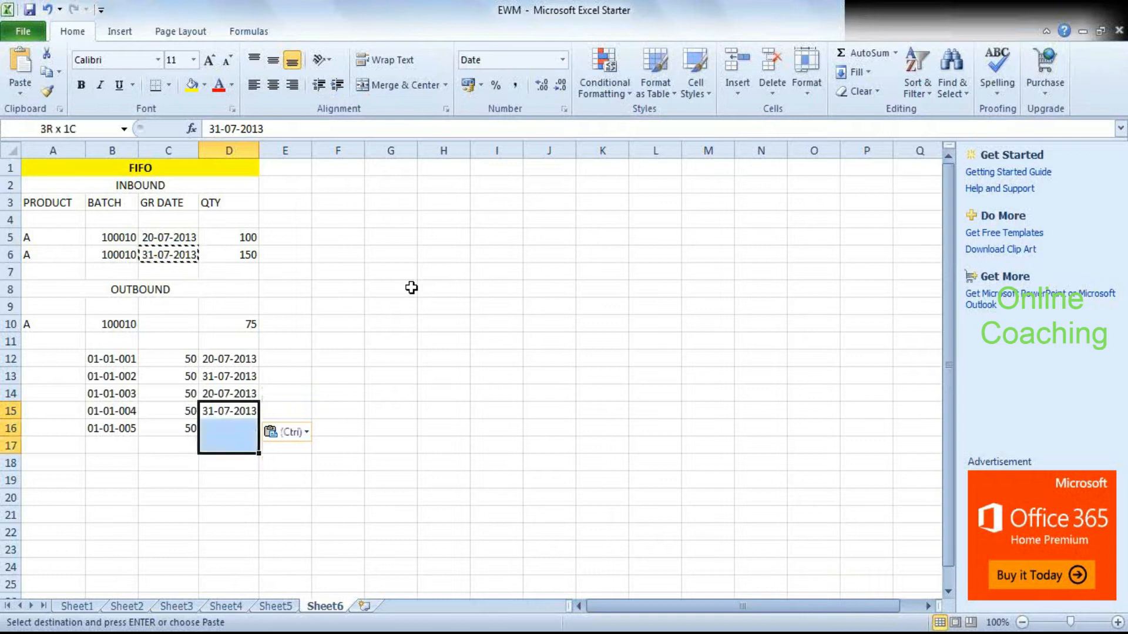
key("Return")
left_click(360, 393)
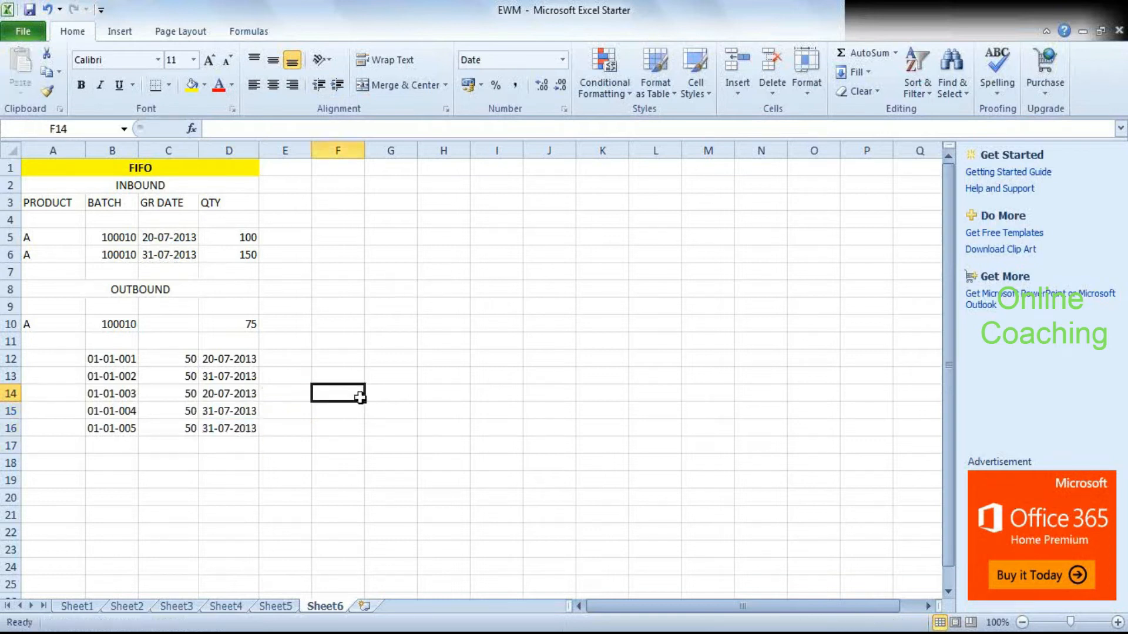
Review the goods receipt dates of the five bins, the outbound quantity and the FIFO heading.
left_click(225, 358)
left_click_drag(226, 359, 223, 434)
left_click(130, 452)
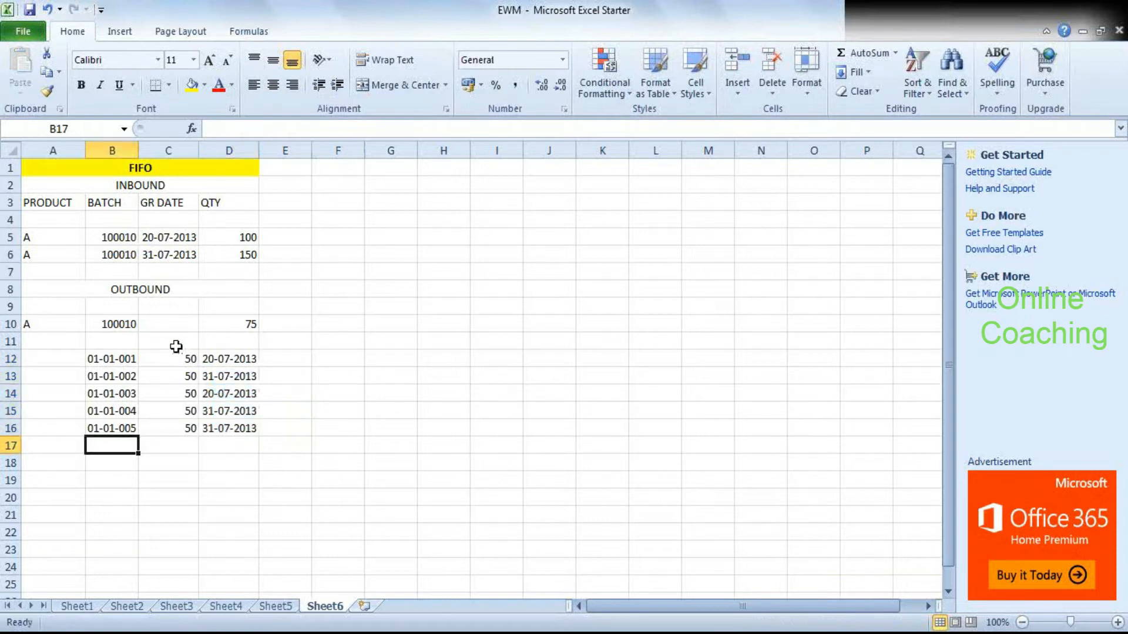
left_click(239, 325)
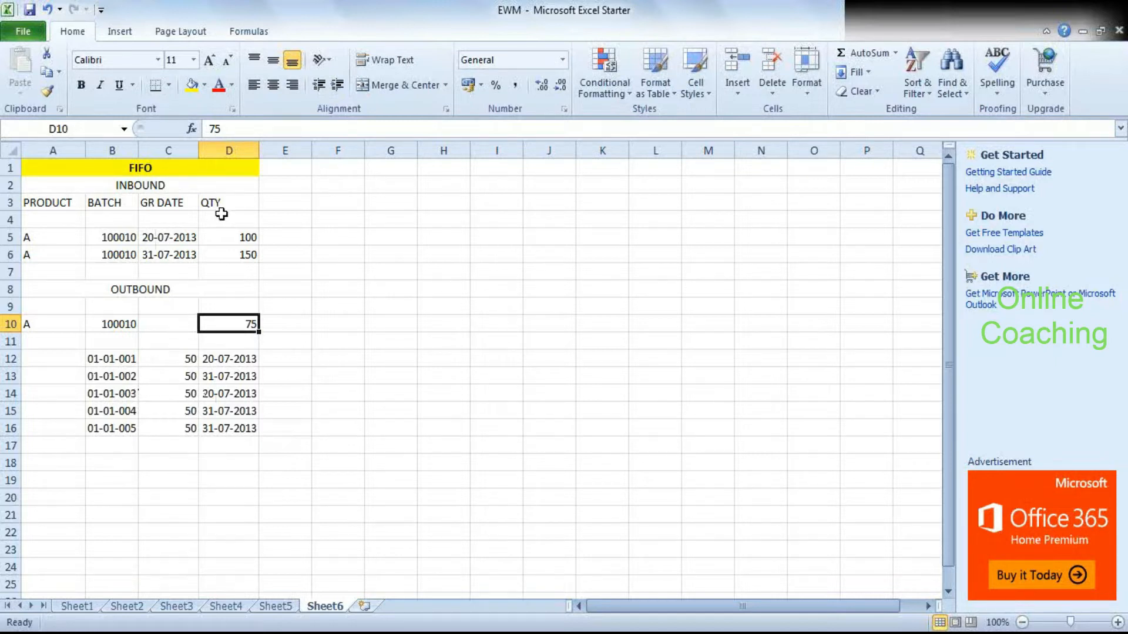
left_click(168, 170)
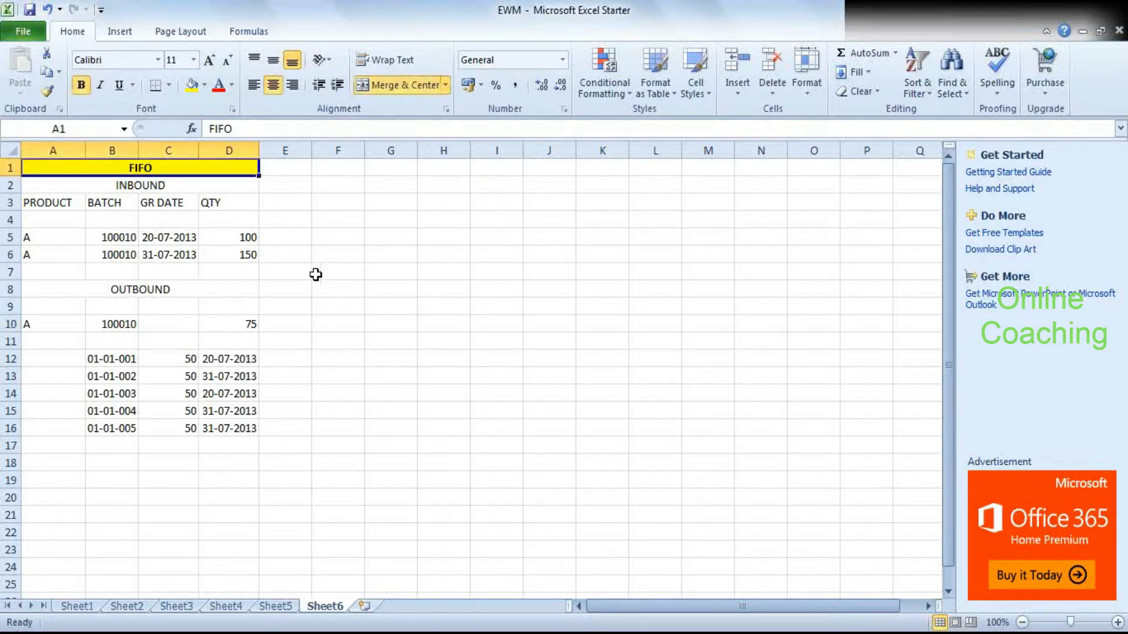
Switch to SAP to check the FIFO rule's sort fields CHARG and WDATU, and return to the Excel sheet.
key("alt+Tab")
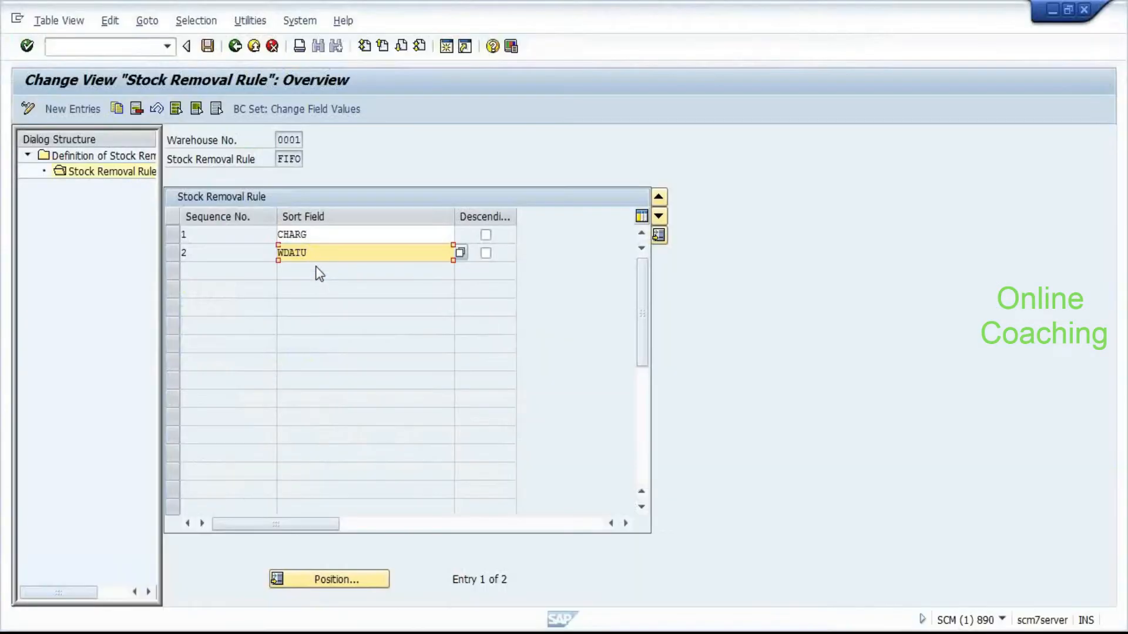
left_click(330, 234)
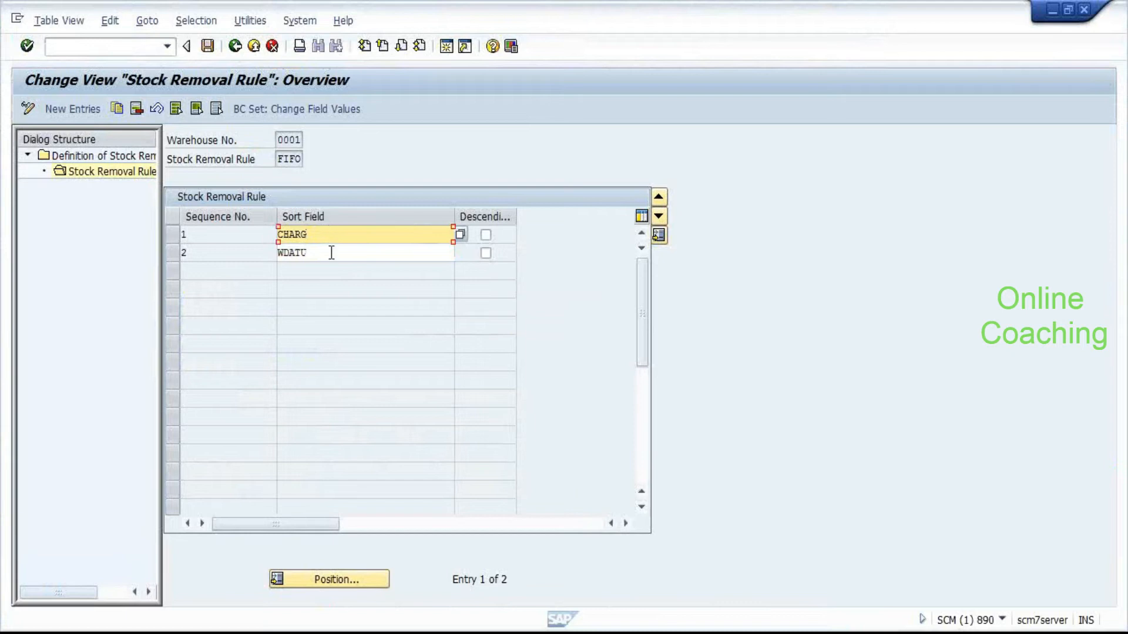
left_click(332, 253)
key("alt+Tab")
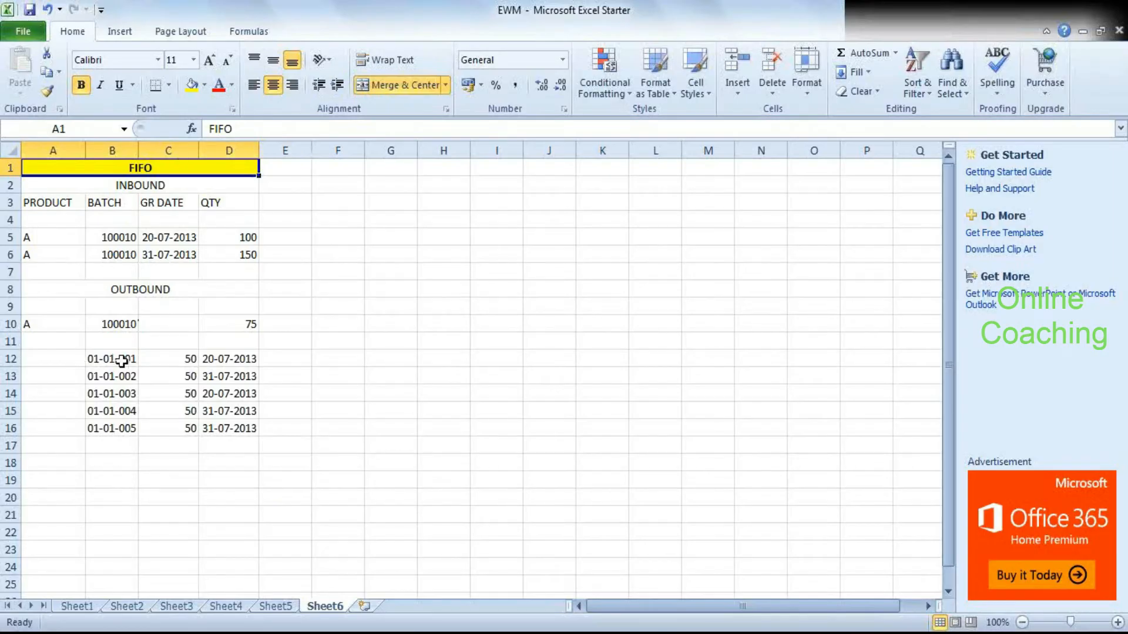
Compare the inbound quantities of product A and the outbound request with the bin stock in B12:D16.
left_click(121, 361)
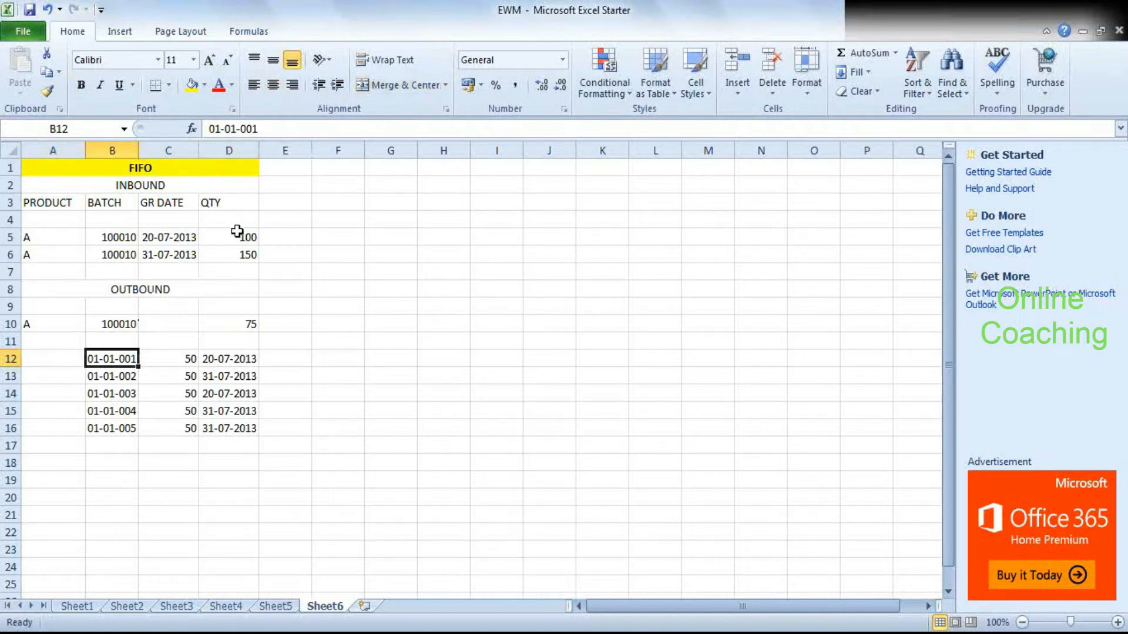
left_click_drag(237, 231, 238, 252)
left_click(46, 240)
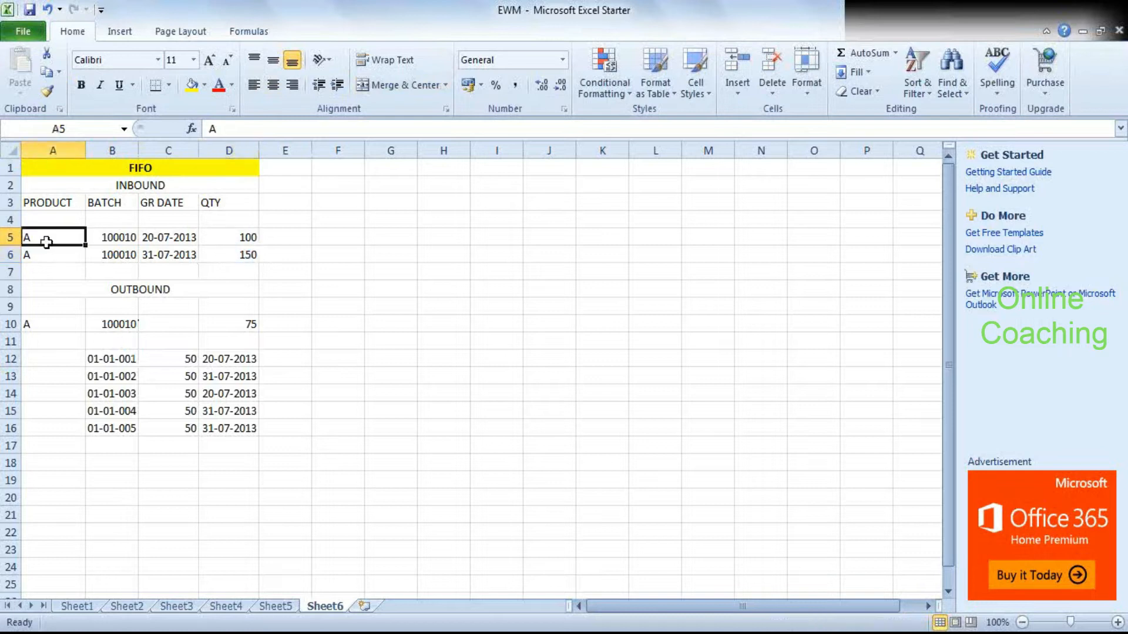
left_click_drag(88, 358, 252, 425)
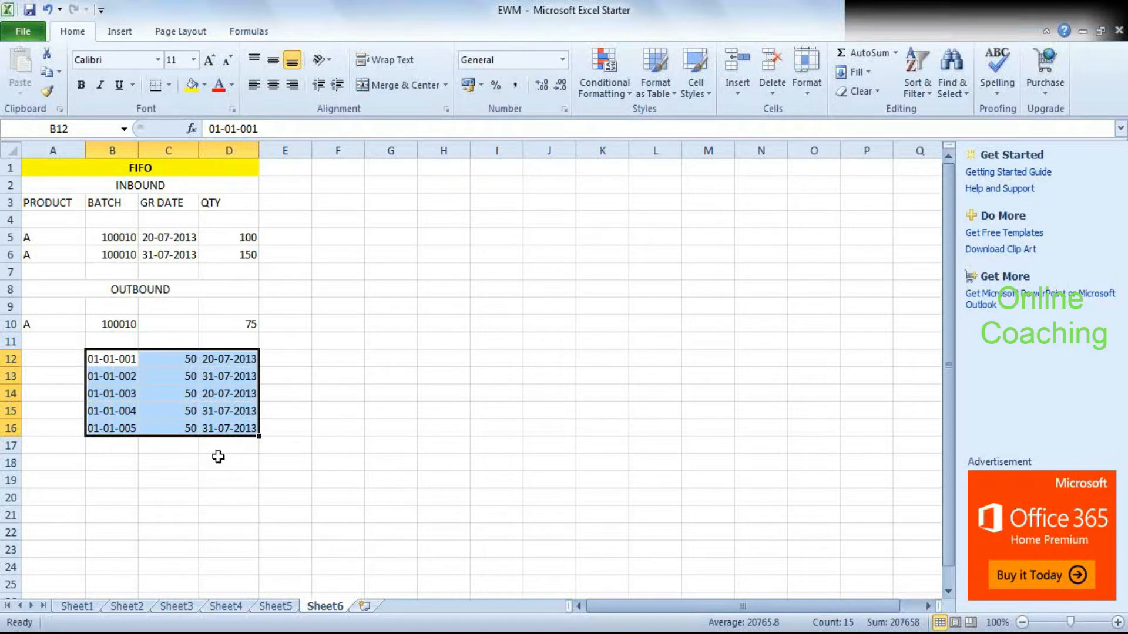
left_click(238, 327)
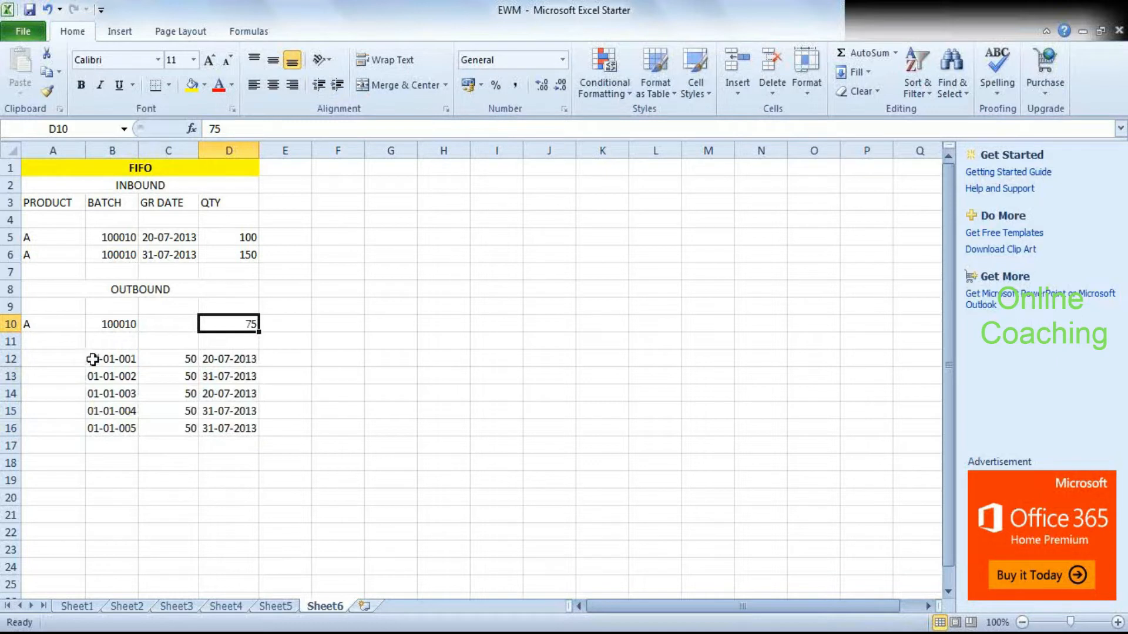
left_click_drag(91, 358, 237, 435)
left_click(288, 459)
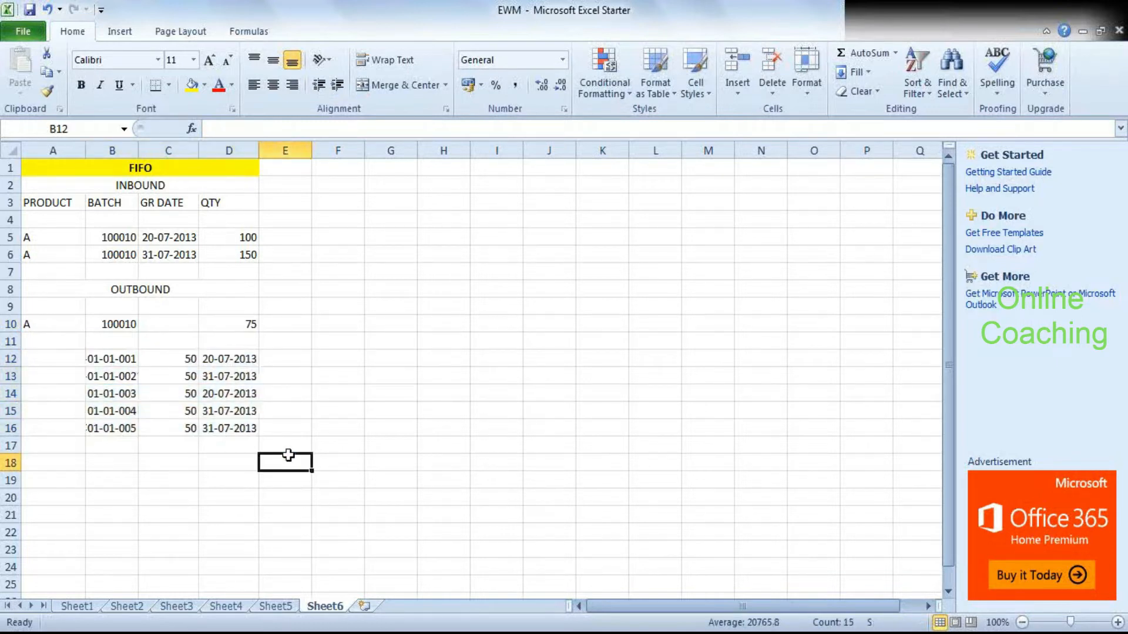
Copy the bin stock table B12:D16 and paste it starting at B18.
left_click(122, 359)
left_click_drag(122, 359, 244, 427)
key("ctrl+c")
left_click(103, 464)
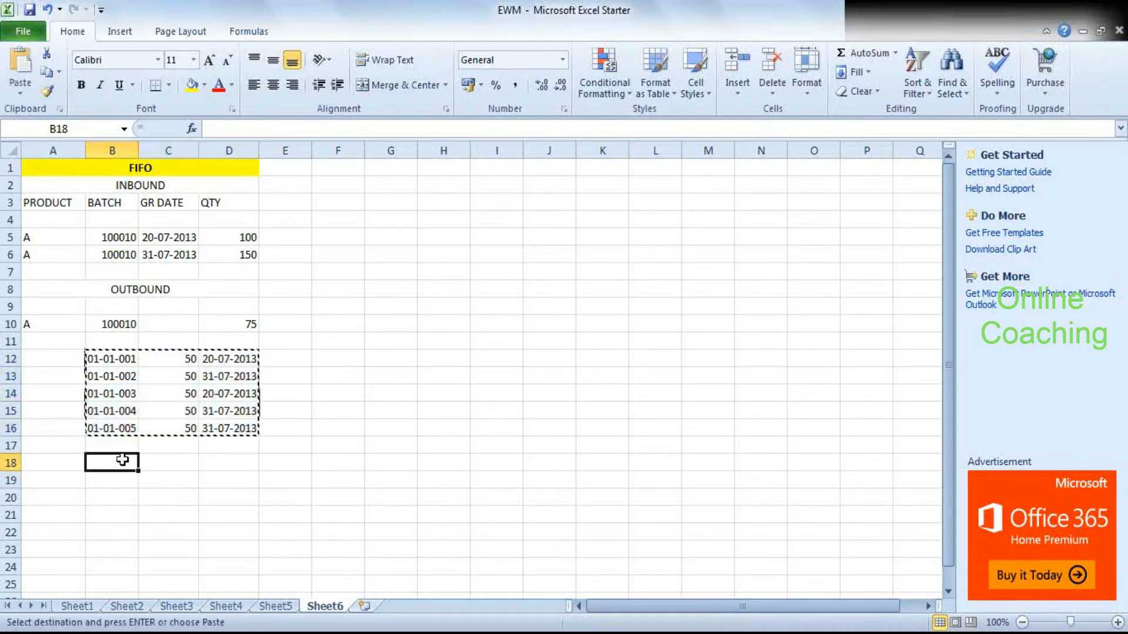
key("ctrl+v")
Select the goods receipt dates in D18:D22 and look for a command to sort them.
left_click(229, 481)
left_click_drag(211, 463, 246, 542)
left_click(247, 544)
left_click_drag(239, 461, 245, 532)
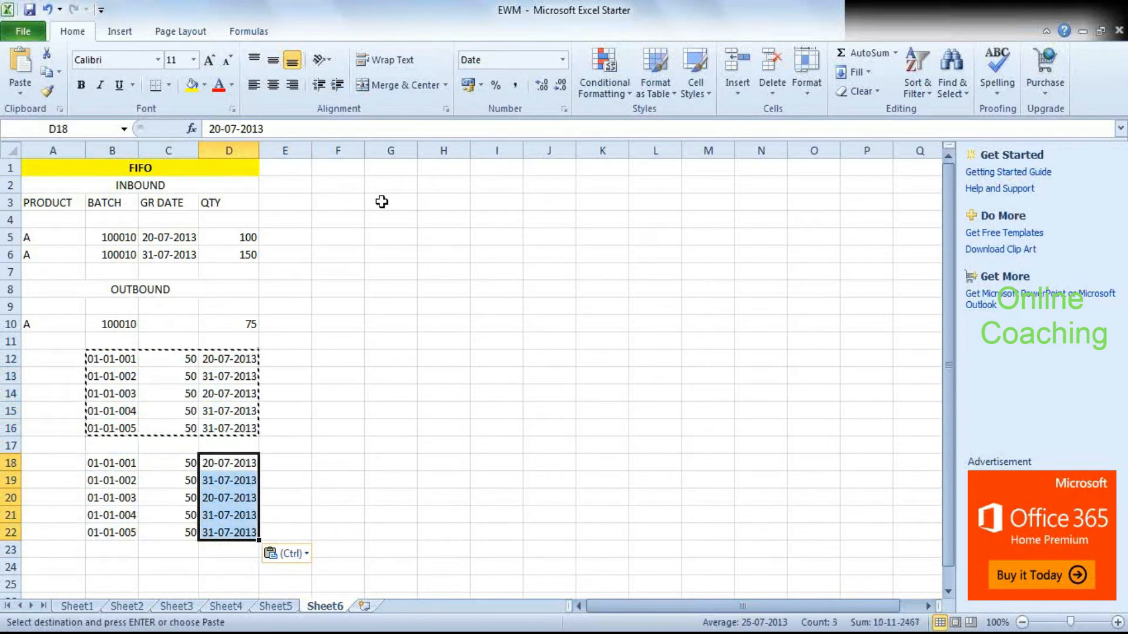
left_click(119, 31)
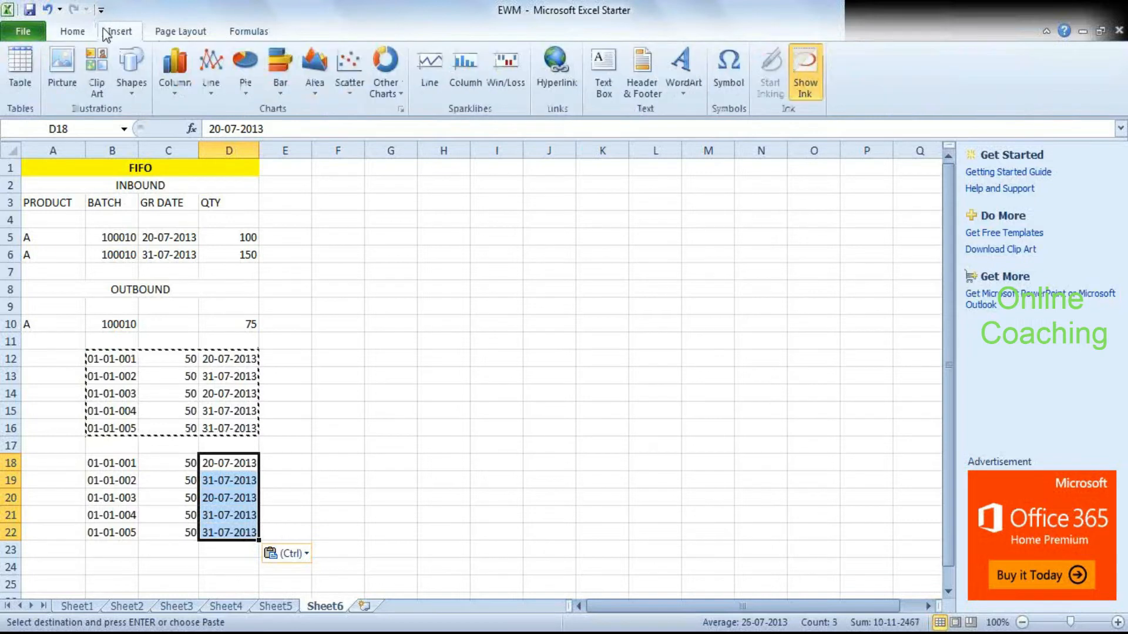
left_click(187, 31)
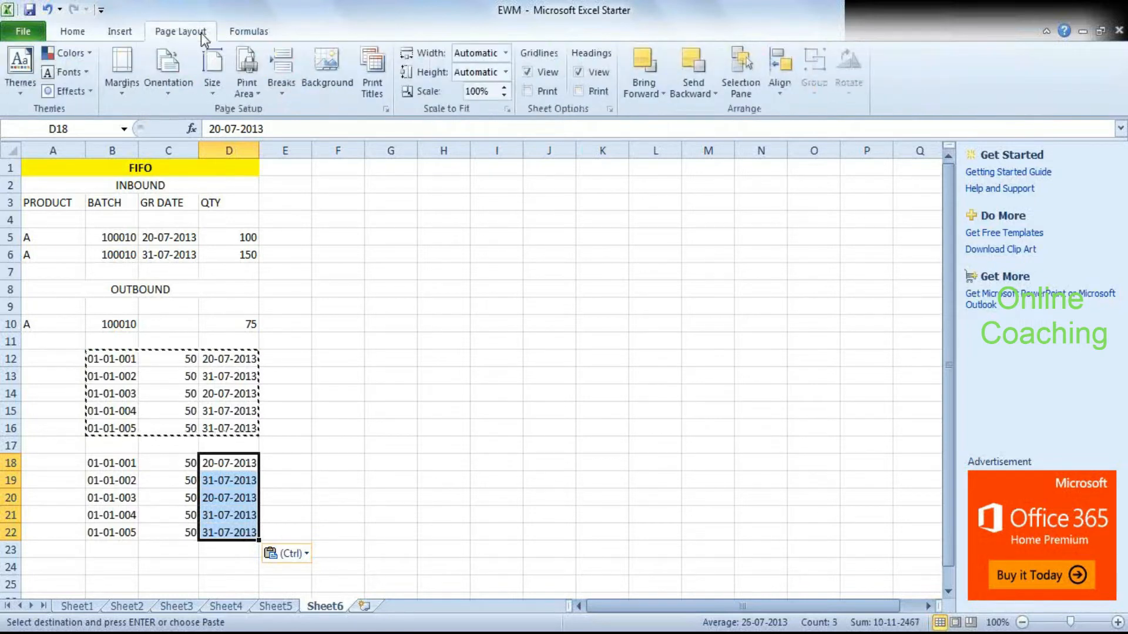
left_click(247, 32)
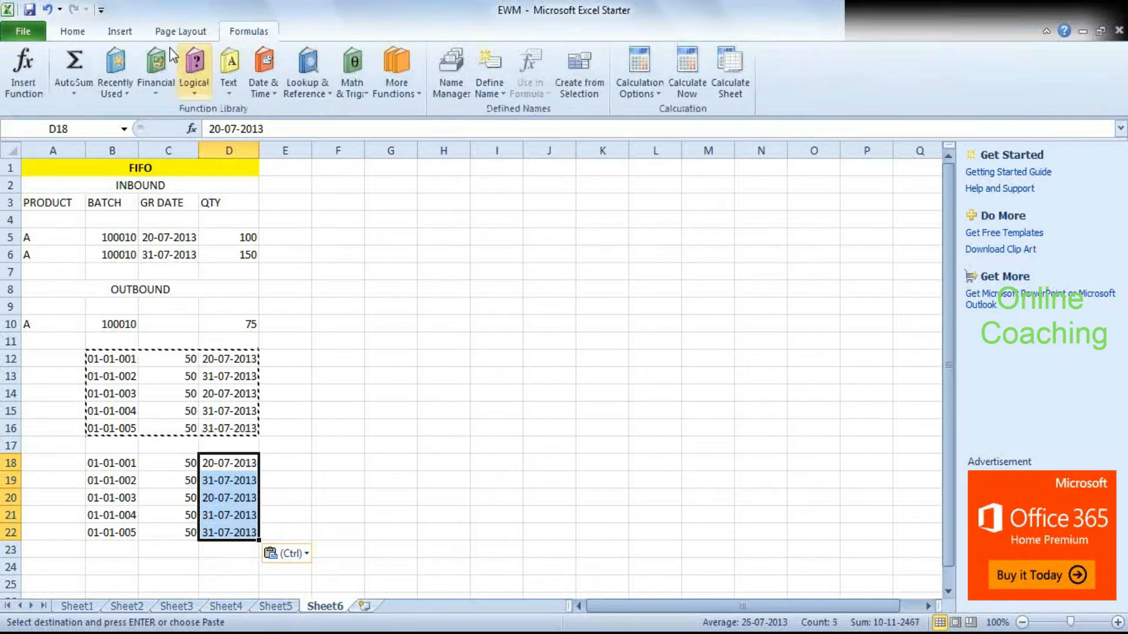
left_click(91, 35)
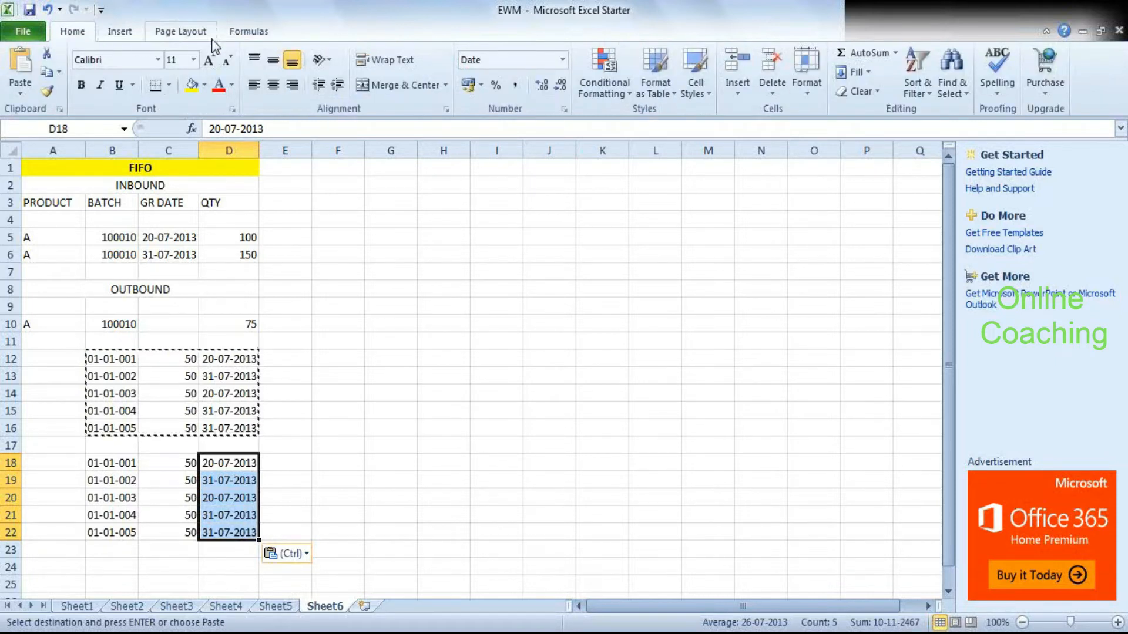
right_click(291, 33)
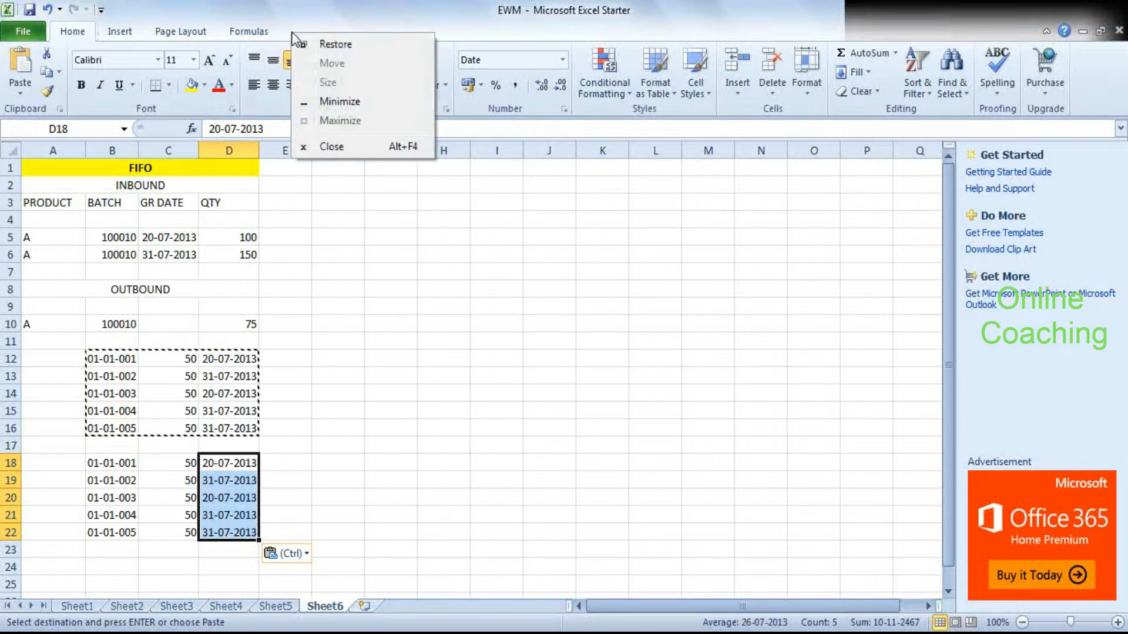
left_click(313, 6)
right_click(102, 106)
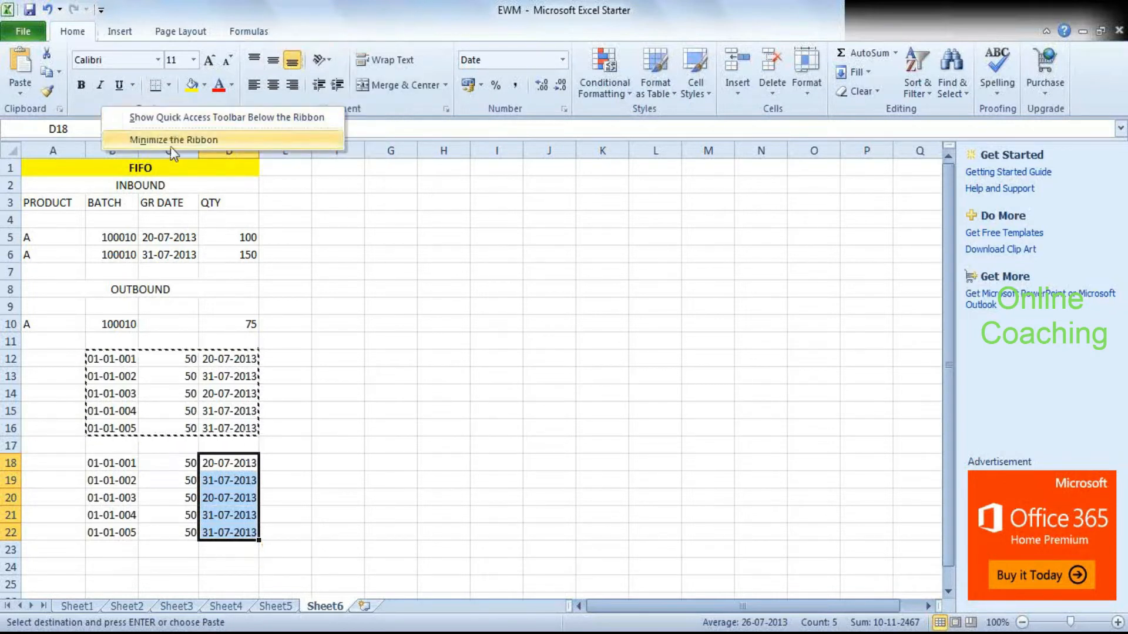
left_click(407, 5)
left_click(101, 10)
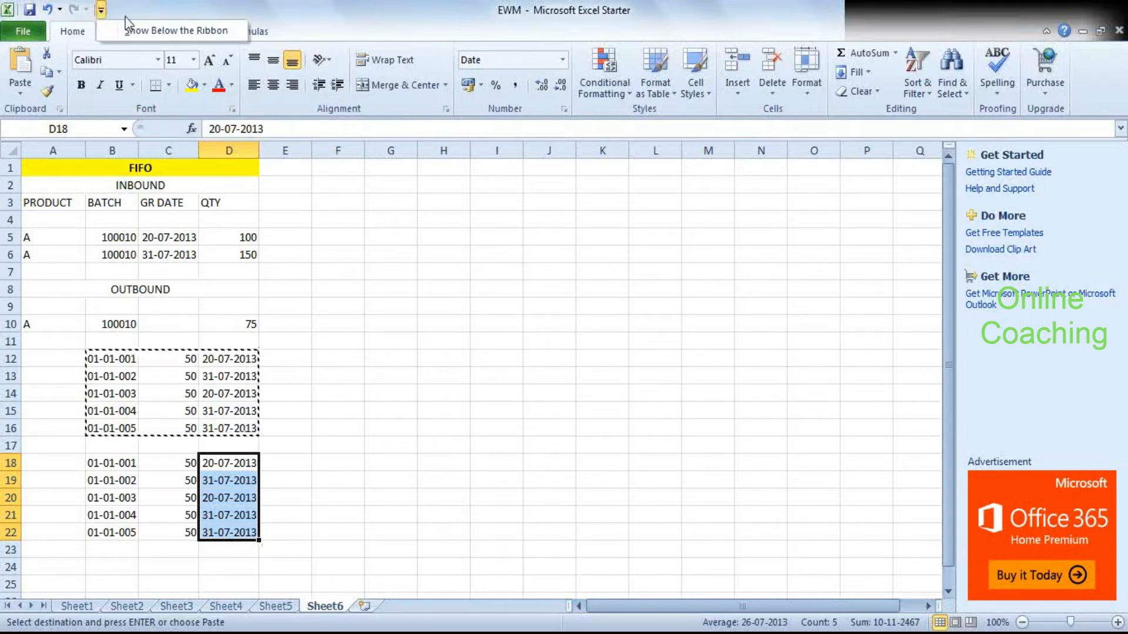
left_click(399, 32)
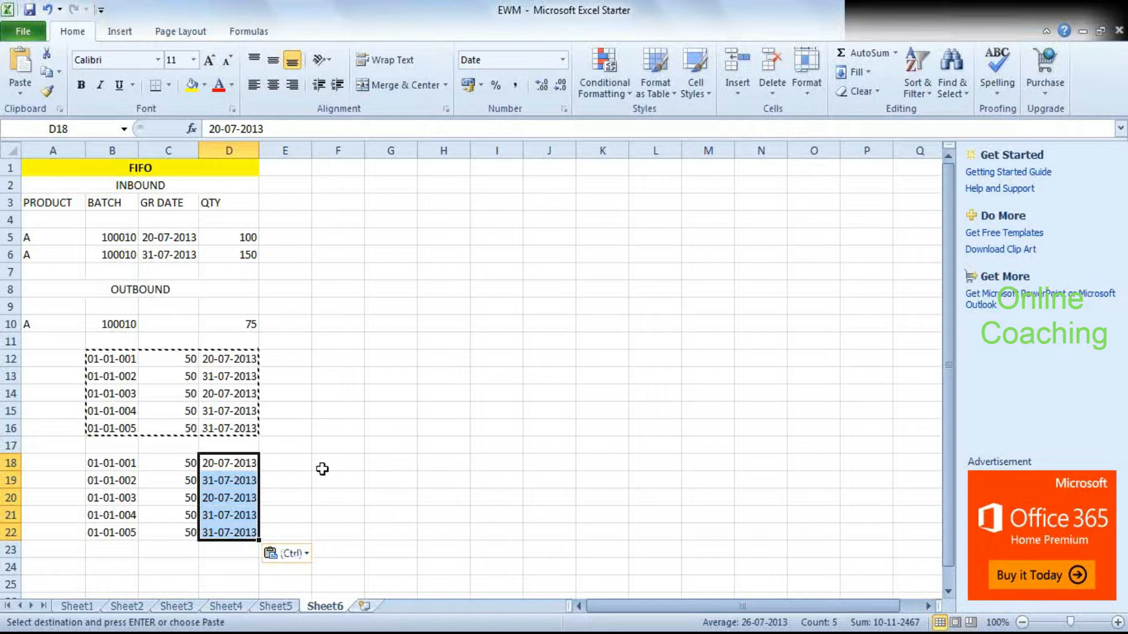
left_click(285, 463)
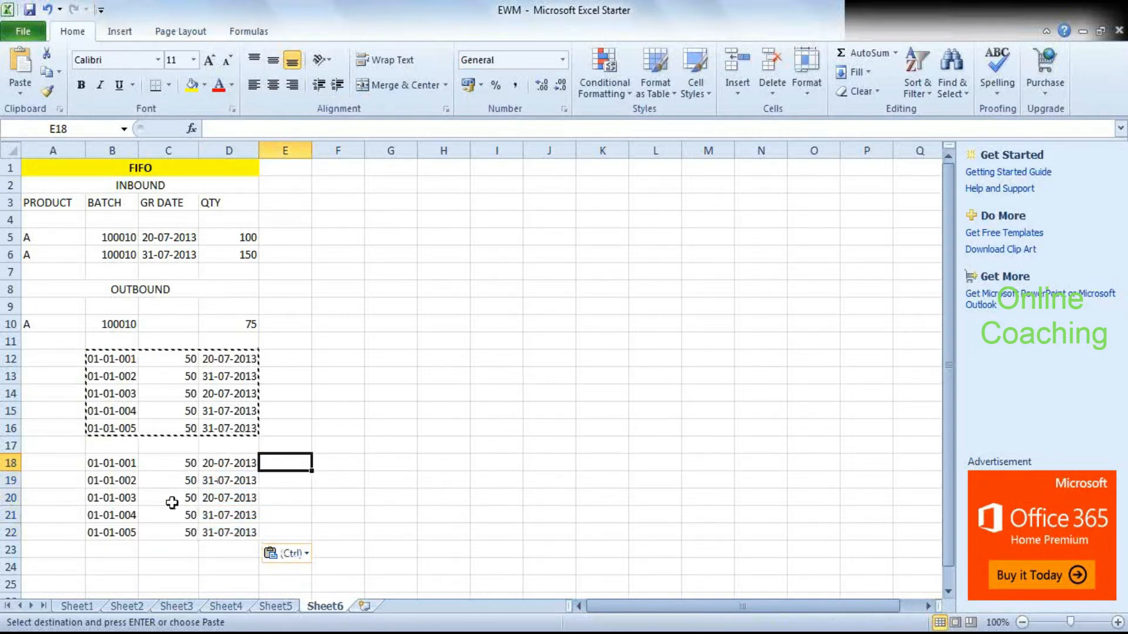
left_click_drag(106, 498, 257, 498)
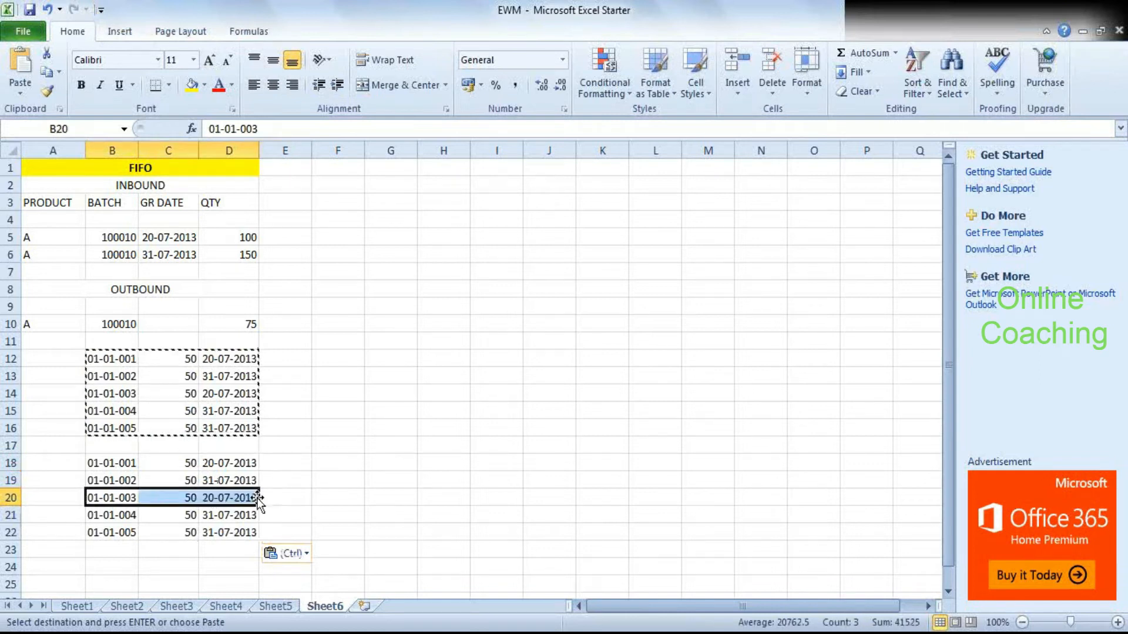
key("ctrl")
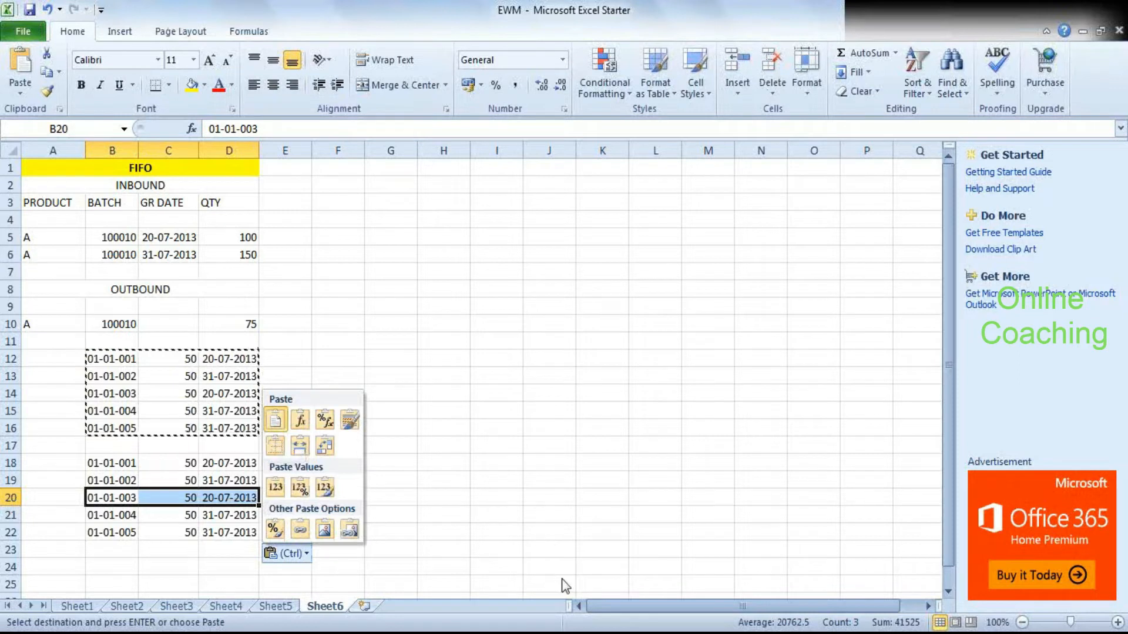
left_click(647, 605)
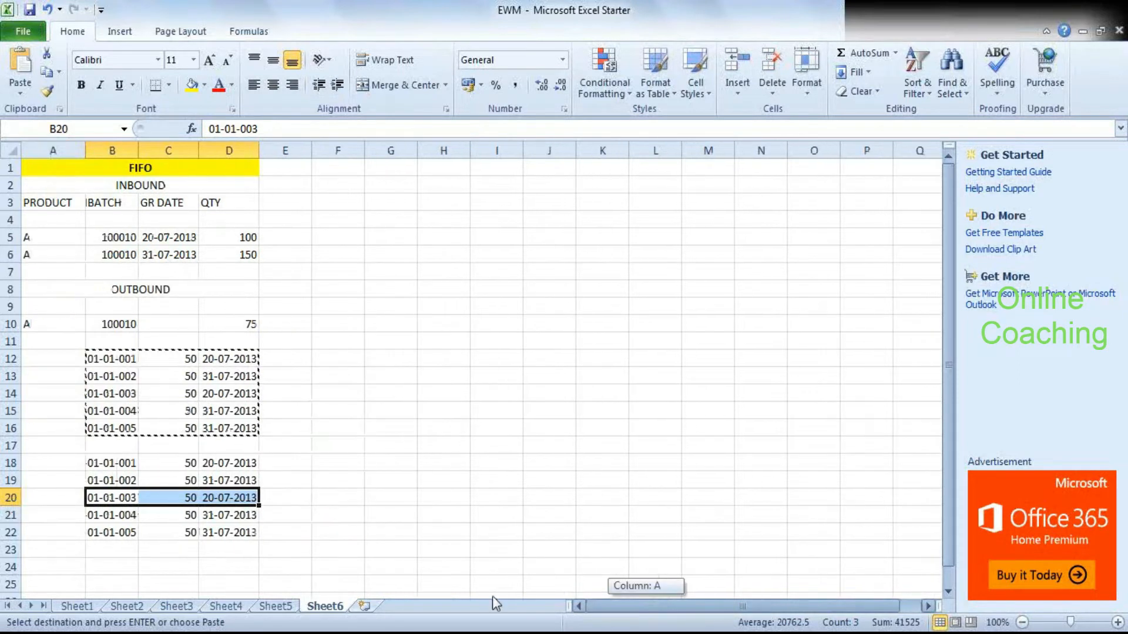
left_click(112, 33)
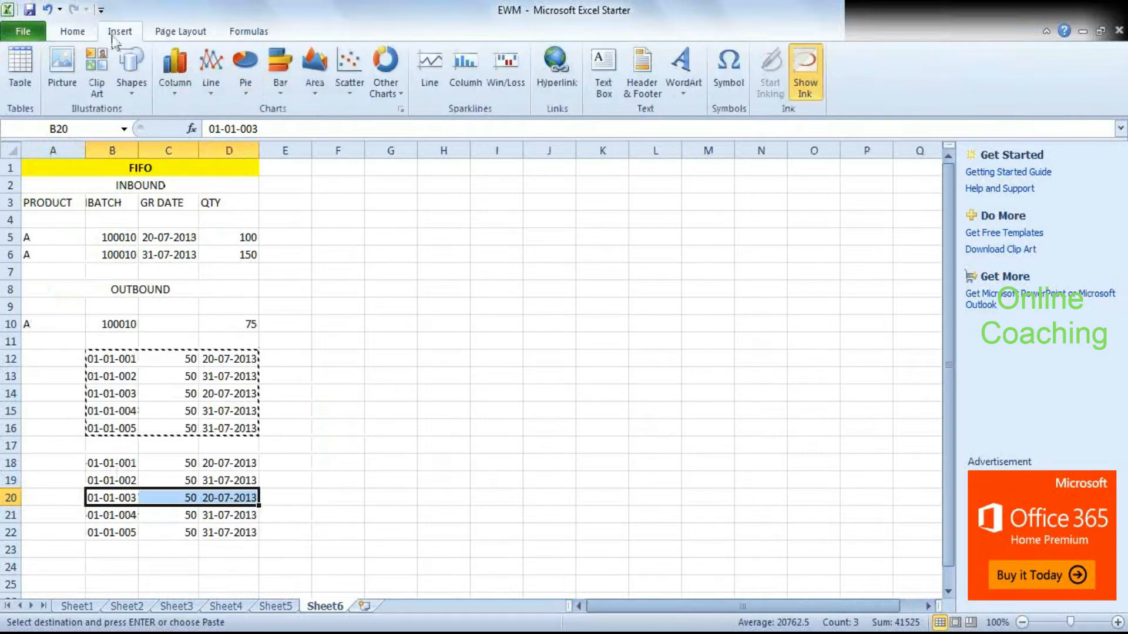
left_click(72, 32)
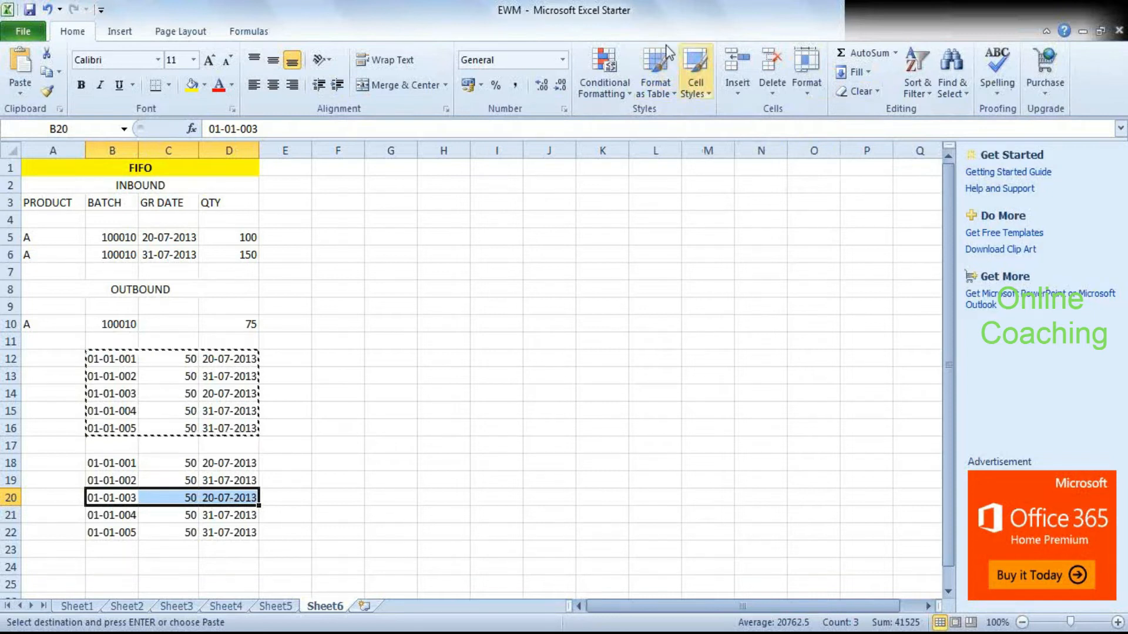
Restore the maximized Excel window to a smaller size and reposition it over the SAP screen.
double_click(676, 7)
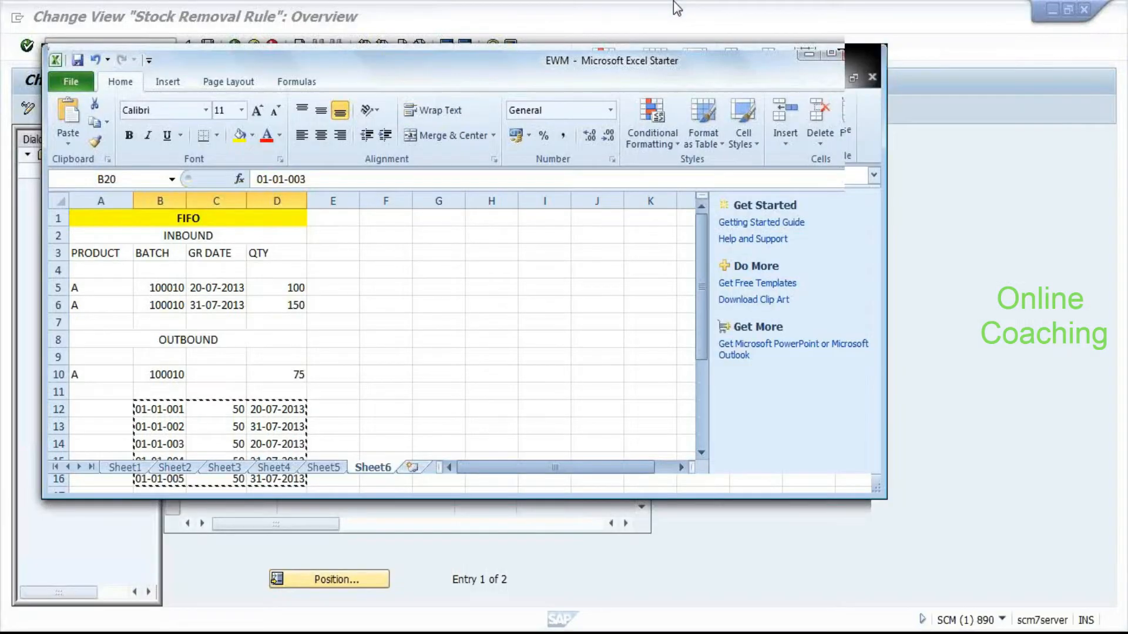
left_click_drag(635, 76, 561, 76)
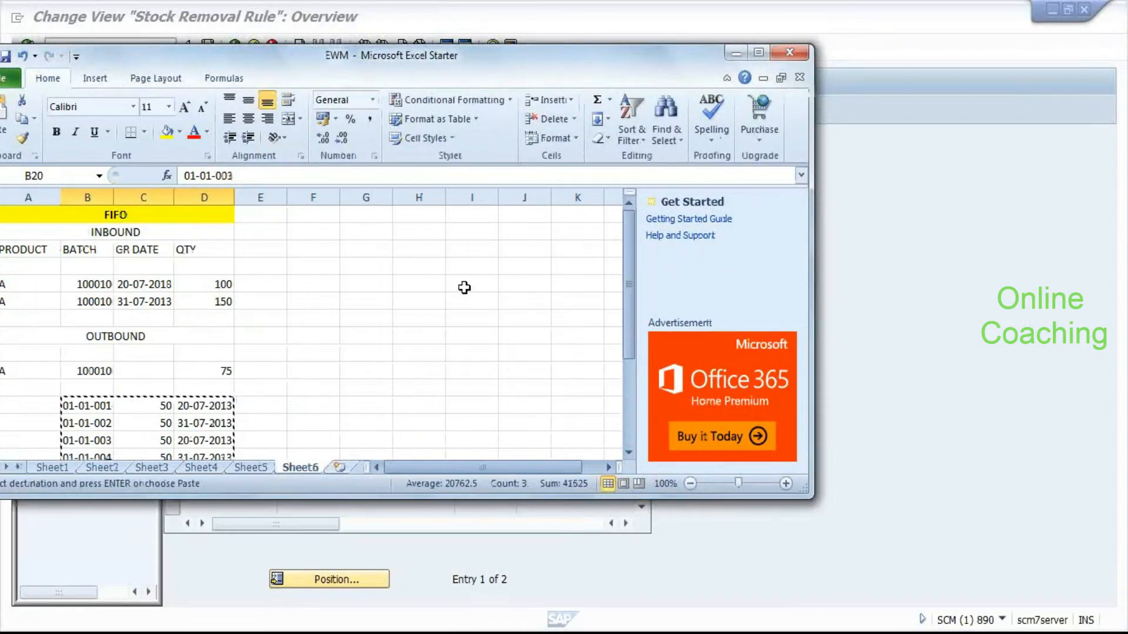
double_click(365, 370)
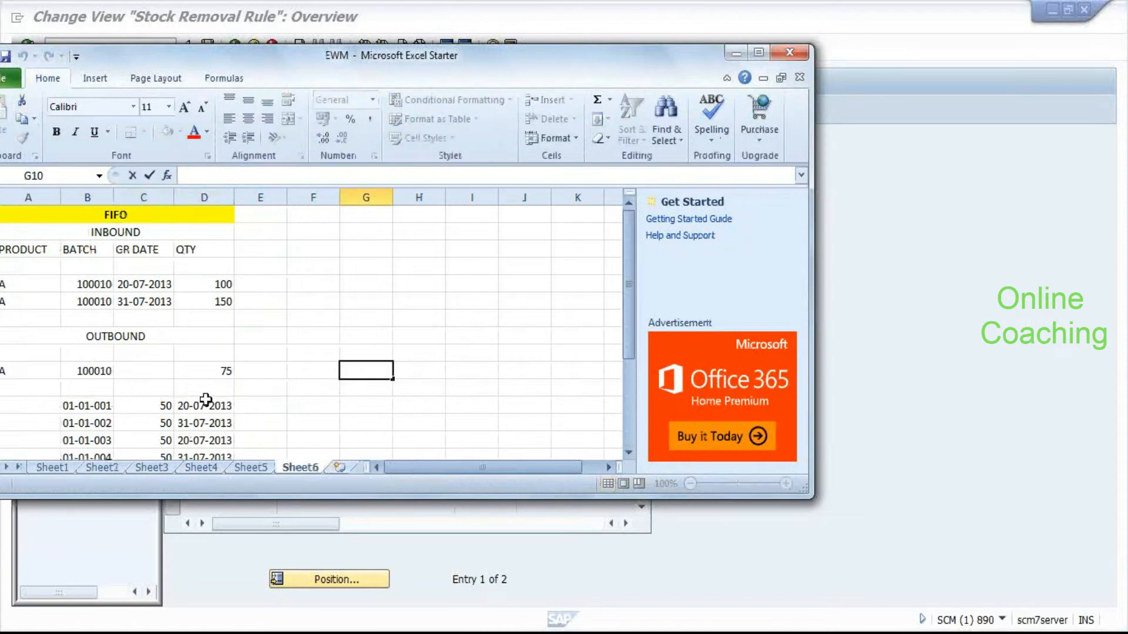
left_click_drag(206, 399, 204, 405)
Try to sort only the goods receipt dates in D18:D22 by column D, Oldest to Newest.
scroll(204, 404, "down", 1)
left_click(320, 390)
scroll(335, 418, "down", 2)
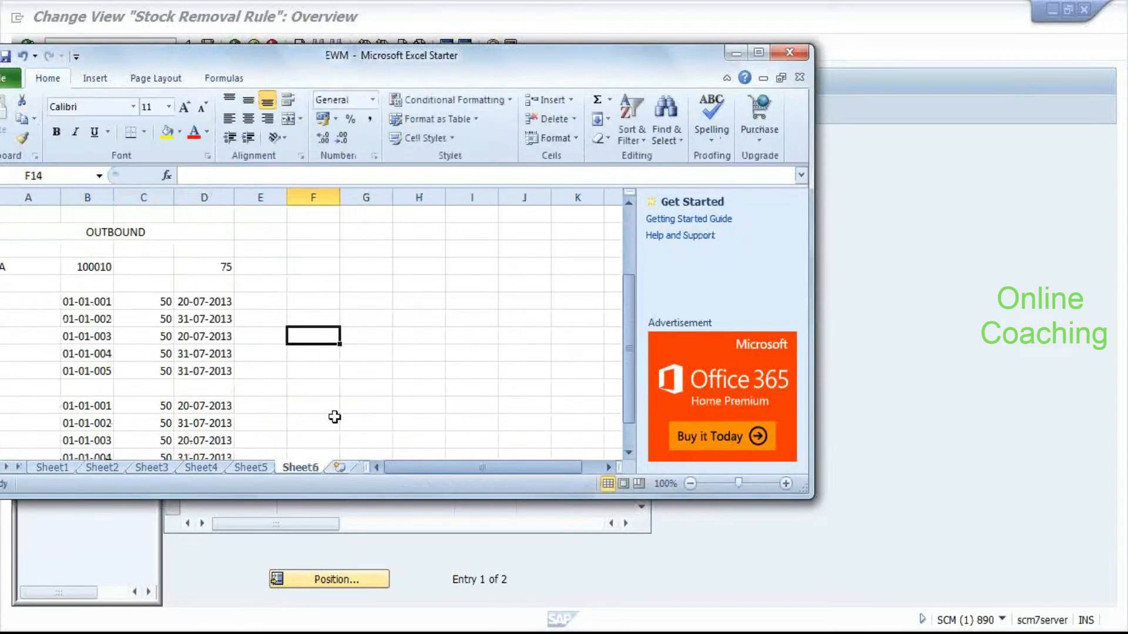
left_click_drag(204, 353, 205, 423)
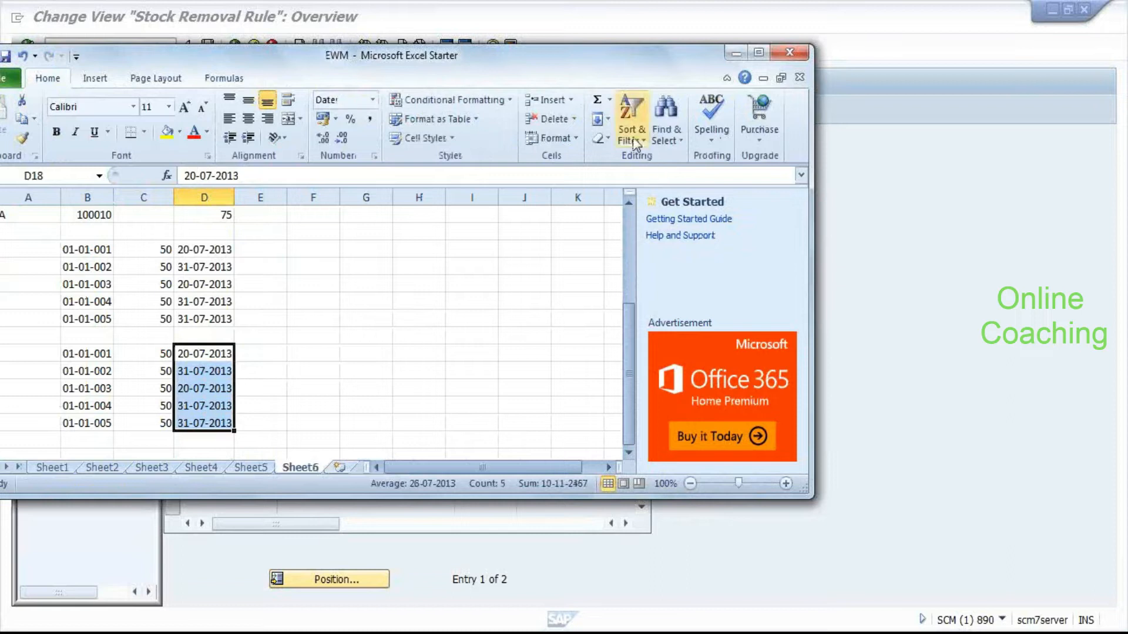
left_click(646, 142)
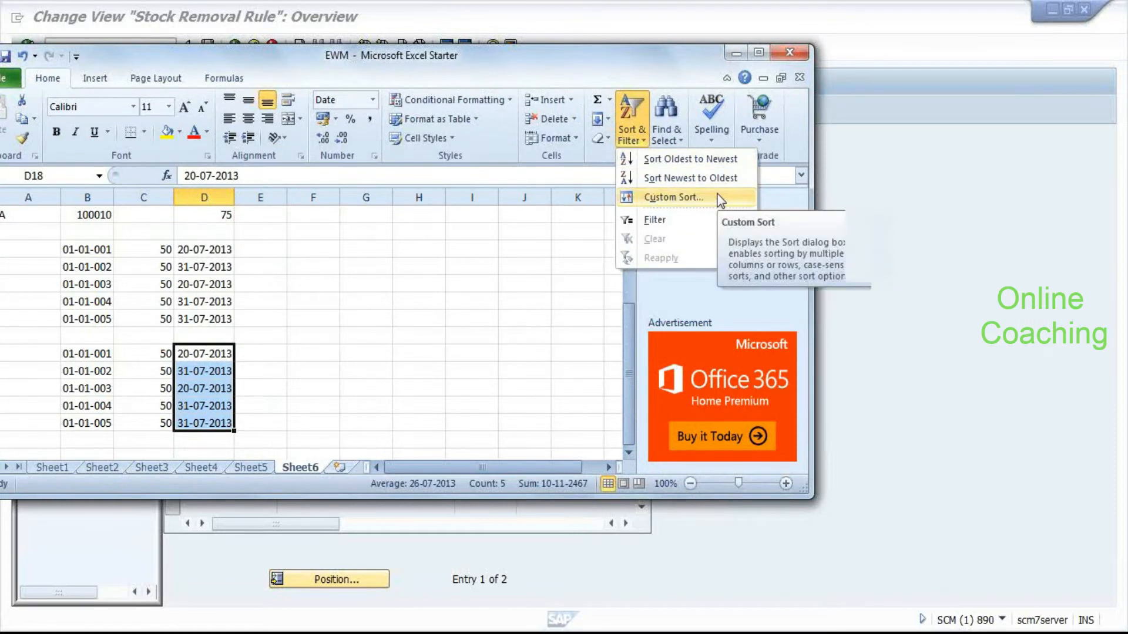
left_click(673, 197)
left_click(309, 501)
left_click(432, 531)
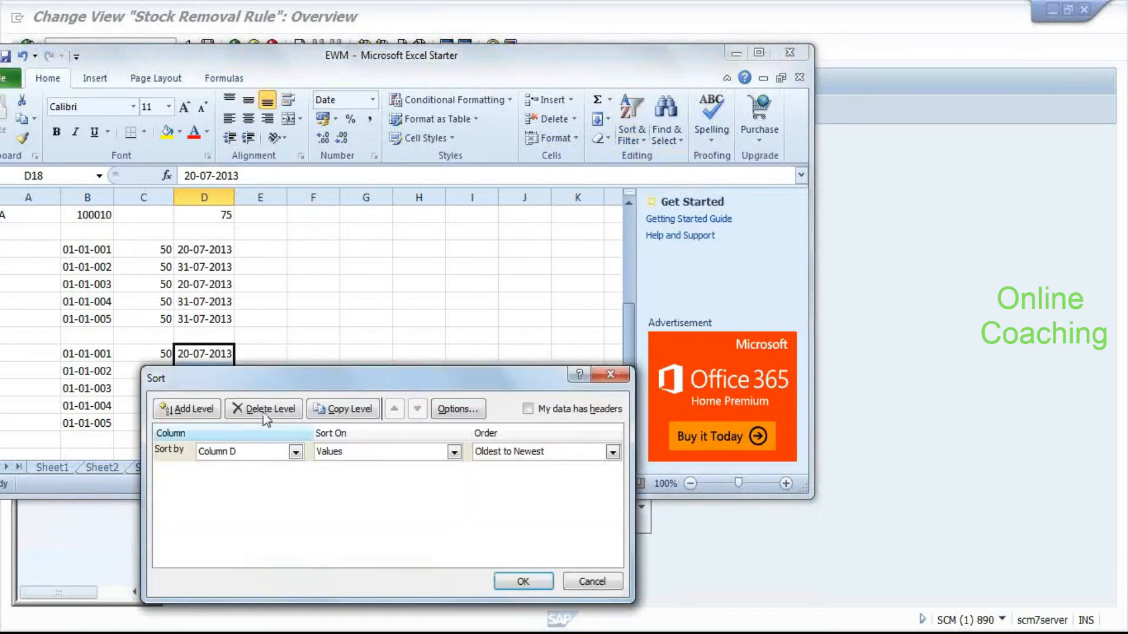
left_click_drag(349, 372, 458, 437)
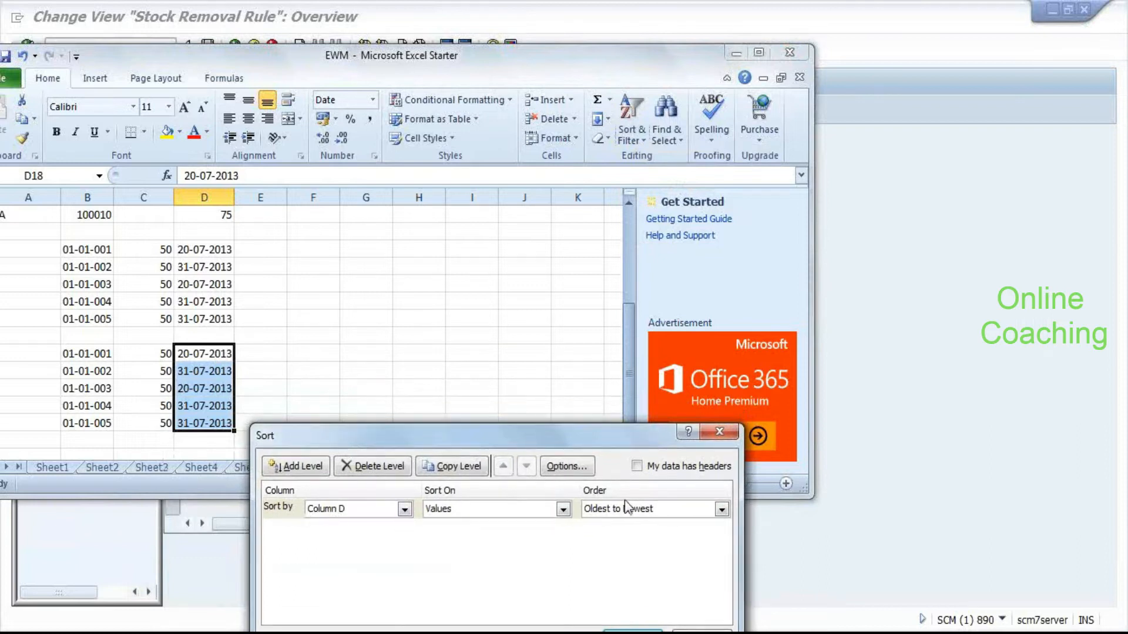
left_click_drag(597, 443, 590, 286)
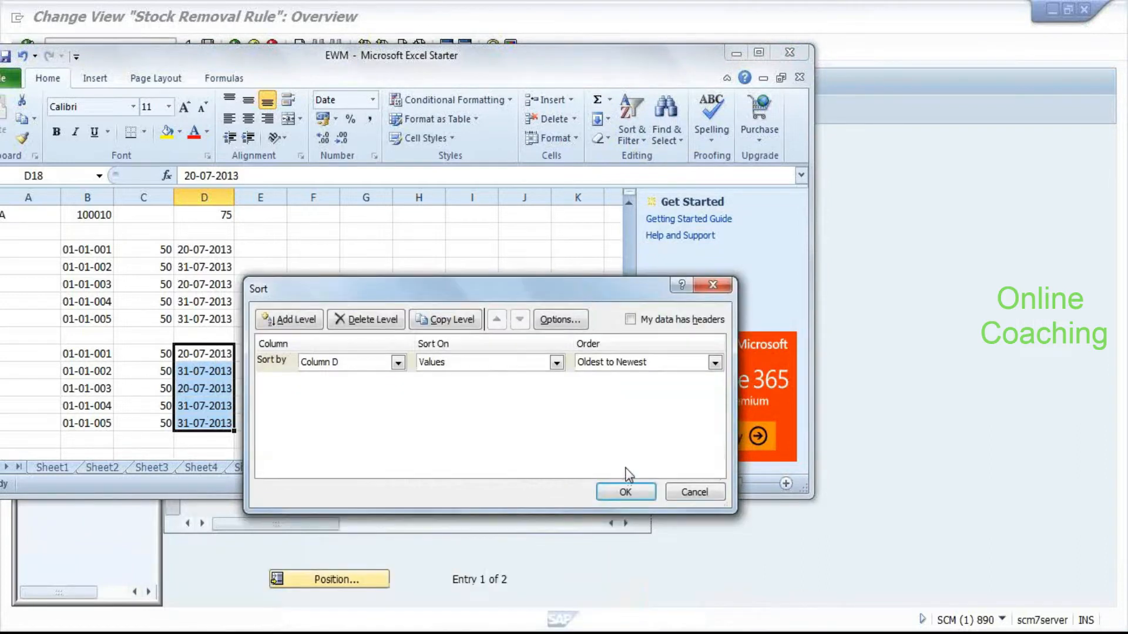
left_click(620, 493)
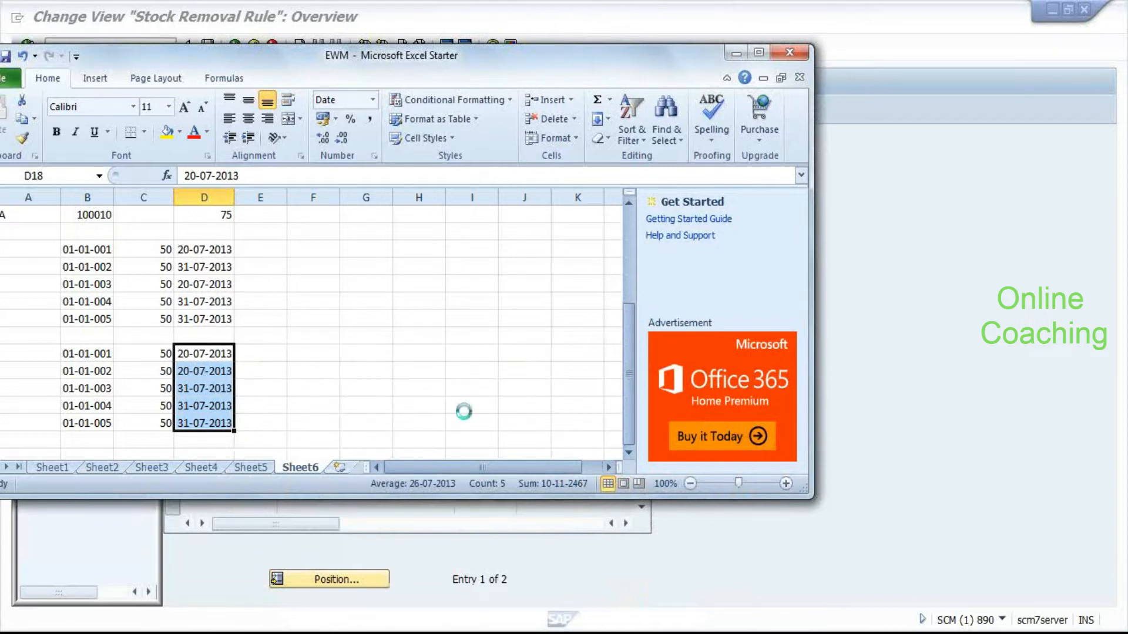
Sort the whole copied bin stock table B18:D22 by Column D on values, in Oldest to Newest order.
left_click_drag(97, 352, 220, 424)
left_click(647, 140)
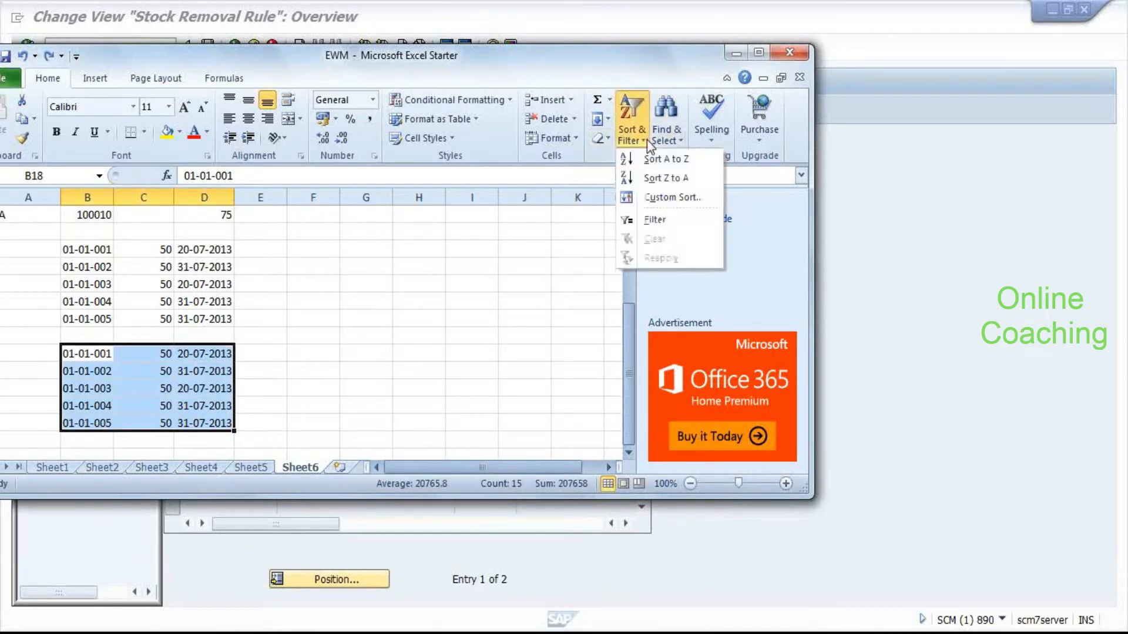
left_click(671, 198)
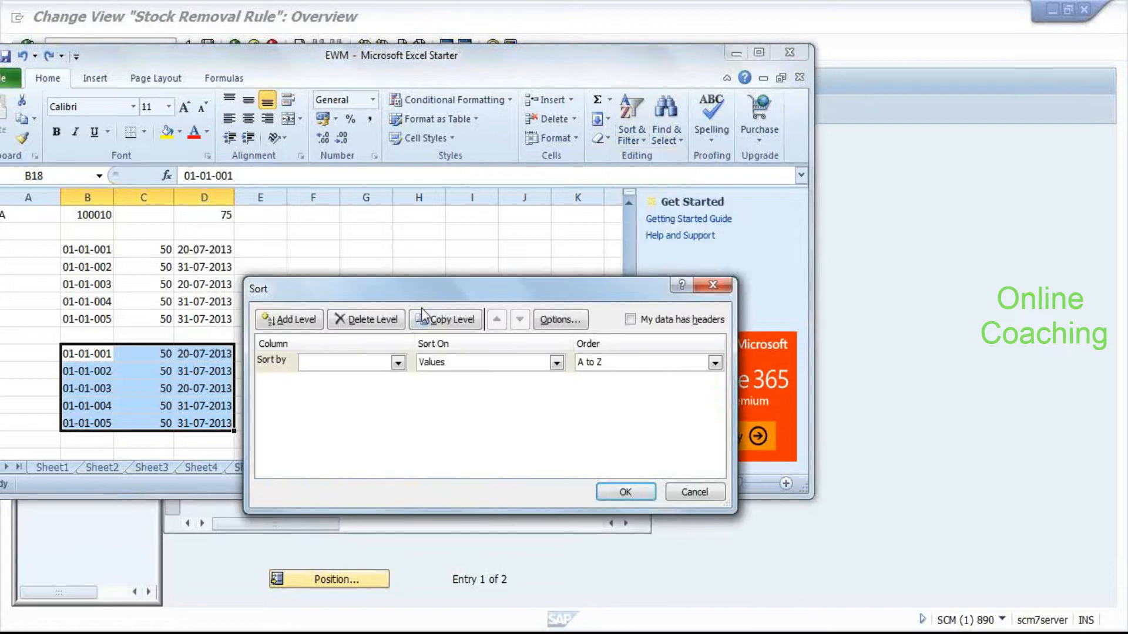
left_click(399, 362)
left_click(351, 401)
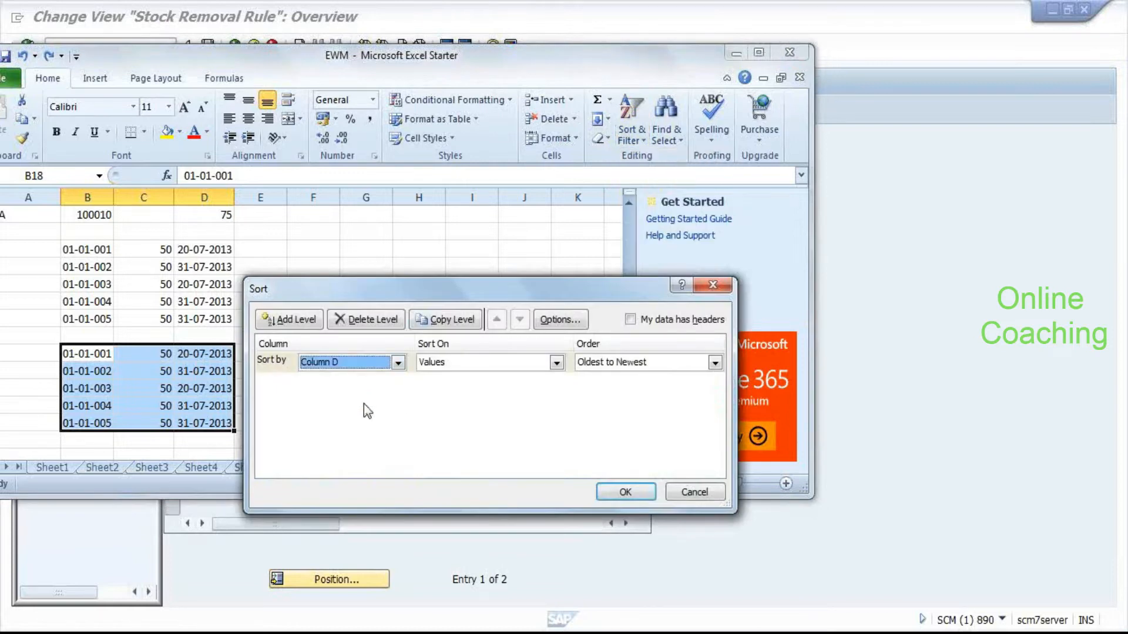
left_click(625, 492)
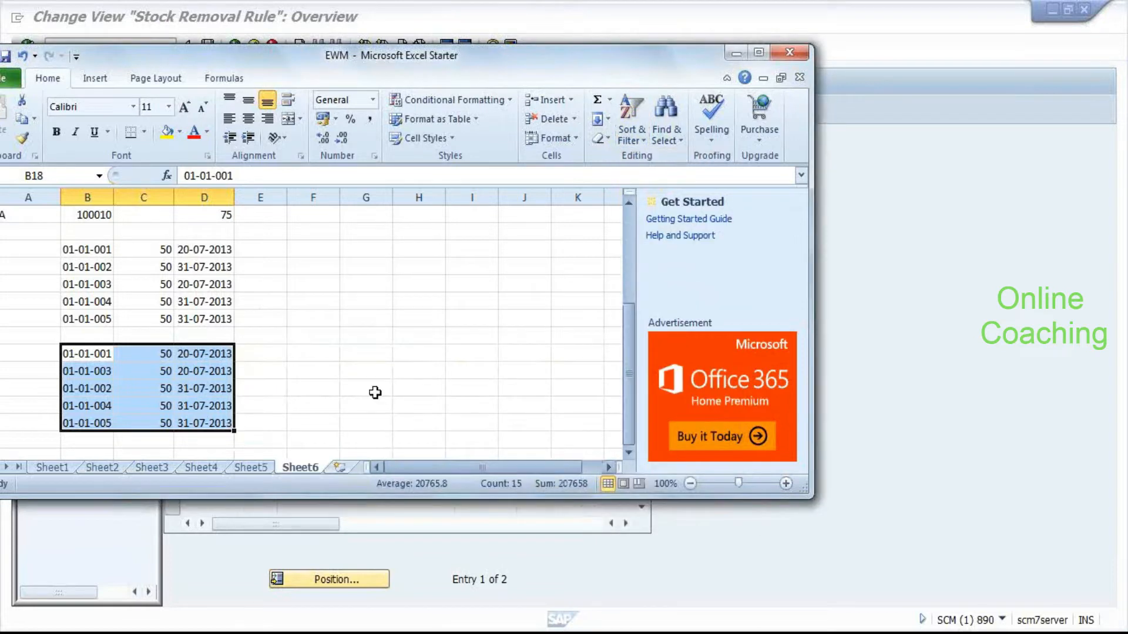
Examine the order of the bins and goods receipt dates in the sorted table B18:D22.
left_click(370, 352)
left_click_drag(78, 372, 211, 404)
left_click(203, 426)
left_click(211, 404)
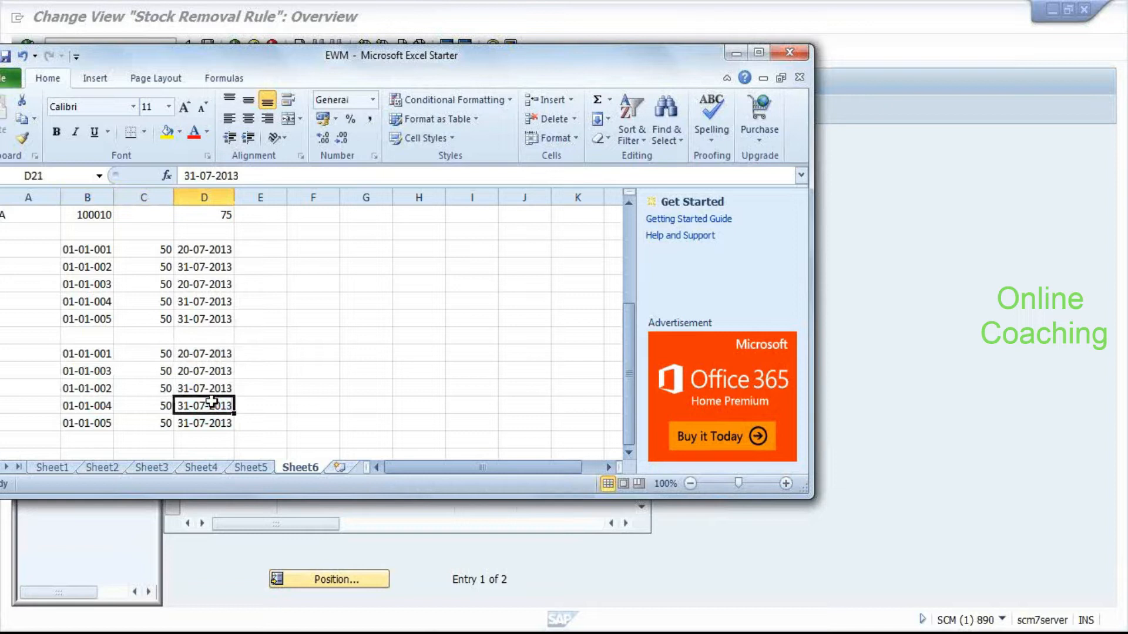
left_click_drag(218, 354, 101, 428)
left_click(205, 389)
left_click(88, 355)
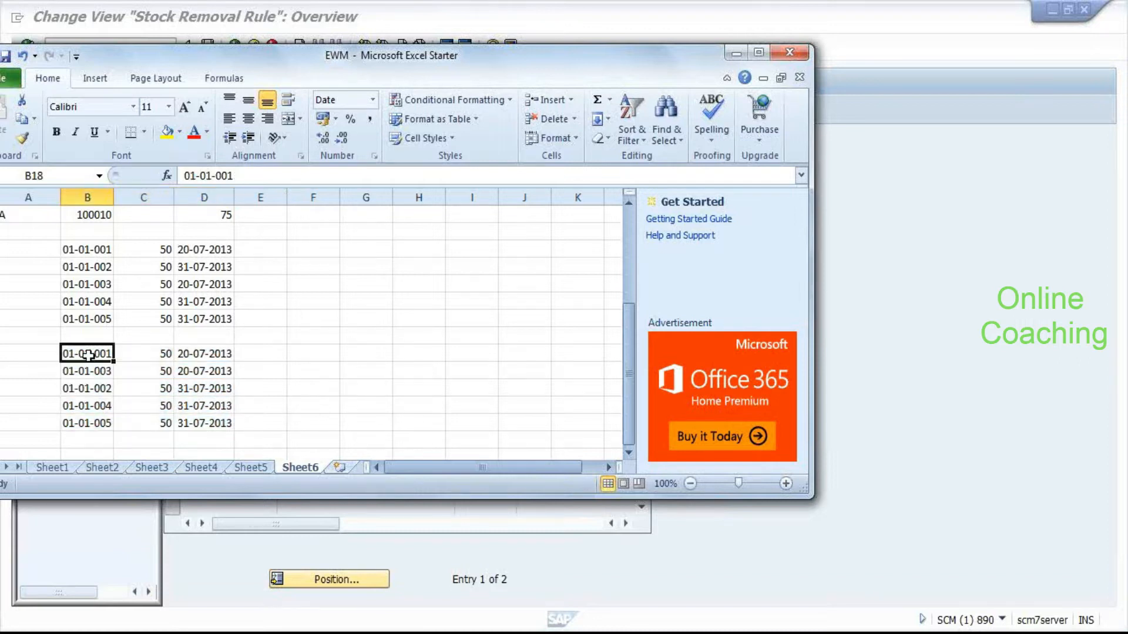
left_click(90, 371)
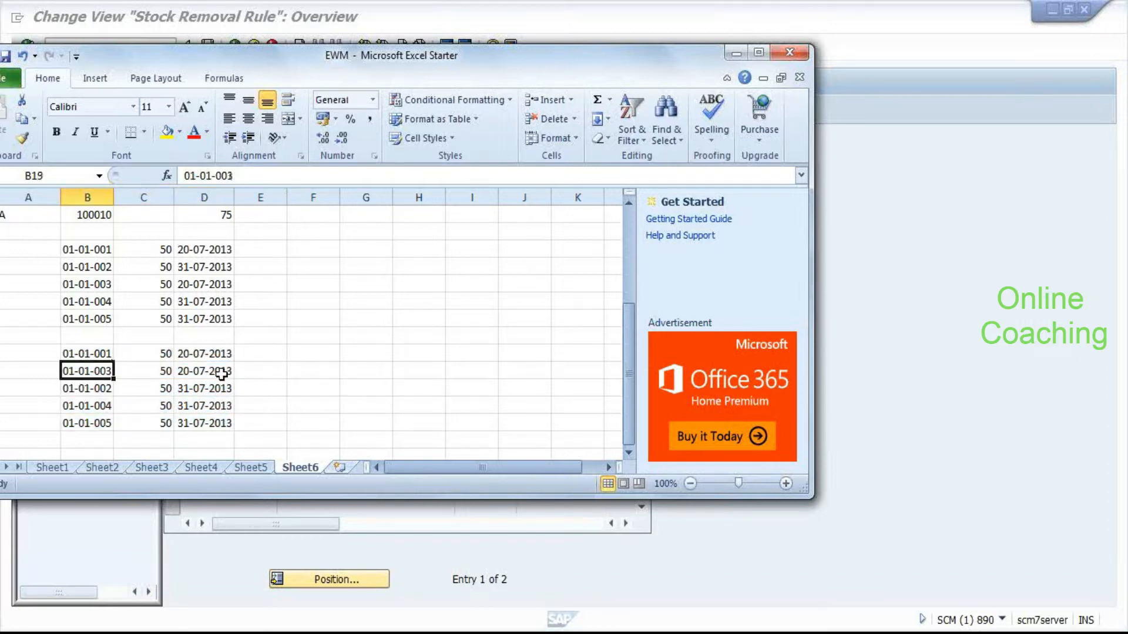
Compare the quantities of the older and newer stock in the sorted table, and maximize the Excel window.
left_click(167, 356)
left_click_drag(166, 357, 208, 368)
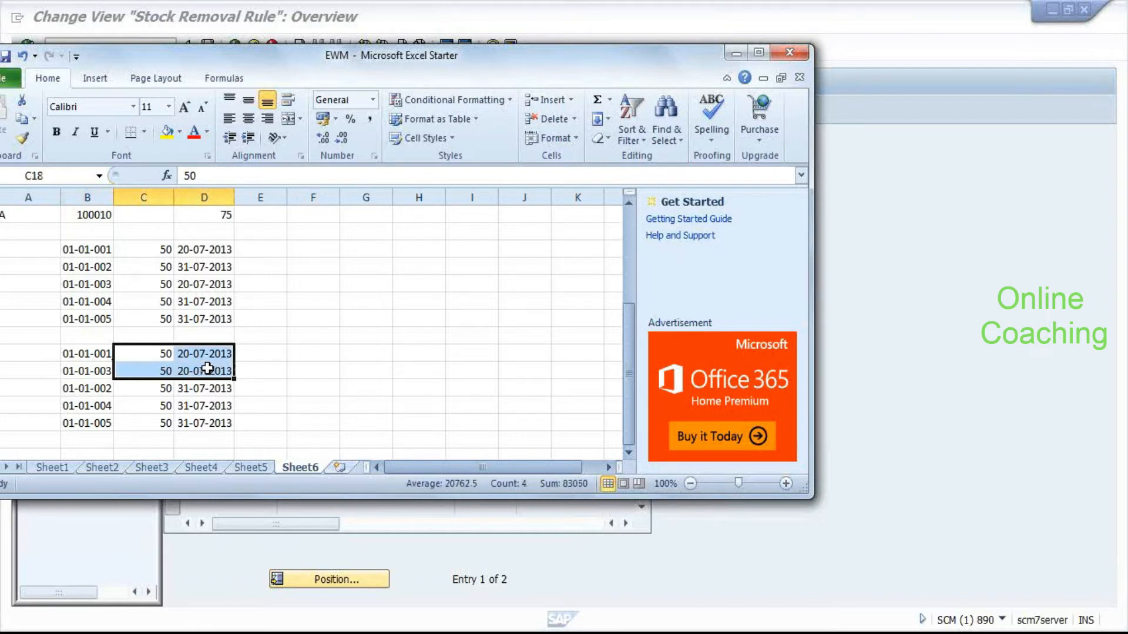
left_click_drag(82, 387, 194, 402)
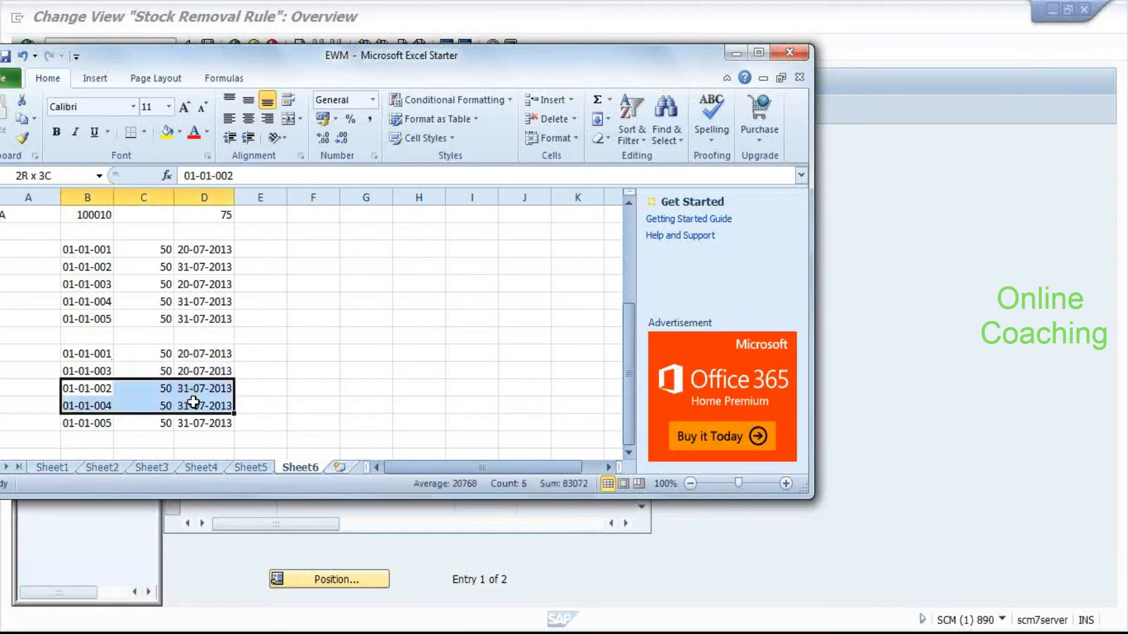
left_click_drag(198, 411, 206, 422)
left_click(376, 438)
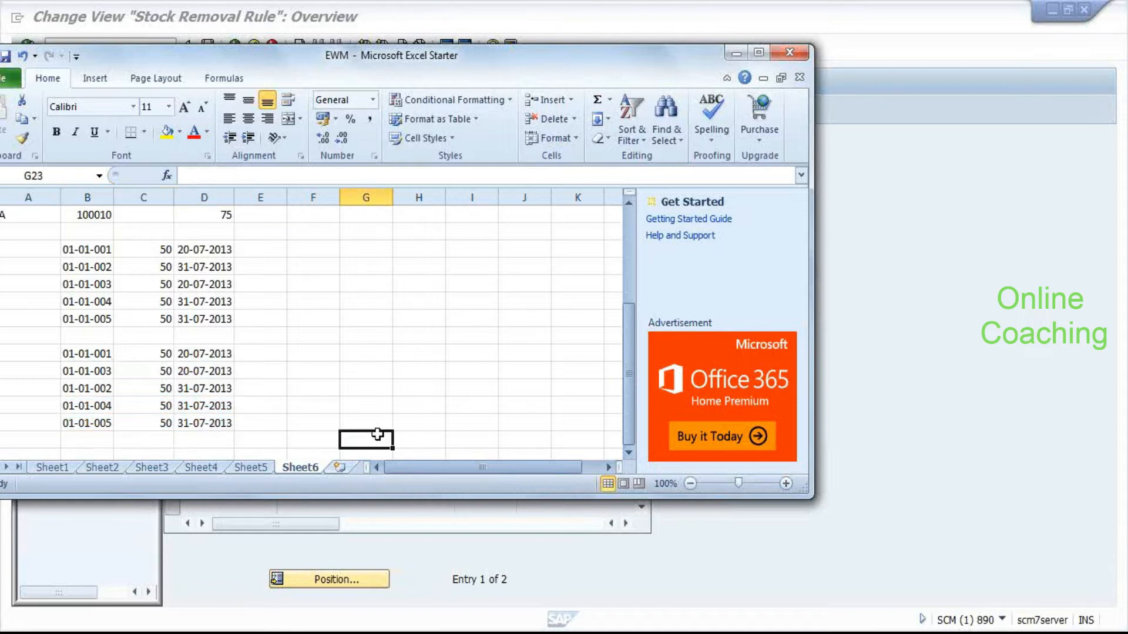
left_click(139, 360)
left_click(158, 371)
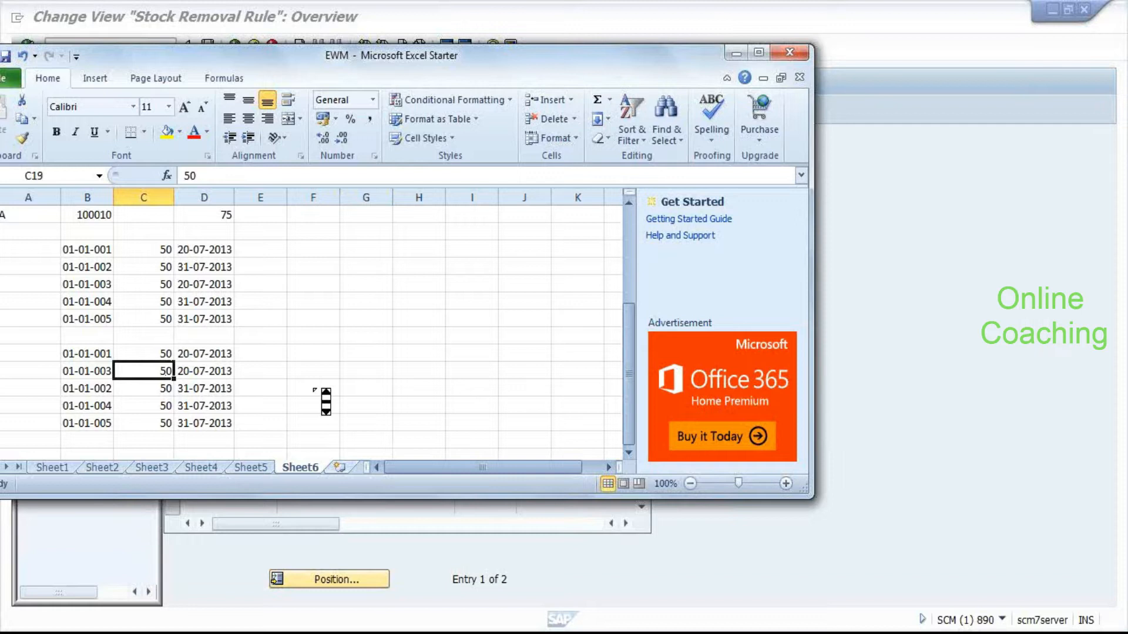
scroll(314, 390, "up", 3)
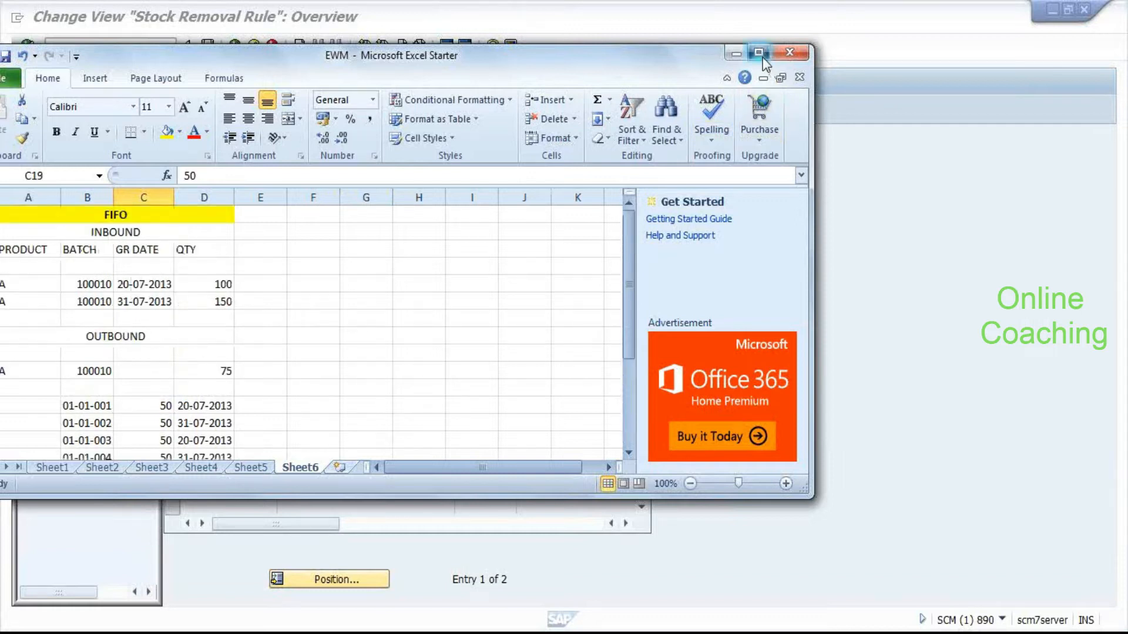
left_click(761, 56)
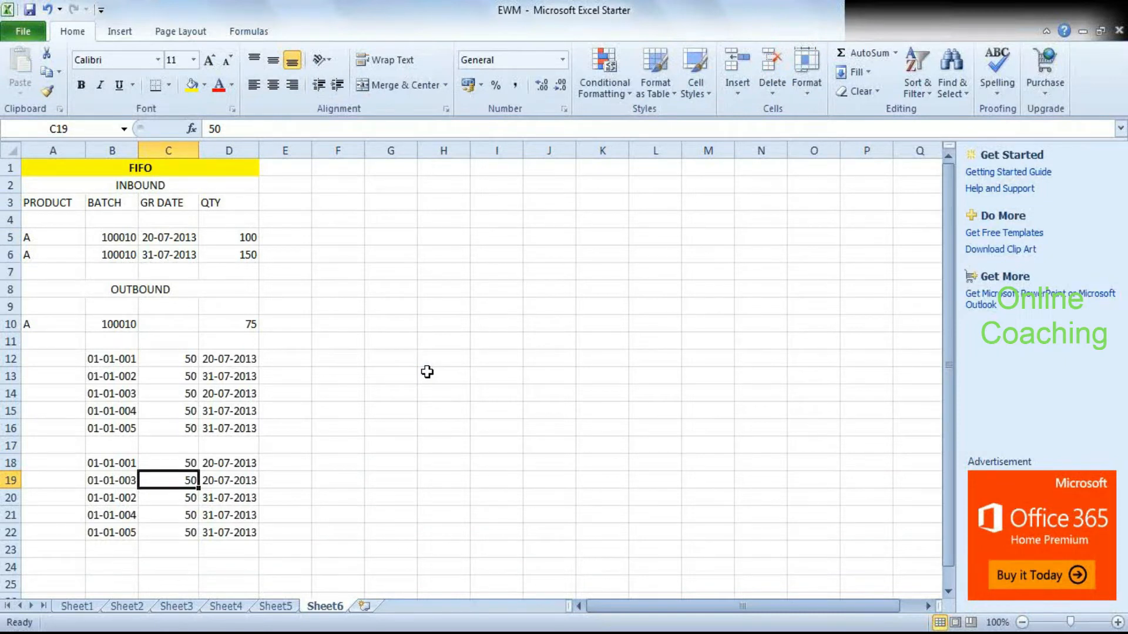
Switch to SAP, leave the stock removal rules and select Specify Storage Type Search Sequence in the implementation guide.
key("alt+Tab")
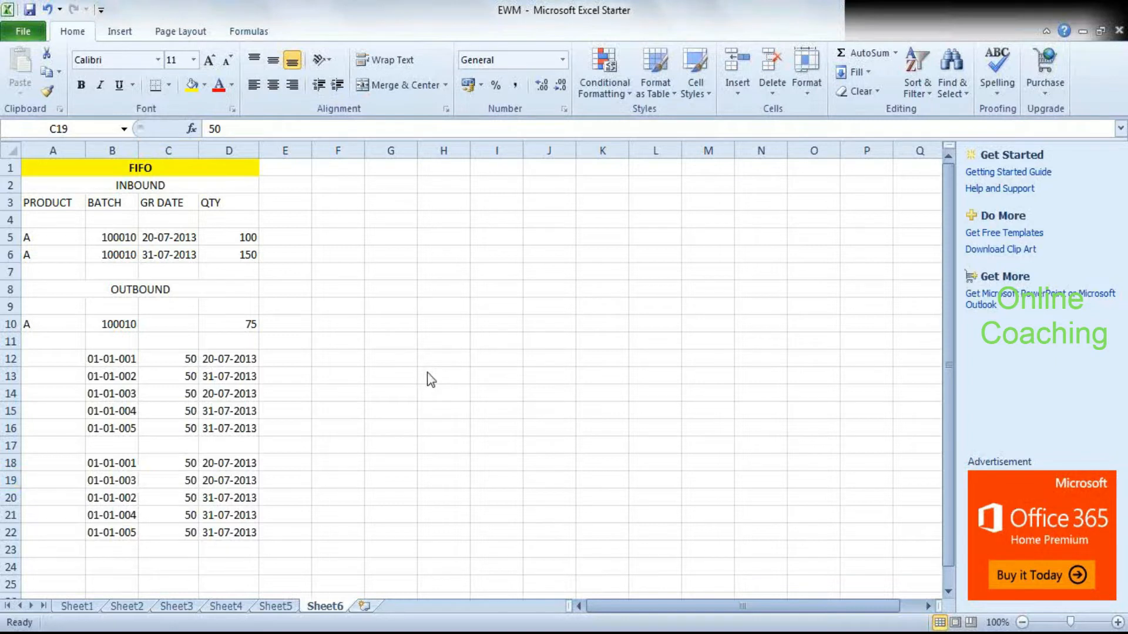
key("alt+Tab")
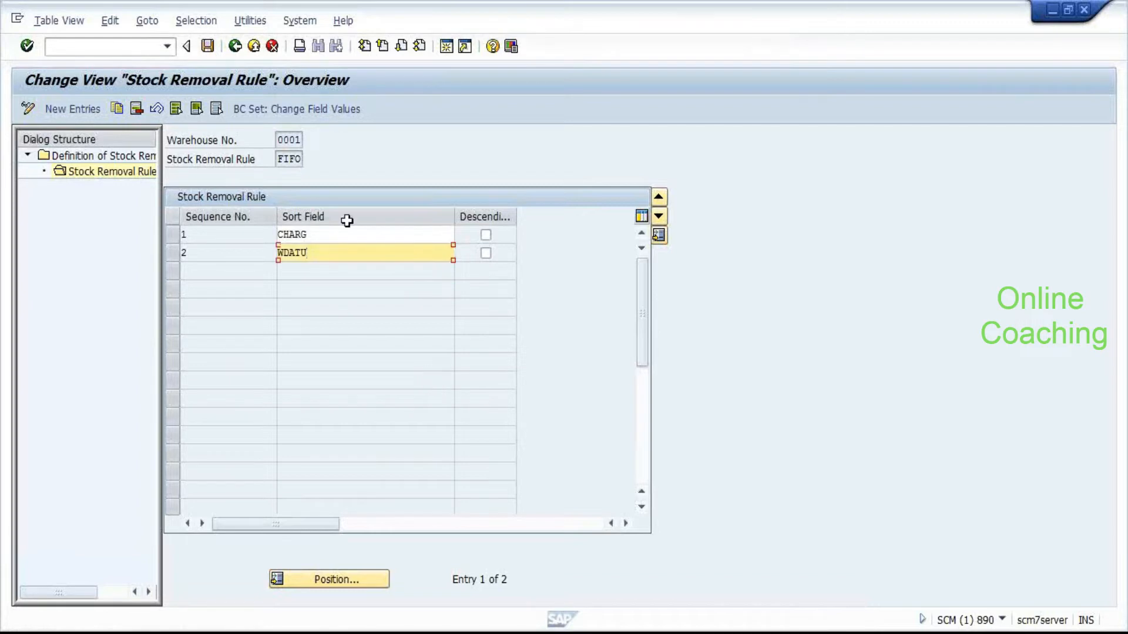
left_click(234, 47)
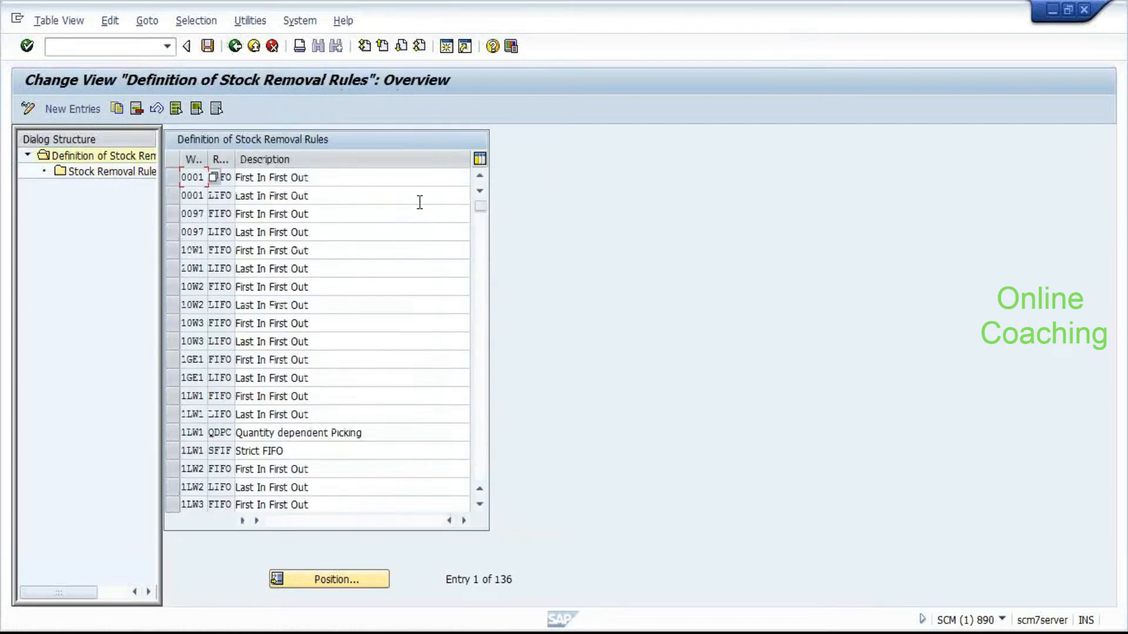
left_click(234, 47)
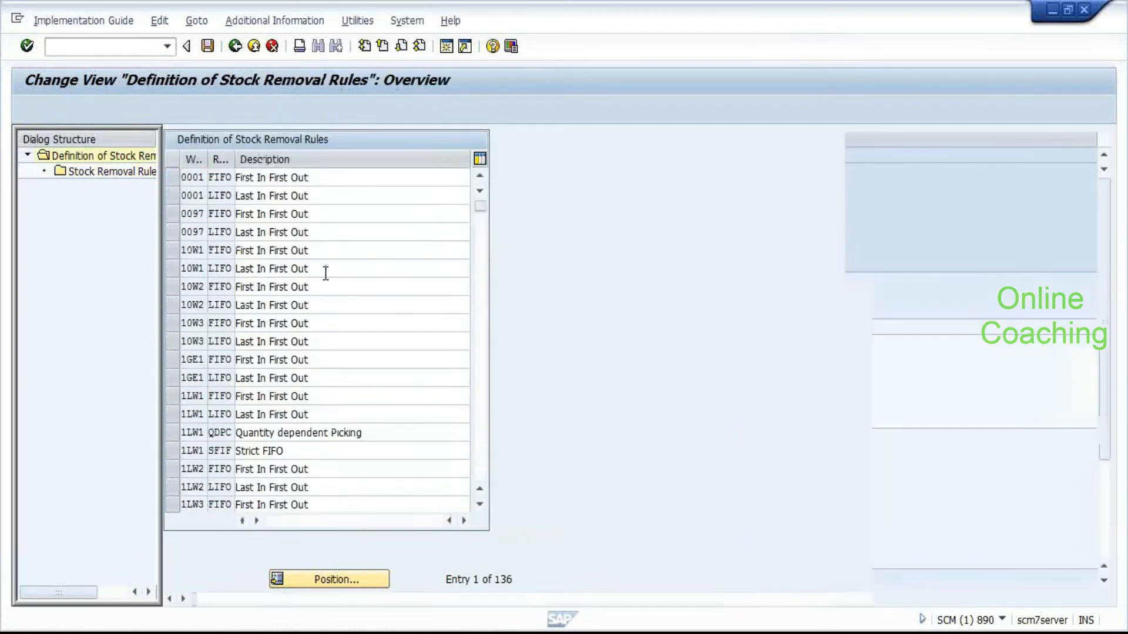
left_click(312, 322)
left_click(255, 375)
left_click(179, 359)
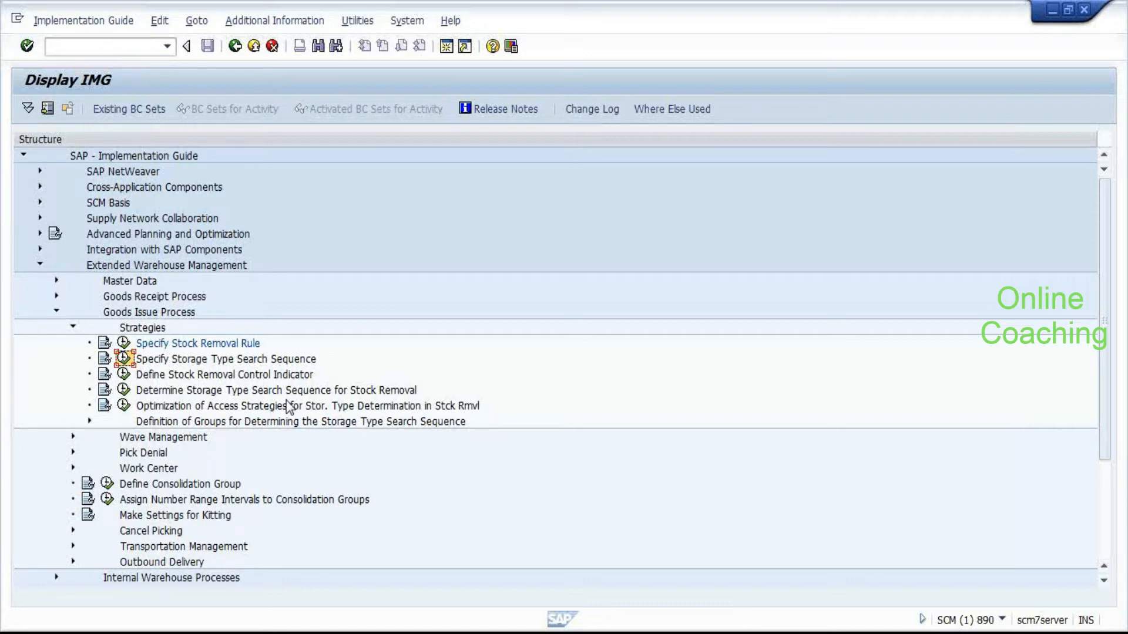
Switch to the Excel workbook and examine the bins in the sorted table, including rows 20 and 21.
key("alt+Tab")
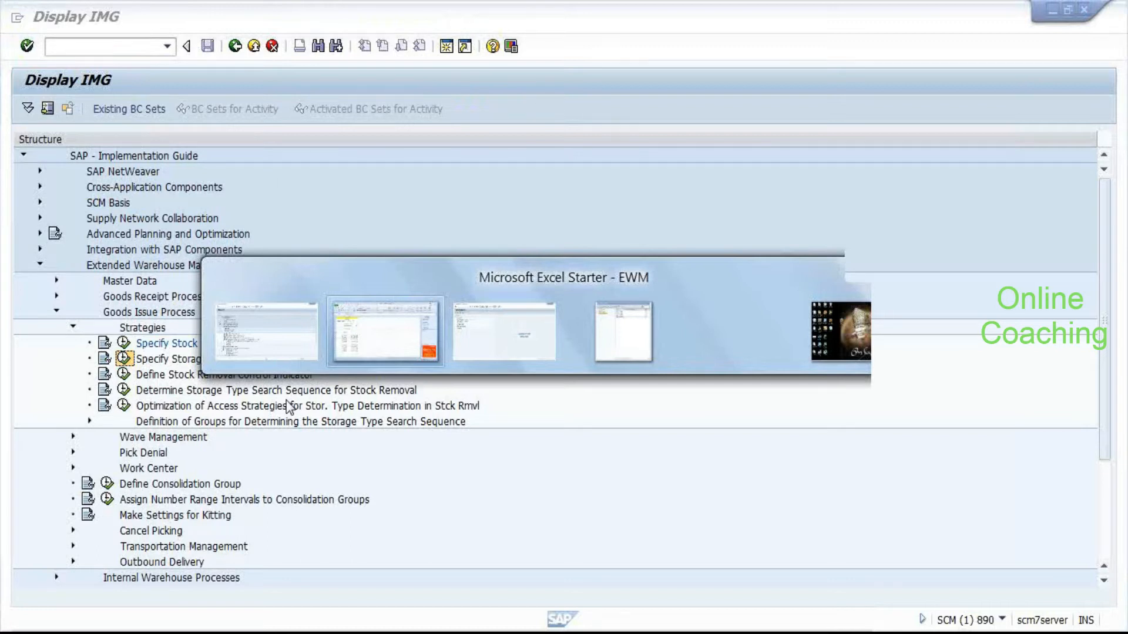
key("alt+Tab")
left_click_drag(114, 460, 106, 532)
left_click_drag(50, 498, 148, 519)
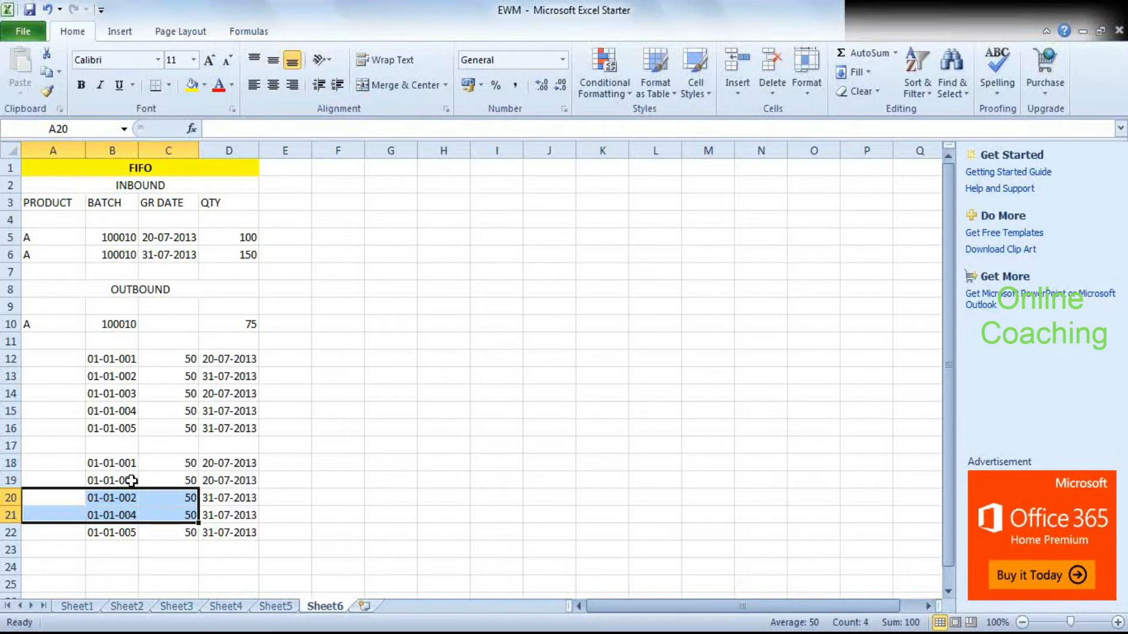
Switch back to SAP and open the Specify Storage Type Search Sequence activity under the goods issue strategies.
key("alt+Tab")
left_click(177, 364)
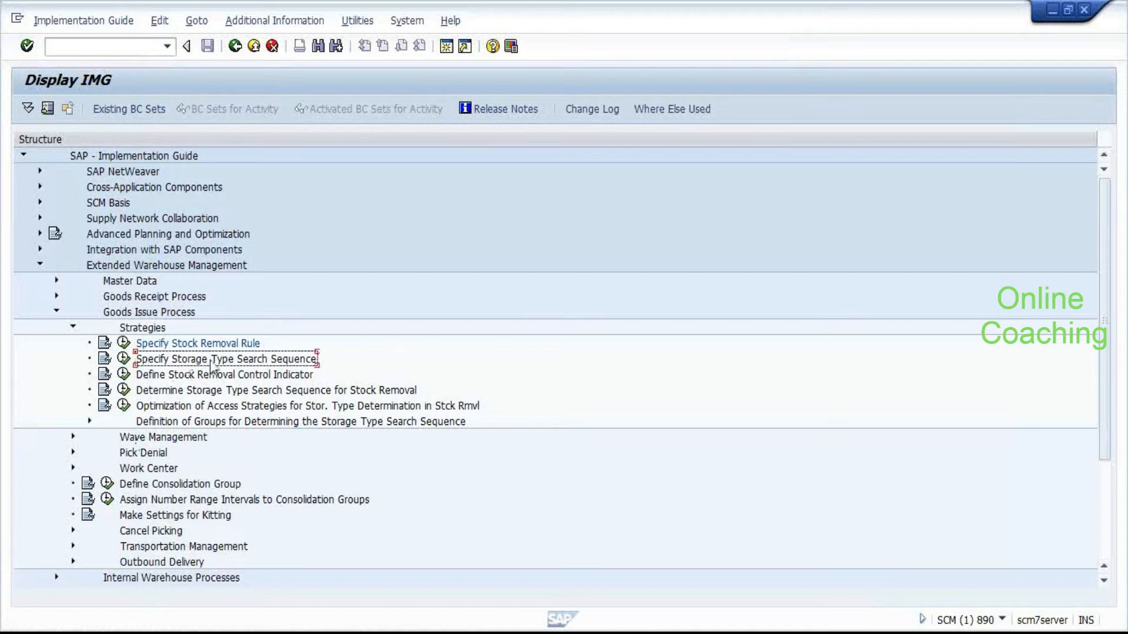
left_click(125, 361)
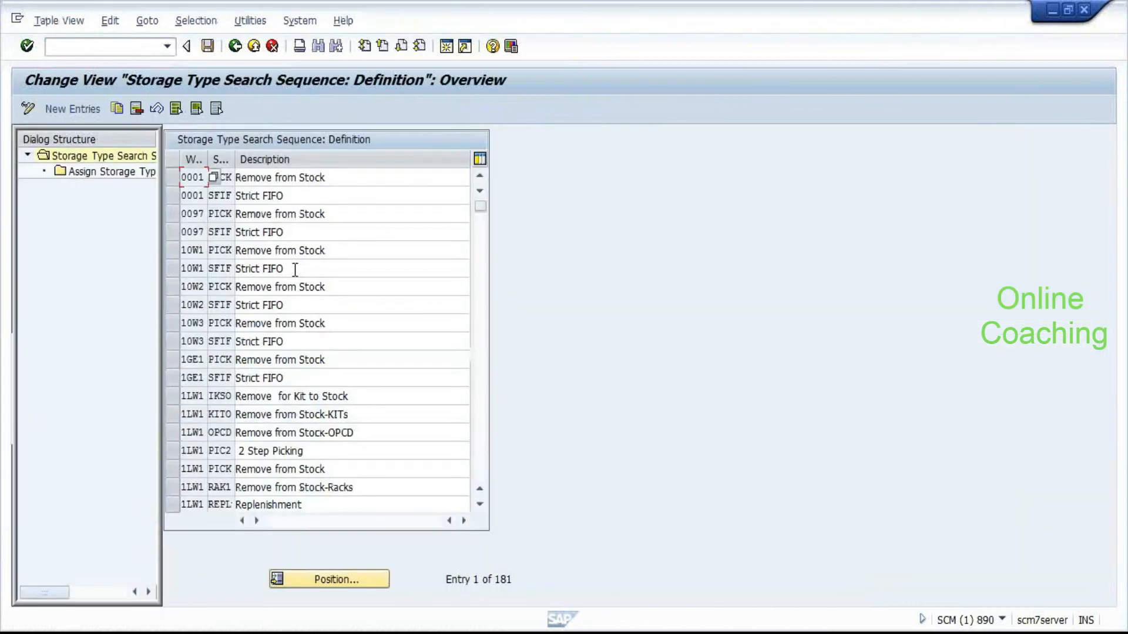
Widen the storage type search sequence column and look through the defined sequences and their descriptions.
left_click(375, 177)
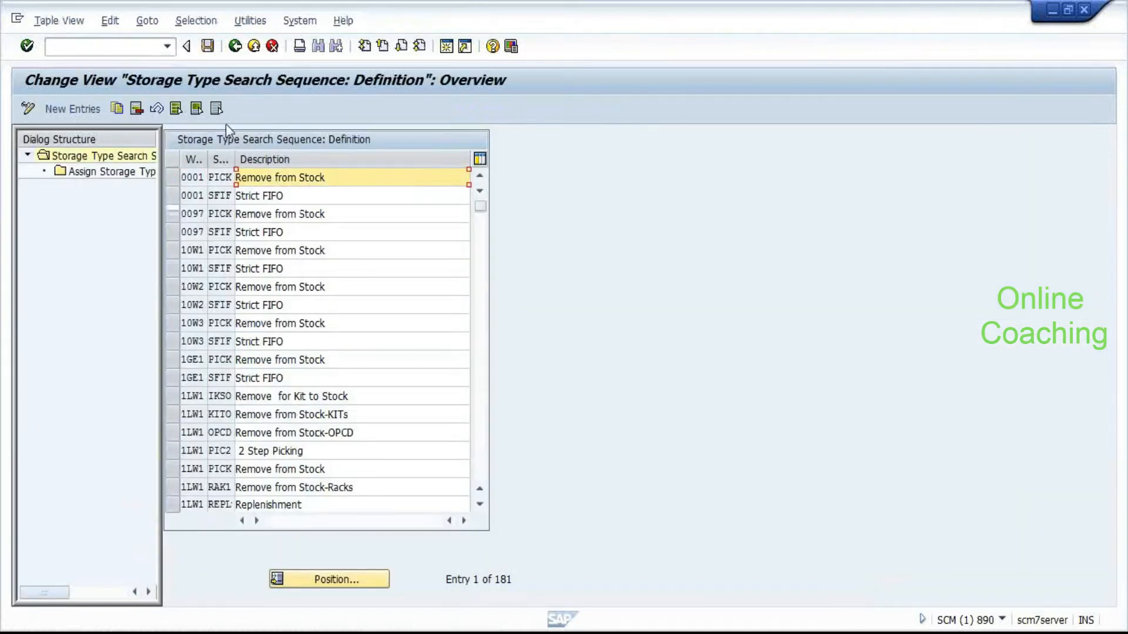
left_click_drag(239, 160, 302, 160)
left_click(300, 182)
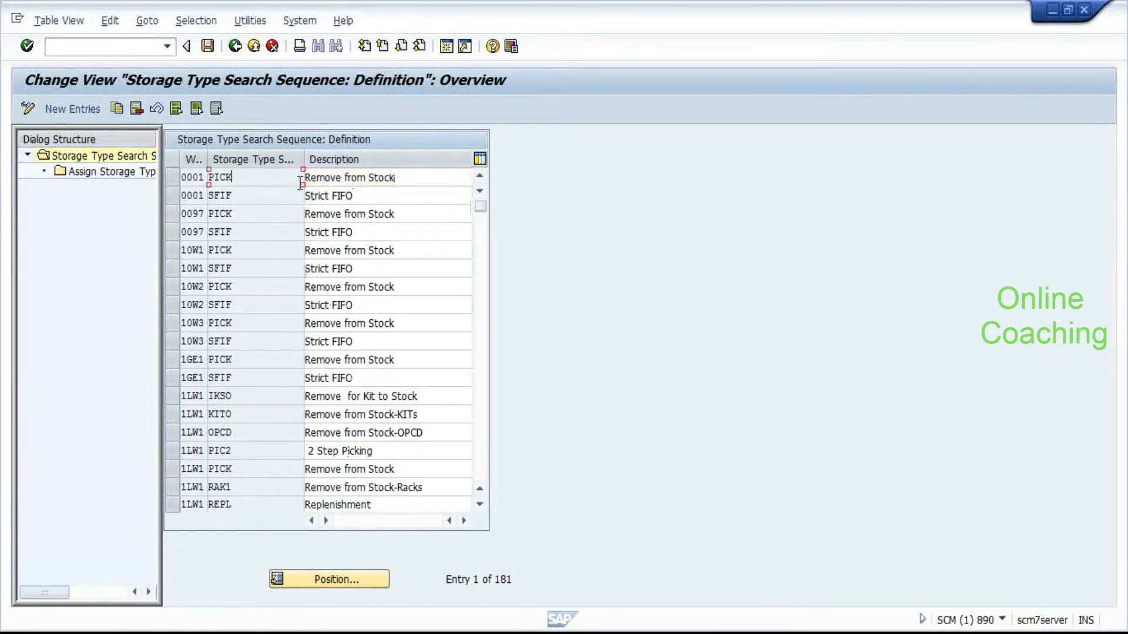
scroll(229, 218, "down", 2)
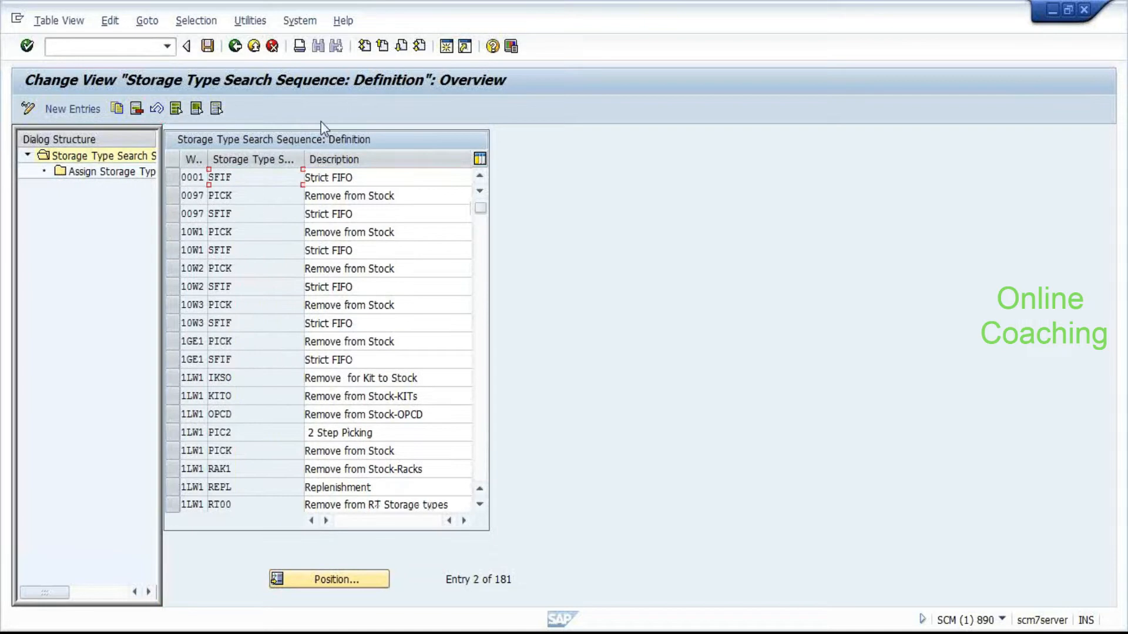
scroll(234, 217, "up", 2)
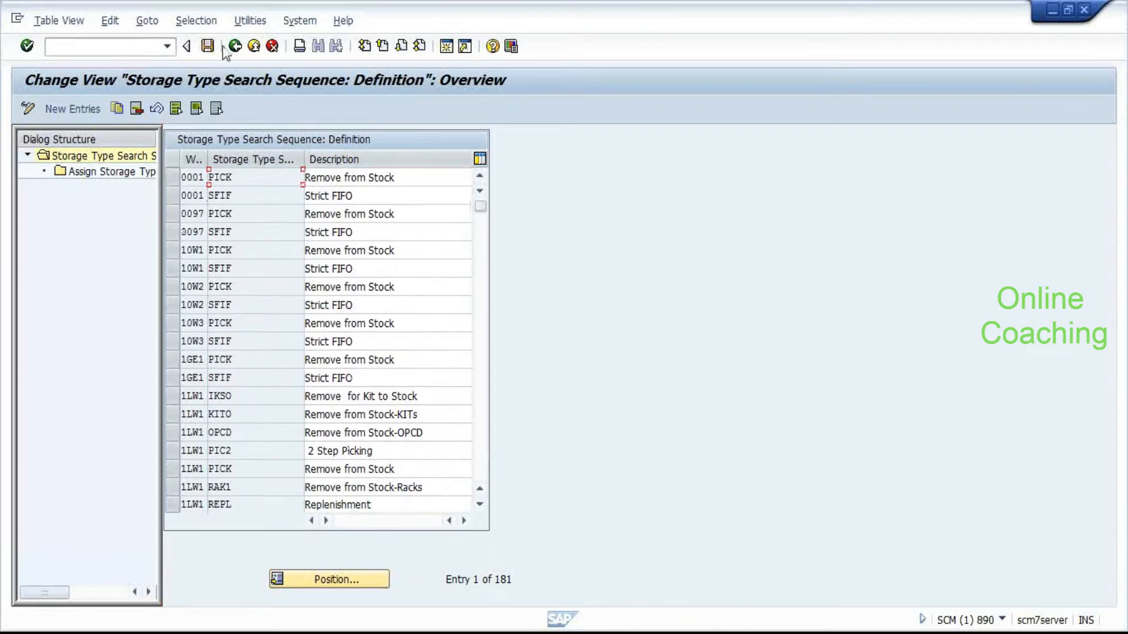
Return to the implementation guide and reopen the Specify Storage Type Search Sequence activity.
left_click(235, 46)
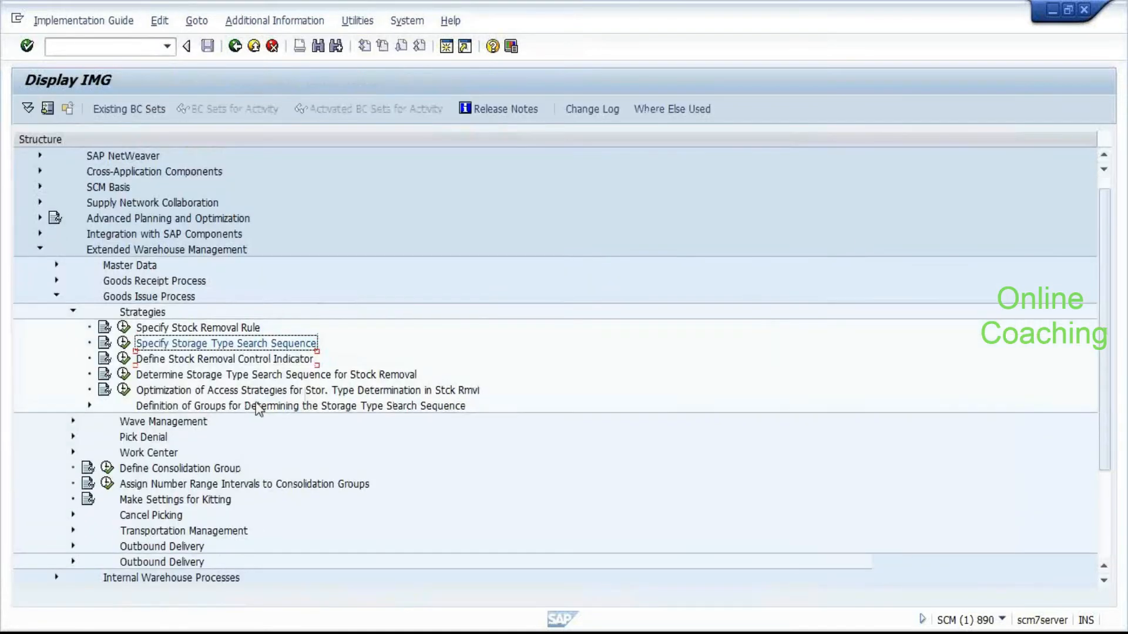
left_click(124, 343)
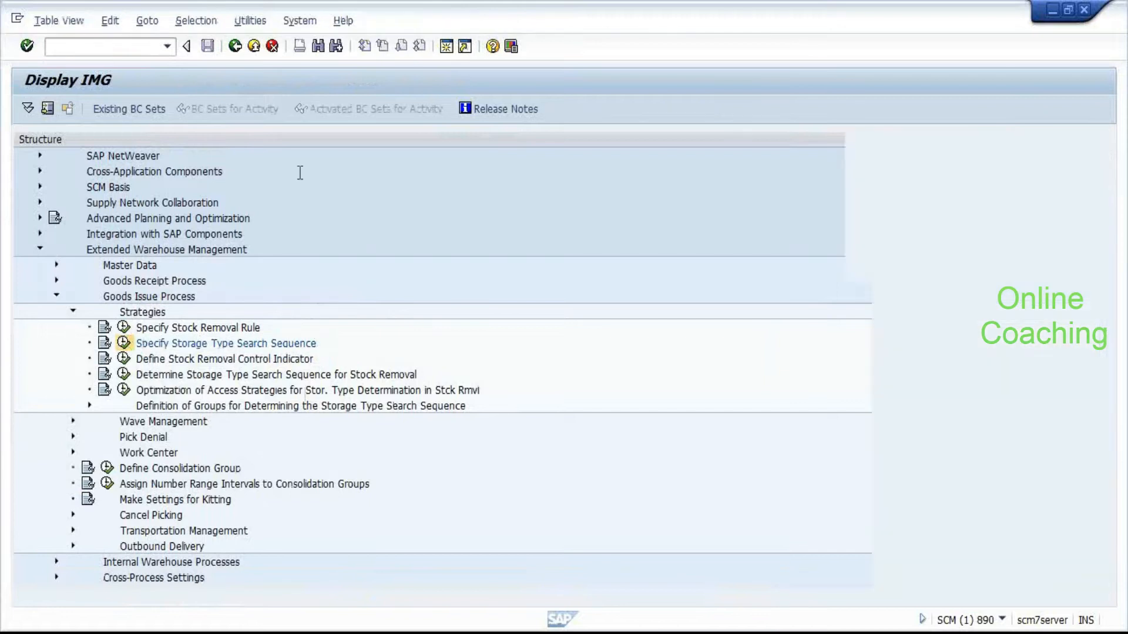
Create a new storage type search sequence entry for warehouse EWM1 with key PICK and description STOCK REMOVAL.
left_click(349, 177)
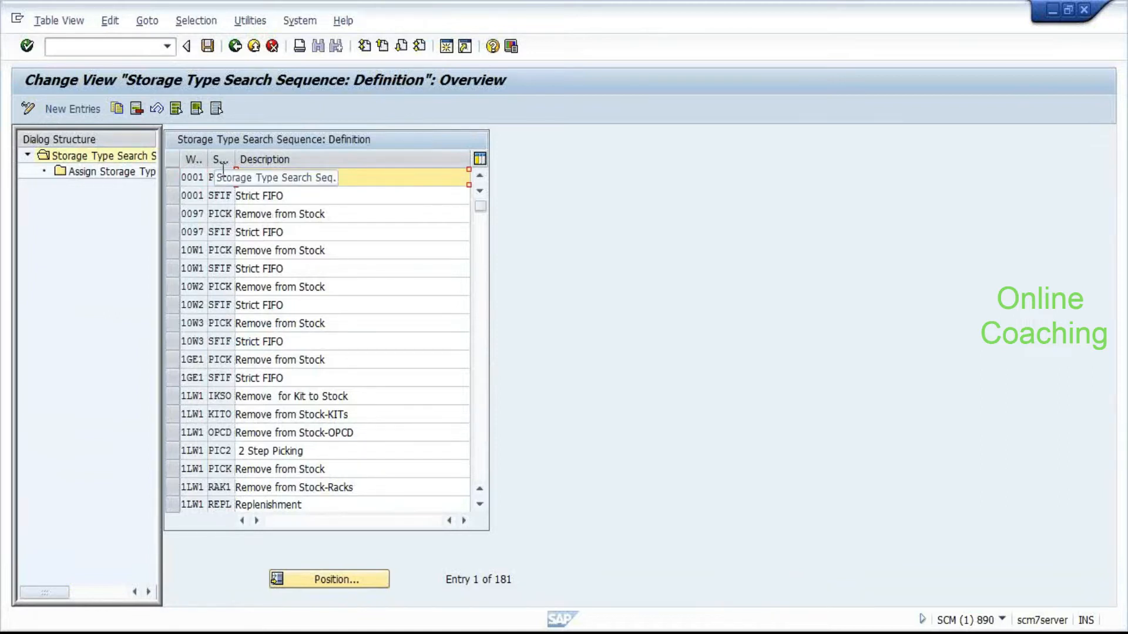
left_click(180, 179)
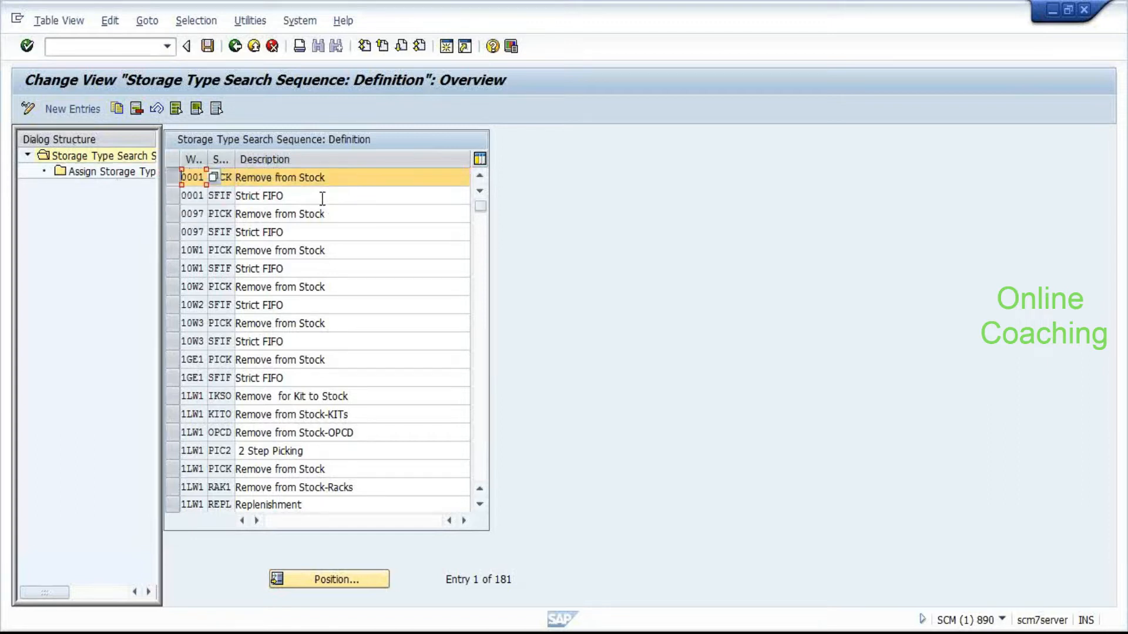
left_click(339, 183)
left_click(70, 109)
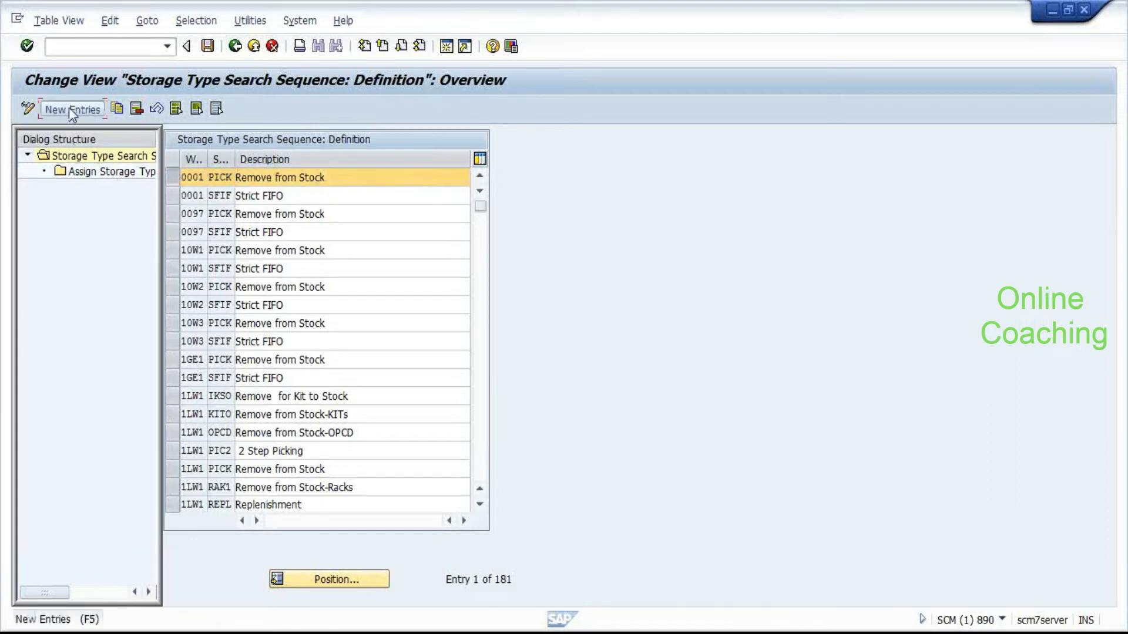
type("EWM1")
key("Tab")
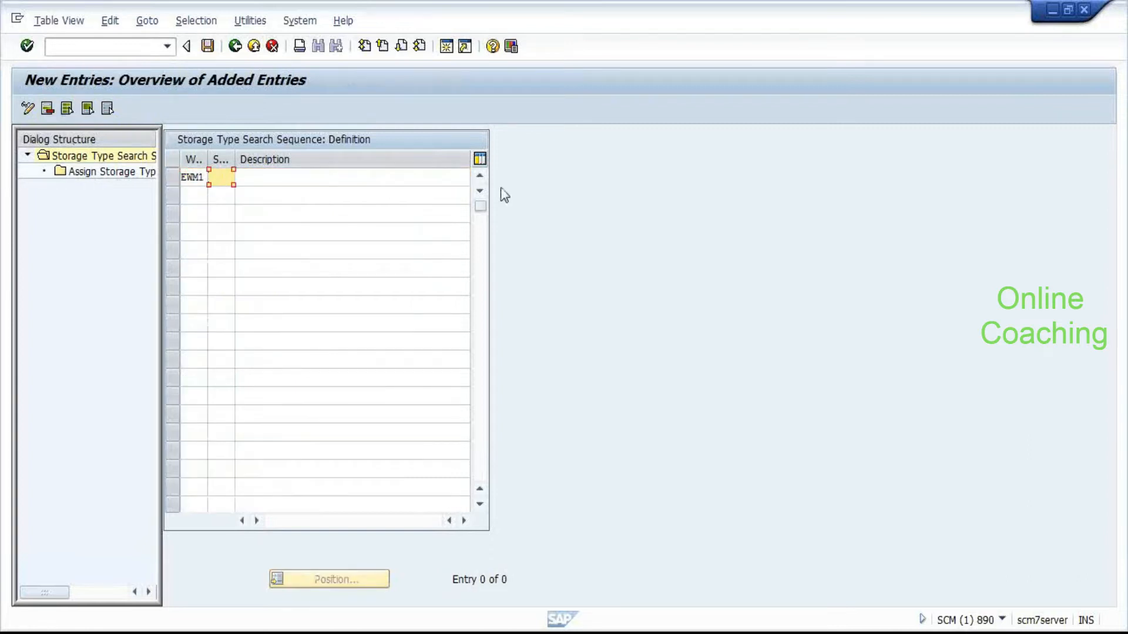
type("PICK")
key("Tab")
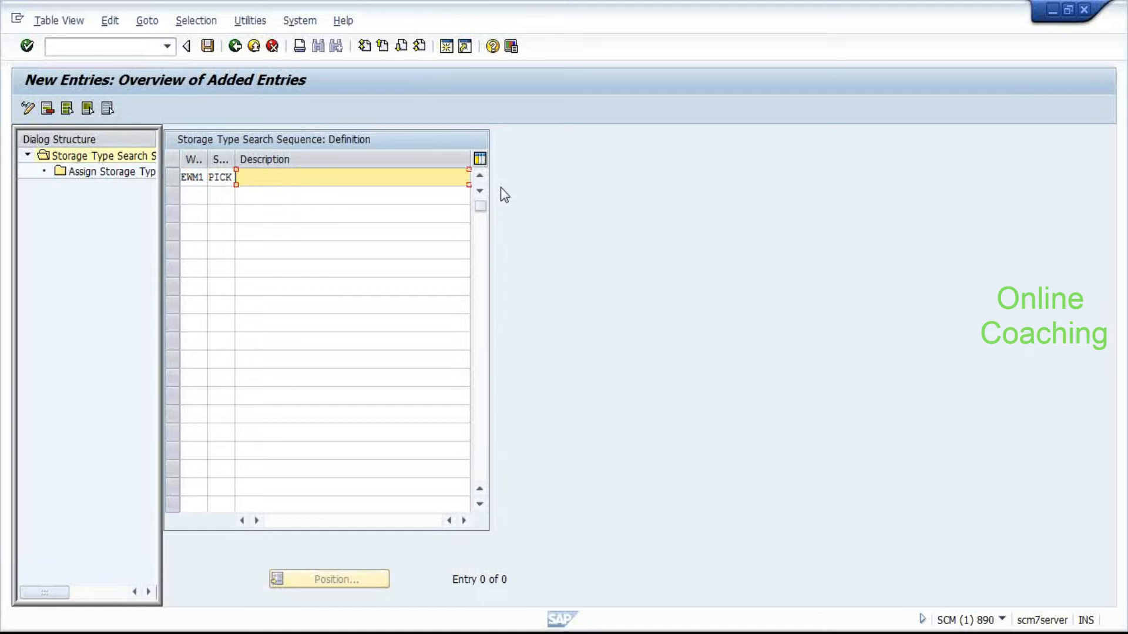
type("STOCK REMOVAL")
key("Return")
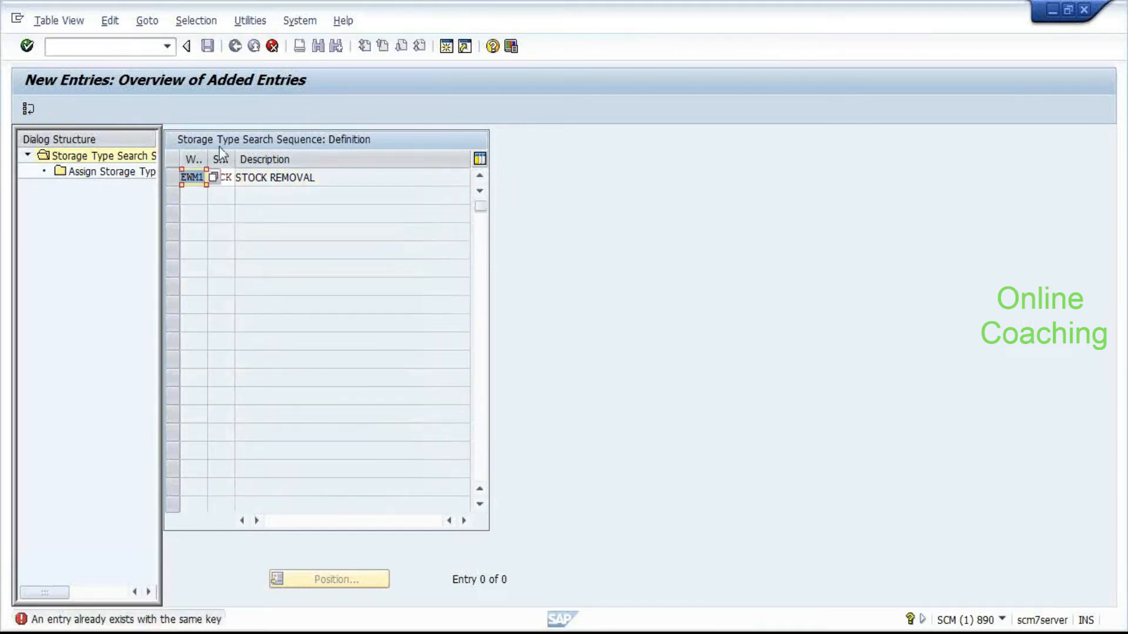
Change the new EWM1 entry's search sequence key to STRM.
key("Tab")
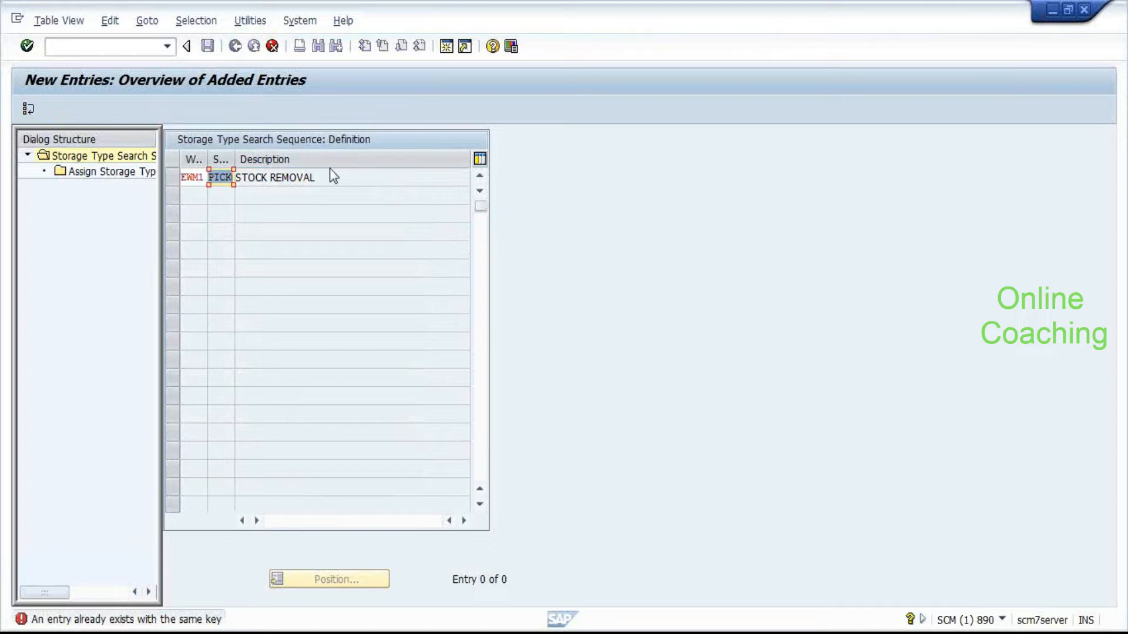
type("STRM")
key("Return")
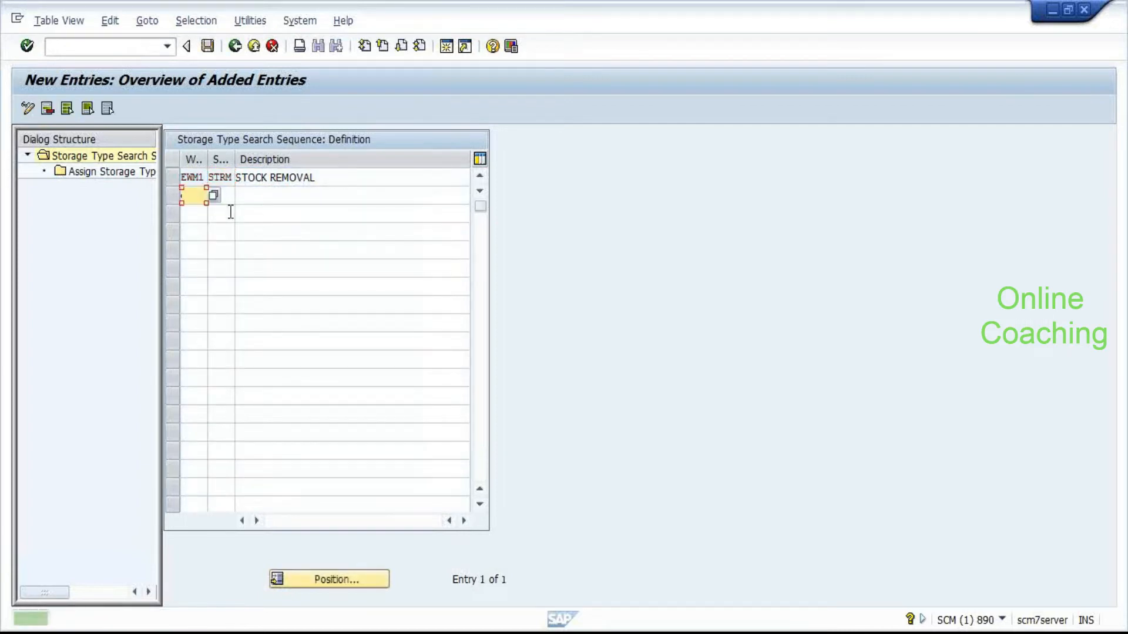
Select the EWM1 STRM sequence and start new entries for its storage type assignments.
left_click(342, 176)
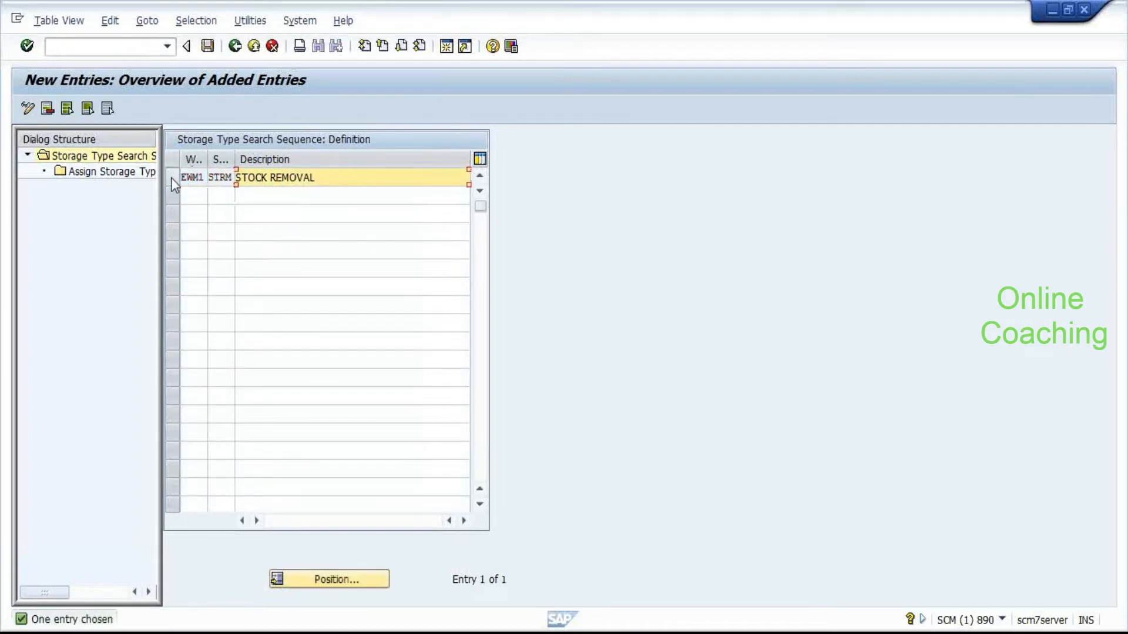
left_click(169, 180)
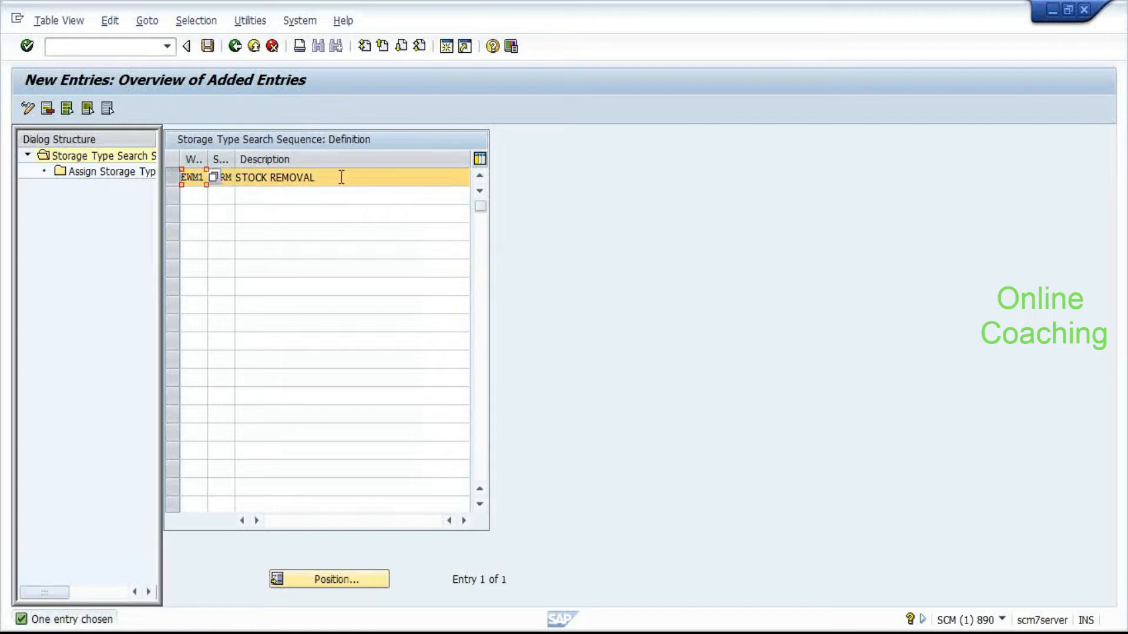
double_click(111, 173)
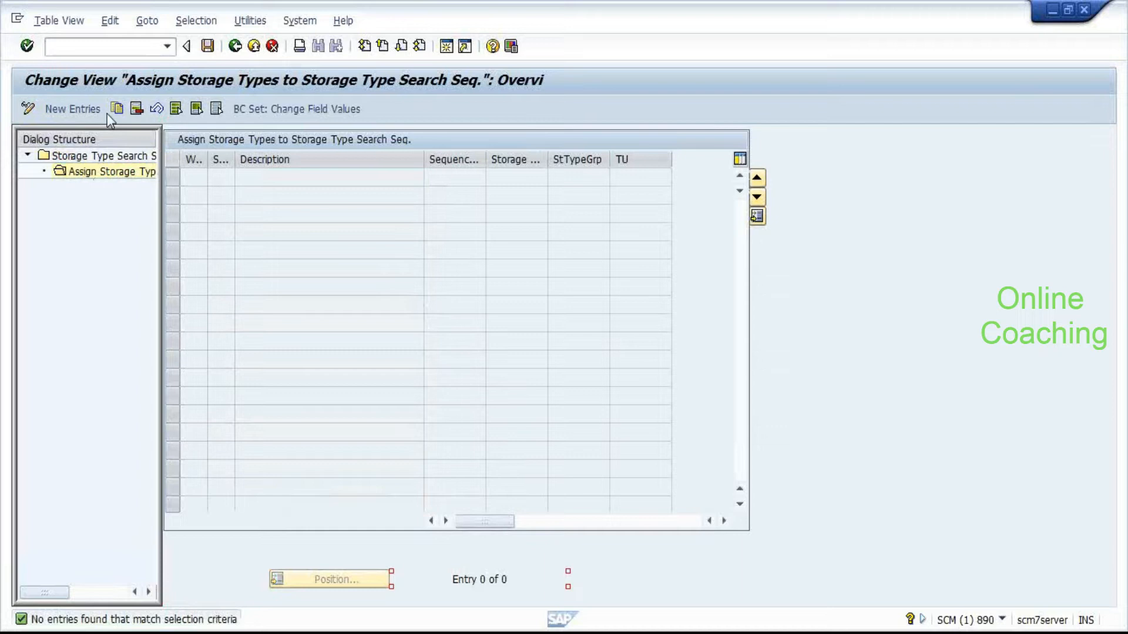
left_click(87, 112)
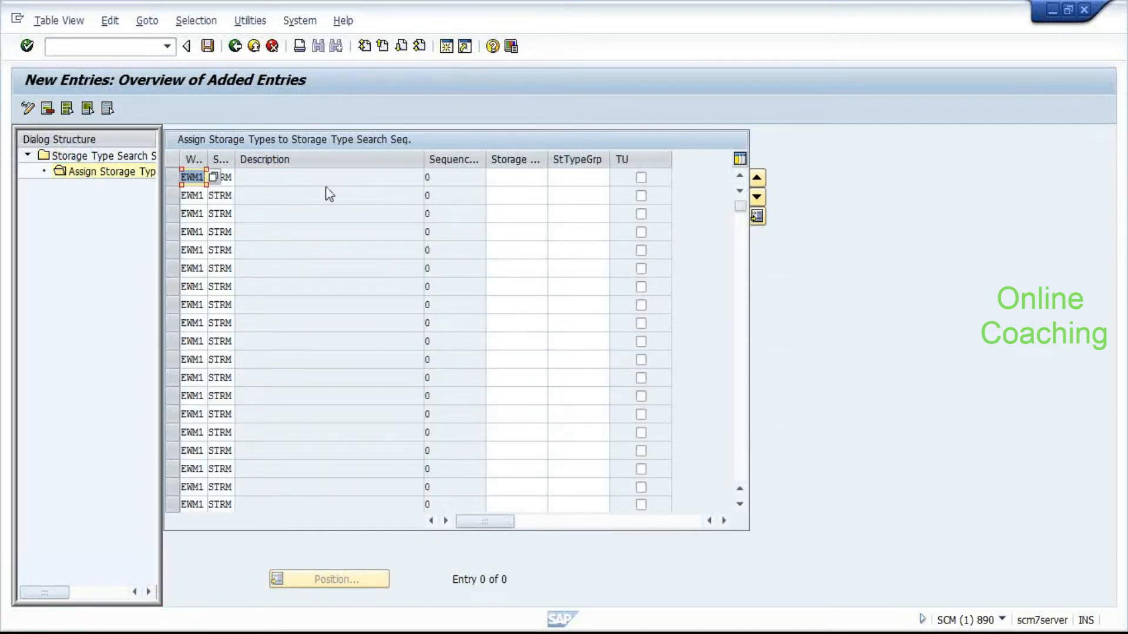
left_click(300, 180)
Assign High Rack Storage 0010 and storage type 0020 to the first two rows of the STRM sequence.
left_click(535, 178)
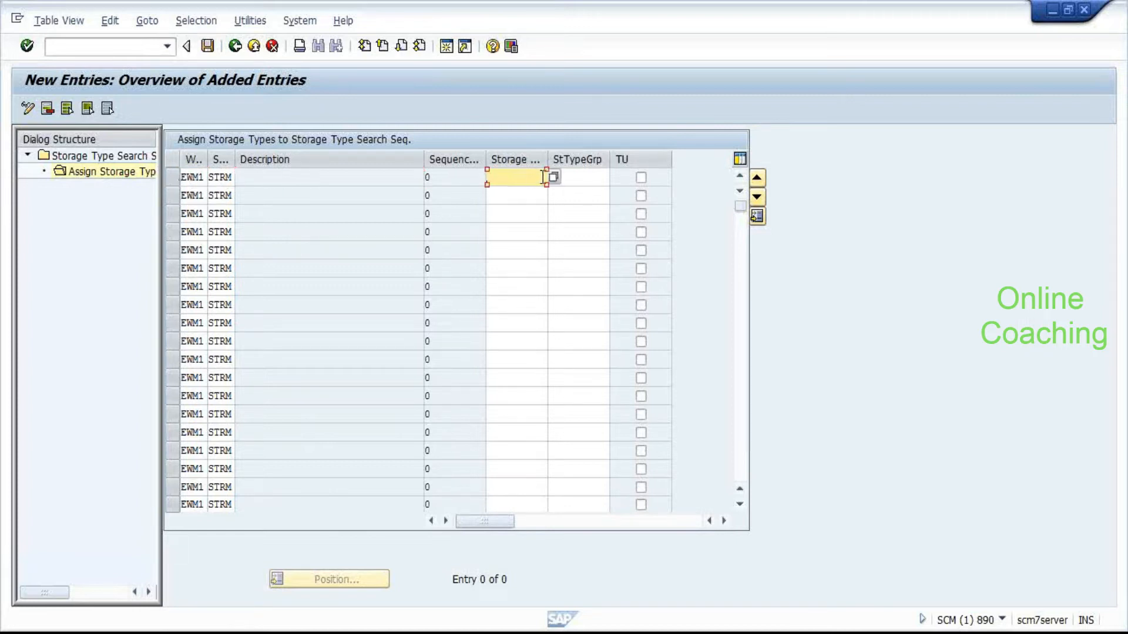
left_click(554, 177)
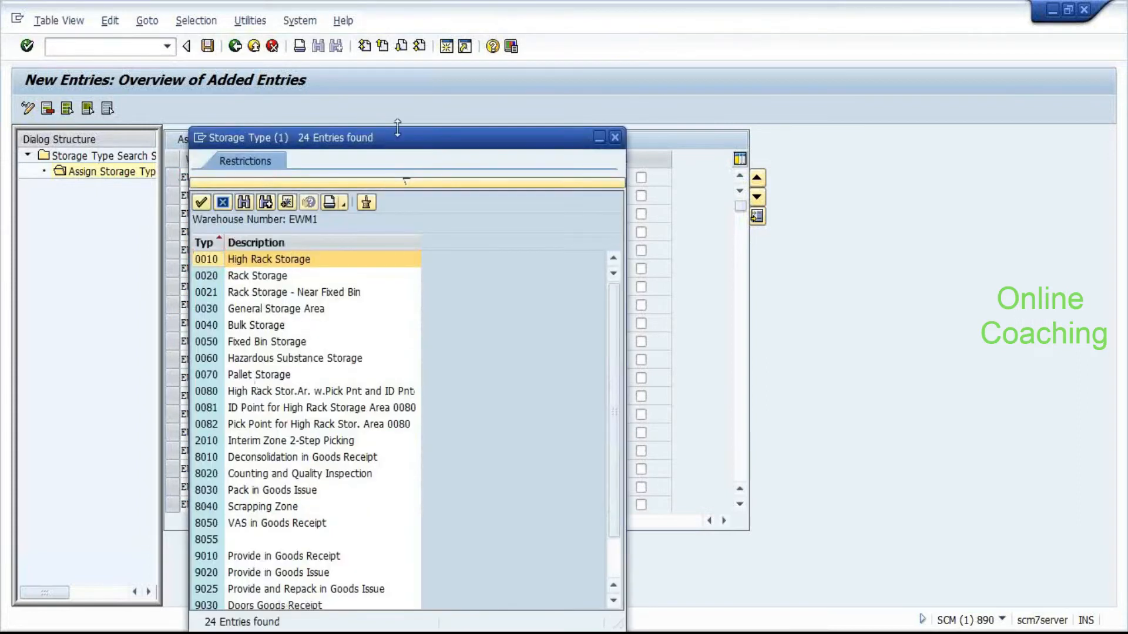
left_click_drag(398, 147, 394, 64)
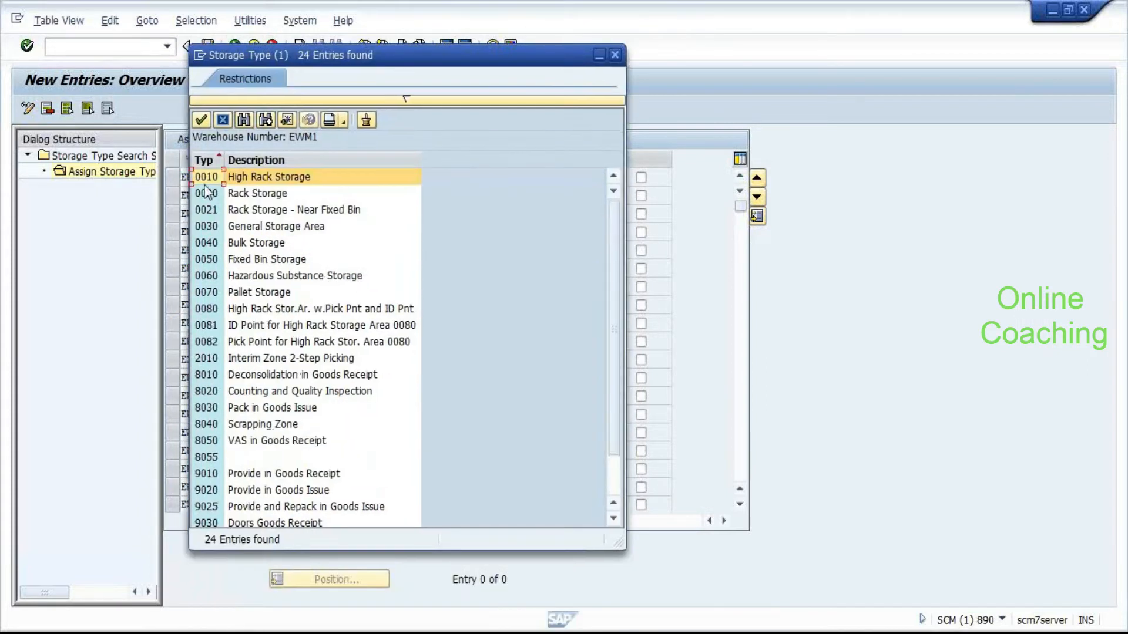
left_click(200, 176)
left_click(511, 195)
type("0020")
Assign Fixed Bin Storage 0050 as the third storage type of the STRM sequence.
key("Down")
type("00")
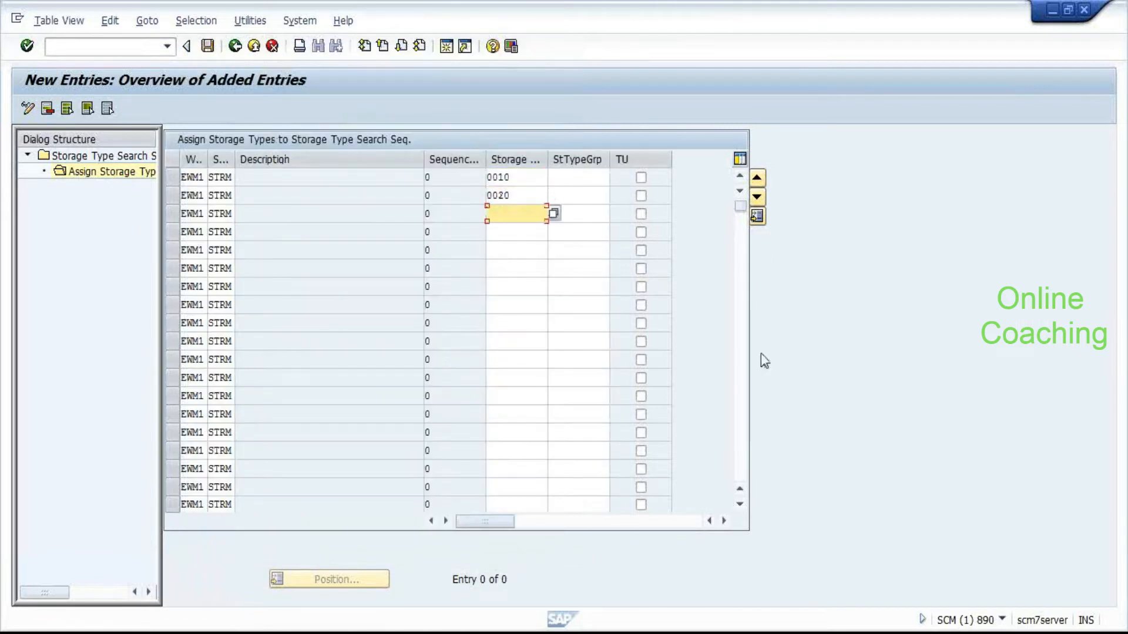
key("BackSpace")
key("BackSpace")
key("Return")
key("F4")
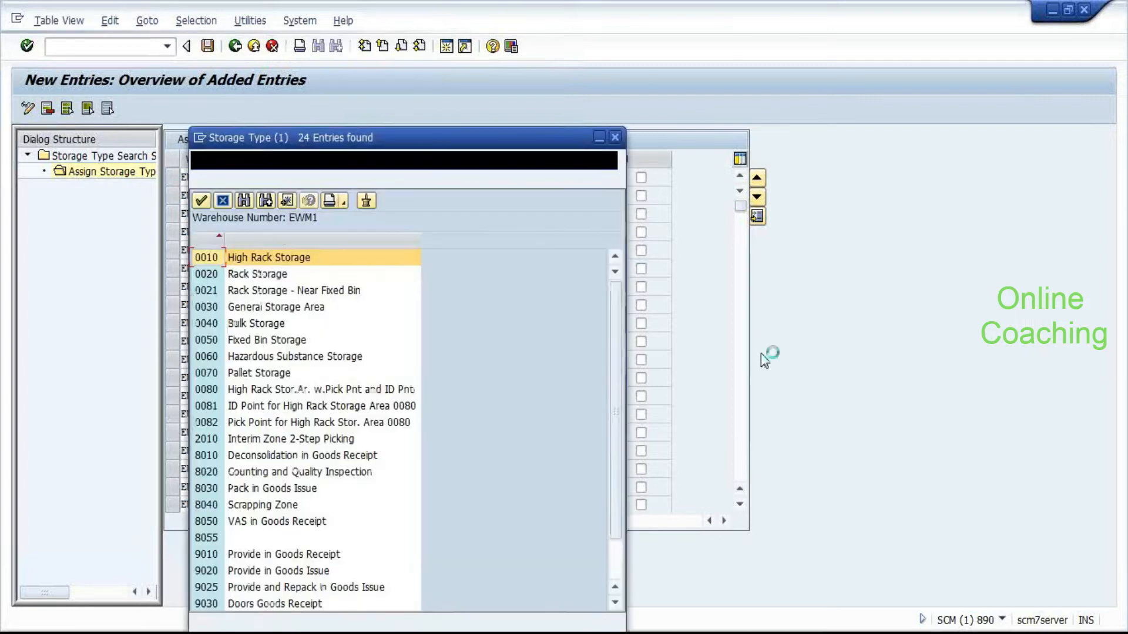
key("Down")
key("Down")
key("Down")
key("Down")
key("Down")
key("Return")
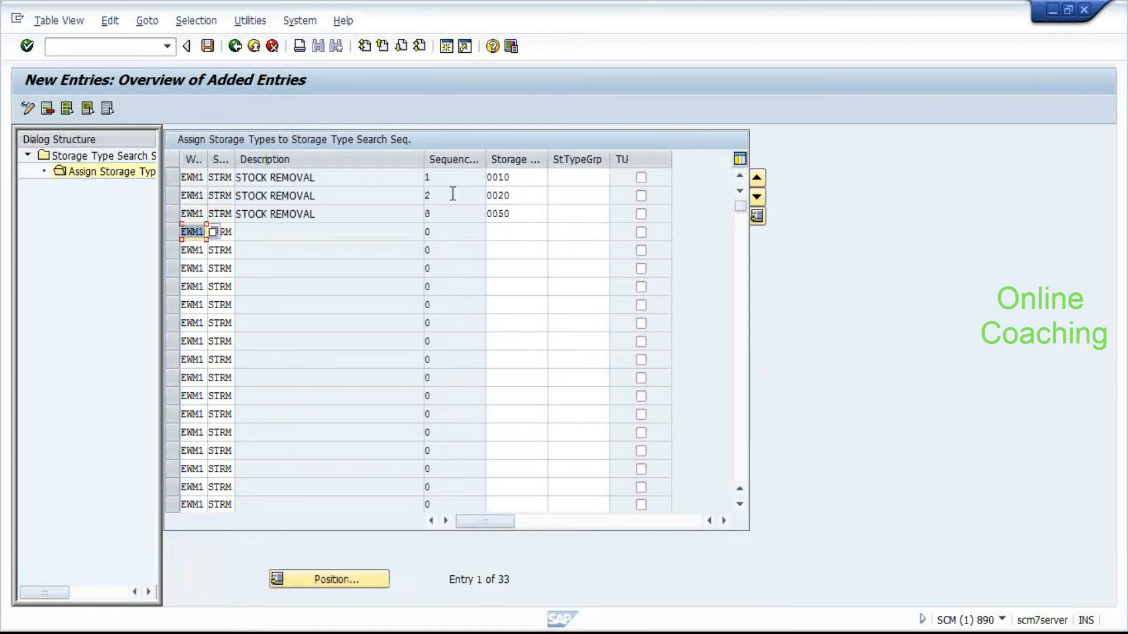
Examine the sequence numbers and storage types in the three STRM assignment rows.
left_click(443, 176)
key("Down")
key("Down")
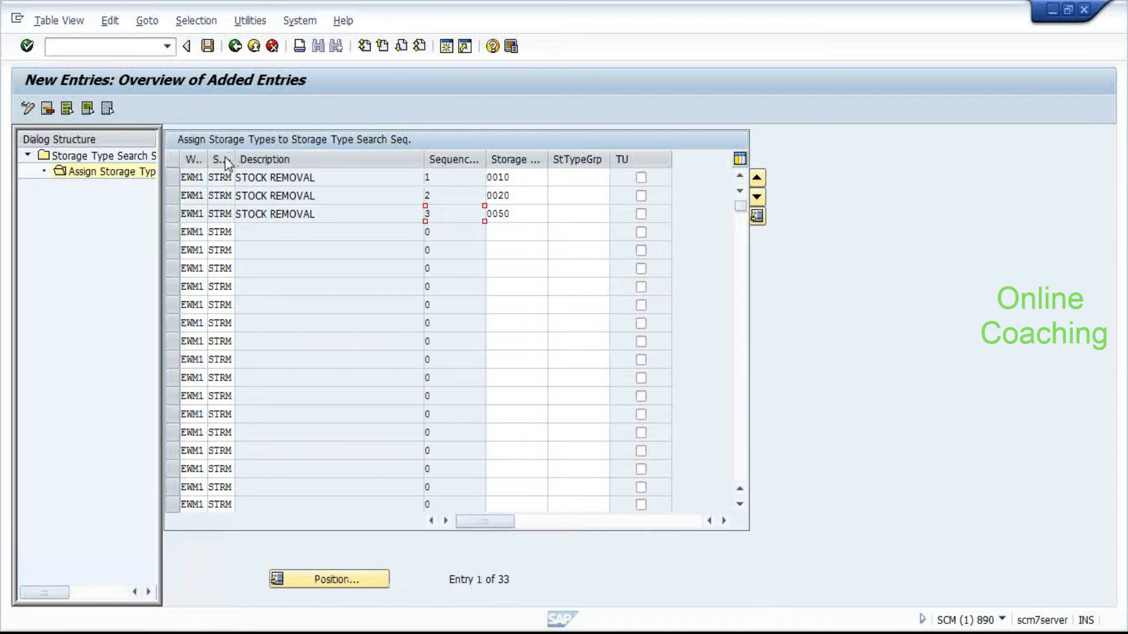
left_click(222, 176)
left_click(522, 176)
left_click(520, 195)
left_click(520, 213)
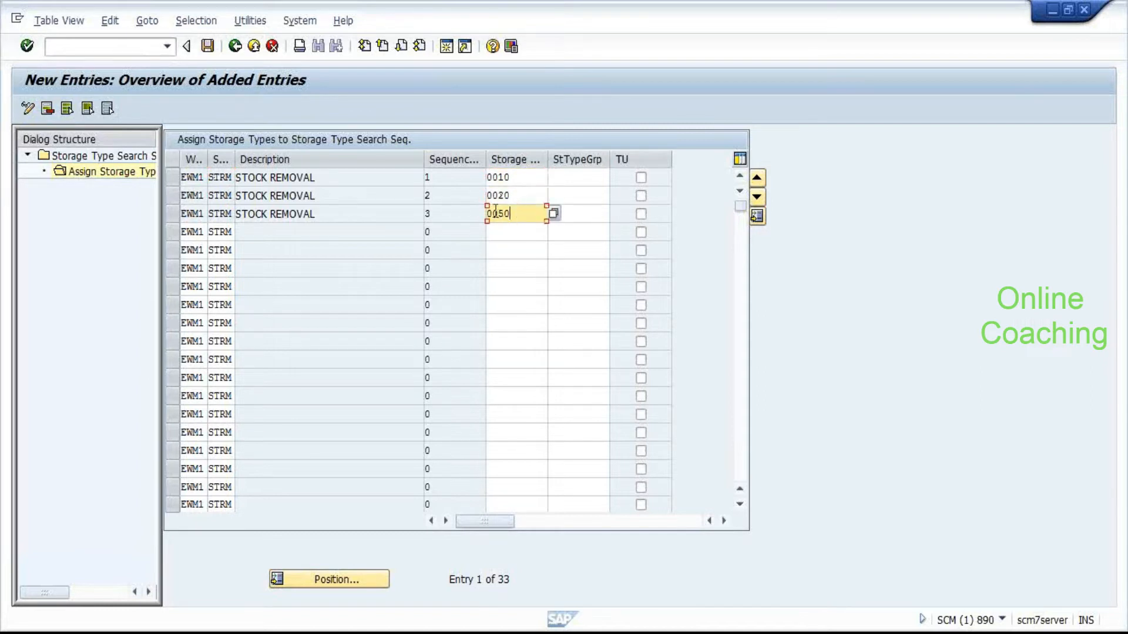
left_click(435, 176)
left_click(439, 200)
left_click(441, 217)
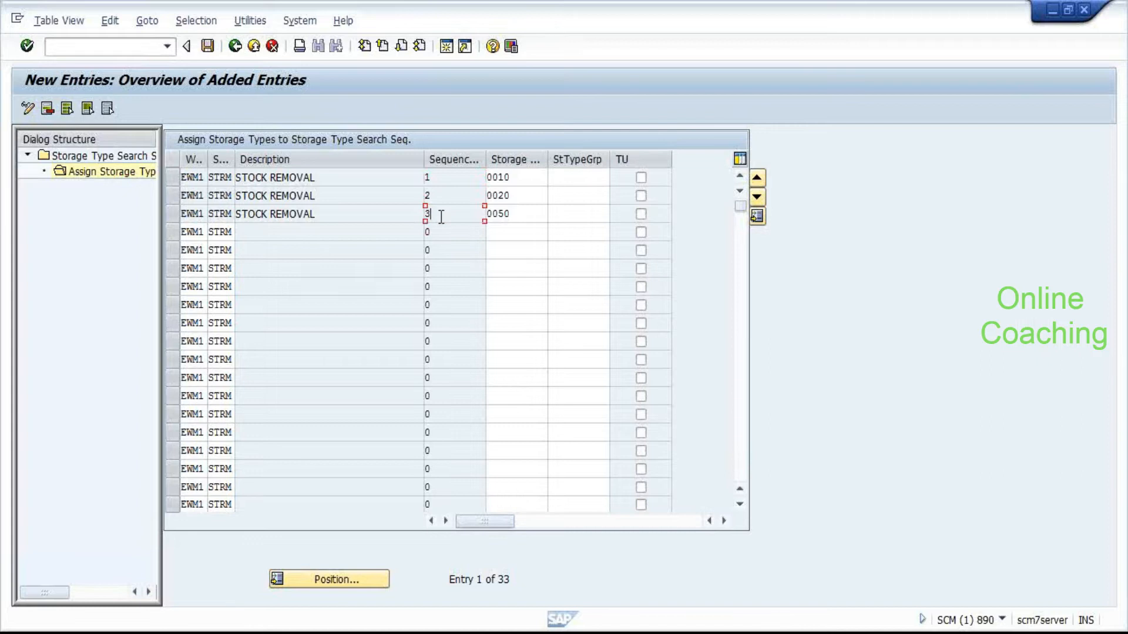
Leave the storage type assignments and return to the overview of search sequence definitions.
left_click(232, 50)
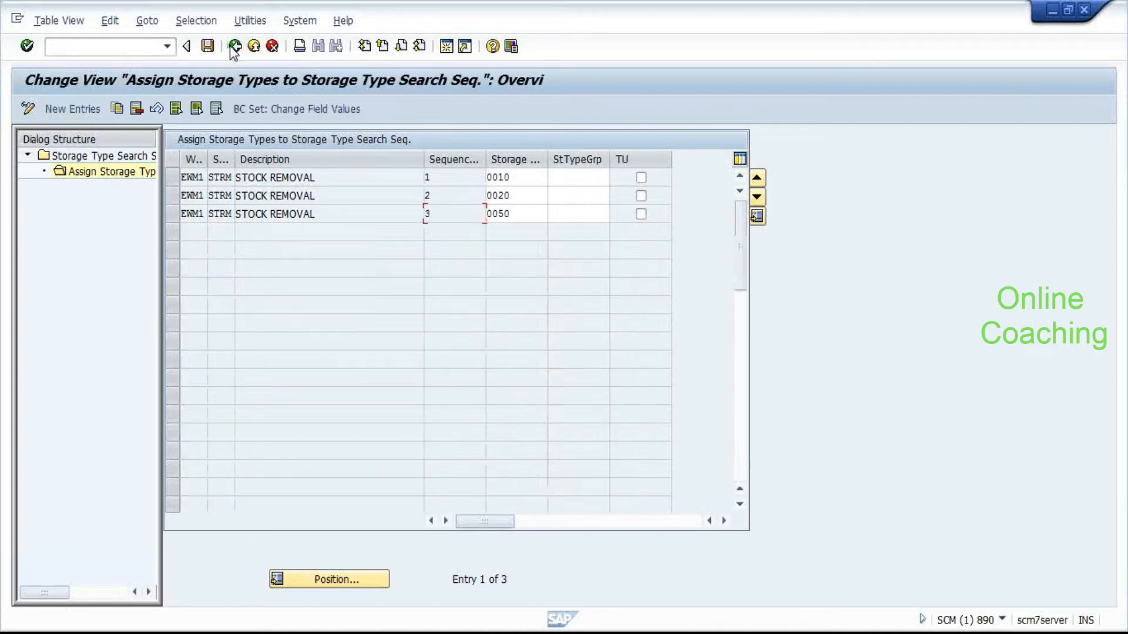
left_click(234, 49)
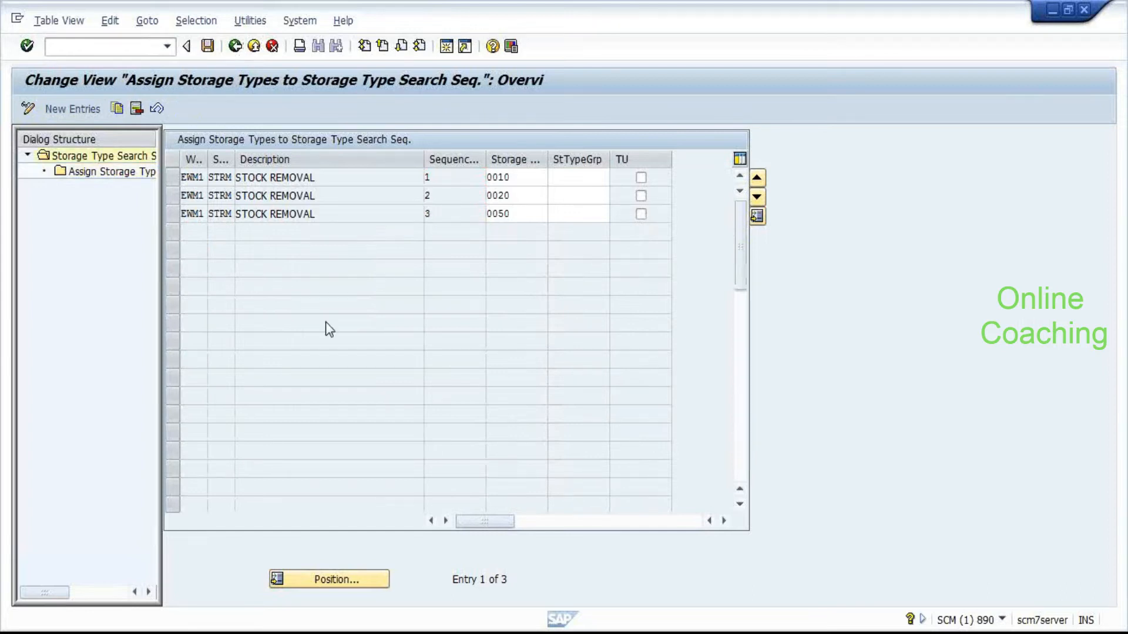
left_click(236, 52)
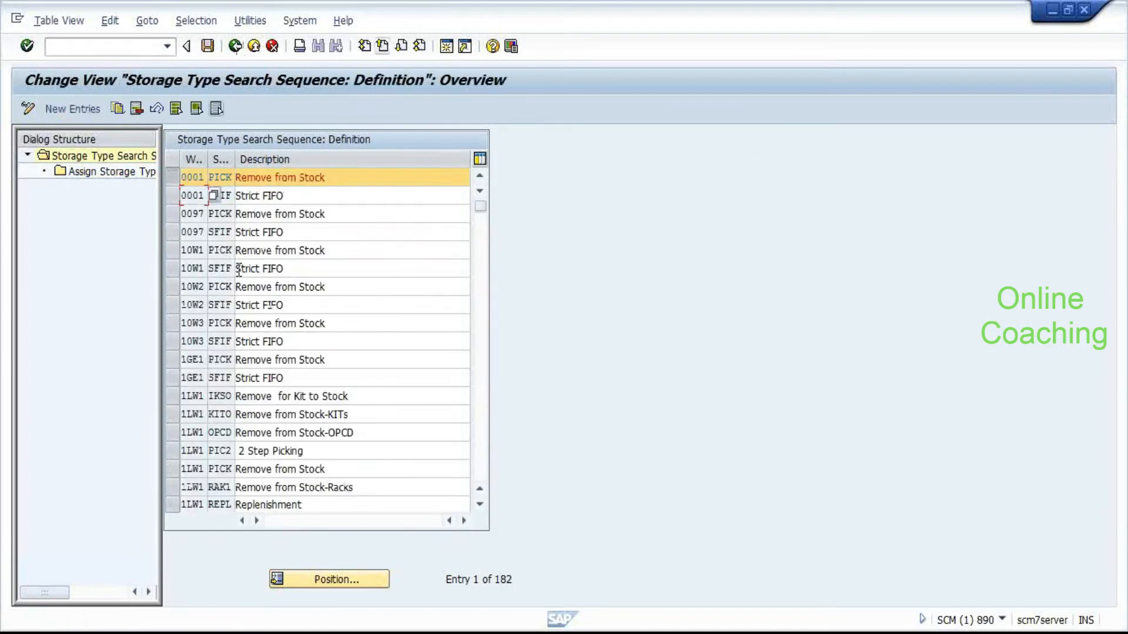
Open the storage type assignments of warehouse 0001's PICK sequence and examine their order.
left_click(182, 176)
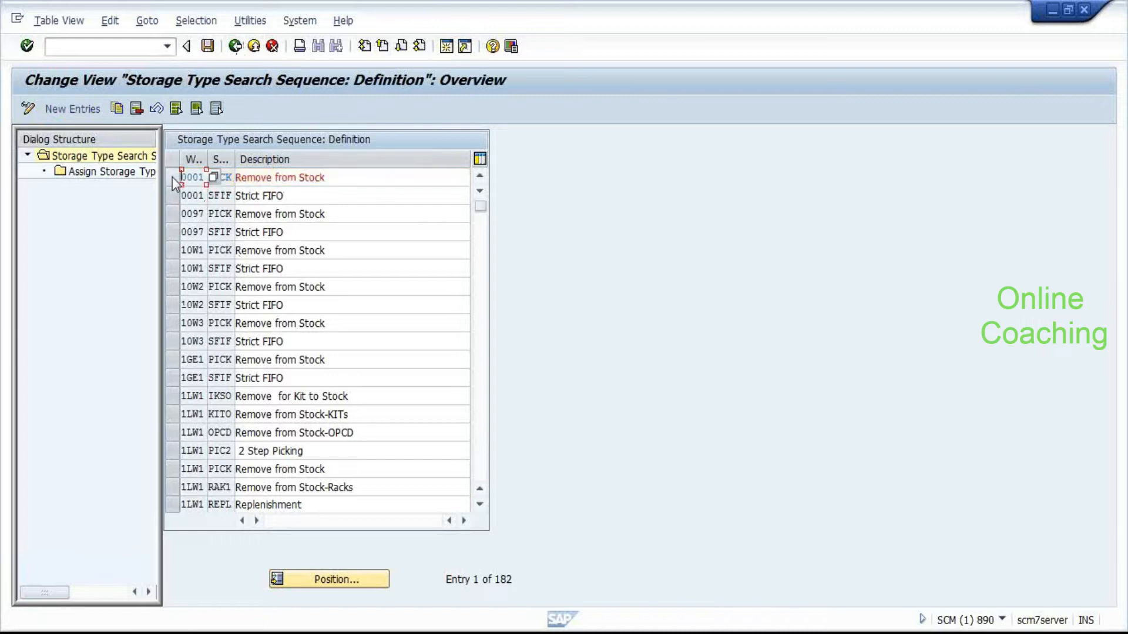
double_click(107, 174)
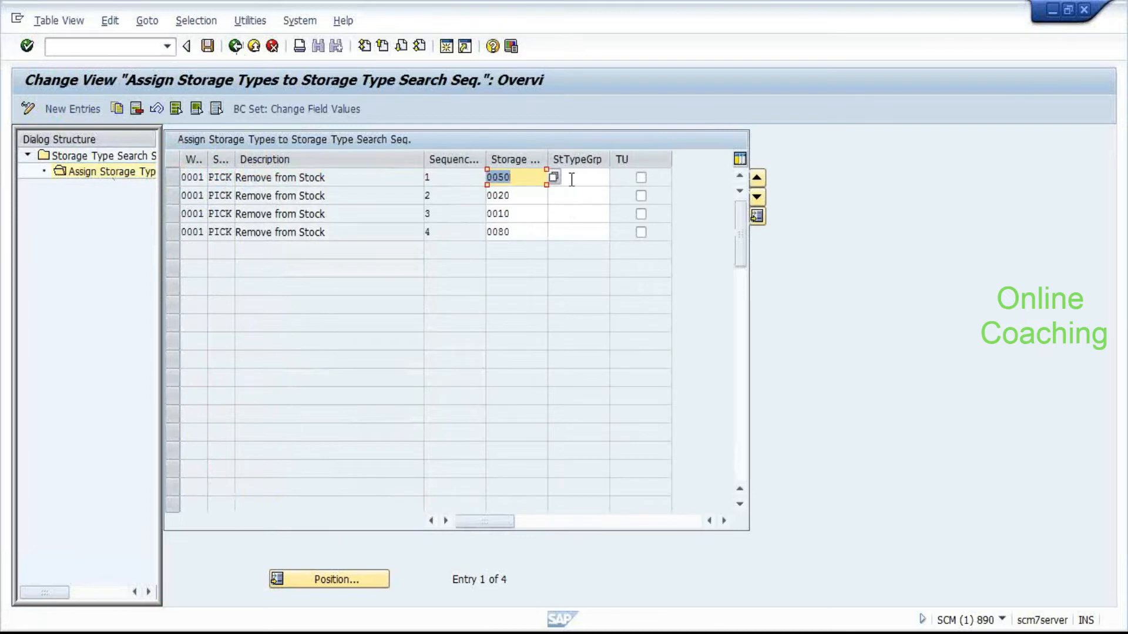
left_click(515, 209)
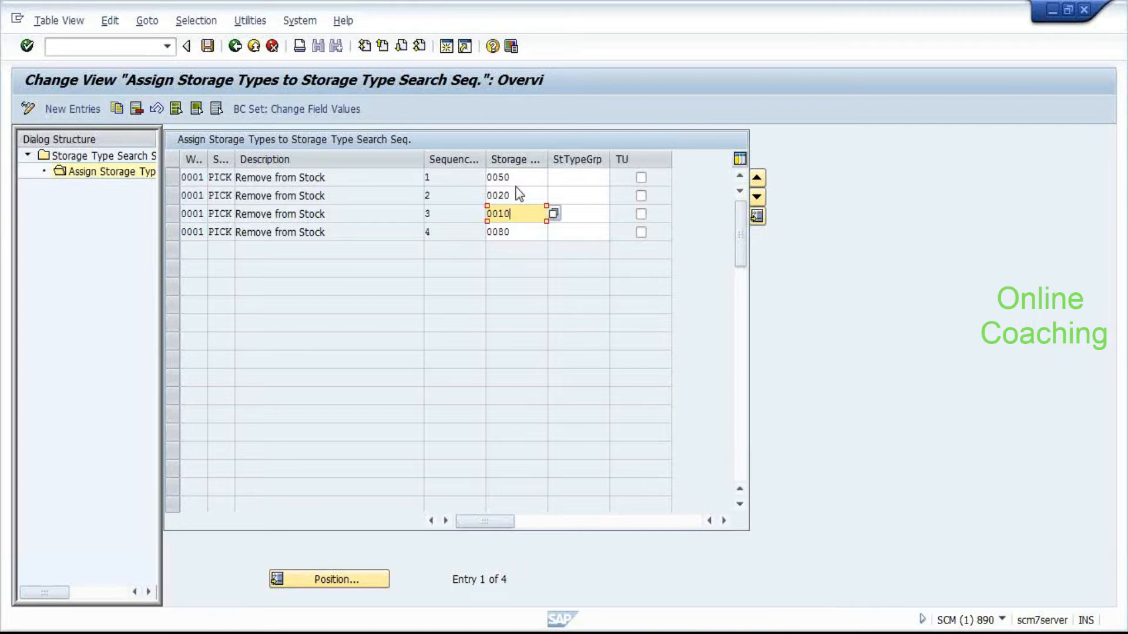
Examine the storage types and storage type group fields assigned to warehouse 0001's PICK search sequence, then return to the implementation guide.
left_click(586, 162)
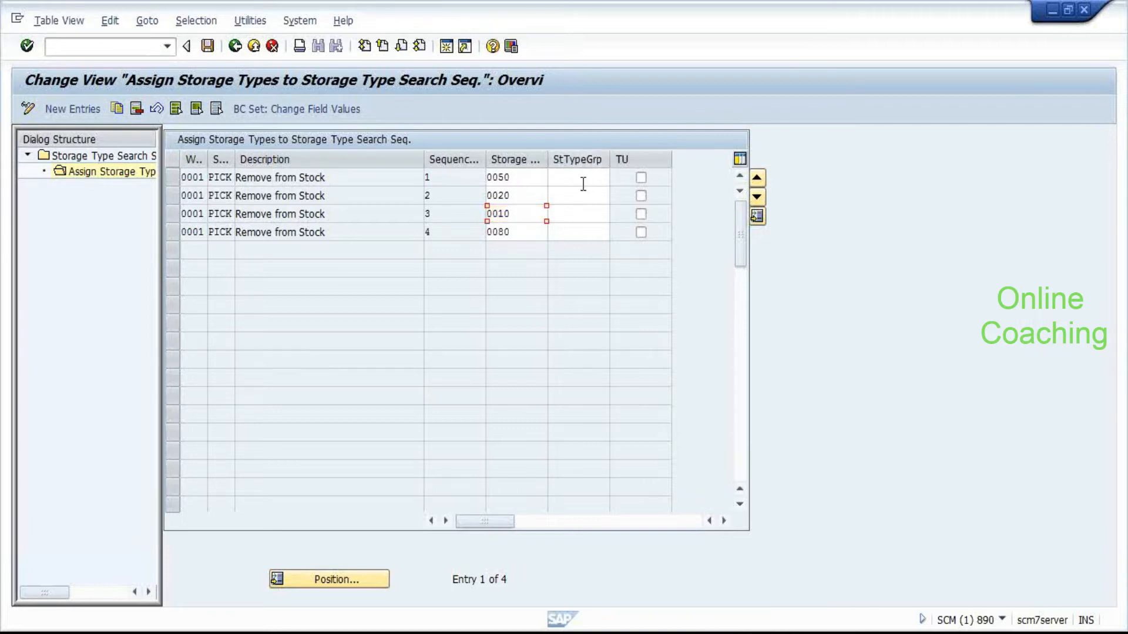
left_click(578, 184)
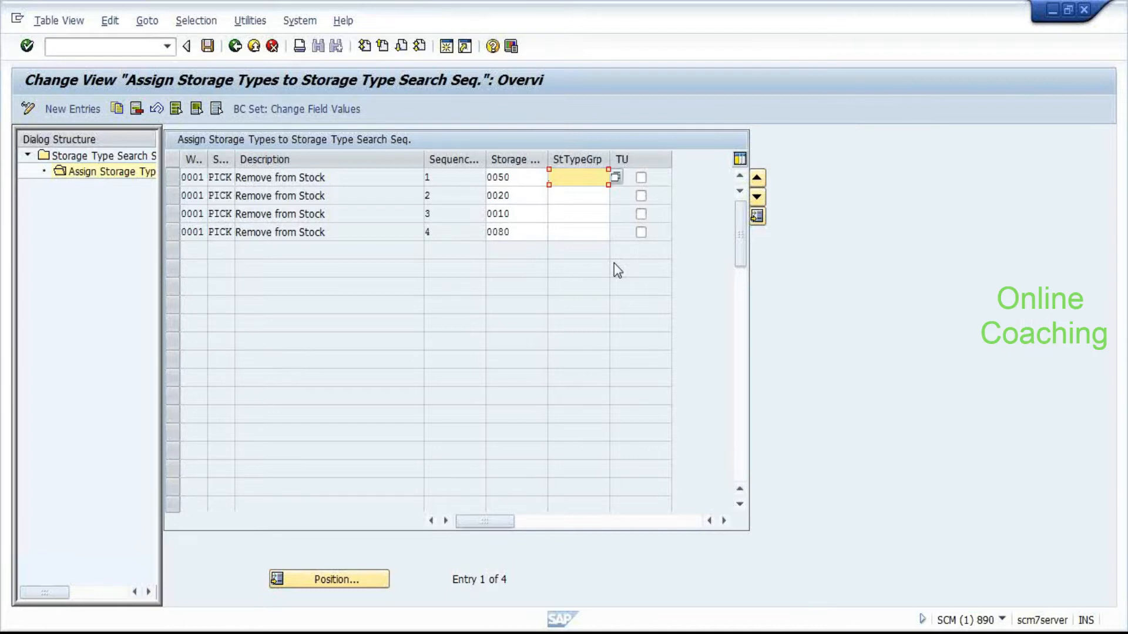
left_click(519, 178)
key("Down")
key("Down")
key("Down")
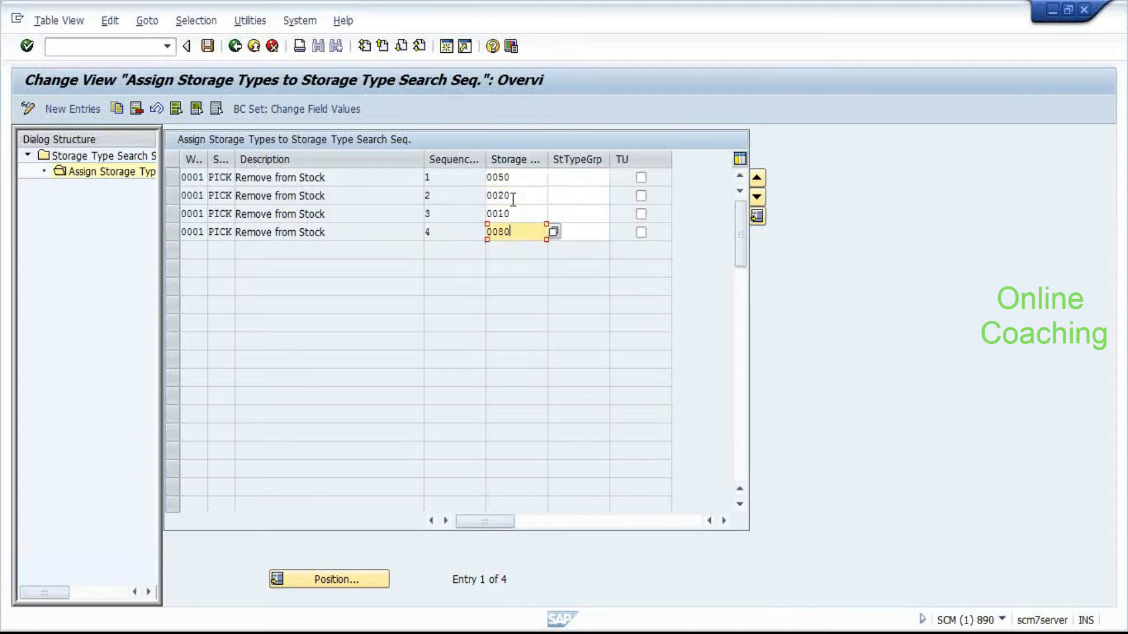
left_click(514, 175)
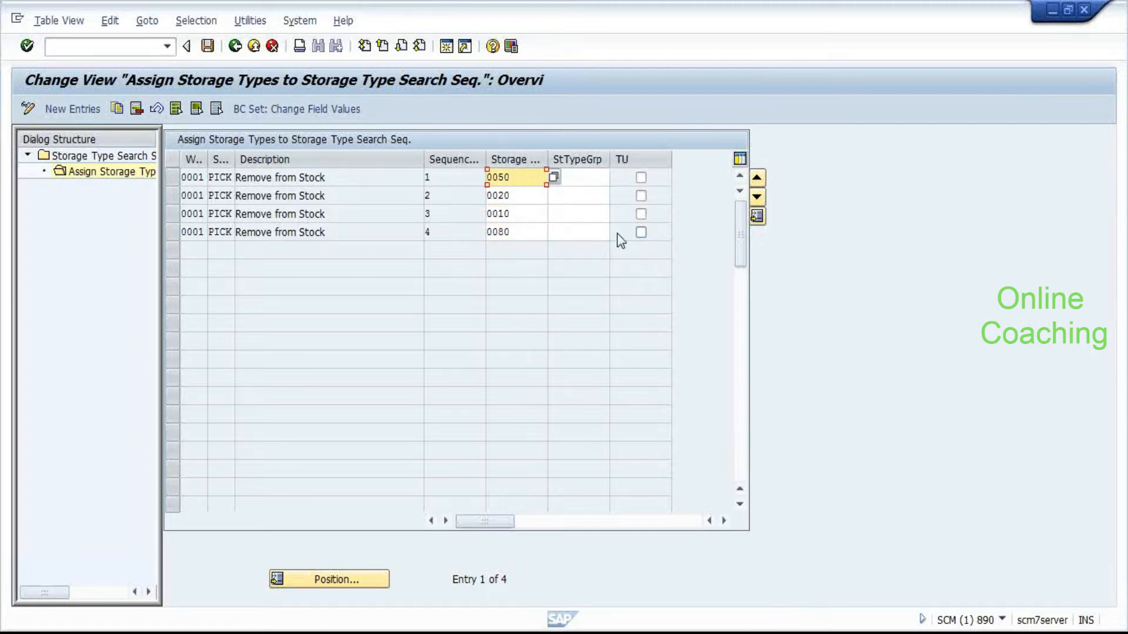
left_click(514, 200)
left_click(515, 178)
left_click(514, 197)
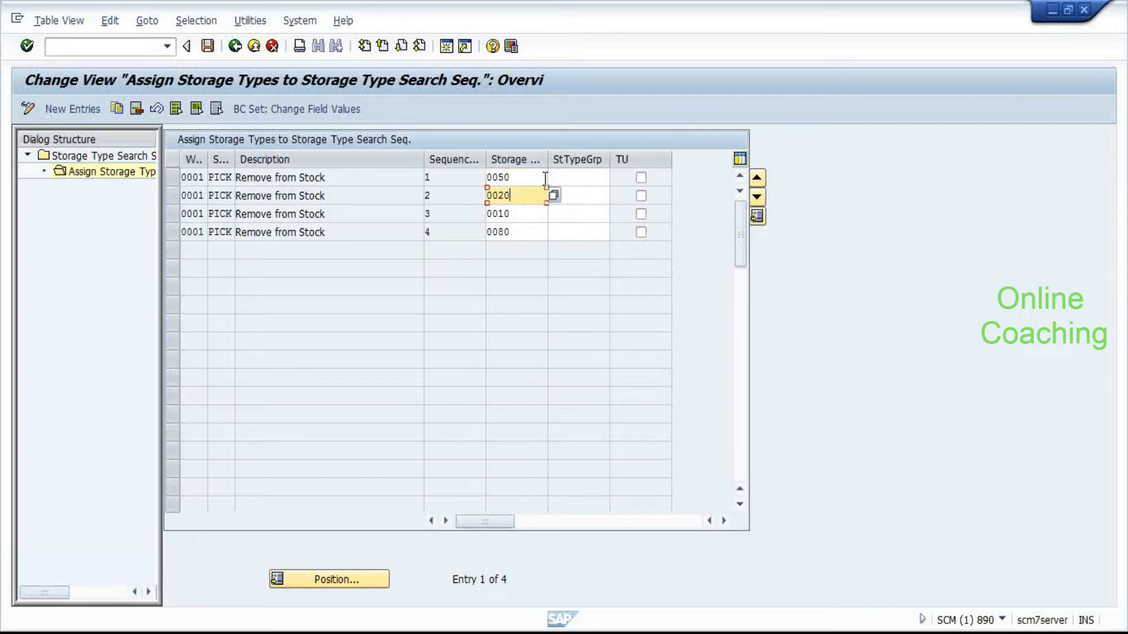
left_click(575, 182)
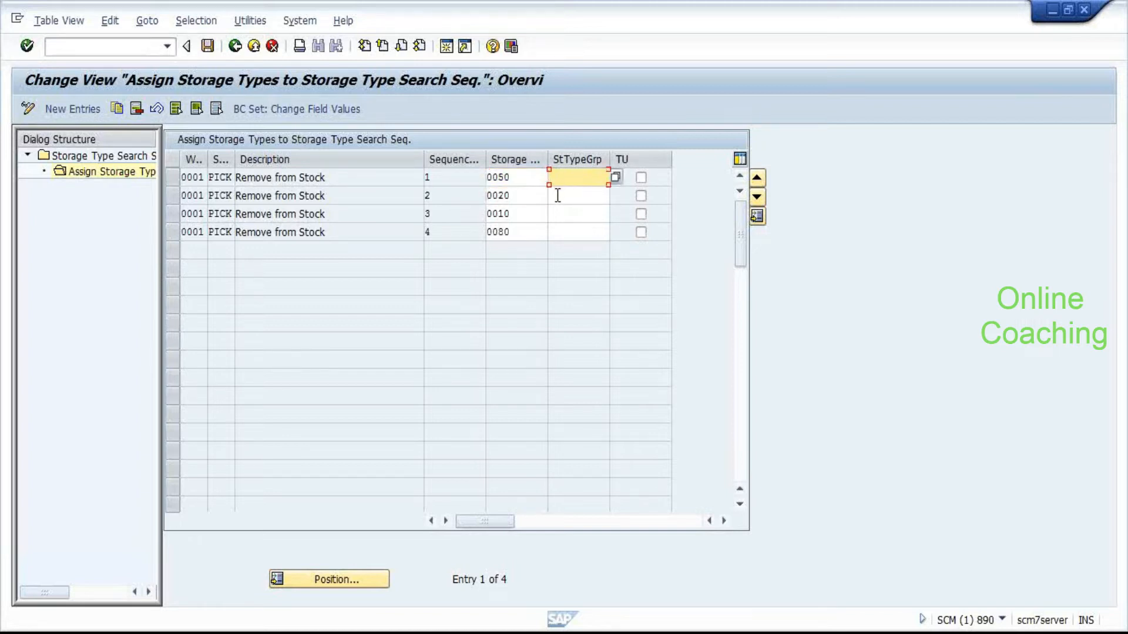
left_click(527, 215)
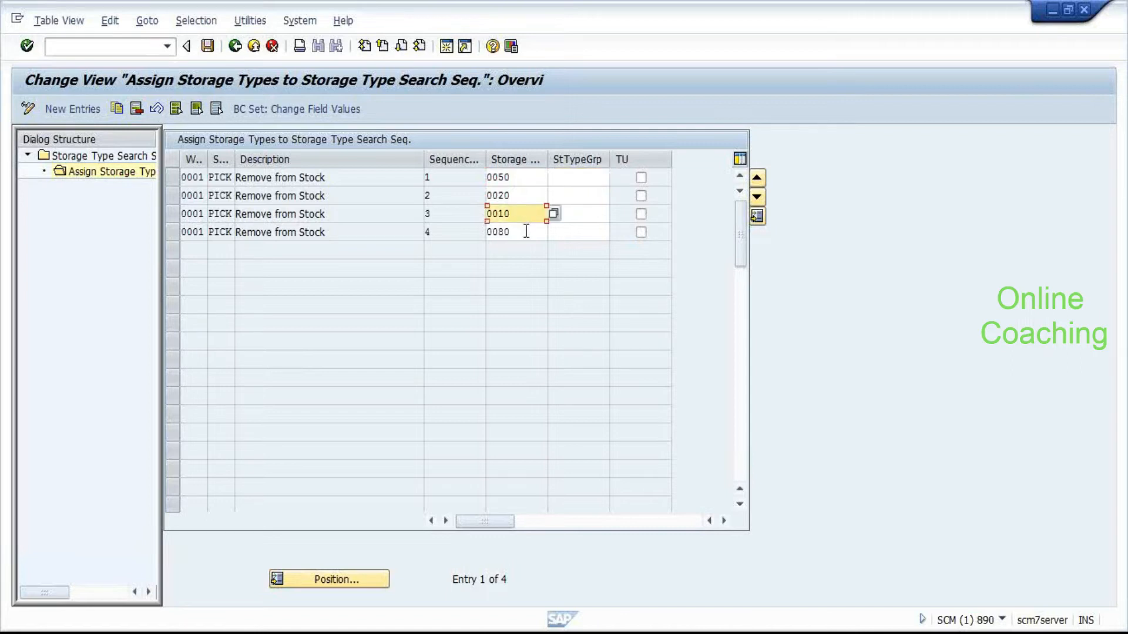
left_click(527, 233)
left_click(575, 202)
left_click(575, 213)
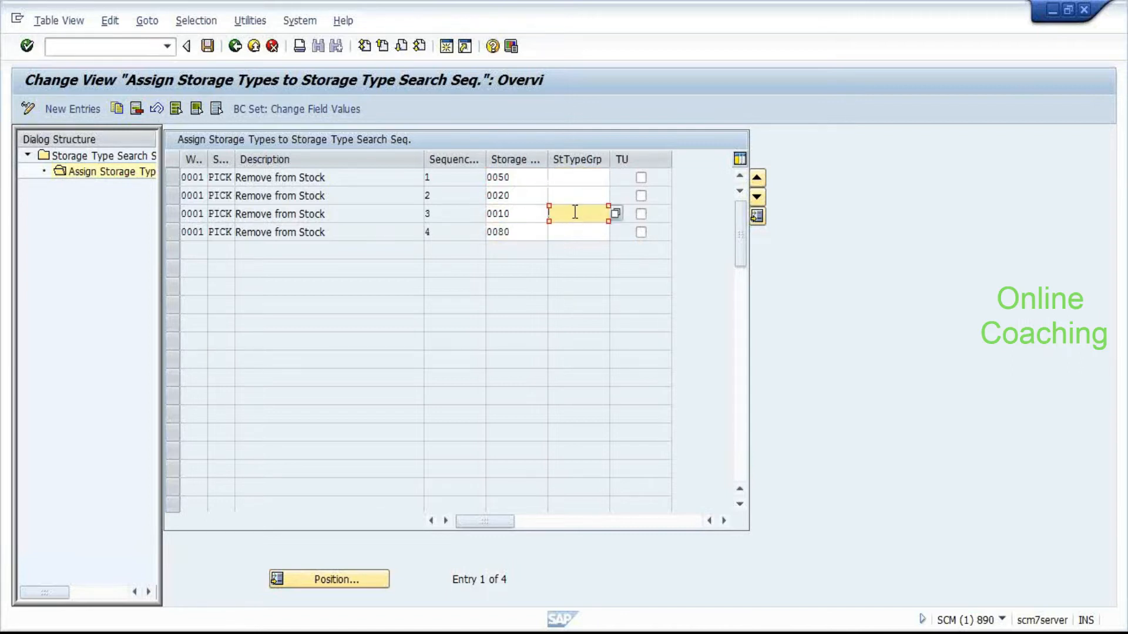
key("F3")
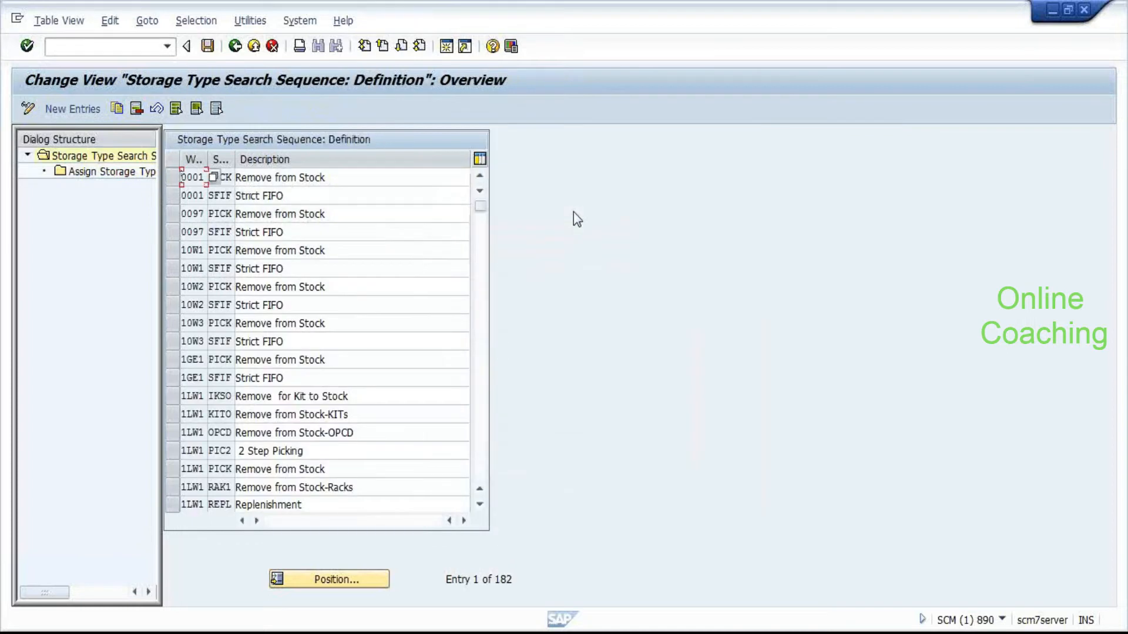
key("F3")
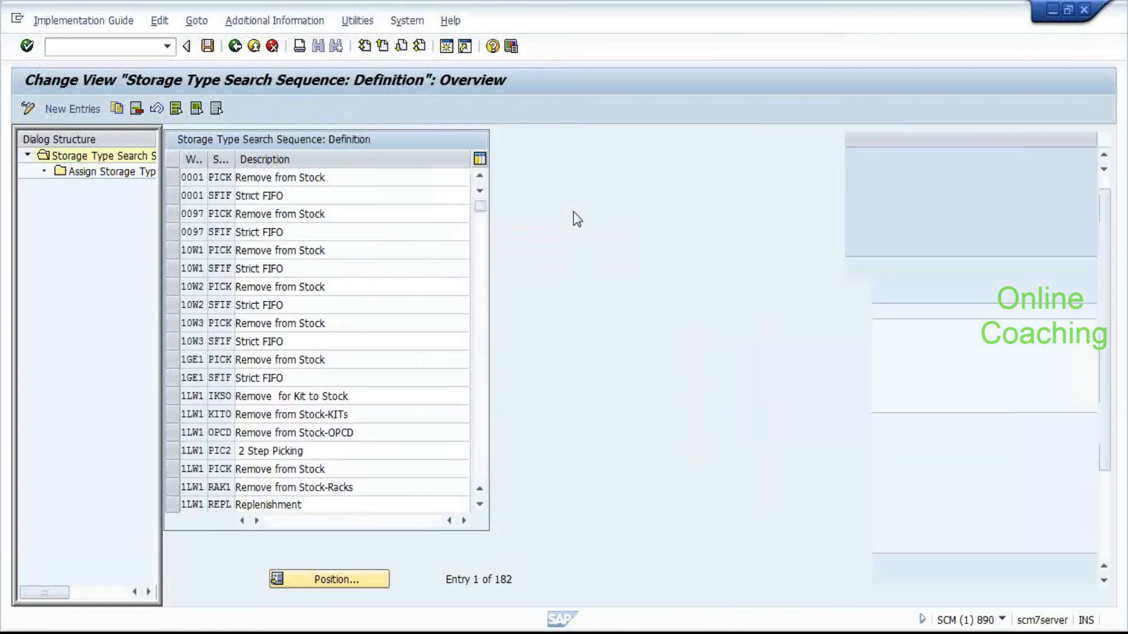
Expand the group definitions for determining the storage type search sequence and review the Define Group for Stock Type activity.
left_click(272, 322)
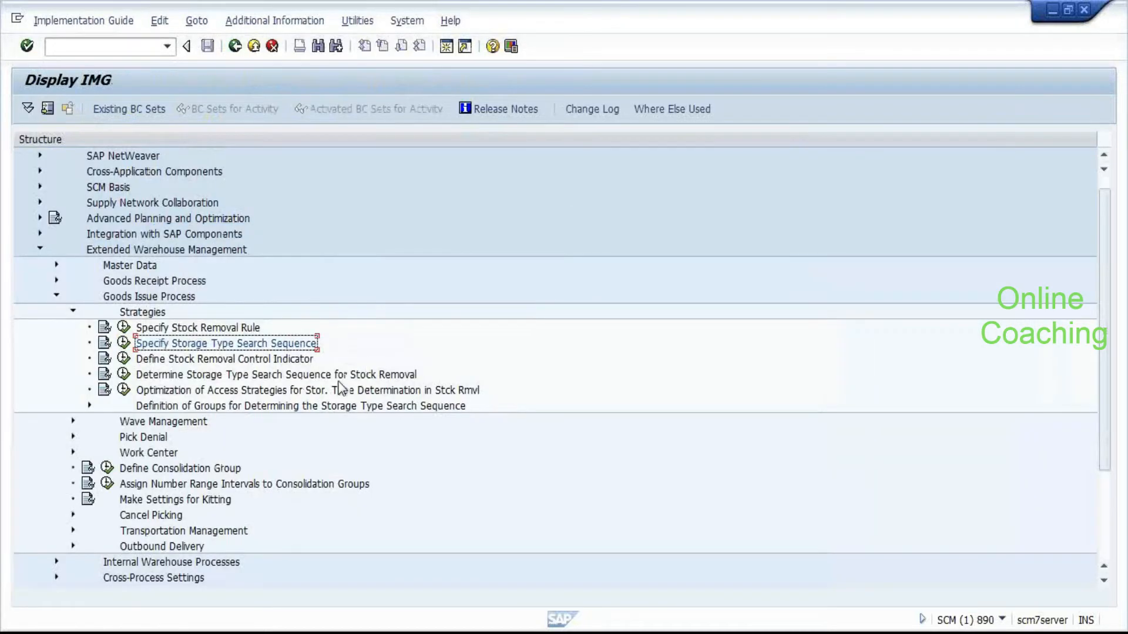
key("Down")
key("Down")
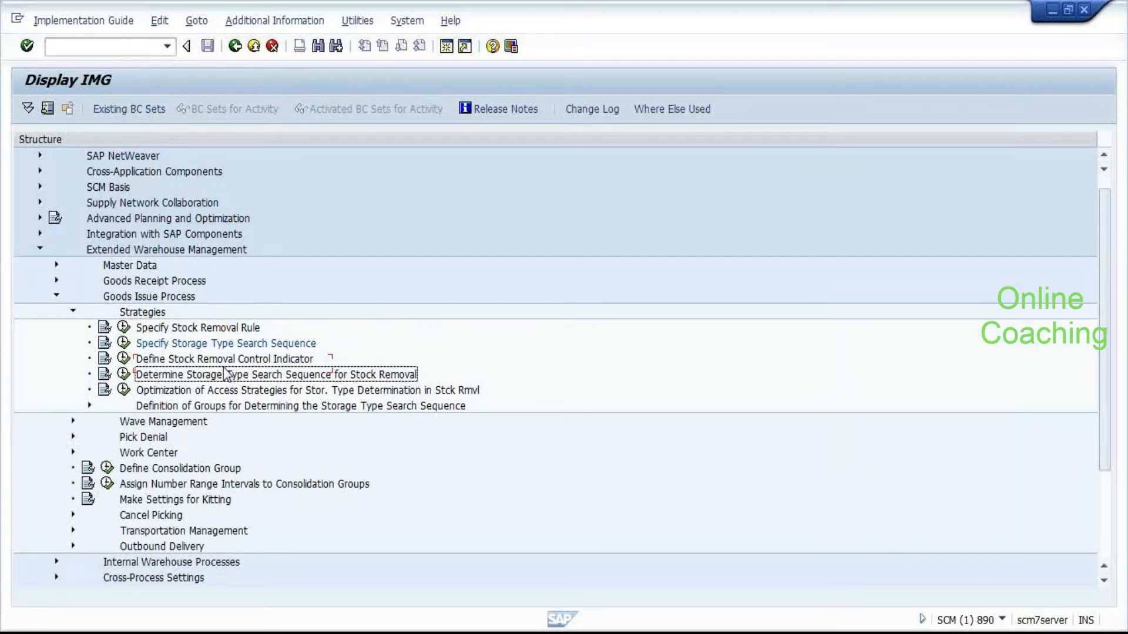
key("Down")
key("Down")
key("Right")
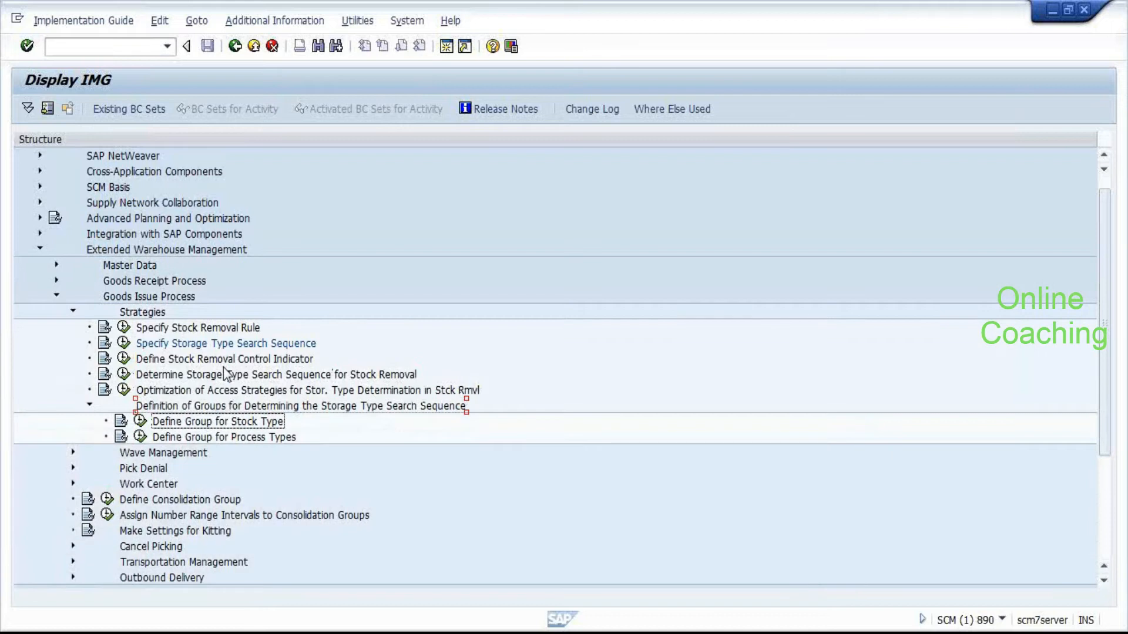
key("Down")
key("Left")
key("Return")
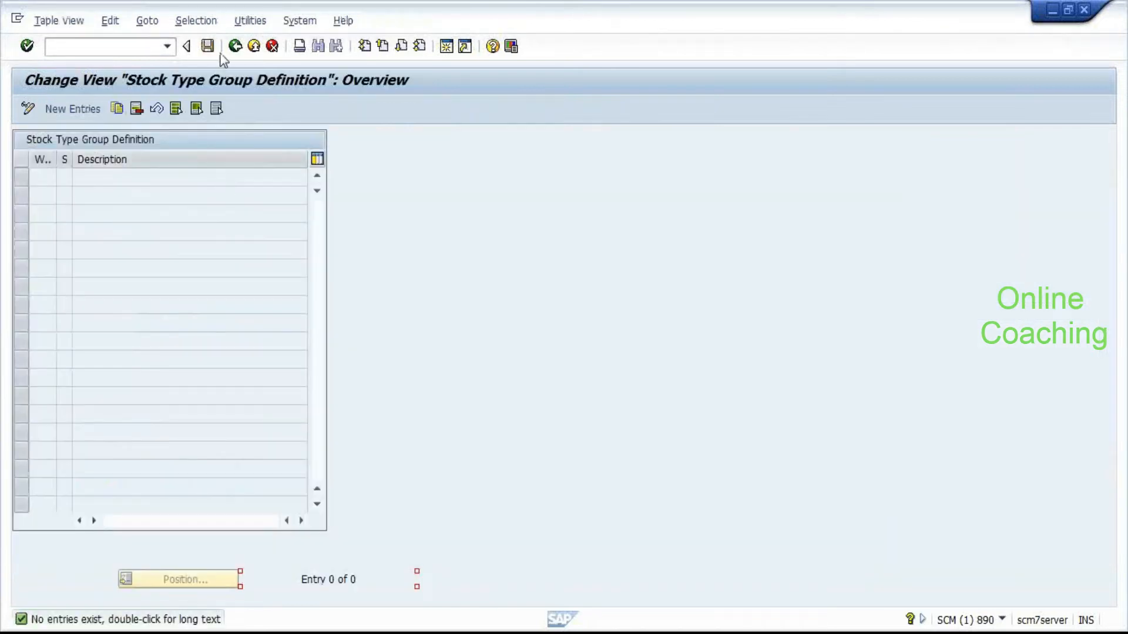
left_click(236, 47)
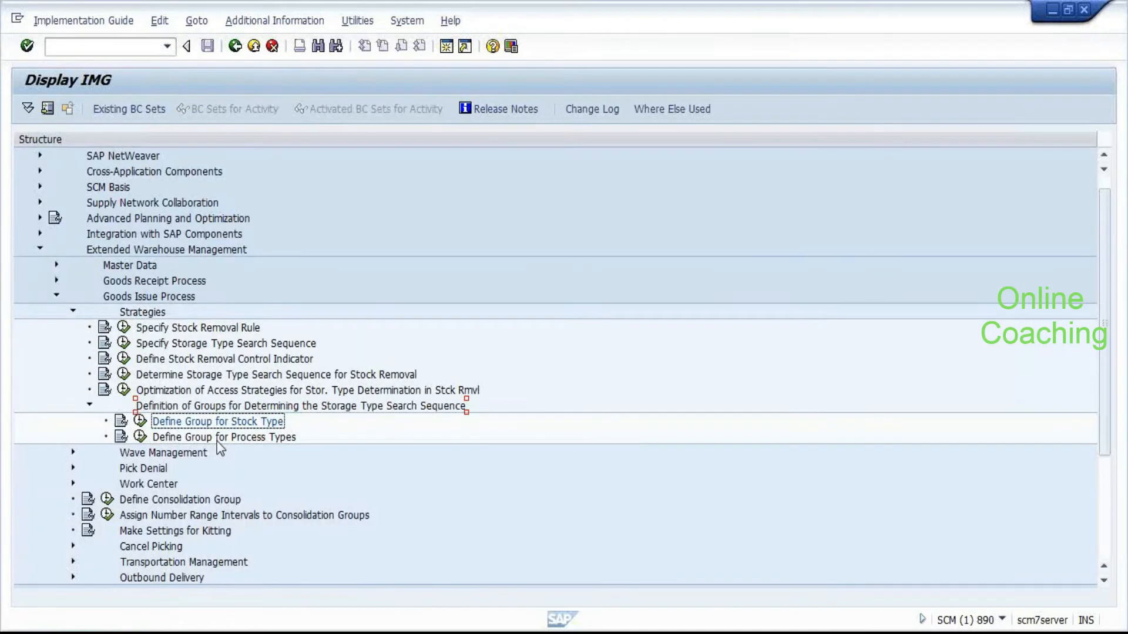
Collapse the search sequence group definitions and expand Master Data under Extended Warehouse Management.
key("Up")
key("Left")
key("Up")
key("Up")
key("Up")
key("Up")
key("Up")
key("Up")
key("Up")
key("Up")
key("Up")
key("Right")
Open the Define Storage Type Groups activity under Master Data.
key("Down")
key("Down")
key("Down")
key("Down")
key("Down")
key("Down")
key("Down")
key("Down")
key("Down")
key("Down")
key("Up")
key("Up")
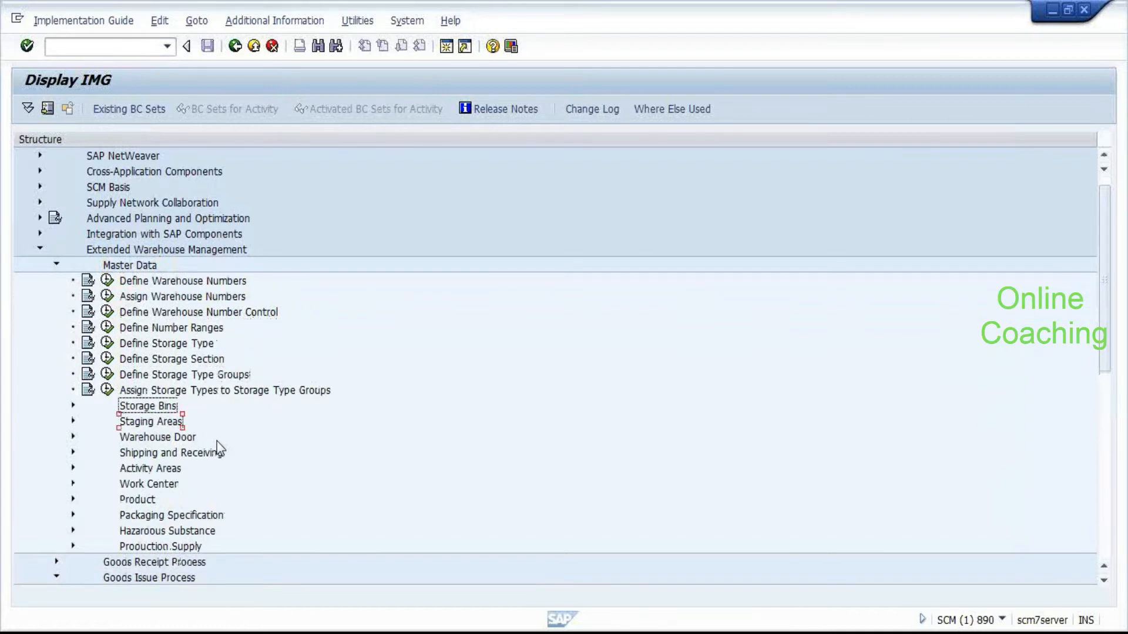
key("Up")
key("Left")
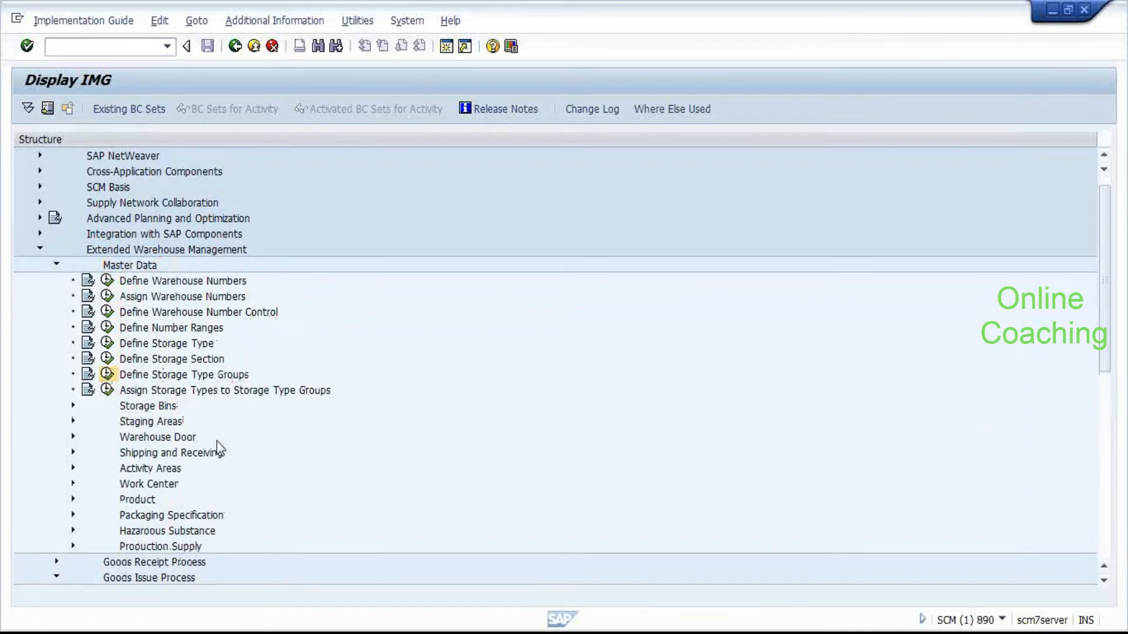
key("Return")
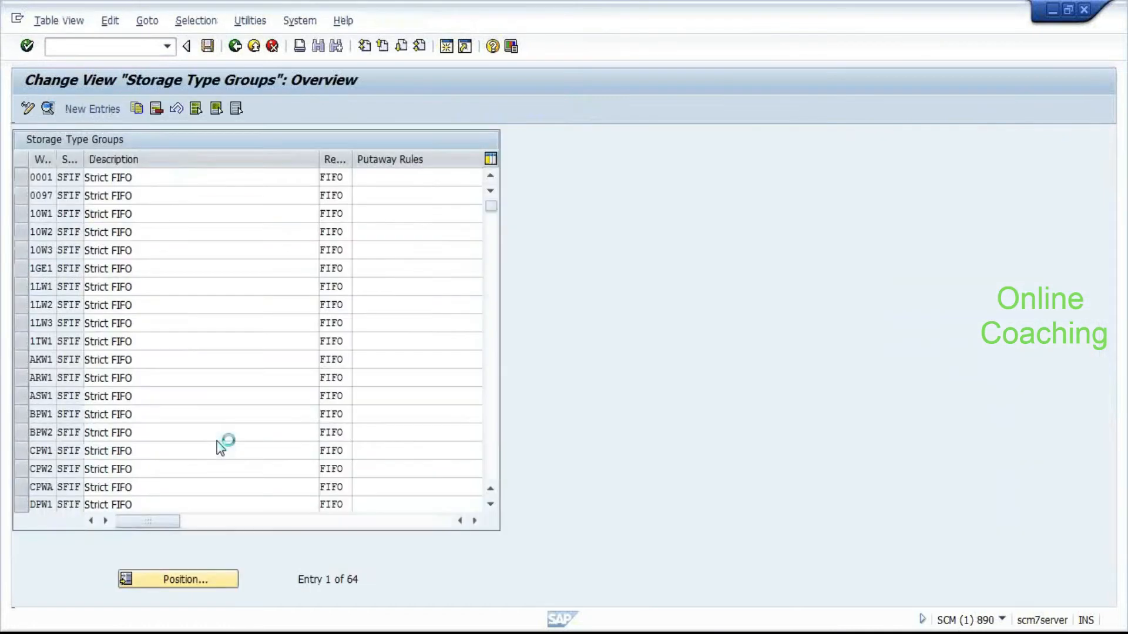
Review the details of warehouse 0001's SFIF storage type group and return to the overview.
double_click(41, 181)
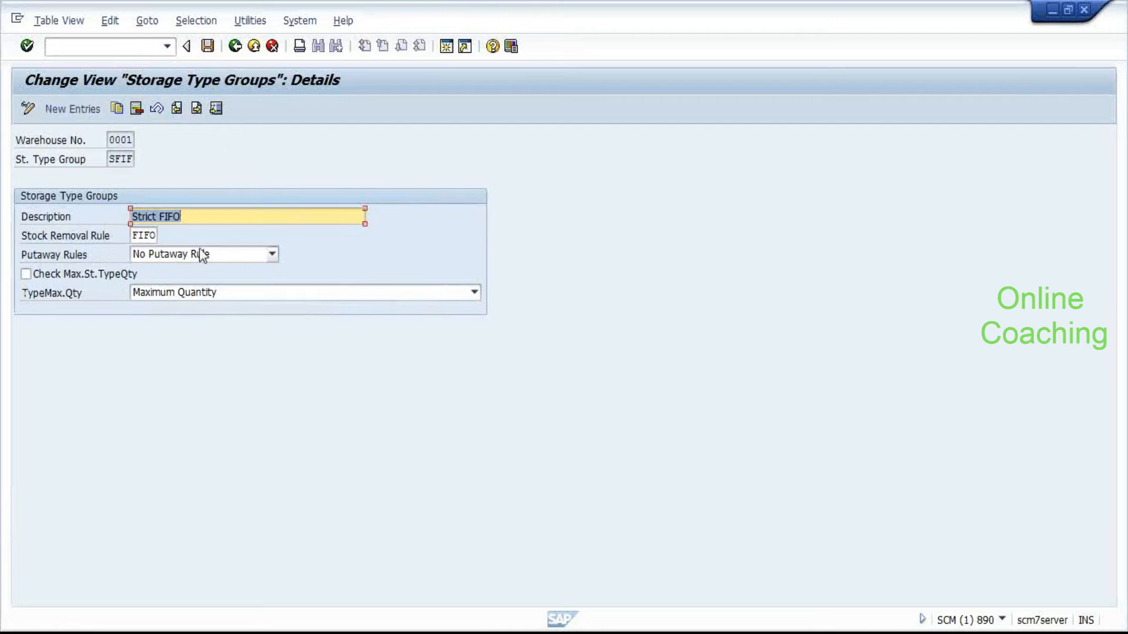
left_click(110, 160)
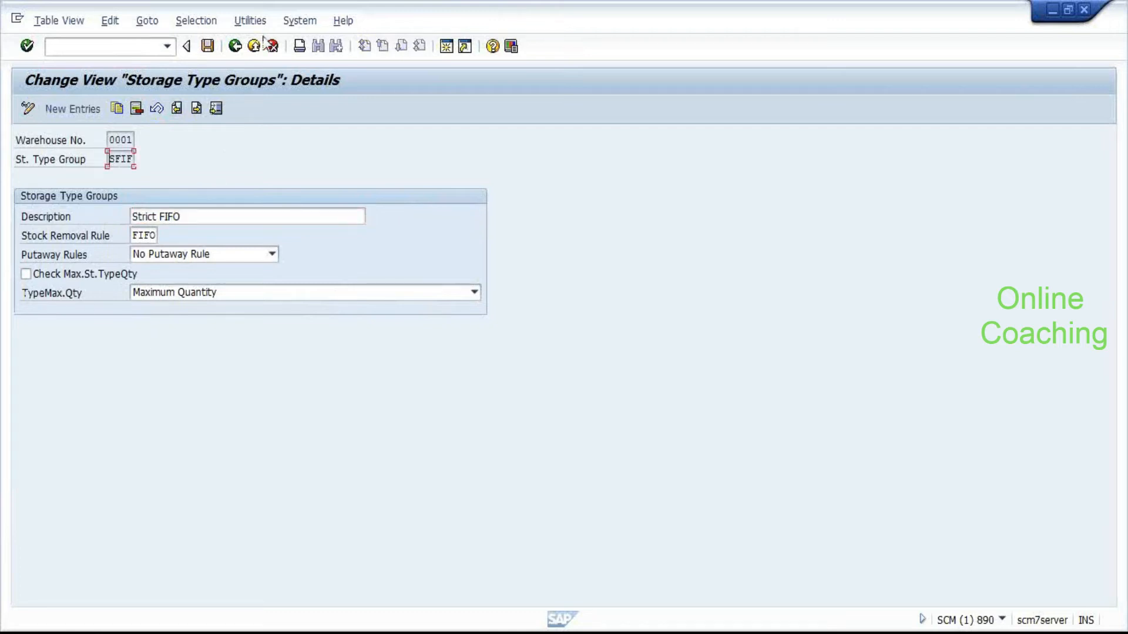
left_click(235, 45)
Examine the stock removal and putaway rules of warehouse WH09's SFIF storage type group, then return to the implementation guide.
left_click(47, 284)
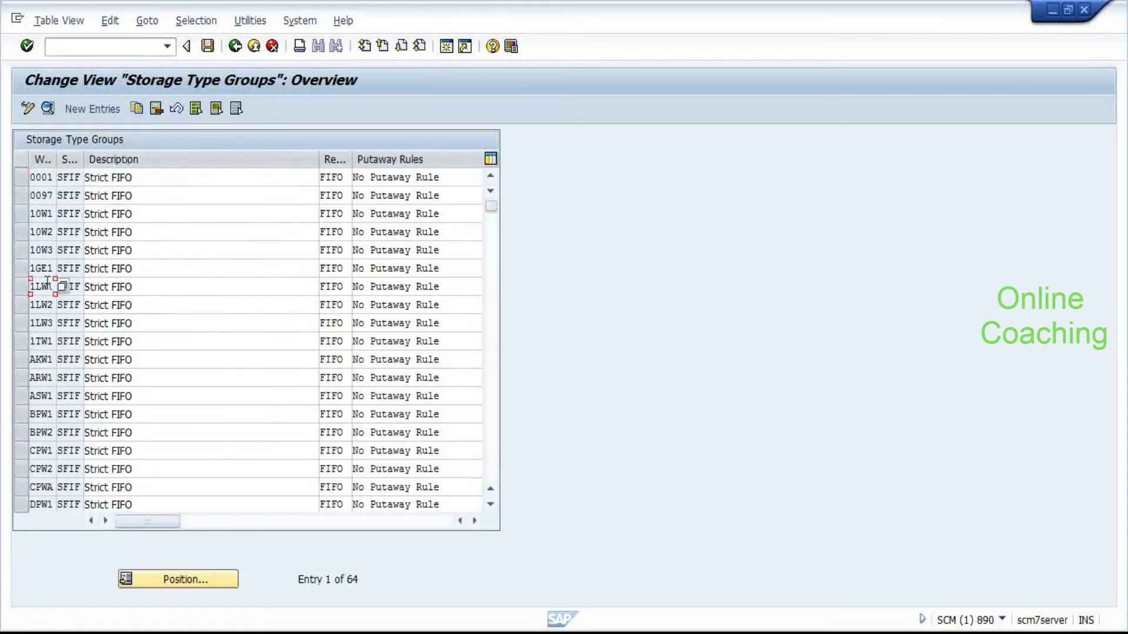
scroll(47, 285, "down", 6)
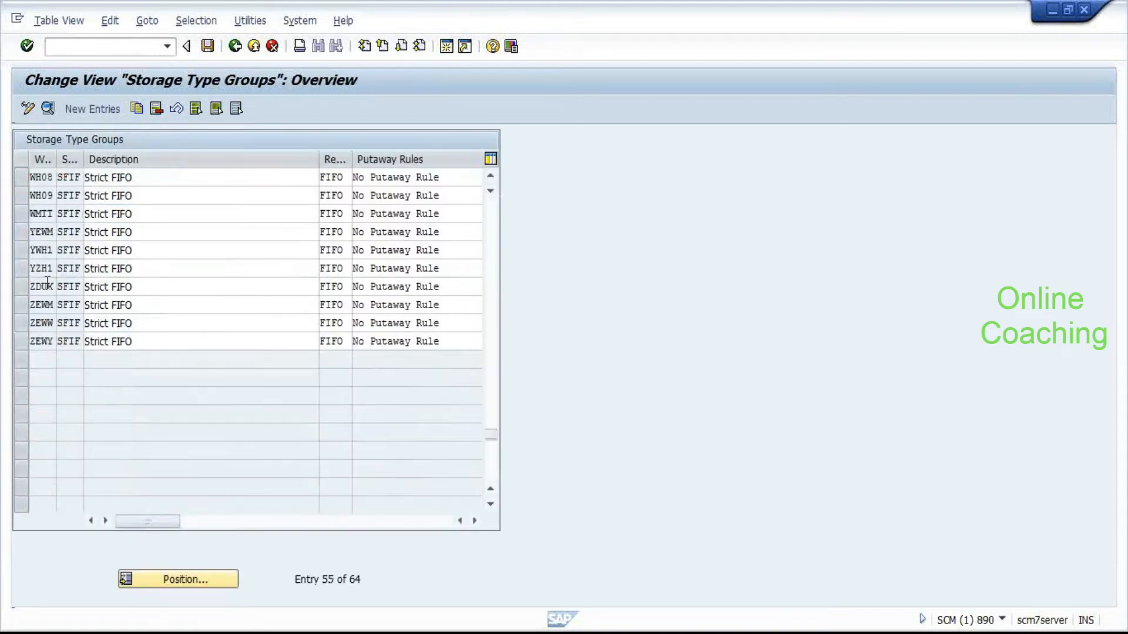
left_click(23, 198)
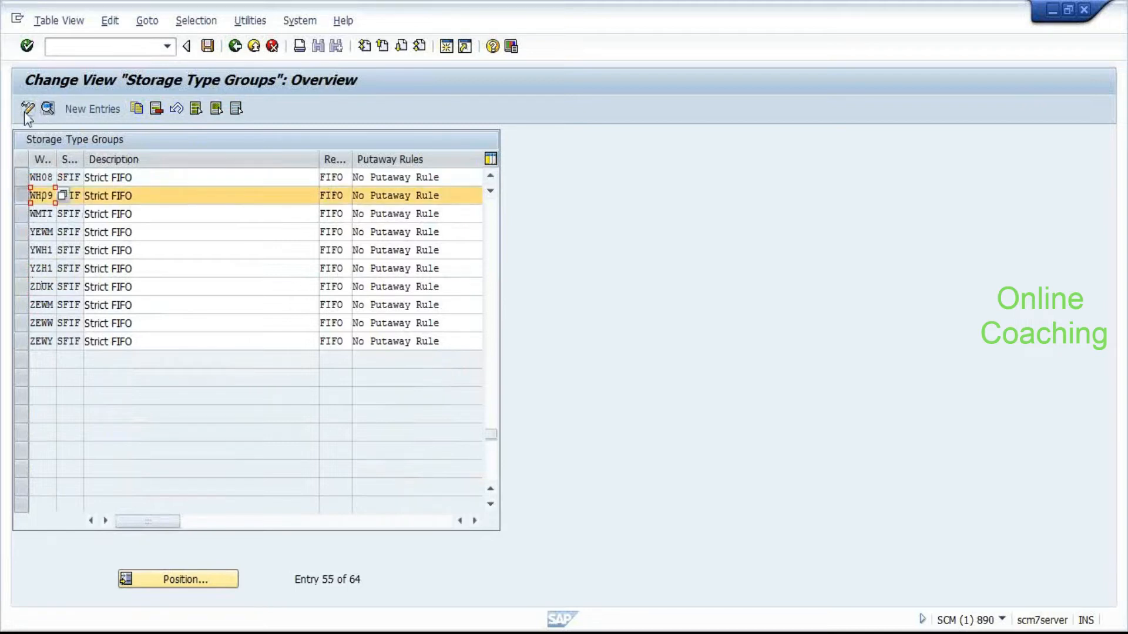
left_click(47, 112)
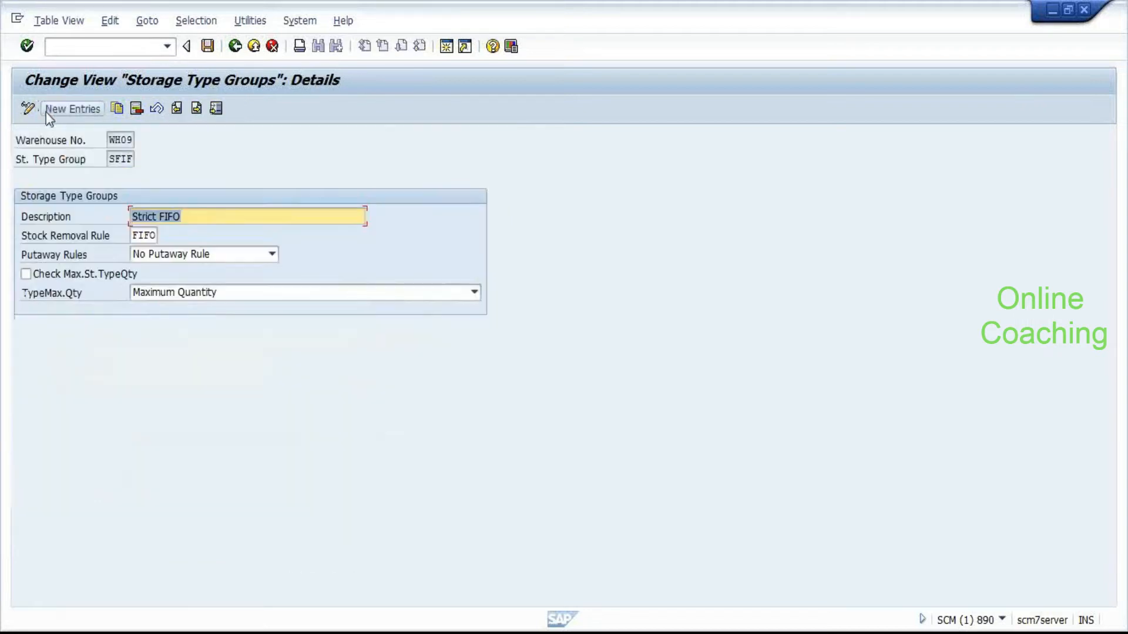
left_click(111, 160)
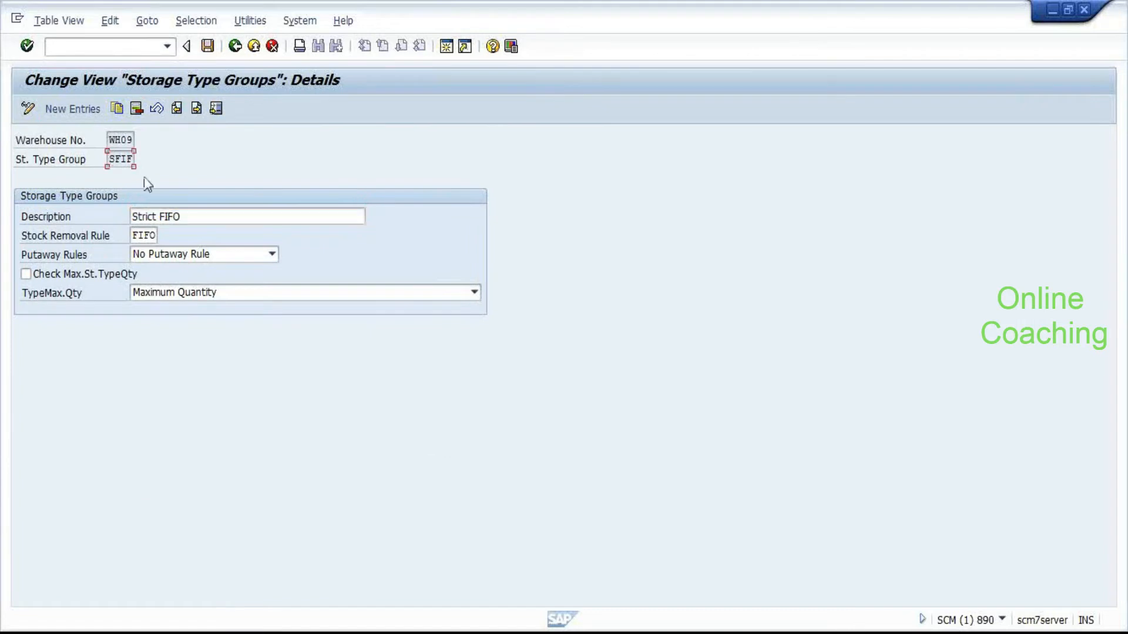
left_click(131, 234)
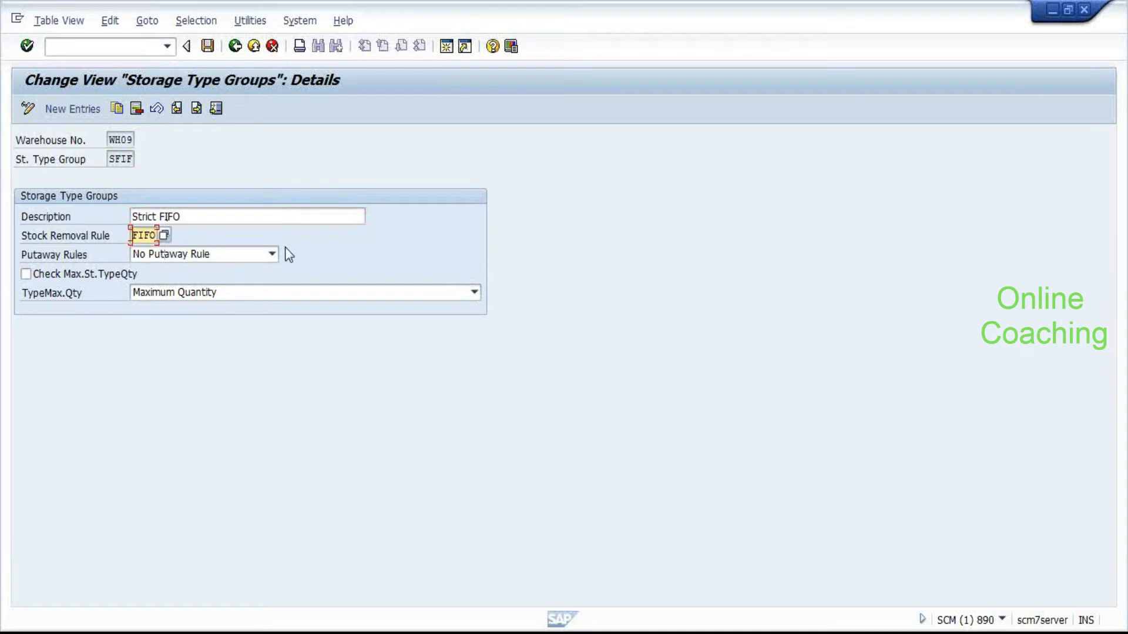
left_click(272, 254)
left_click(360, 243)
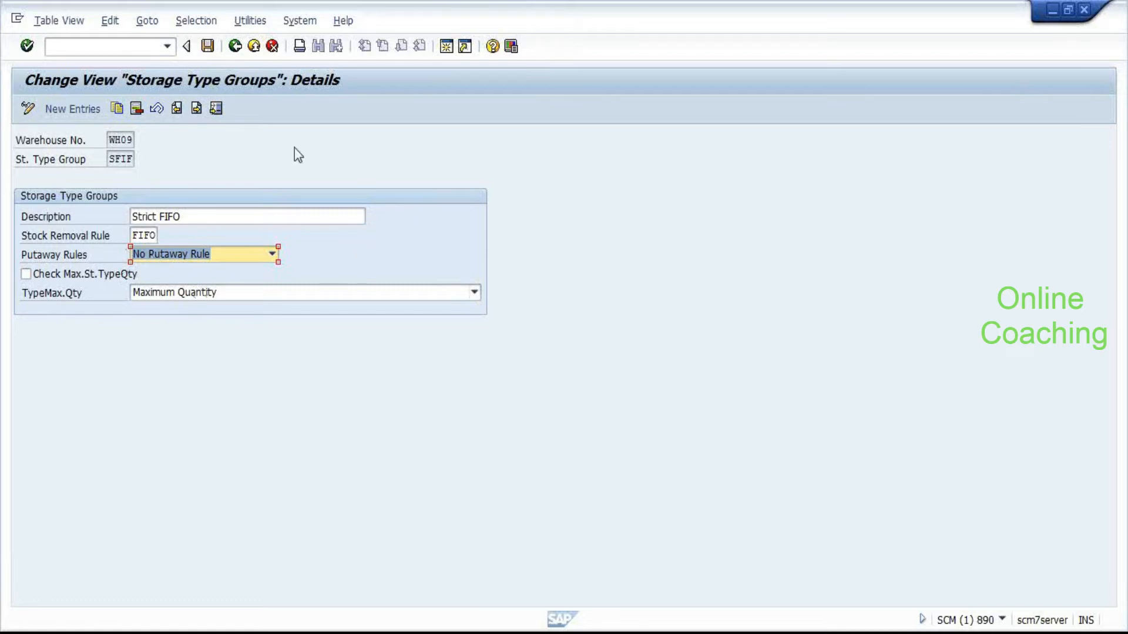
left_click(235, 47)
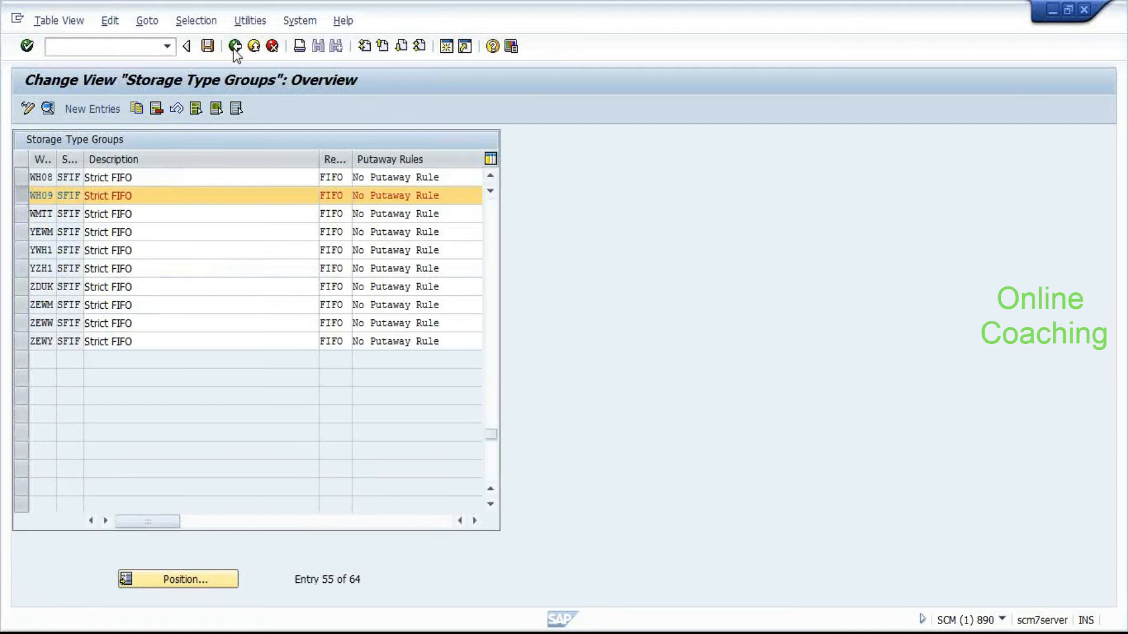
left_click(235, 47)
Open Assign Storage Types to Storage Type Groups, review warehouse 0001's SFIF assignments, and return to the implementation guide.
left_click(108, 393)
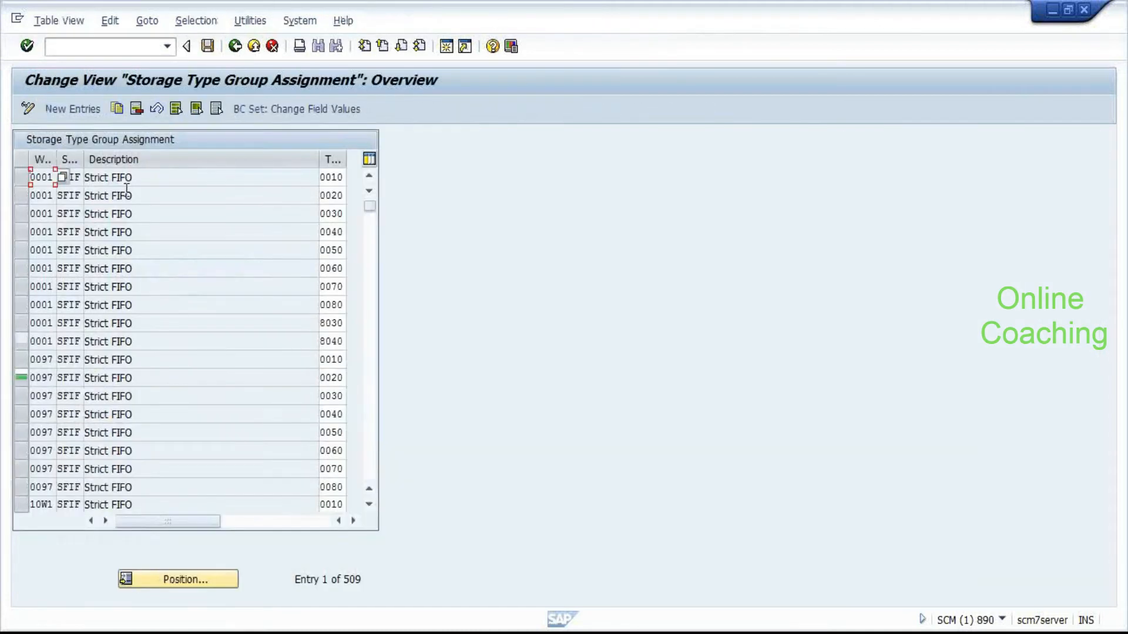
left_click(161, 215)
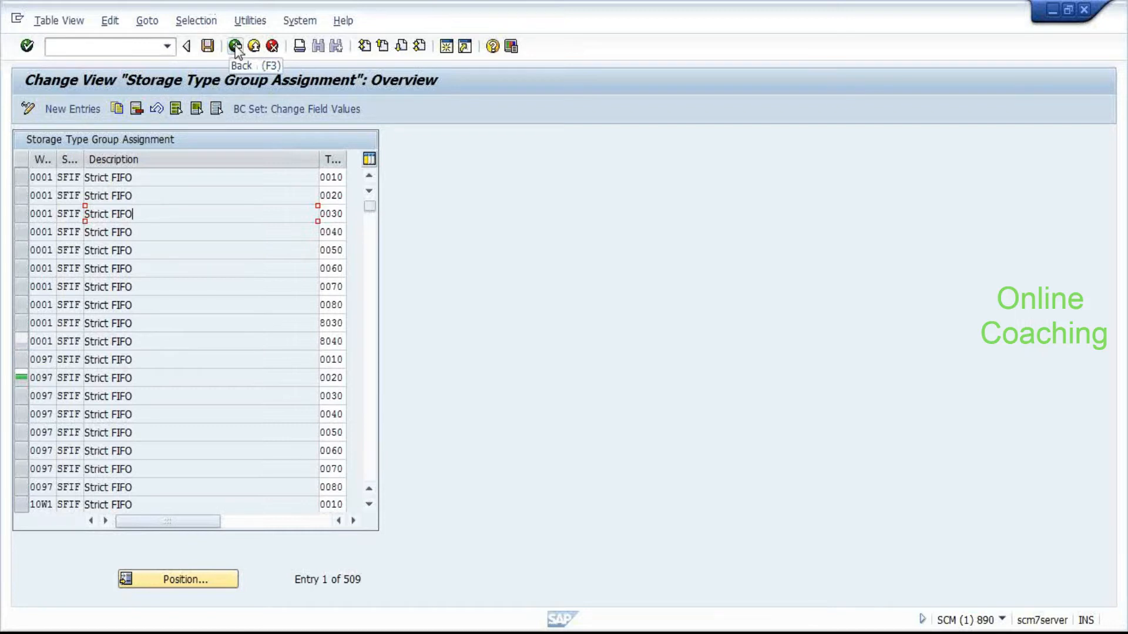
left_click(88, 178)
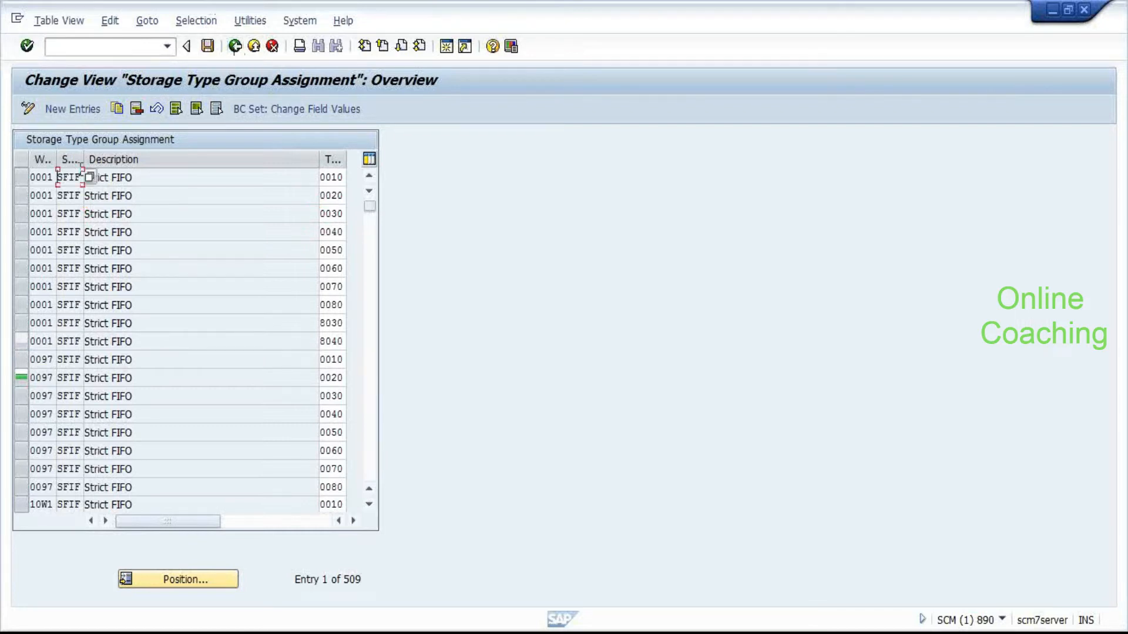
left_click(19, 178)
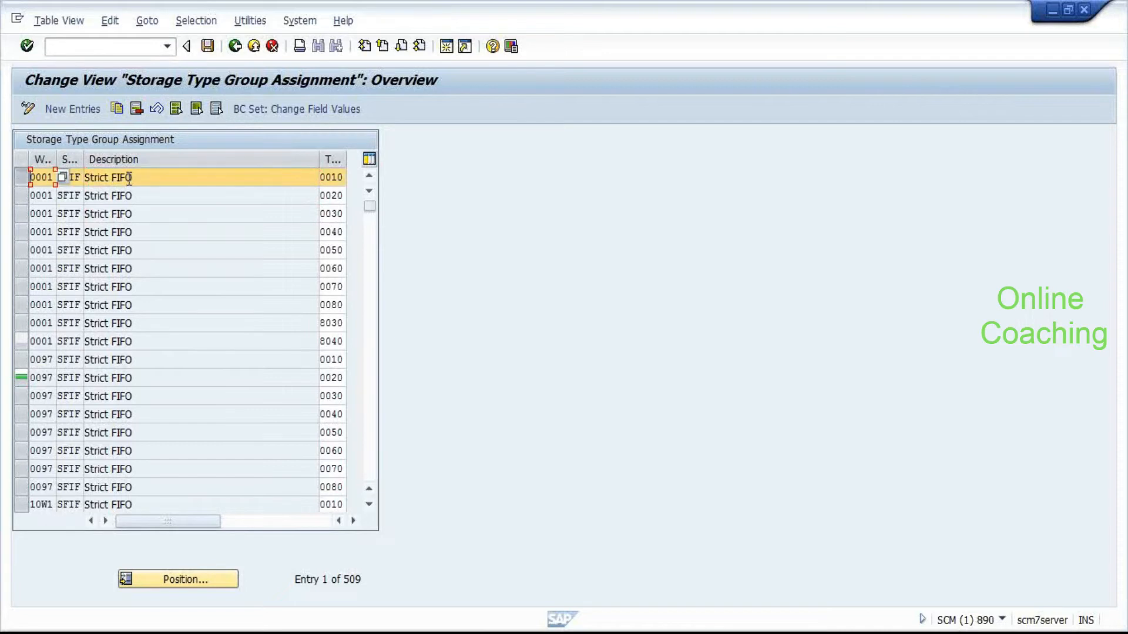
left_click(20, 177)
left_click(131, 177)
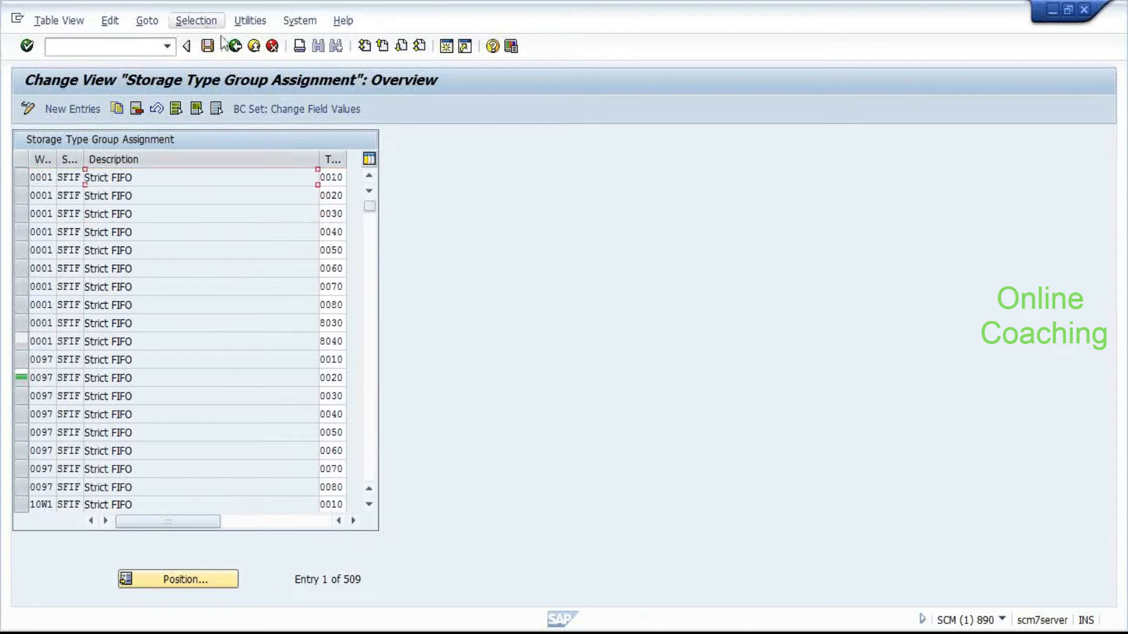
left_click(235, 46)
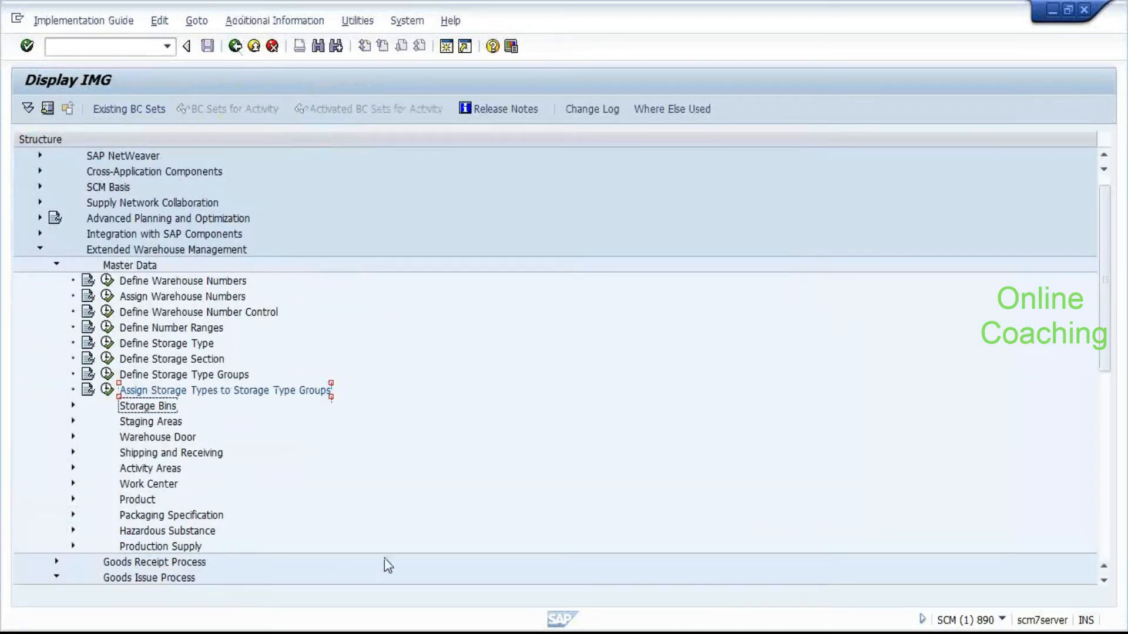
Open the Specify Storage Type Search Sequence activity under Goods Issue Process, Strategies.
key("Down")
key("Down")
key("Down")
key("Down")
key("Down")
key("Down")
key("Down")
key("Down")
key("Down")
key("Down")
key("Down")
key("Down")
key("Down")
key("Down")
key("Down")
key("Down")
key("Down")
key("Down")
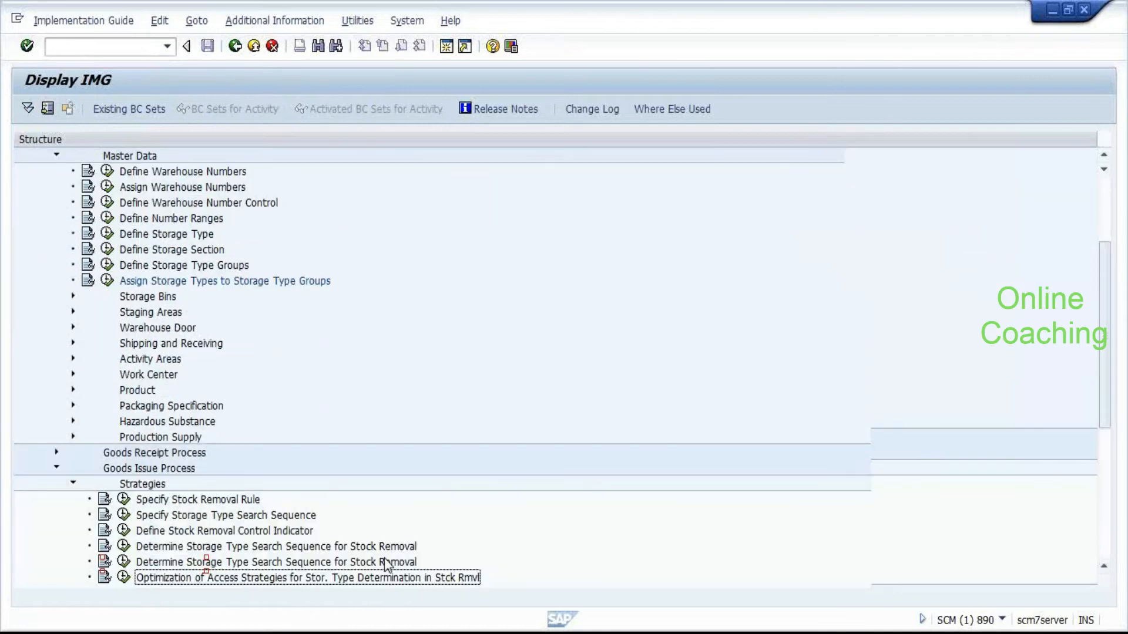
key("Up")
key("Up")
key("Up")
key("Left")
key("Return")
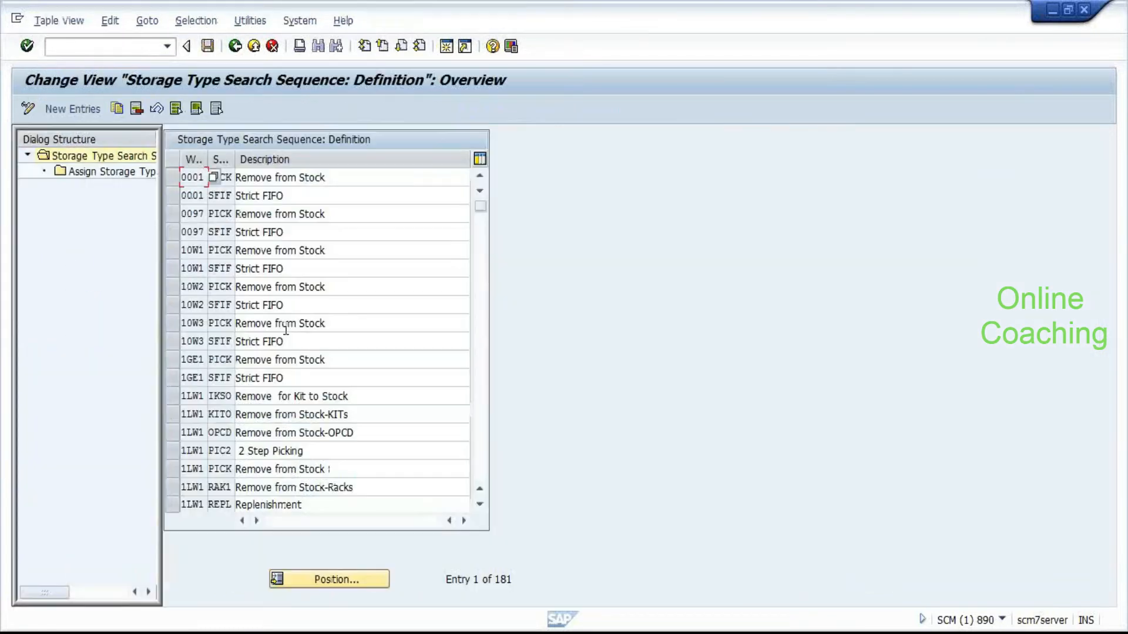
Review the storage types assigned to warehouse 0001's PICK search sequence, then return to the implementation guide.
left_click(172, 177)
double_click(97, 172)
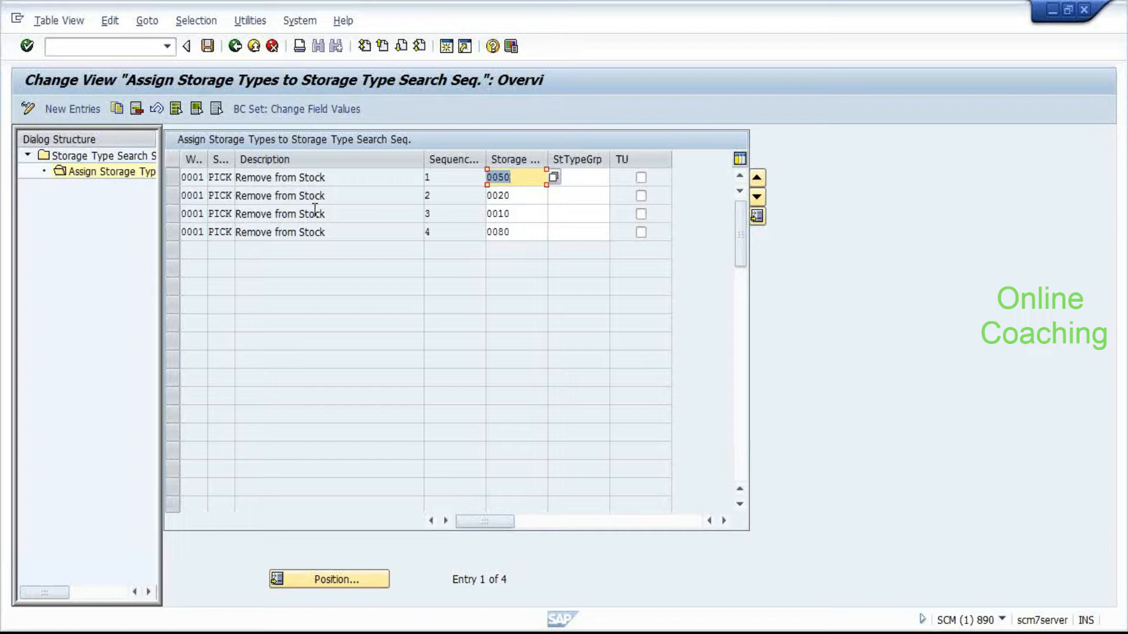
left_click(628, 189)
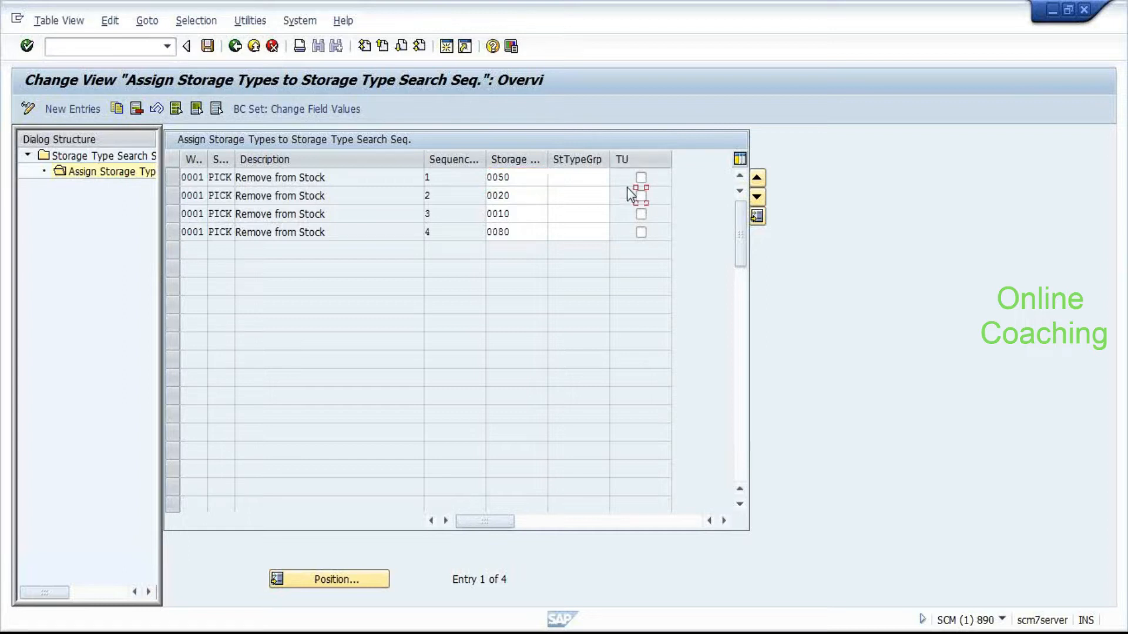
left_click(641, 196)
key("F3")
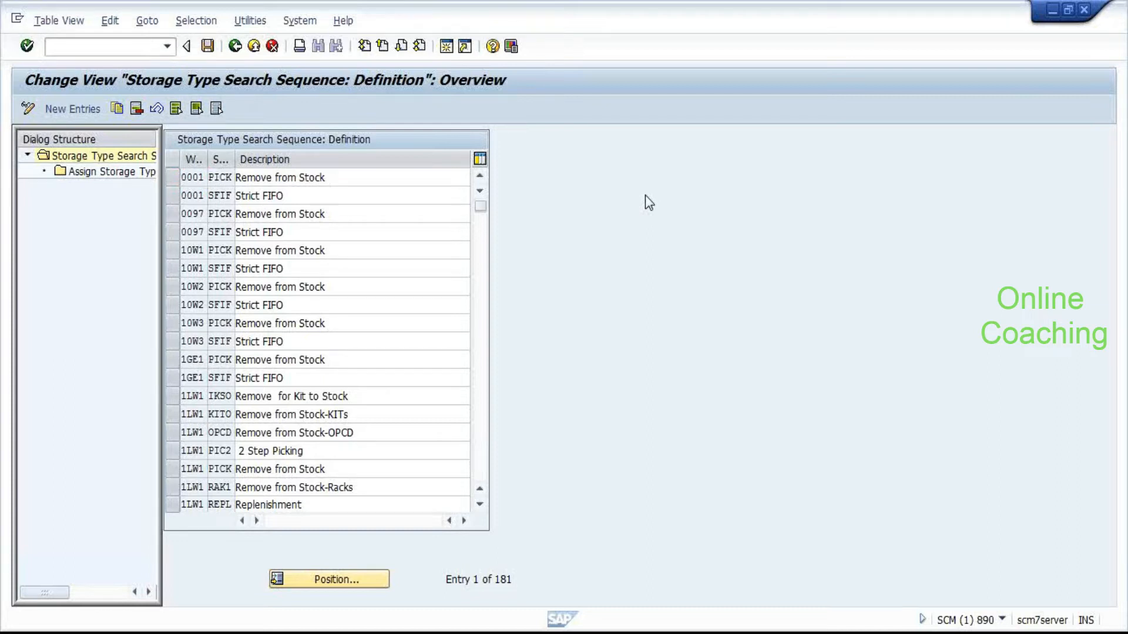
key("F3")
Open Specify Stock Removal Rule, review the defined removal rules, and return to the implementation guide.
key("Tab")
key("Return")
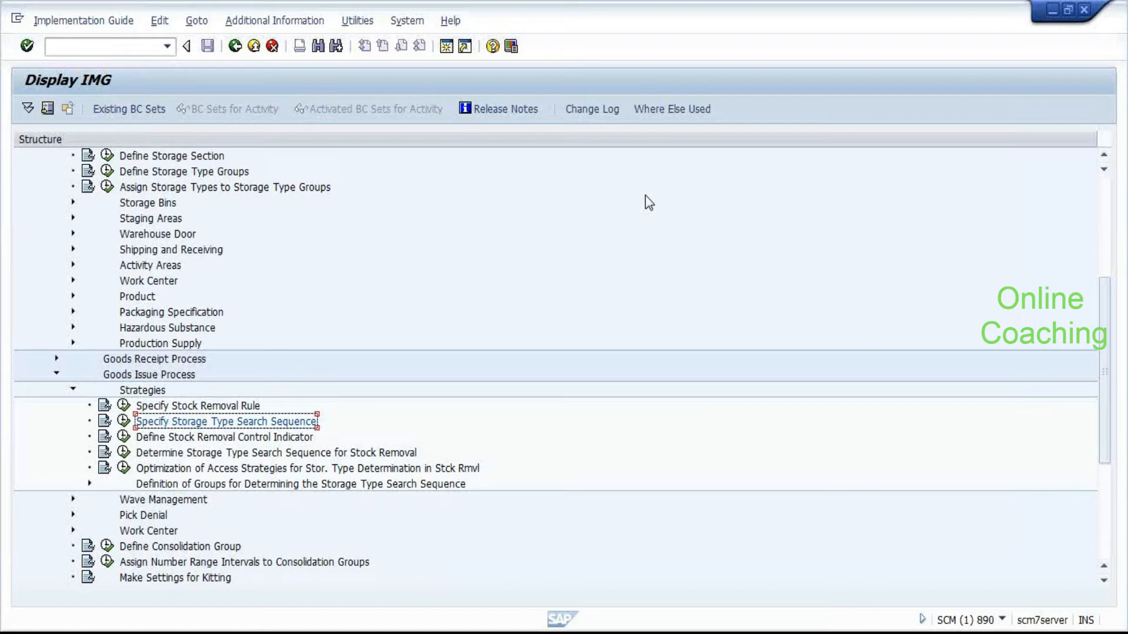
key("Left")
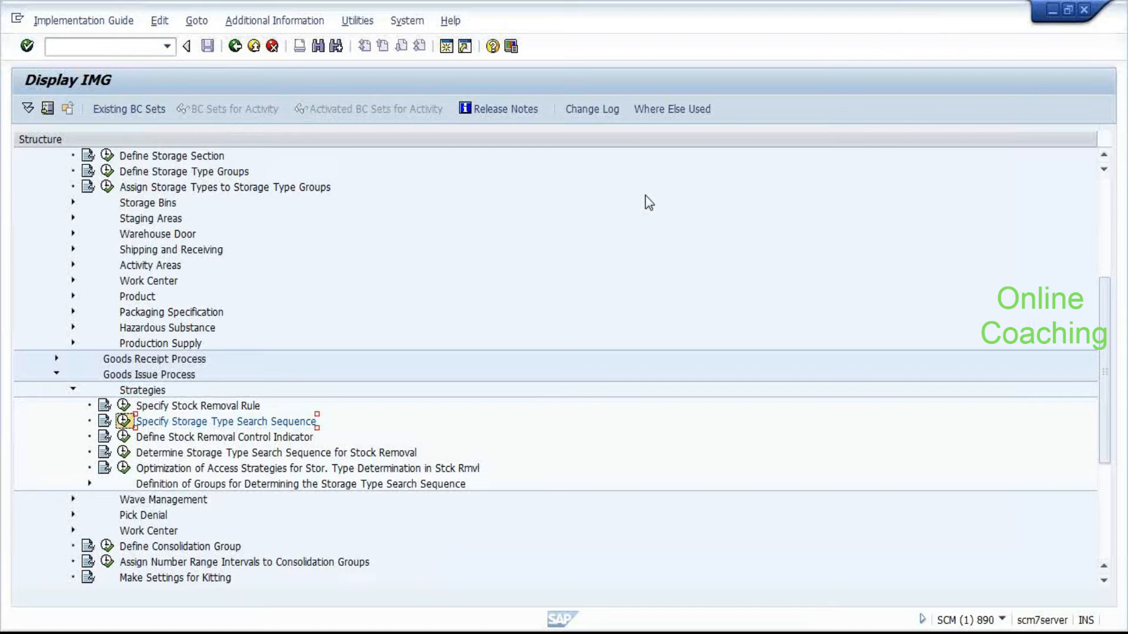
key("Up")
key("Return")
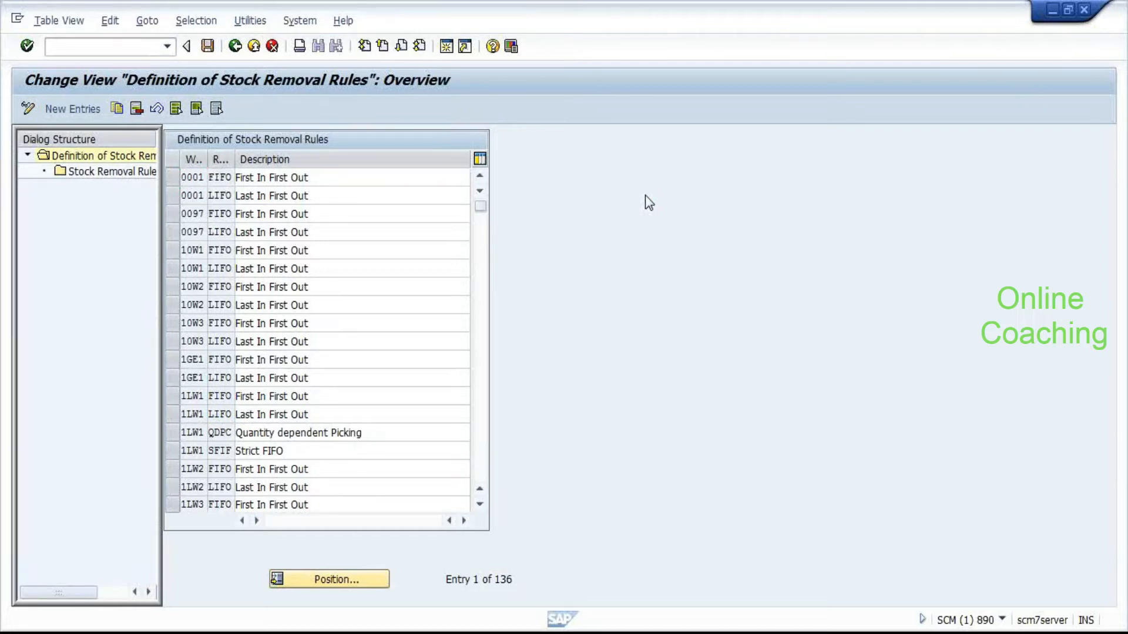
key("F3")
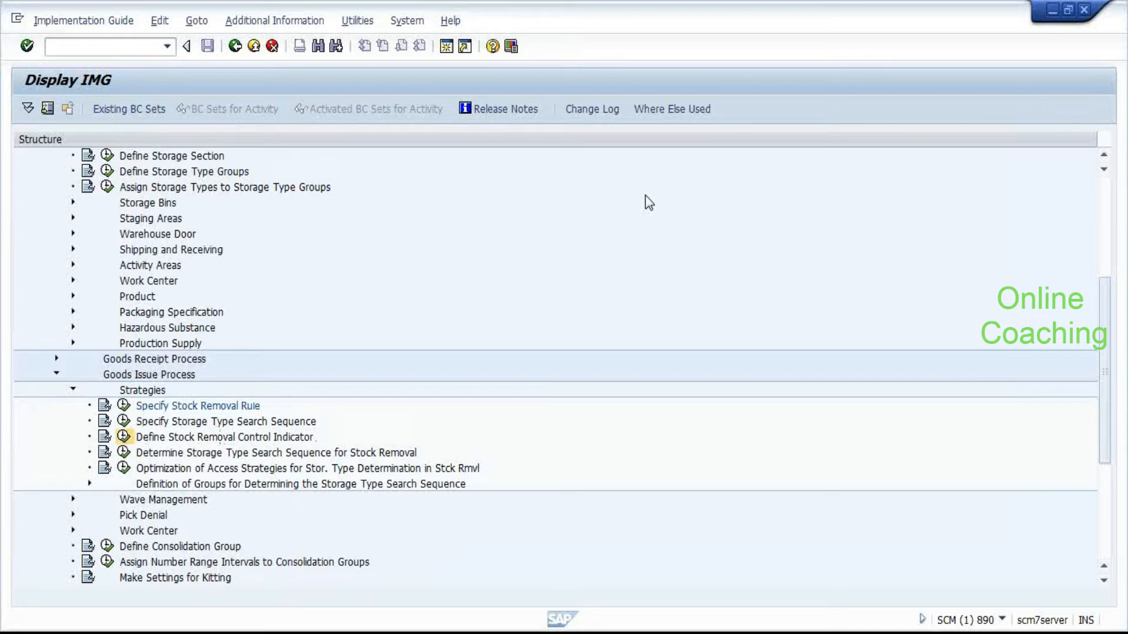
Open Define Stock Removal Control Indicator and widen the indicator column until its SRCI heading is readable.
key("Return")
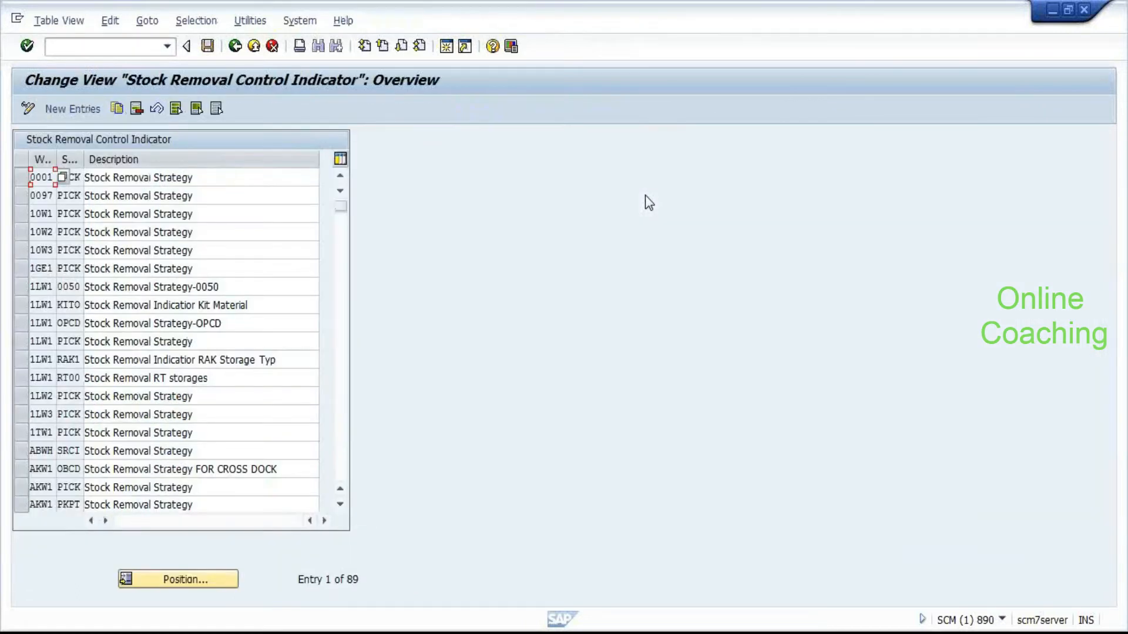
left_click(212, 175)
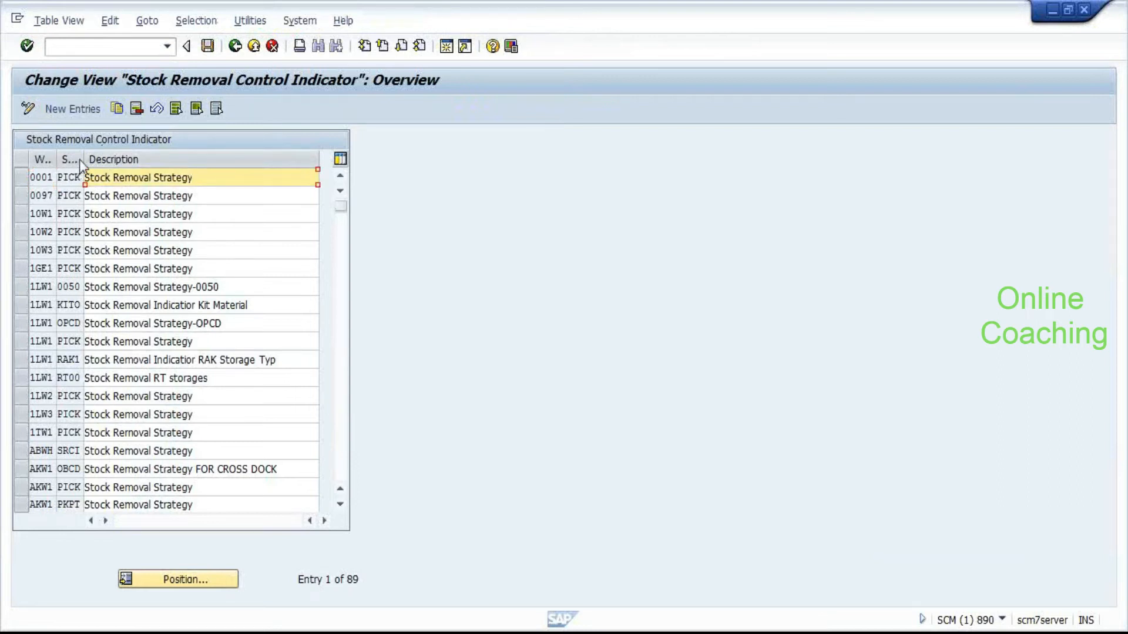
left_click_drag(85, 167, 152, 165)
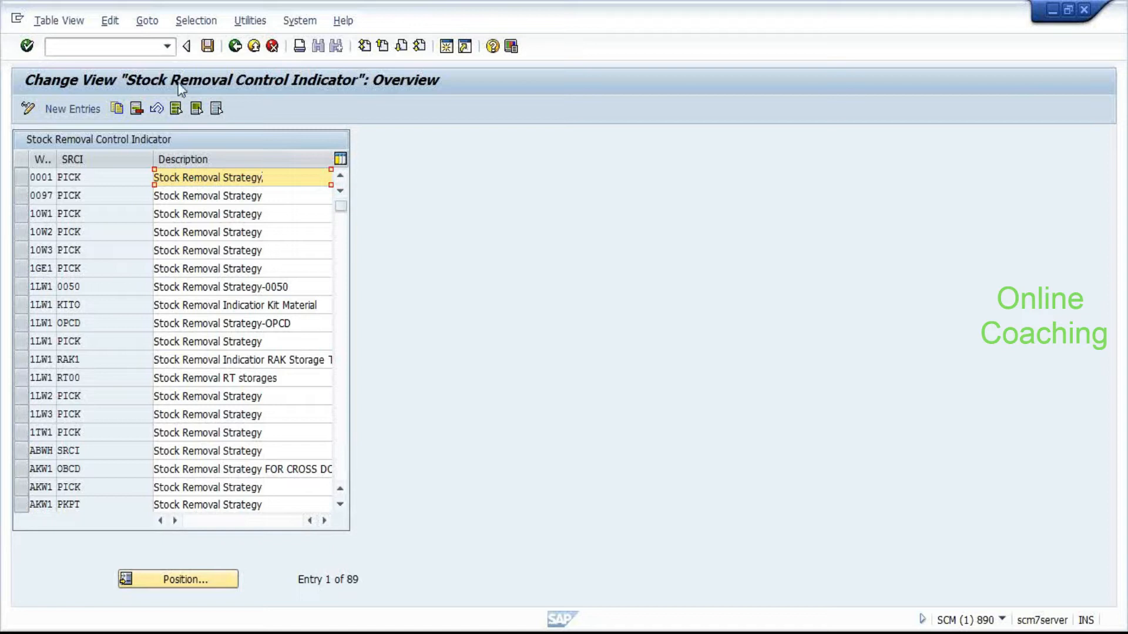
Open the warehouse product transaction /SCWM/MAT1 in a new session.
left_click(52, 45)
type("/O/SCWM/MAT1")
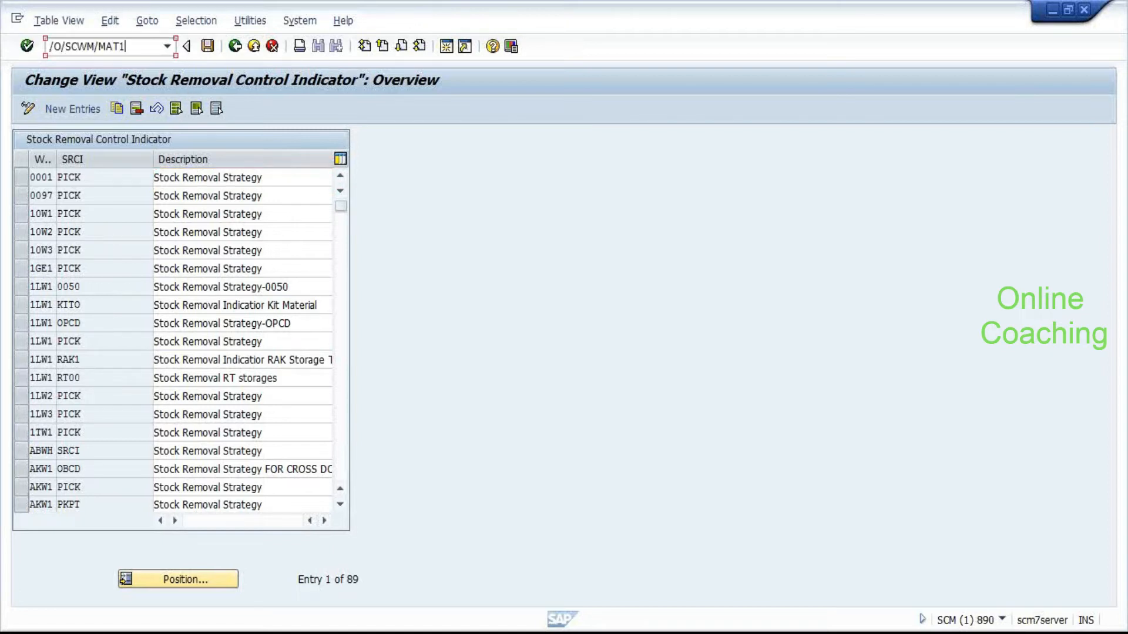
key("Return")
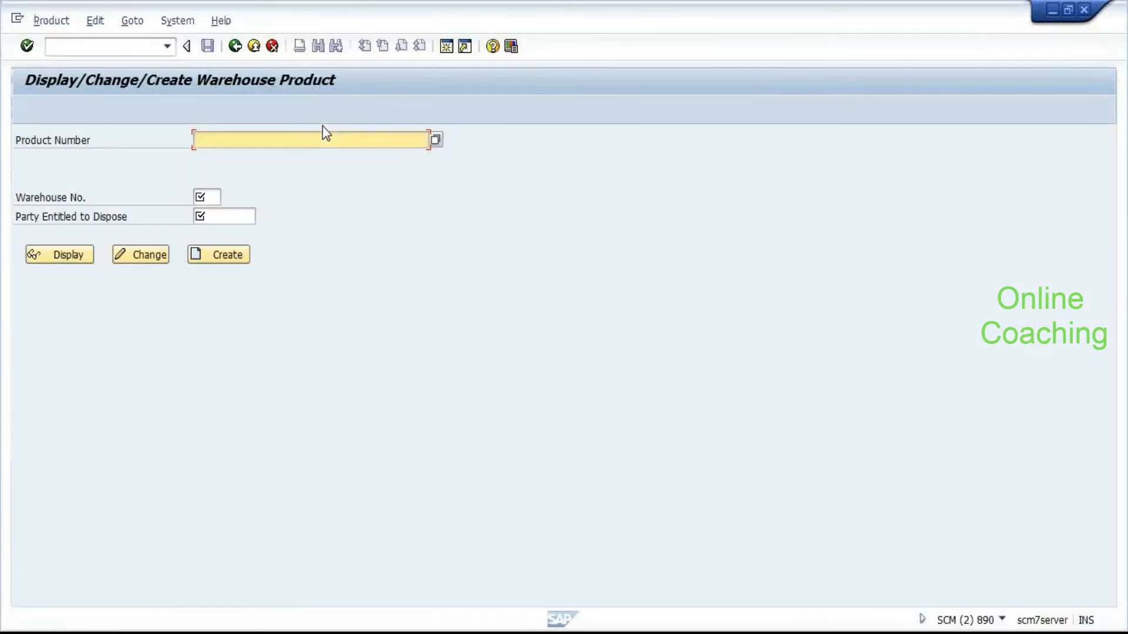
Open product EWM-009 in warehouse EWM1 for changing, with party entitled to dispose BP_3500.
key("space")
key("Down")
key("Return")
key("Tab")
key("space")
key("Return")
key("Tab")
key("Return")
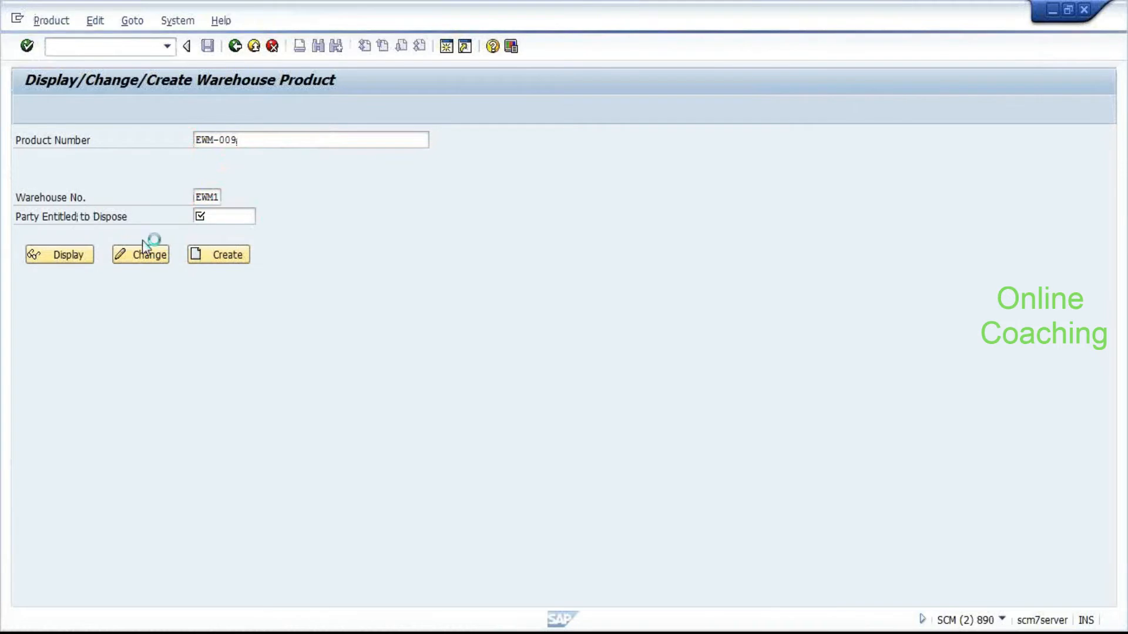
left_click(139, 254)
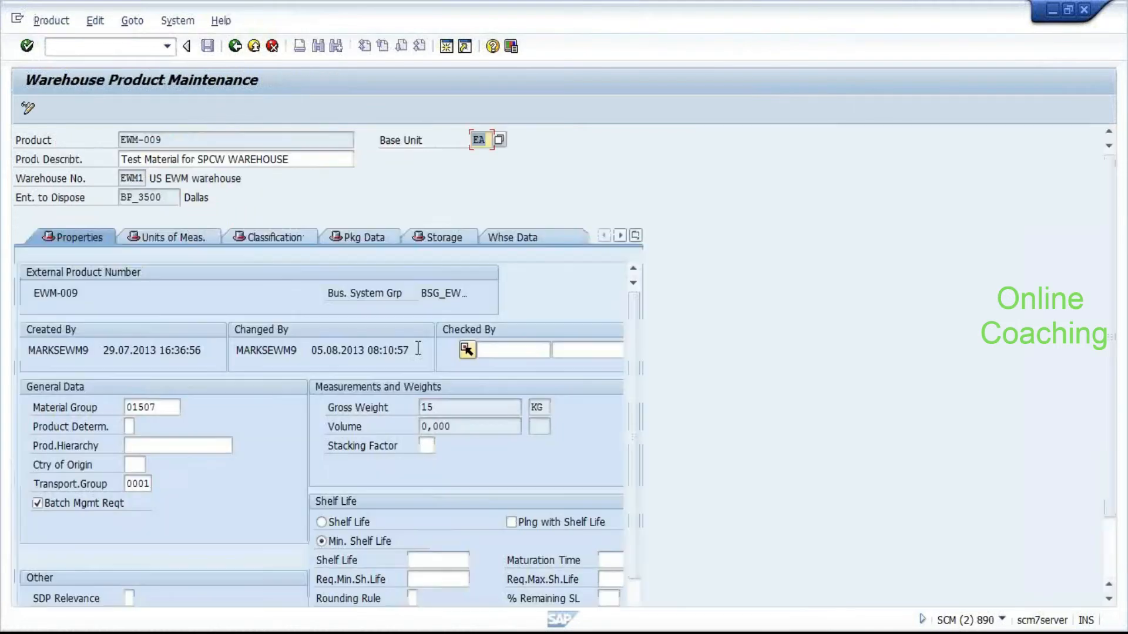
Show the product's warehouse data and examine its putaway control and stock removal control indicator fields.
left_click(520, 242)
scroll(276, 444, "down", 1)
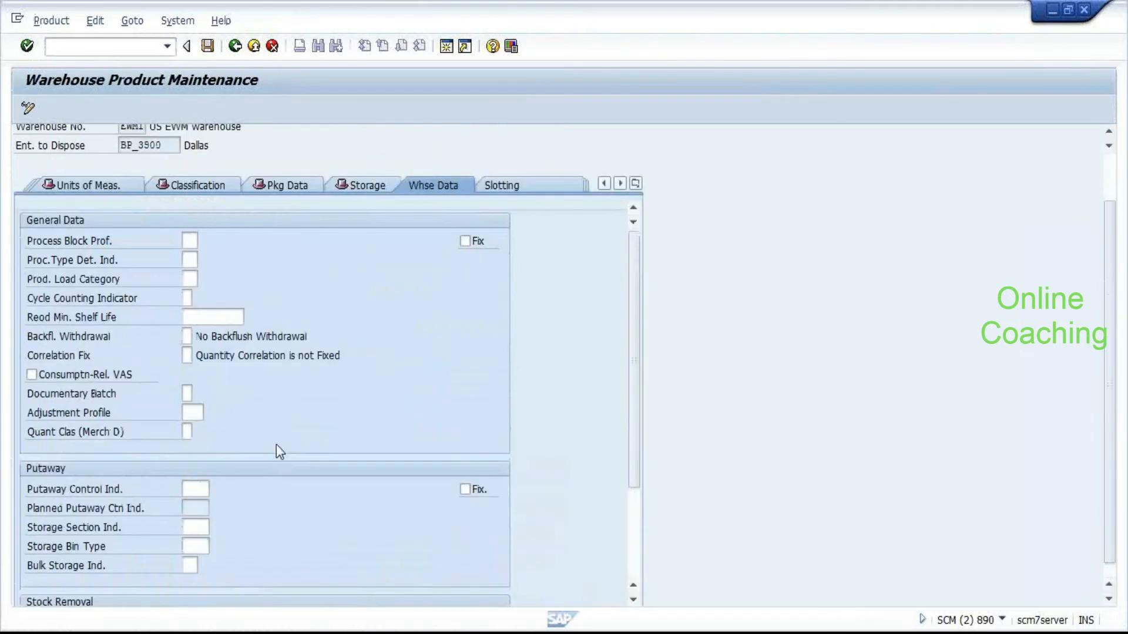
scroll(276, 444, "down", 1)
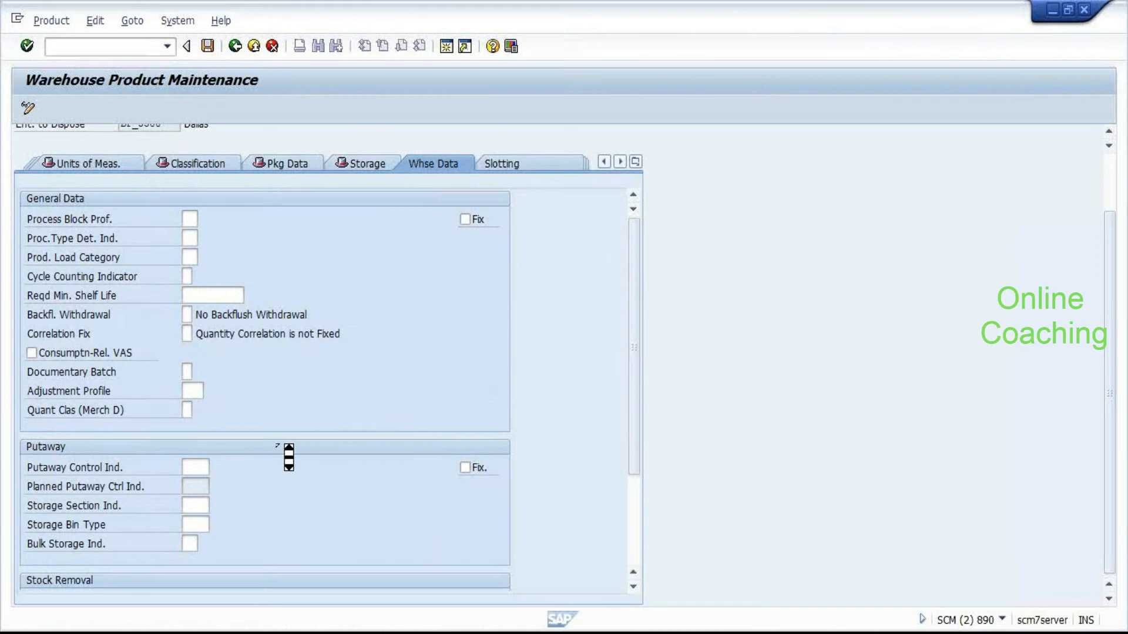
left_click(632, 526)
left_click(188, 466)
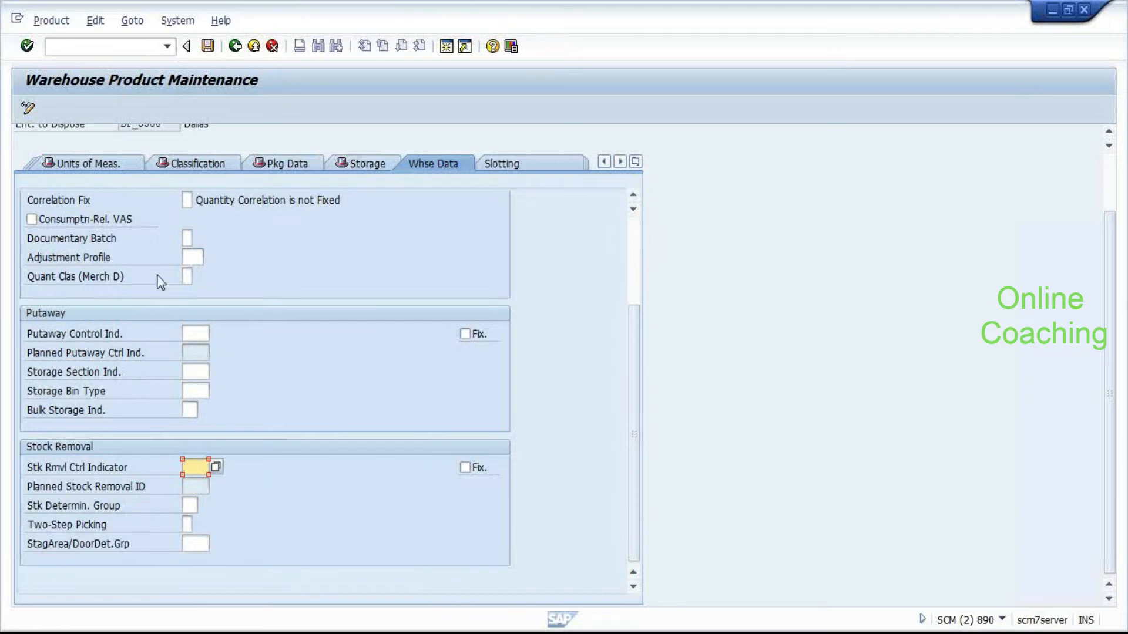
left_click(201, 331)
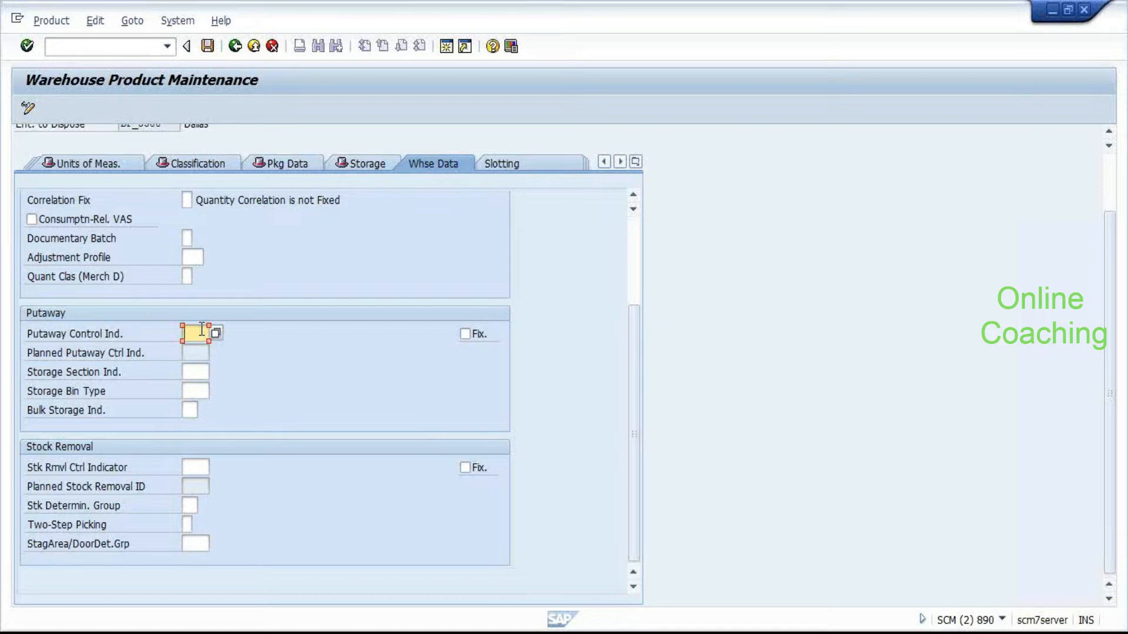
left_click(193, 467)
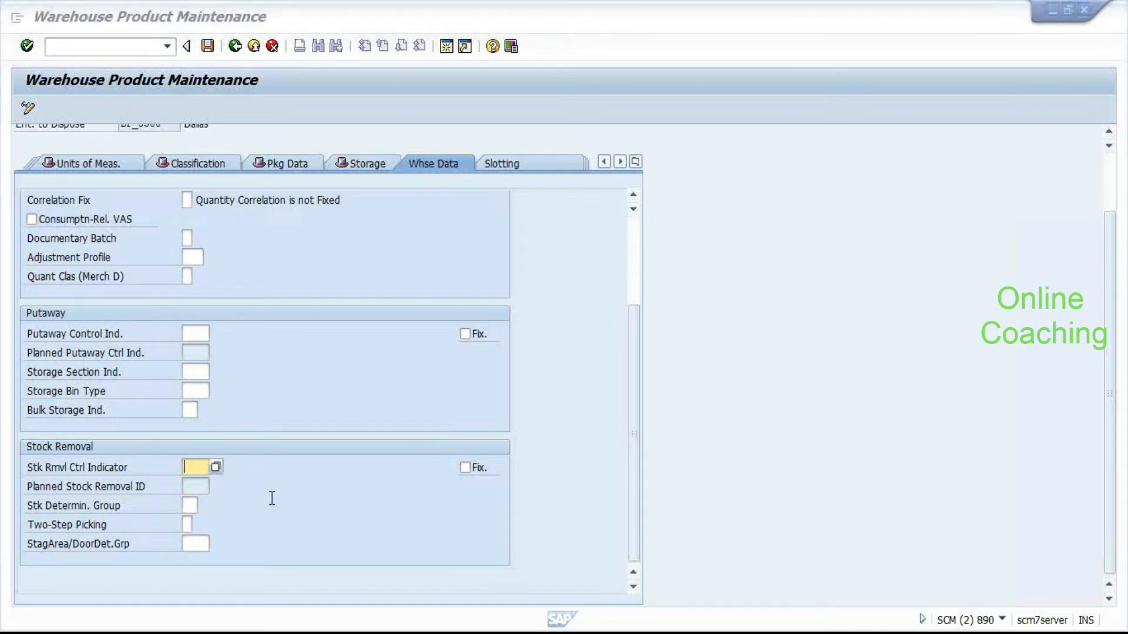
Check warehouse 0001's PICK entry in the Stock Removal Control Indicator session, then return to the warehouse product.
key("alt+Tab")
left_click(81, 178)
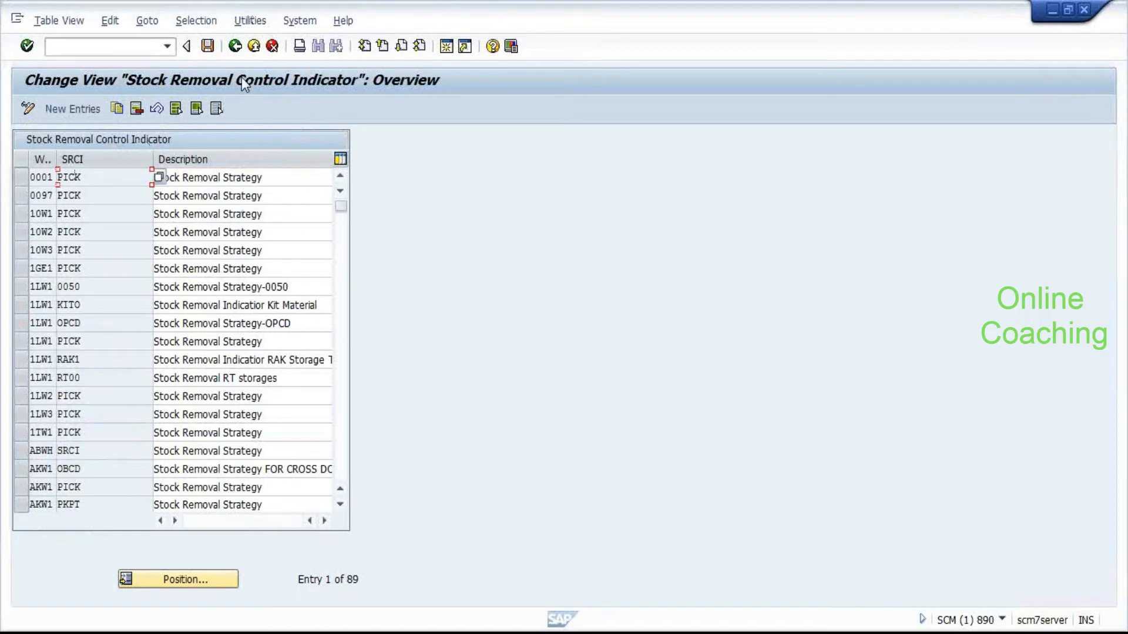
key("alt+Tab")
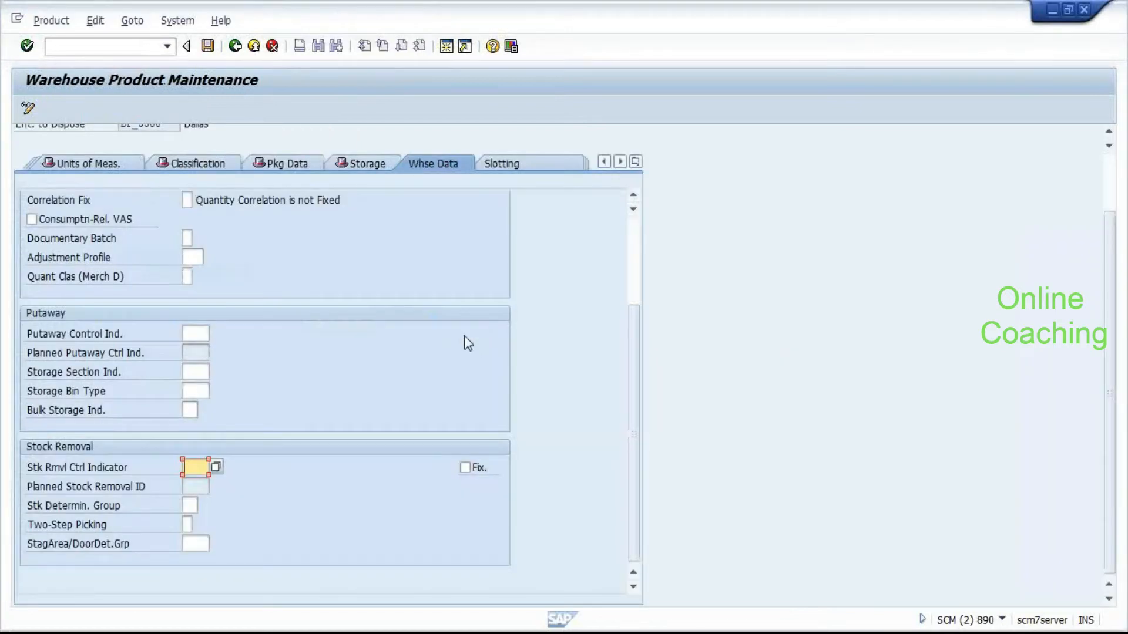
Read the help for the putaway Fix option, close it, and look through the warehouse data fields again.
left_click(465, 333)
key("Return")
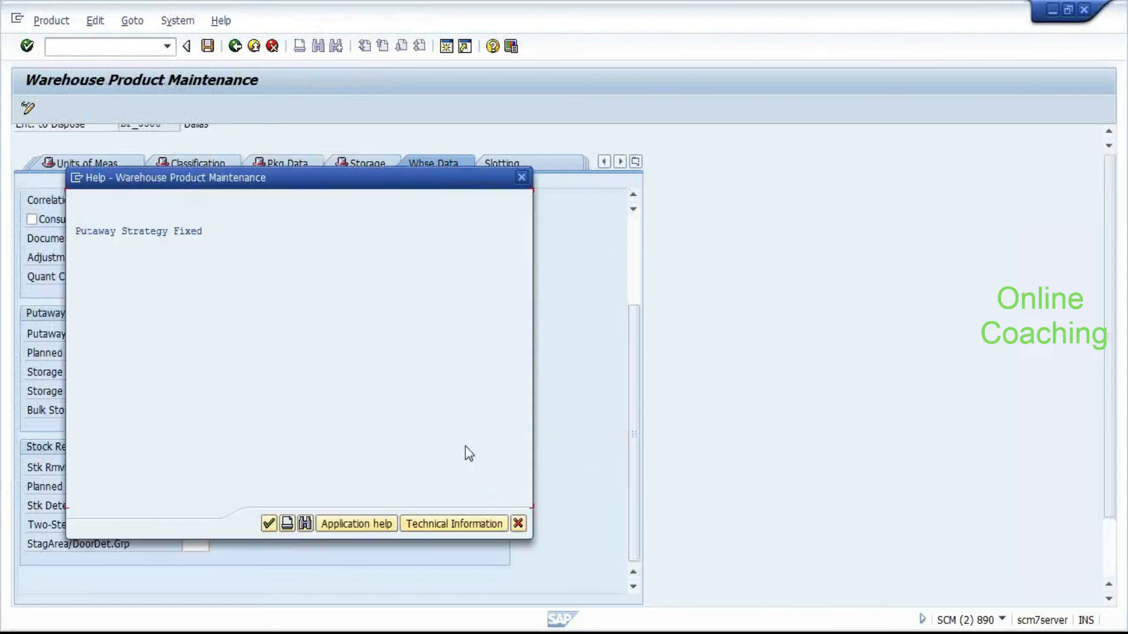
left_click(521, 177)
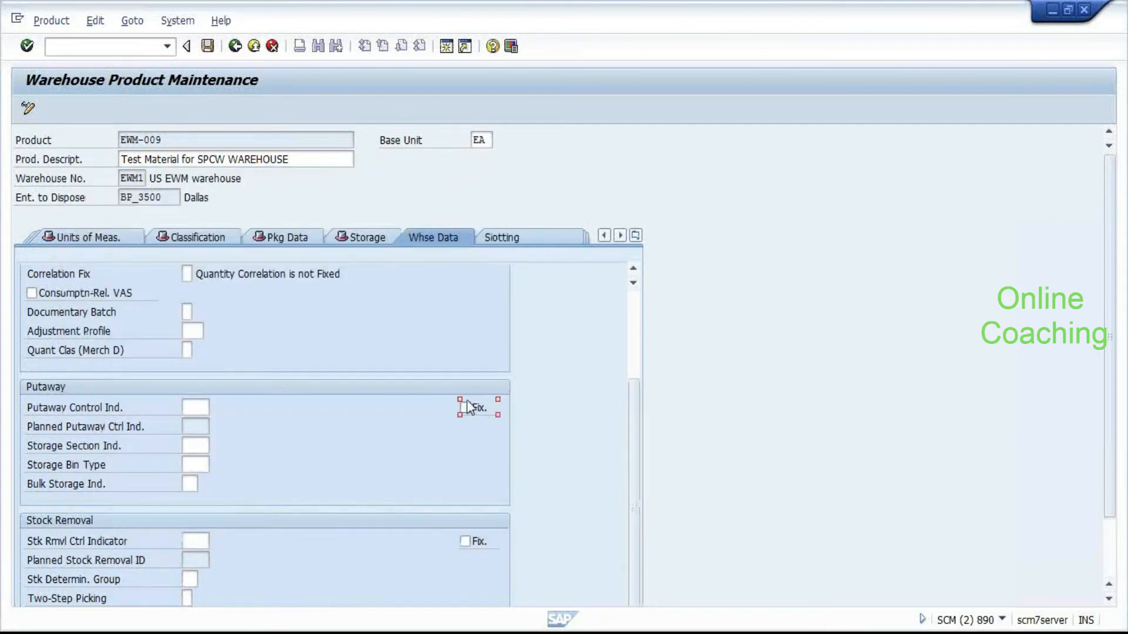
scroll(579, 390, "down", 3)
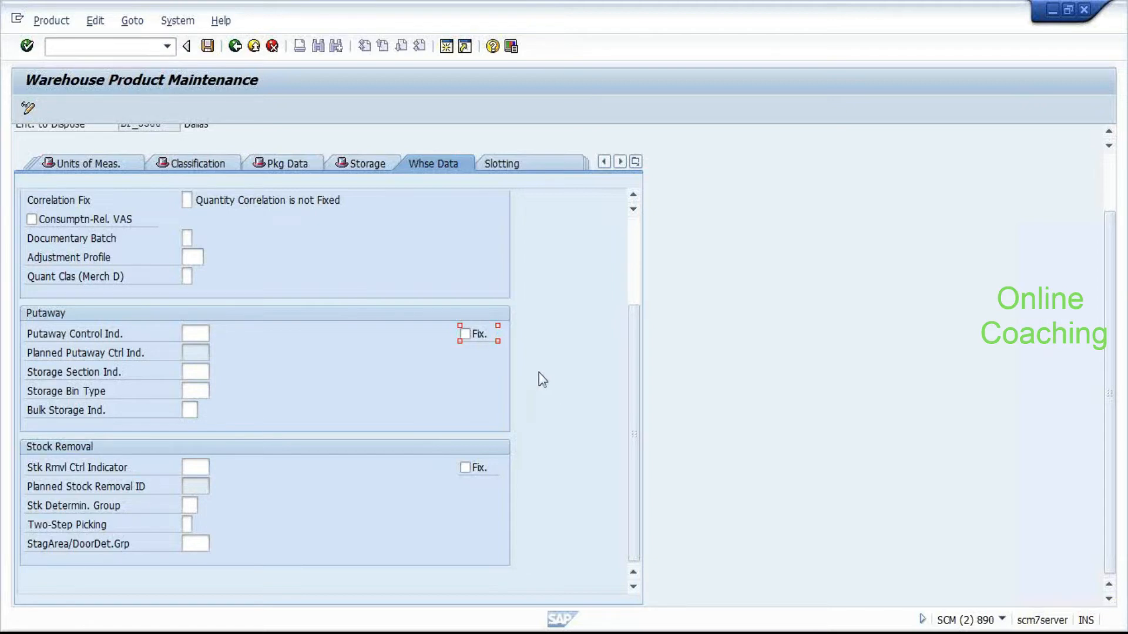
left_click(635, 240)
left_click_drag(637, 249, 619, 408)
Switch back to the Stock Removal Control Indicator session, leave the list, and open Determine Storage Type Search Sequence for Stock Removal.
key("alt+Tab")
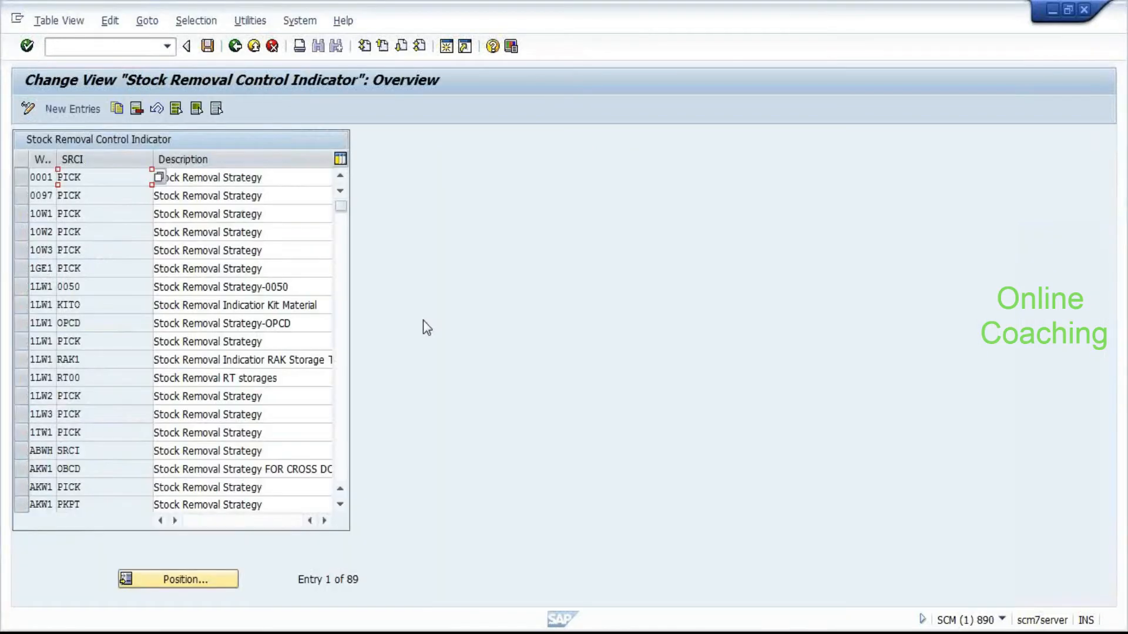
scroll(443, 166, "down", 2)
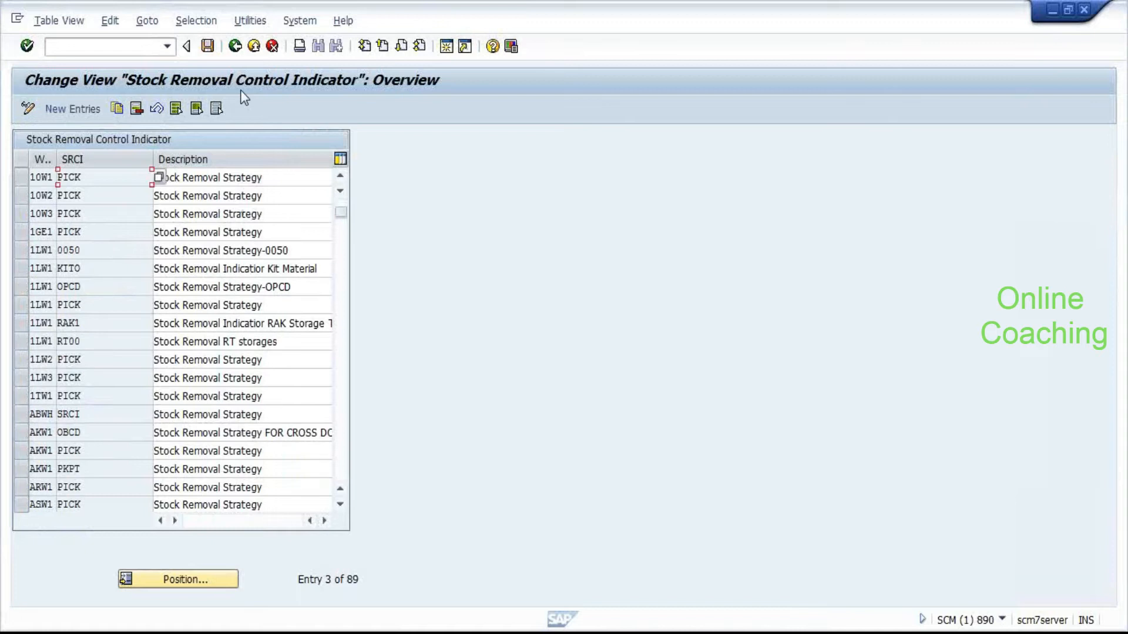
scroll(232, 339, "up", 2)
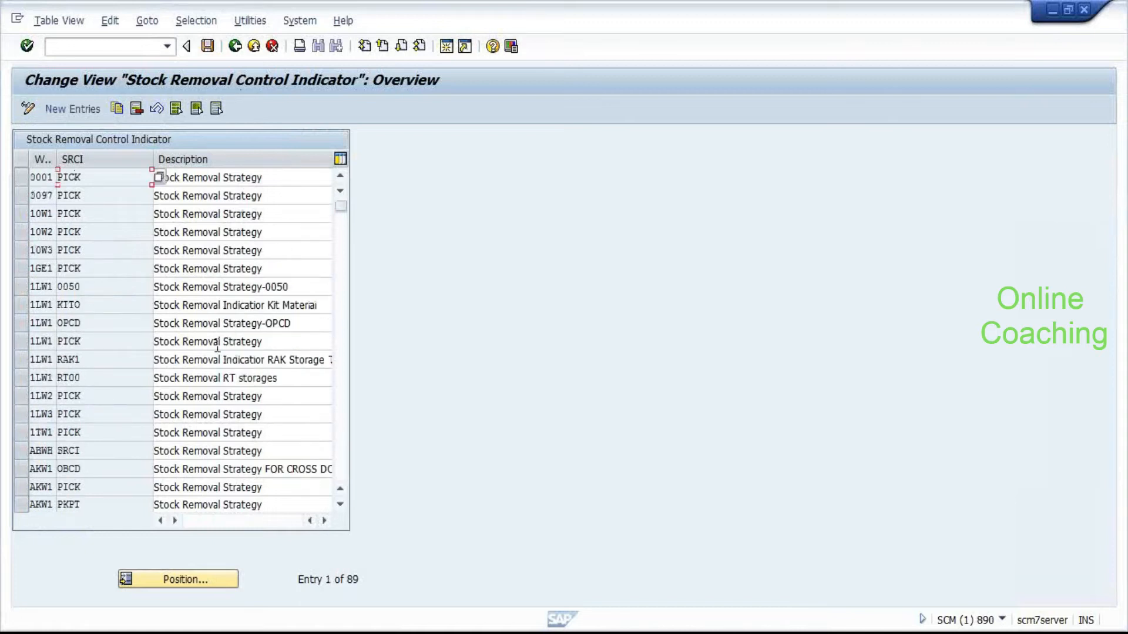
key("F3")
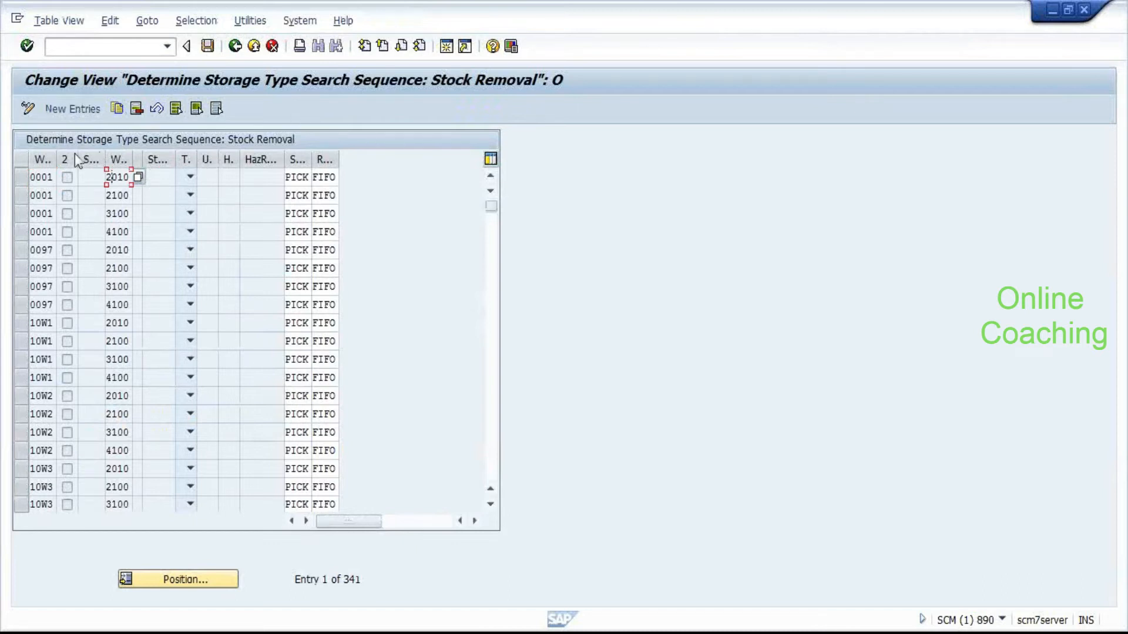
Widen the SRCI and Q. columns of the stock removal search sequence determination table to make their headings readable.
left_click_drag(79, 160, 118, 161)
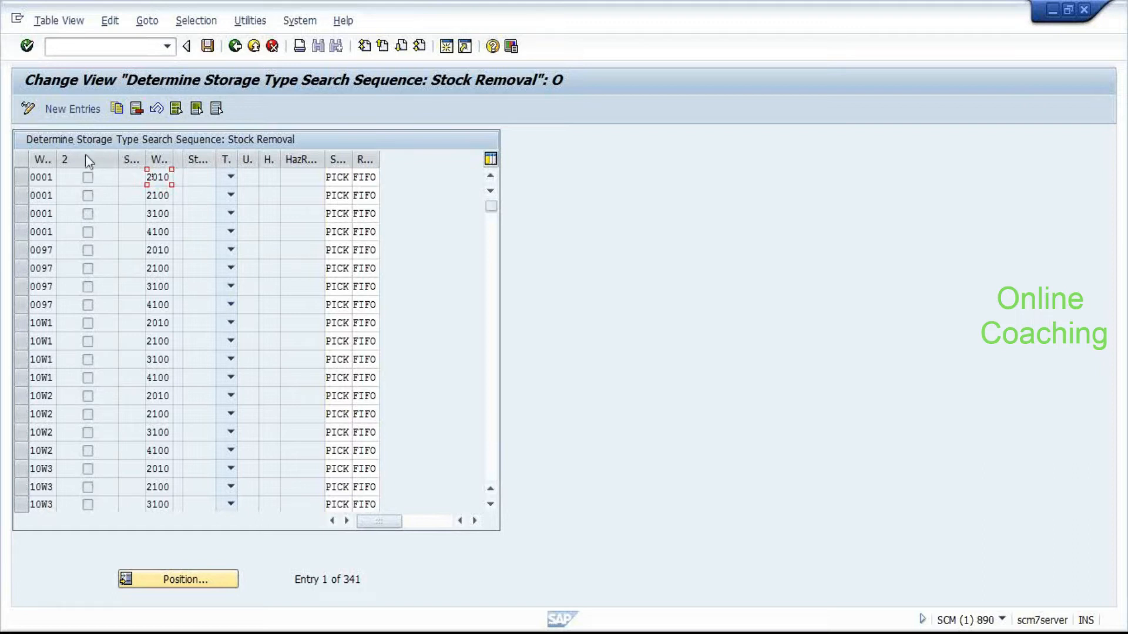
left_click_drag(116, 159, 151, 160)
left_click(118, 177)
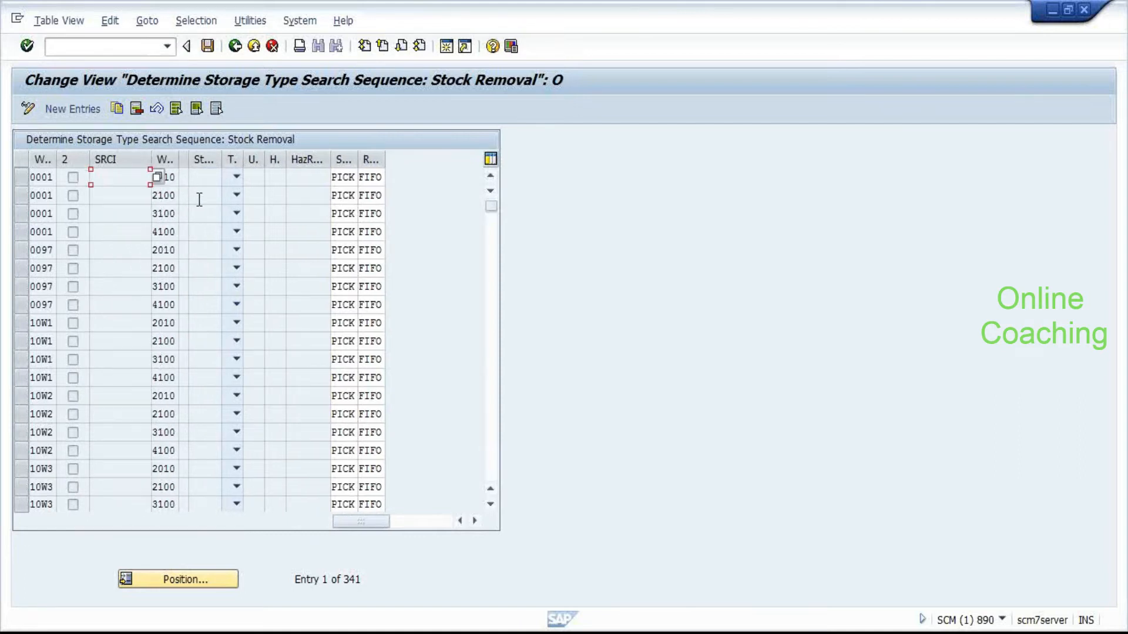
left_click_drag(186, 160, 203, 160)
left_click(195, 177)
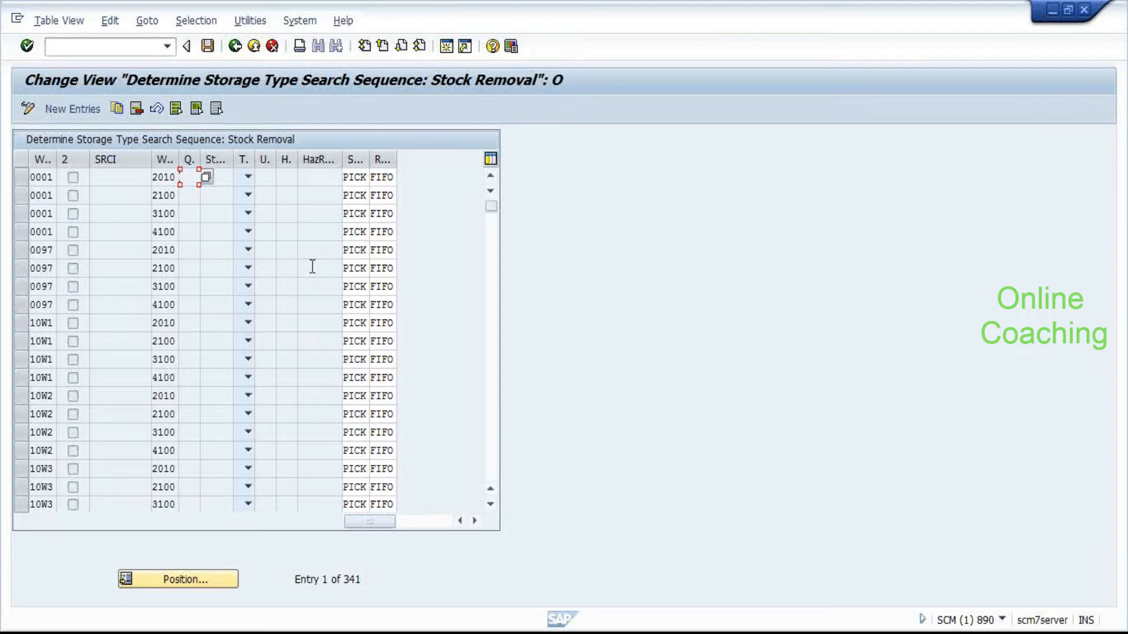
Select warehouse 0001's 2010 entry and examine its SRCI and warehouse number fields.
left_click(18, 182)
left_click(118, 179)
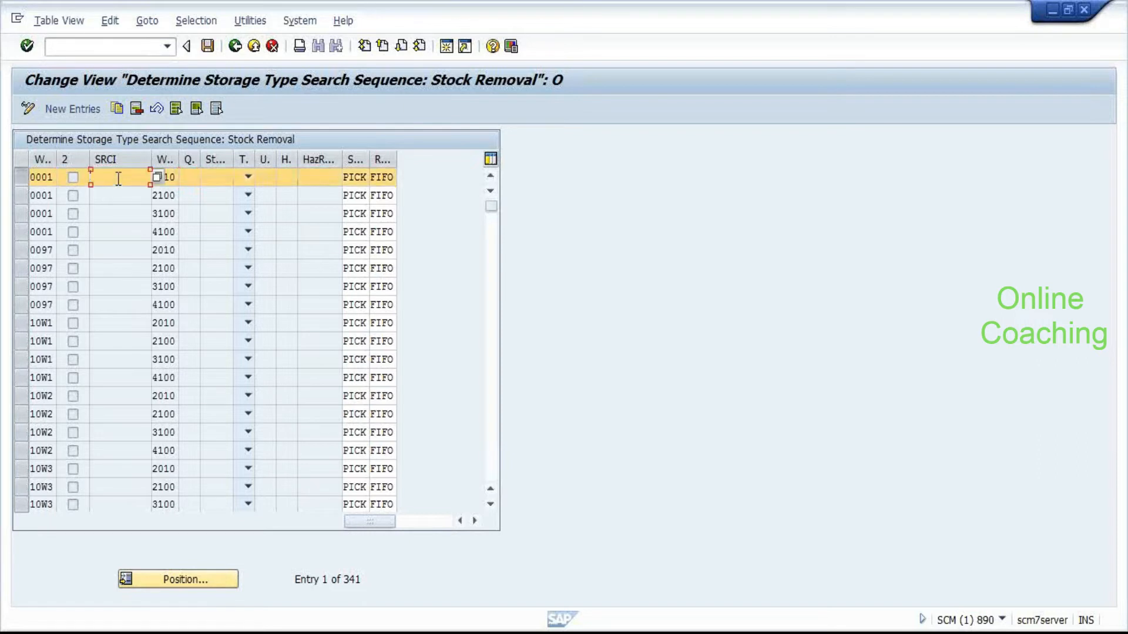
left_click(48, 182)
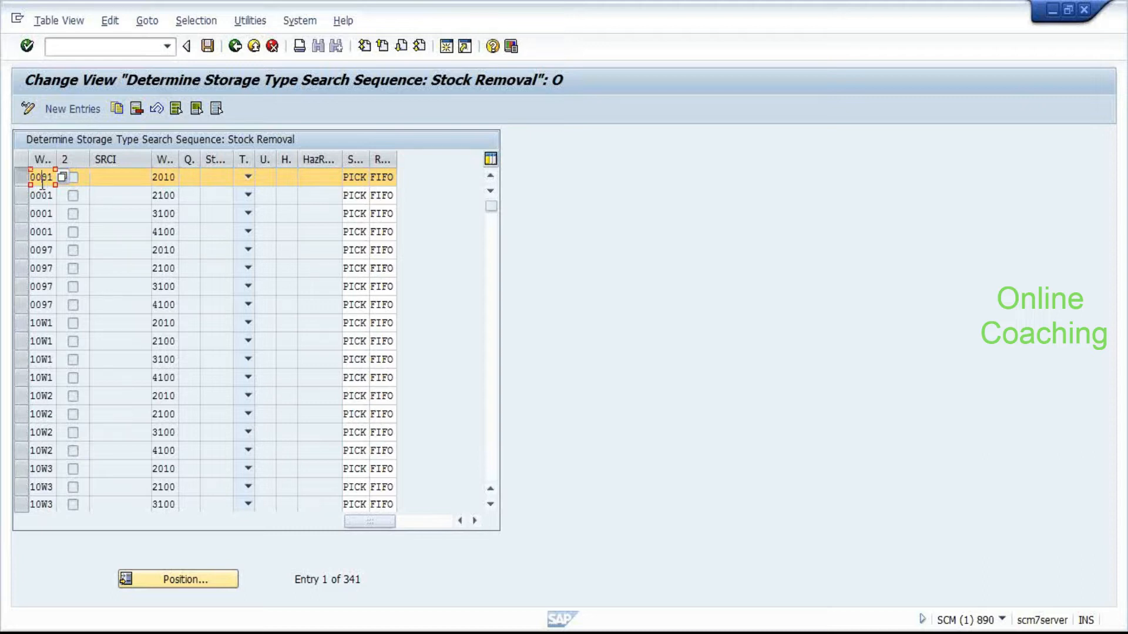
Start a new search sequence determination entry for warehouse EWM1 and choose PICK as its stock removal control indicator.
left_click(111, 177)
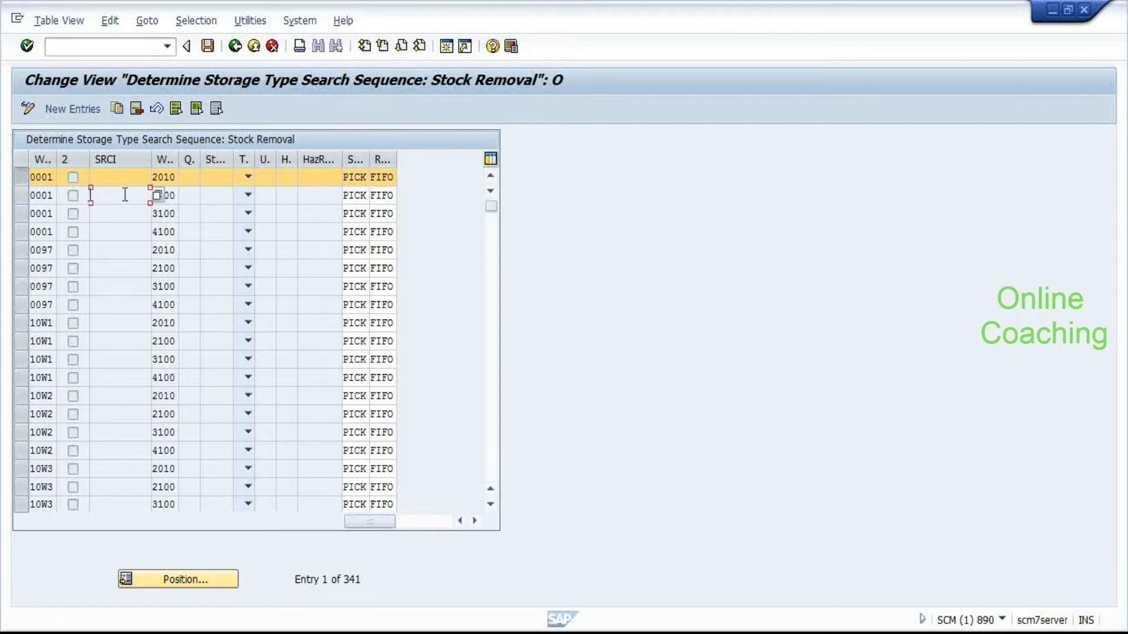
left_click(61, 110)
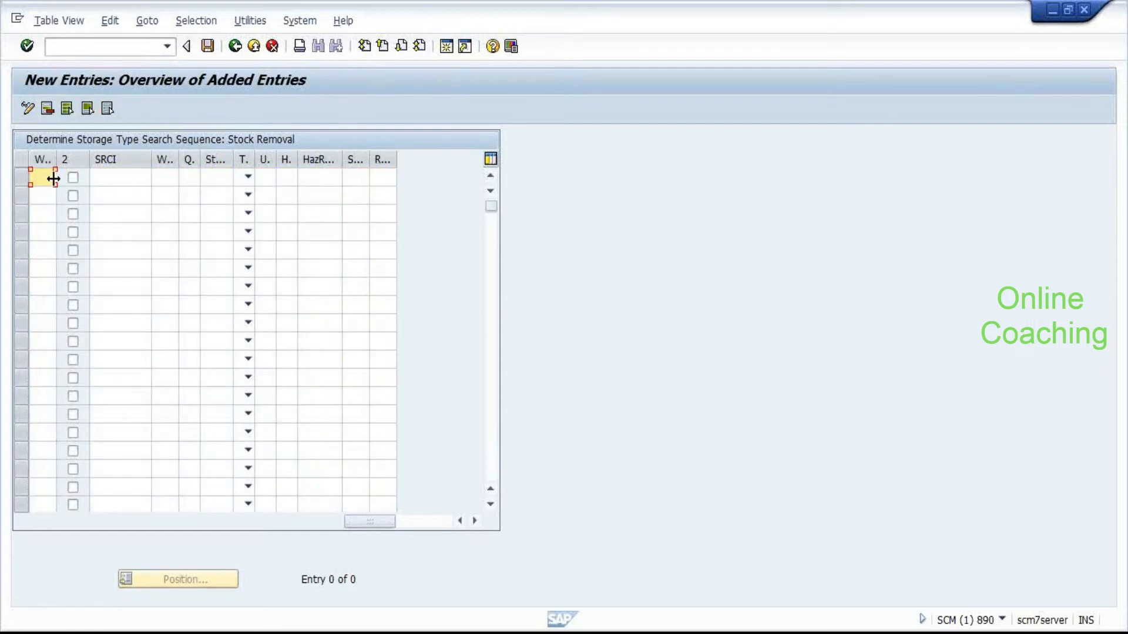
type("EWM1")
key("Tab")
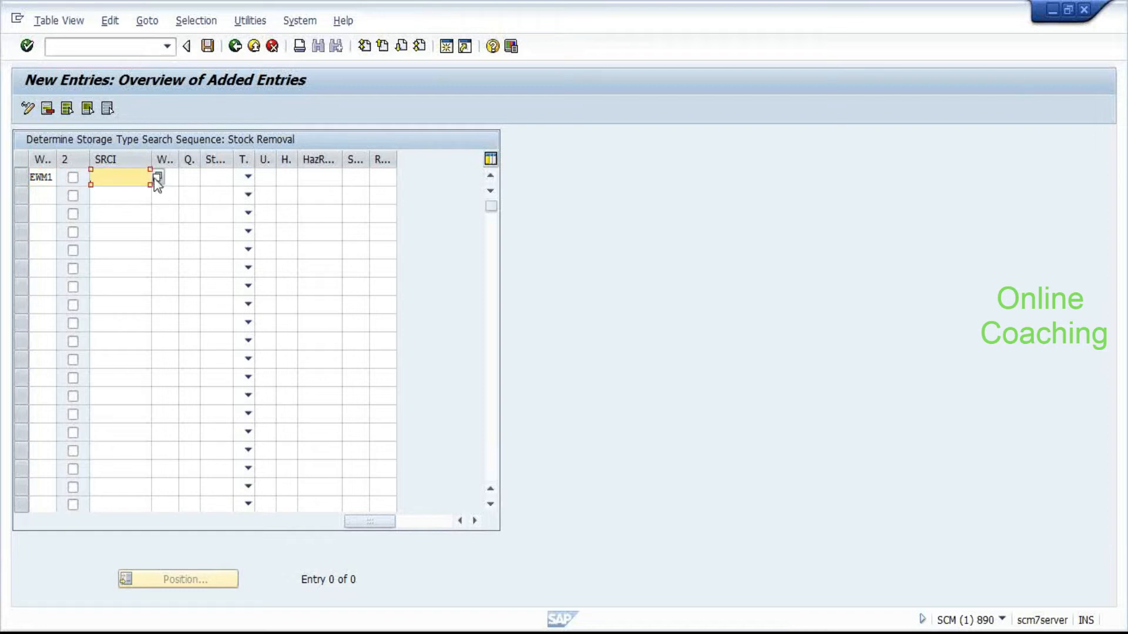
left_click(156, 178)
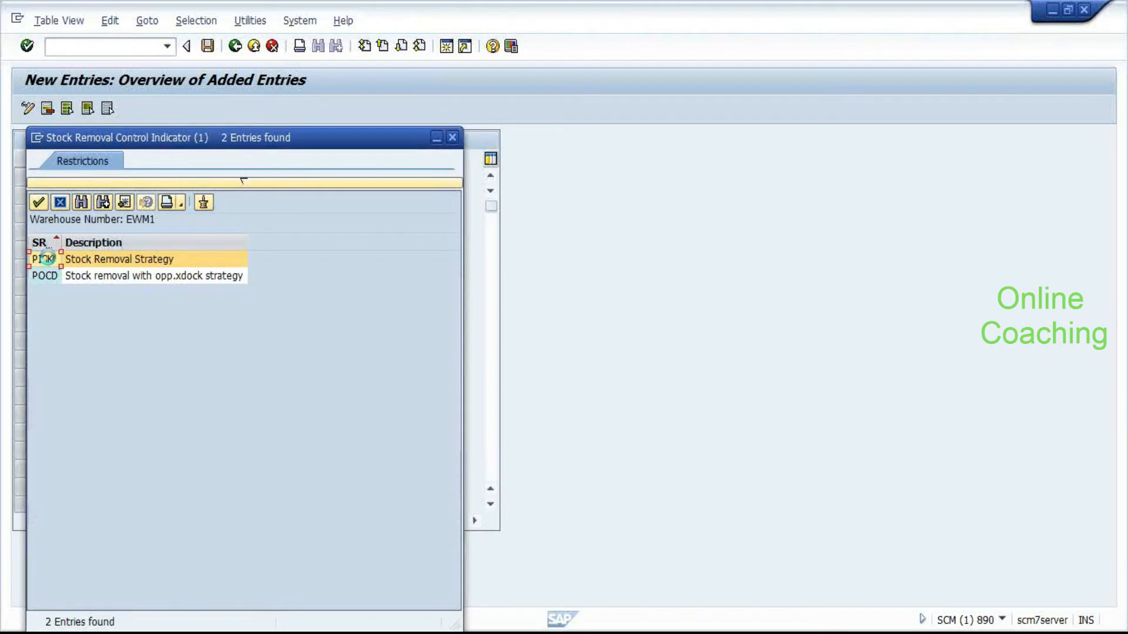
double_click(47, 258)
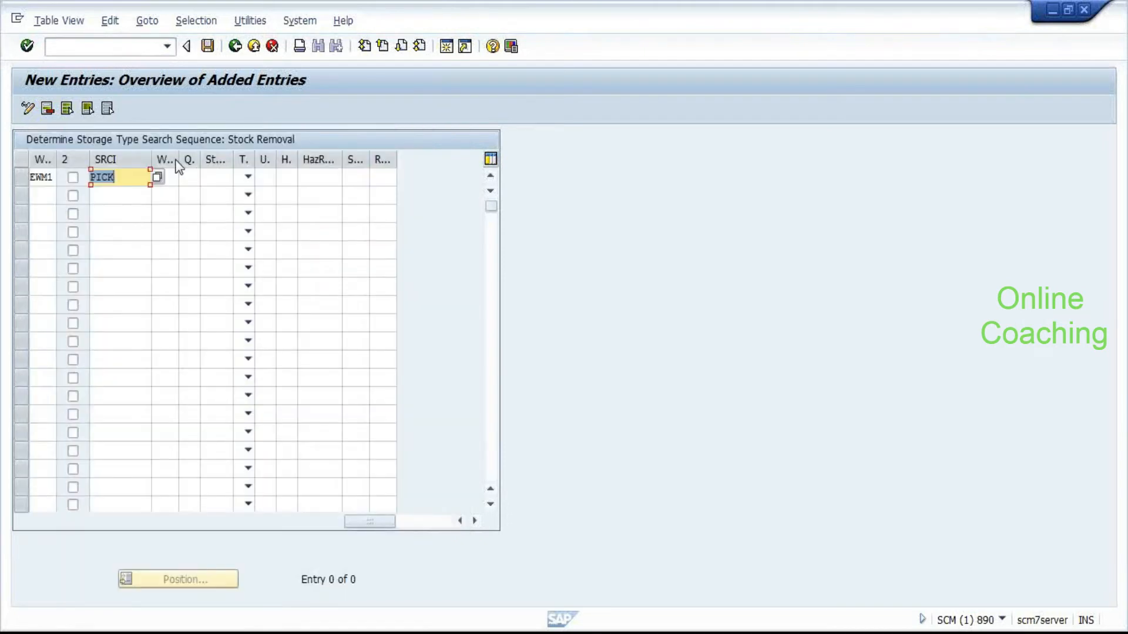
Widen the warehouse process type column and choose process type 2010 Stock Removal for the EWM1 entry.
left_click_drag(177, 160, 207, 163)
left_click(167, 178)
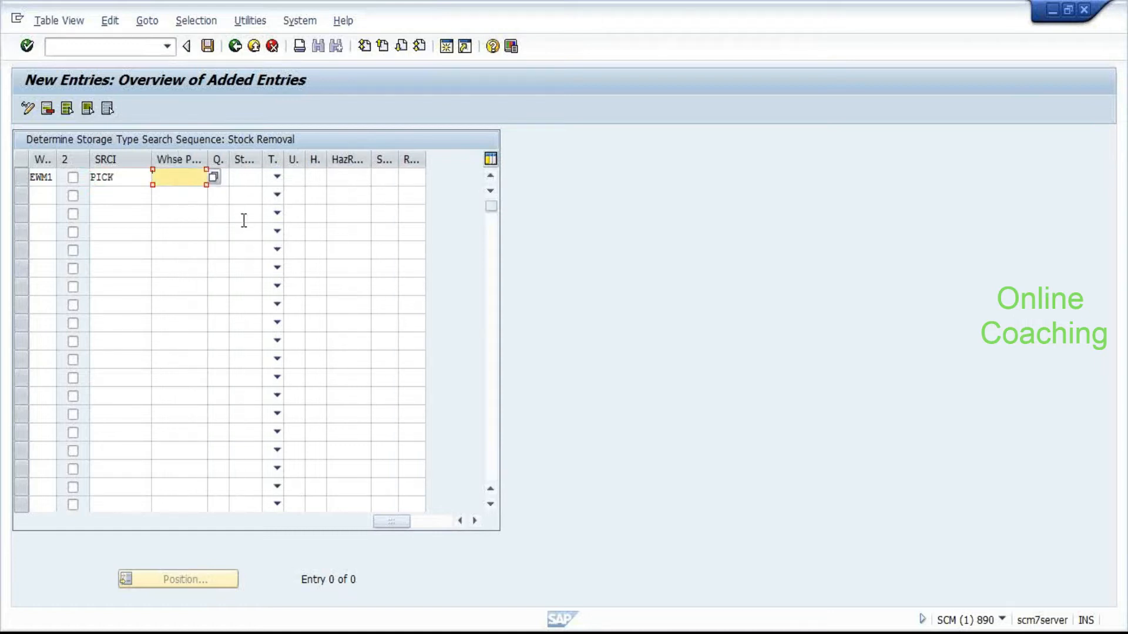
key("F4")
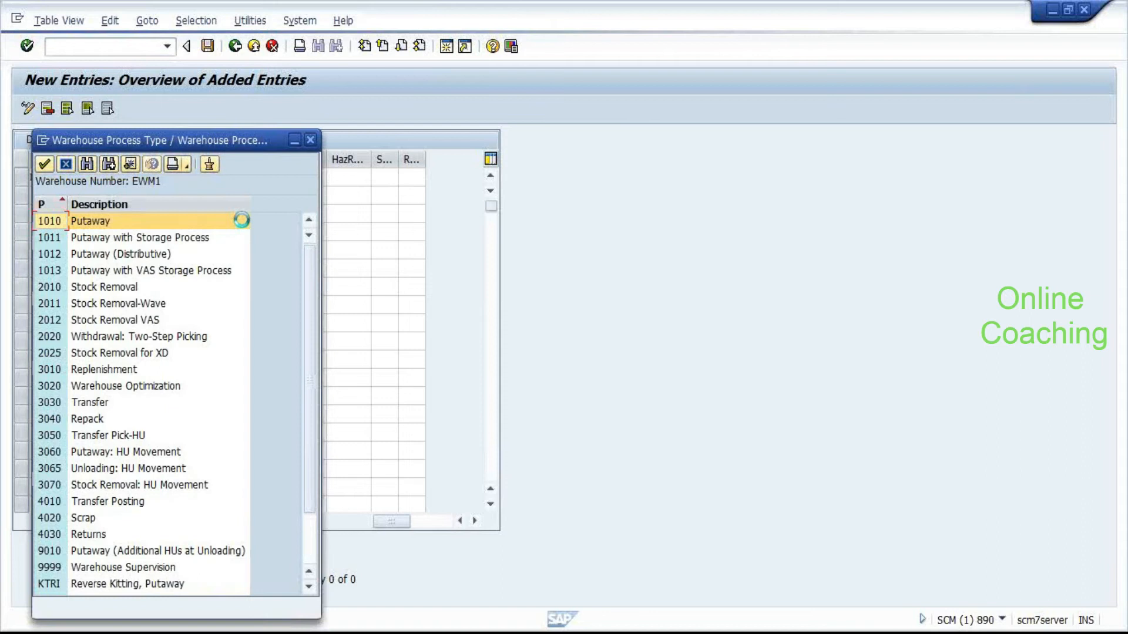
key("Down")
key("Down")
key("Down")
key("Return")
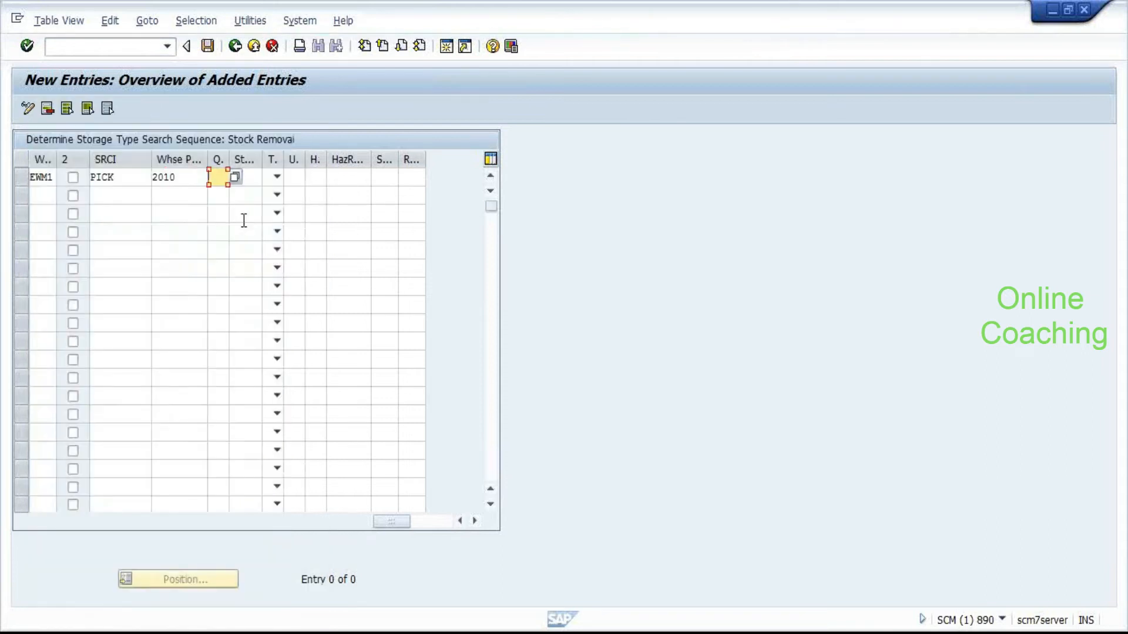
Go through the Q. and stock type fields, read the help for Stock Type / Group, and close it.
key("Tab")
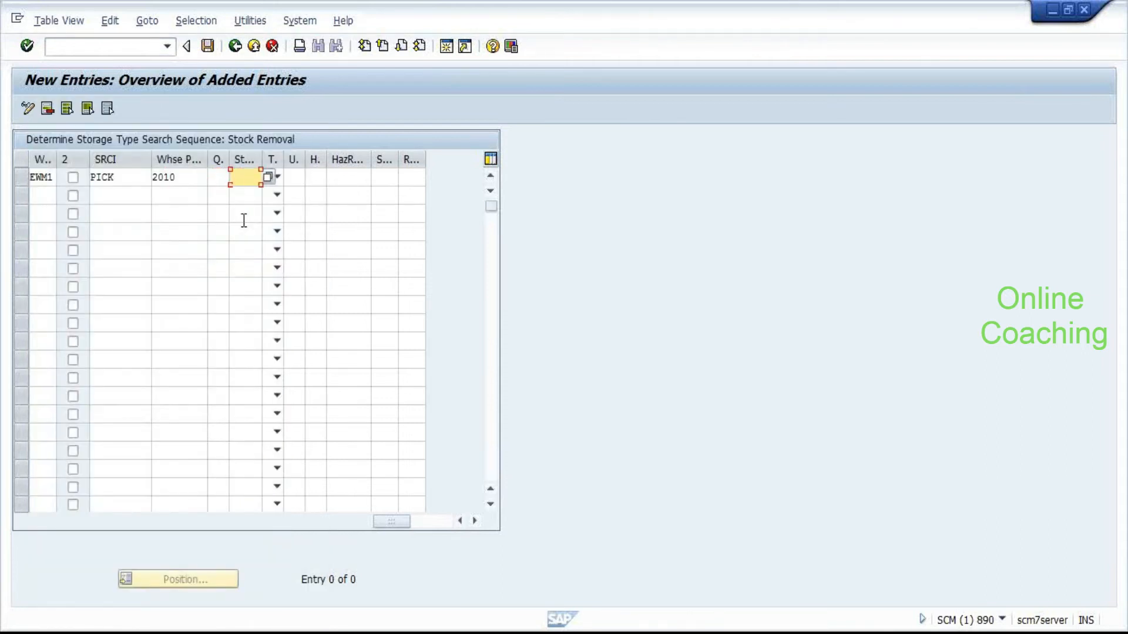
key("shift+Tab")
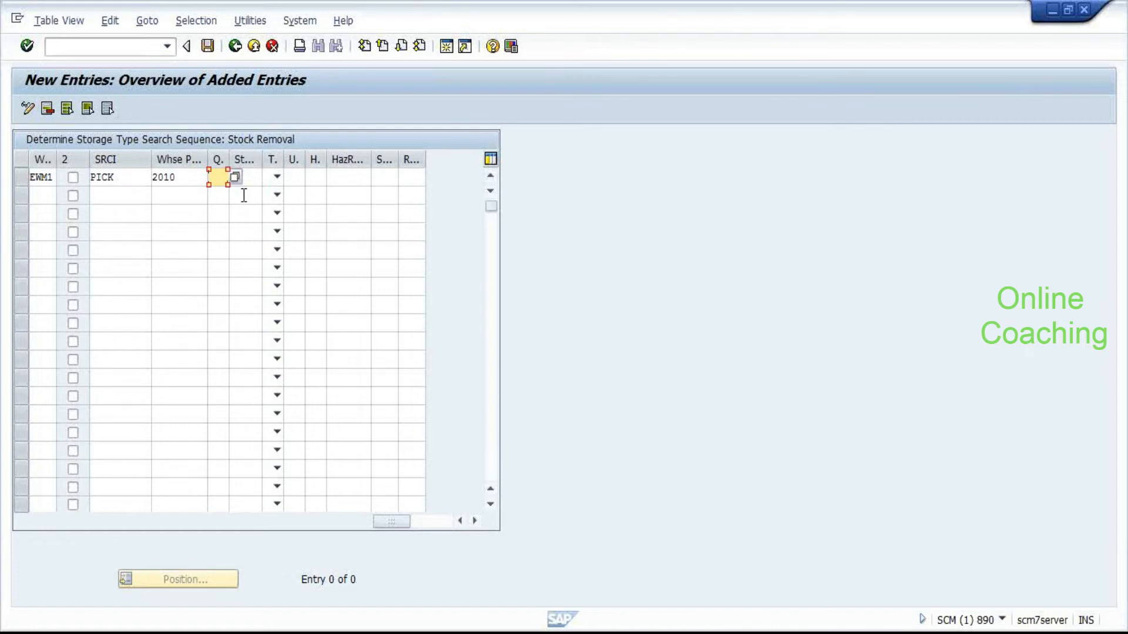
key("Tab")
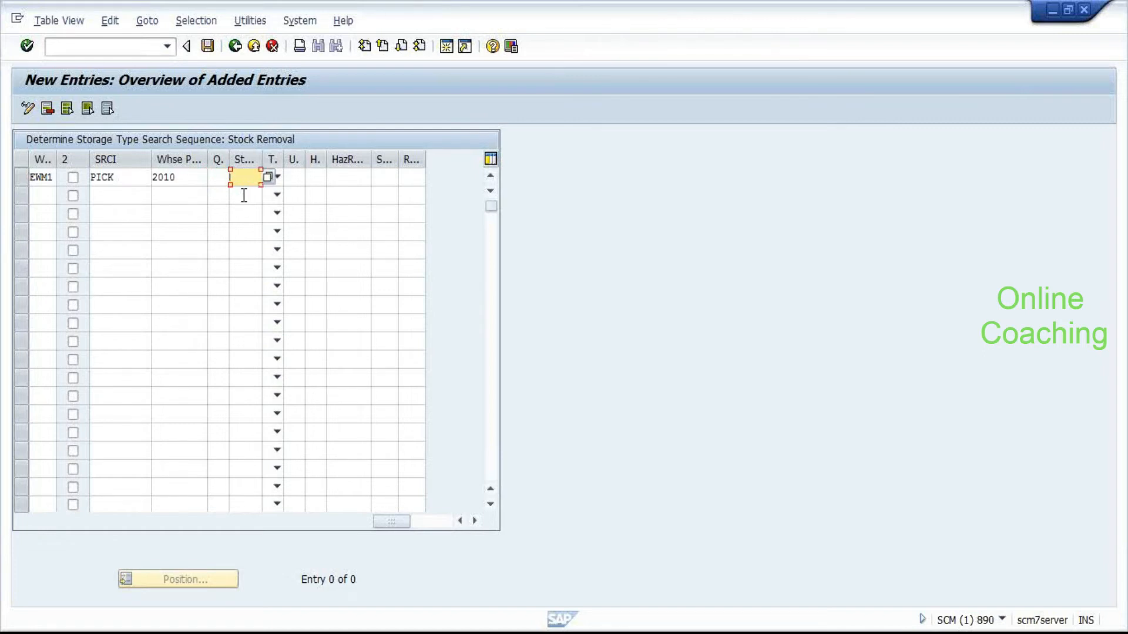
key("F1")
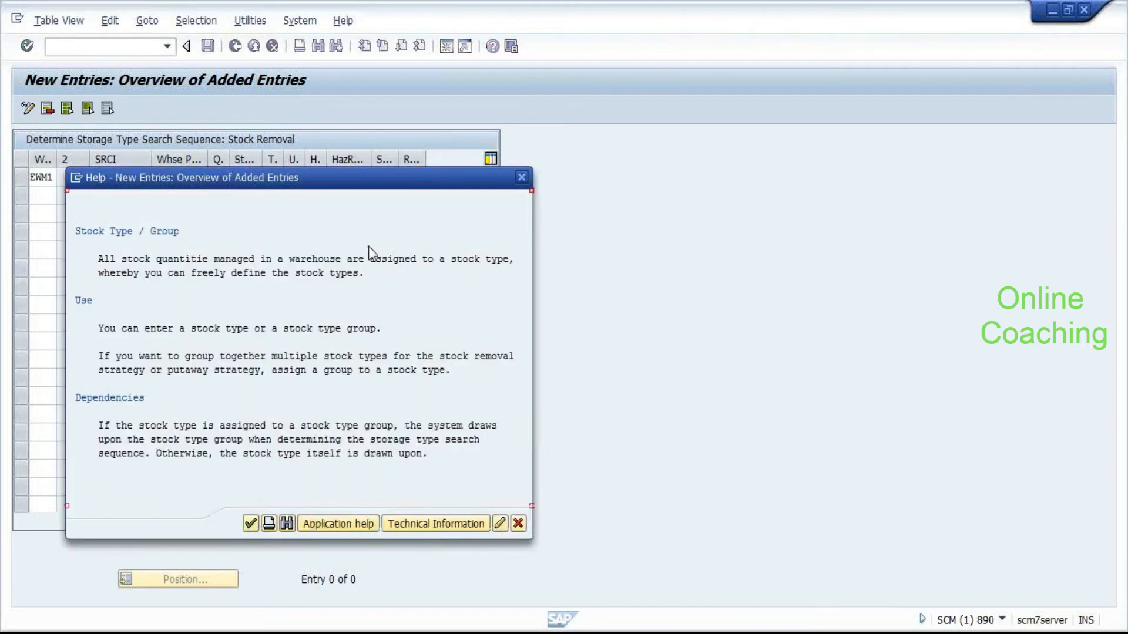
left_click(521, 177)
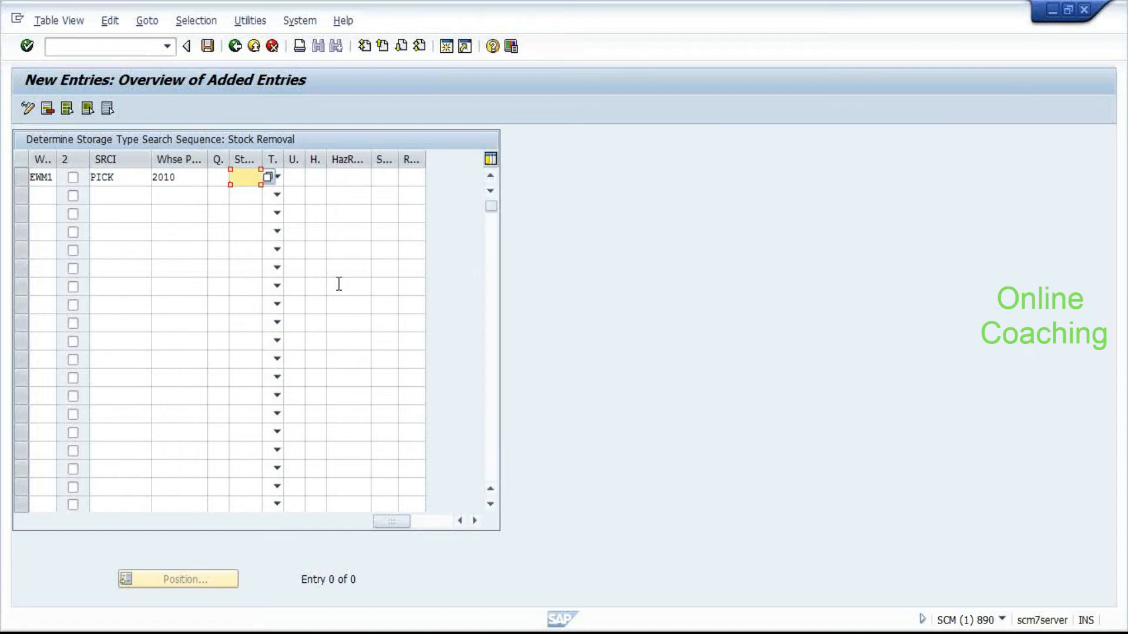
Widen the Tpe column and examine its available options without choosing one.
key("Tab")
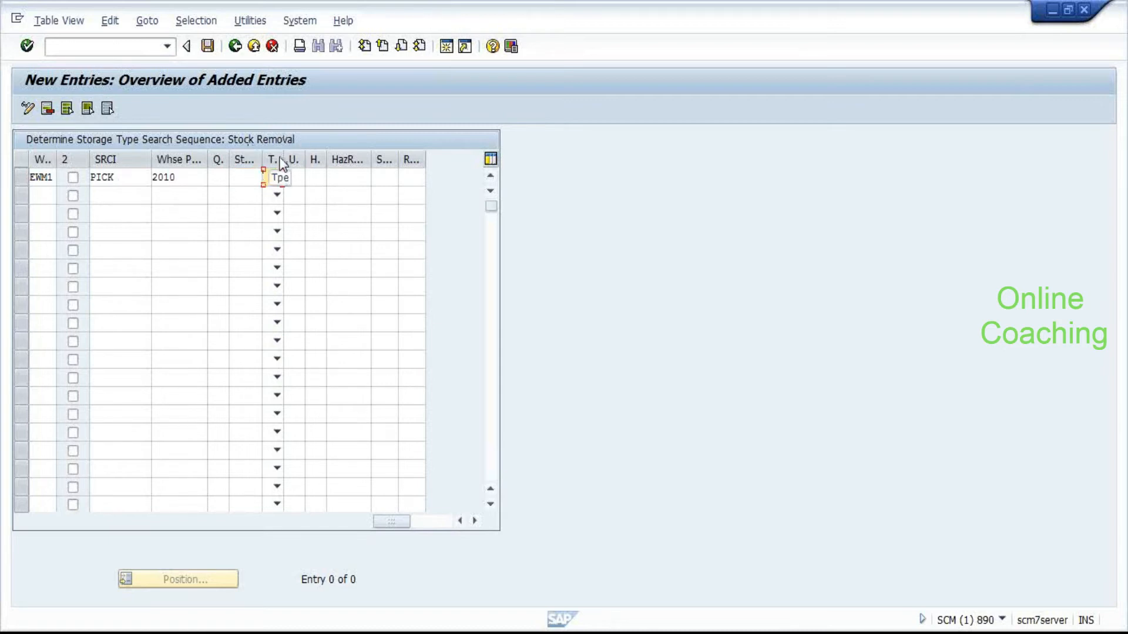
left_click_drag(285, 160, 312, 160)
left_click(306, 177)
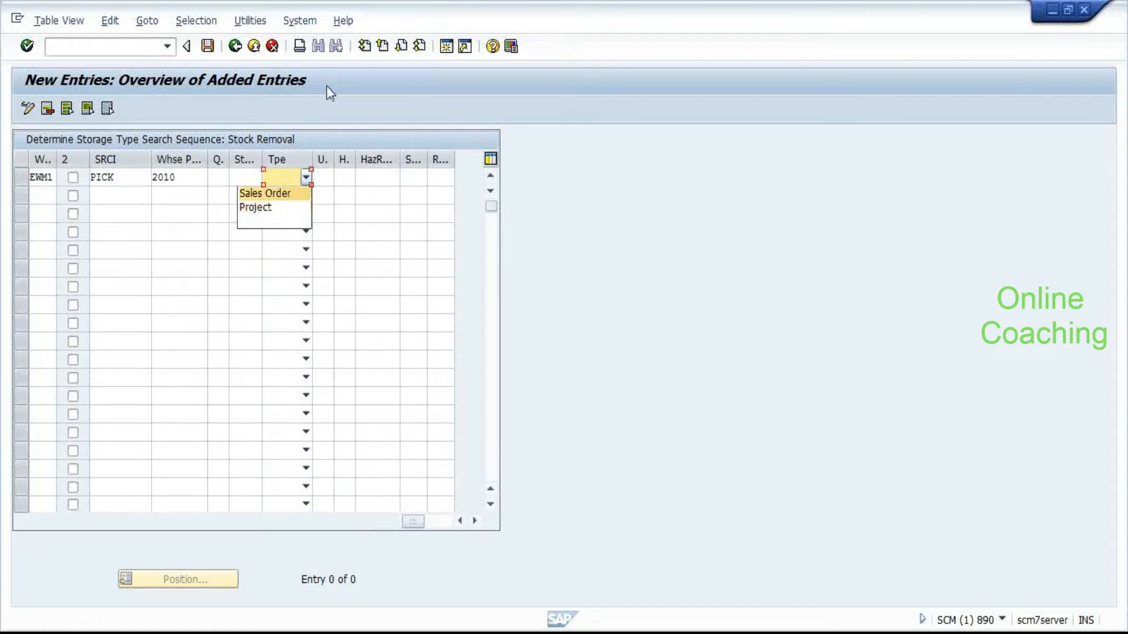
left_click(402, 96)
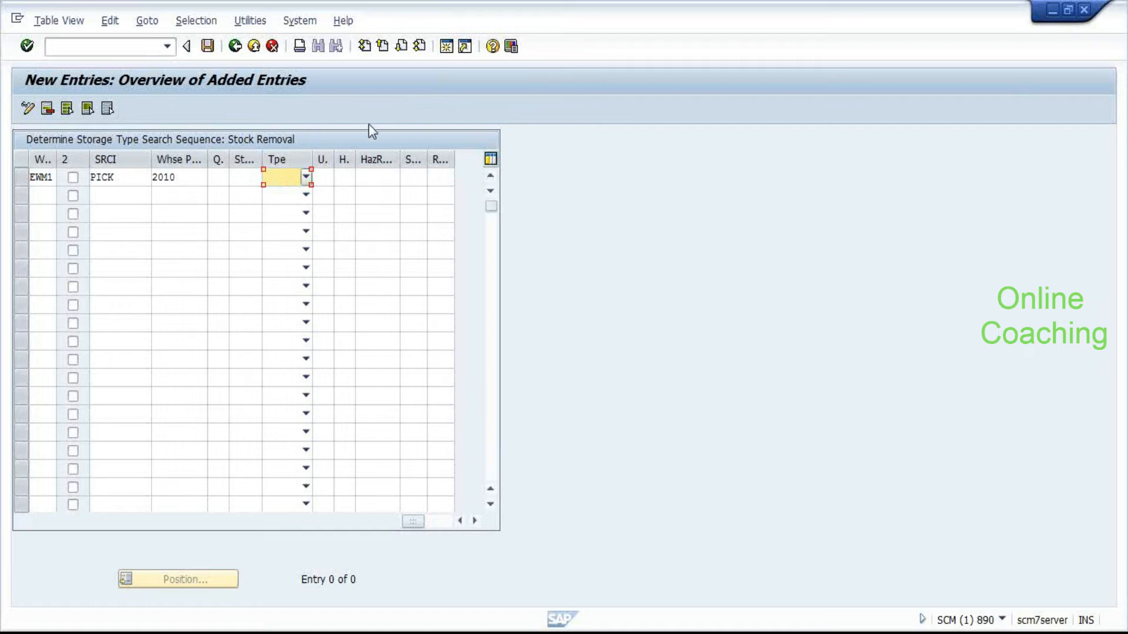
left_click(310, 177)
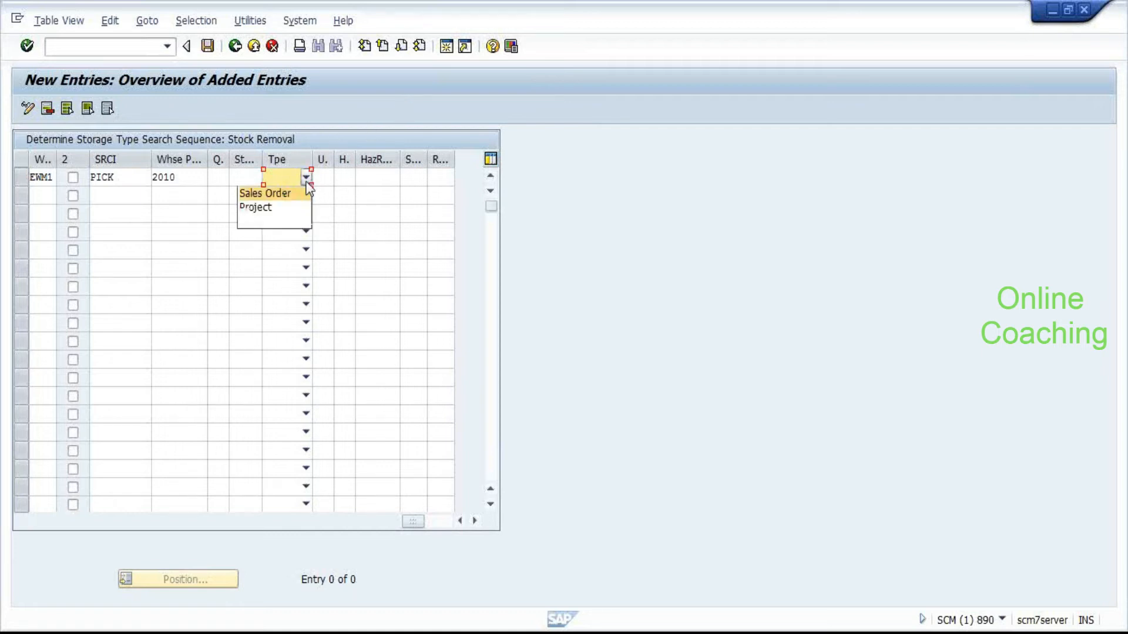
left_click(369, 127)
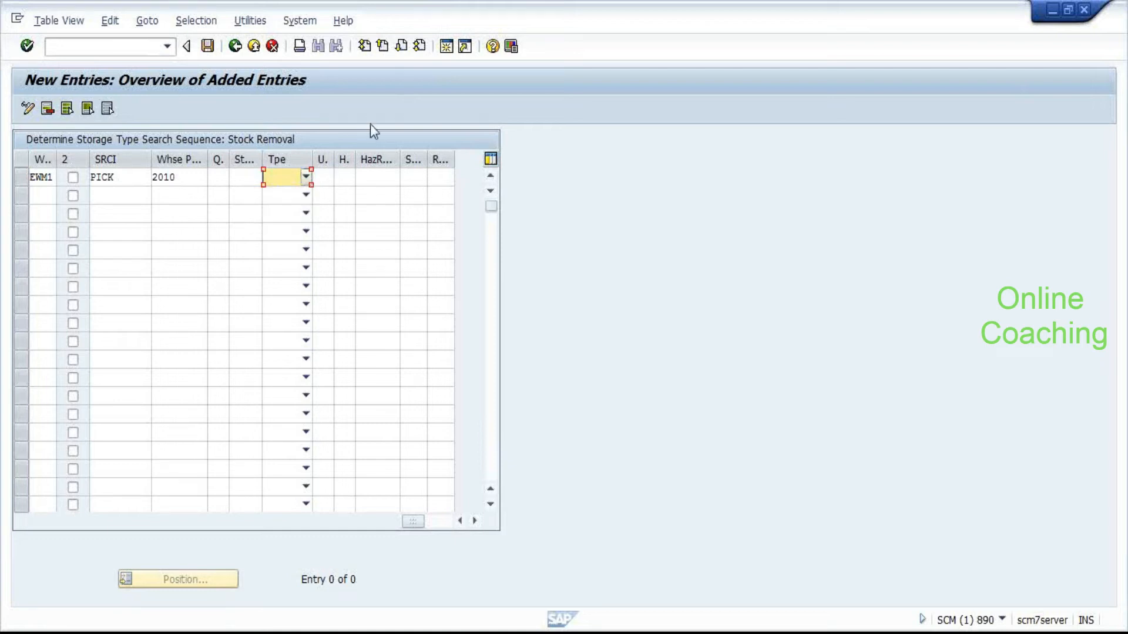
Widen the Use column, review the possible stock usage values, and close the list without choosing one.
left_click(332, 172)
left_click_drag(331, 156, 355, 154)
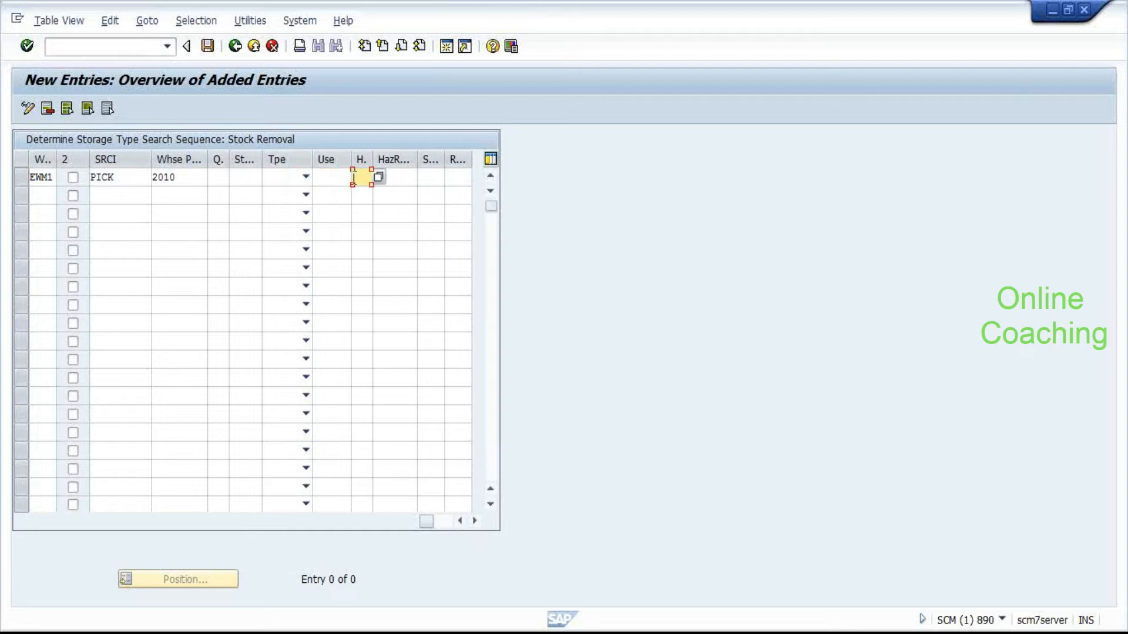
left_click(357, 178)
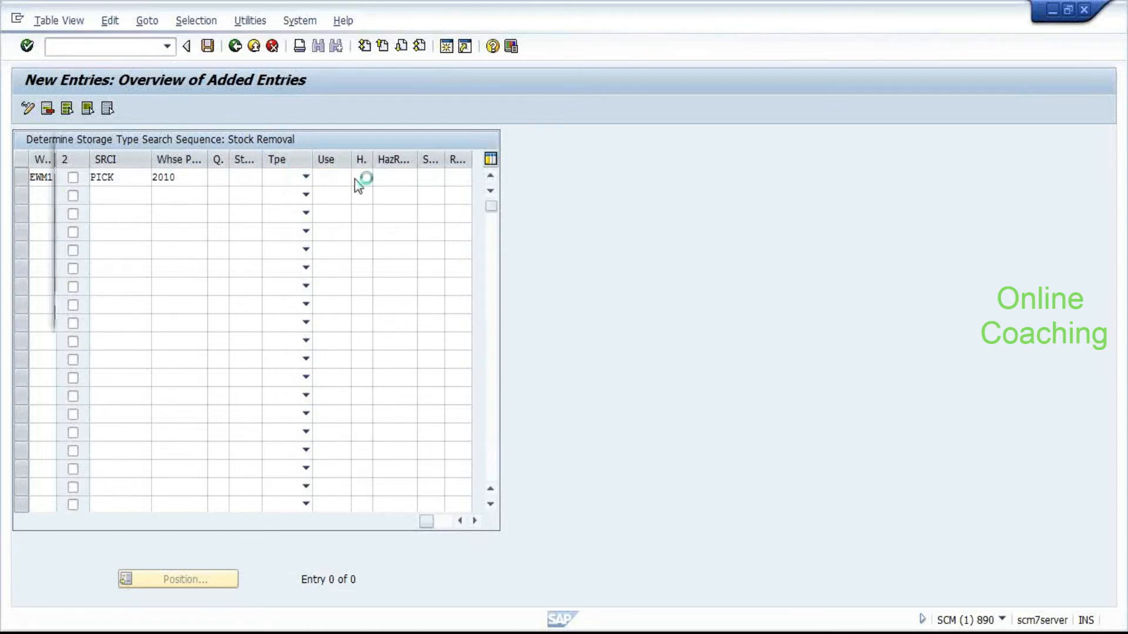
left_click_drag(273, 152, 412, 216)
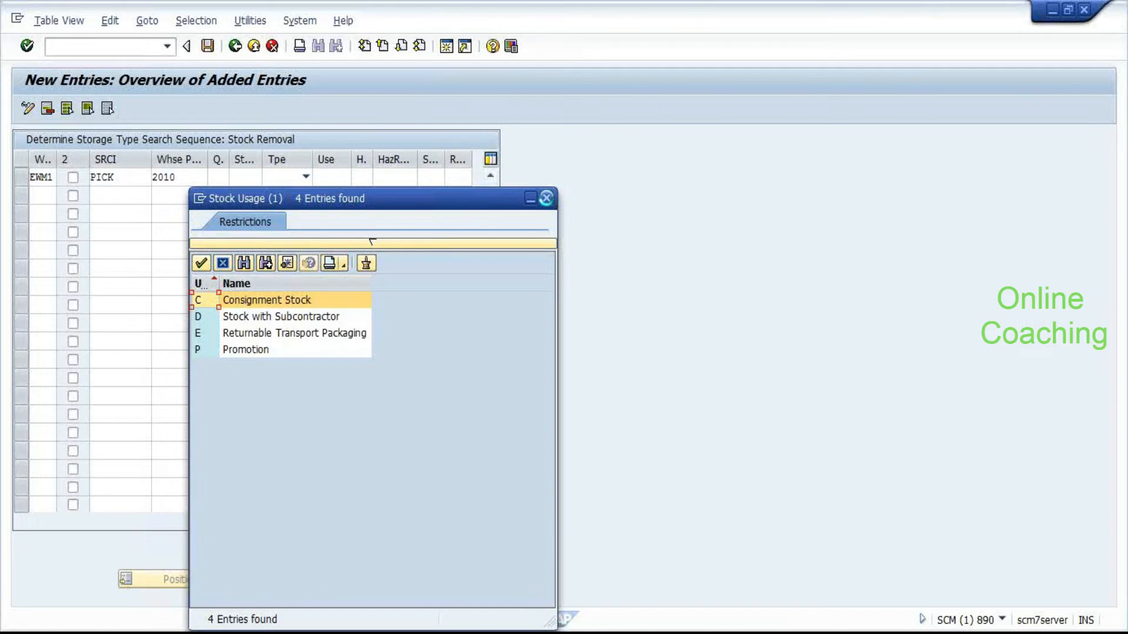
left_click(546, 199)
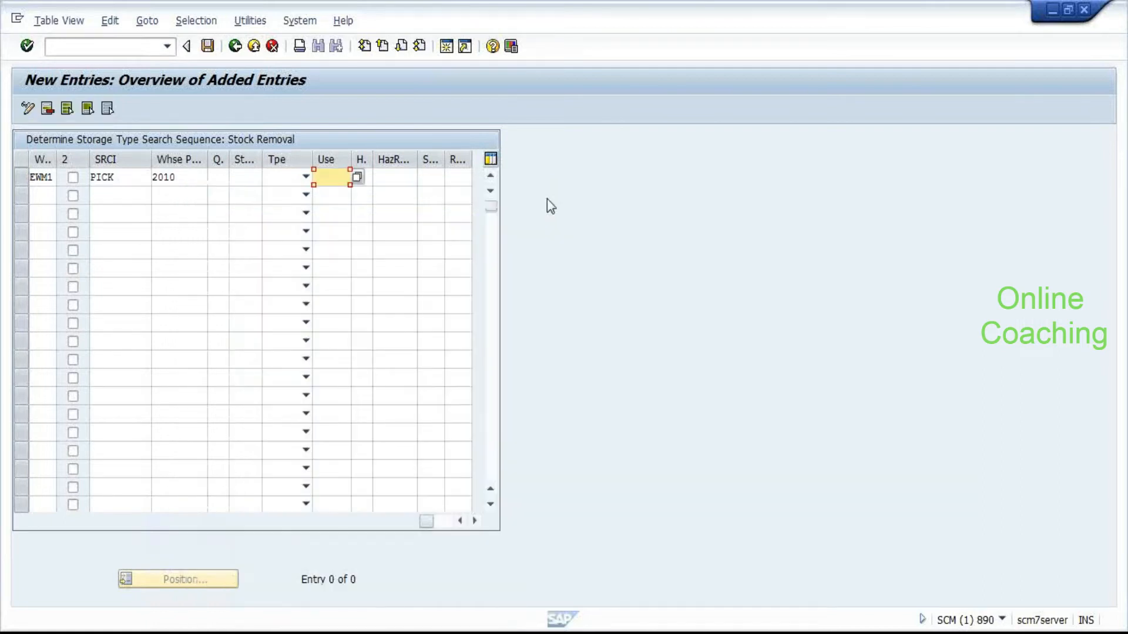
Pass through the two hazard rating fields and choose PICK, Remove from Stock, as the entry's storage type search sequence.
left_click(368, 181)
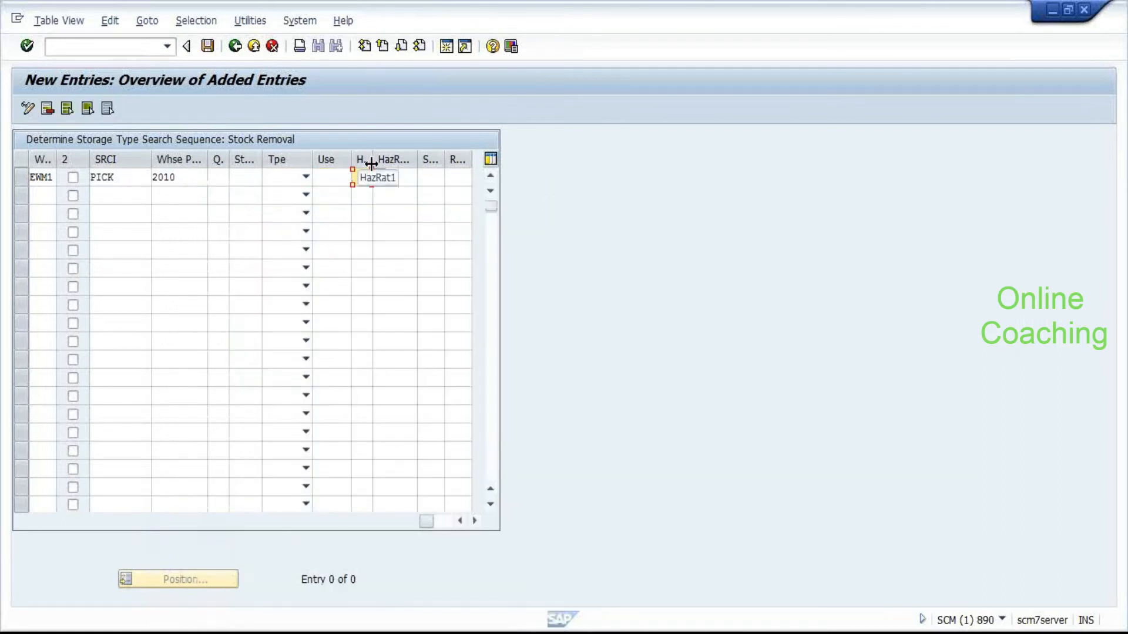
left_click(387, 176)
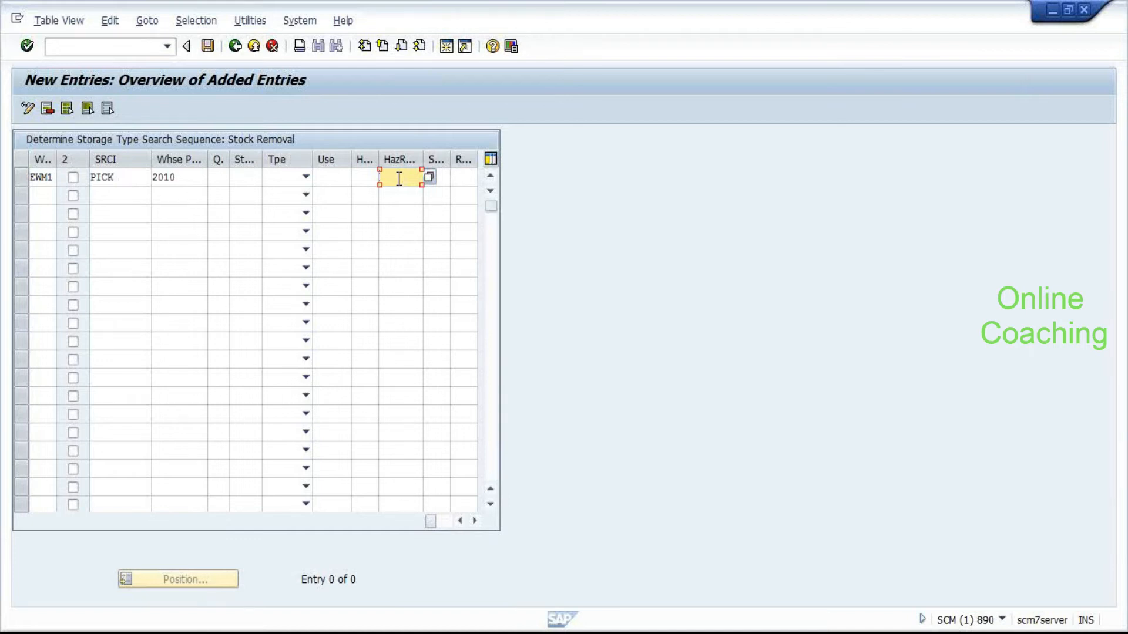
left_click(438, 177)
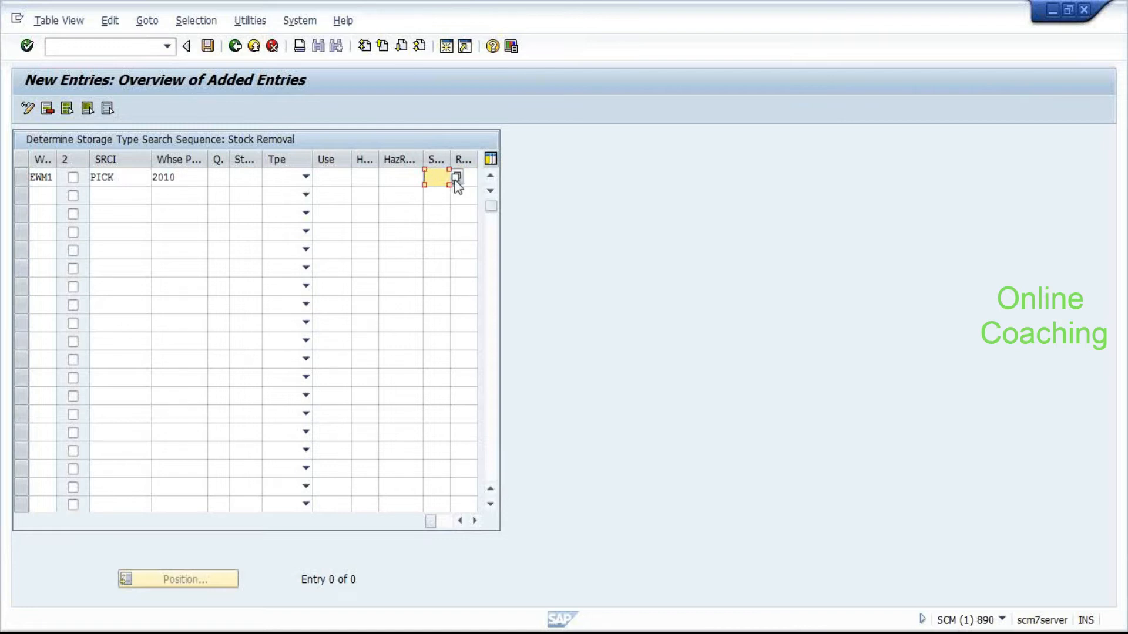
left_click(457, 178)
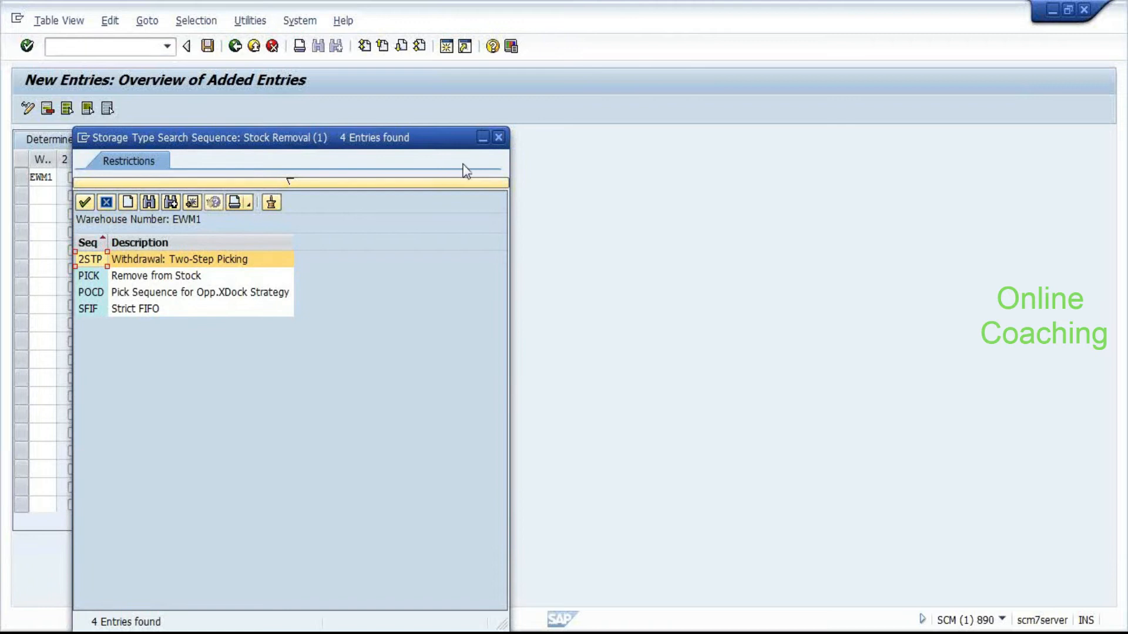
double_click(151, 276)
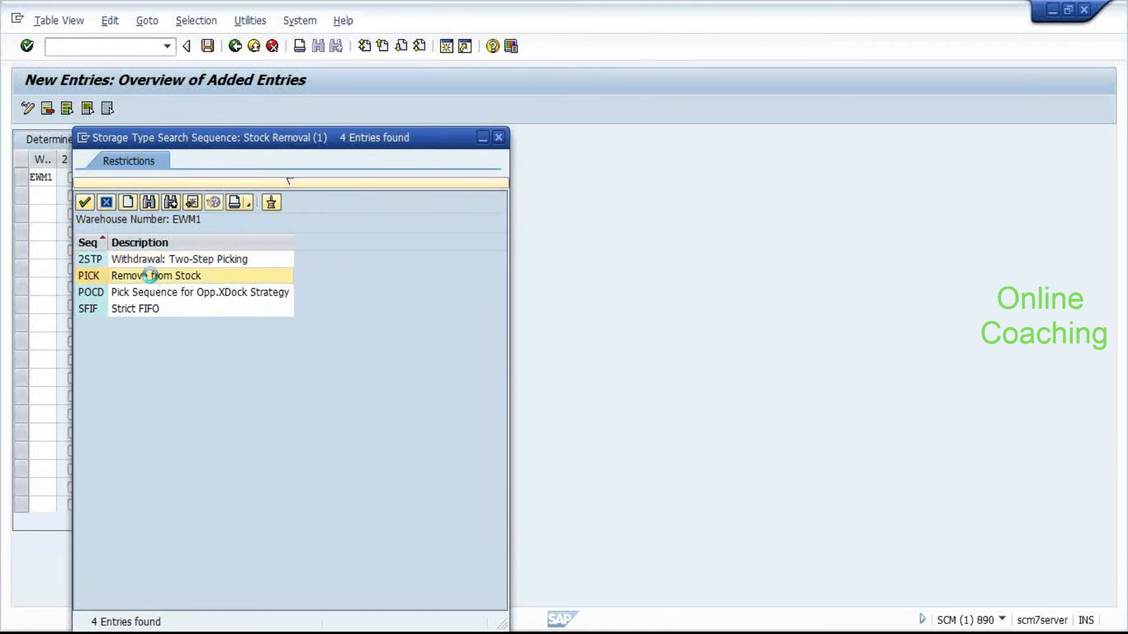
Choose LIFO as the stock removal rule for the first EWM1 entry.
left_click(467, 177)
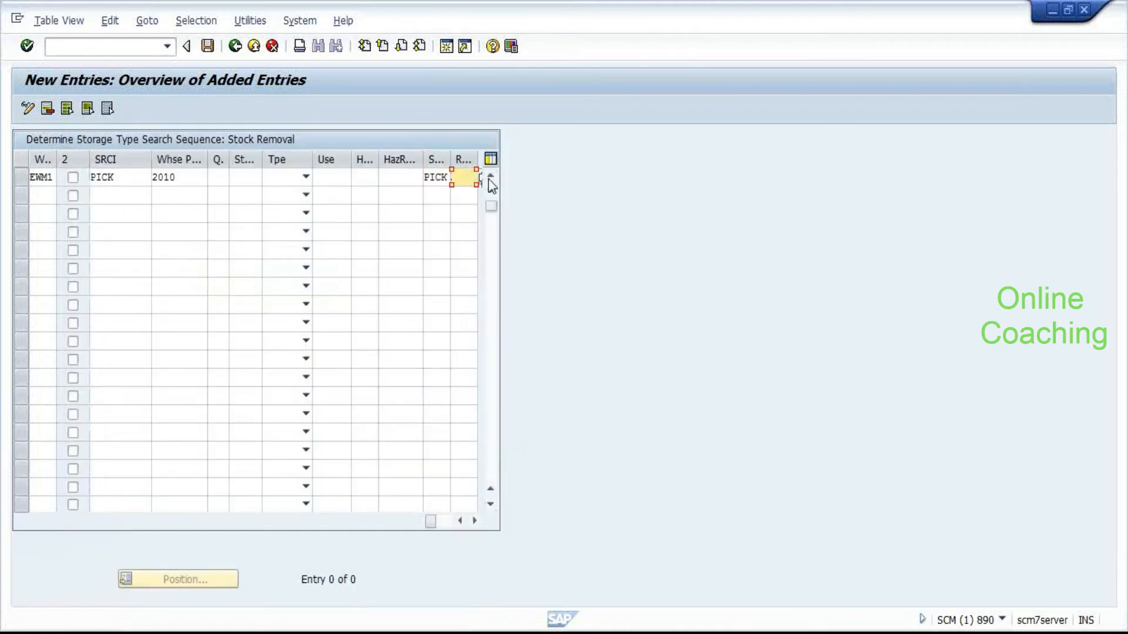
left_click(481, 178)
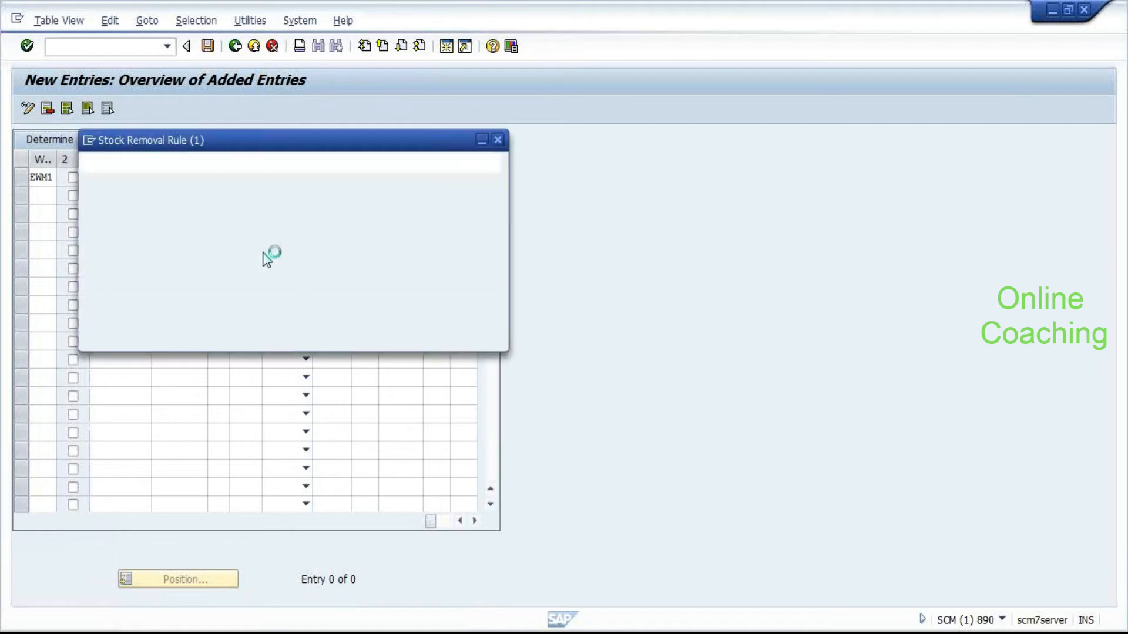
left_click(99, 278)
left_click(98, 278)
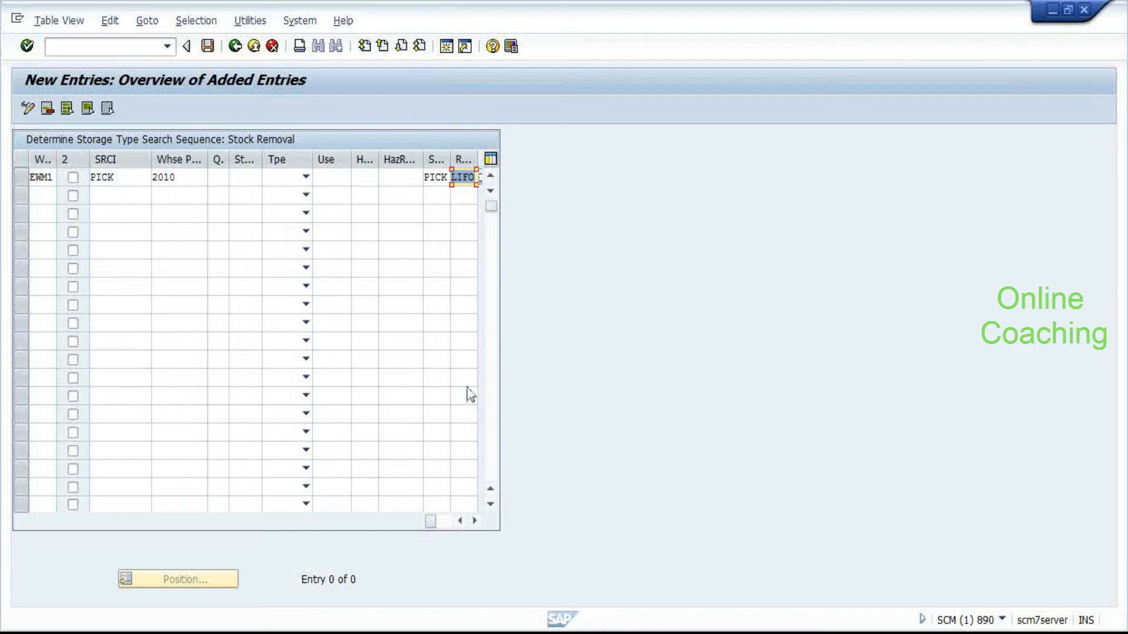
Add a second entry for warehouse EWM1 with process type 2010, leaving its stock removal control indicator blank.
key("Down")
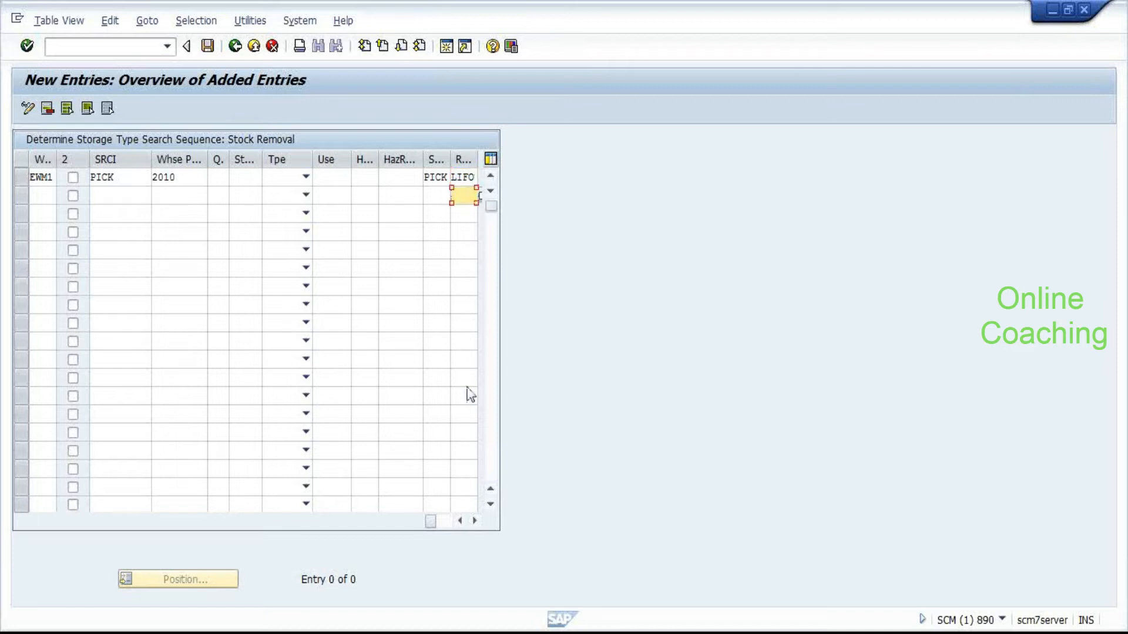
key("Left")
key("Left")
key("Left")
key("Left")
key("Left")
key("Left")
key("Left")
key("Left")
key("Left")
key("Left")
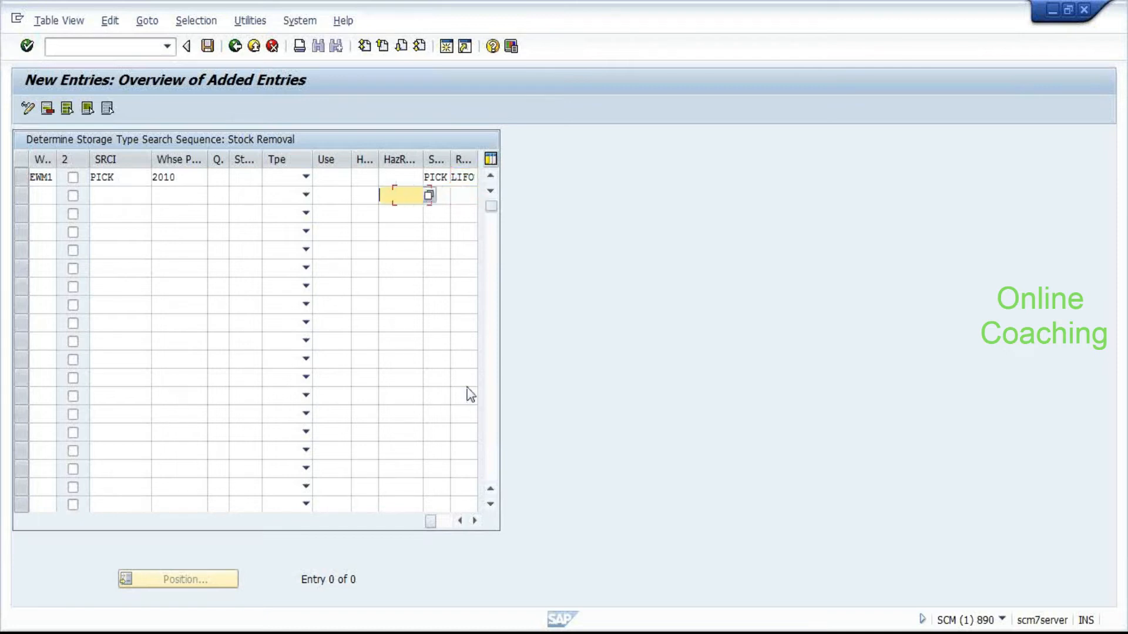
type("EWM1")
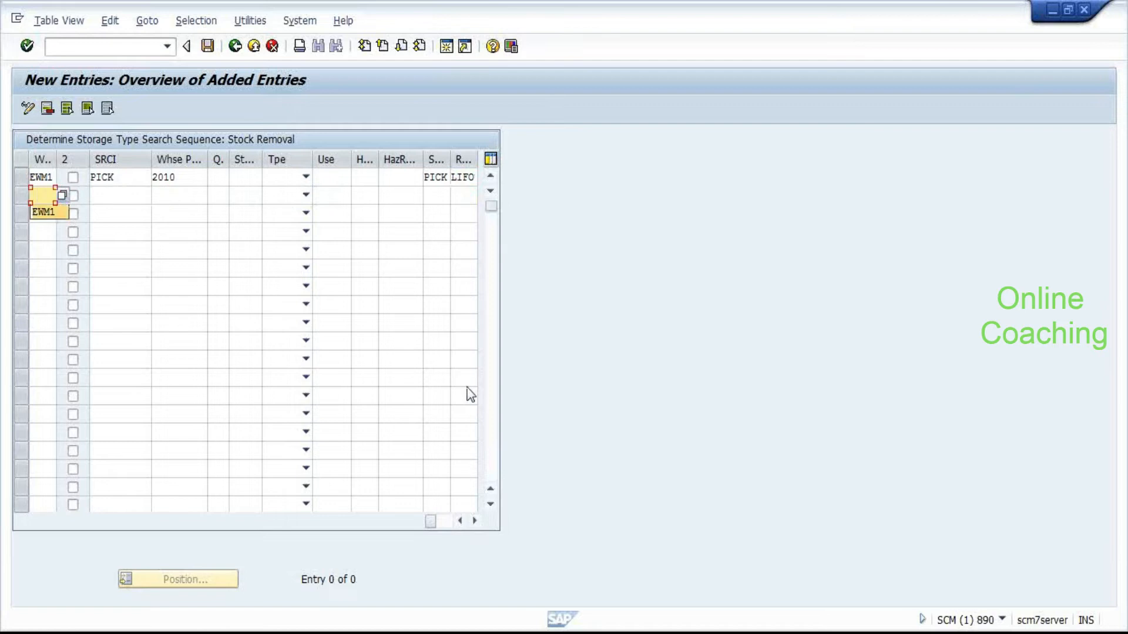
key("Tab")
key("Tab")
key("Tab")
key("Tab")
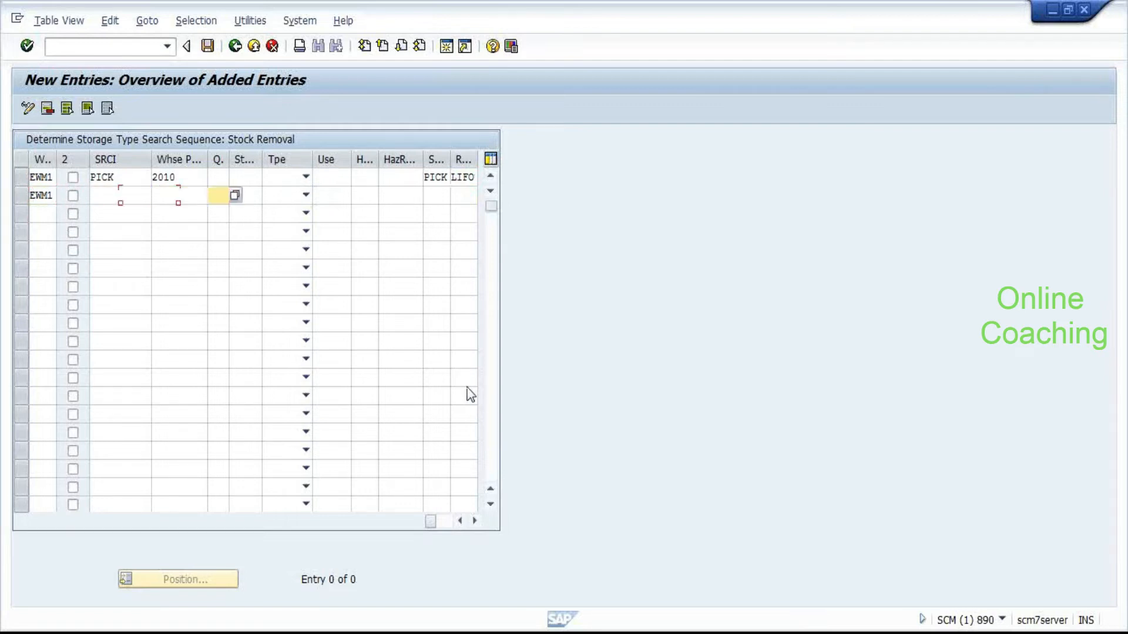
key("Left")
key("Down")
key("Return")
Set the second EWM1 entry's search sequence to PICK and its stock removal rule to FIFO.
key("Tab")
key("Tab")
key("Tab")
key("Tab")
key("Tab")
key("Tab")
key("Tab")
key("Tab")
key("Left")
key("Down")
key("Return")
type("FIFO")
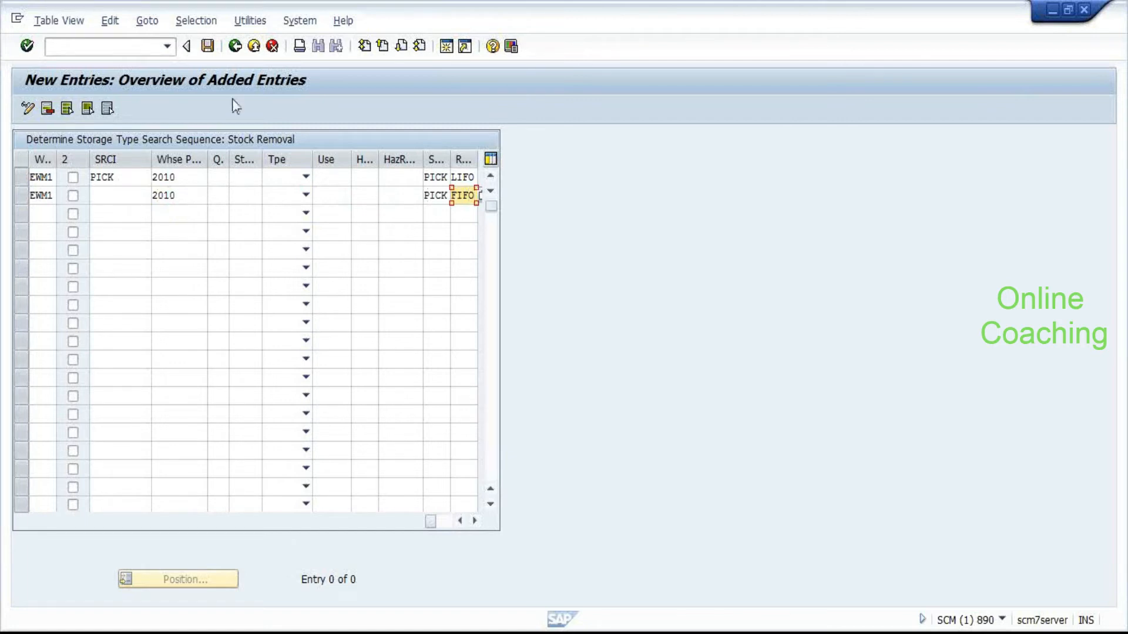
Compare the first EWM1 entry's stock removal control indicator with that field in the product's warehouse data.
left_click(125, 177)
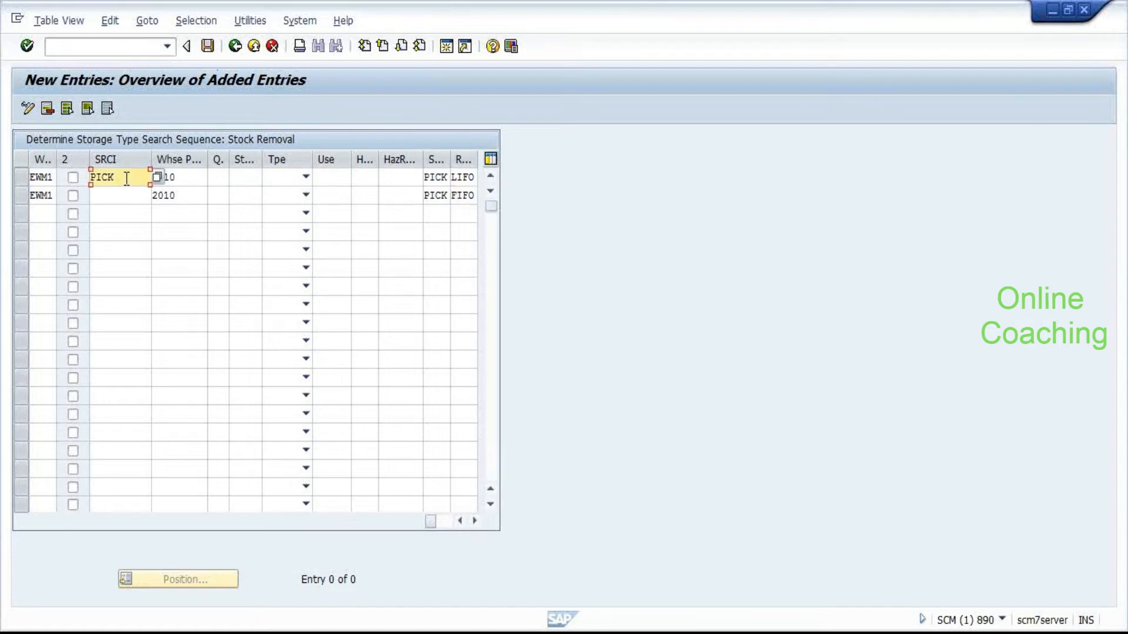
left_click_drag(125, 176, 92, 182)
left_click(92, 181)
key("alt+Tab")
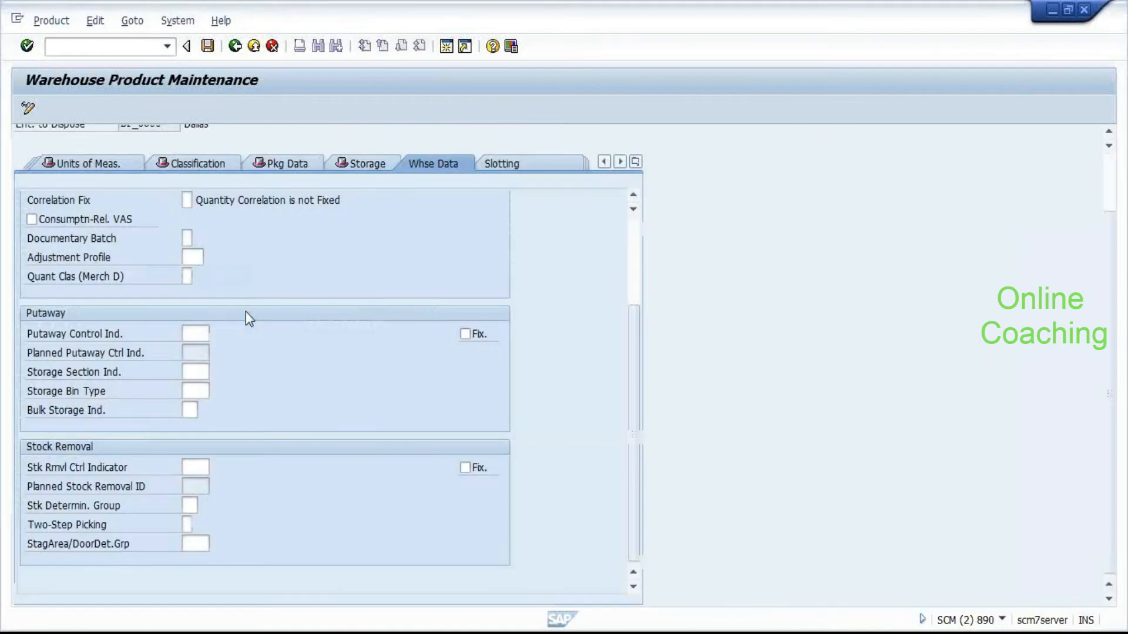
key("alt+Tab")
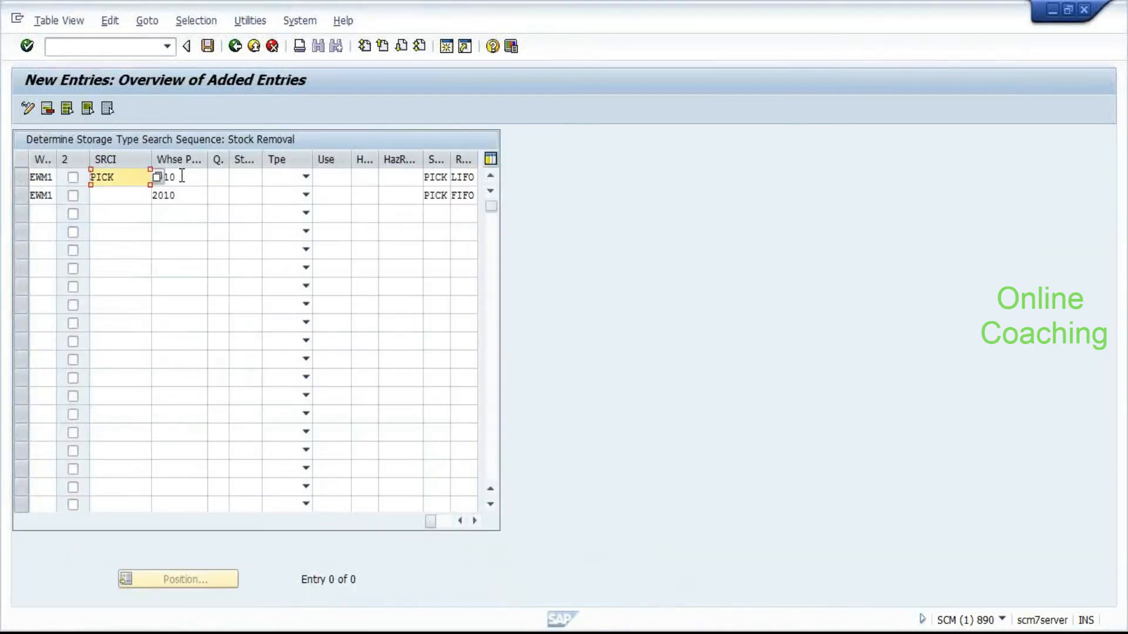
Review the first EWM1 entry's process type, search sequence and removal rule, and recheck the product's stock removal data.
left_click(182, 176)
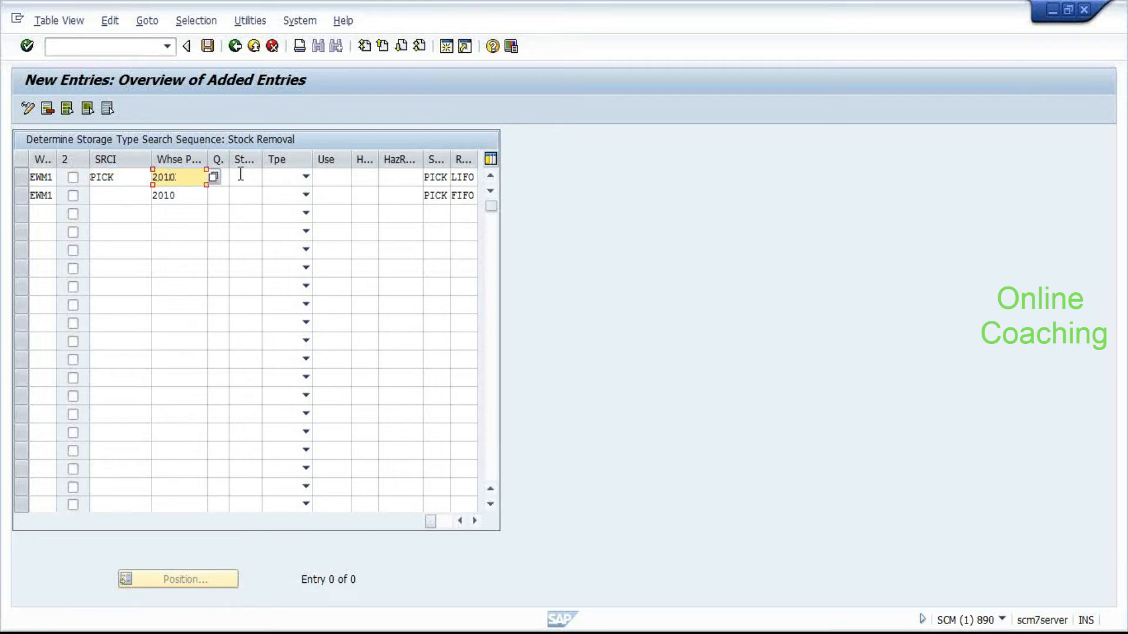
left_click(436, 177)
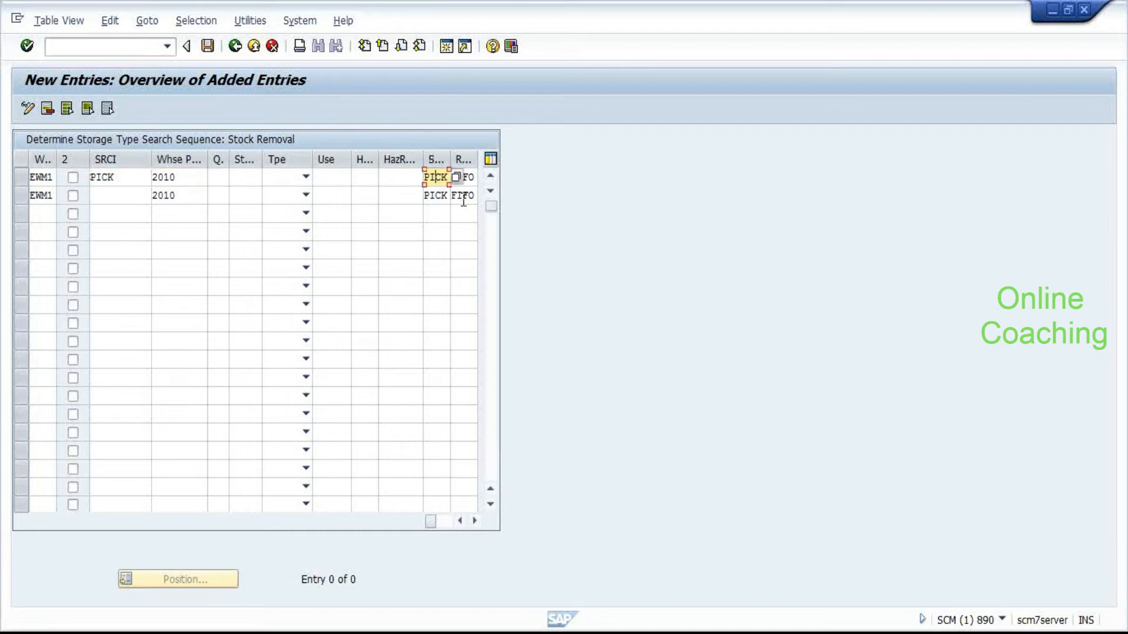
left_click(470, 178)
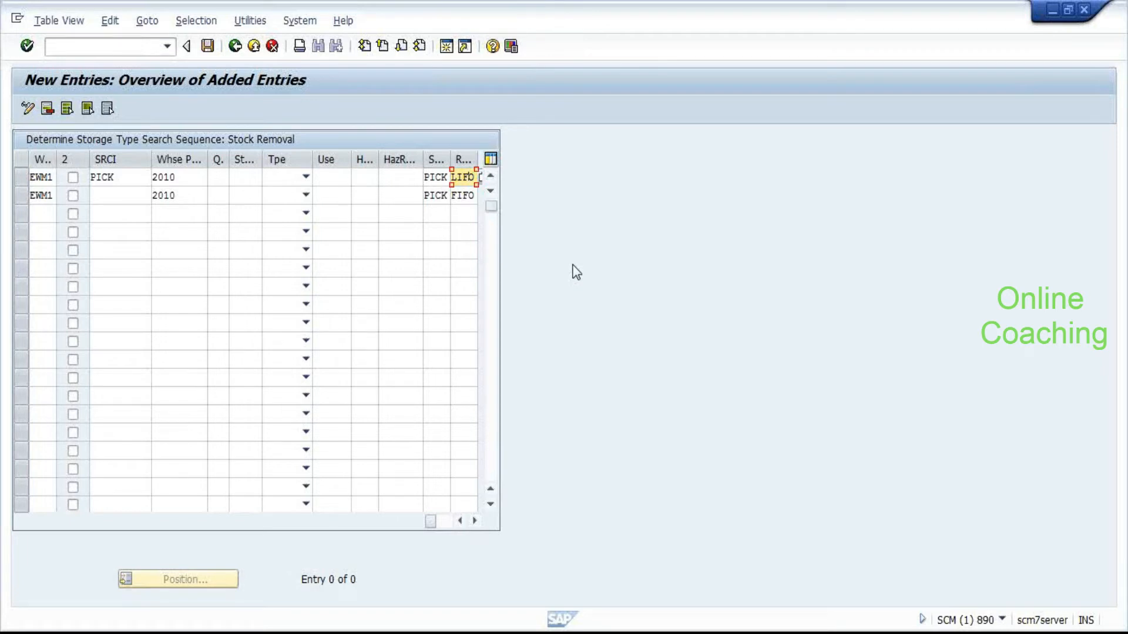
key("alt+Tab")
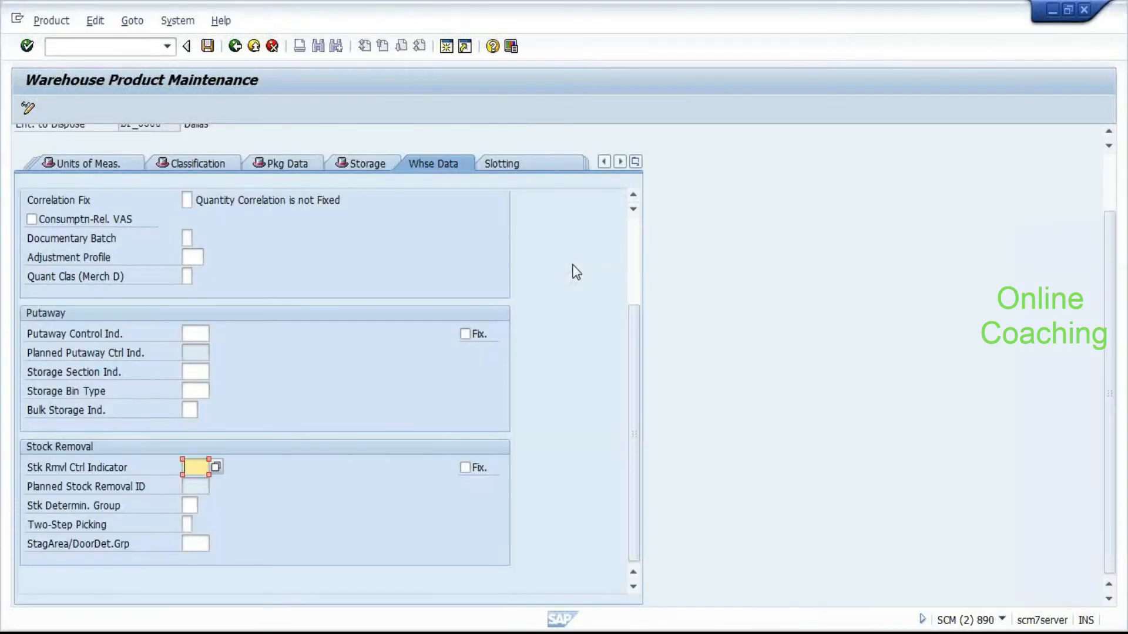
key("alt+Tab")
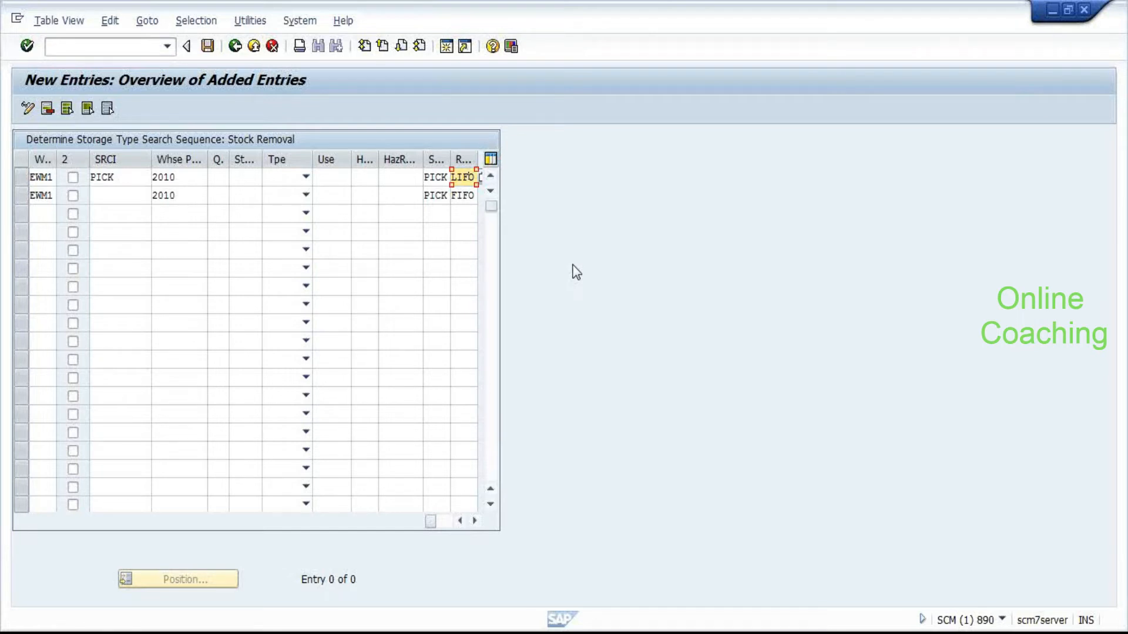
Try to confirm the two new EWM1 entries, cancel their maintenance, and return to the implementation guide without saving.
key("Return")
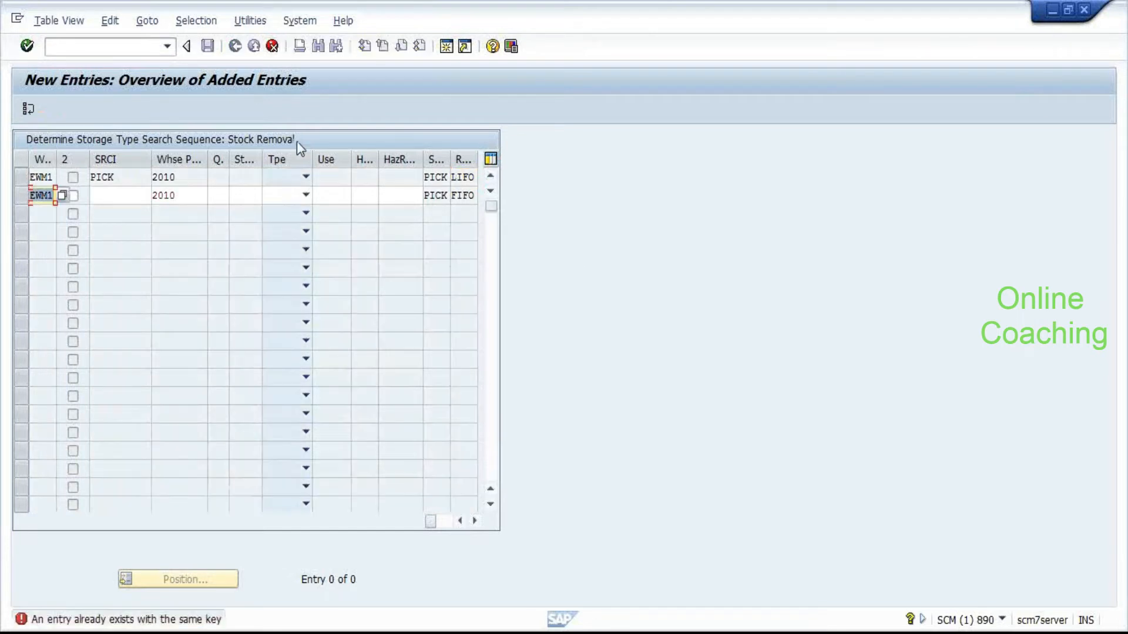
left_click(272, 46)
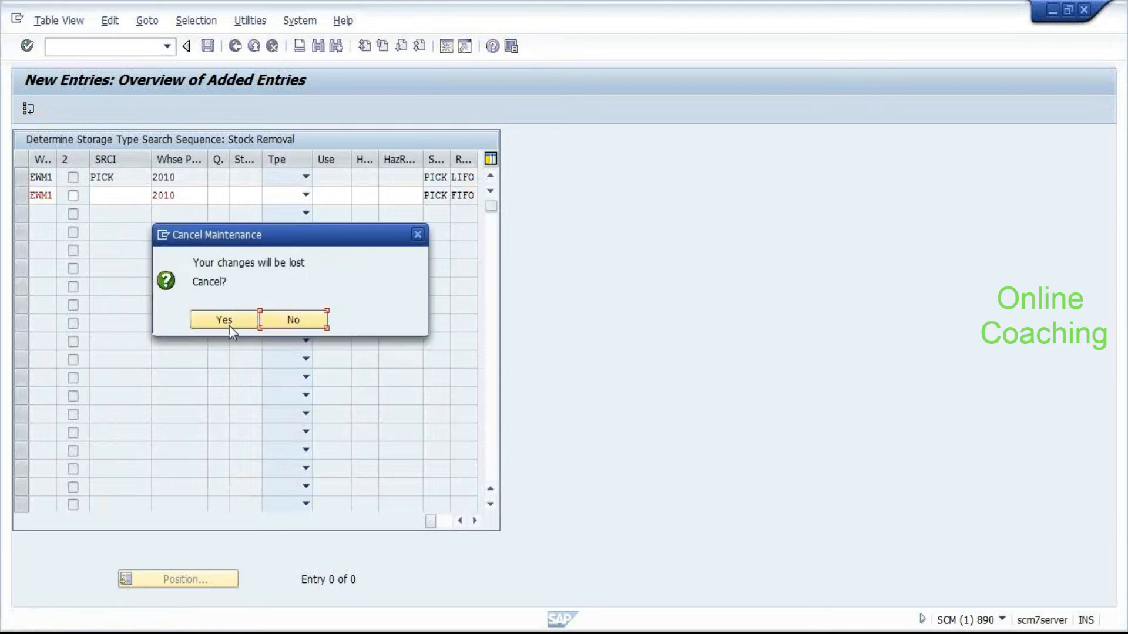
left_click(229, 326)
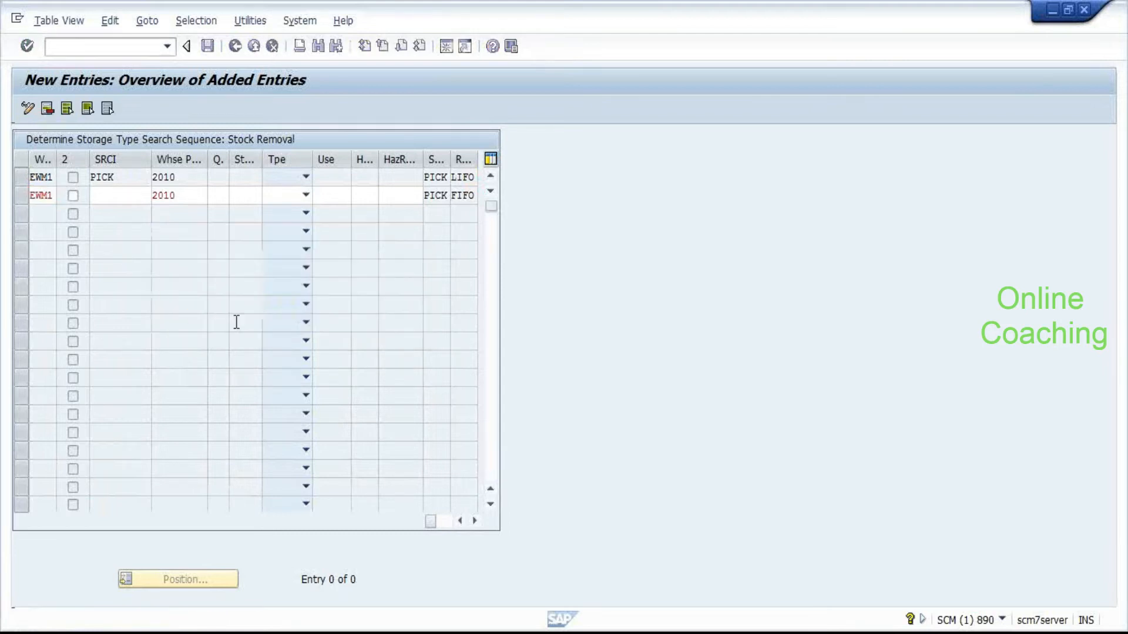
left_click(235, 46)
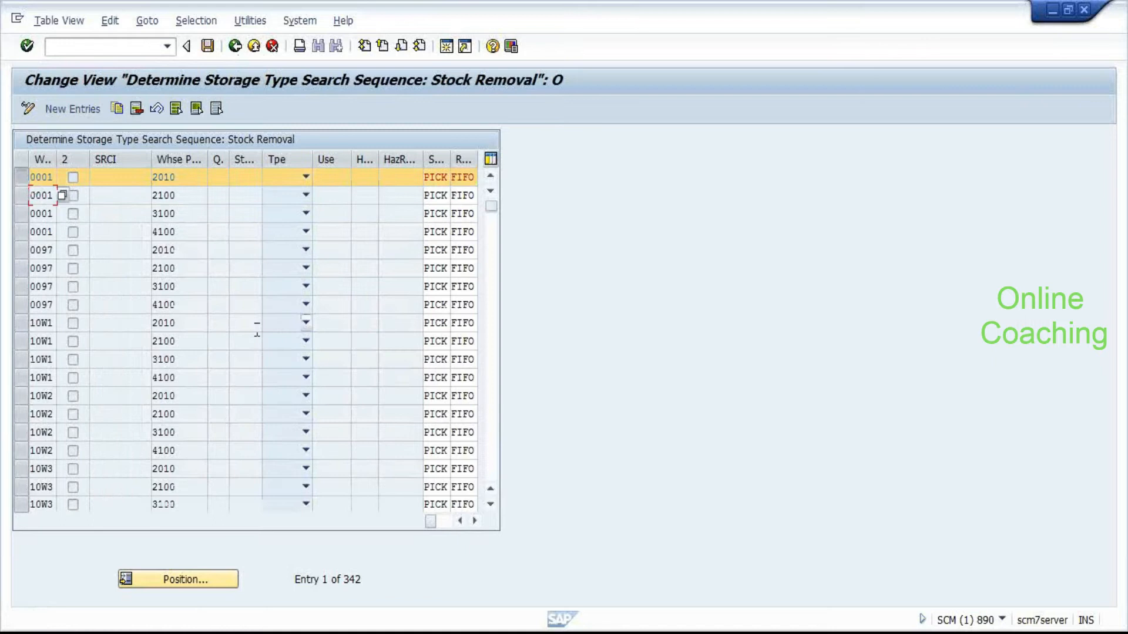
left_click(235, 45)
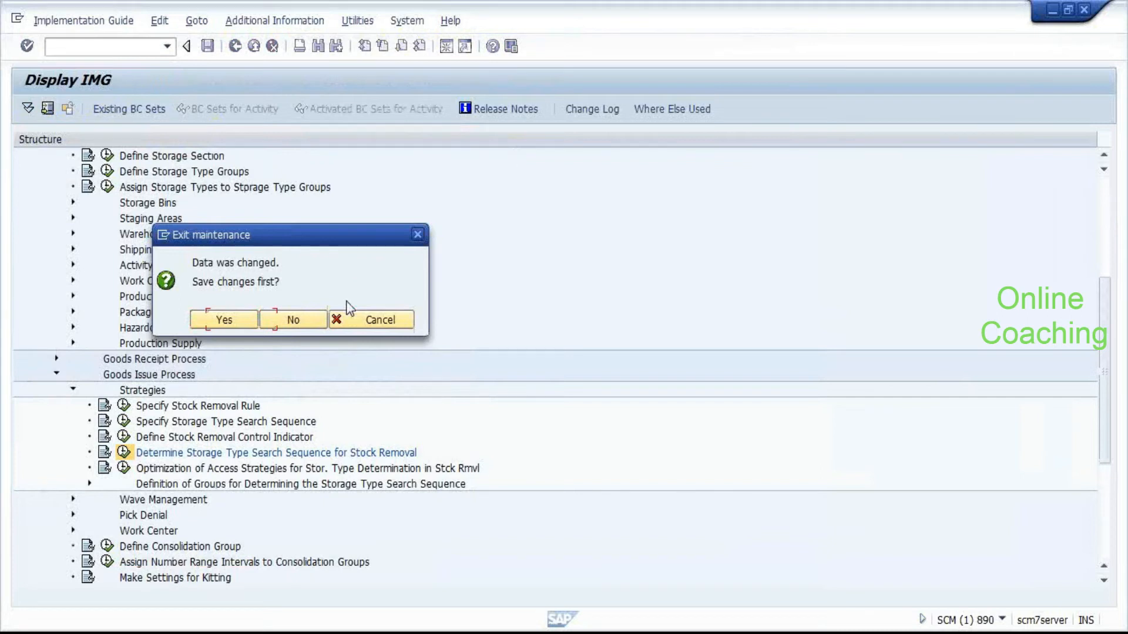
key("Tab")
key("Return")
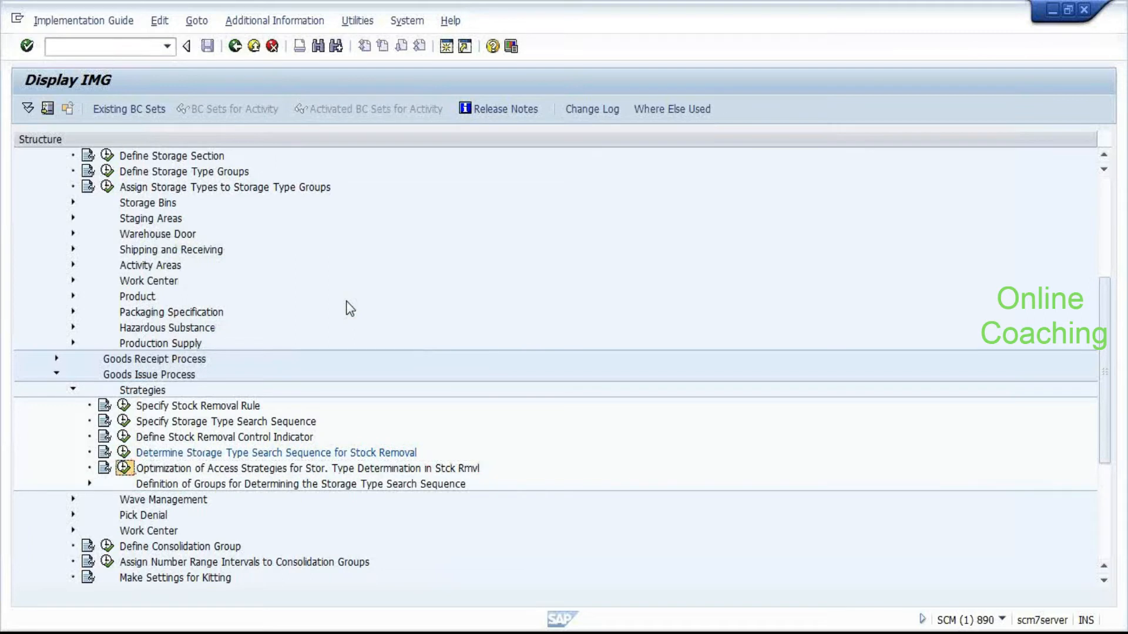
View the access strategy optimization and the storage type search sequence determination for stock removal, returning to the implementation guide.
key("Return")
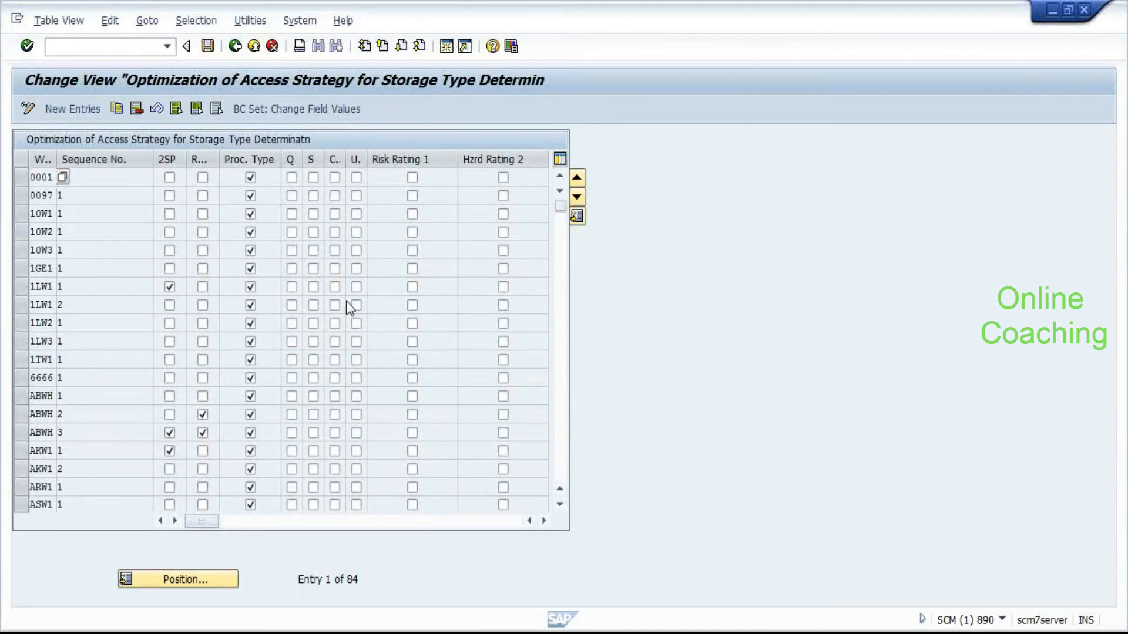
key("F3")
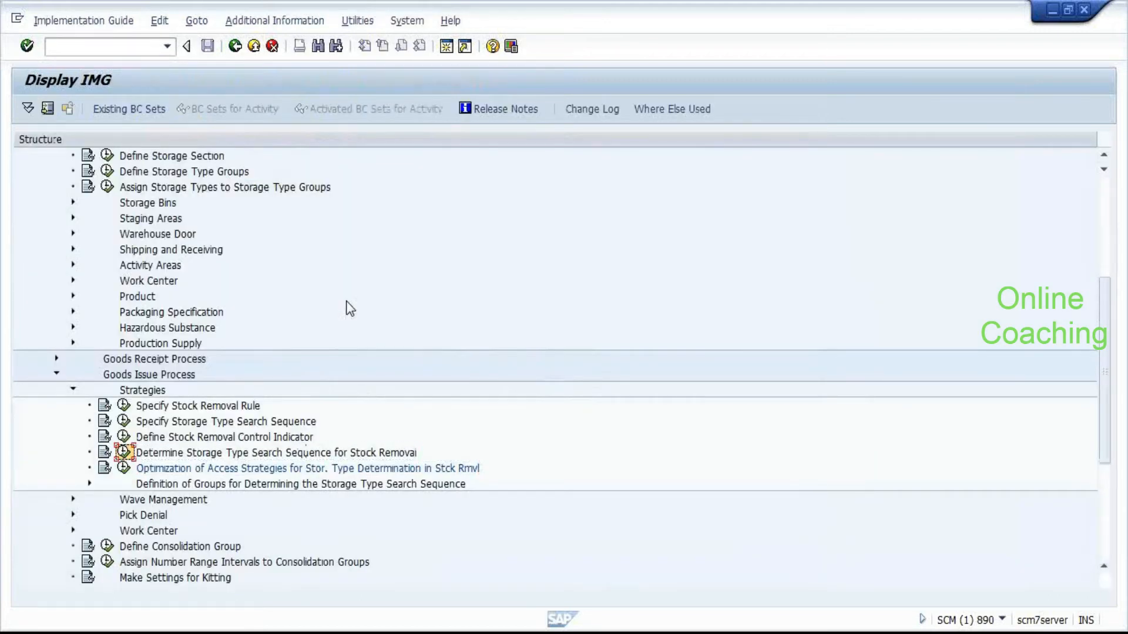
key("Return")
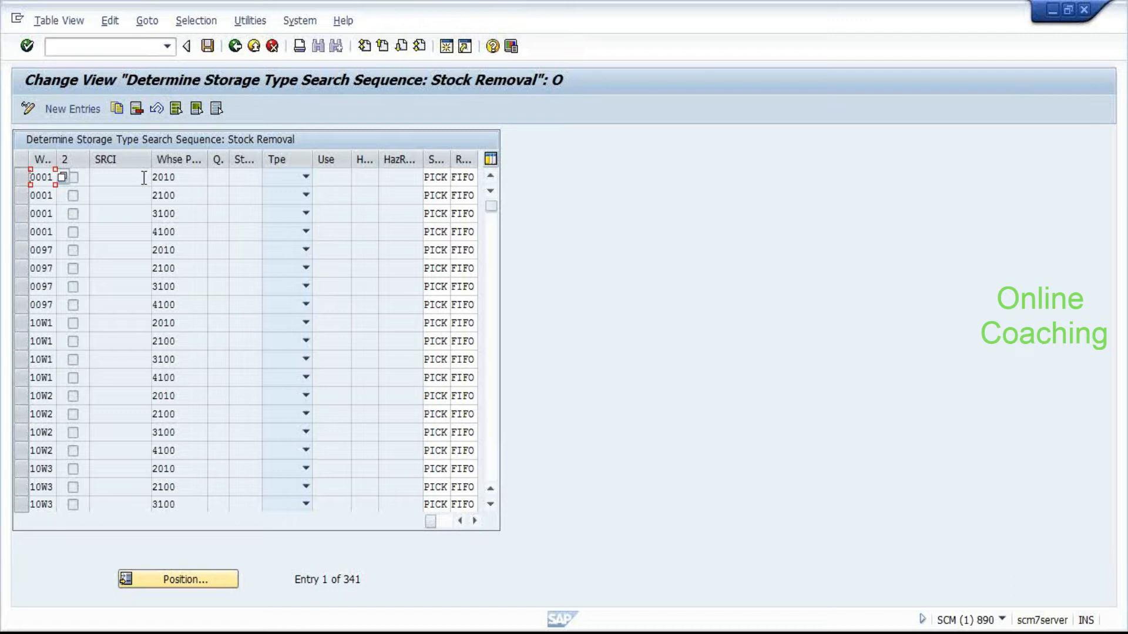
key("F3")
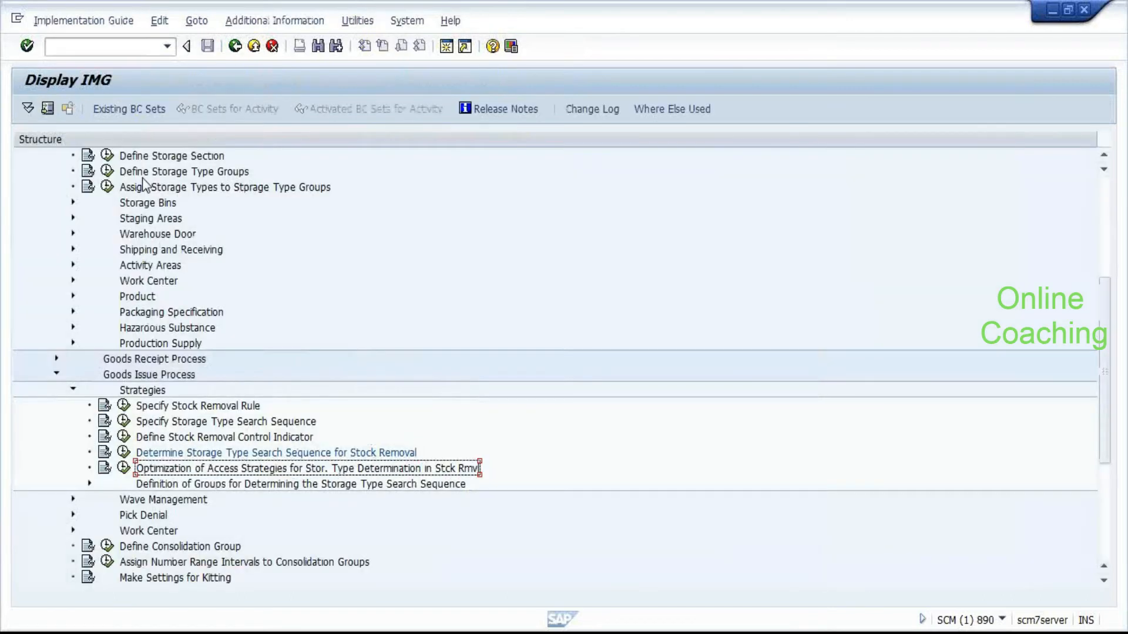
Open the access strategy optimization for stock removal and compare the two sequence entries of warehouse 1LW1.
key("Return")
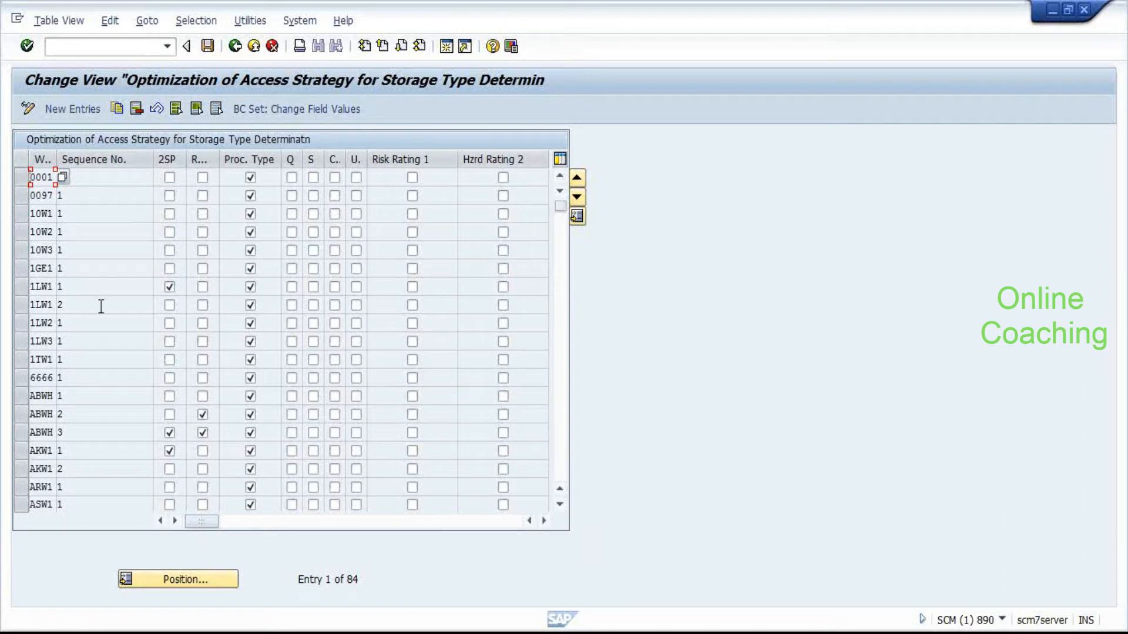
left_click(20, 283)
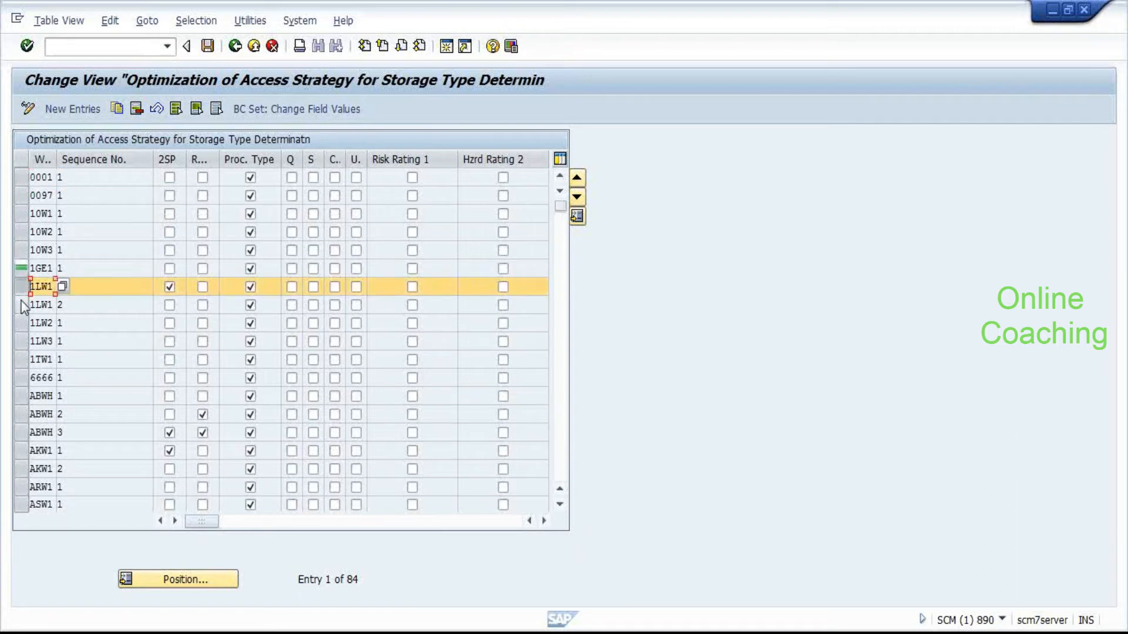
left_click(20, 303)
left_click(19, 305)
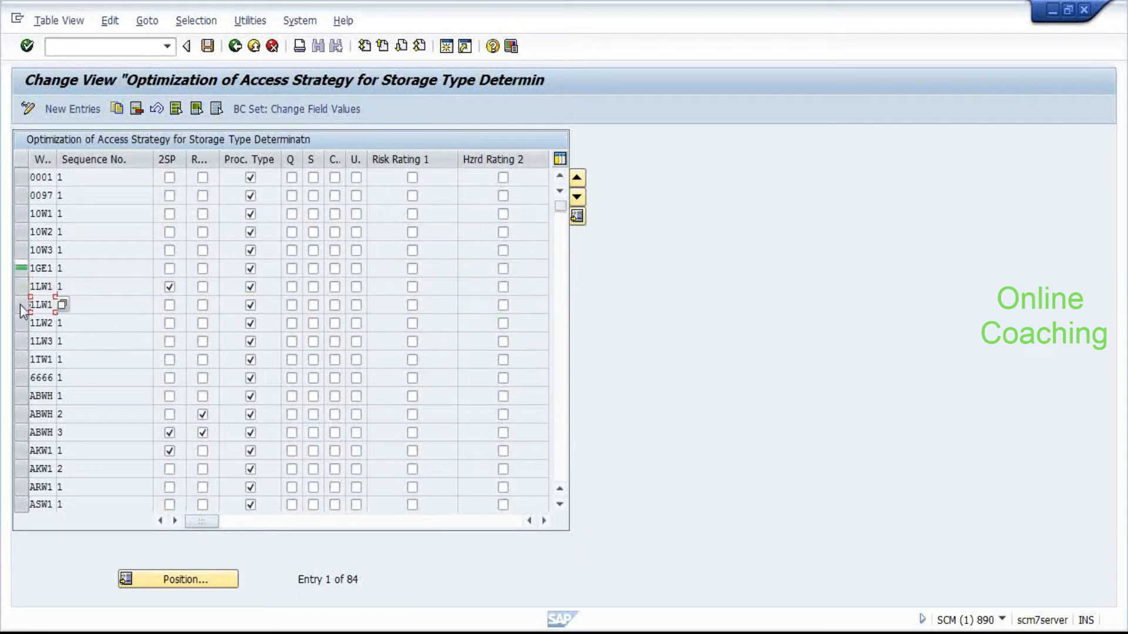
left_click(124, 379)
scroll(121, 381, "down", 4)
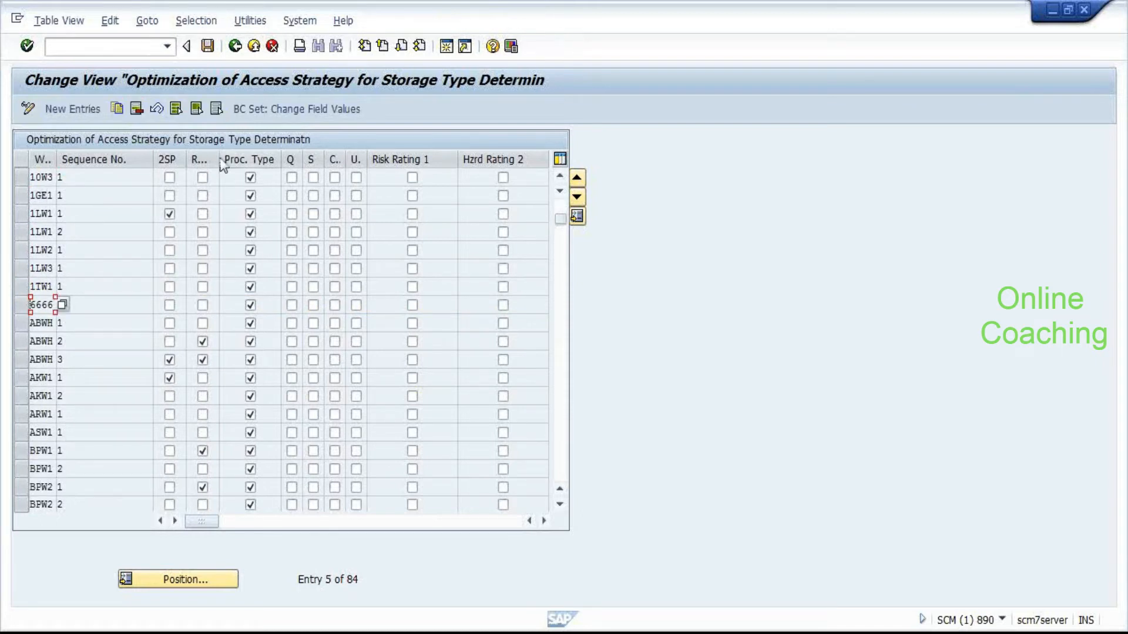
Widen the column between 2SP and Proc. Type and examine the BPW2 sequence entries before leaving the table.
left_click_drag(219, 158, 225, 159)
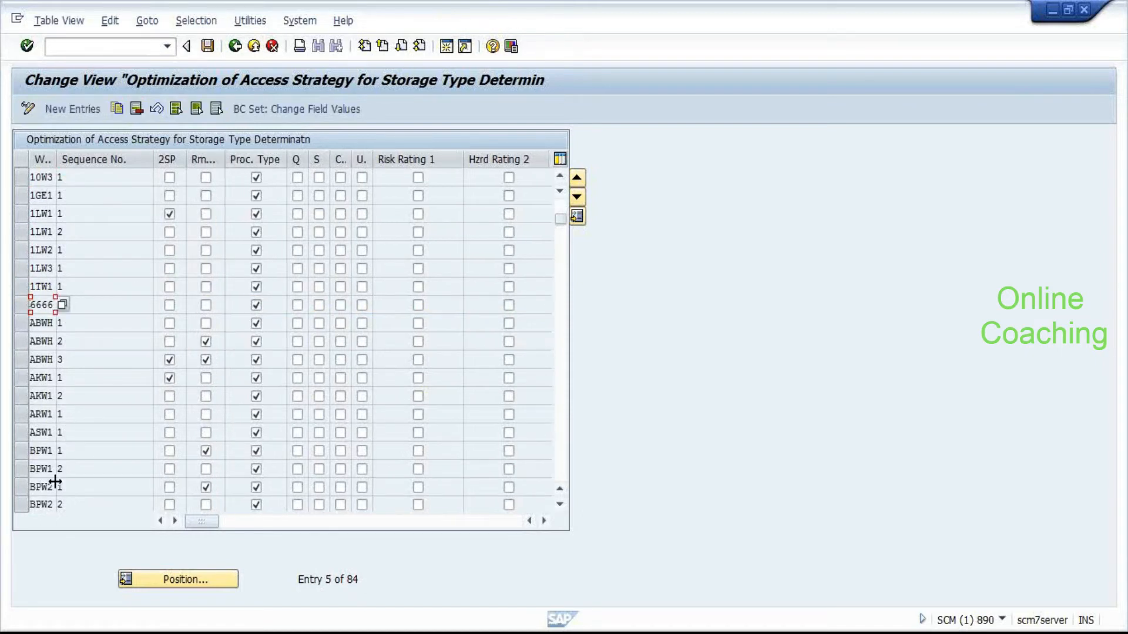
left_click(17, 487)
scroll(186, 383, "down", 1)
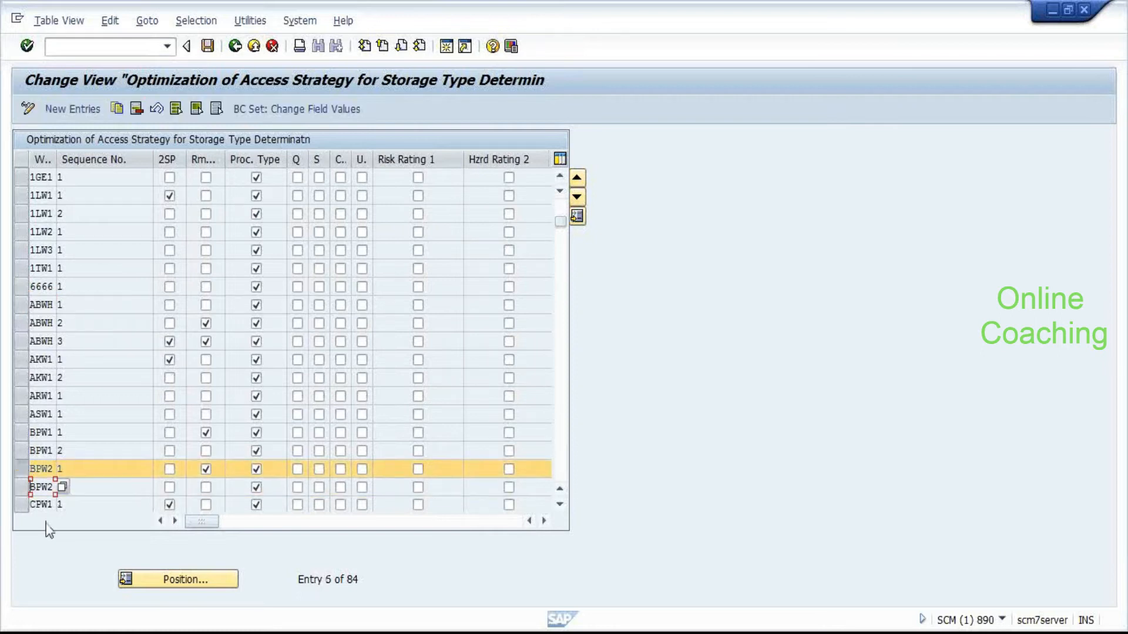
left_click(92, 485)
type("2")
mouse_move(205, 523)
left_mouse_down()
mouse_move(339, 530)
mouse_move(201, 520)
left_mouse_up()
key("F3")
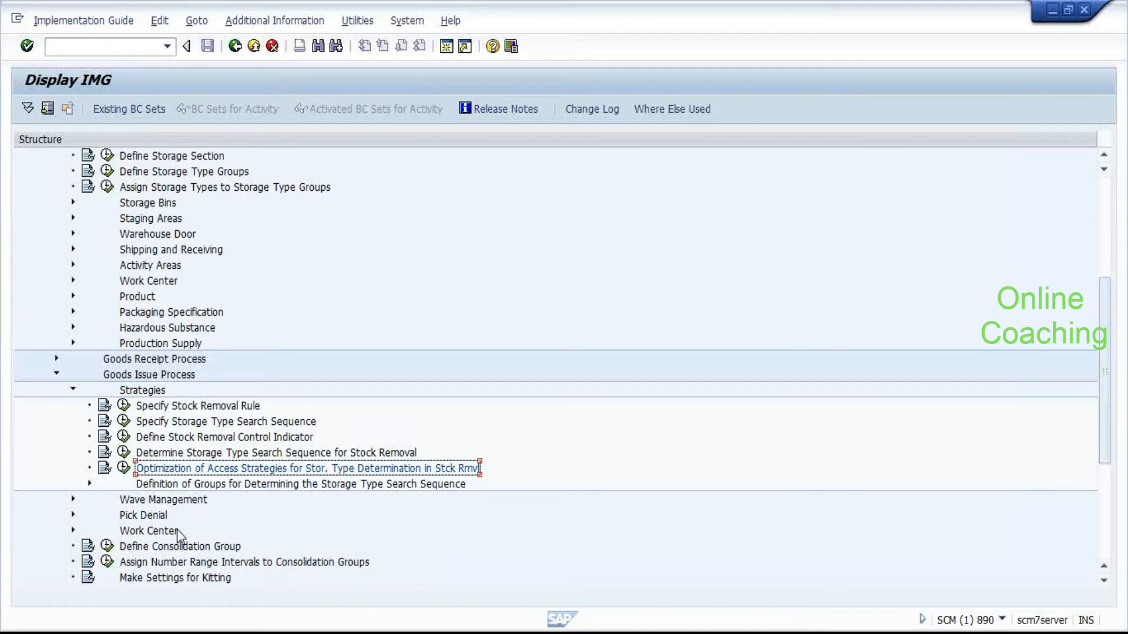
Open the Specify Stock Removal Rule activity under the Goods Issue Process strategies.
key("Up")
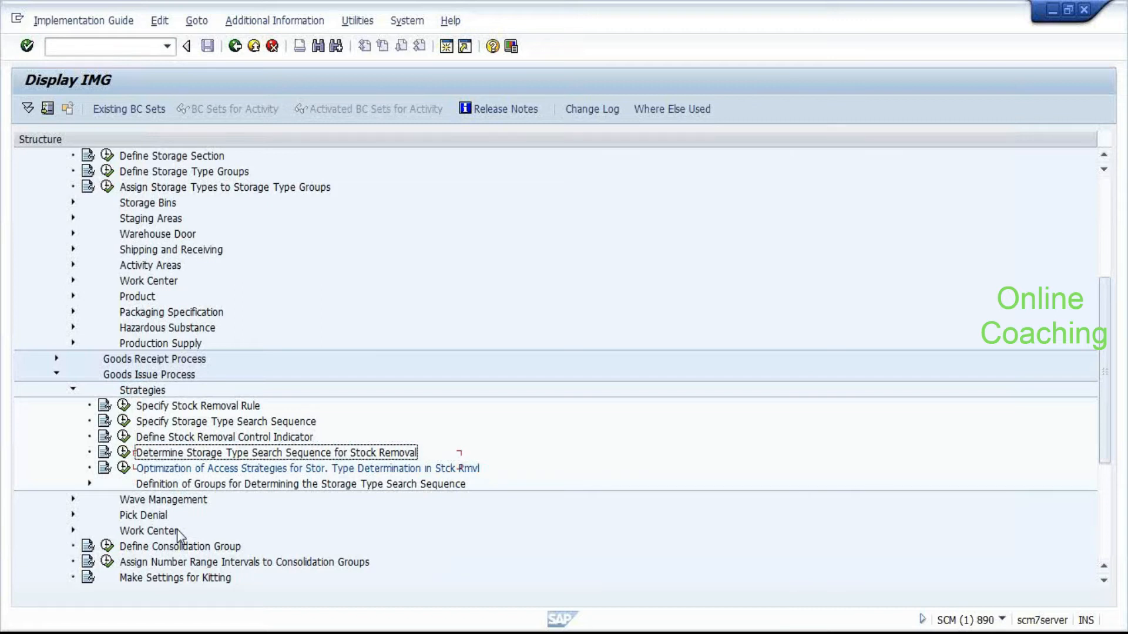
key("Up")
key("Up")
key("Up")
key("Up")
key("Down")
key("Return")
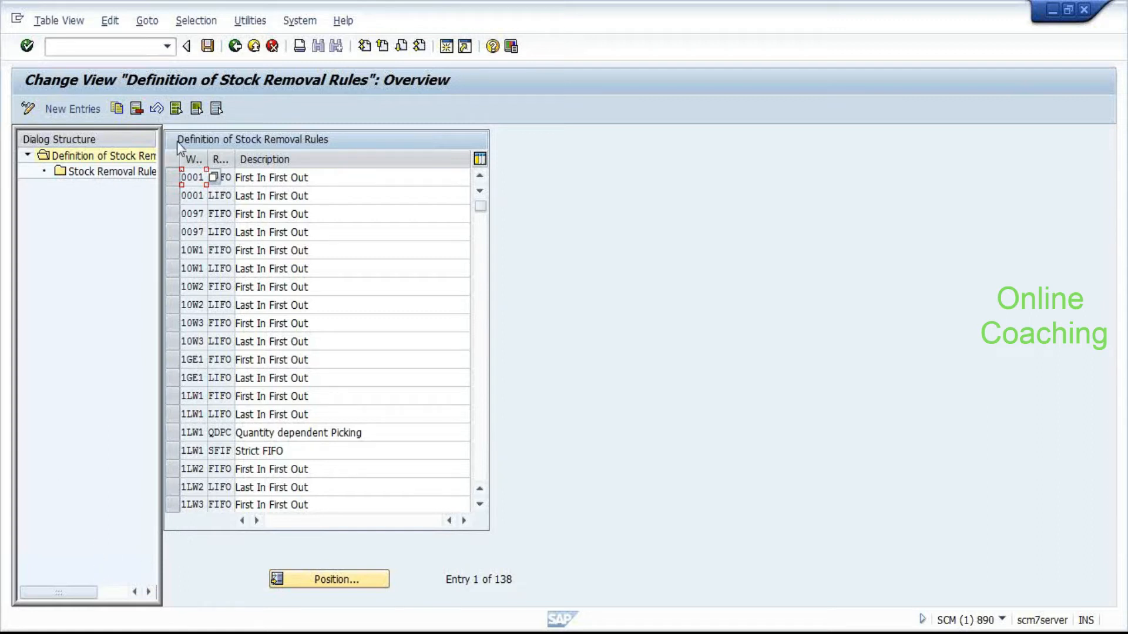
Examine the sort field defined for warehouse 0001's FIFO stock removal rule and return to the rules overview.
left_click(173, 178)
double_click(144, 171)
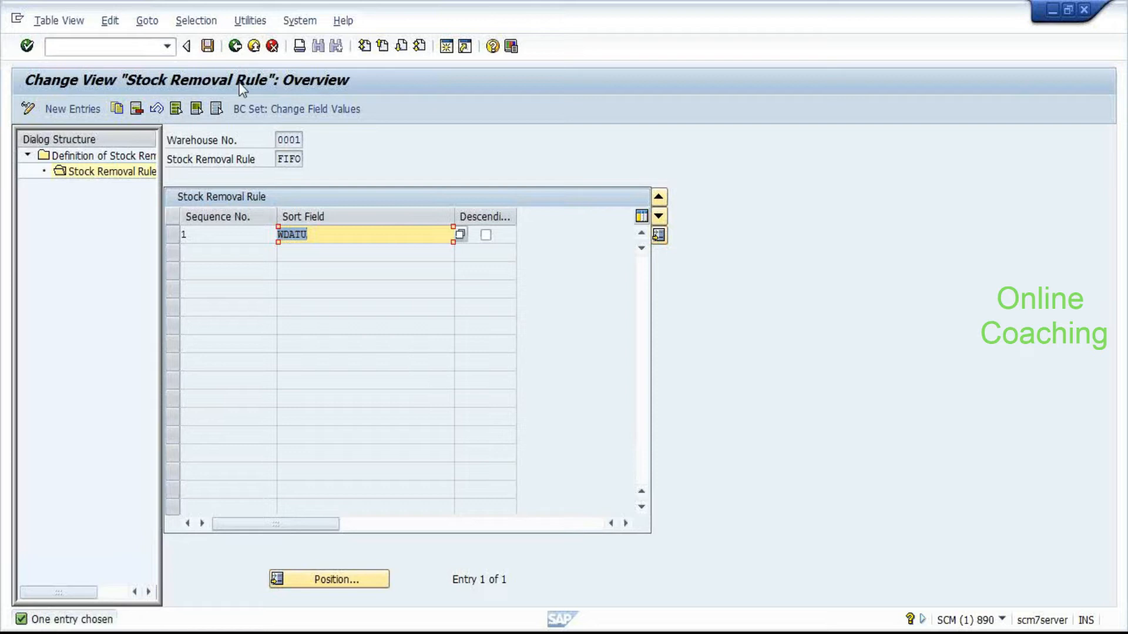
left_click(295, 160)
left_click(320, 237)
left_click(235, 47)
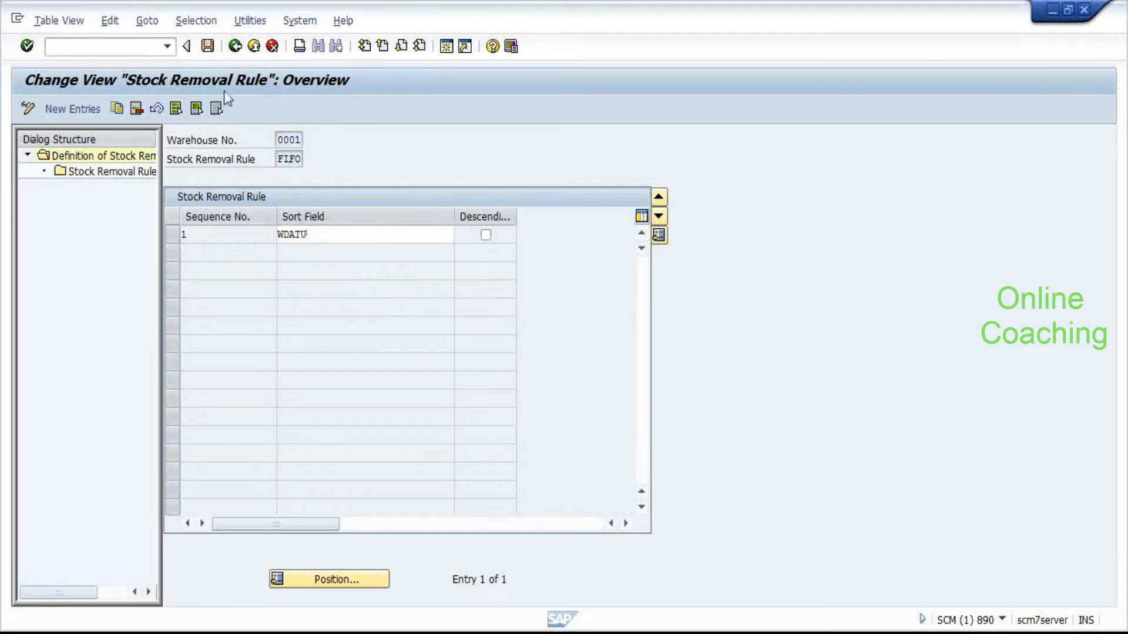
Examine the sort field and descending setting of warehouse 0001's LIFO rule and return to the rules overview.
left_click(171, 196)
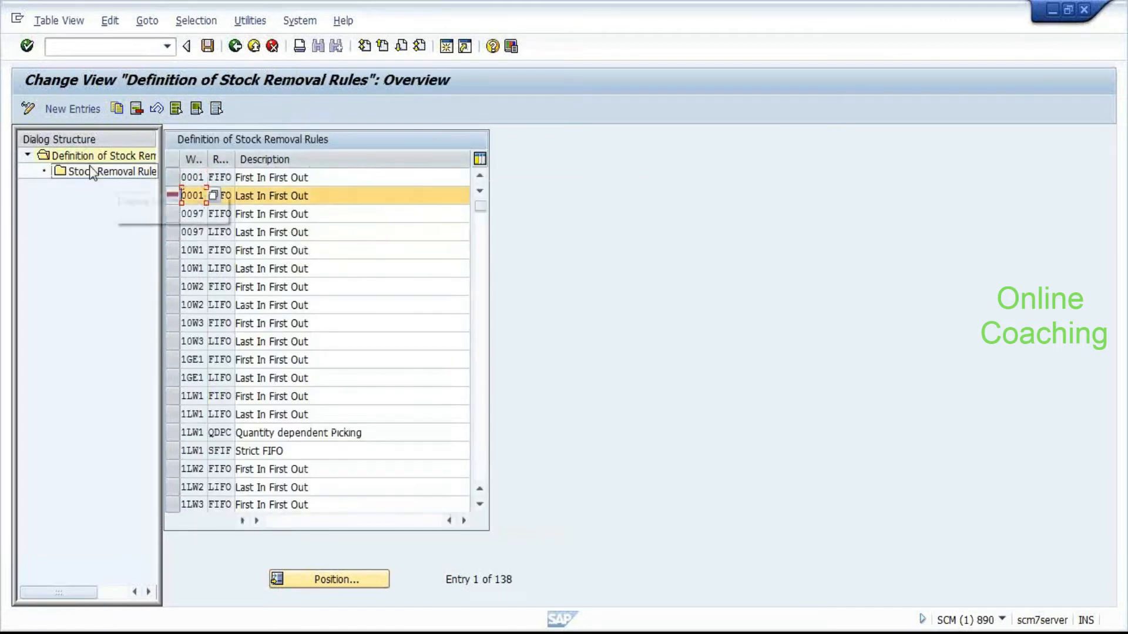
double_click(90, 170)
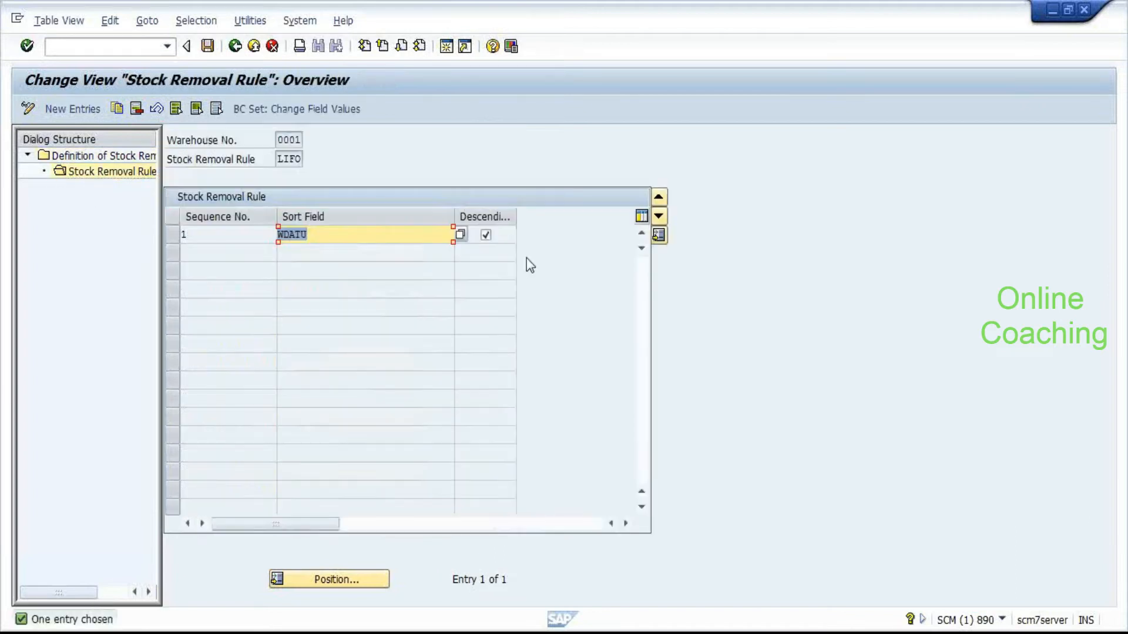
key("Tab")
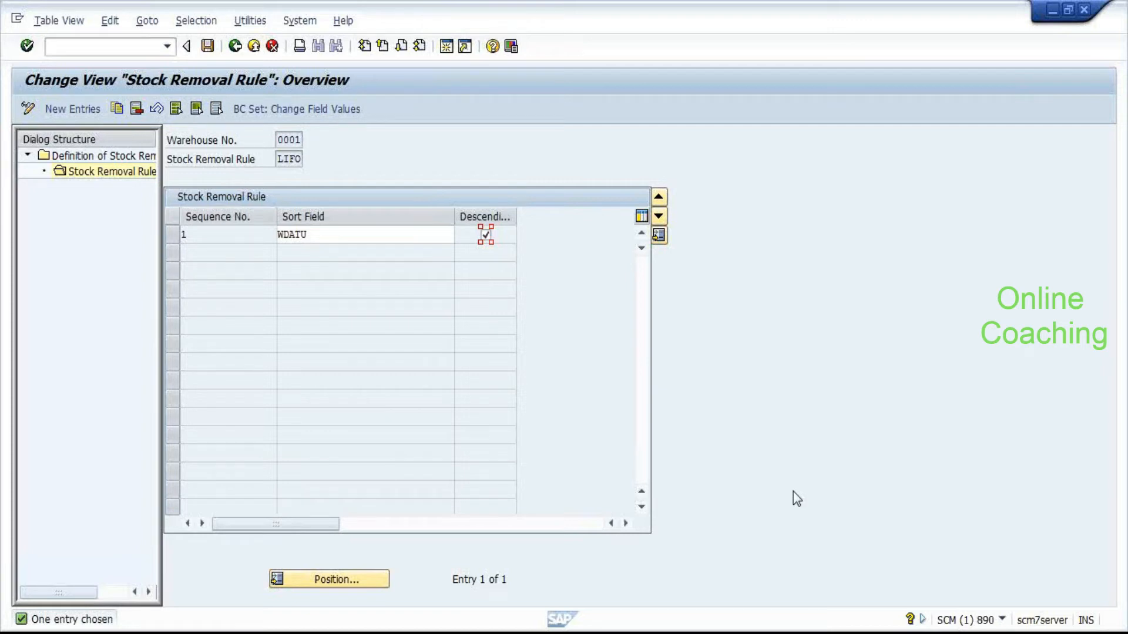
key("F3")
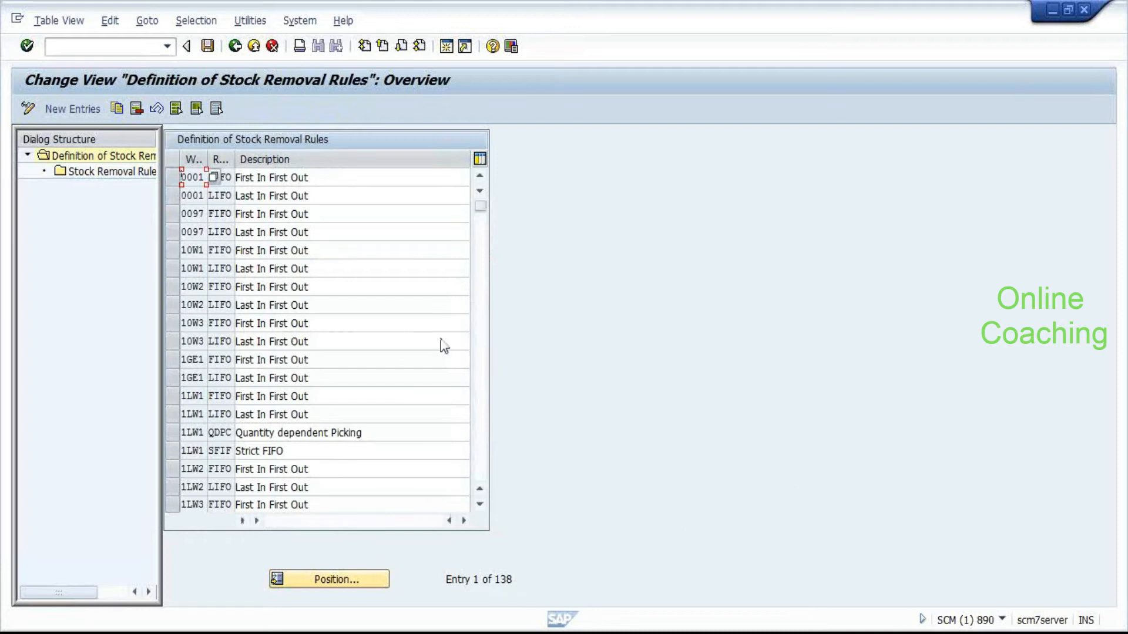
Examine the sort field defined for warehouse 1LW1's Strict FIFO (SFIF) rule and leave the stock removal rules for the implementation guide.
scroll(371, 276, "down", 2)
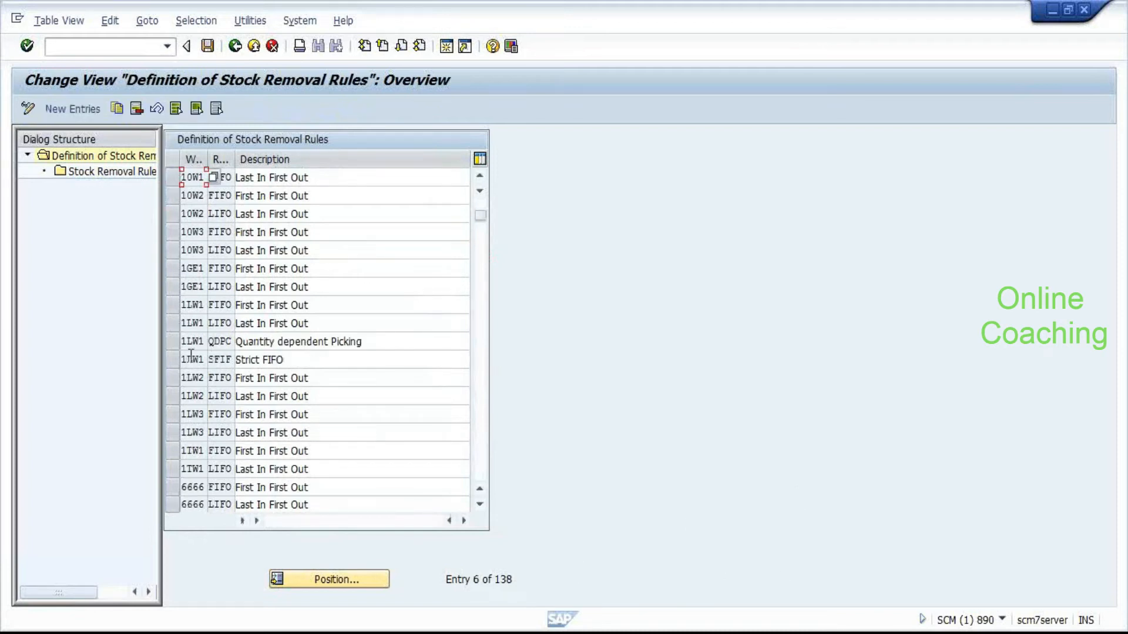
left_click(171, 359)
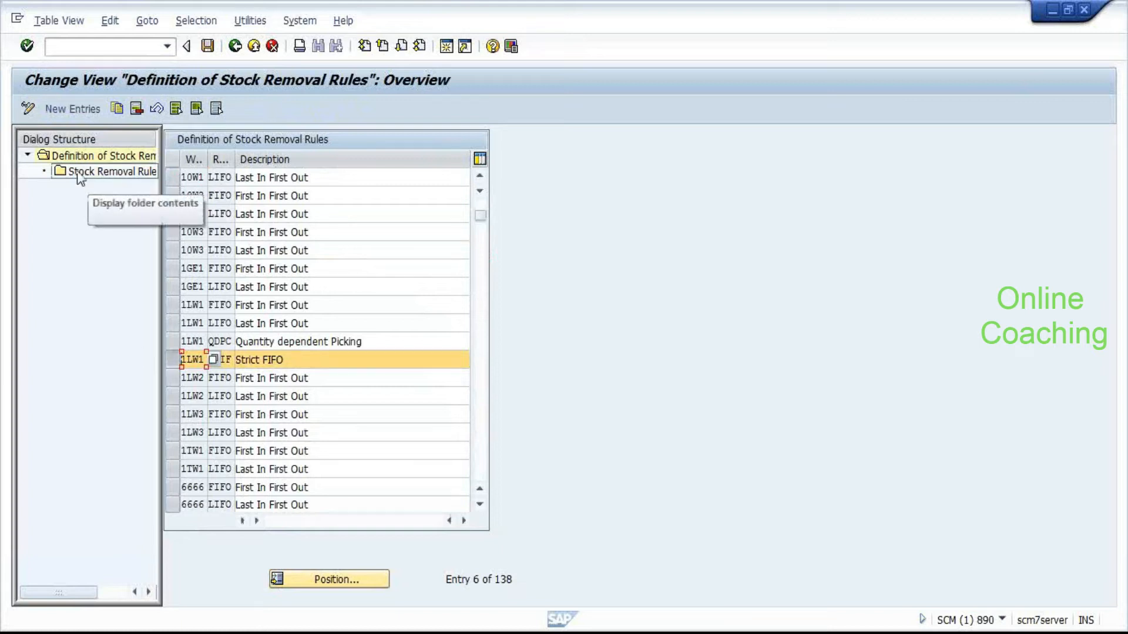
double_click(88, 173)
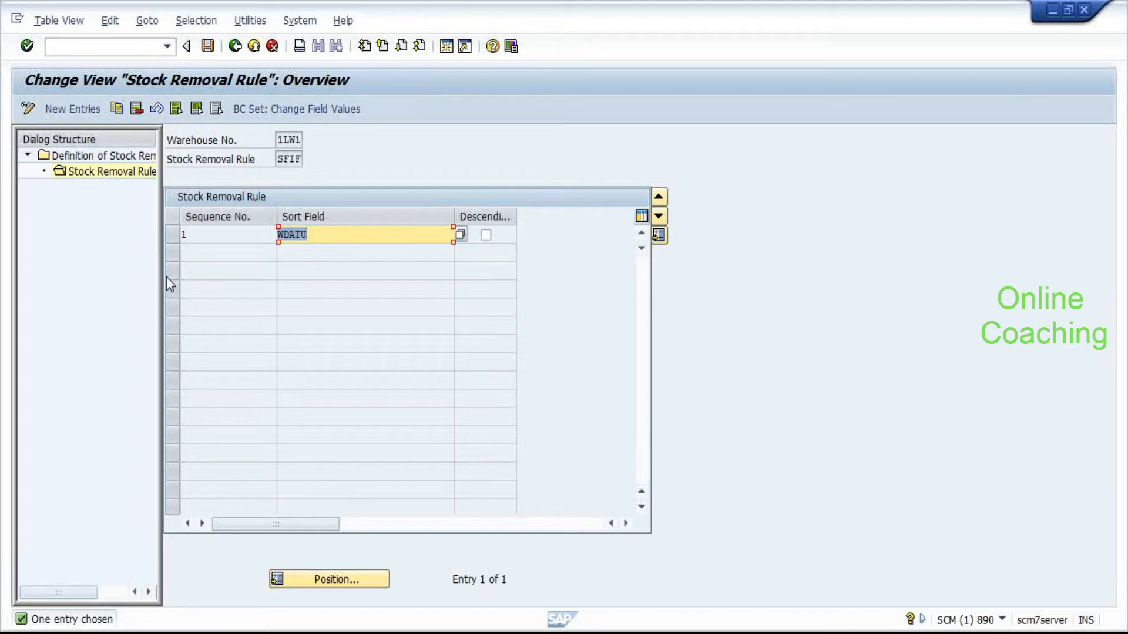
key("F3")
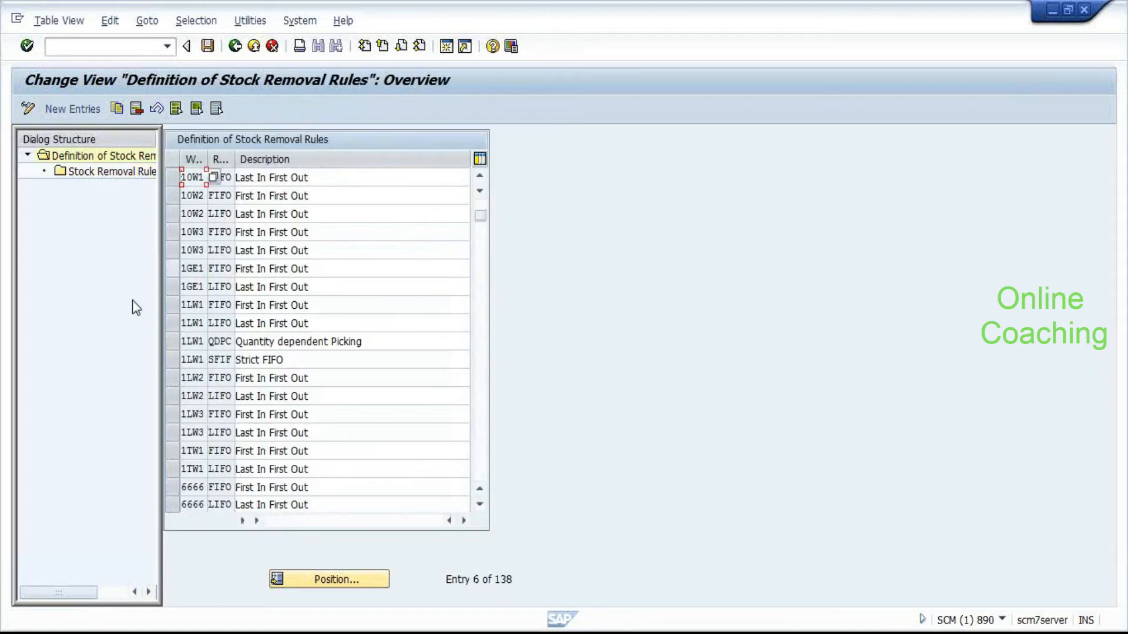
key("F3")
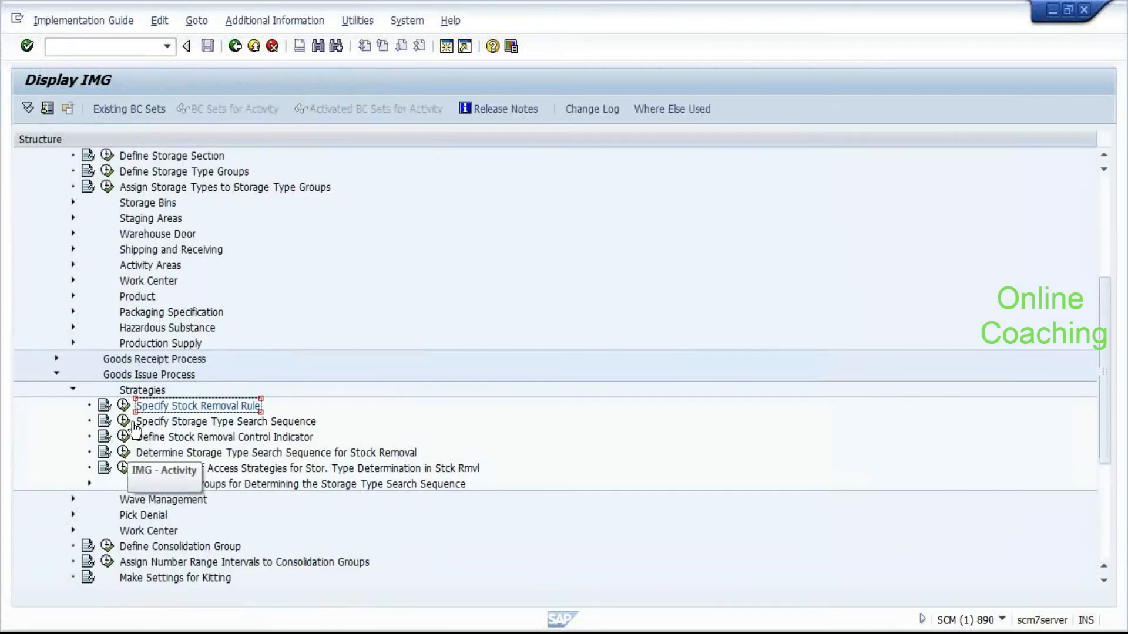
Open Specify Storage Type Search Sequence and examine the storage types assigned to warehouse 0001's PICK sequence.
left_click(124, 422)
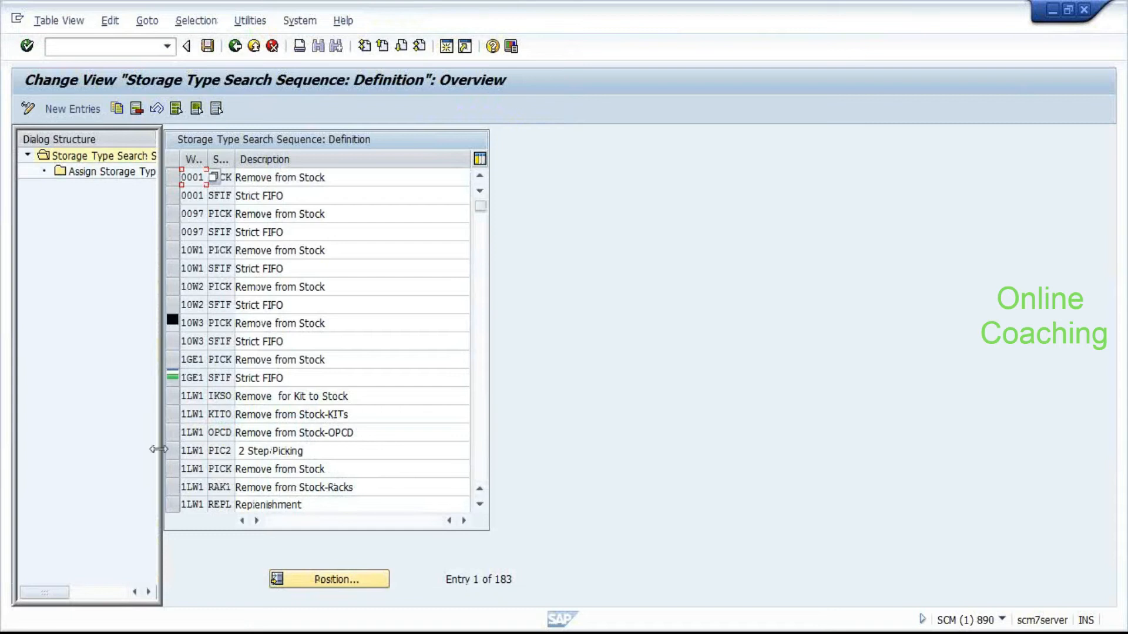
left_click(174, 177)
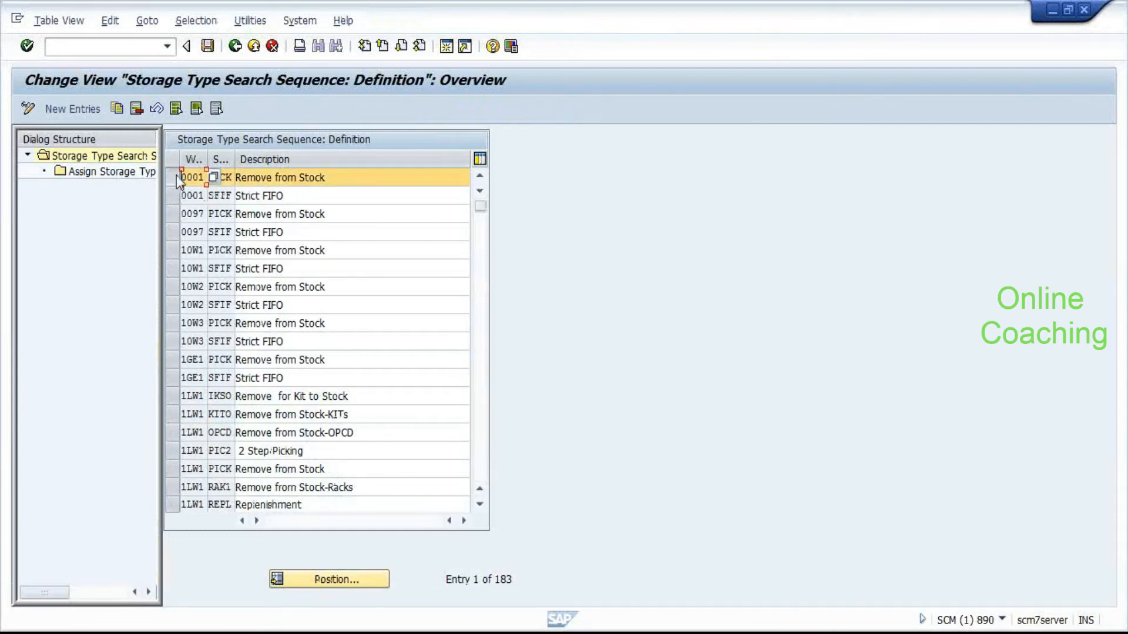
double_click(81, 174)
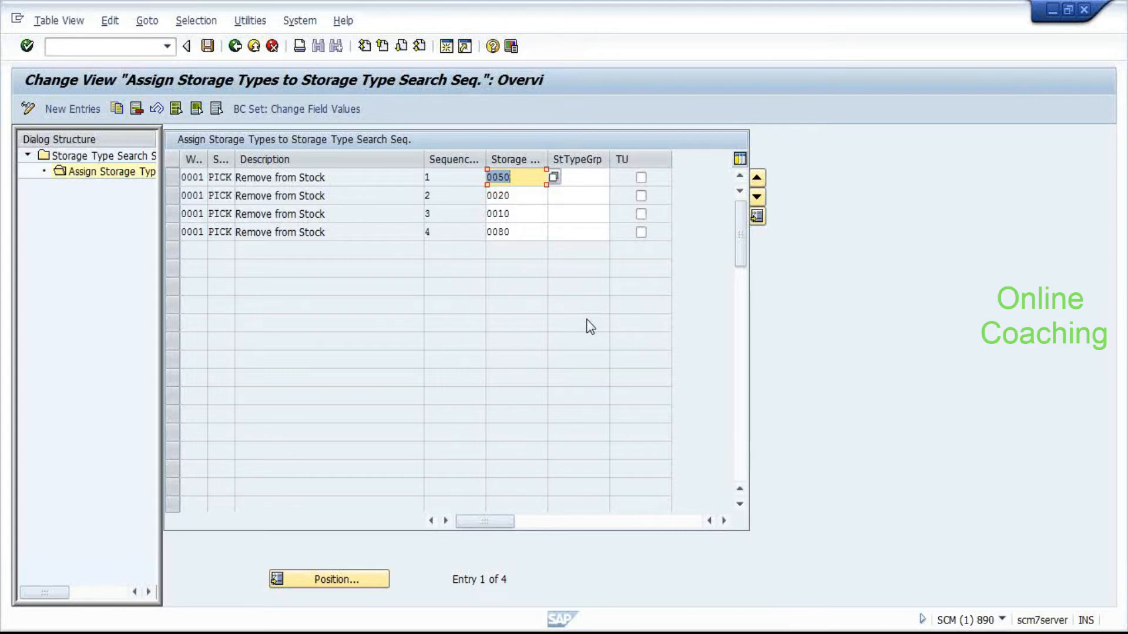
Switch to the EWM workbook in Excel and create a bold, yellow-filled SFIF heading merged and centred across F1:J1.
key("alt+Tab")
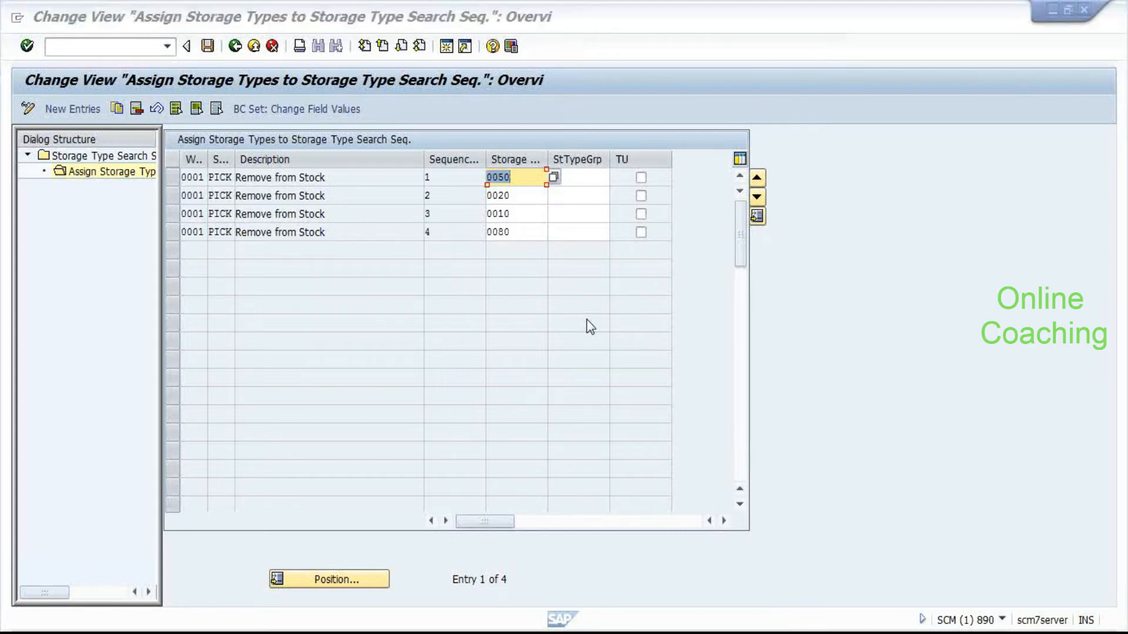
key("alt+Tab")
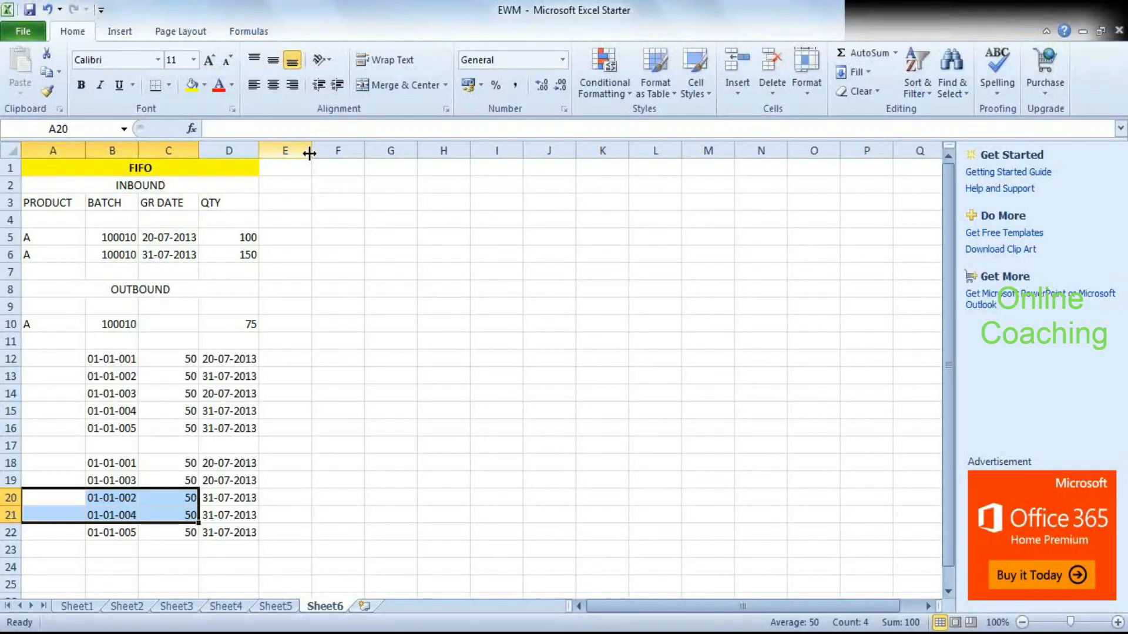
left_click_drag(350, 168, 540, 176)
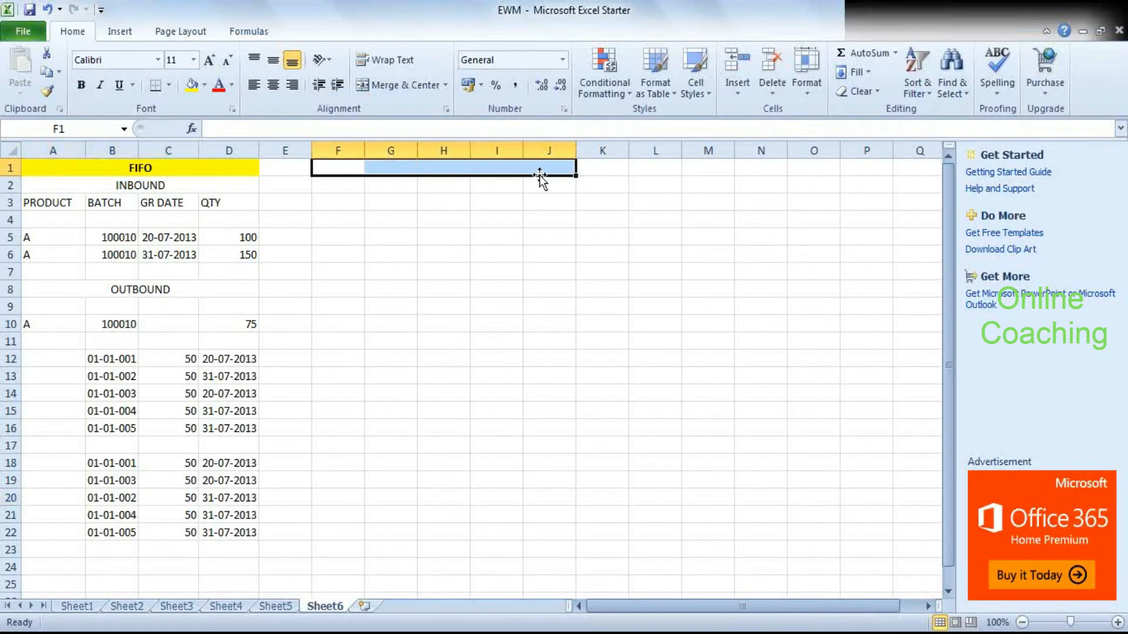
left_click(412, 84)
key("ctrl+b")
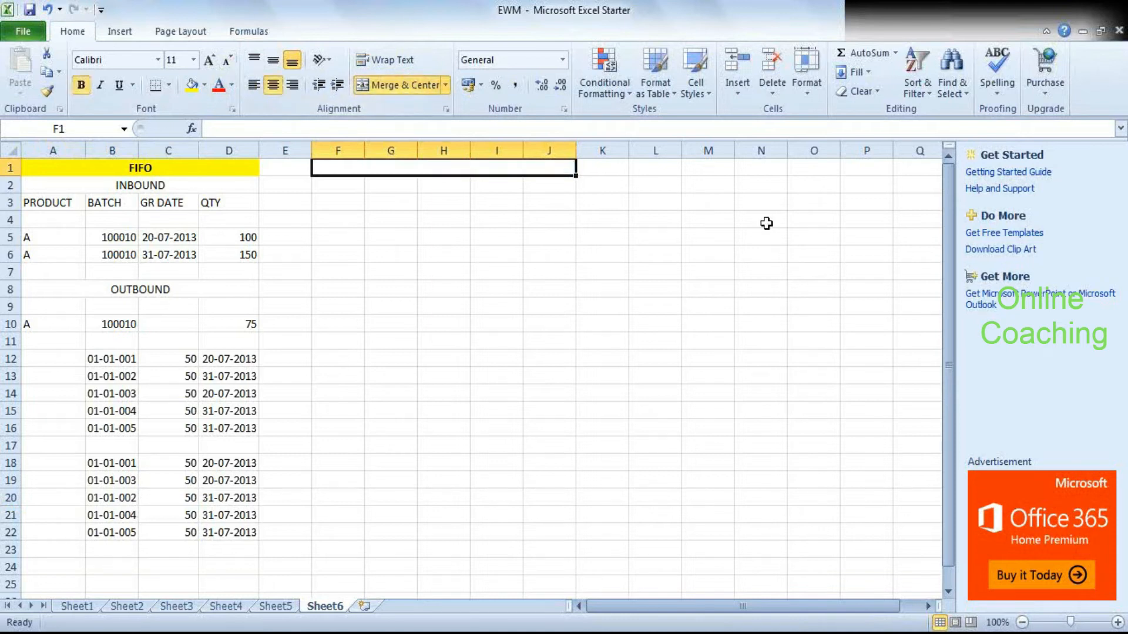
type("SFIF")
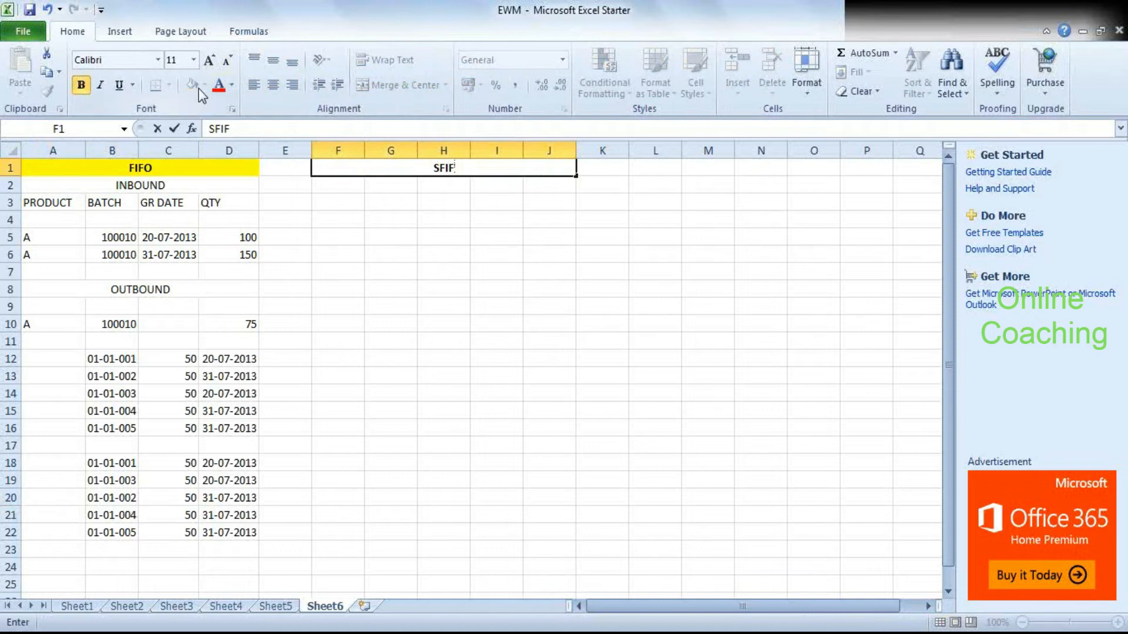
left_click(338, 230)
left_click(448, 165)
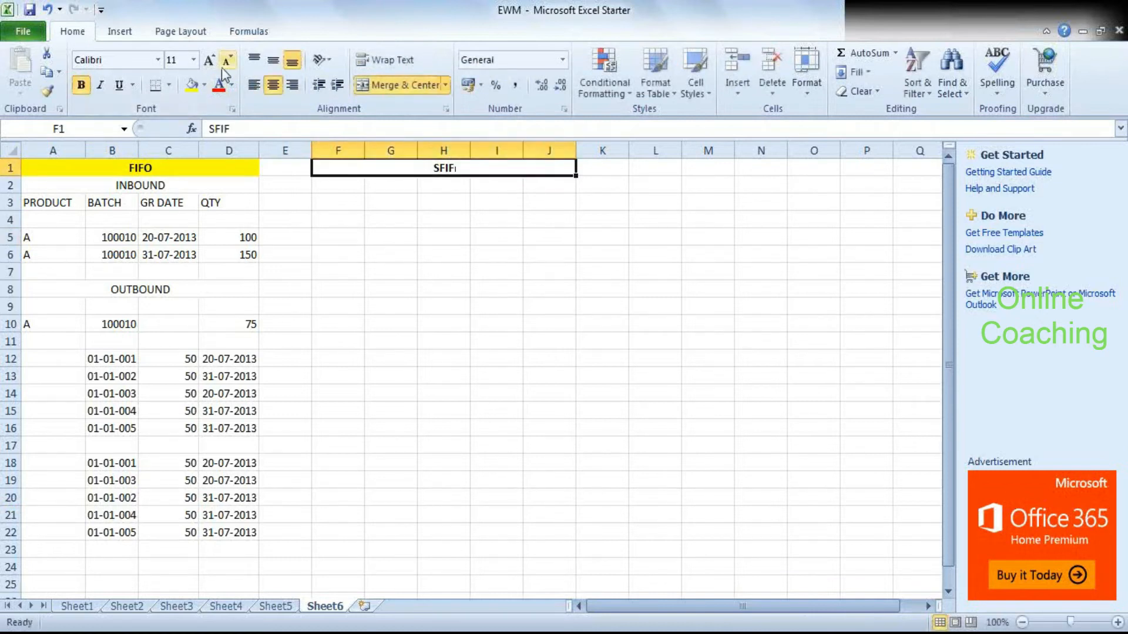
left_click(192, 84)
left_click(349, 217)
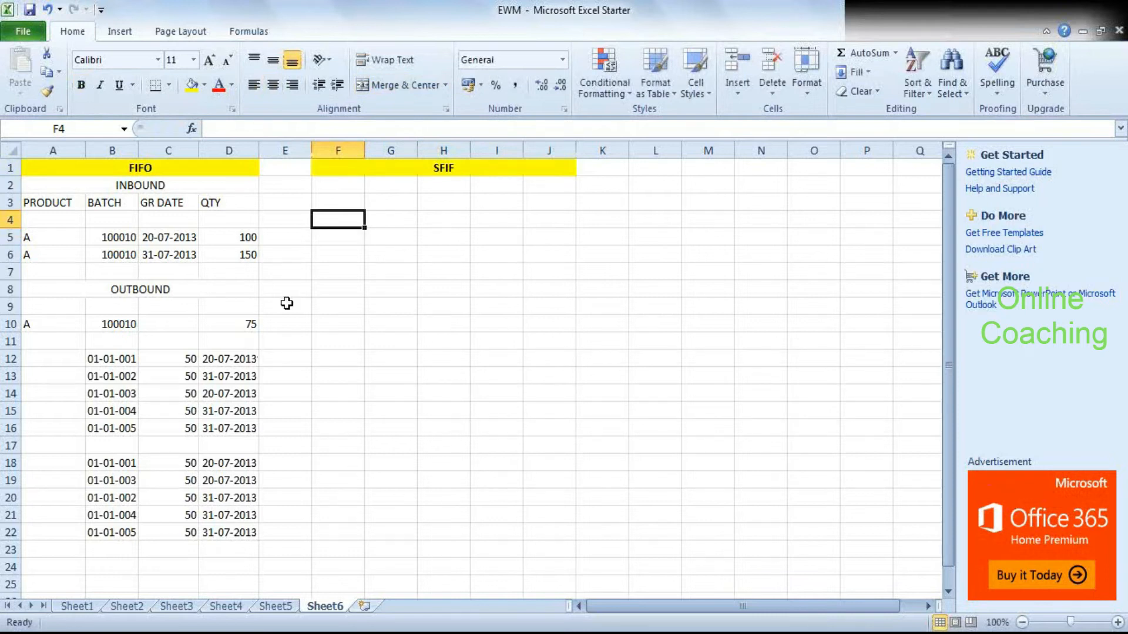
Copy the FIFO example data in A3:D22 to the area starting at F3 under the SFIF heading.
left_click_drag(38, 202, 255, 533)
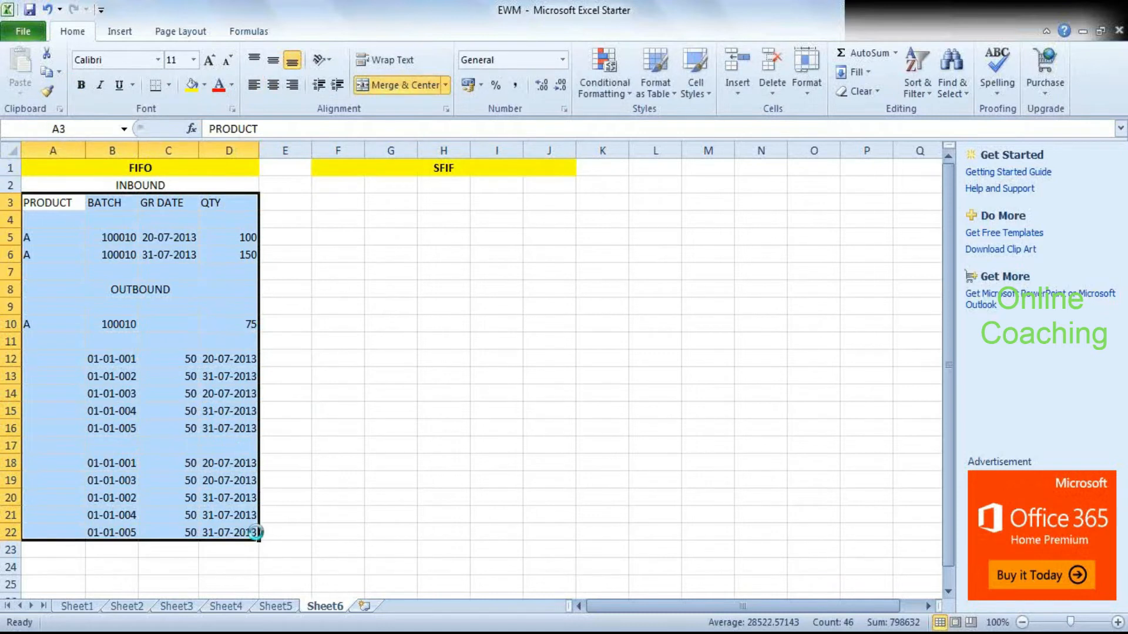
key("ctrl+c")
left_click(334, 202)
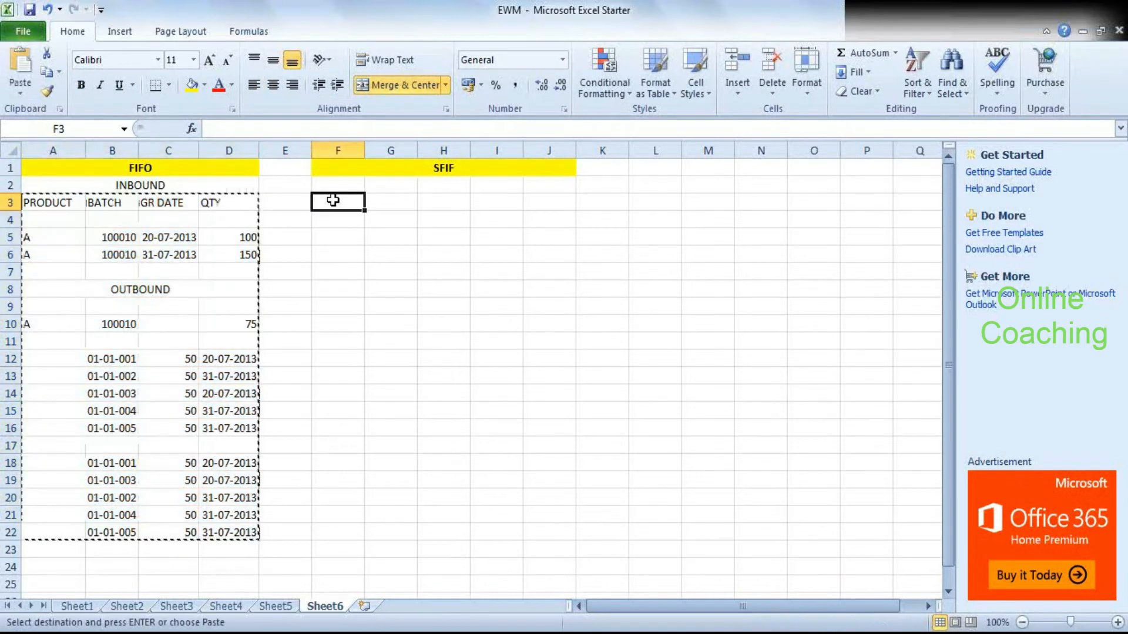
key("ctrl+v")
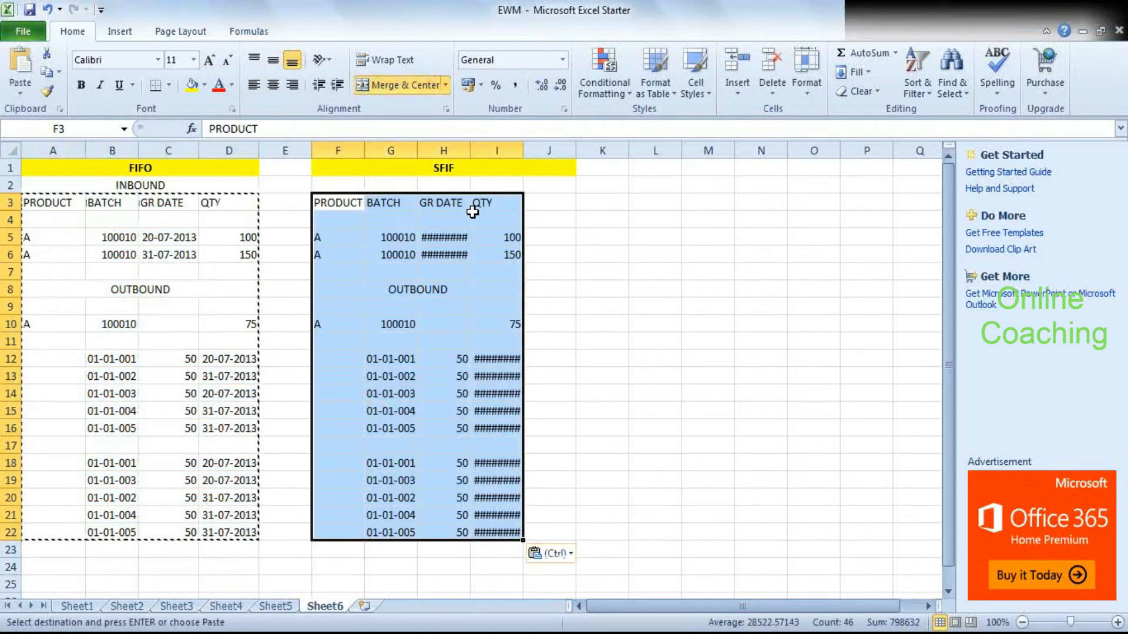
Fit columns H and I to their contents so the copied dates show in full, and end copy mode.
double_click(519, 146)
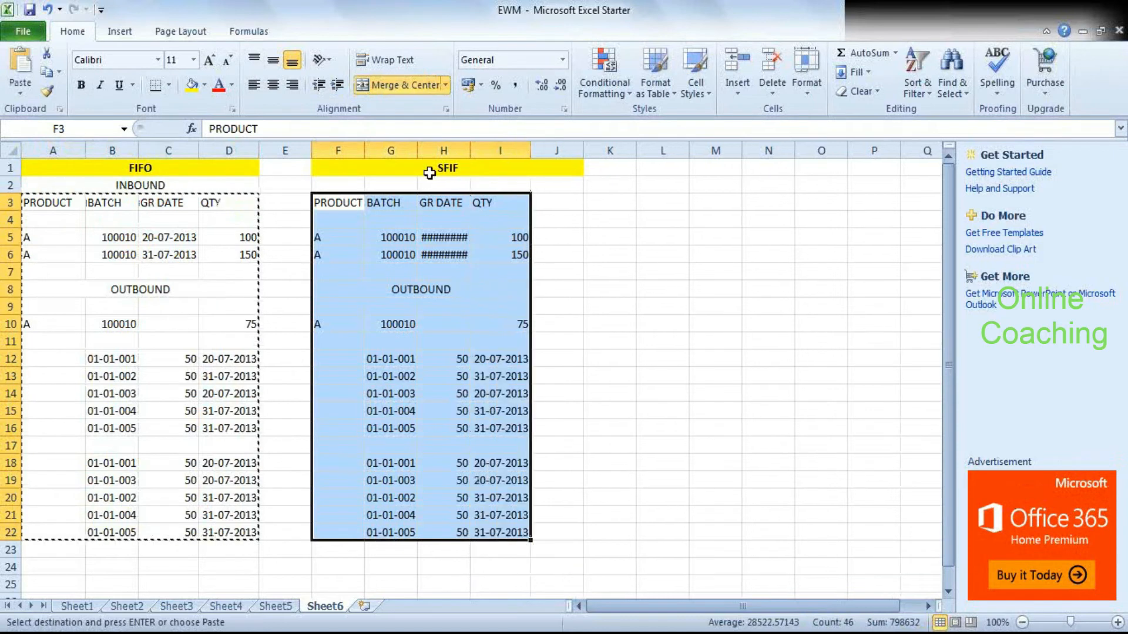
double_click(468, 151)
left_click(671, 289)
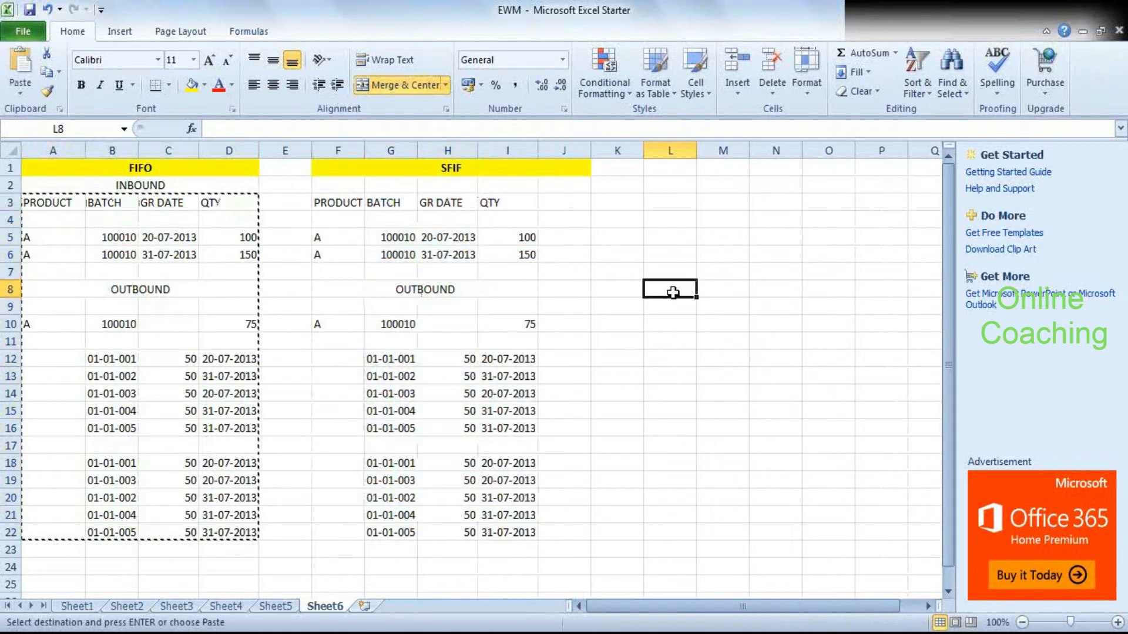
left_click(313, 477)
double_click(274, 441)
double_click(275, 444)
left_click(323, 498)
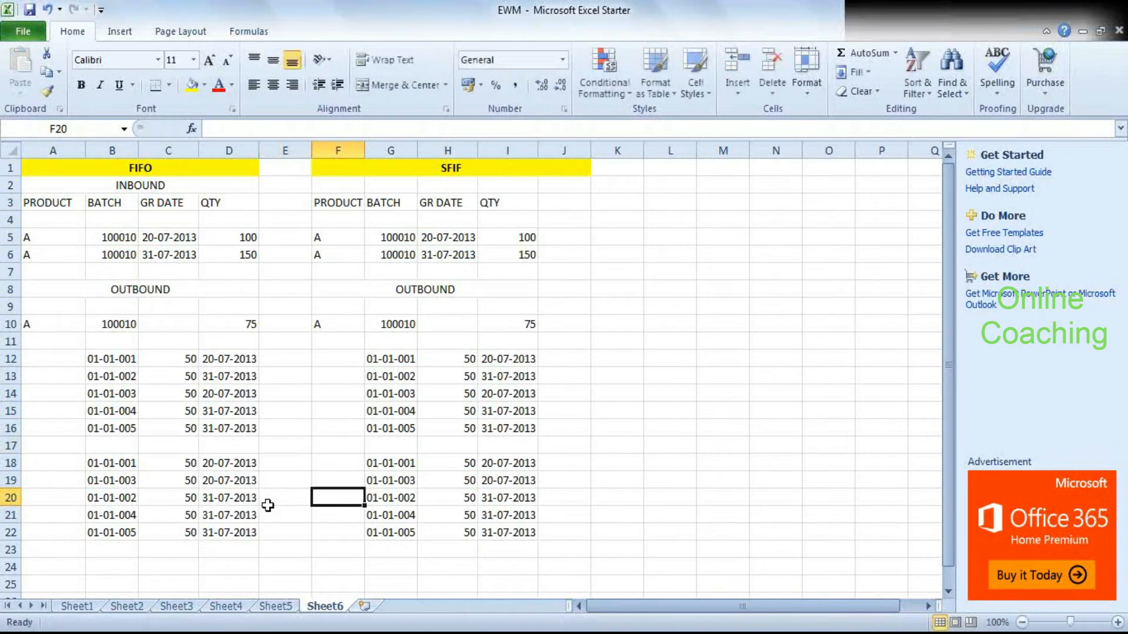
Change the bin number in cell B19 of the FIFO example to 01-02-003.
left_click(42, 461)
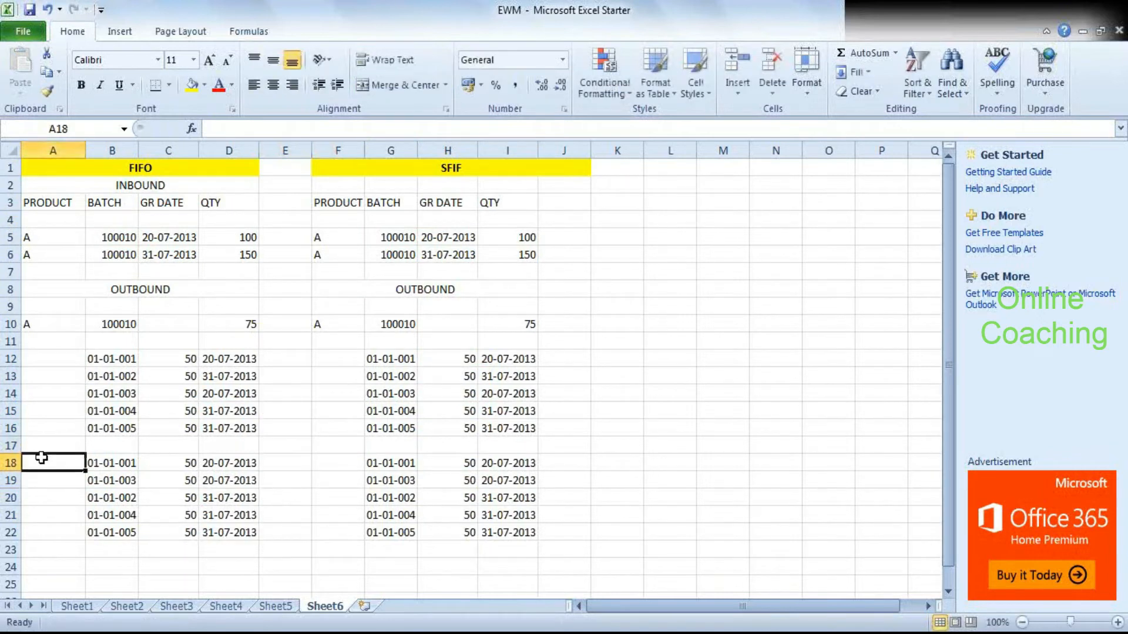
double_click(115, 481)
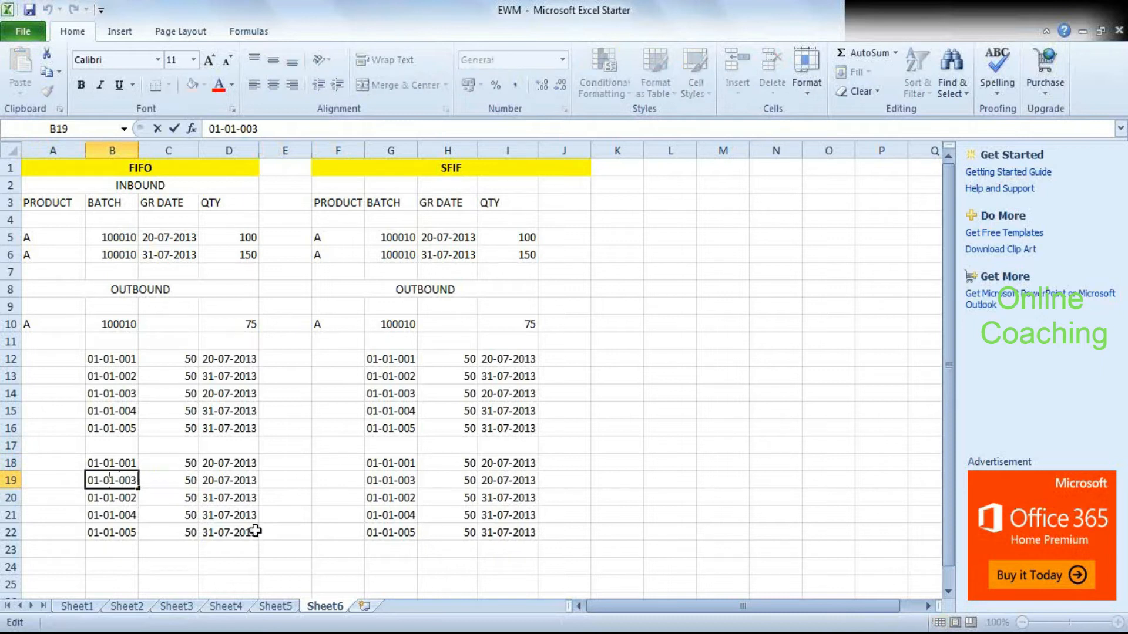
key("Left")
key("Left")
key("Left")
key("Left")
key("BackSpace")
type("2")
Change the bin number in cell B20 of the FIFO example to 02-04-002.
double_click(114, 497)
key("BackSpace")
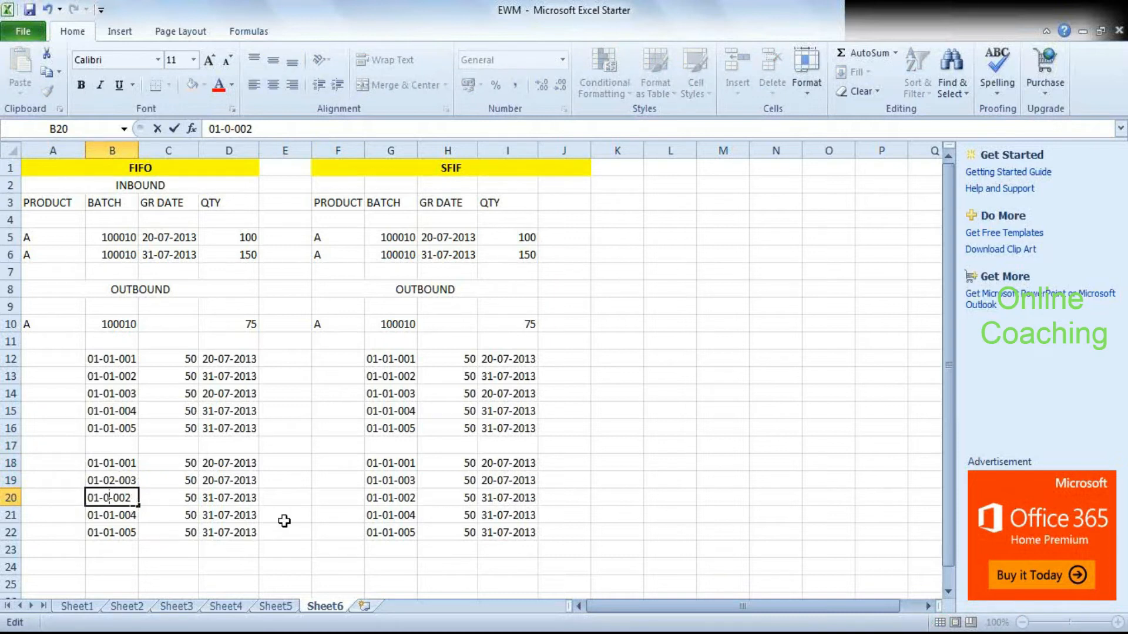
key("Left")
key("Left")
key("BackSpace")
type("2")
key("Right")
type("4")
key("Tab")
key("Return")
Change the bin number in cell B21 of the FIFO example to 04-08-004.
key("F2")
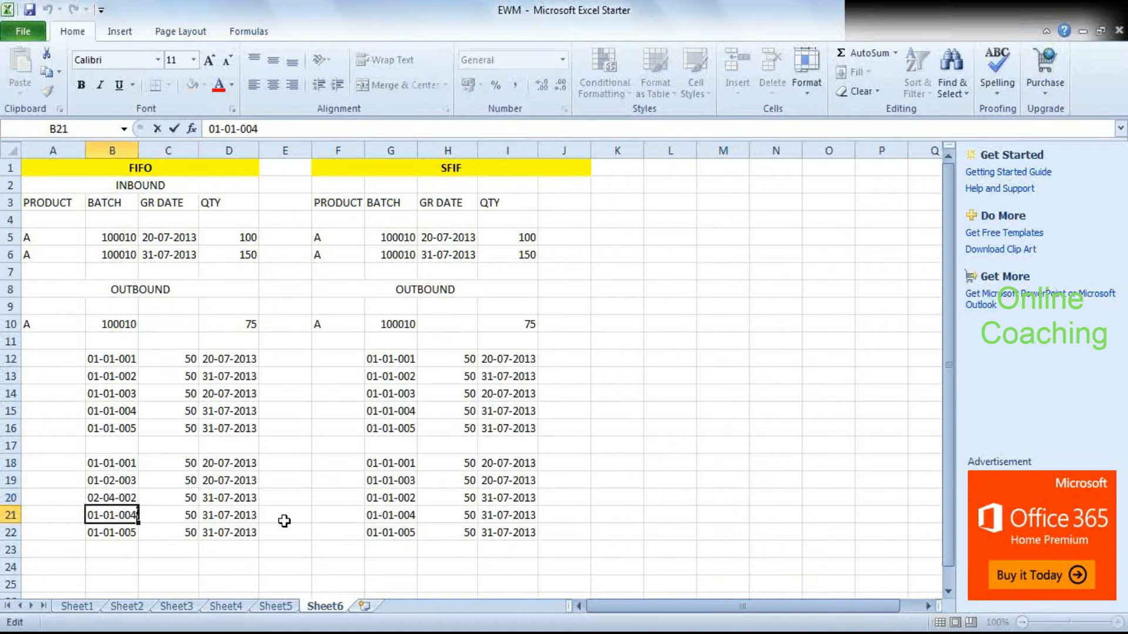
key("Left")
key("Left")
key("Left")
key("Left")
key("Left")
key("BackSpace")
type("4")
key("BackSpace")
type("8")
key("Tab")
key("Return")
Enter storage type 0050 beside the FIFO bins in cells A18 and A22.
key("Left")
key("Up")
key("Up")
key("Up")
key("Up")
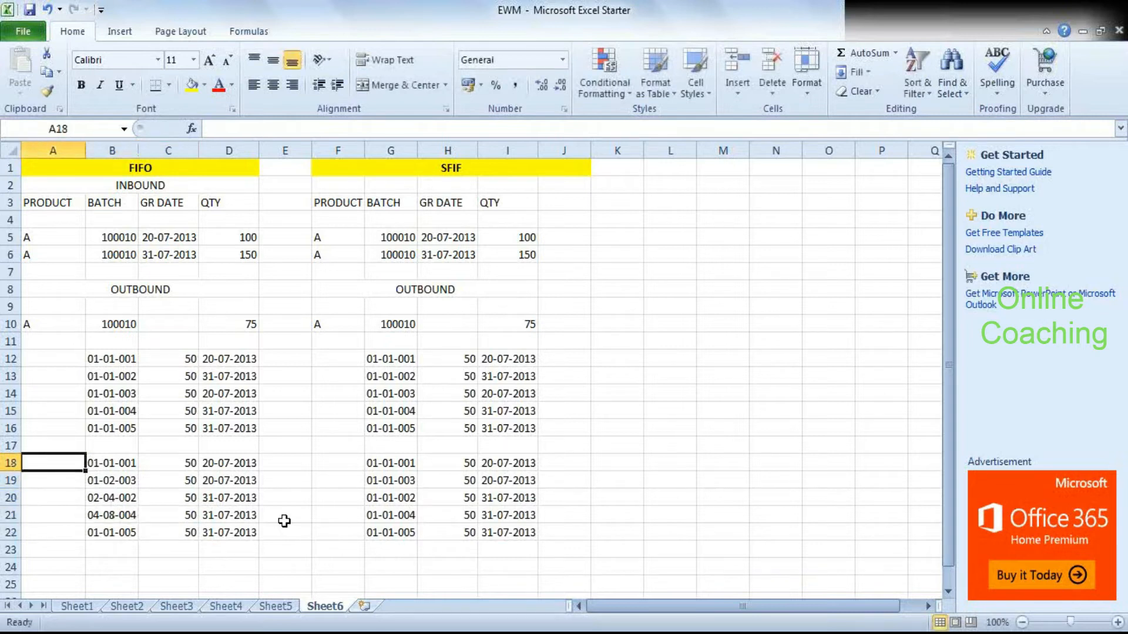
type("0050")
key("Return")
key("Down")
key("Down")
key("Down")
type("0")
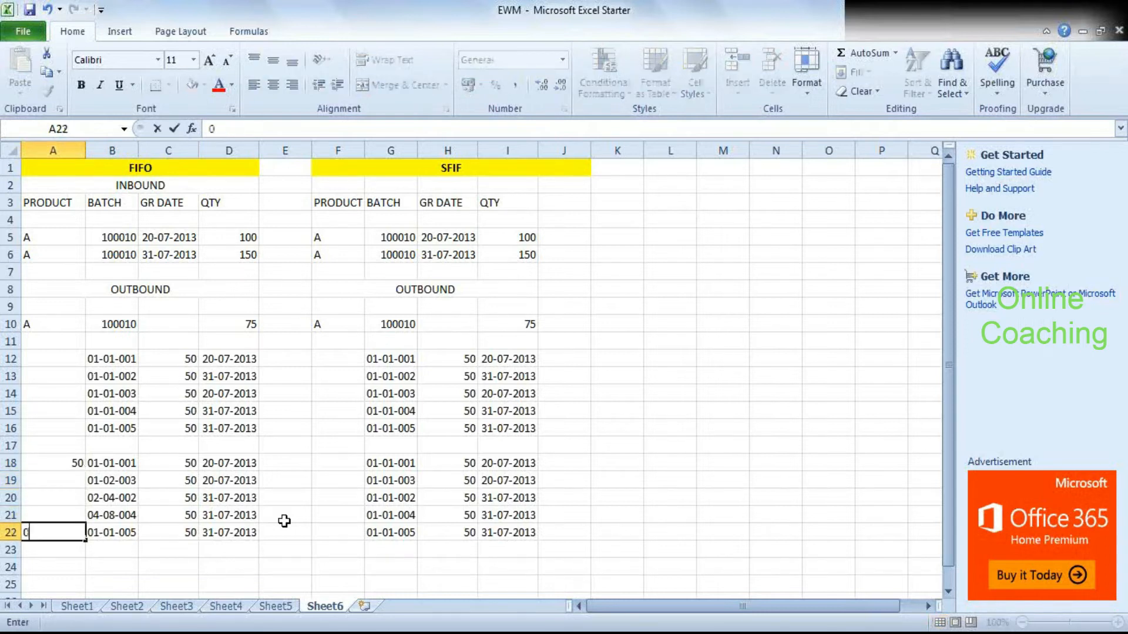
type("050")
key("Up")
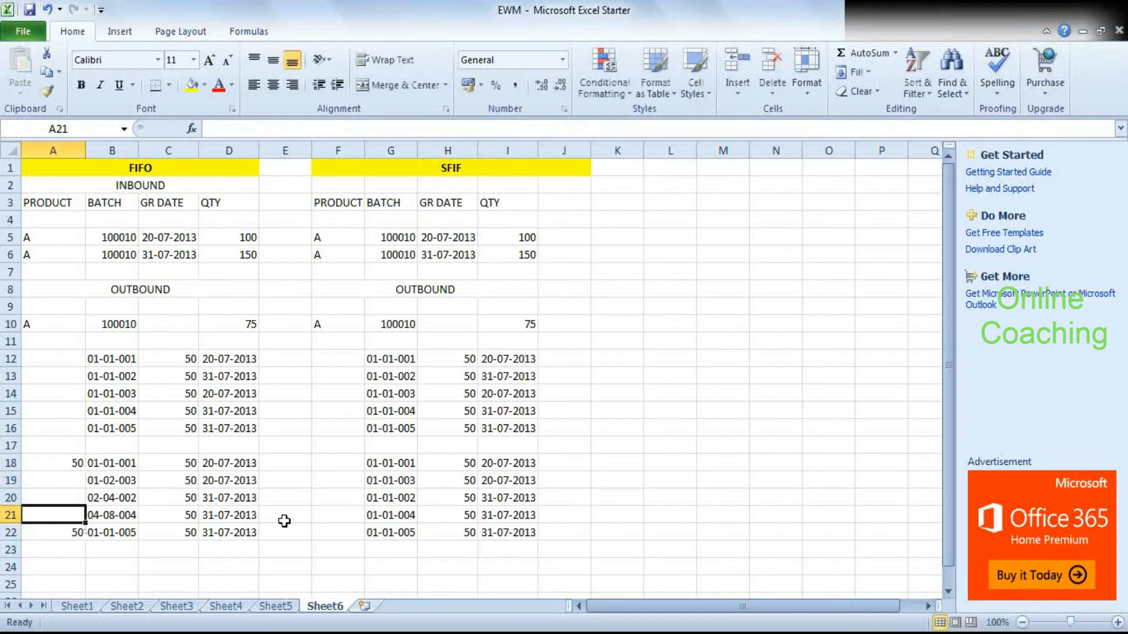
Apply the custom number format 0000 to the storage type in cell A18.
left_click(47, 463)
right_click(47, 462)
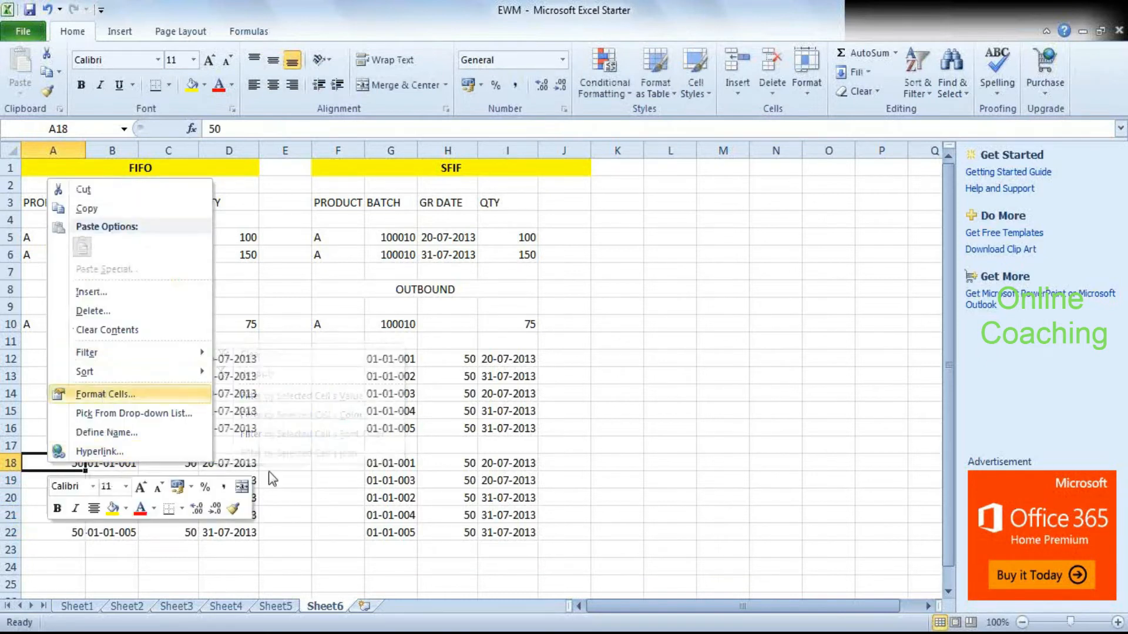
left_click(105, 396)
left_click(41, 385)
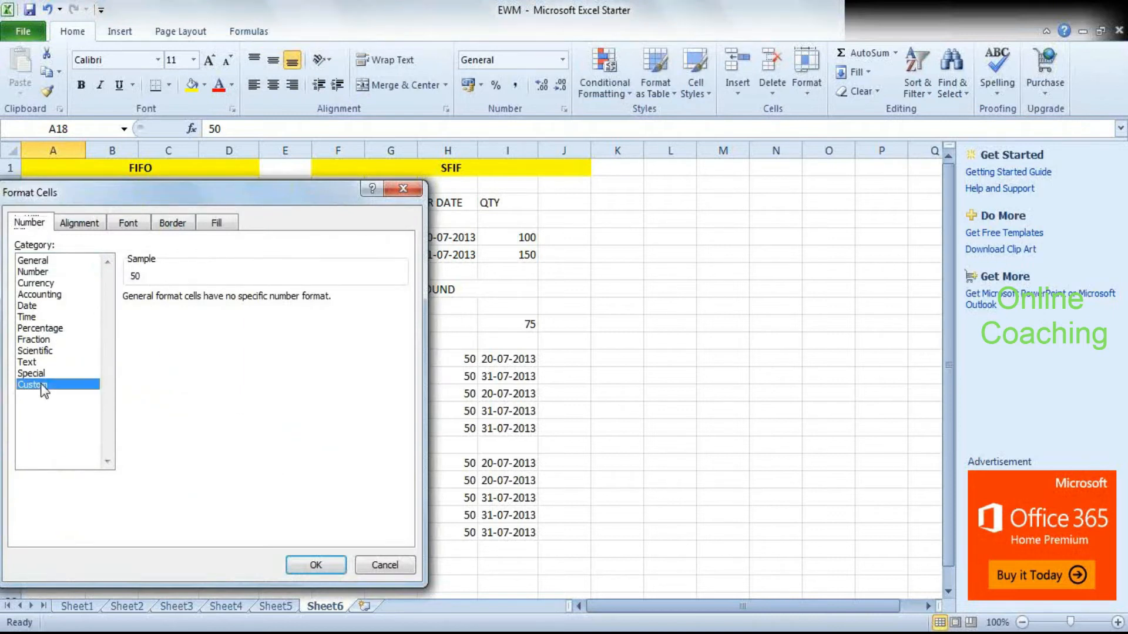
left_click(157, 340)
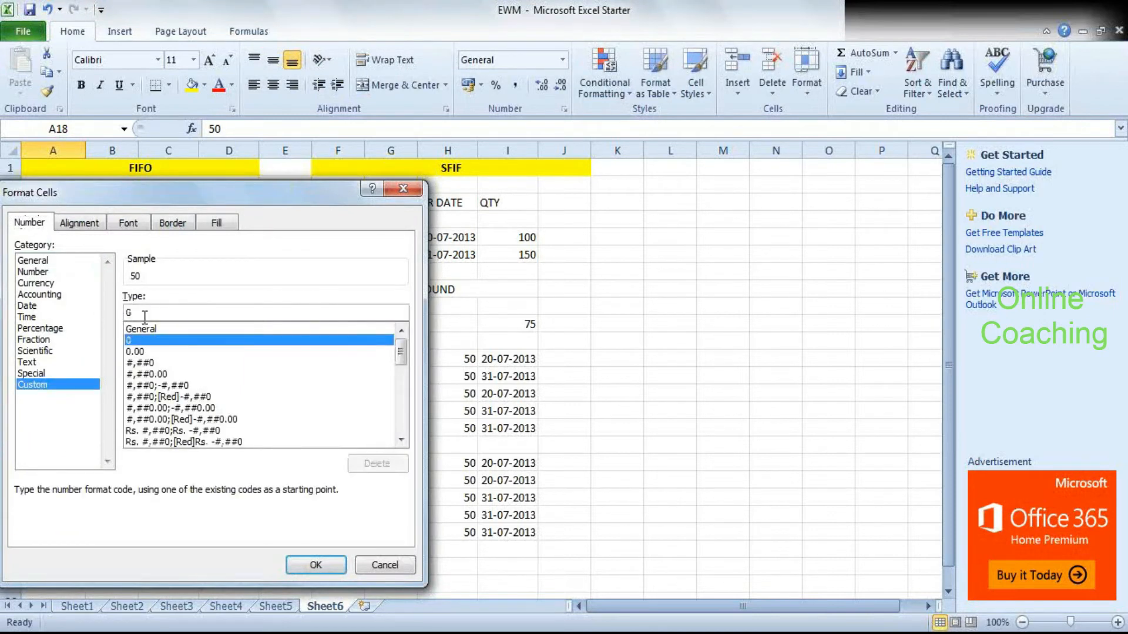
left_click(144, 317)
type("0")
type("050")
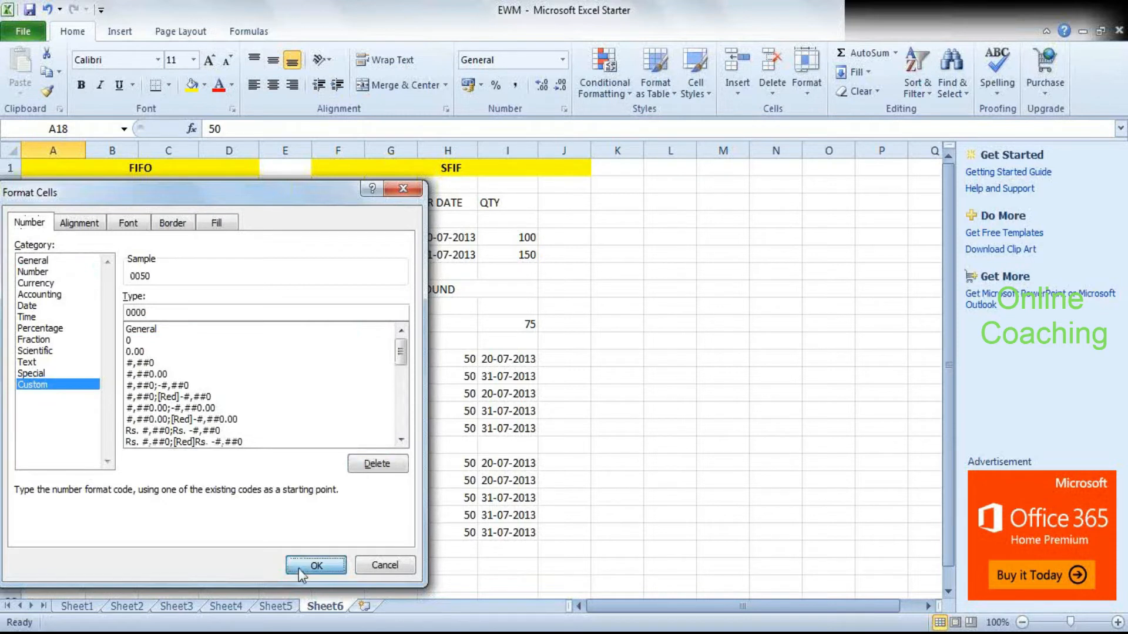
left_click(302, 567)
Copy the number format of A18 to cells A19:A22 with Format Painter.
left_click_drag(68, 462, 62, 527)
left_click(100, 564)
left_click(47, 456)
left_click(47, 91)
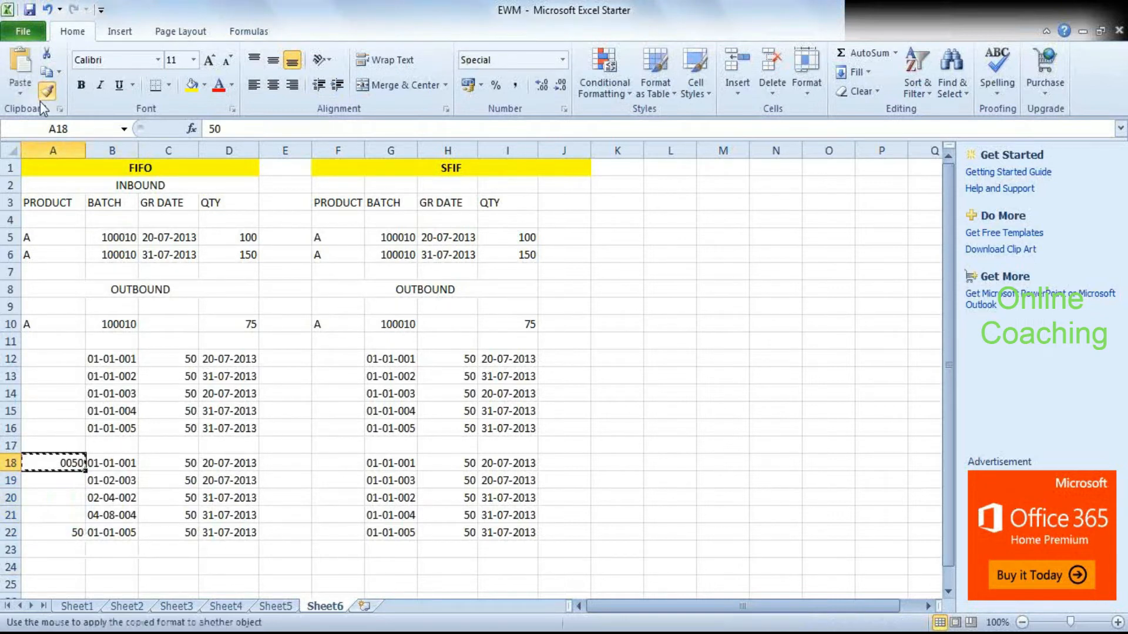
left_click_drag(37, 485, 51, 532)
left_click(101, 524)
Enter storage type 0010 in cell A19 beside bin 01-02-003.
left_click(63, 486)
type("0010")
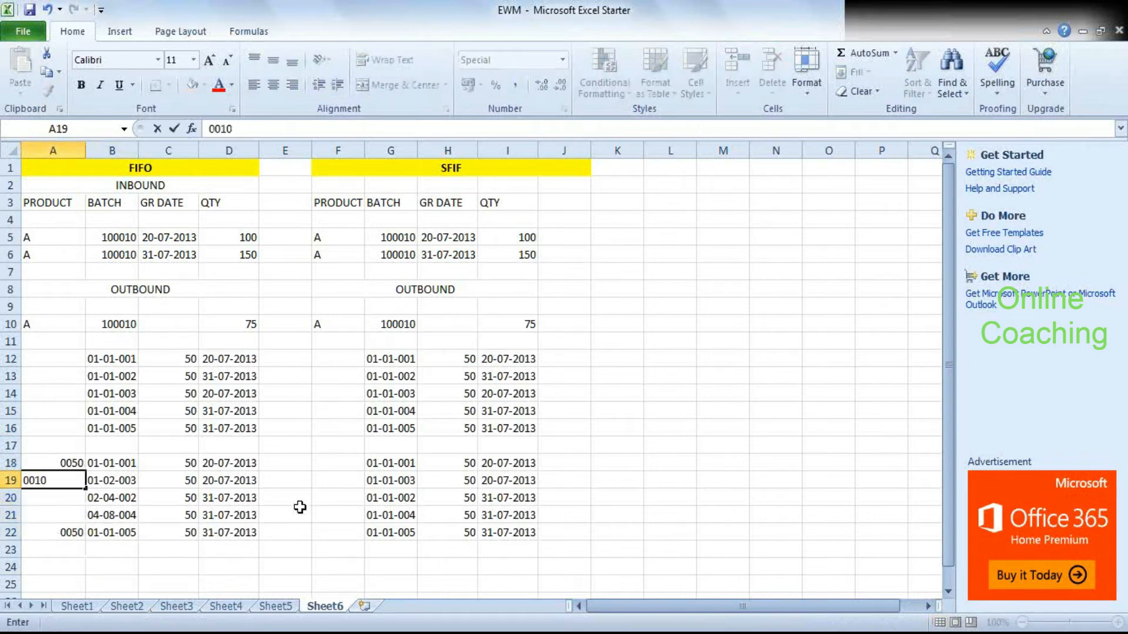
key("Return")
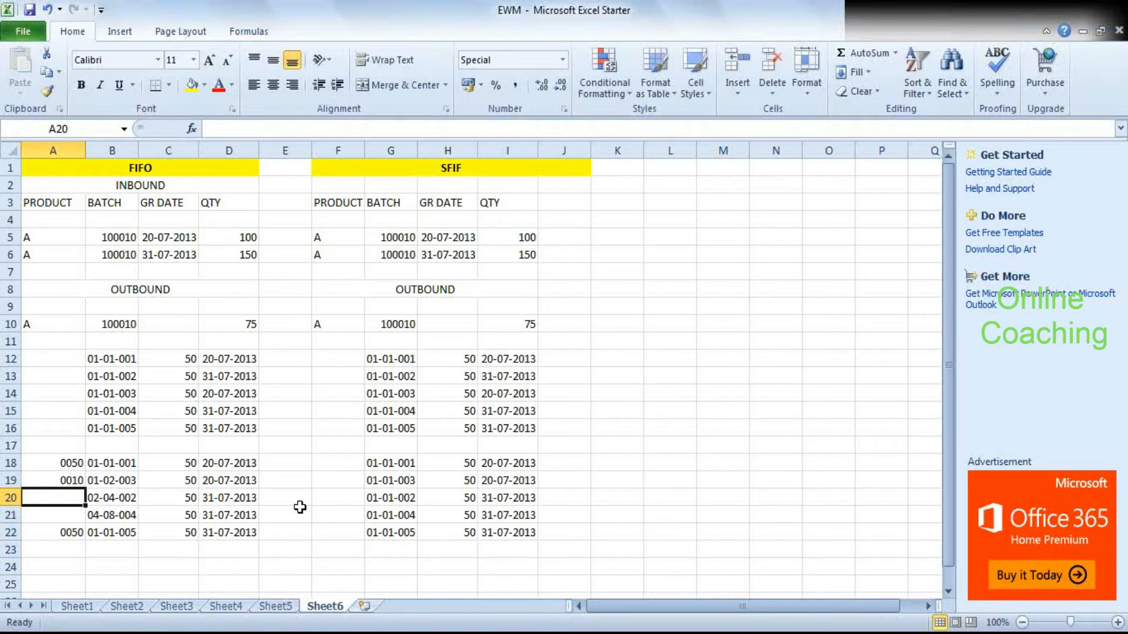
Enter storage types 0020 in cell A20 and 0070 in cell A21 beside their FIFO bins.
type("0020")
key("Return")
type("0")
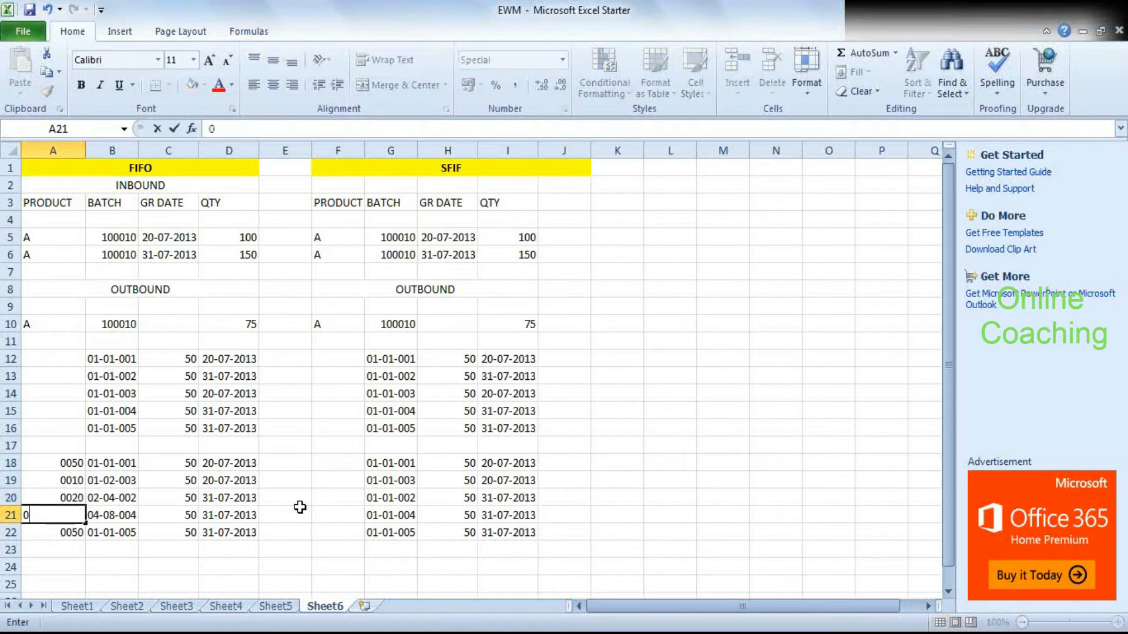
type("070")
left_click(211, 529)
left_click(140, 569)
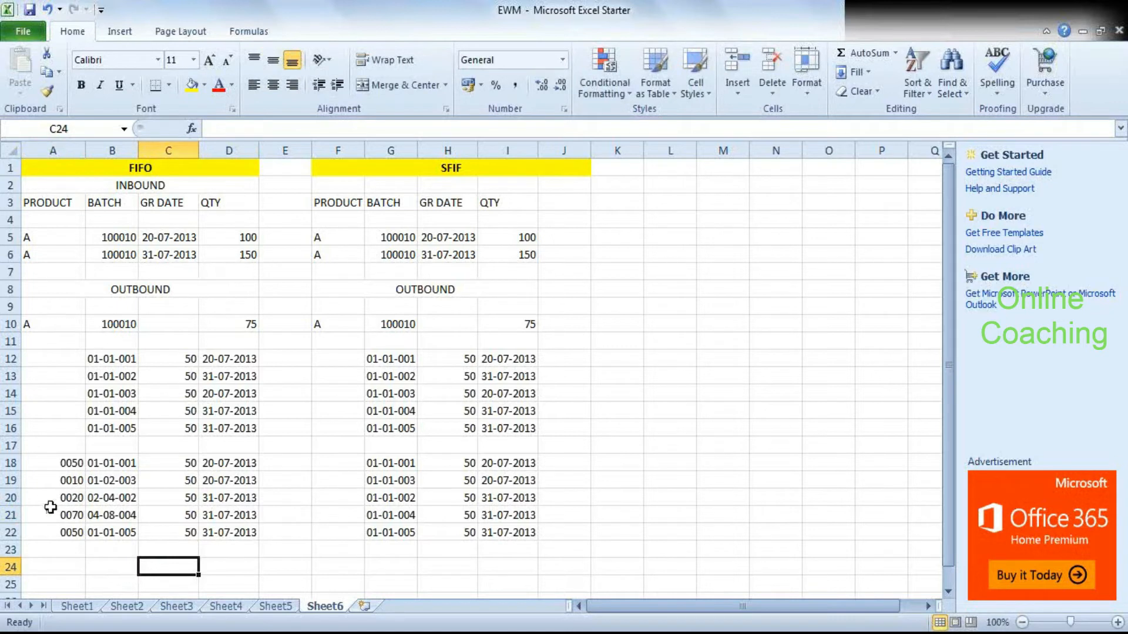
Fill the storage type cells A18:A22 with the dark blue theme color.
left_click_drag(40, 463, 57, 531)
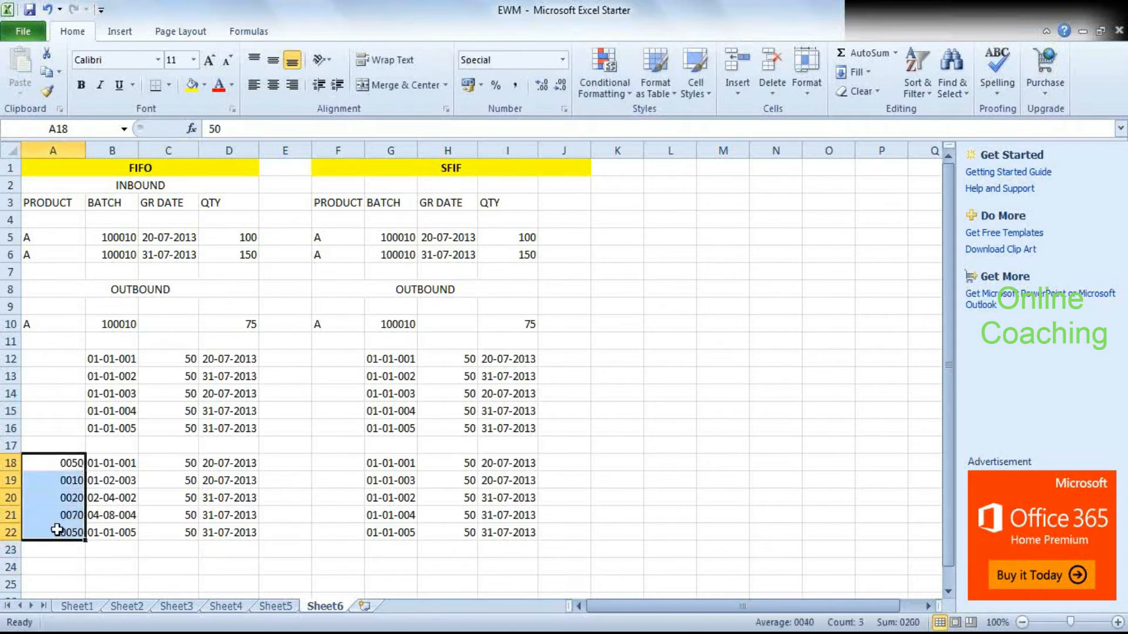
left_click(202, 86)
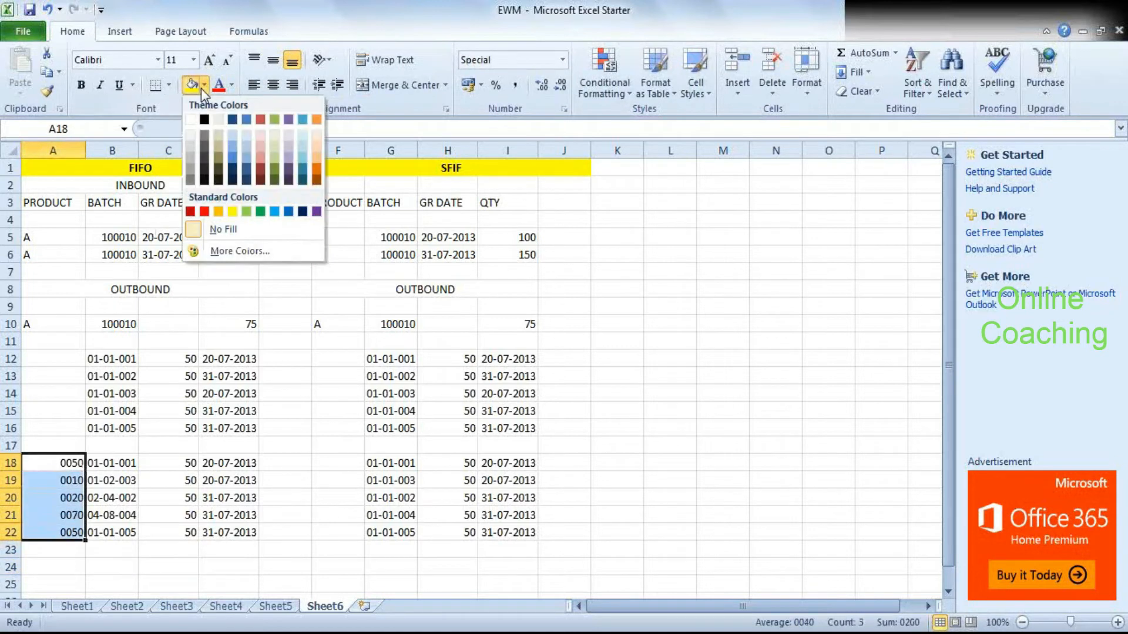
left_click(232, 120)
left_click(207, 445)
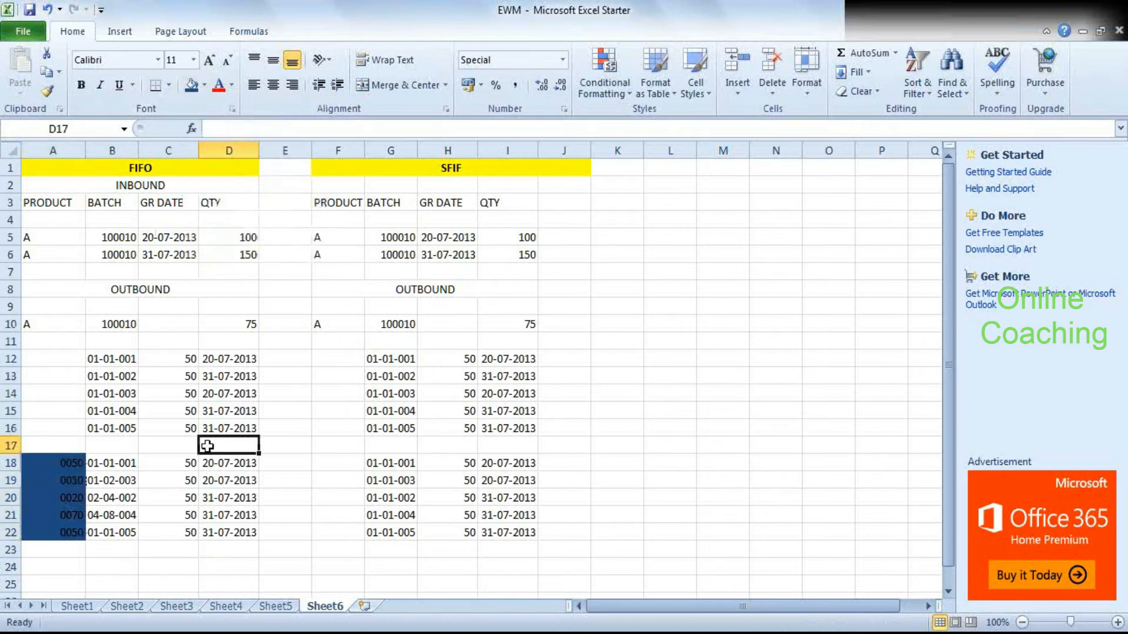
left_click(308, 482)
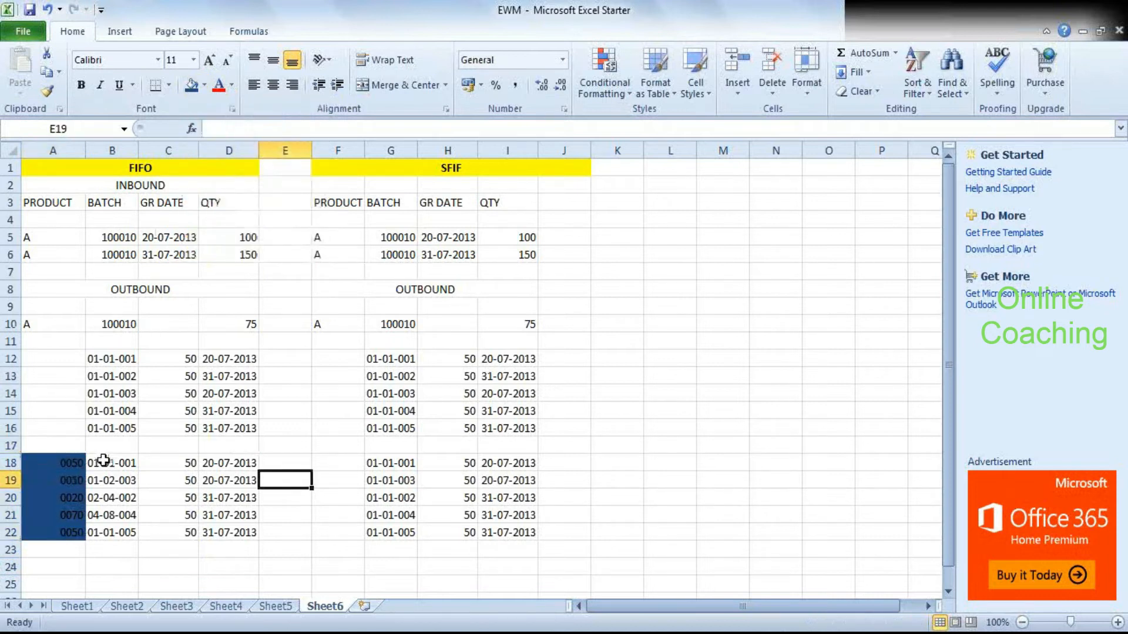
Copy the FIFO bin numbers in B18:B22 over the bins in B12:B16.
left_click(39, 460)
left_click_drag(39, 459, 241, 533)
left_click(302, 499)
left_click_drag(120, 464, 118, 536)
key("ctrl+c")
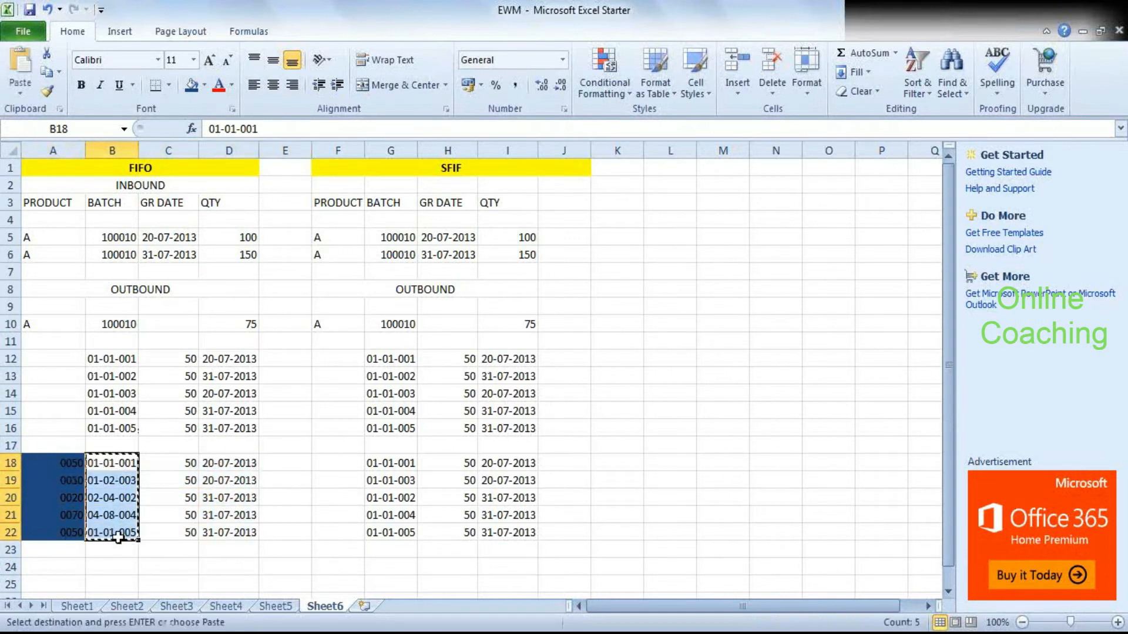
left_click(106, 360)
key("ctrl+v")
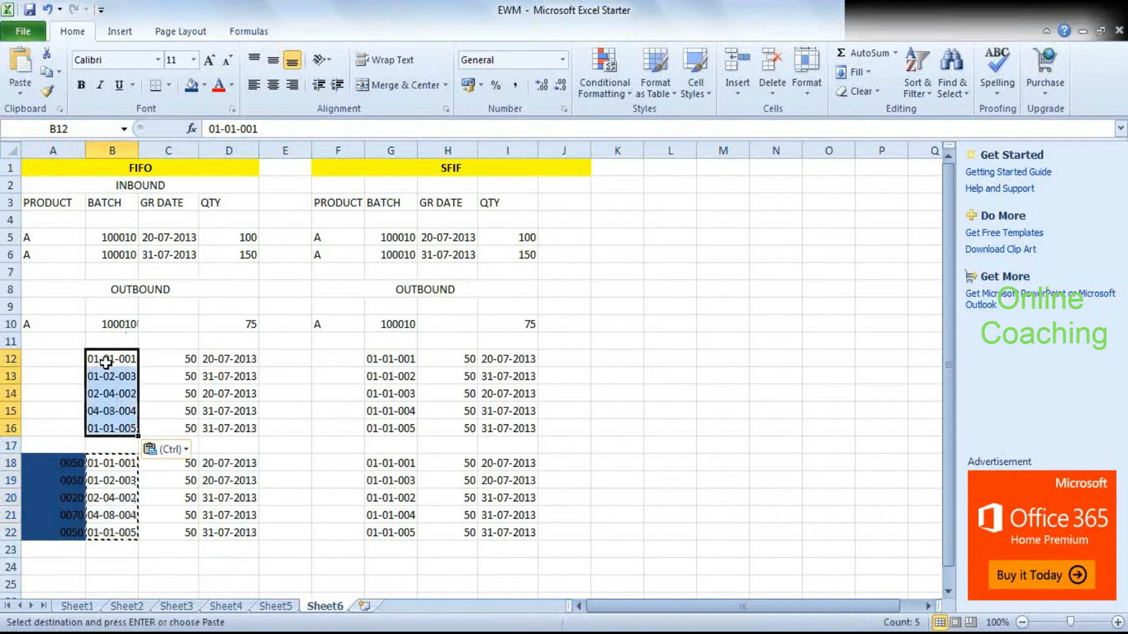
Paste the same bin numbers over the SFIF bins in G12:G16 and G18:G22.
left_click(372, 359)
key("ctrl+v")
left_click(403, 462)
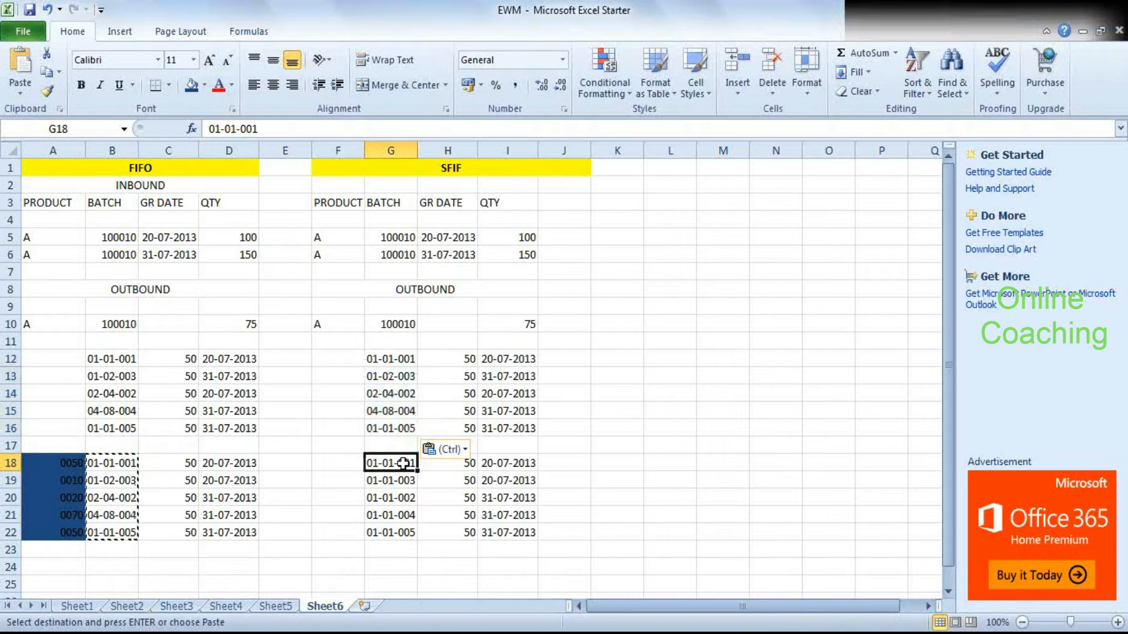
key("ctrl+v")
left_click(620, 445)
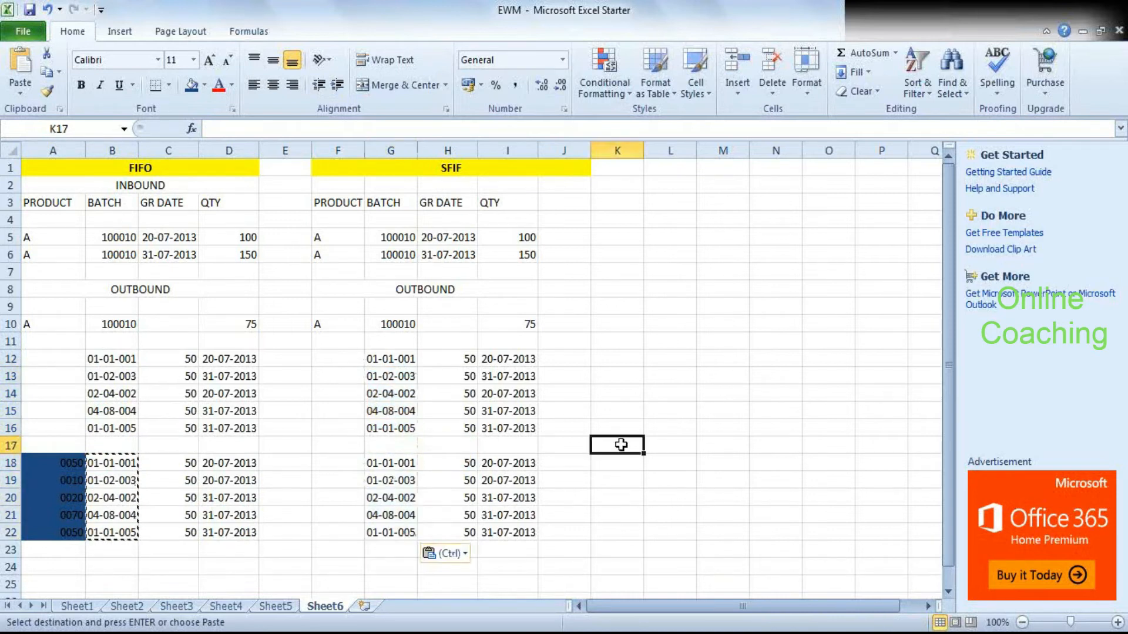
key("Escape")
Examine the storage types in A18:A22 together with their assigned bins in B18:B22.
left_click(169, 568)
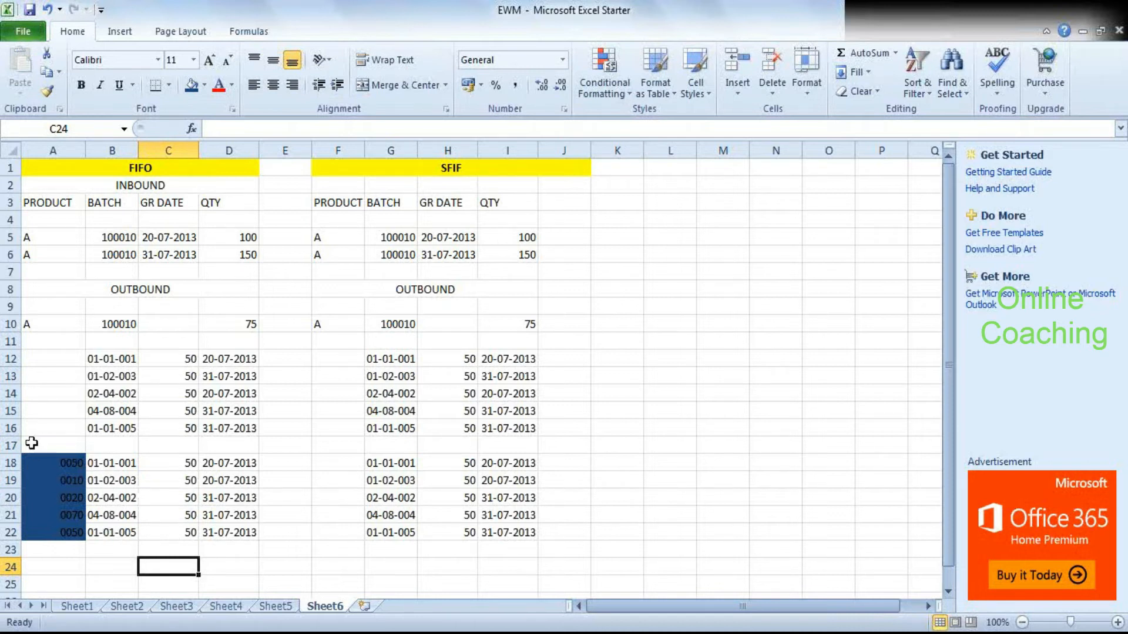
left_click(56, 463)
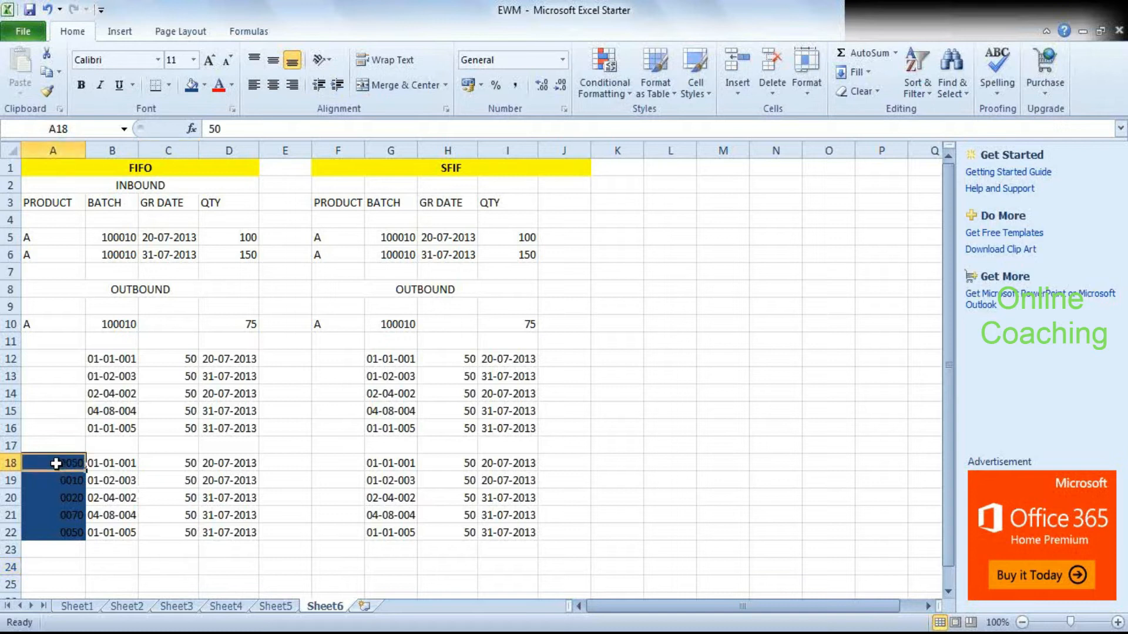
left_click_drag(55, 464, 40, 526)
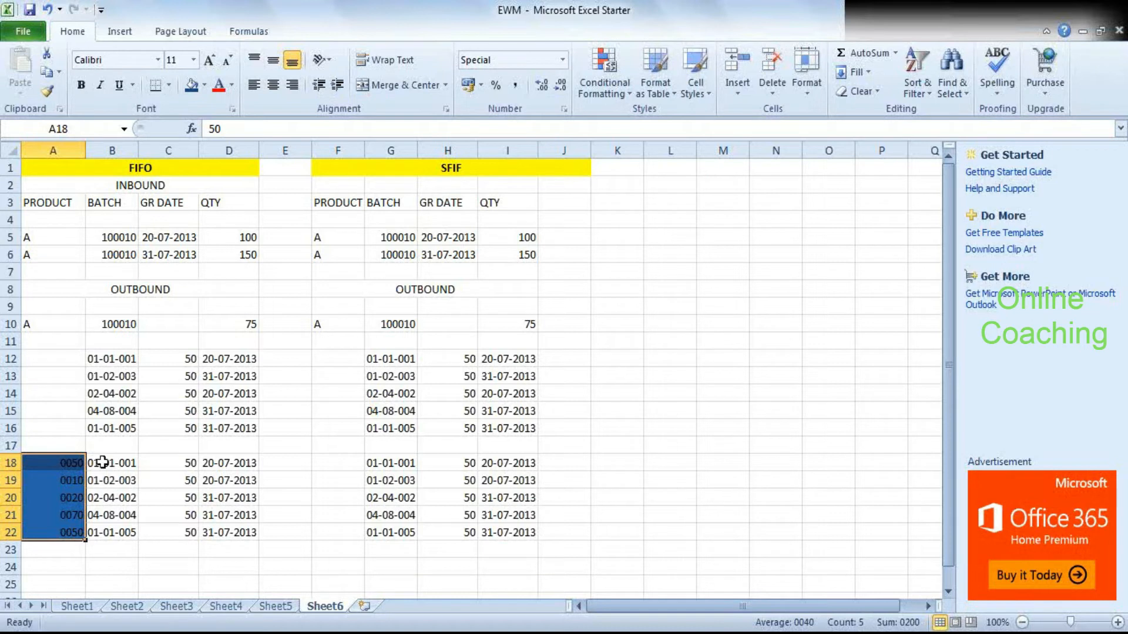
left_click(102, 463)
left_click(63, 462)
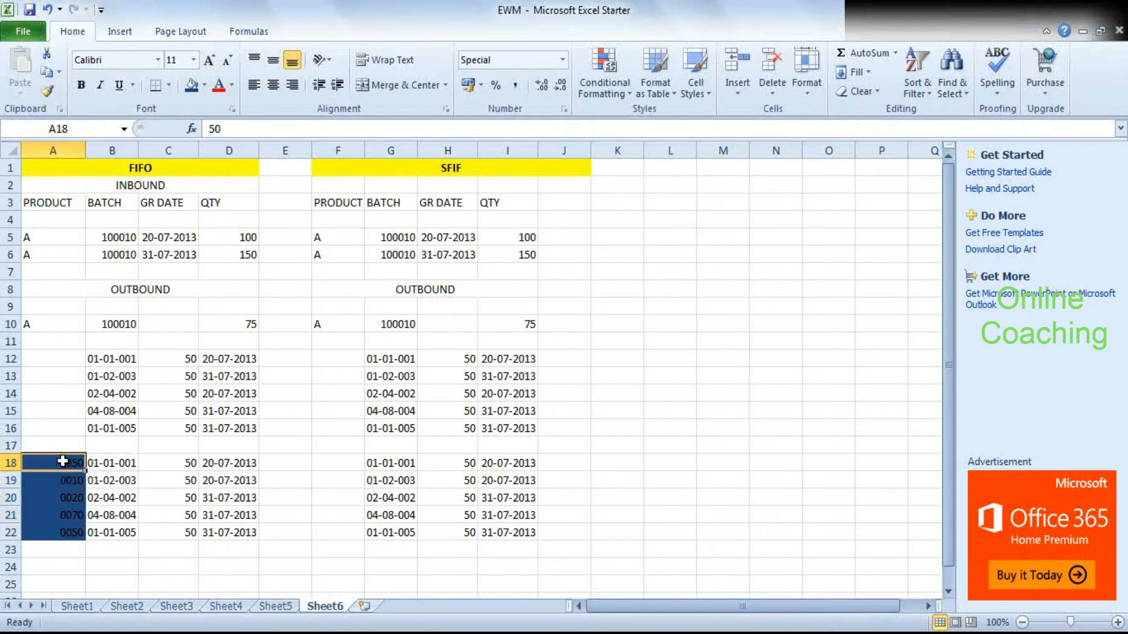
left_click(119, 531)
left_click(112, 463)
left_click(108, 480)
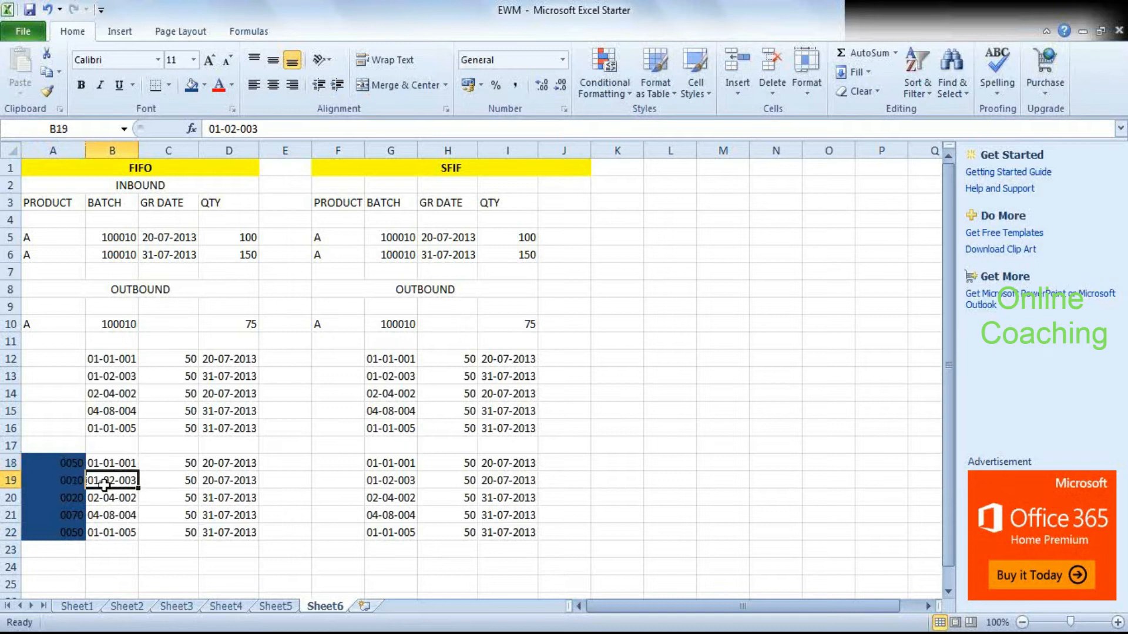
left_click(102, 499)
left_click(111, 516)
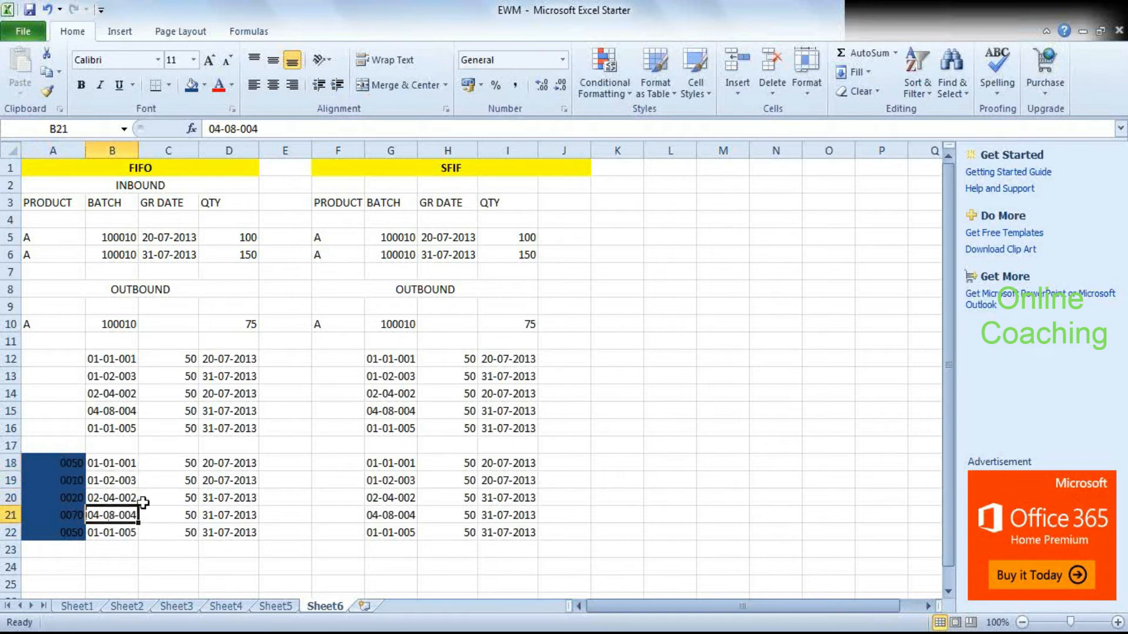
Switch to SAP, set the storage type of PICK sequence 4 to 0070, and return to the Excel sheet.
key("alt+Tab")
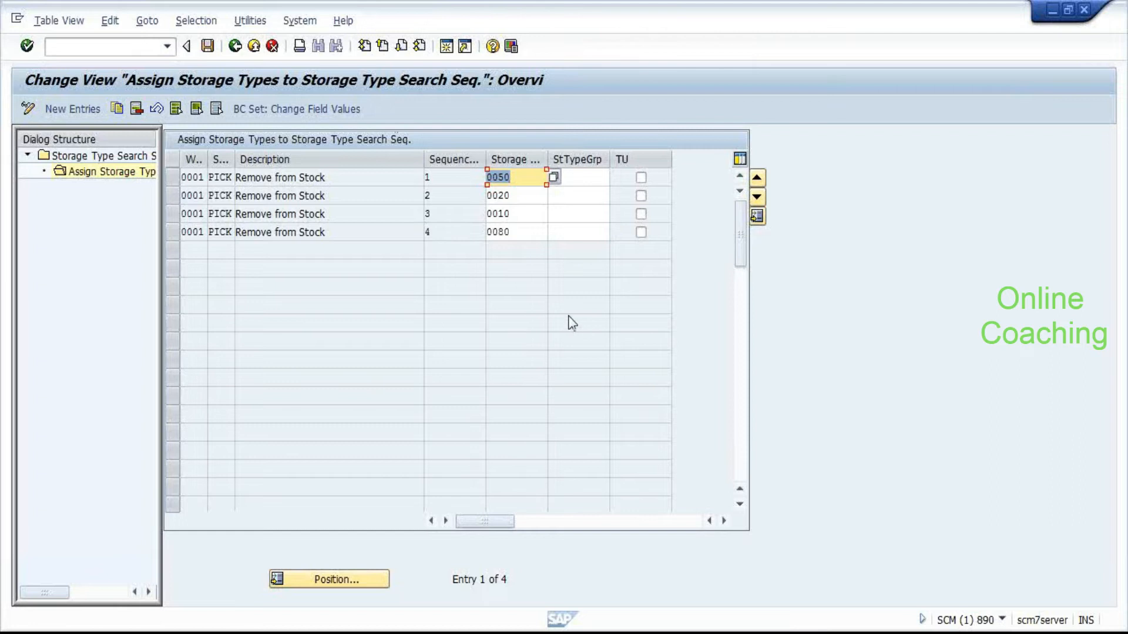
left_click(525, 231)
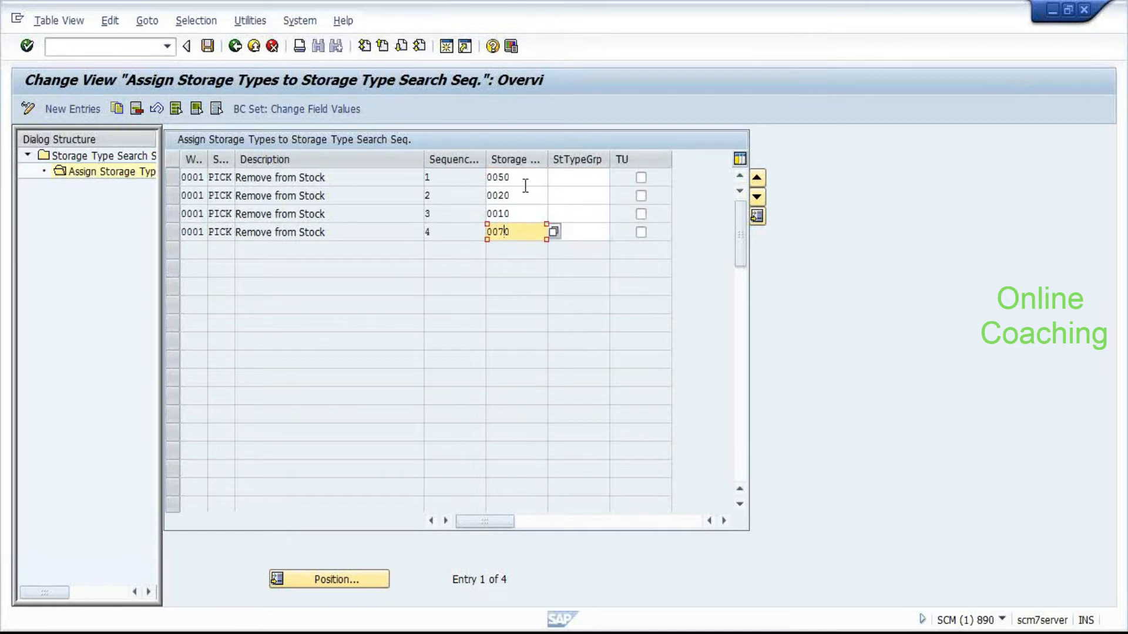
key("alt+Tab")
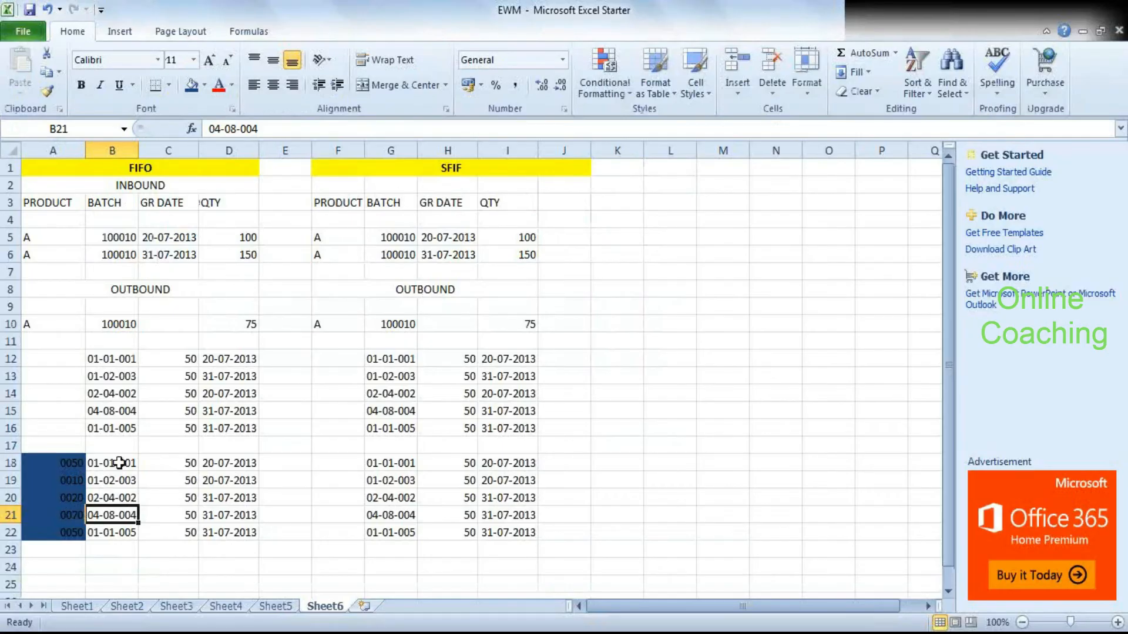
left_click_drag(71, 464, 232, 531)
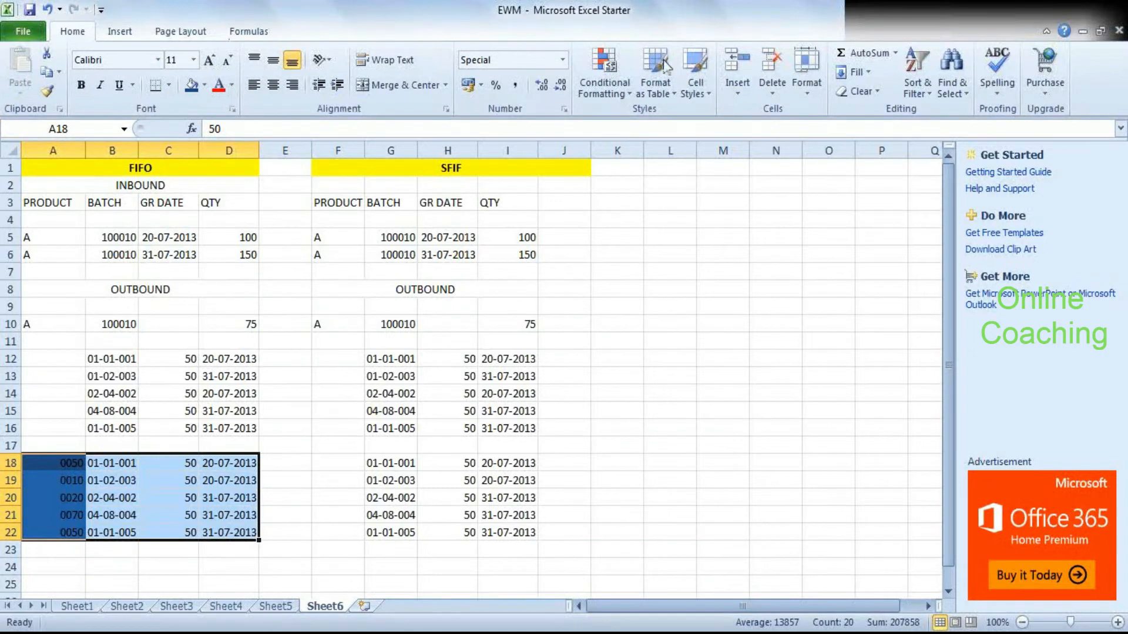
double_click(640, 12)
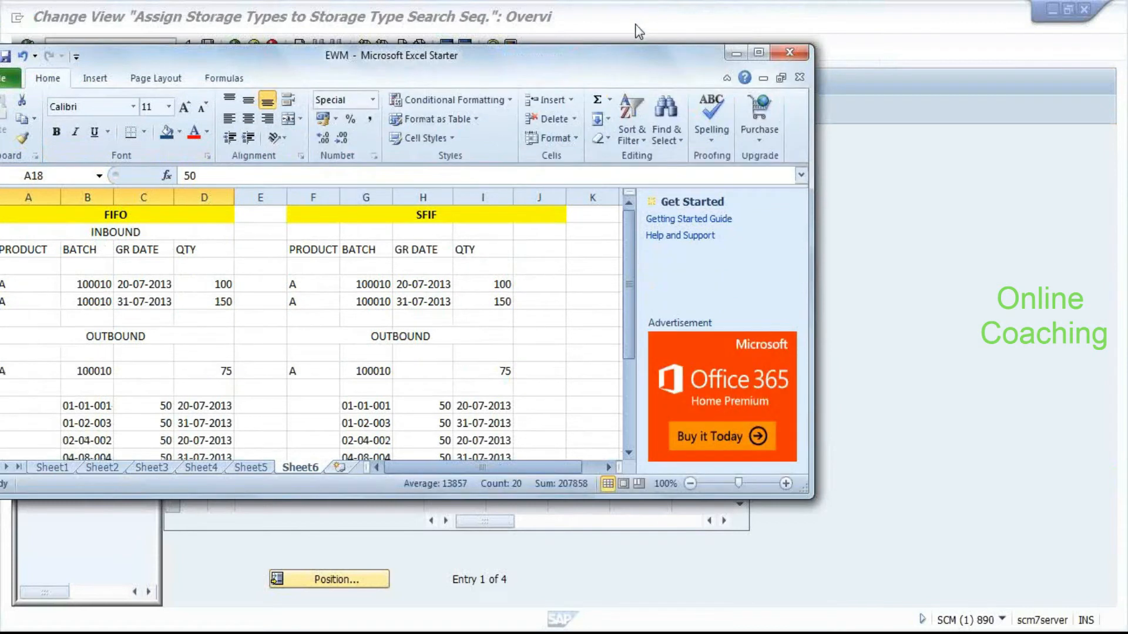
left_click(632, 135)
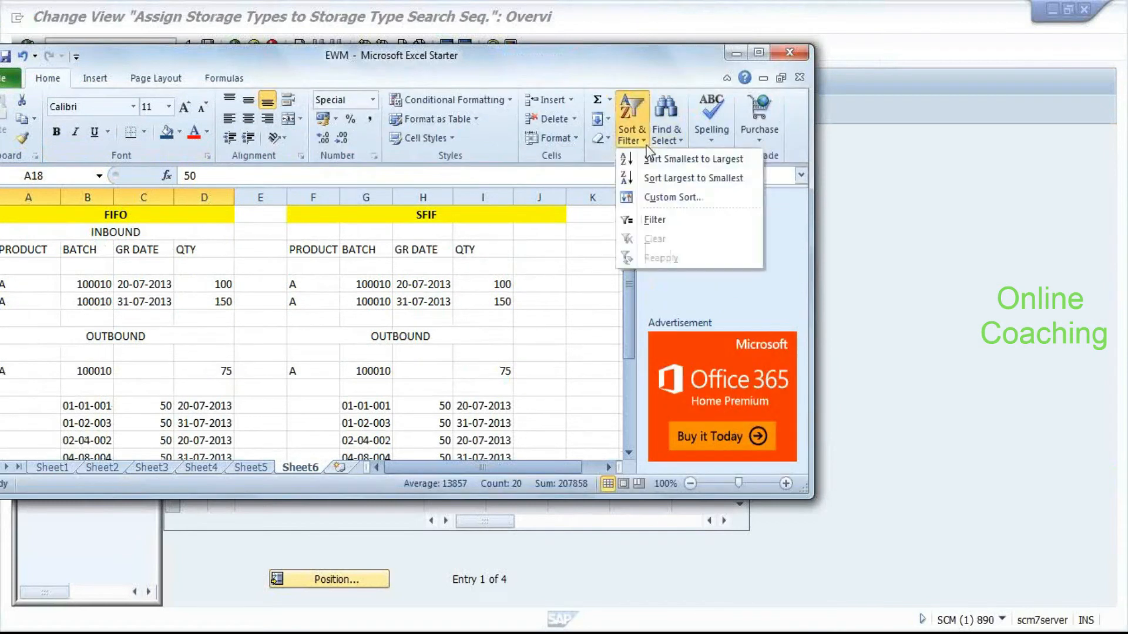
left_click(678, 196)
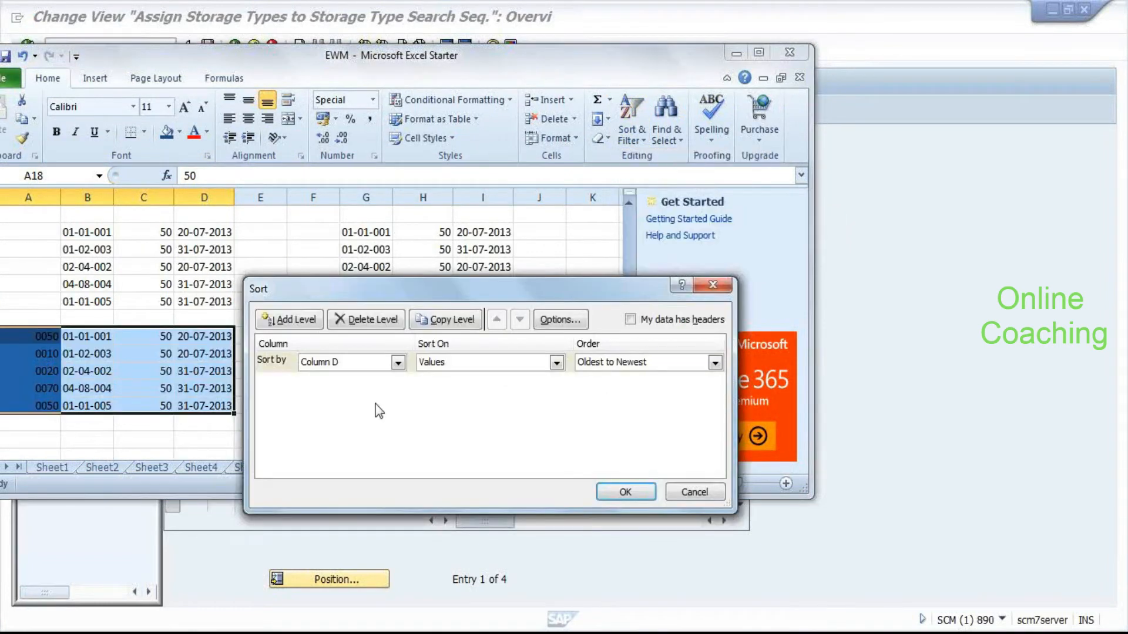
left_click(298, 318)
left_click(395, 382)
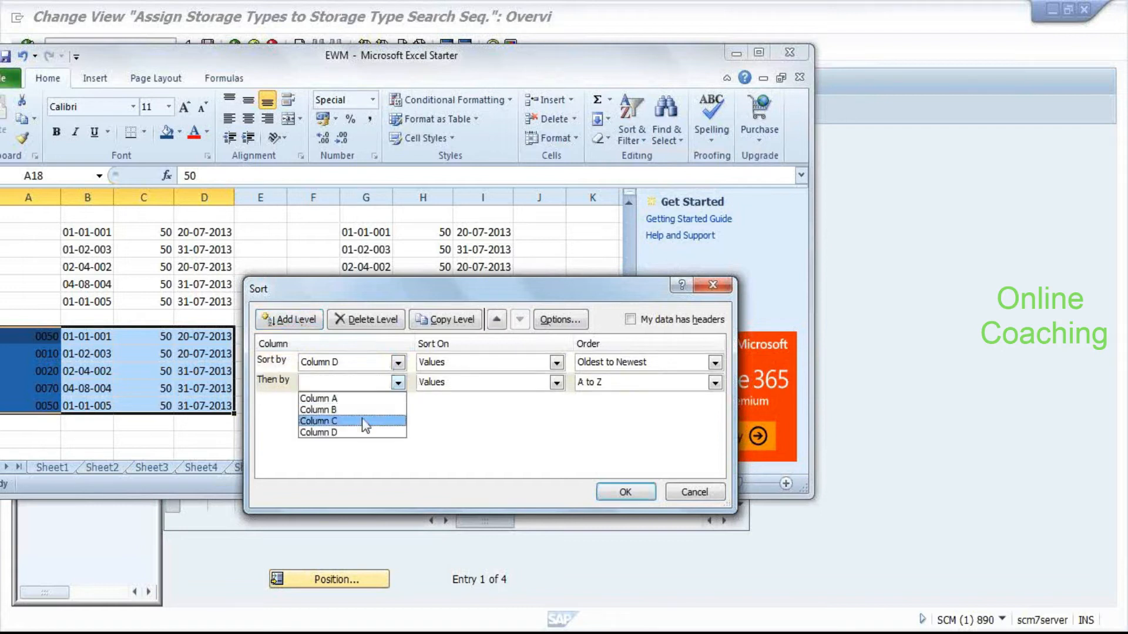
left_click(350, 399)
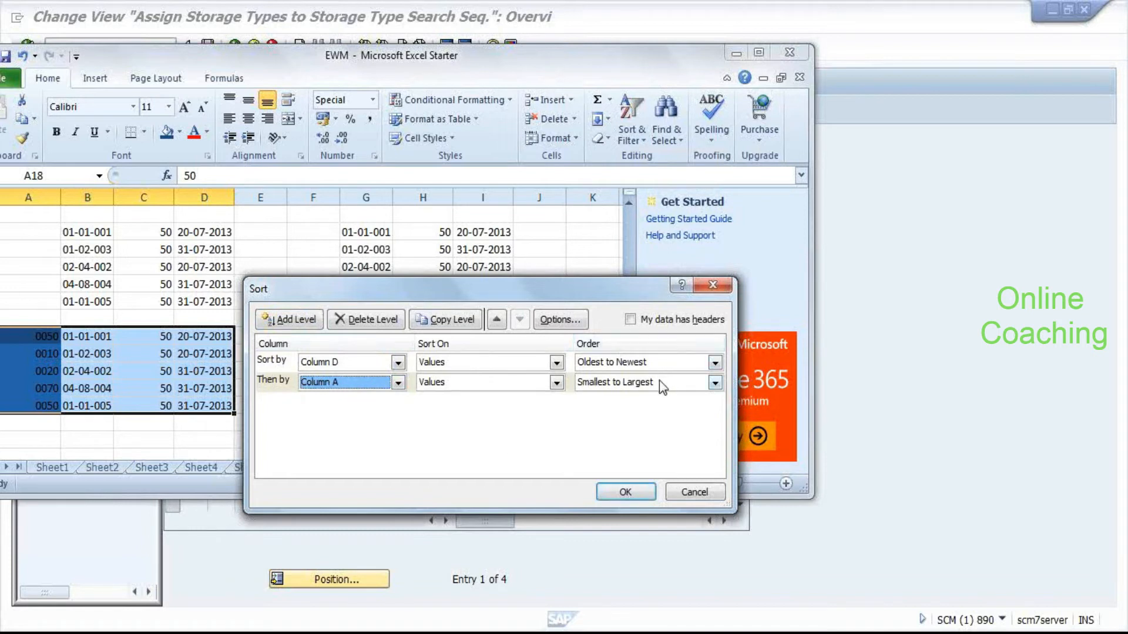
left_click(543, 387)
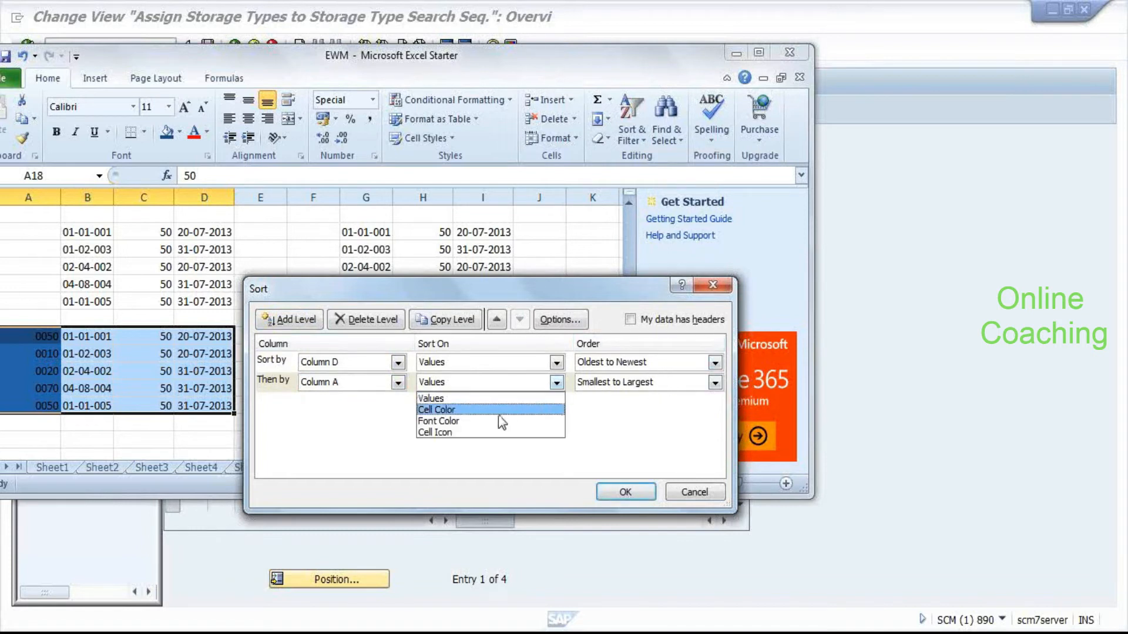
left_click(487, 397)
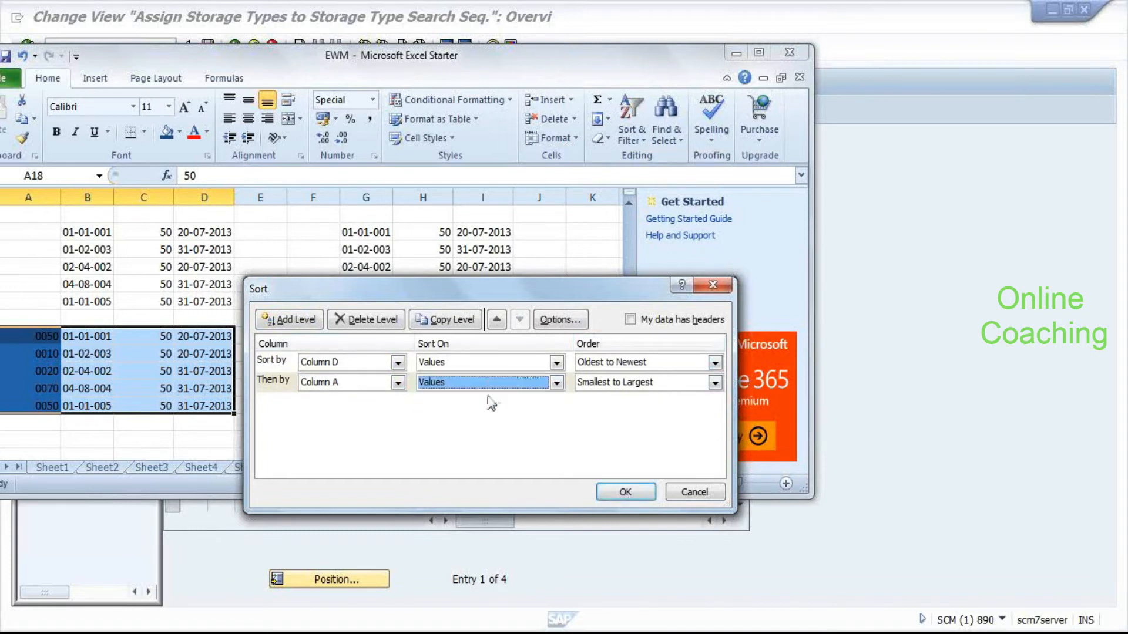
left_click(662, 385)
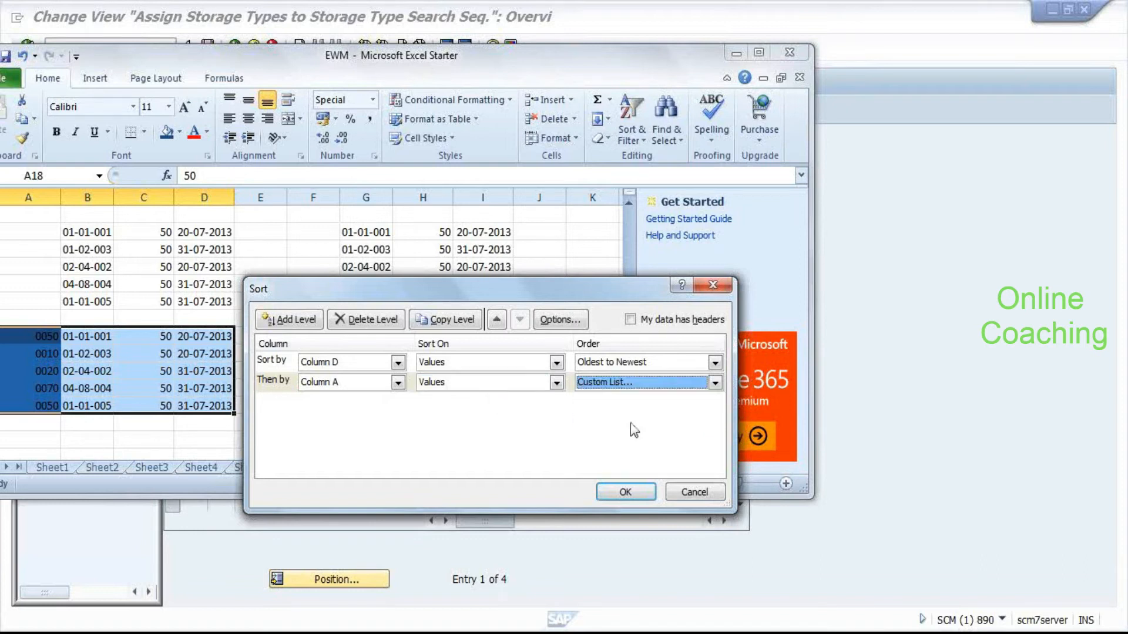
left_click(630, 423)
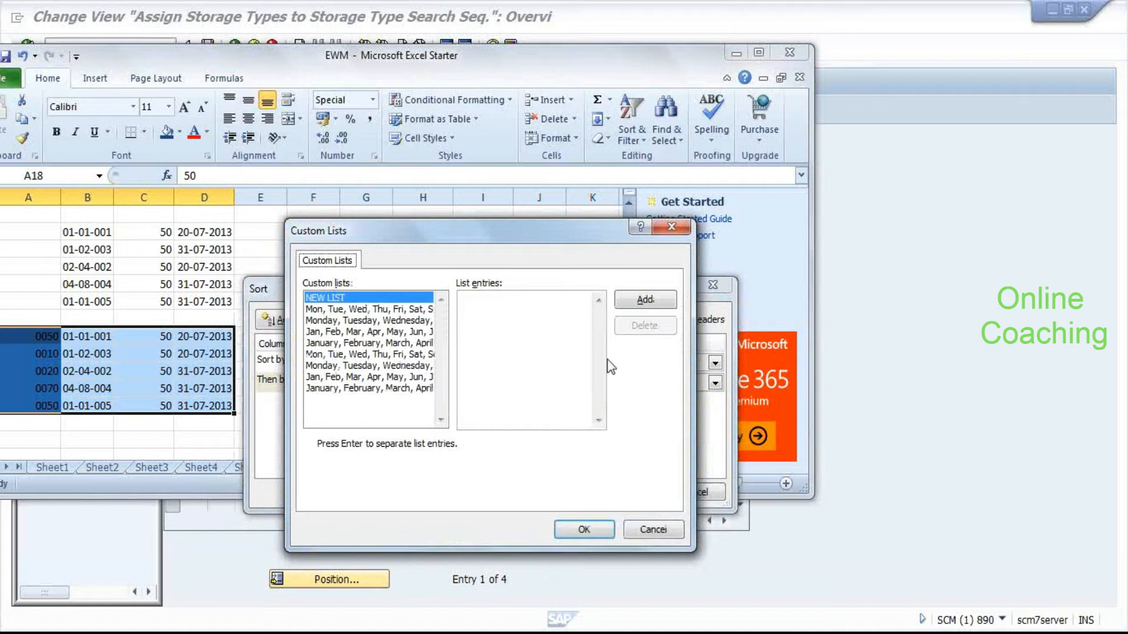
left_click(673, 226)
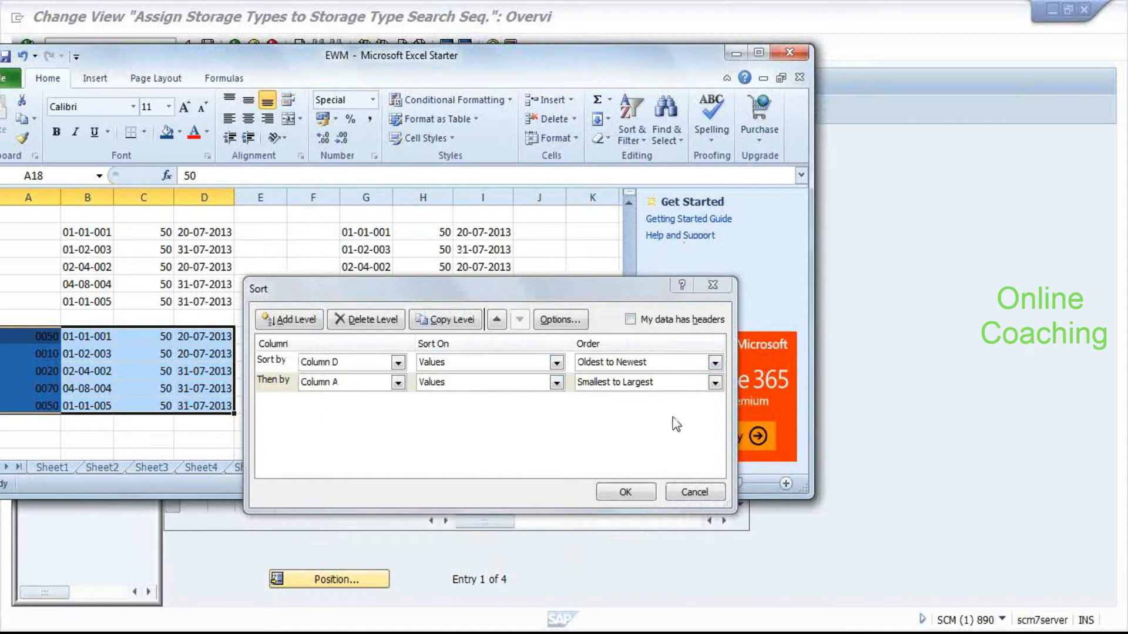
left_click(495, 383)
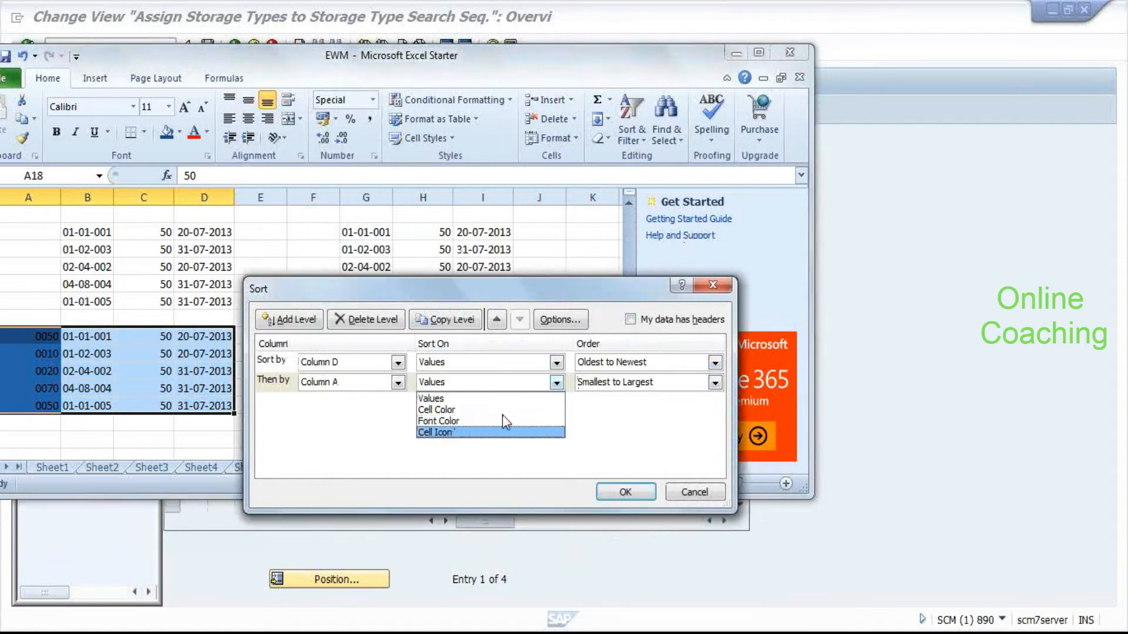
left_click(626, 422)
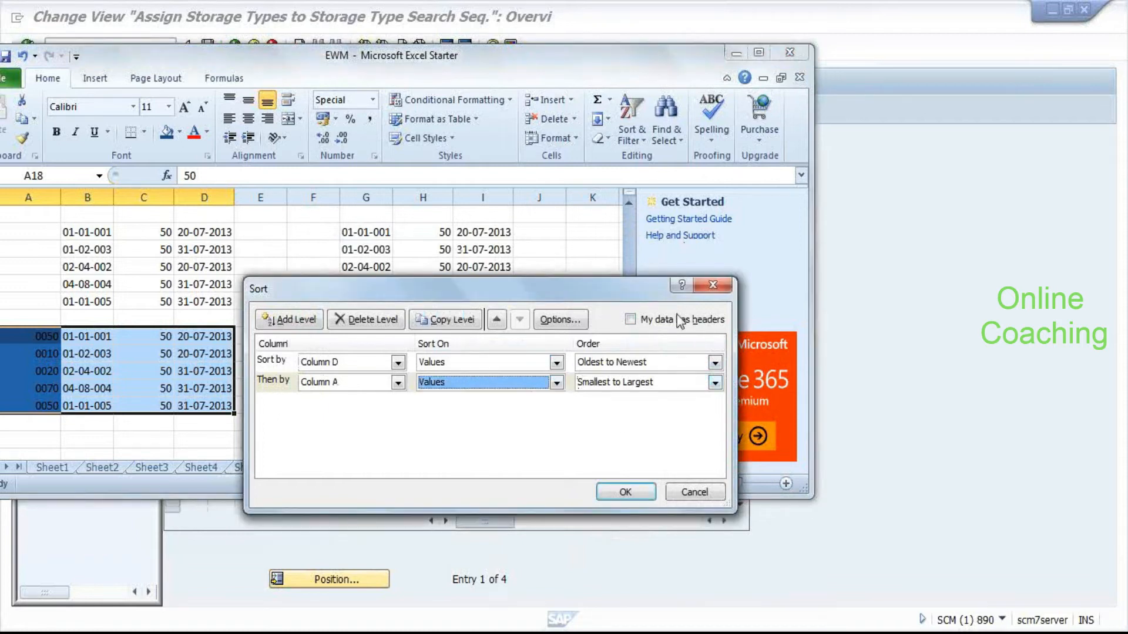
left_click(725, 288)
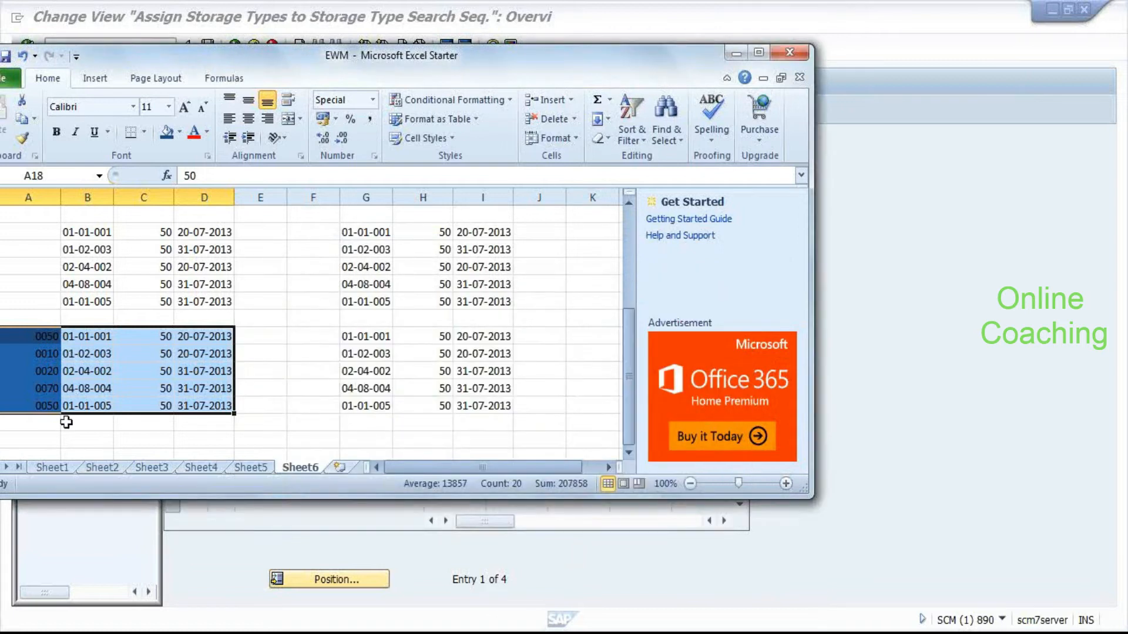
Fill cell A19, holding storage type 0010, with a tan theme color.
left_click(67, 422)
left_click(44, 353)
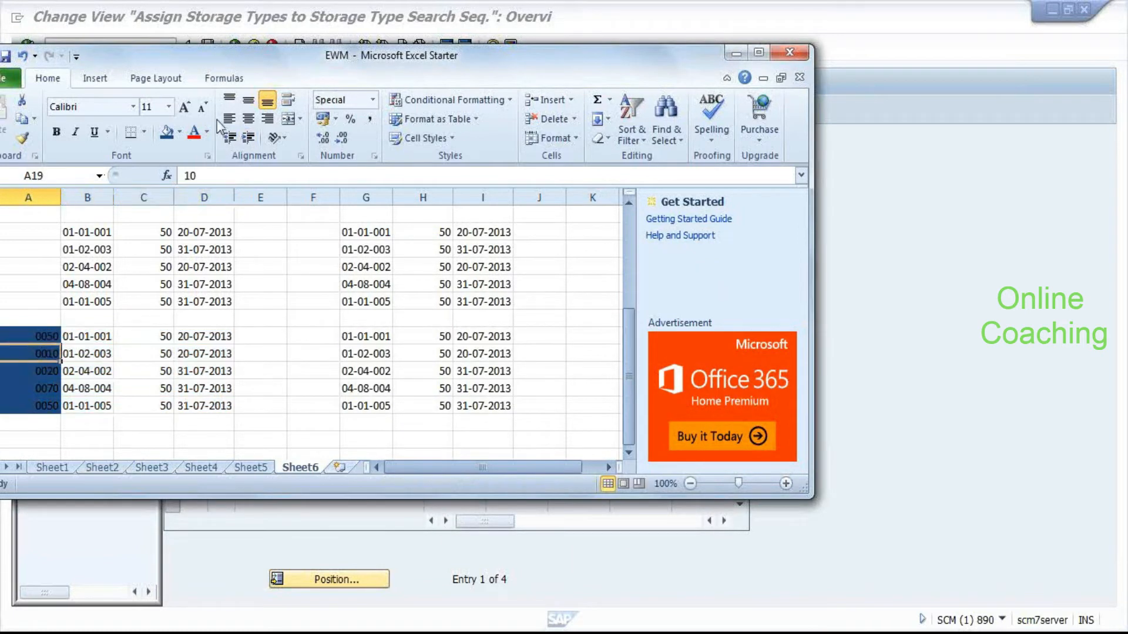
left_click(179, 131)
left_click(191, 218)
key("Return")
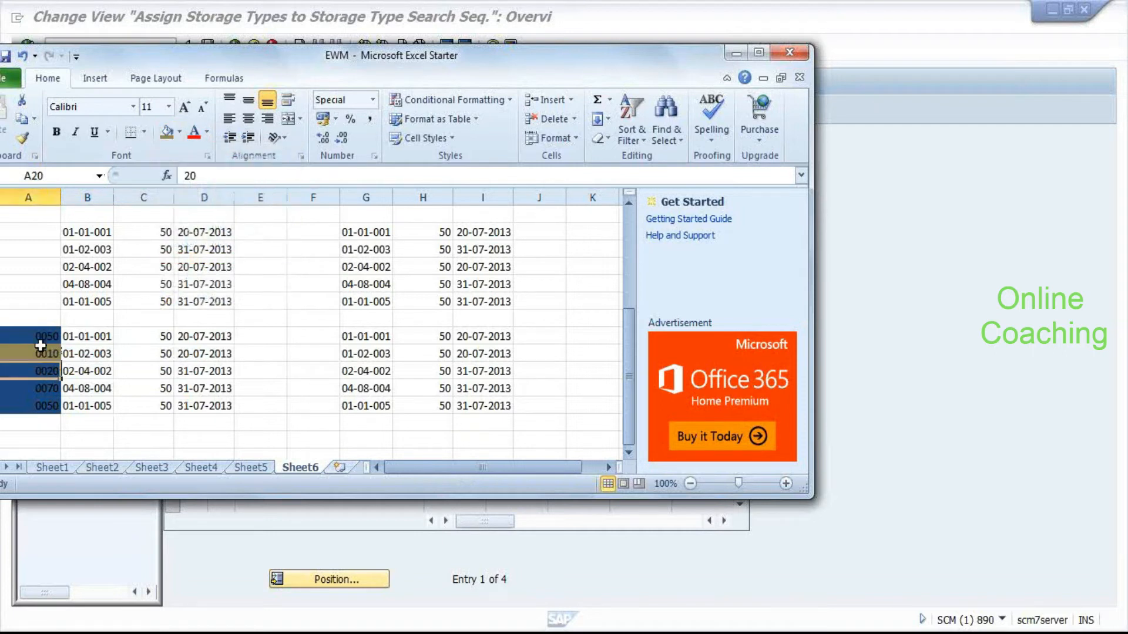
Fill cell A20, holding storage type 0020, with light green and cell A21, holding storage type 0070, with an orange theme color.
left_click(181, 132)
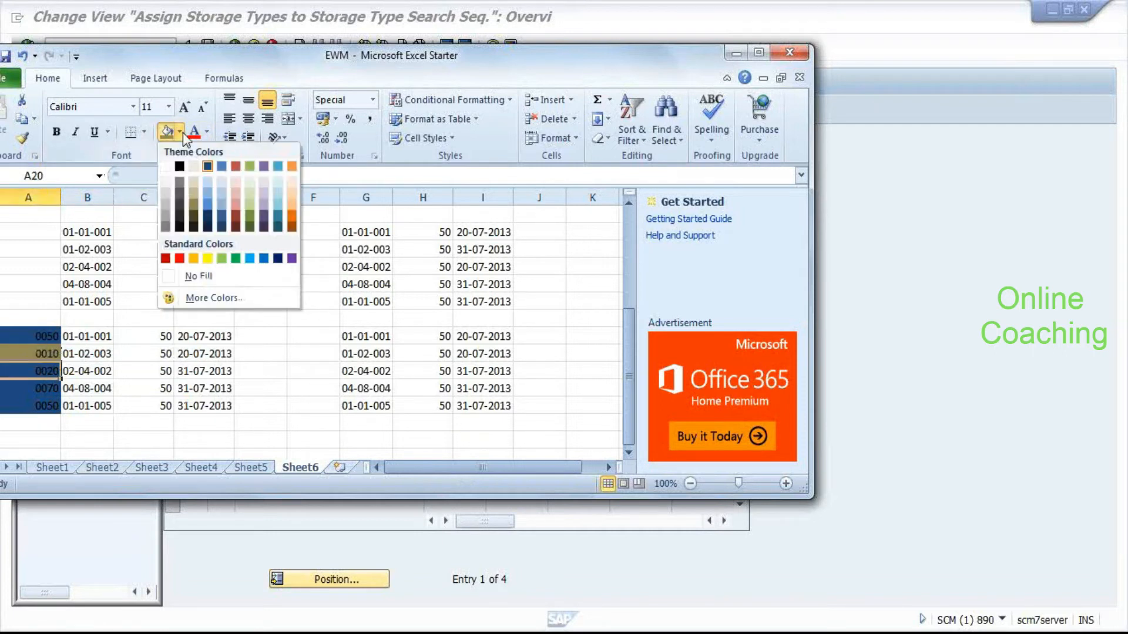
left_click(222, 258)
key("Return")
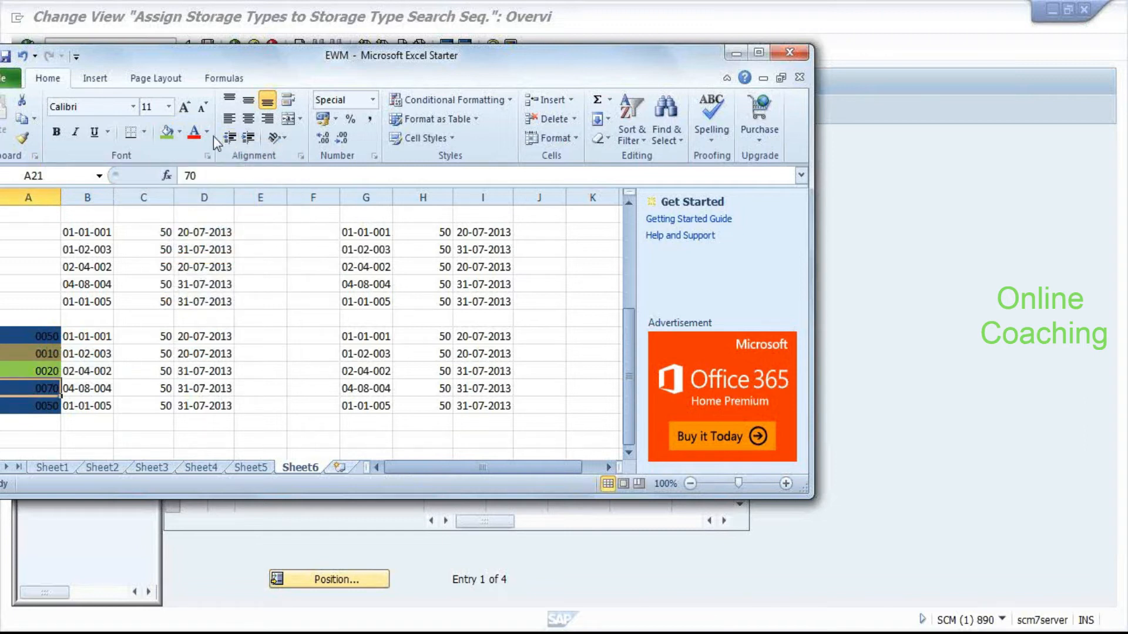
left_click(181, 132)
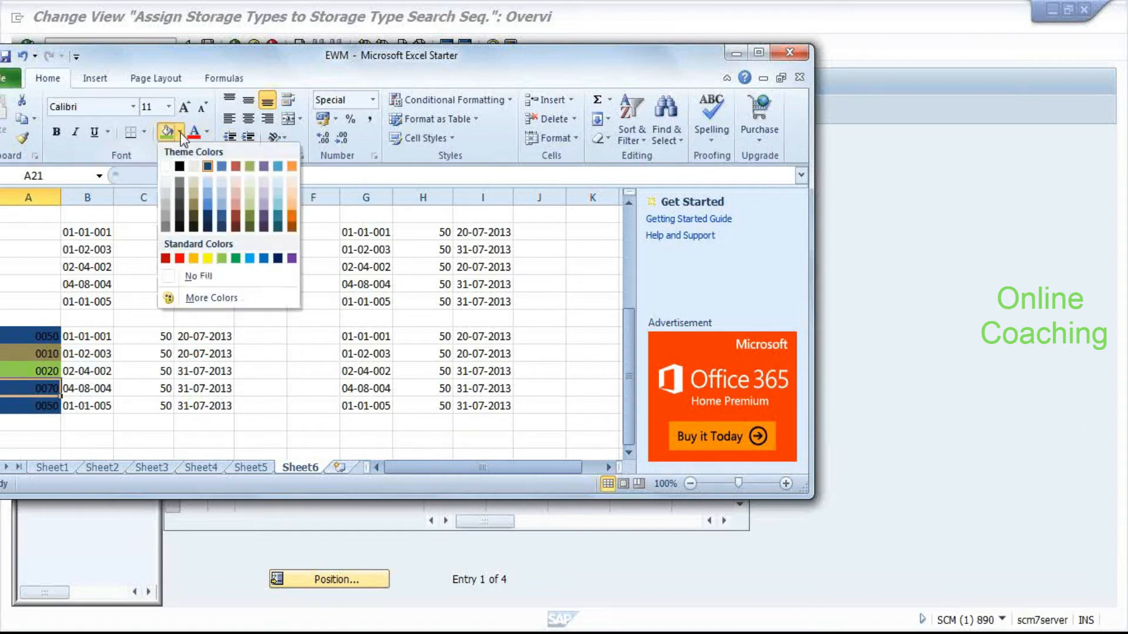
left_click(293, 219)
Sort A18:D22 by column D from oldest to newest, then by column A cell color with dark blue on top.
left_click_drag(32, 336, 218, 407)
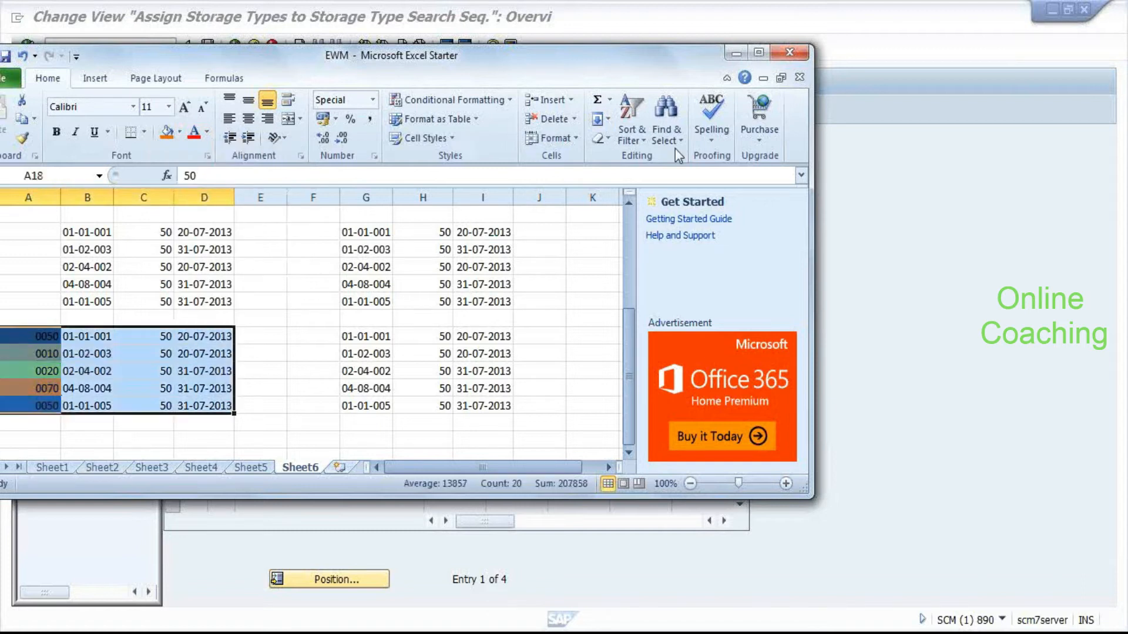
left_click(631, 133)
left_click(670, 197)
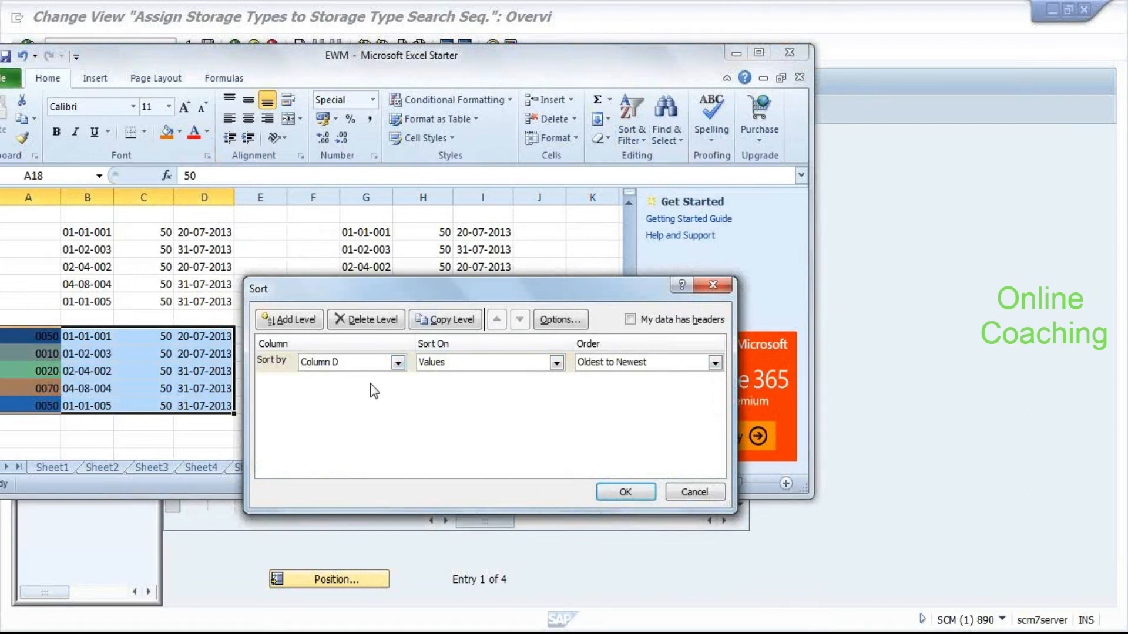
left_click(290, 320)
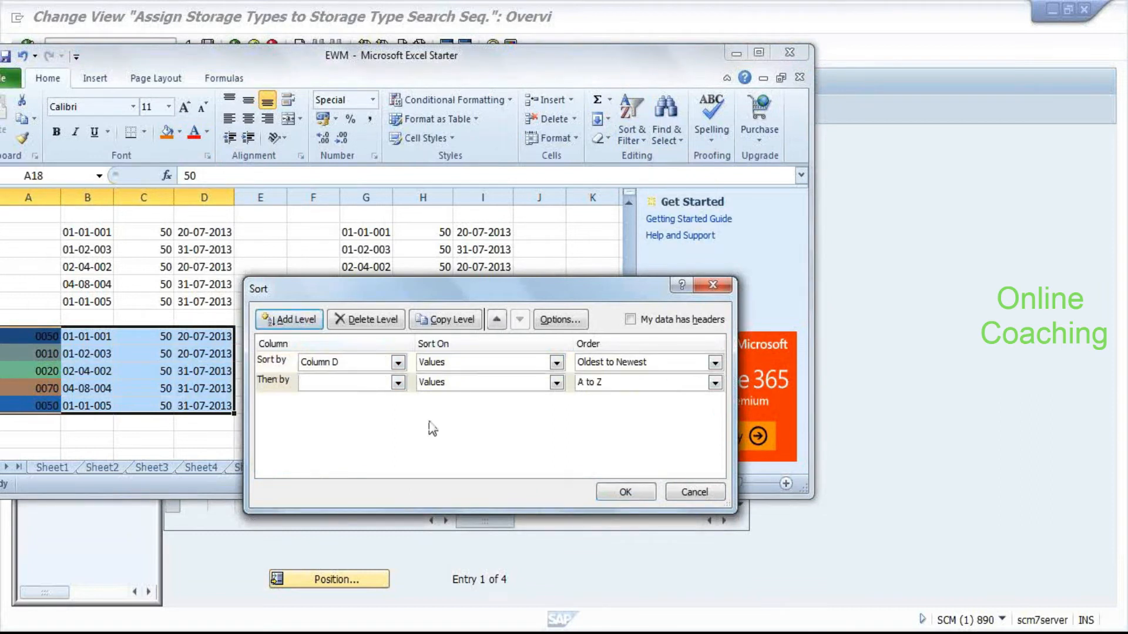
left_click(398, 382)
left_click(362, 398)
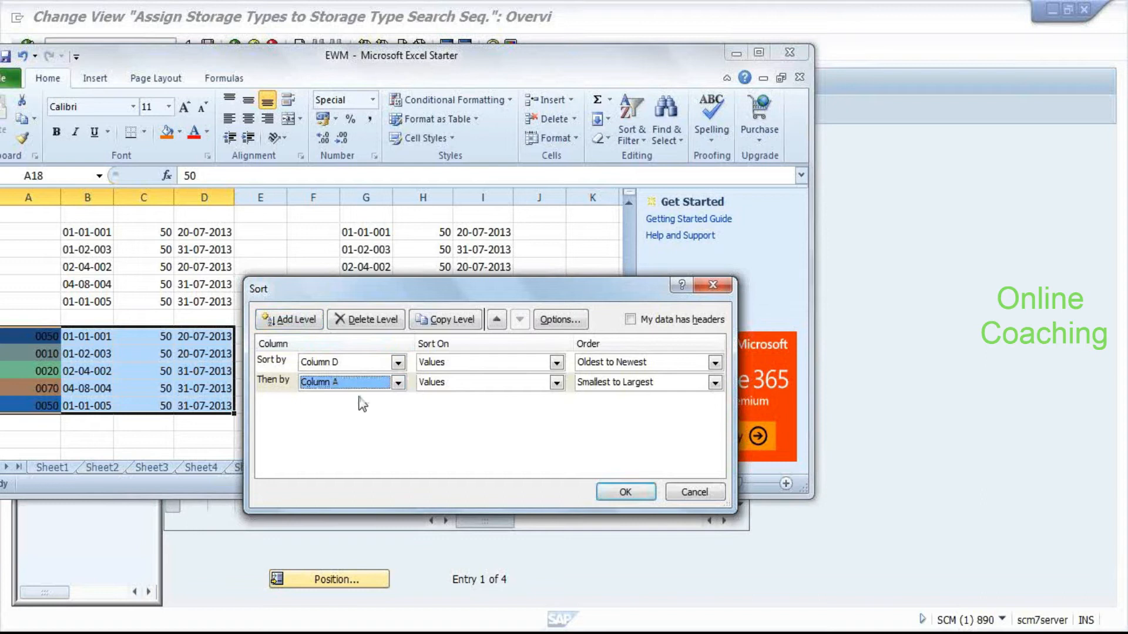
left_click(556, 382)
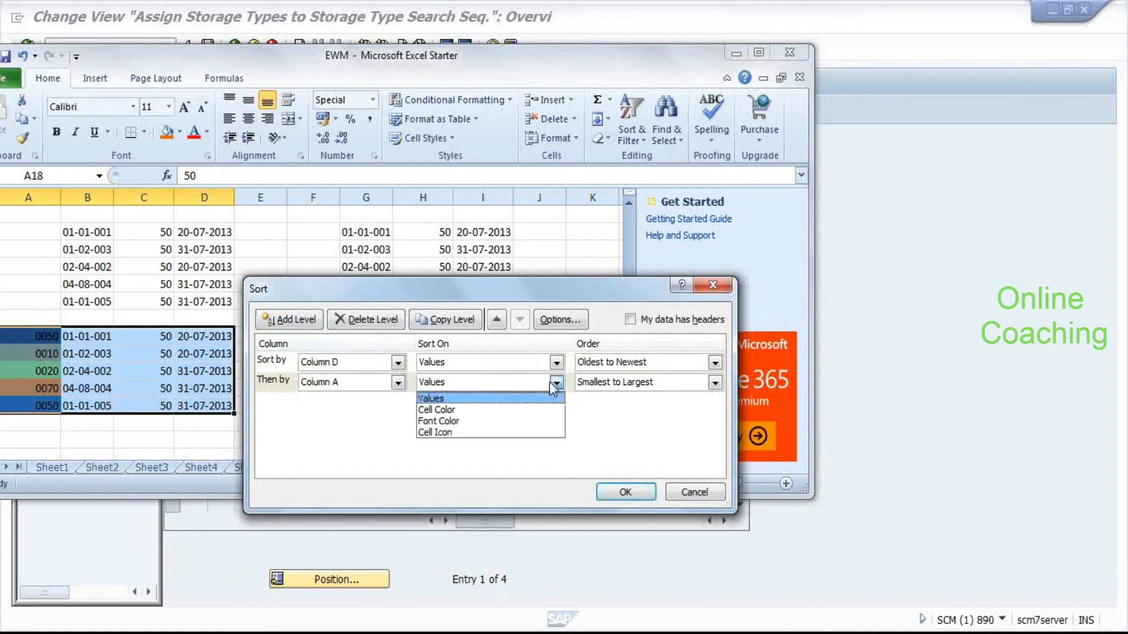
left_click(506, 418)
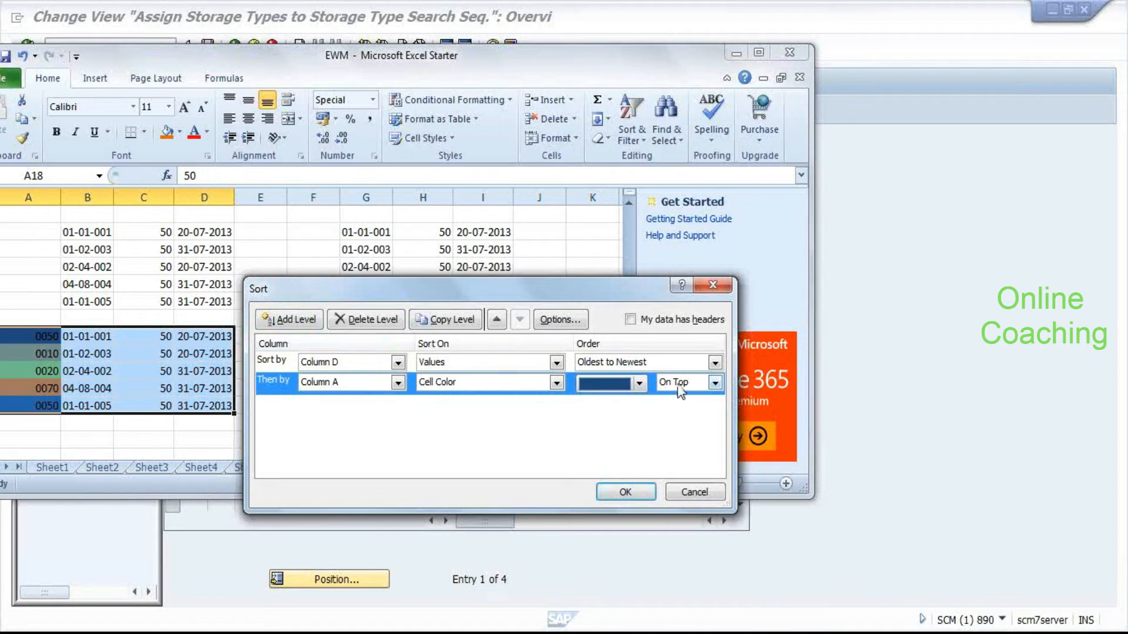
left_click(715, 383)
left_click(715, 383)
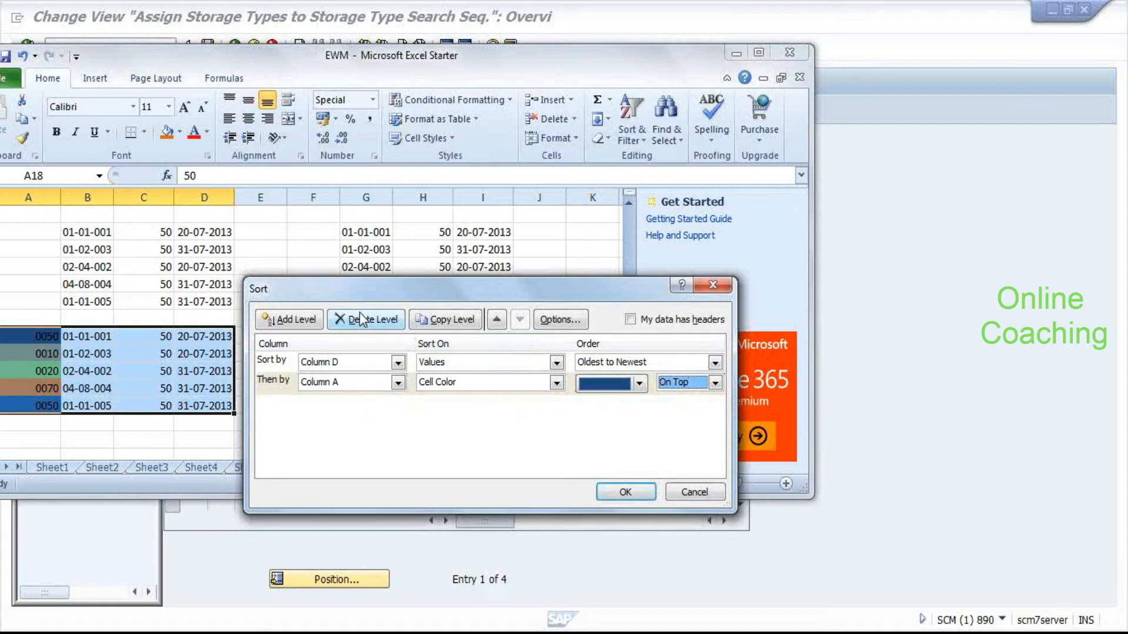
left_click(624, 491)
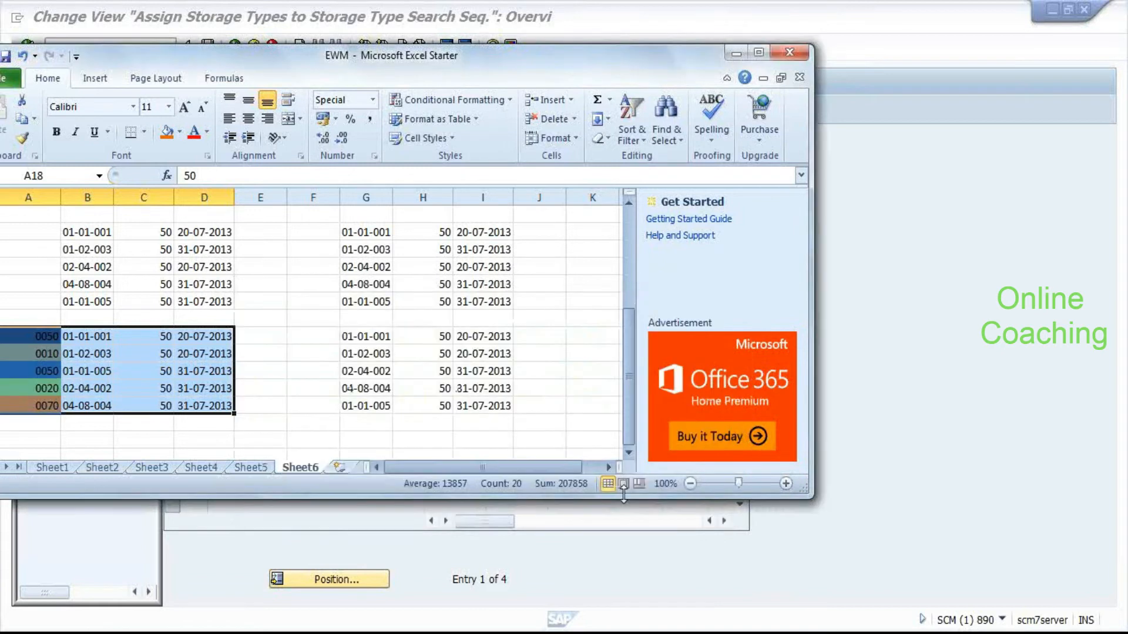
Examine sorted rows 18 to 20, check the PICK storage type order in SAP, and return to the Excel sheet.
left_click(187, 442)
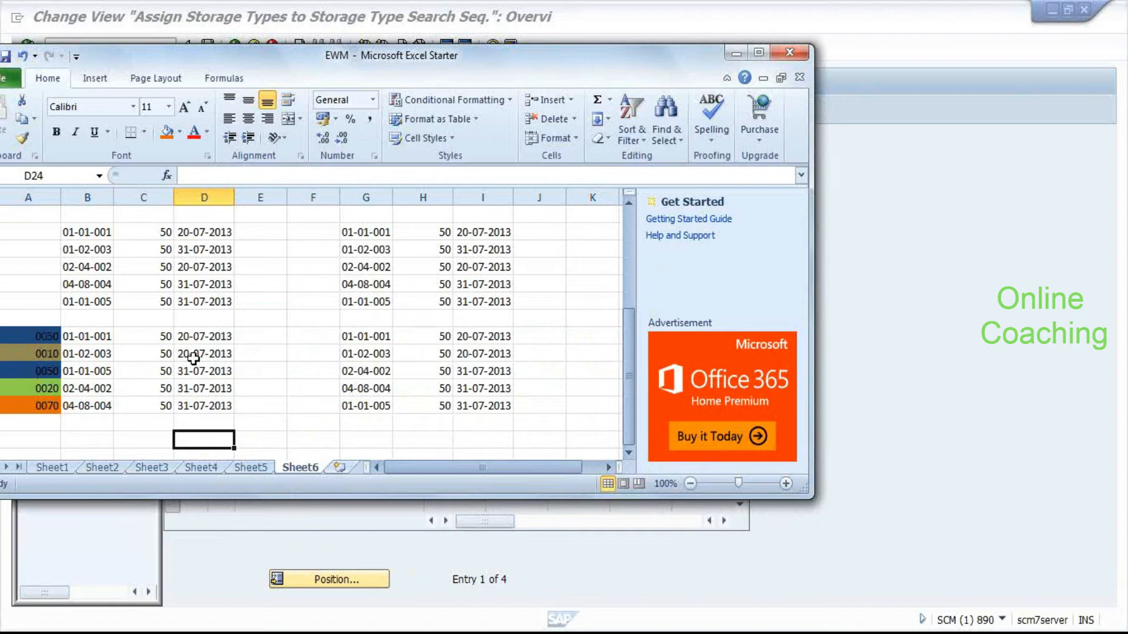
left_click(34, 337)
left_click_drag(31, 371, 222, 380)
left_click_drag(27, 370, 25, 361)
left_click(139, 354)
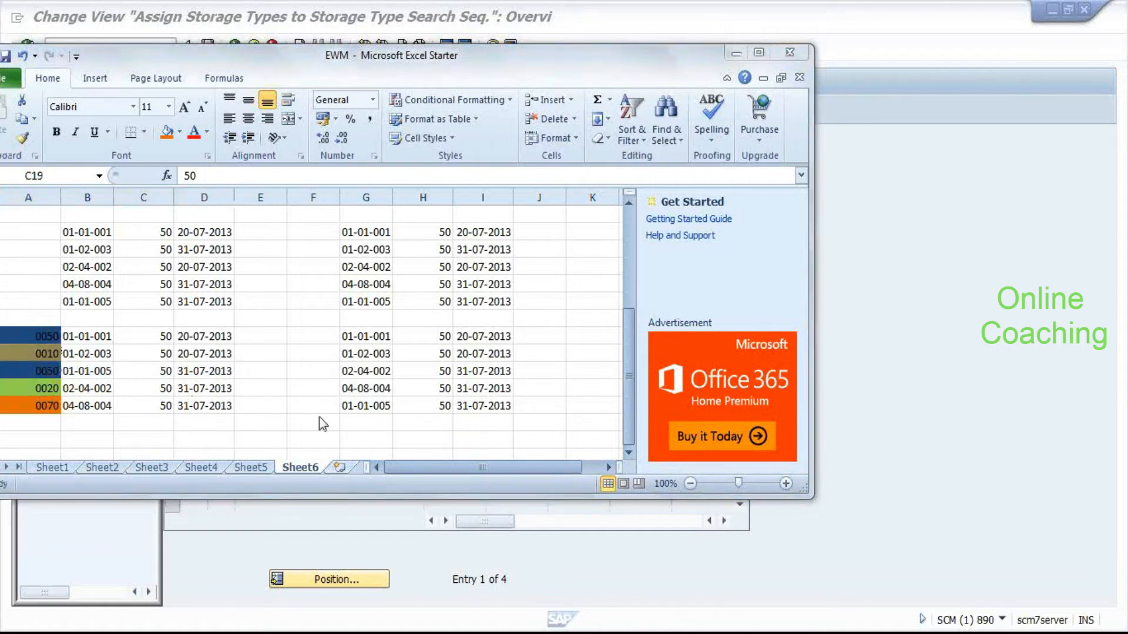
key("alt+Tab")
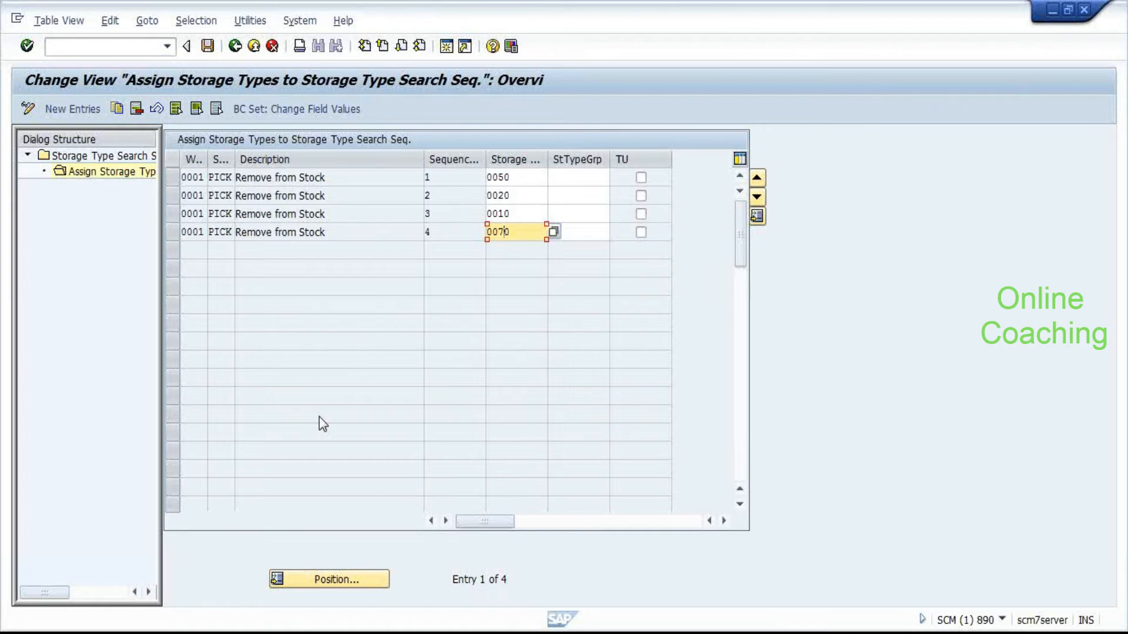
key("alt+Tab")
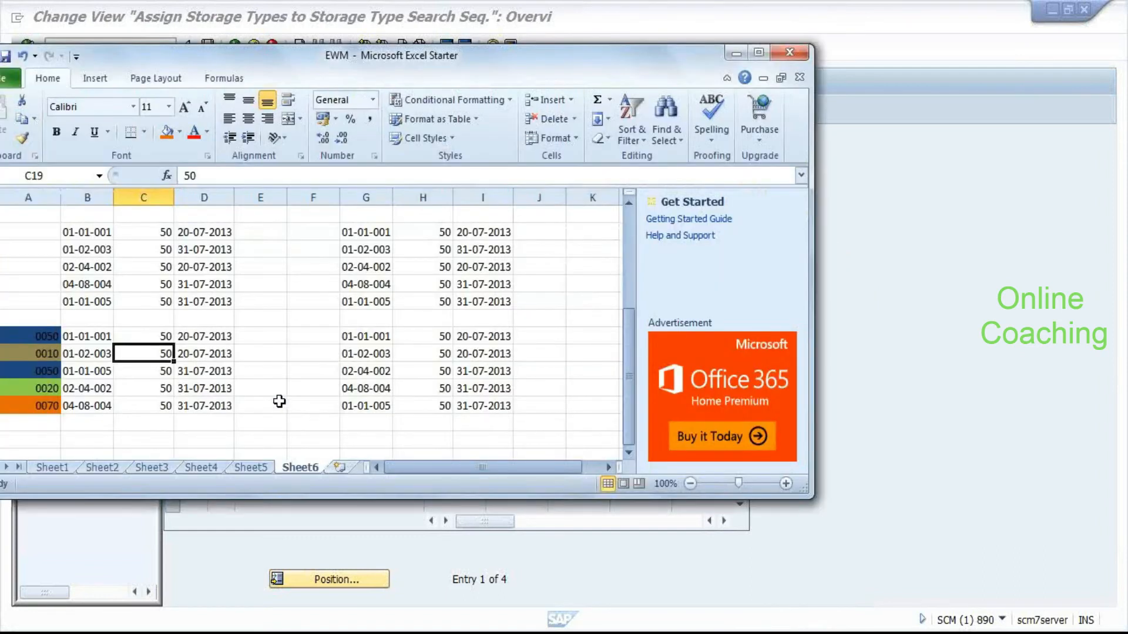
Examine the bins, quantities and dates of storage types 0050 and 0010 in rows 18 to 20.
left_click(73, 393)
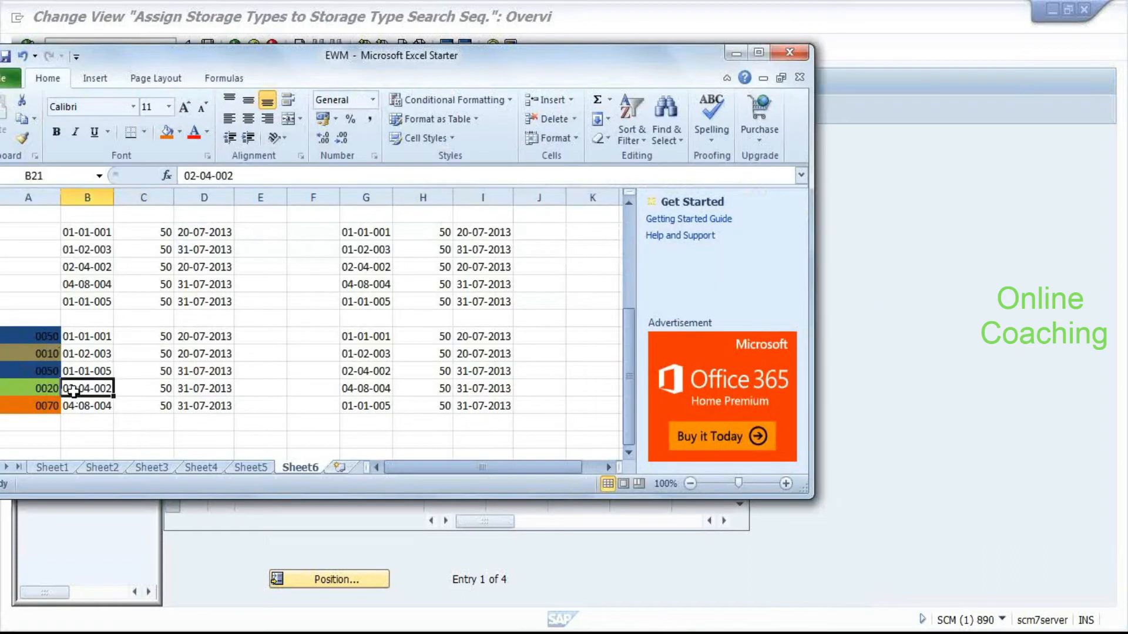
left_click(28, 374)
left_click_drag(23, 356, 231, 357)
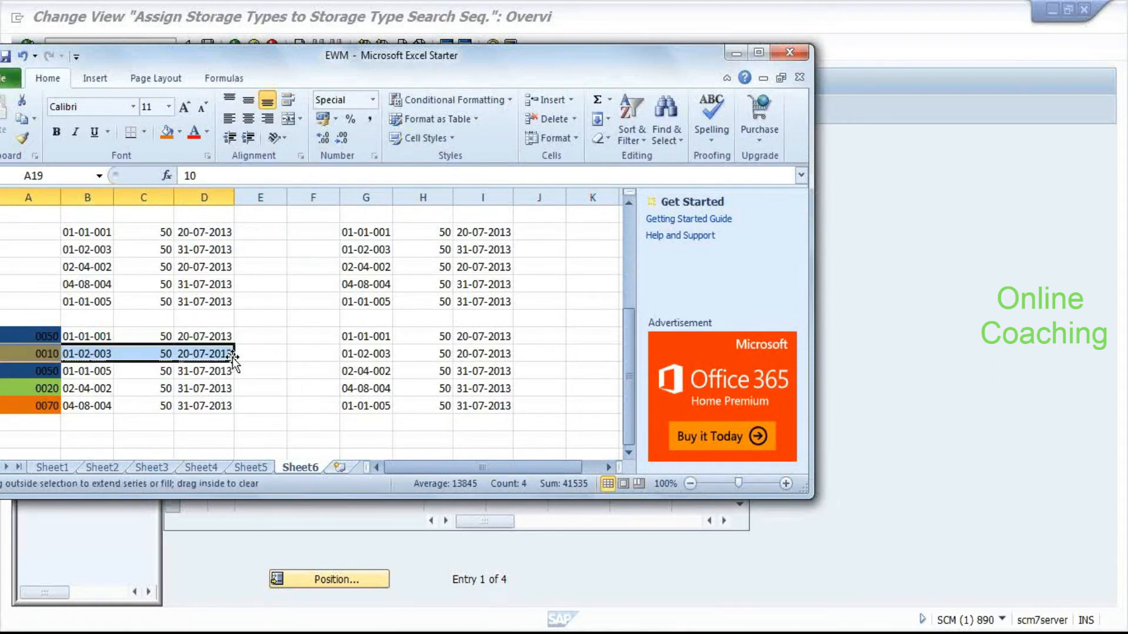
left_click(277, 365)
left_click_drag(20, 369, 204, 366)
left_click(59, 334)
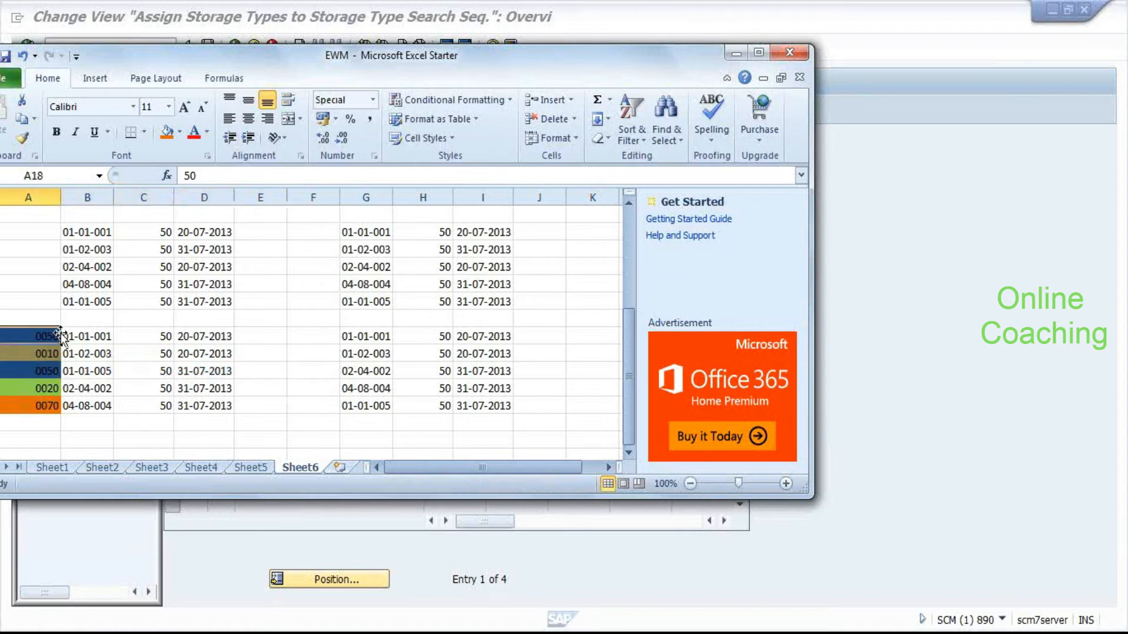
left_click(86, 337)
left_click(33, 337)
left_click(94, 371)
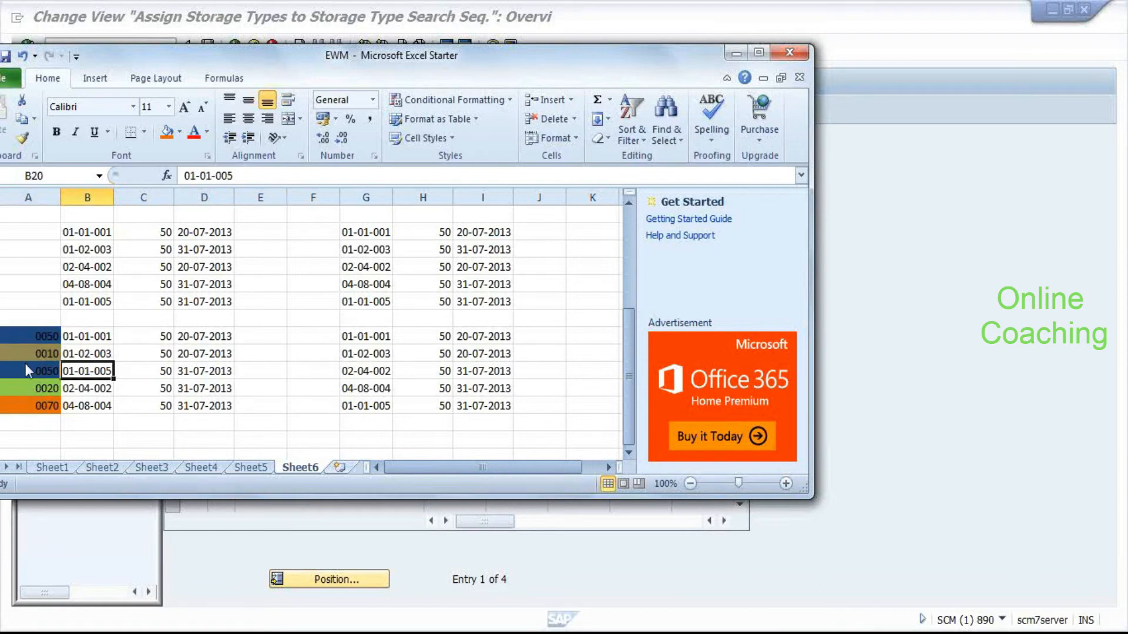
Compare the PICK search sequence in SAP with the Excel rows for storage types 0020, 0010 and 0070.
key("alt+Tab")
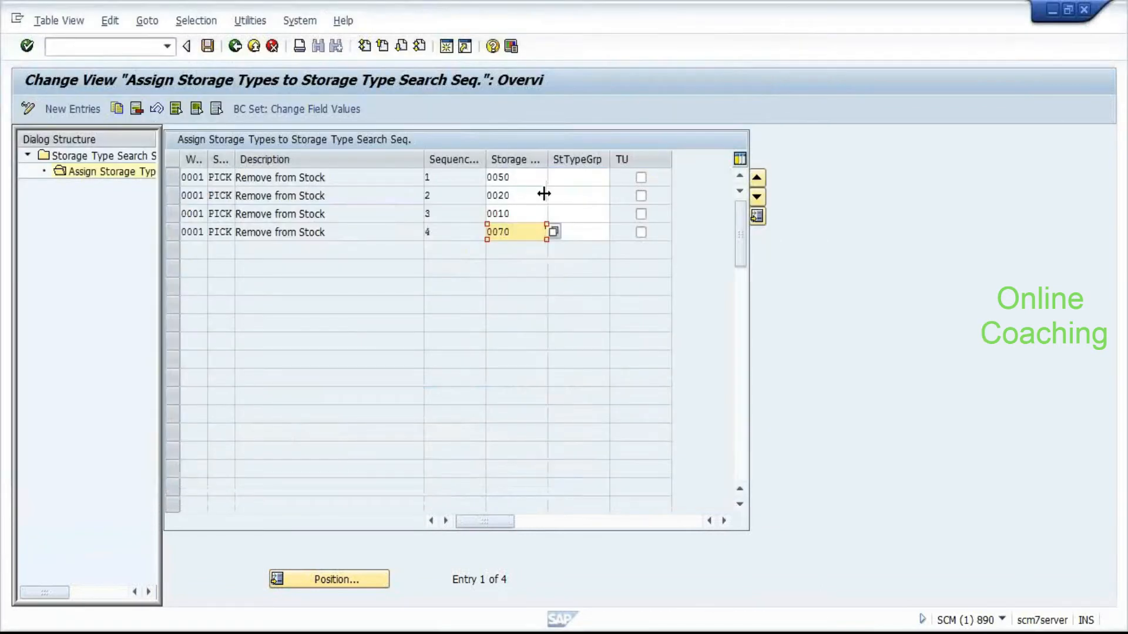
left_click(529, 194)
key("alt+Tab")
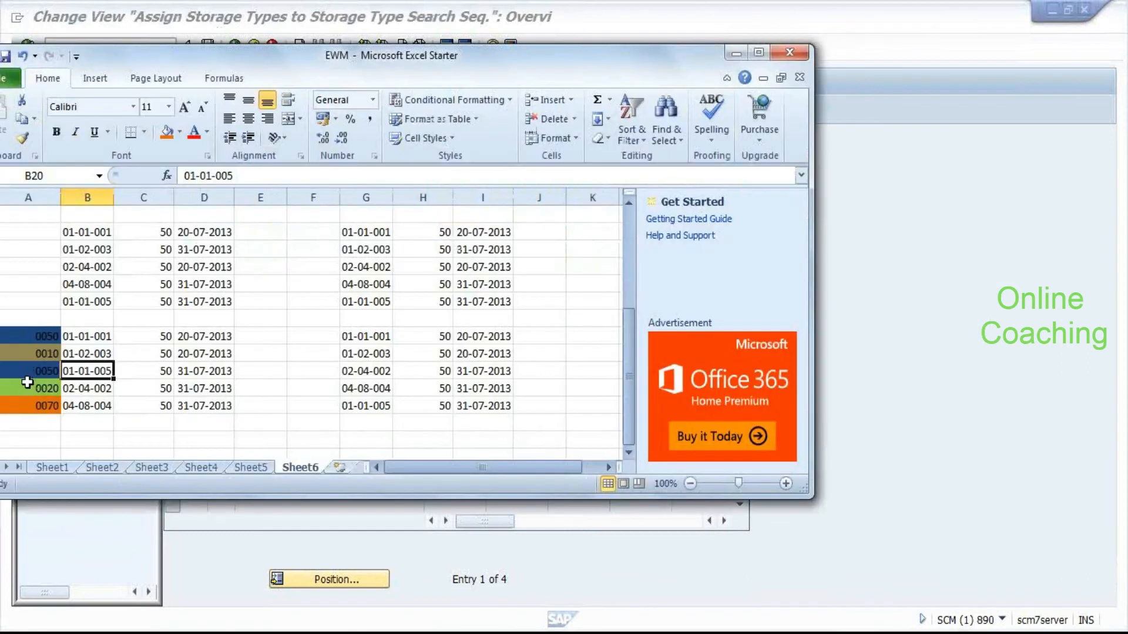
left_click(11, 390)
left_click_drag(83, 388, 220, 388)
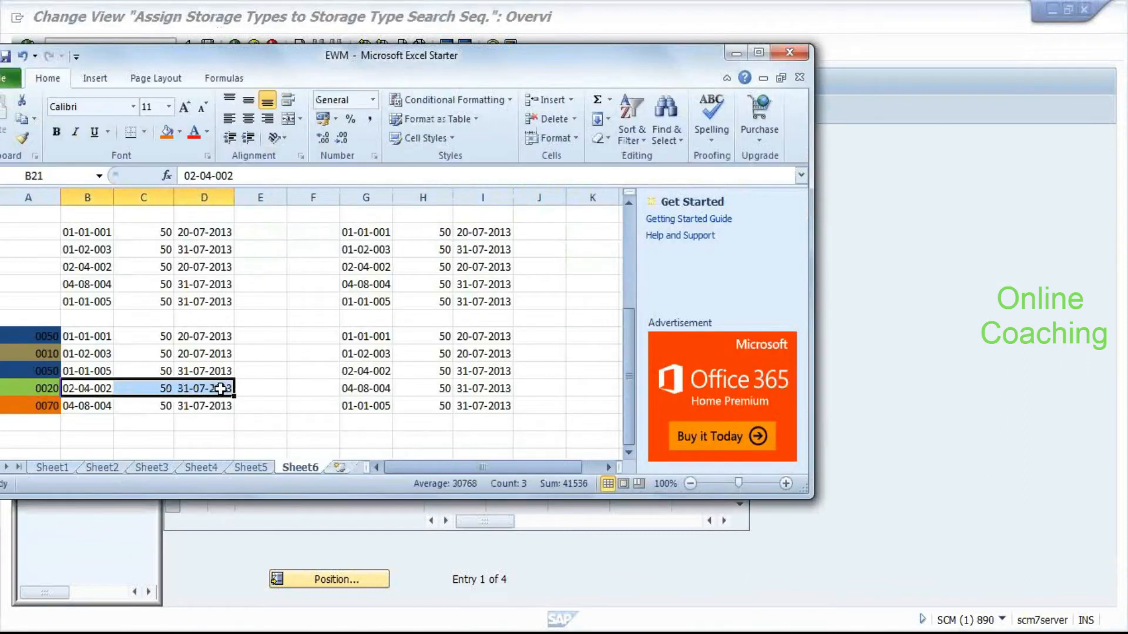
key("alt+Tab")
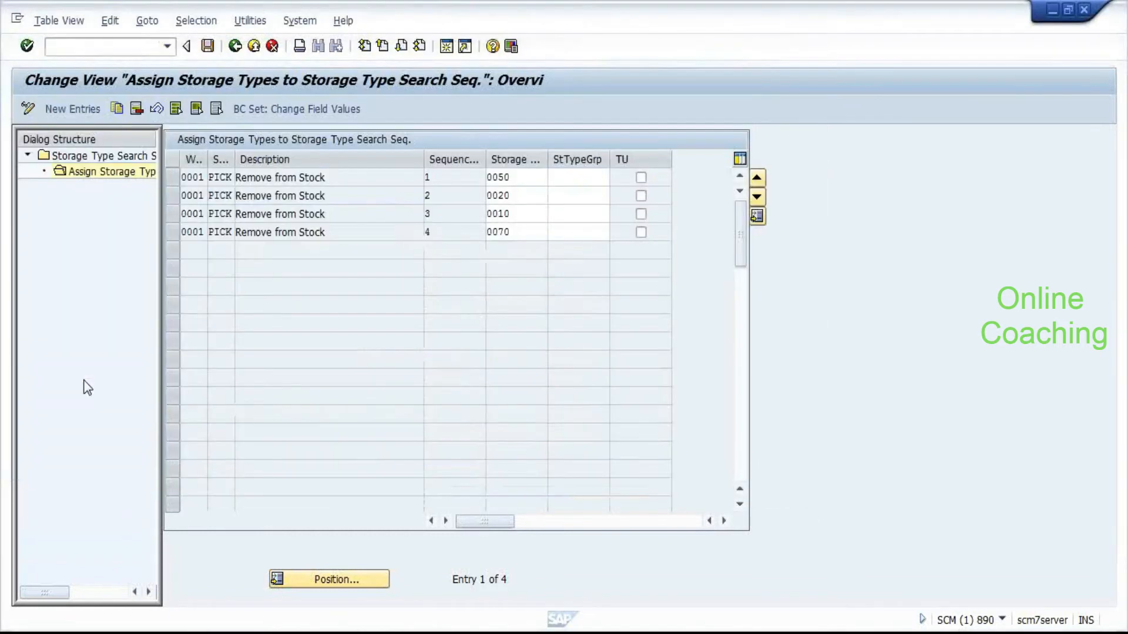
key("alt+Tab")
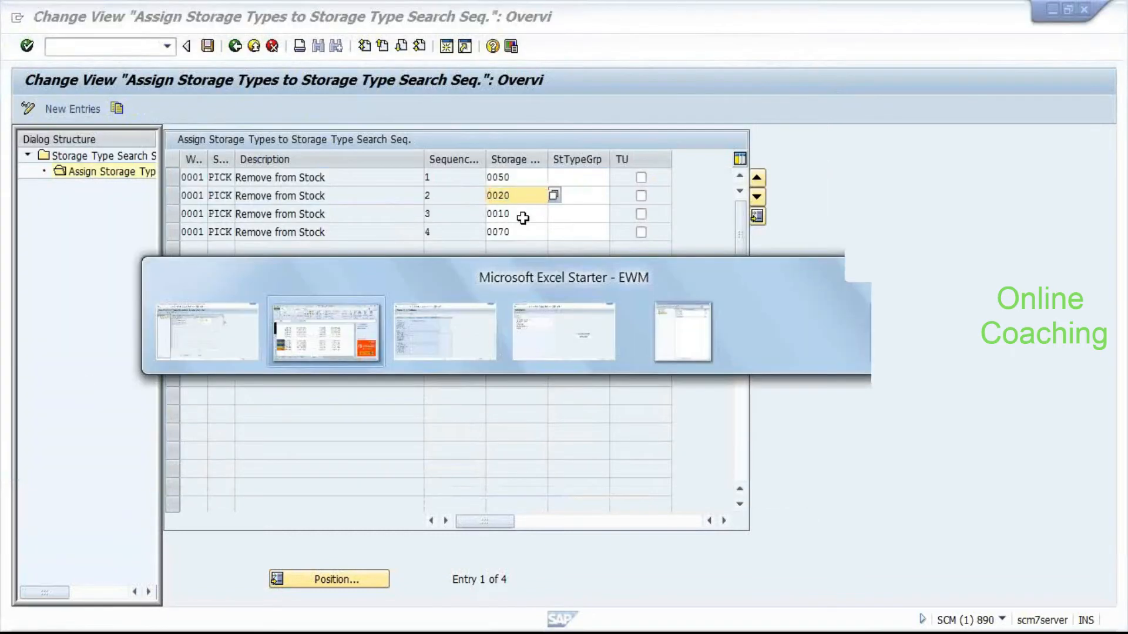
left_click_drag(30, 353, 192, 355)
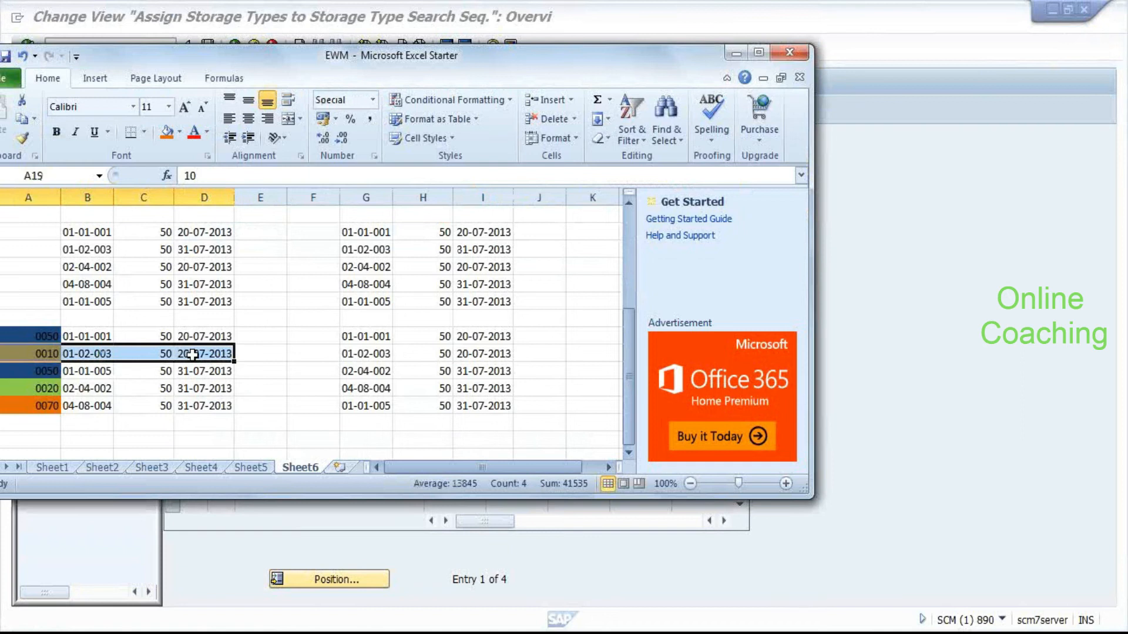
left_click_drag(21, 405, 219, 405)
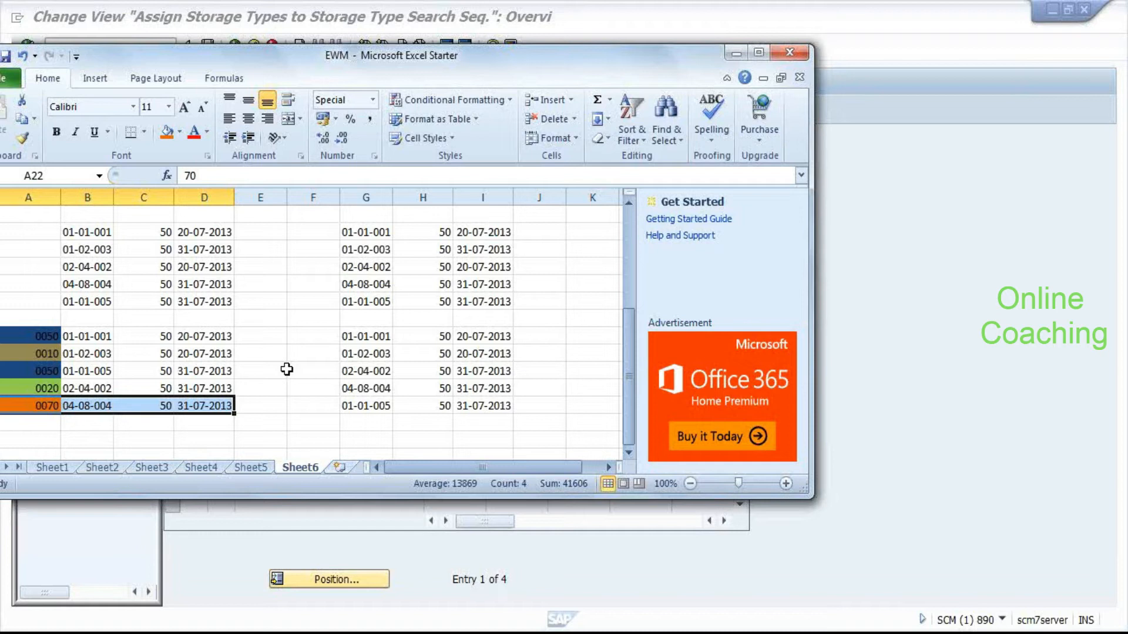
Trace the removal order through rows 18, 20, 21 and 19, and check it against the PICK sequence in SAP.
left_click_drag(35, 342, 231, 339)
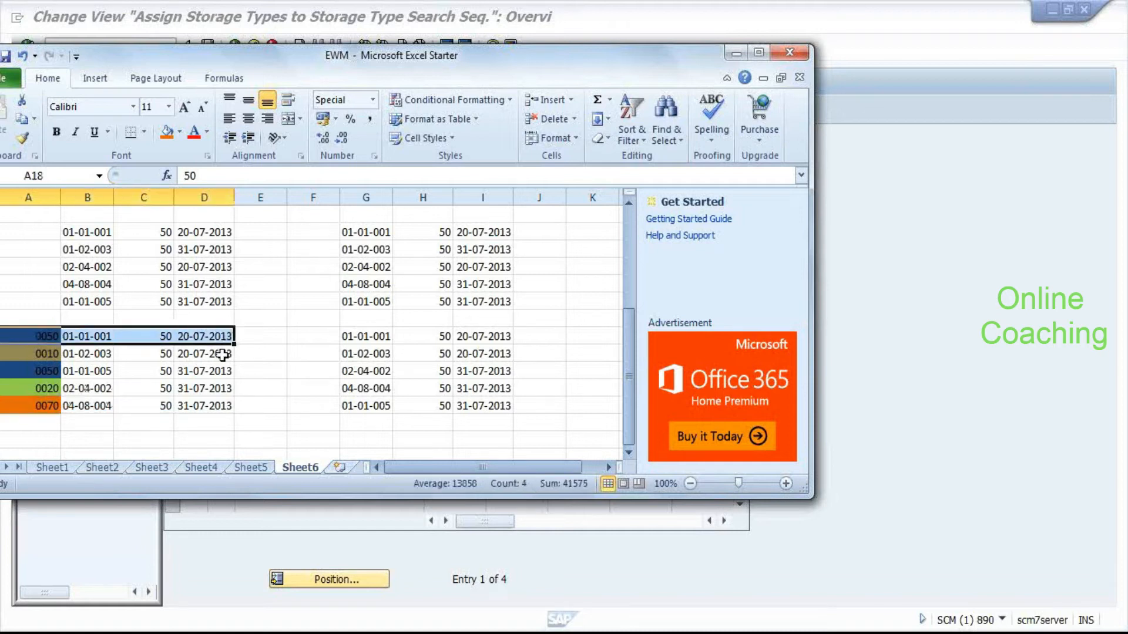
left_click_drag(12, 371, 204, 370)
left_click_drag(32, 387, 88, 406)
left_click_drag(160, 392, 225, 389)
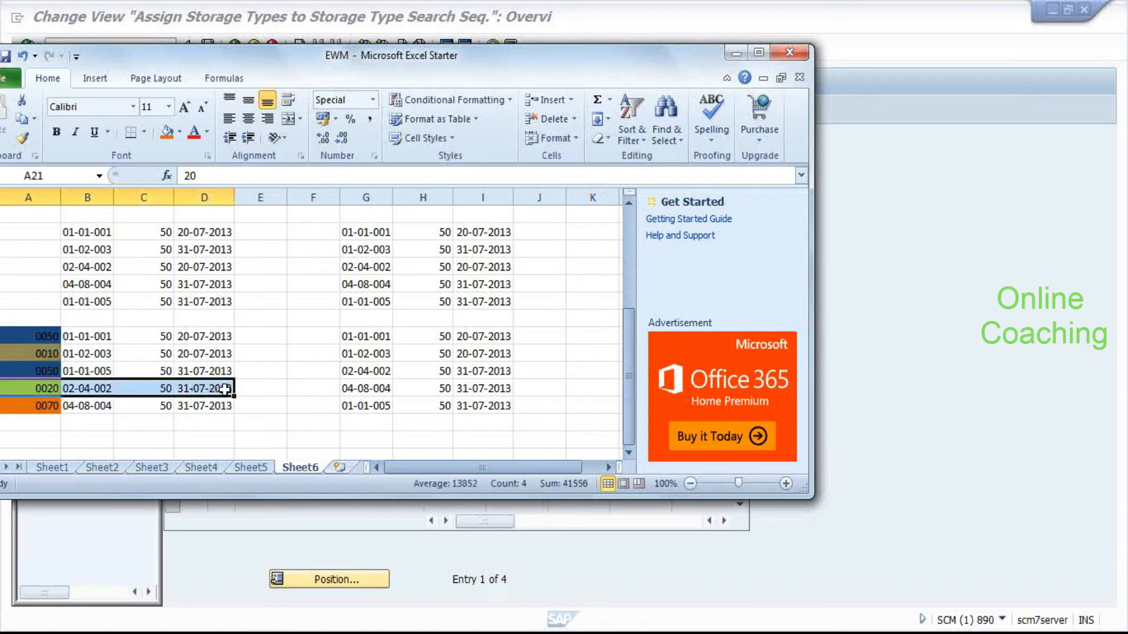
left_click_drag(9, 356, 229, 355)
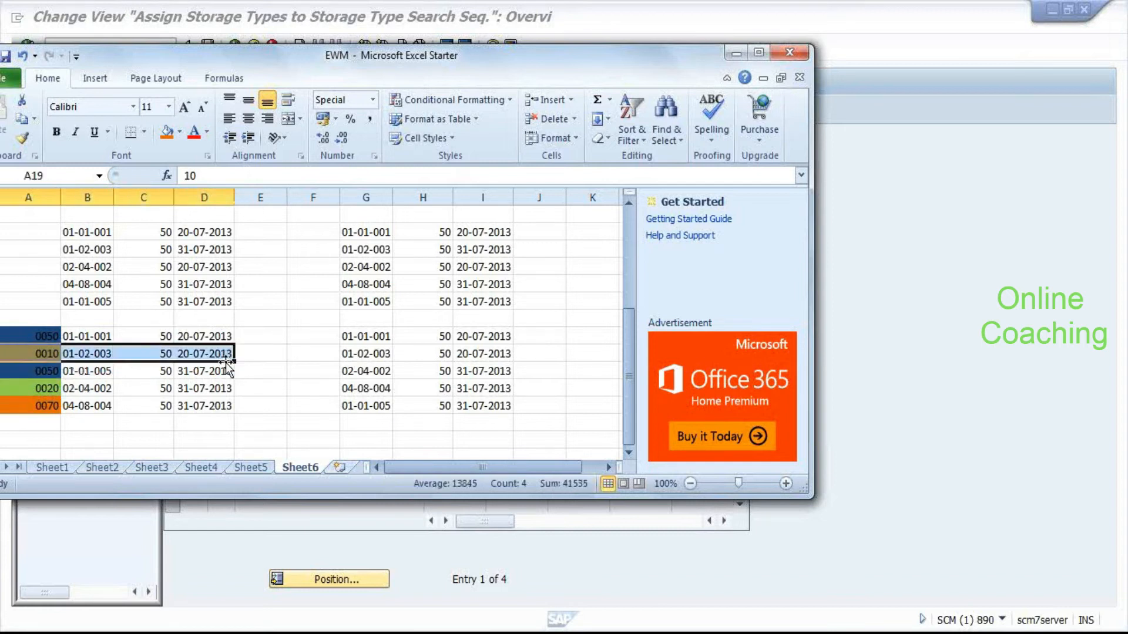
key("alt+Tab")
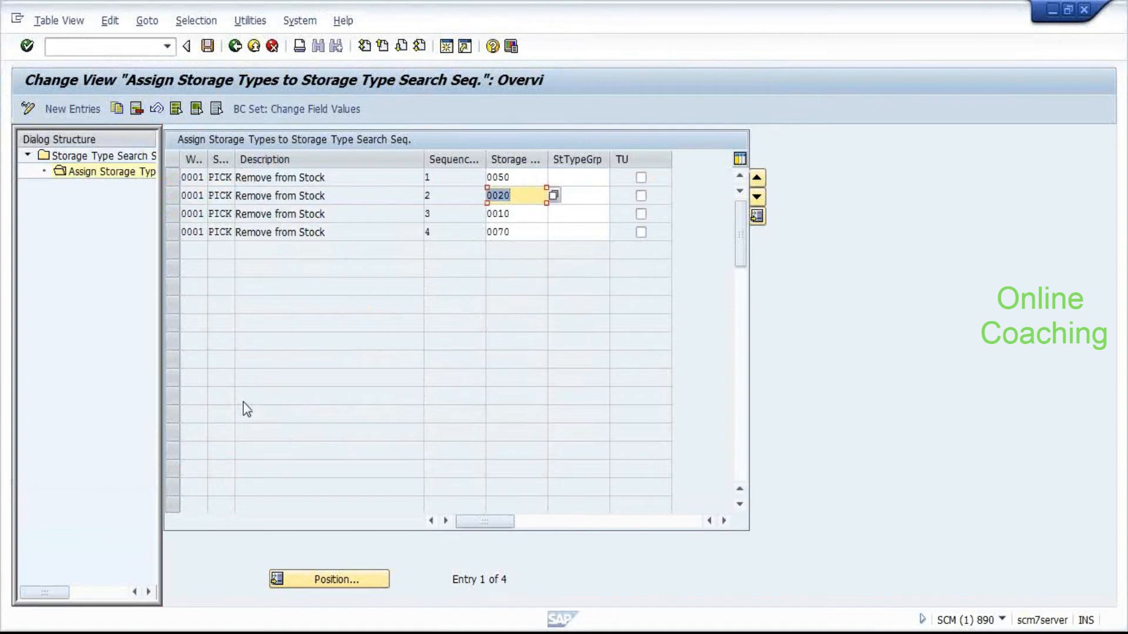
key("alt+Tab")
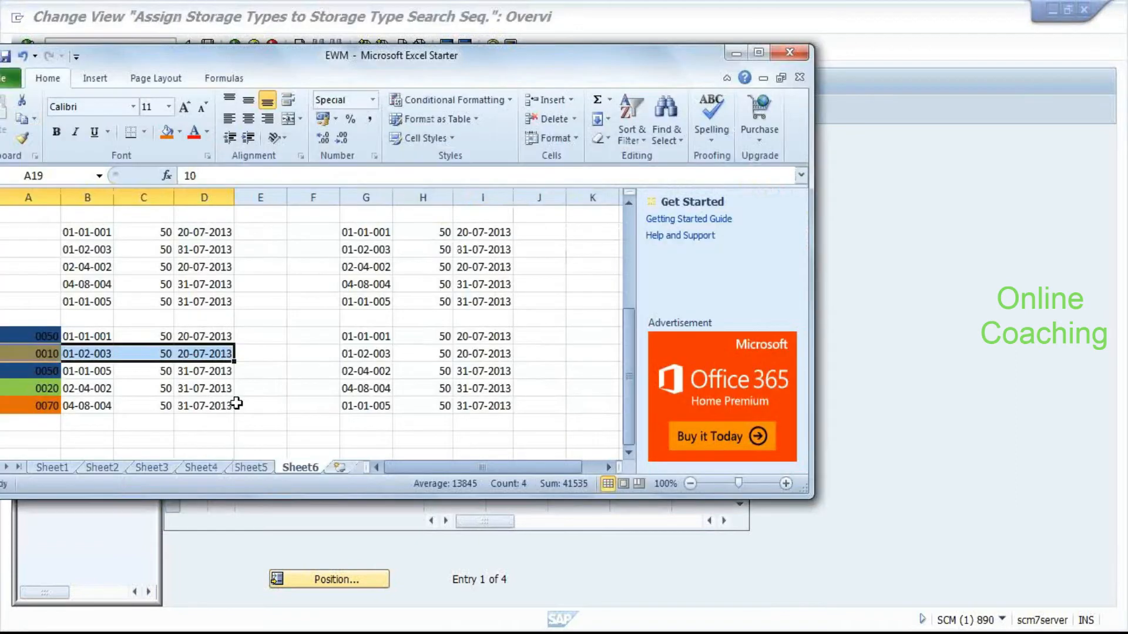
In SAP, view the storage types assigned to warehouse 0001's SFIF sequence, and return to the implementation guide.
key("alt+Tab")
key("F3")
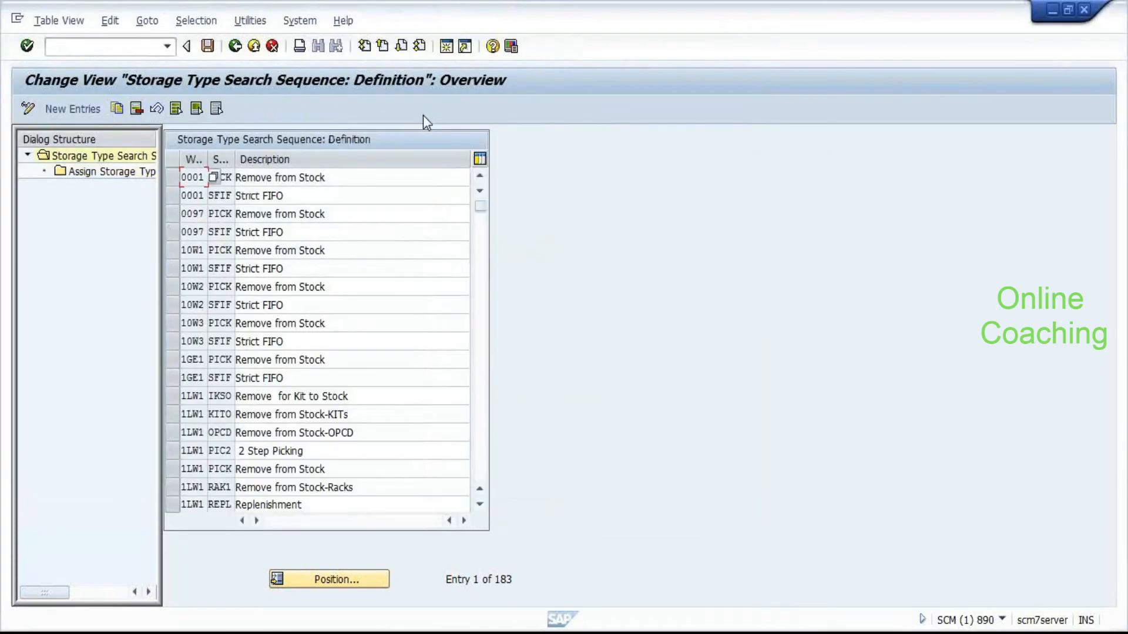
left_click(172, 195)
double_click(97, 172)
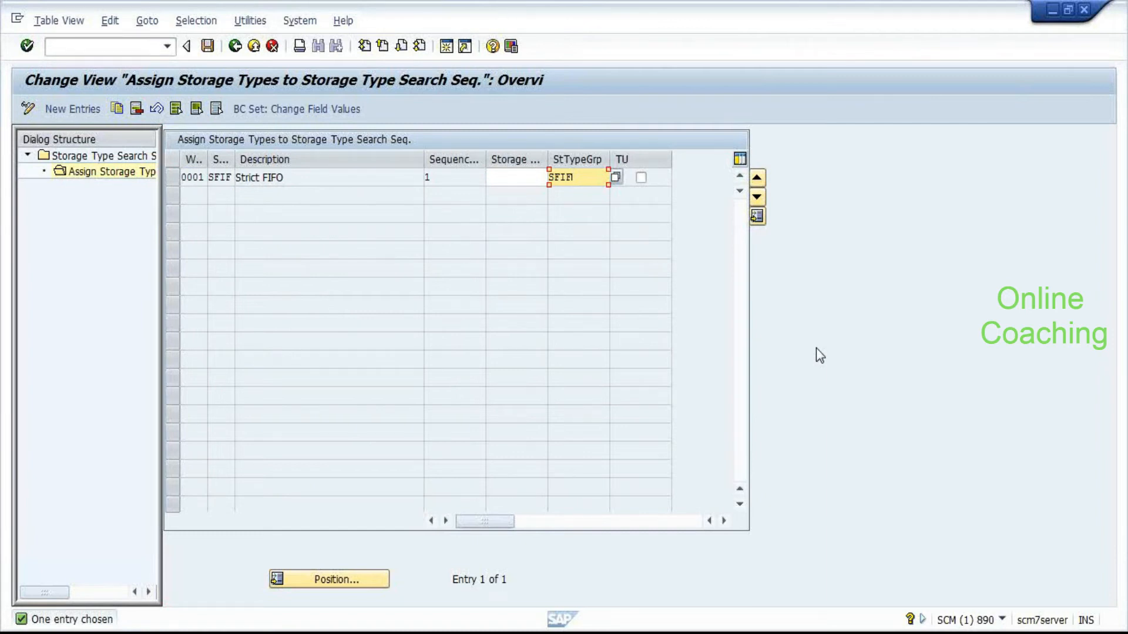
key("F3")
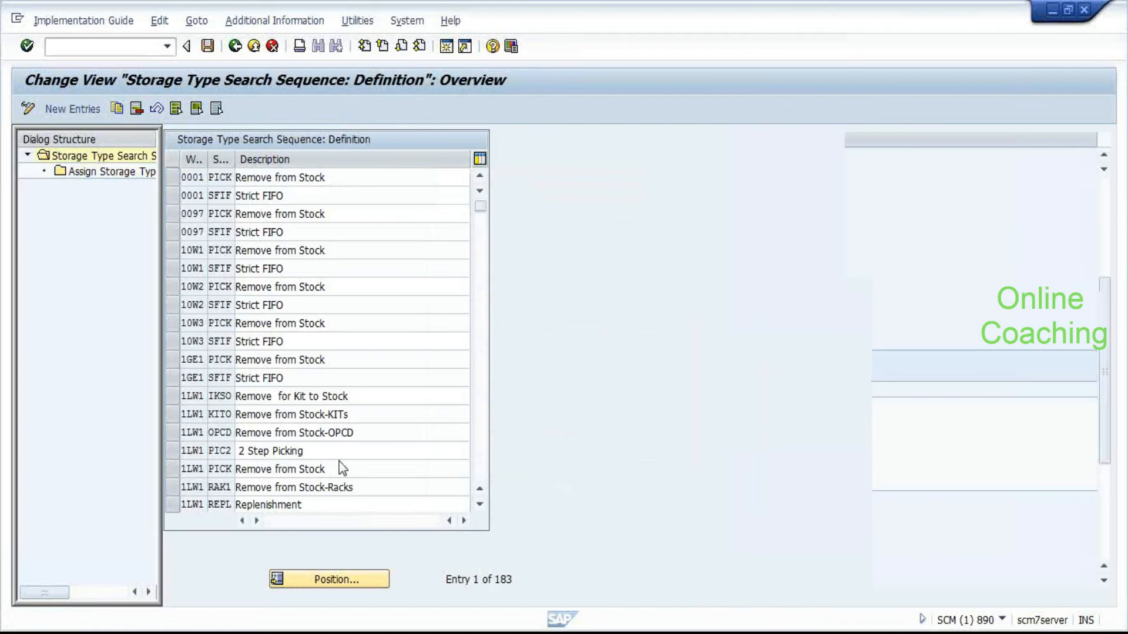
key("F3")
left_click(287, 319)
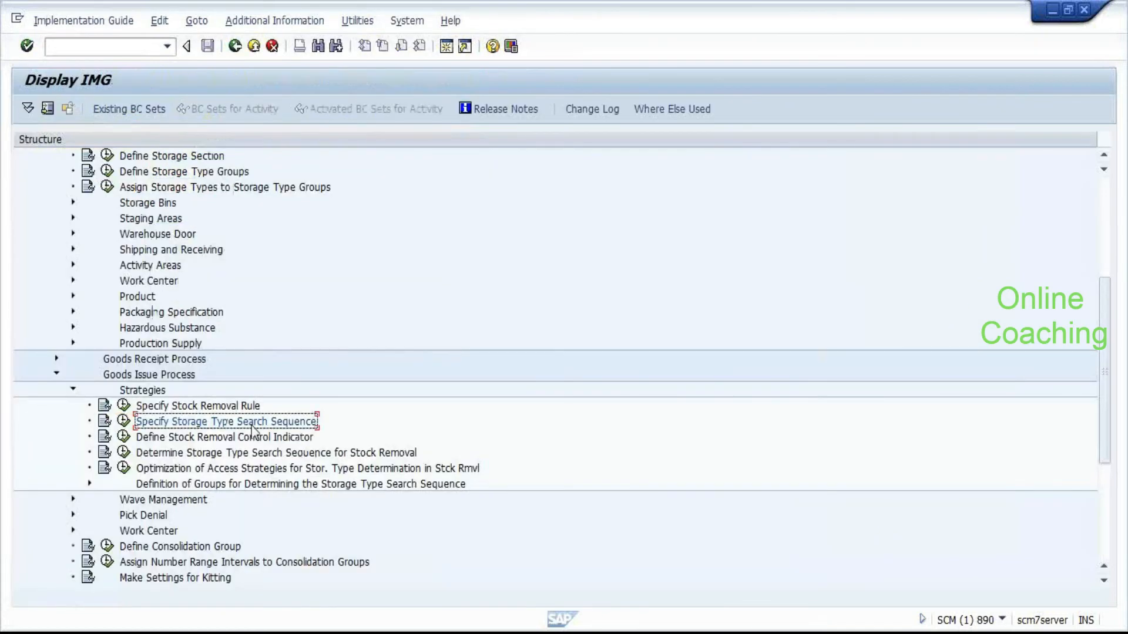
Open the storage type group definitions from the Extended Warehouse Management master data in the implementation guide.
scroll(252, 425, "up", 5)
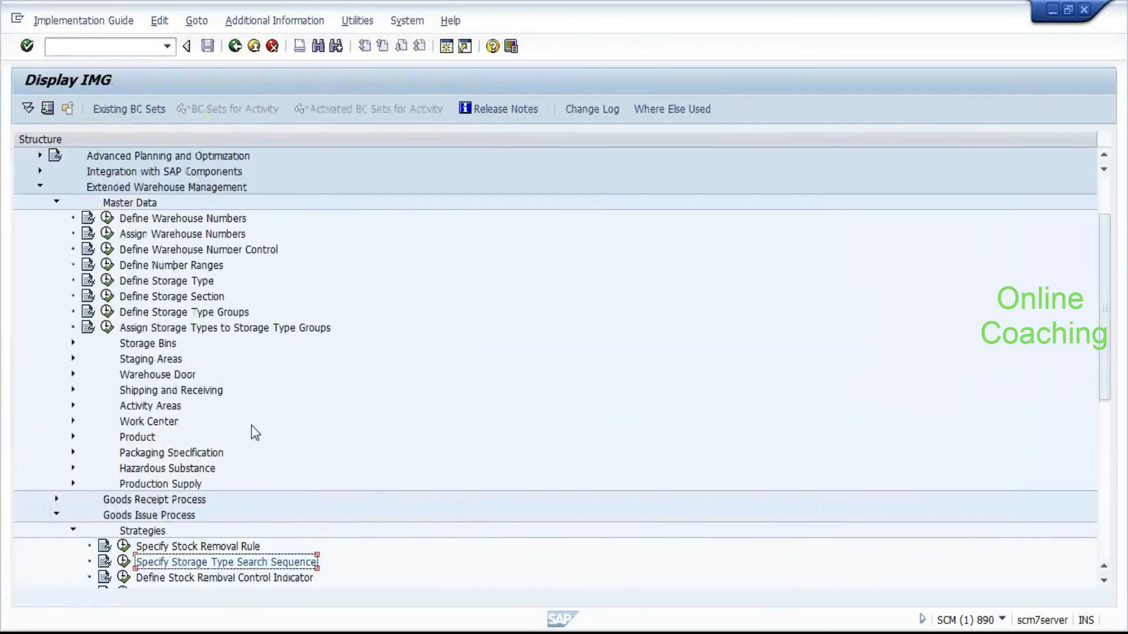
left_click(146, 421)
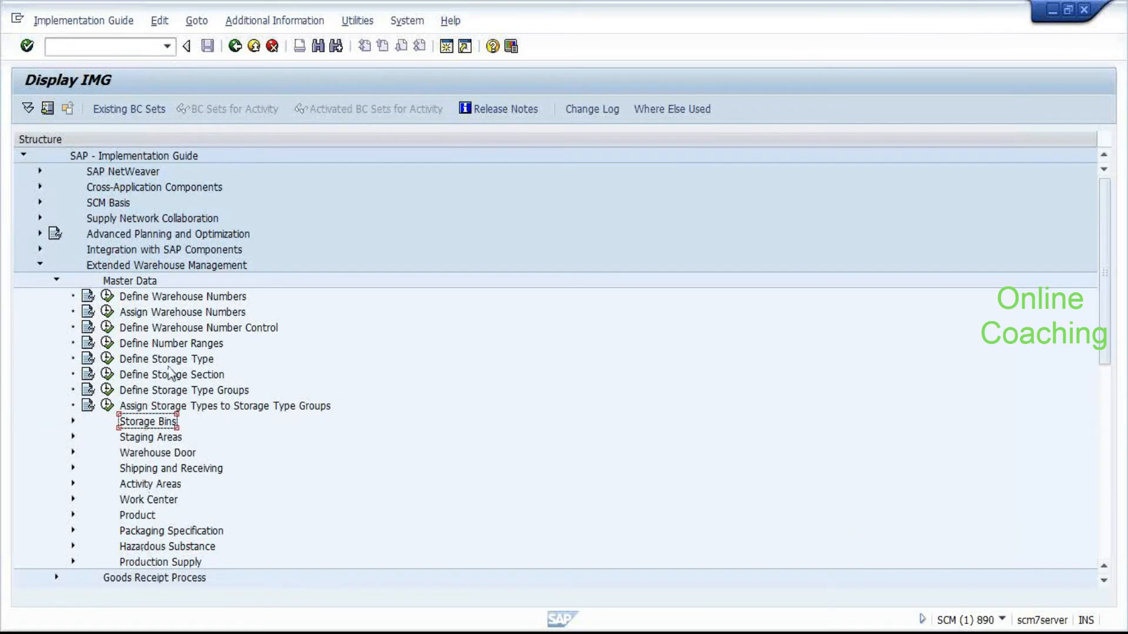
left_click(187, 376)
left_click(159, 392)
left_click(107, 392)
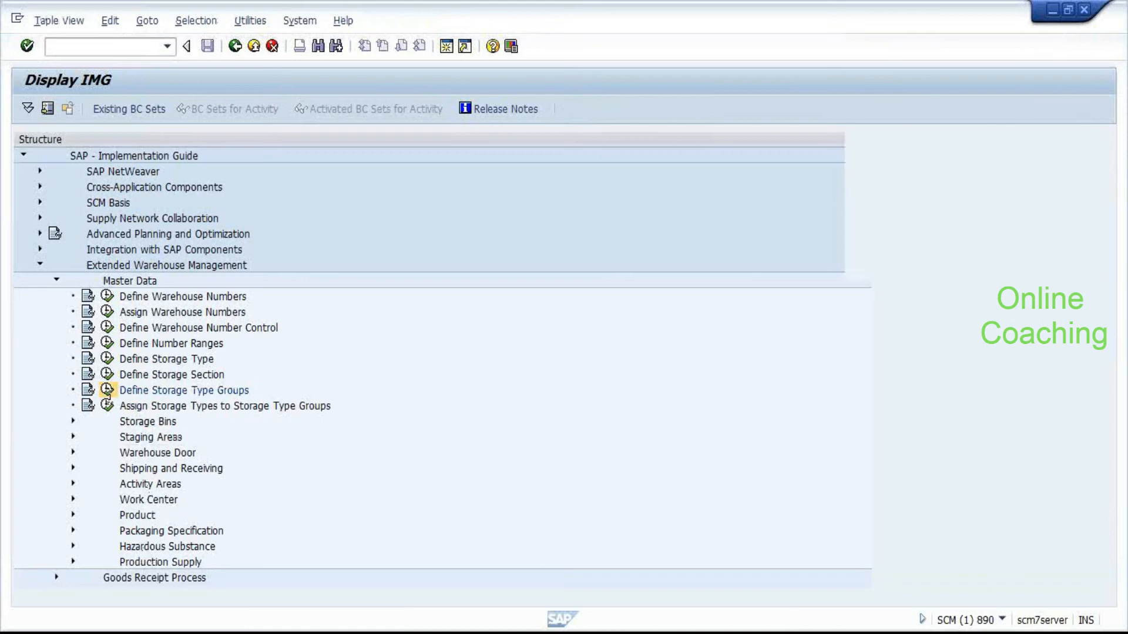
scroll(266, 264, "down", 1)
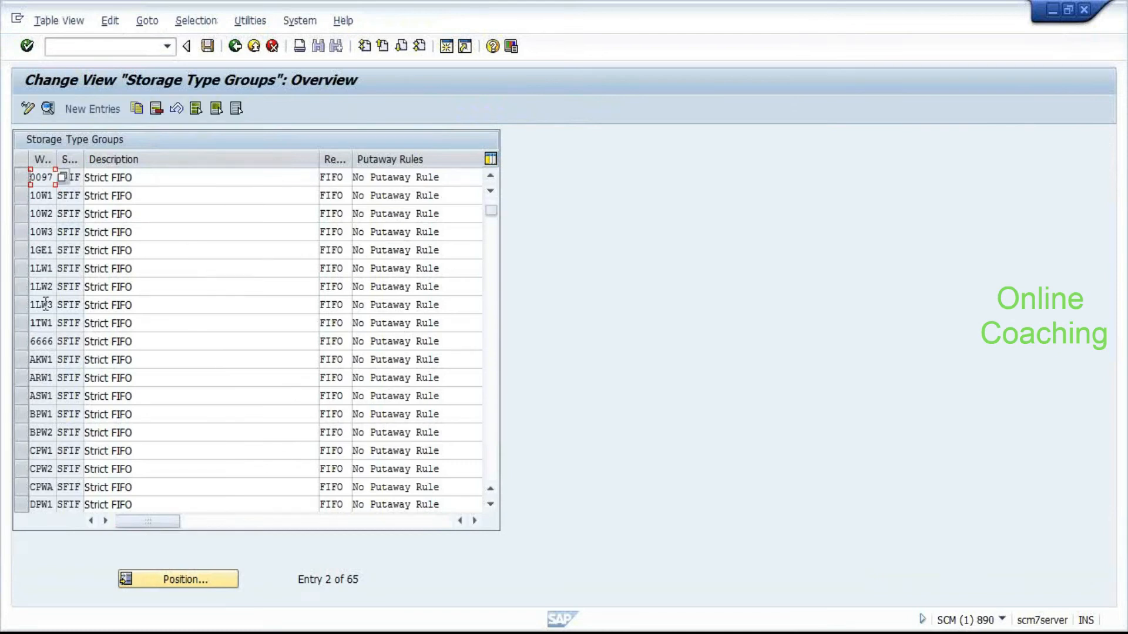
scroll(44, 308, "up", 1)
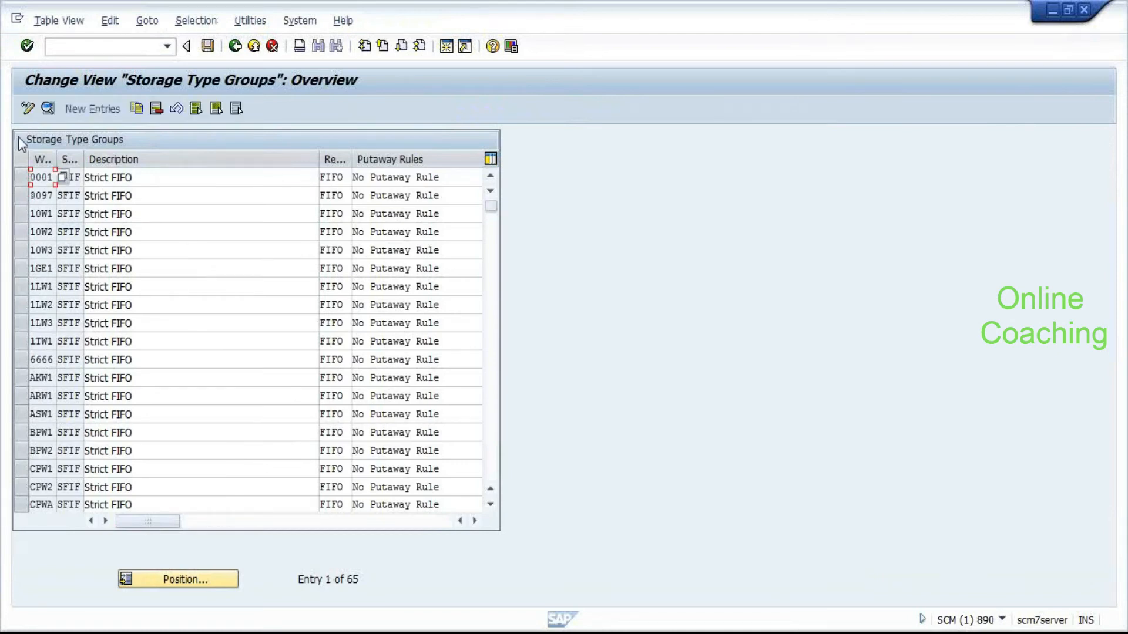
Review the stock removal rule in the details of warehouse 0001's SFIF storage type group, and return to the implementation guide.
double_click(41, 177)
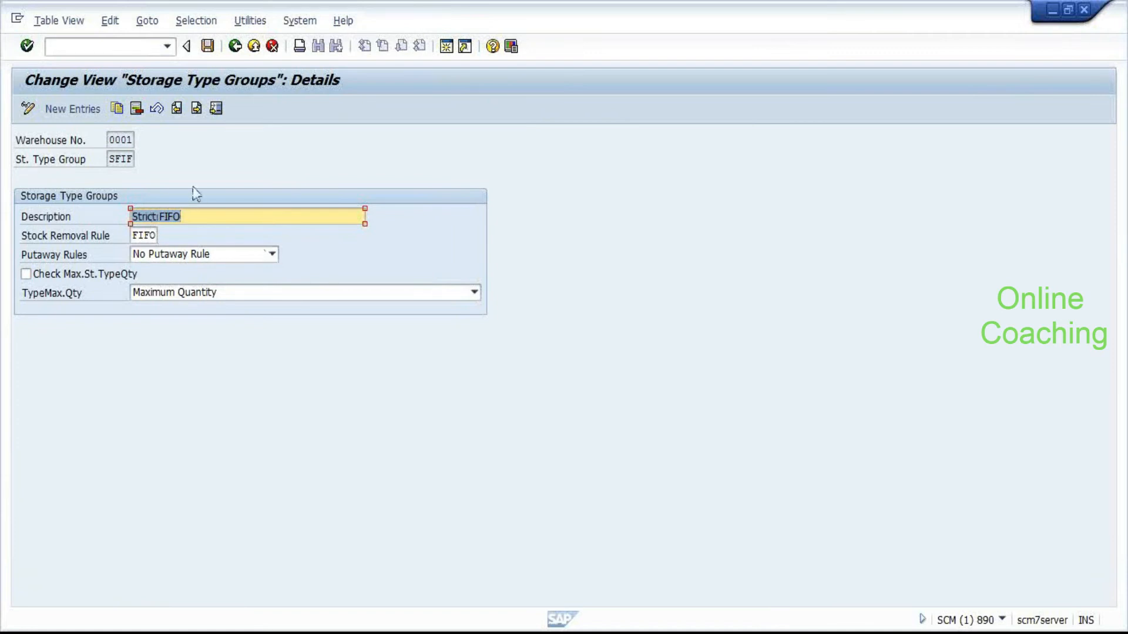
left_click(123, 161)
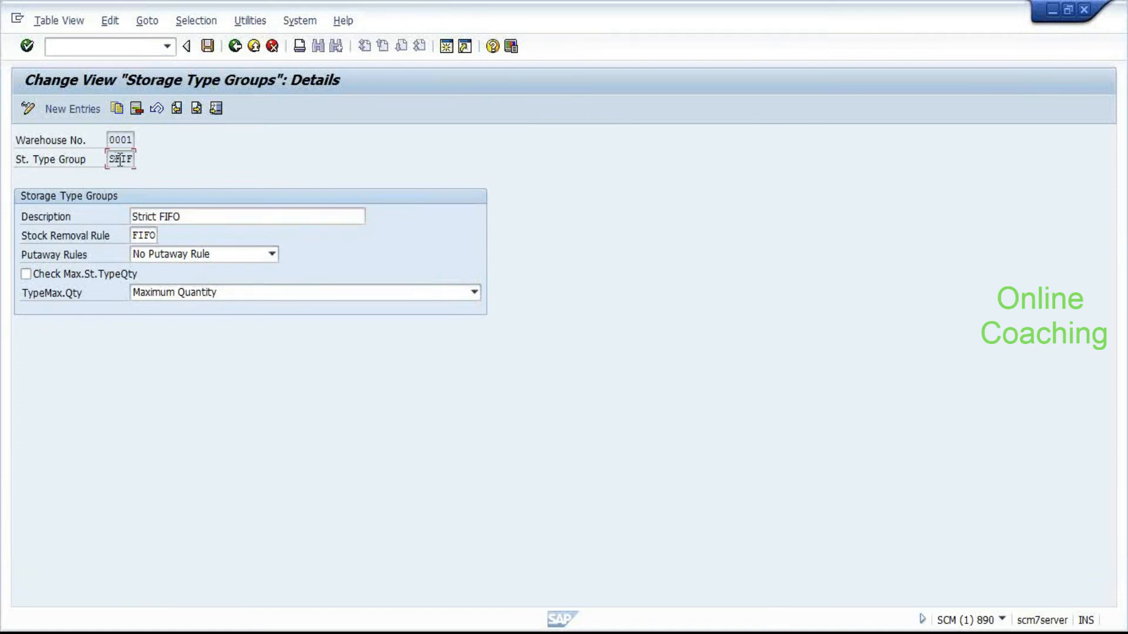
double_click(148, 240)
key("F3")
key("F3")
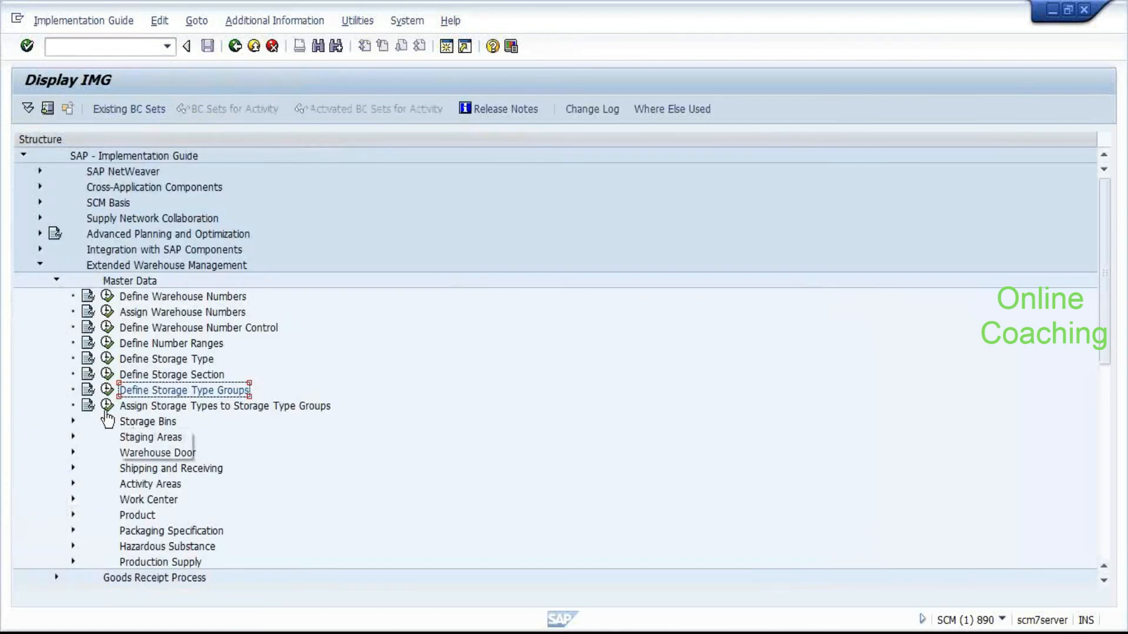
View the storage types assigned to warehouse 0001's SFIF storage type group, and return to the implementation guide.
left_click(106, 405)
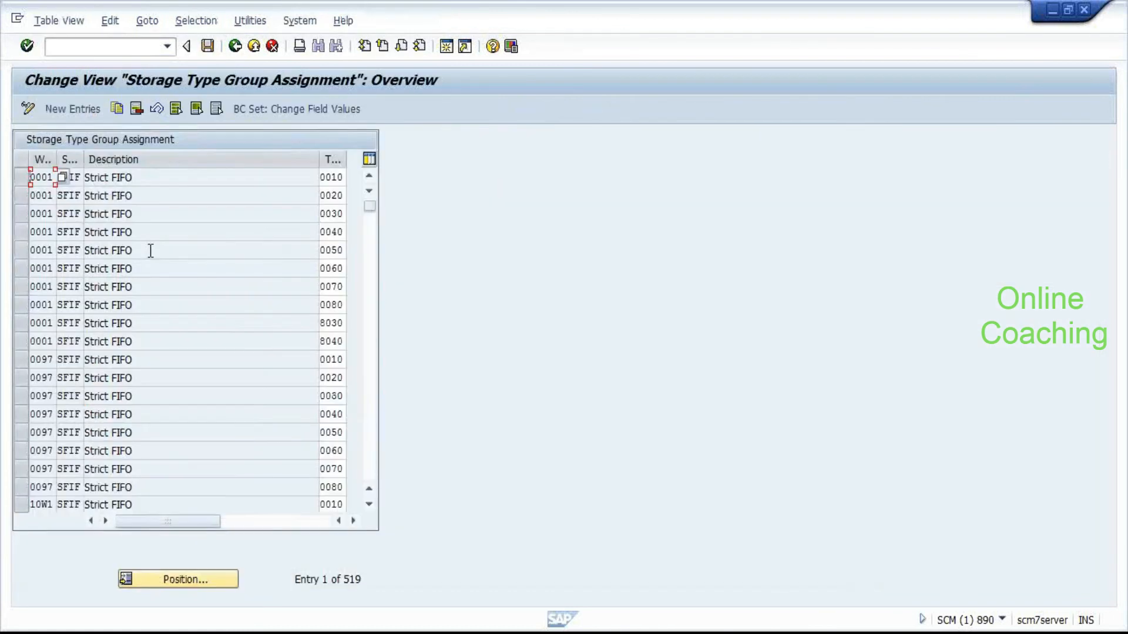
left_click(160, 179)
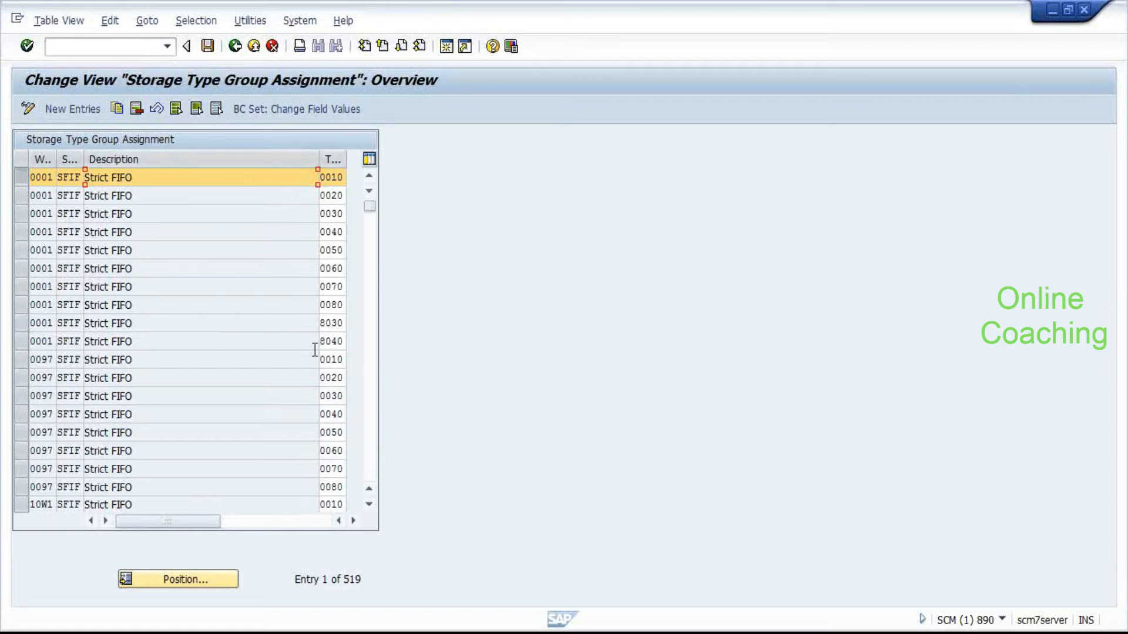
key("F3")
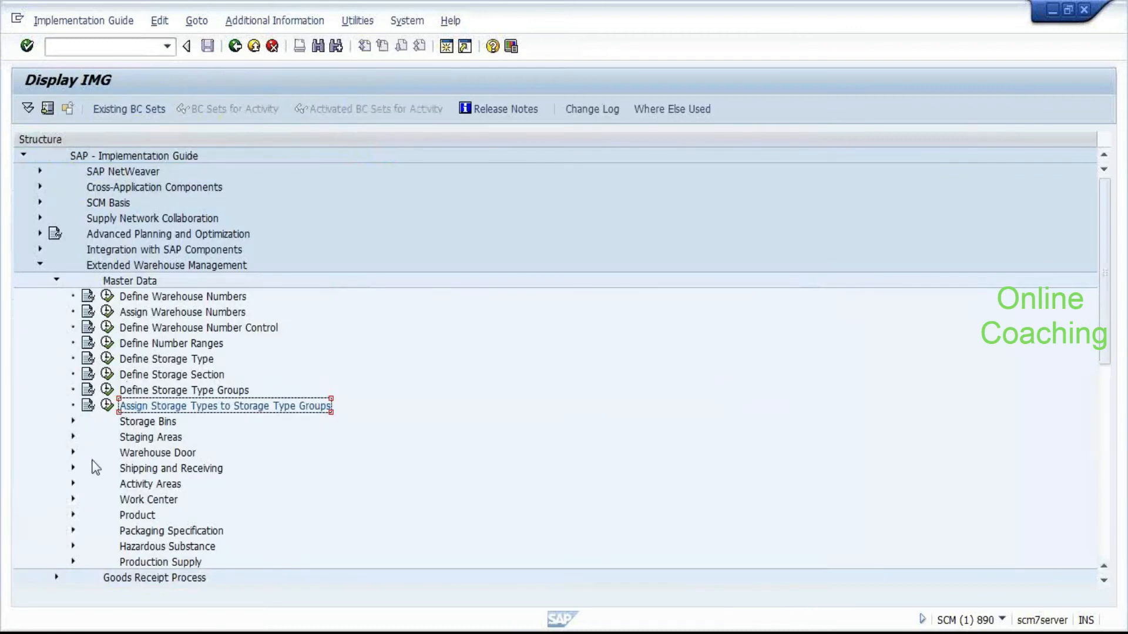
Open the storage type assignment of warehouse 0001's SFIF search sequence, and widen the Storage Type column.
scroll(189, 413, "down", 2)
scroll(189, 413, "down", 8)
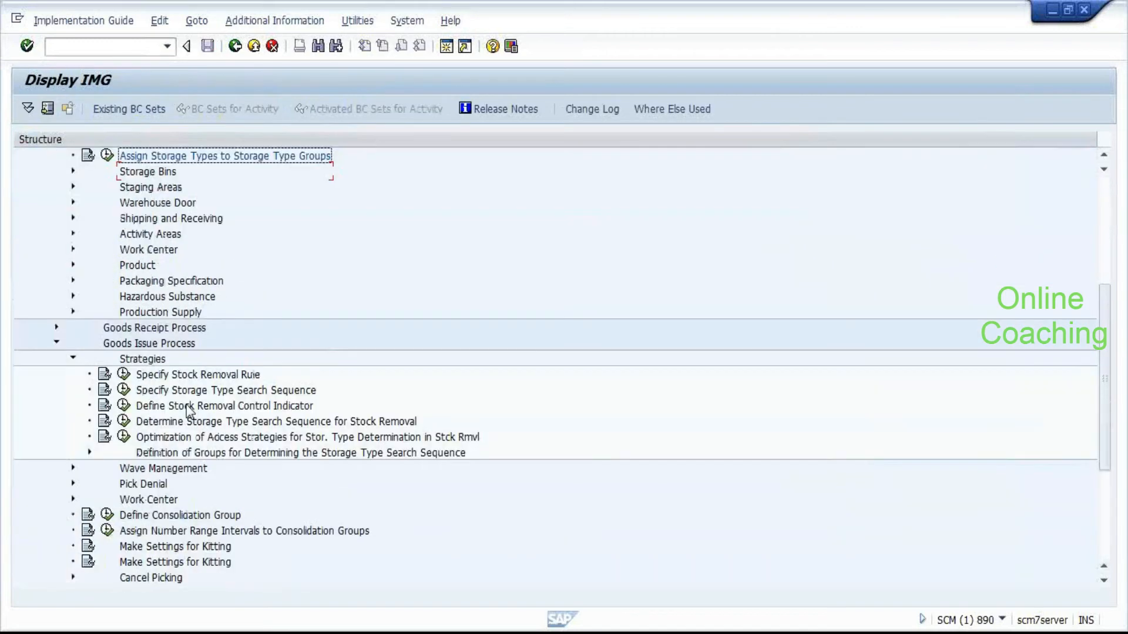
left_click(124, 218)
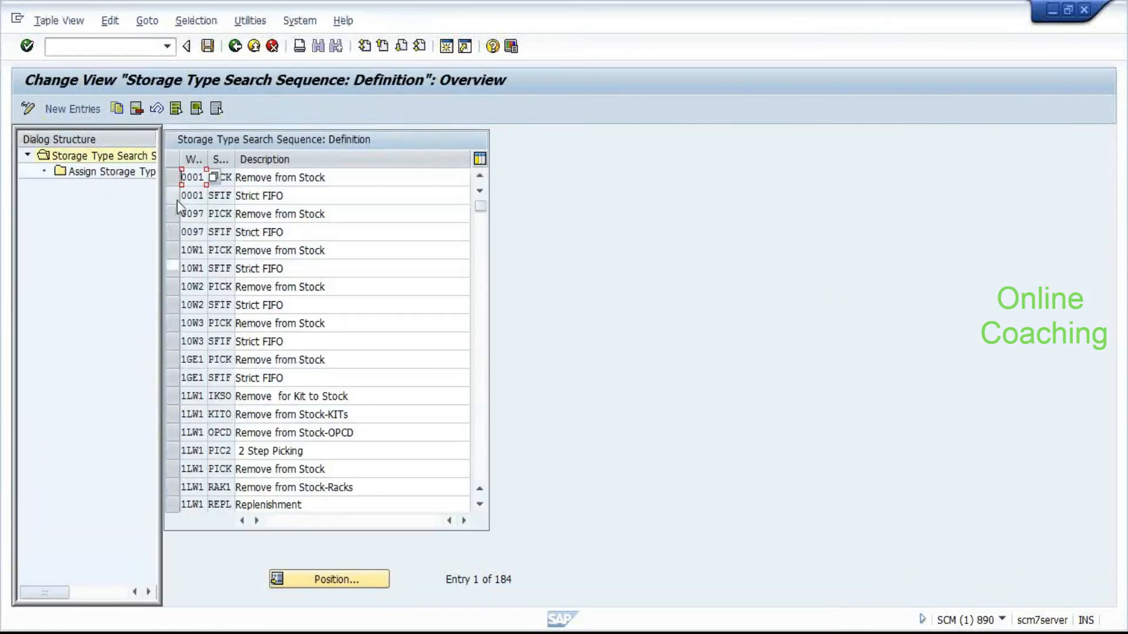
double_click(101, 175)
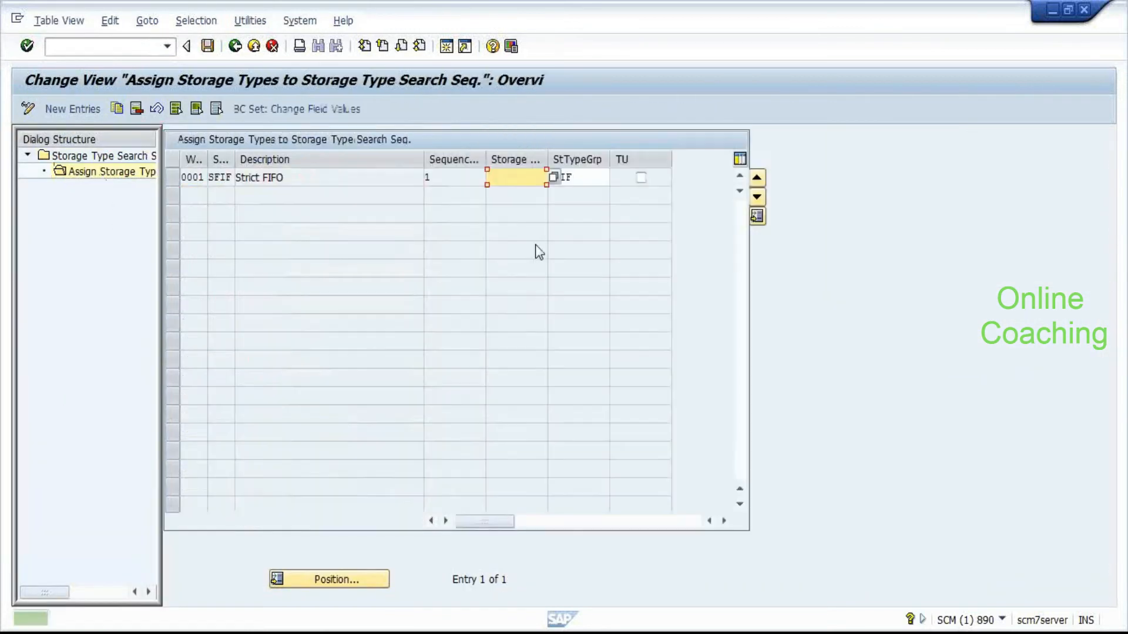
left_click_drag(560, 160, 595, 161)
Switch to the EWM workbook in Excel, examine the stock rows in G18:I22, and return to SAP.
key("alt+Tab")
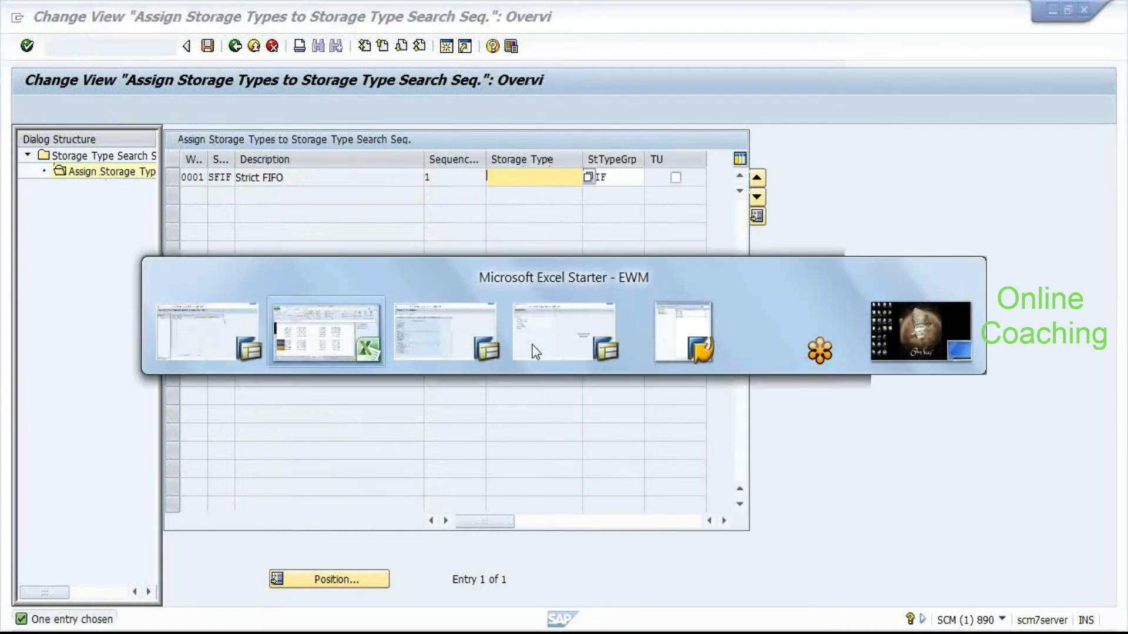
left_click(443, 404)
left_click(367, 335)
left_click_drag(368, 335, 487, 401)
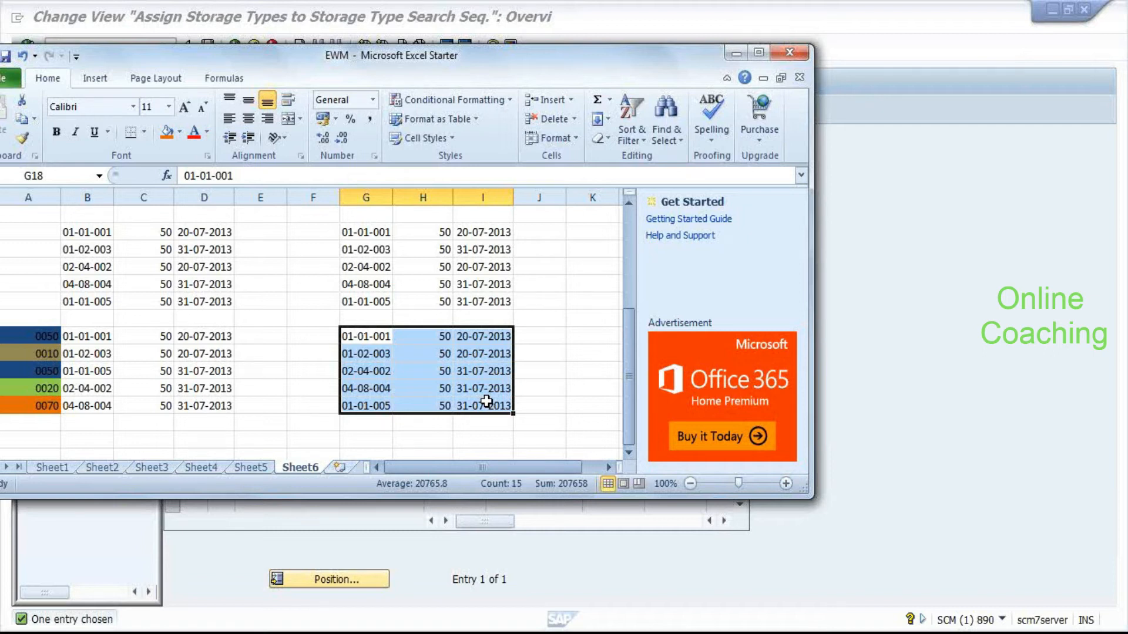
key("alt+Tab")
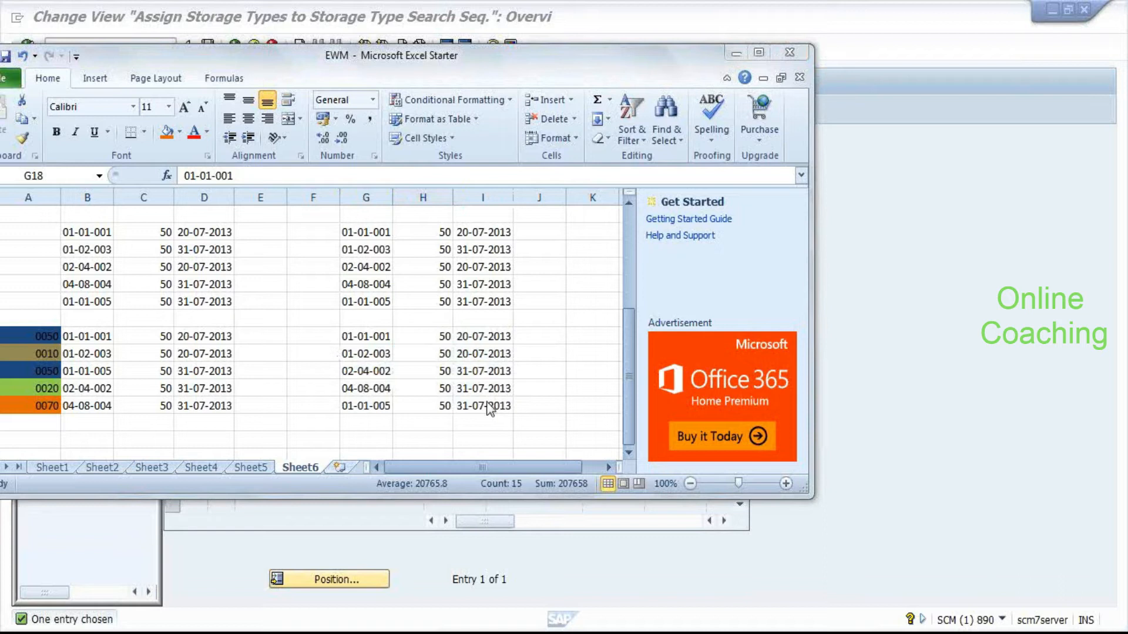
key("alt+Tab")
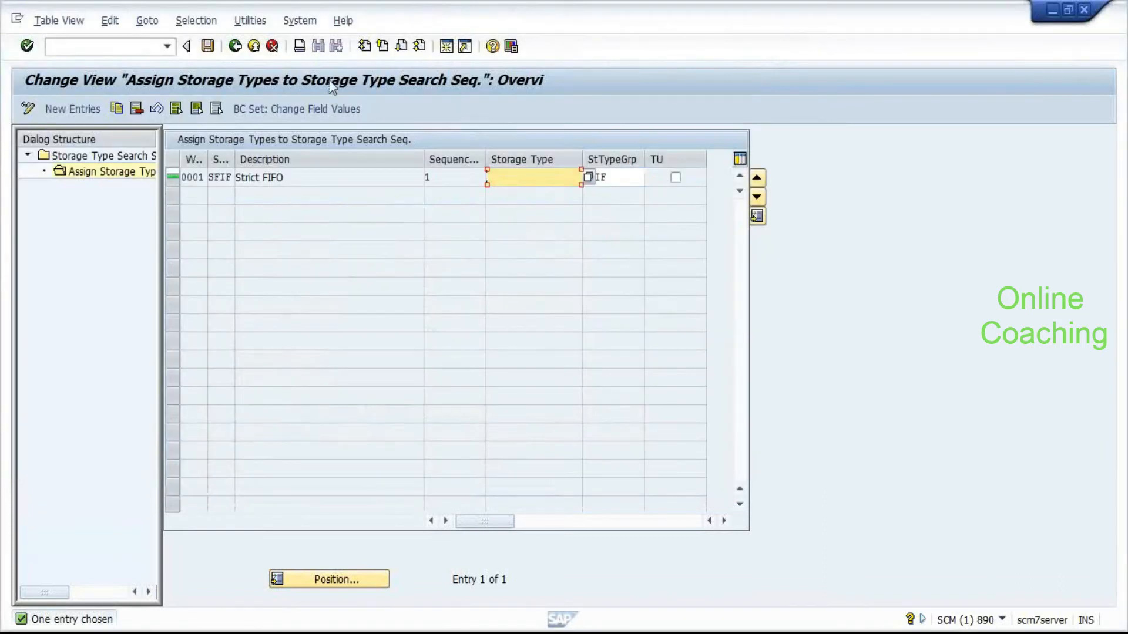
Return to the search sequence definitions, widen the sequence code column, and check the Strict FIFO entry of warehouse 0001.
left_click(235, 46)
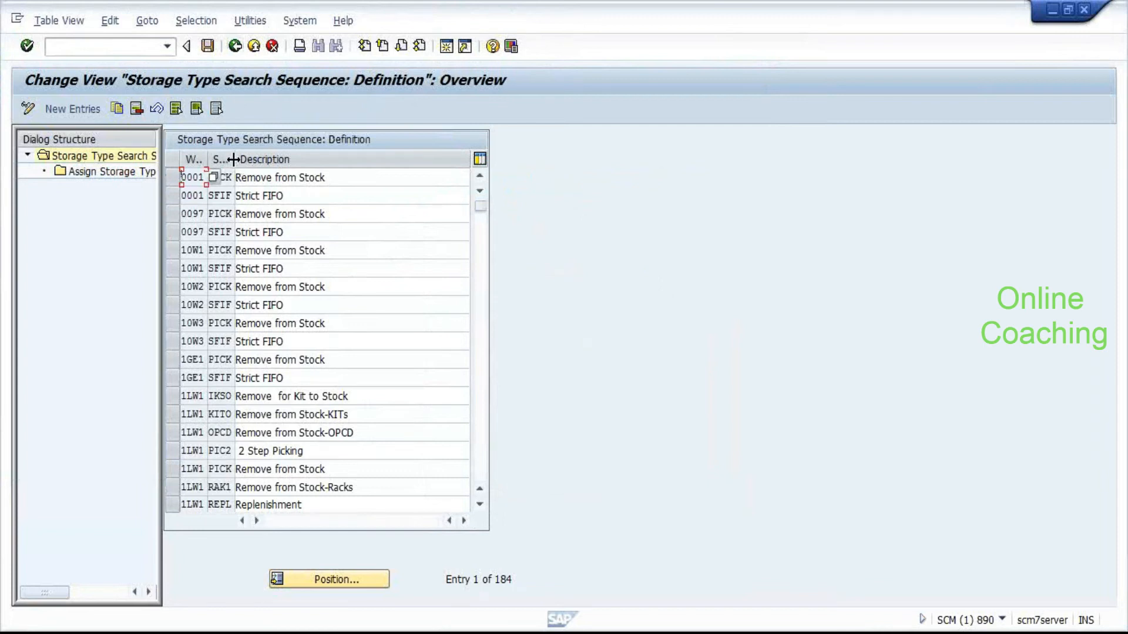
left_click_drag(235, 159, 299, 158)
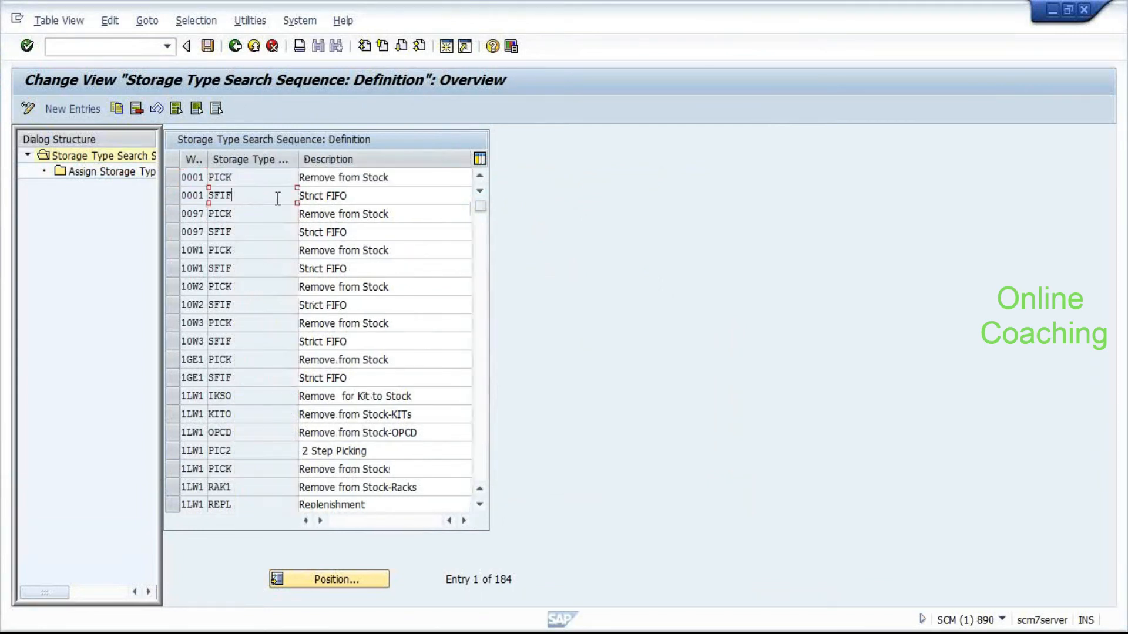
left_click(348, 195)
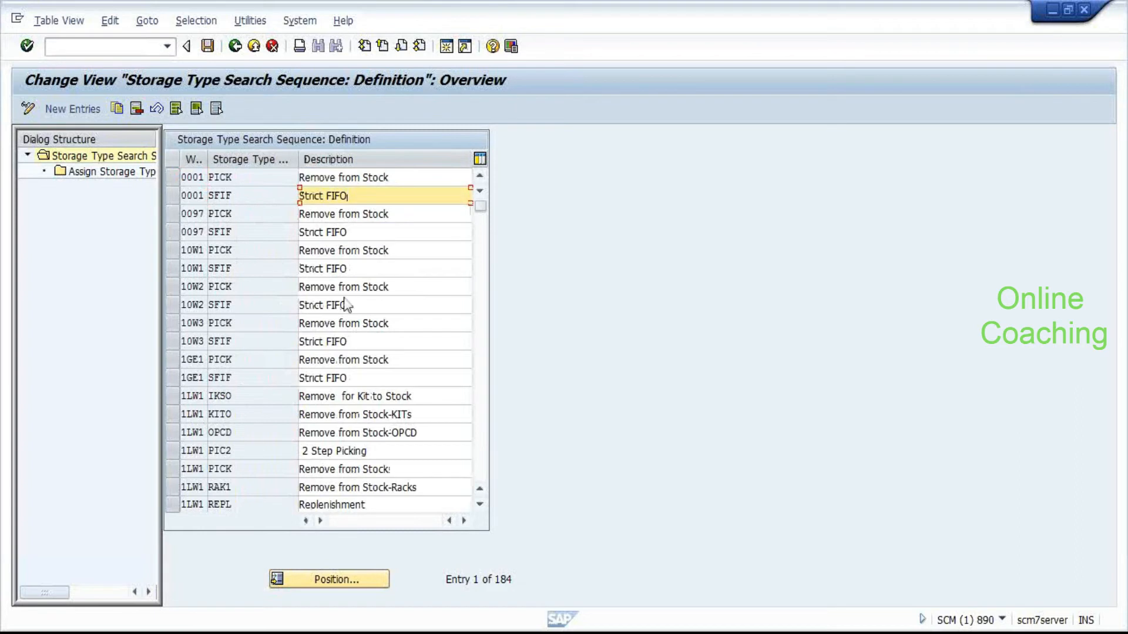
Switch to the EWM workbook in Excel and copy the blue storage type 0050 cell from A18 to F18.
key("alt+Tab")
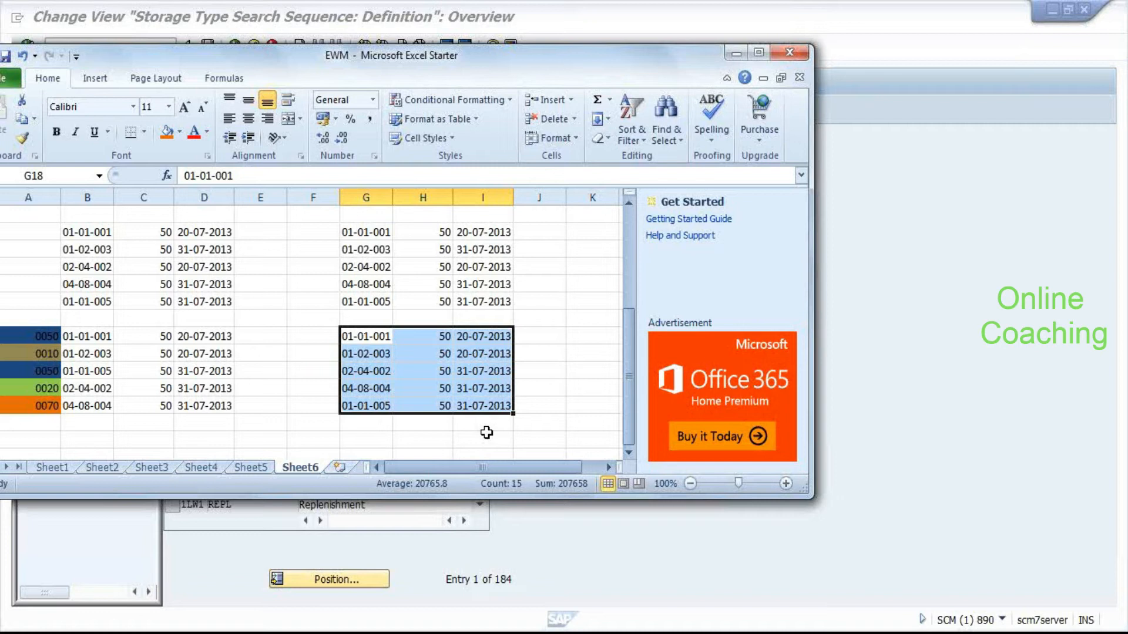
left_click(374, 338)
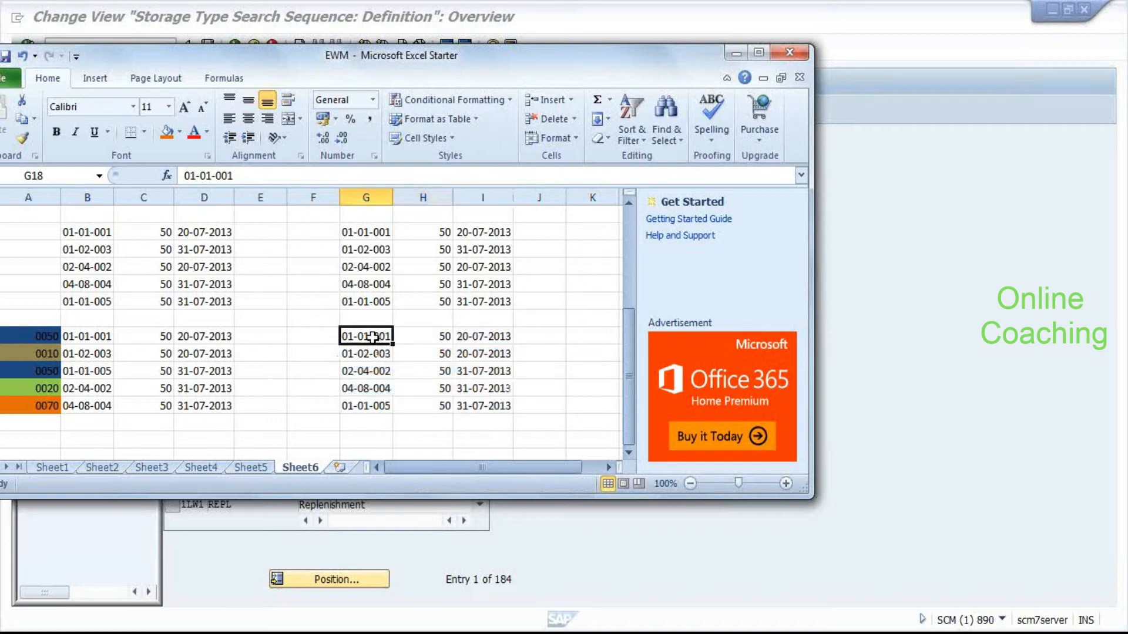
left_click(313, 336)
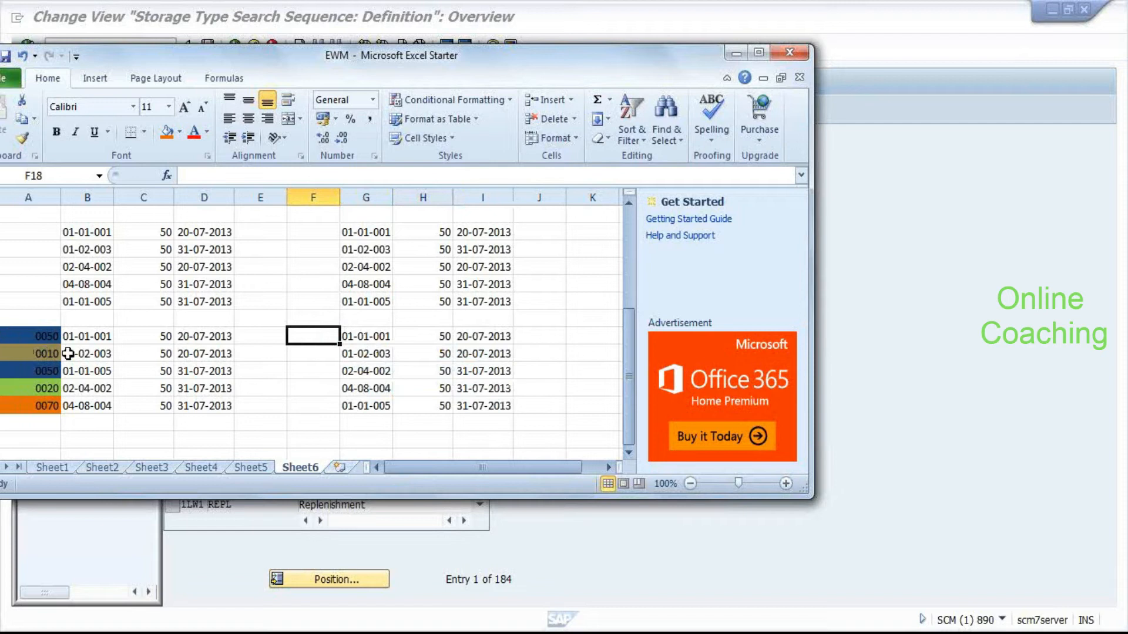
left_click(42, 339)
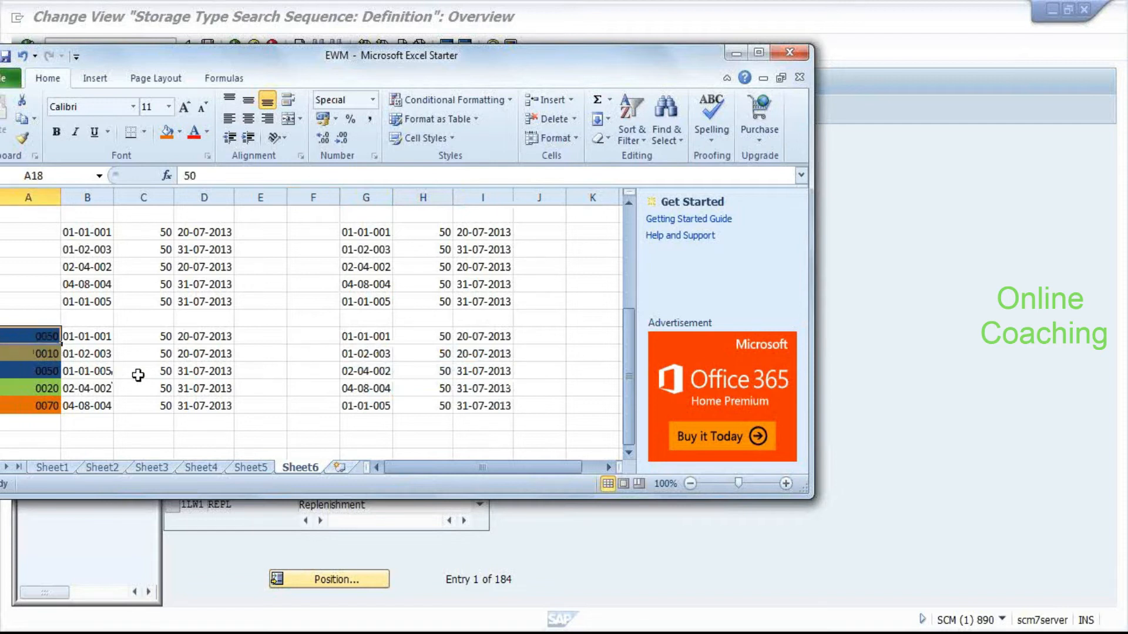
key("ctrl+c")
left_click(320, 336)
key("ctrl+c")
left_click(7, 319)
left_click(18, 336)
key("ctrl+c")
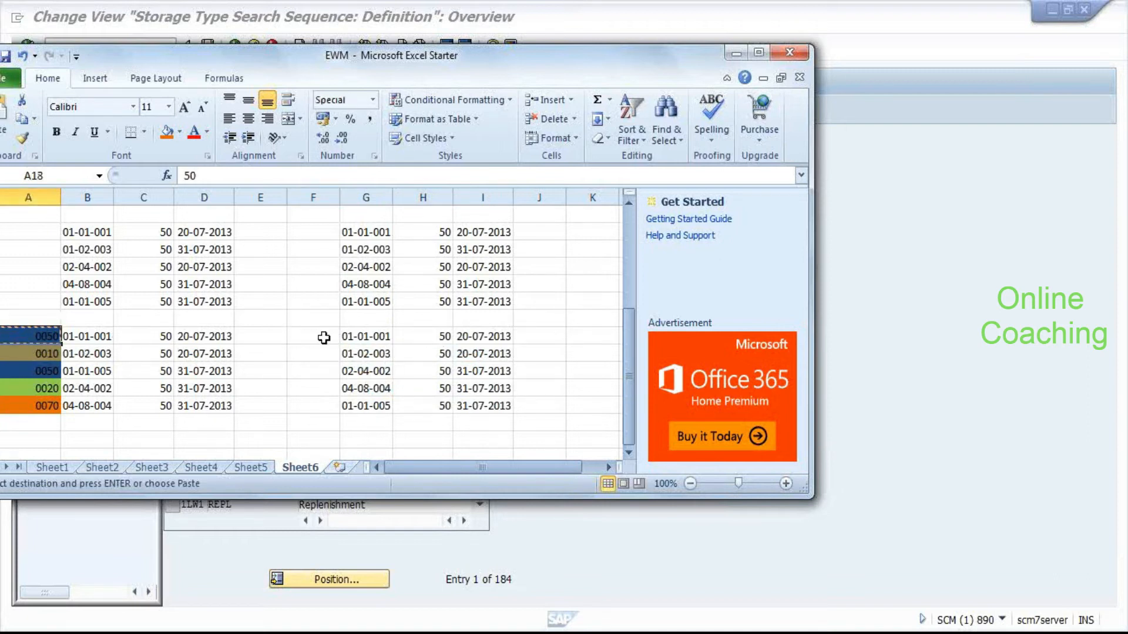
left_click(322, 336)
key("ctrl+v")
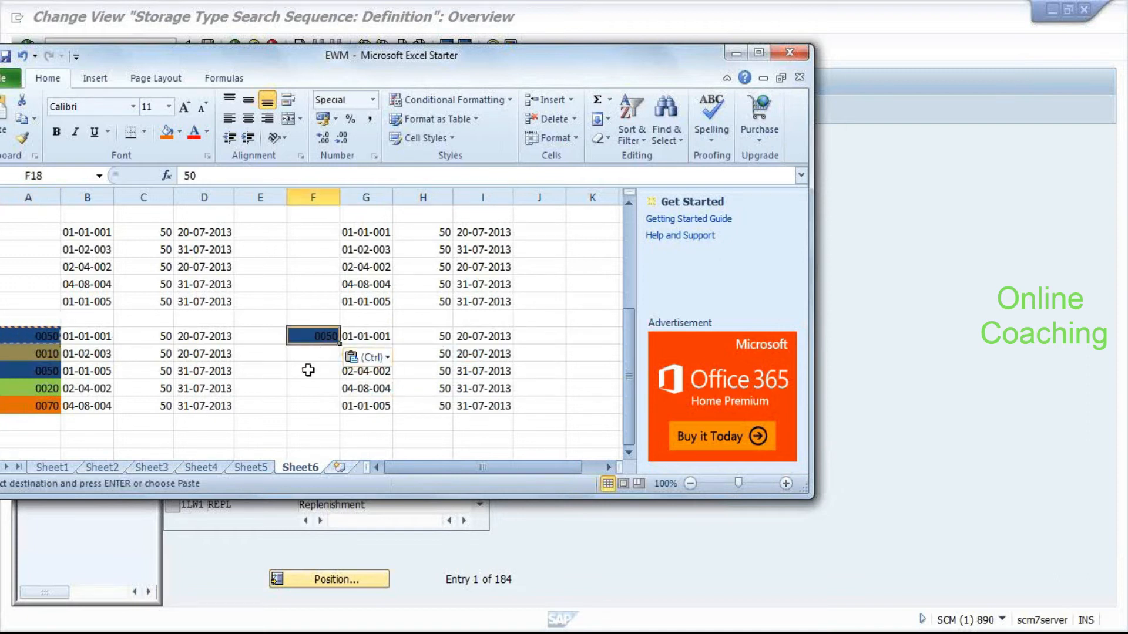
Copy storage type 0050 beside bin 01-01-005 in F22 and storage type 0010 beside bin 01-02-003 in F19.
left_click(311, 371)
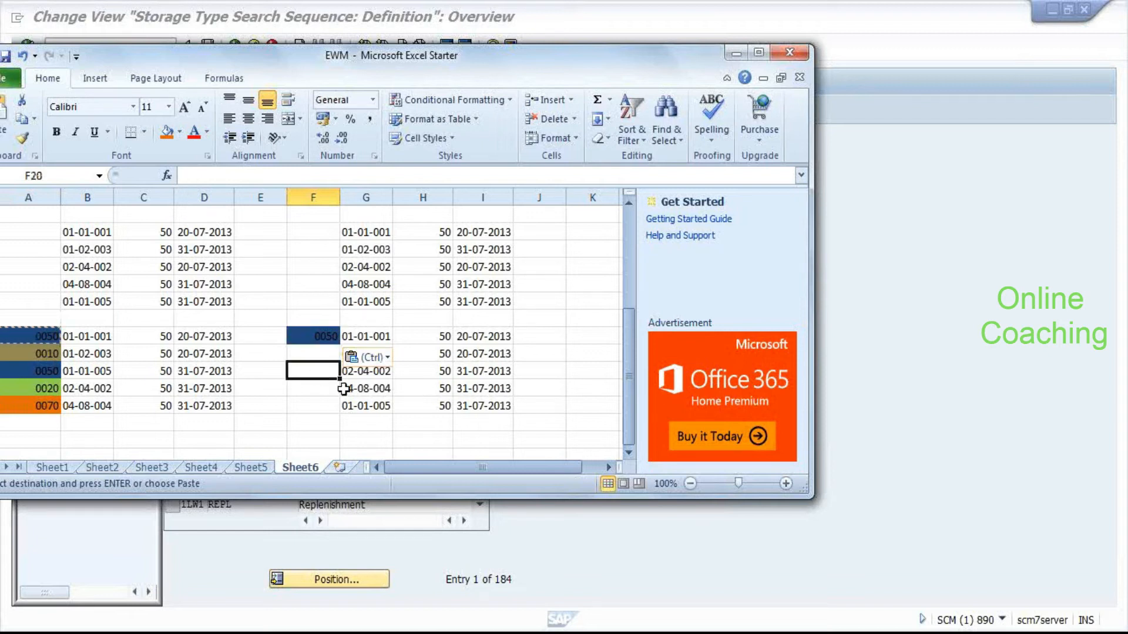
left_click(326, 405)
key("ctrl+v")
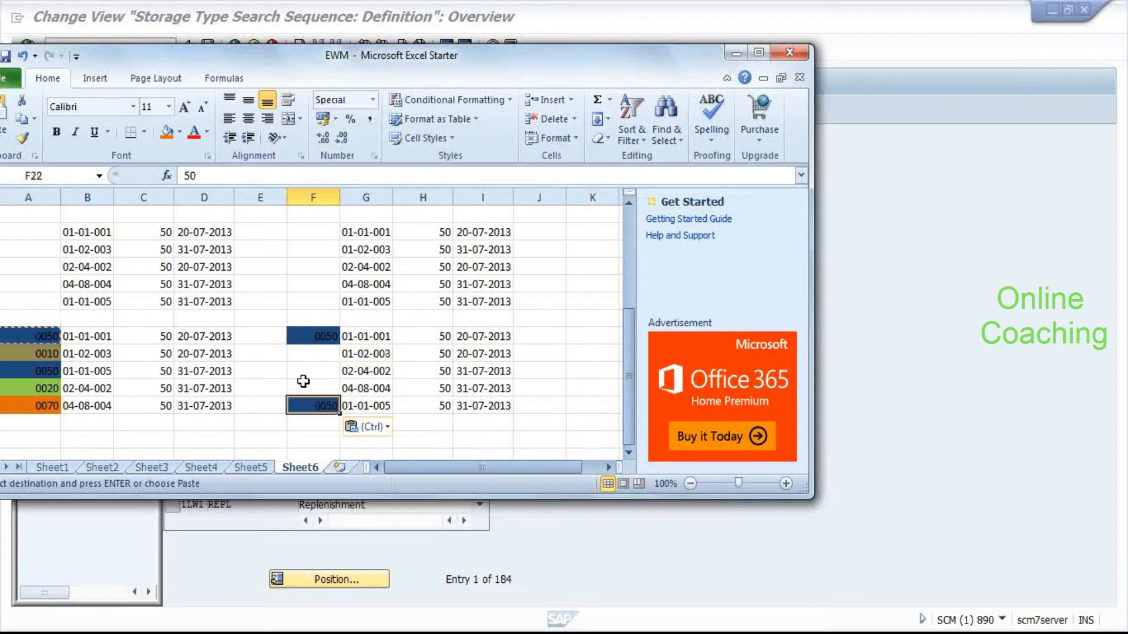
left_click(23, 356)
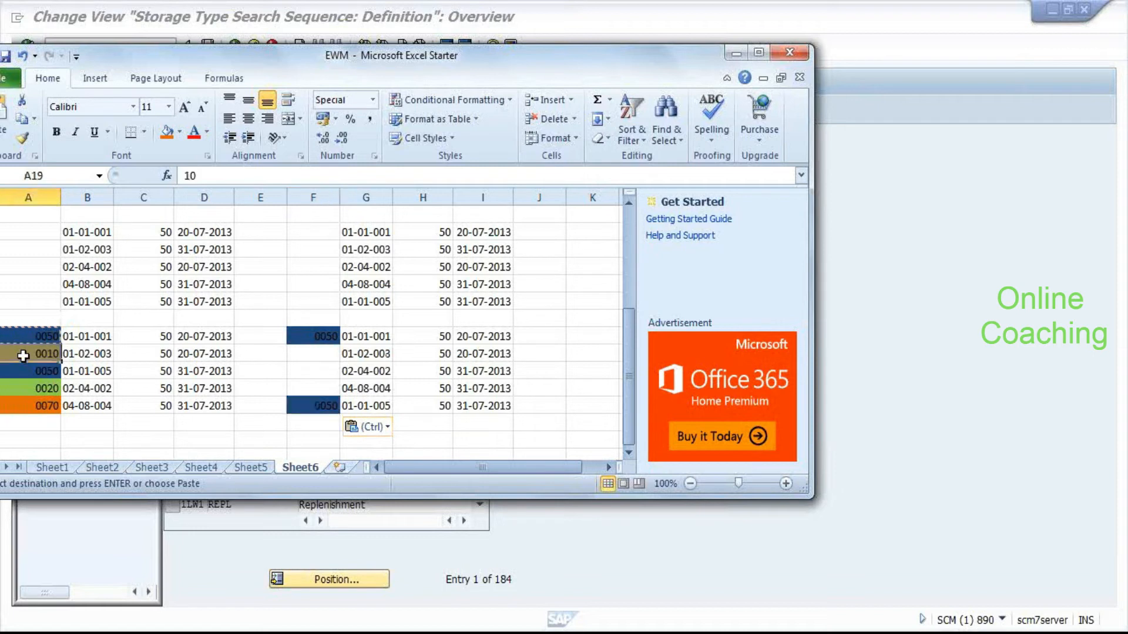
key("ctrl+c")
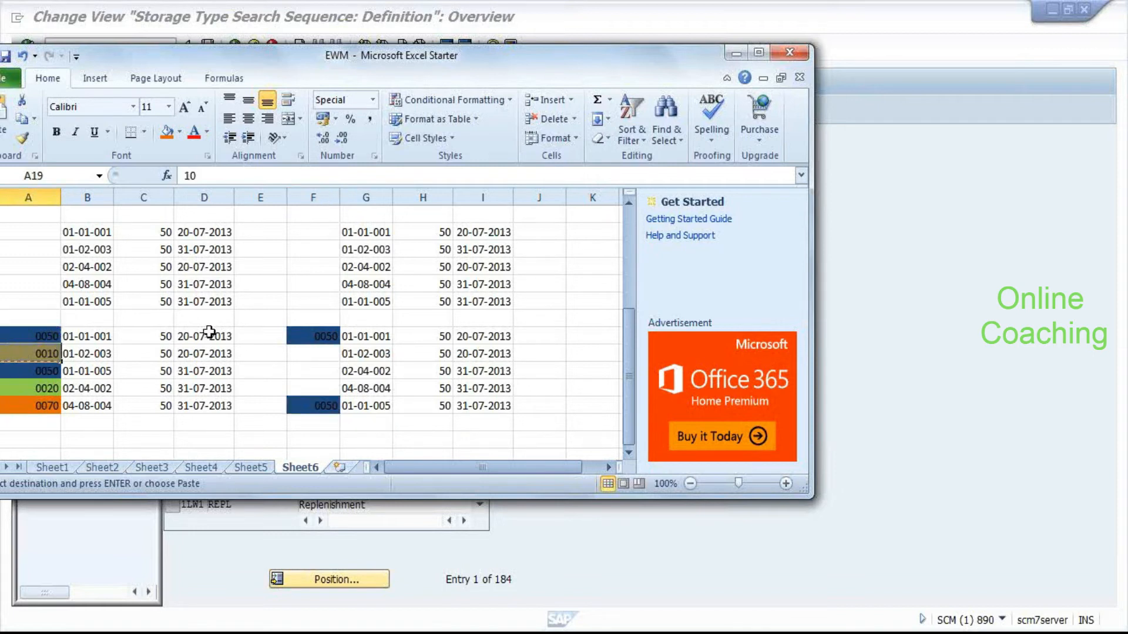
left_click(310, 350)
key("ctrl+v")
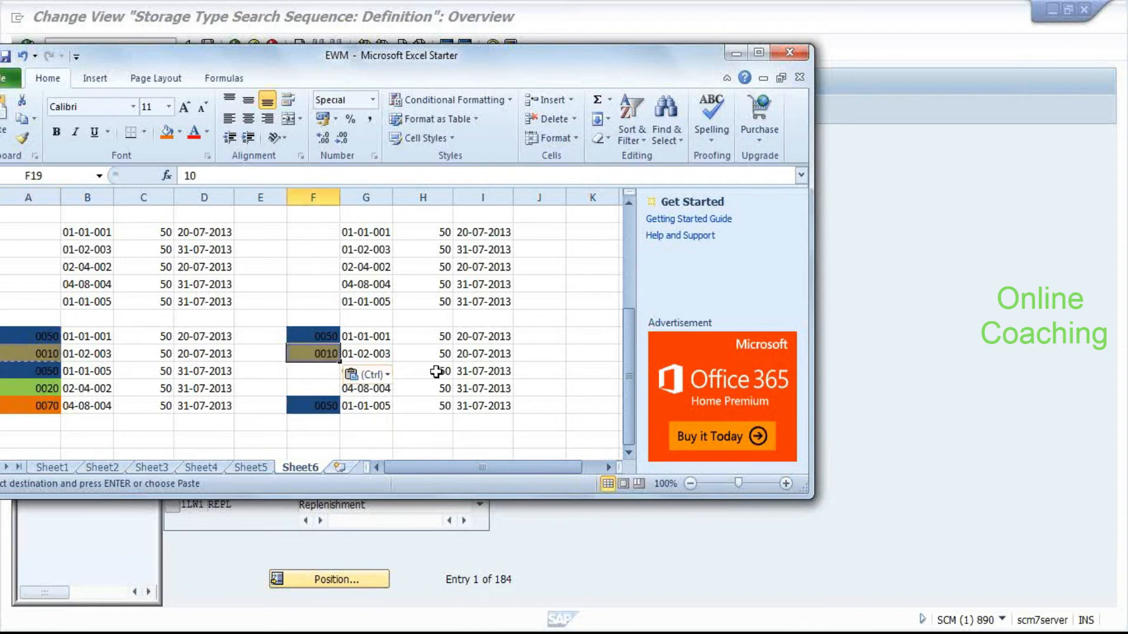
Copy storage type 0020 beside bin 02-04-002 in F20 and storage type 0070 beside bin 04-08-004 in F21.
left_click(38, 382)
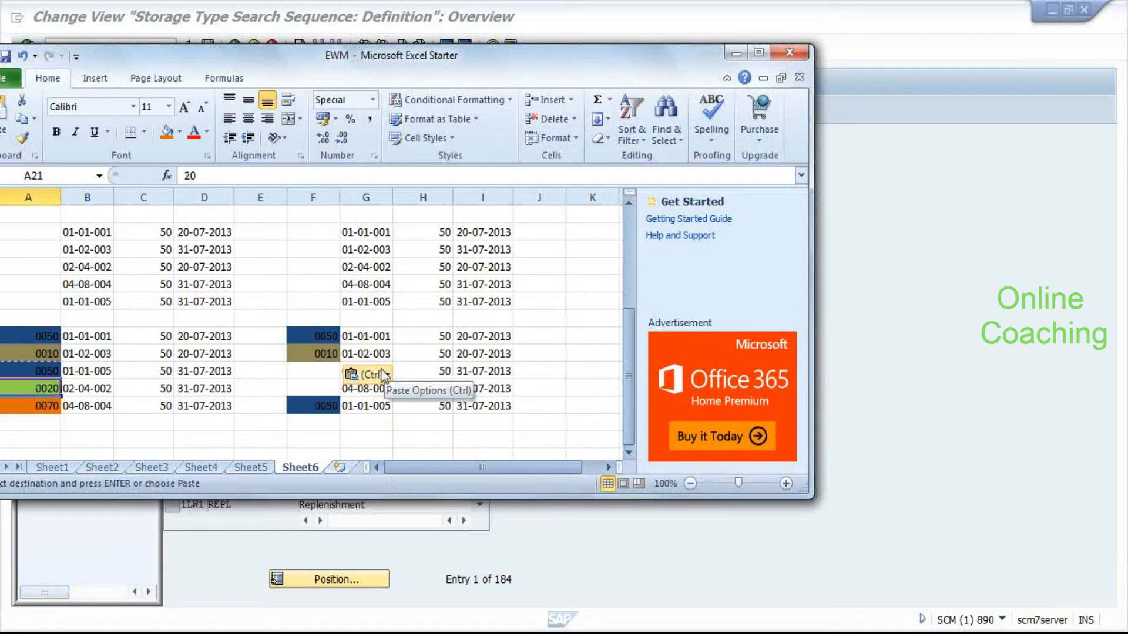
key("ctrl+c")
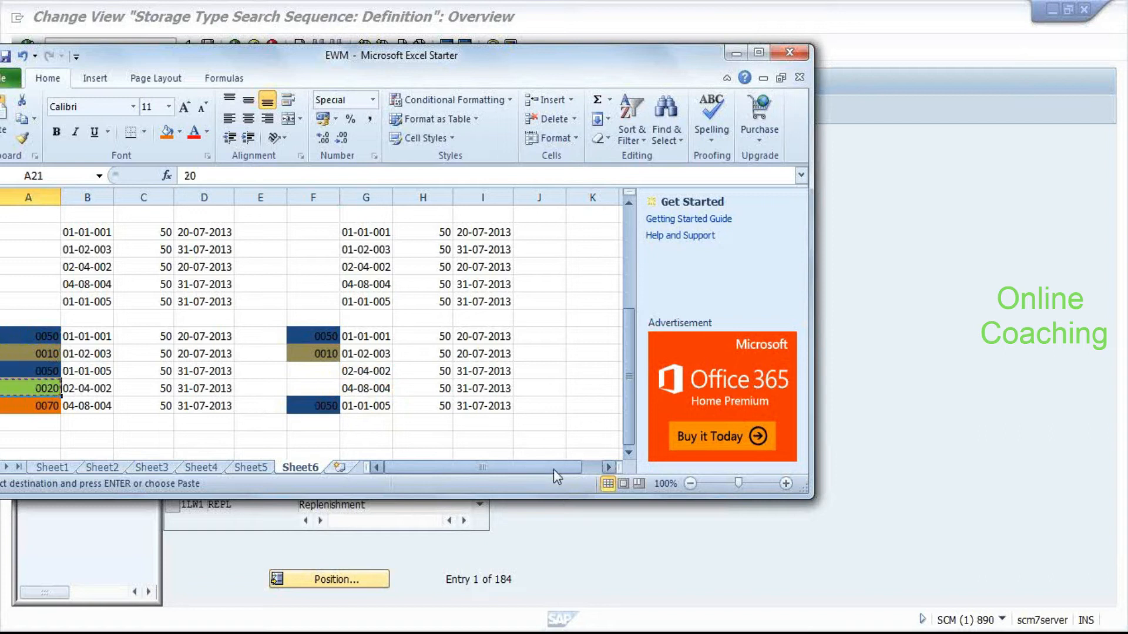
left_click(312, 370)
key("ctrl+v")
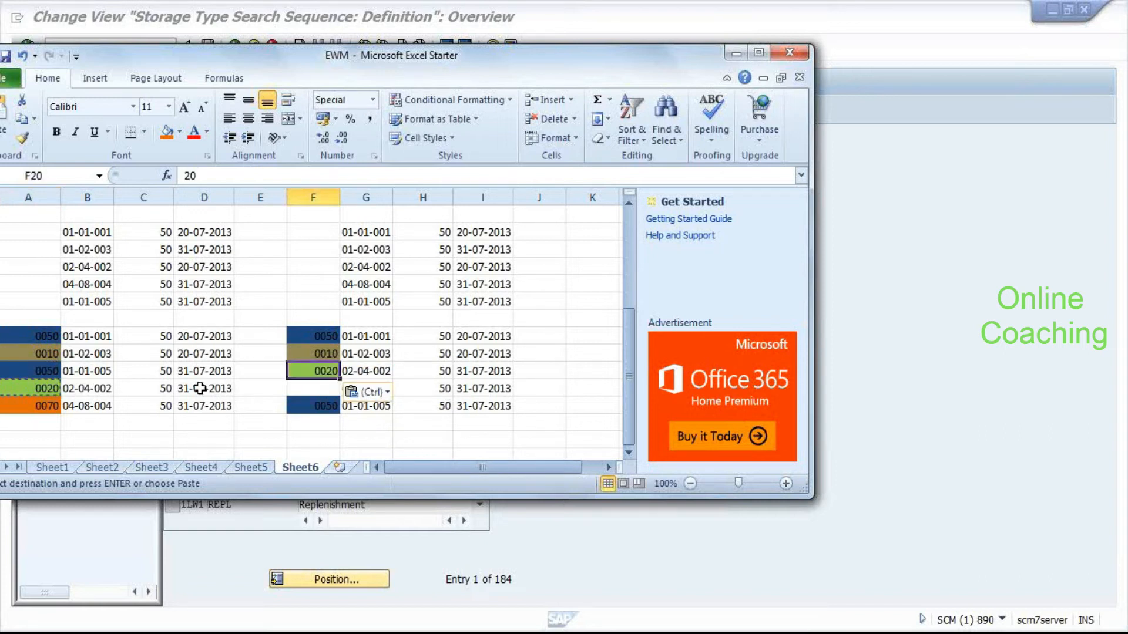
left_click(40, 401)
key("ctrl+v")
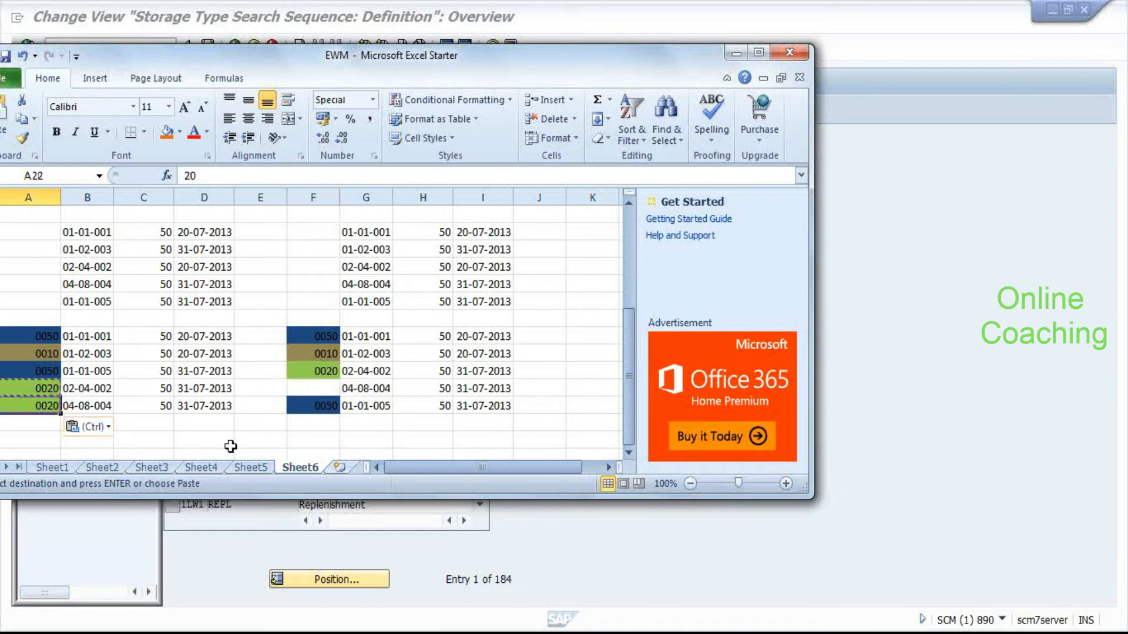
key("ctrl+z")
left_click(292, 390)
key("ctrl+v")
Sort the second outbound block's coloured rows F18:I22 by the column I dates, newest to oldest.
left_click_drag(306, 337, 492, 406)
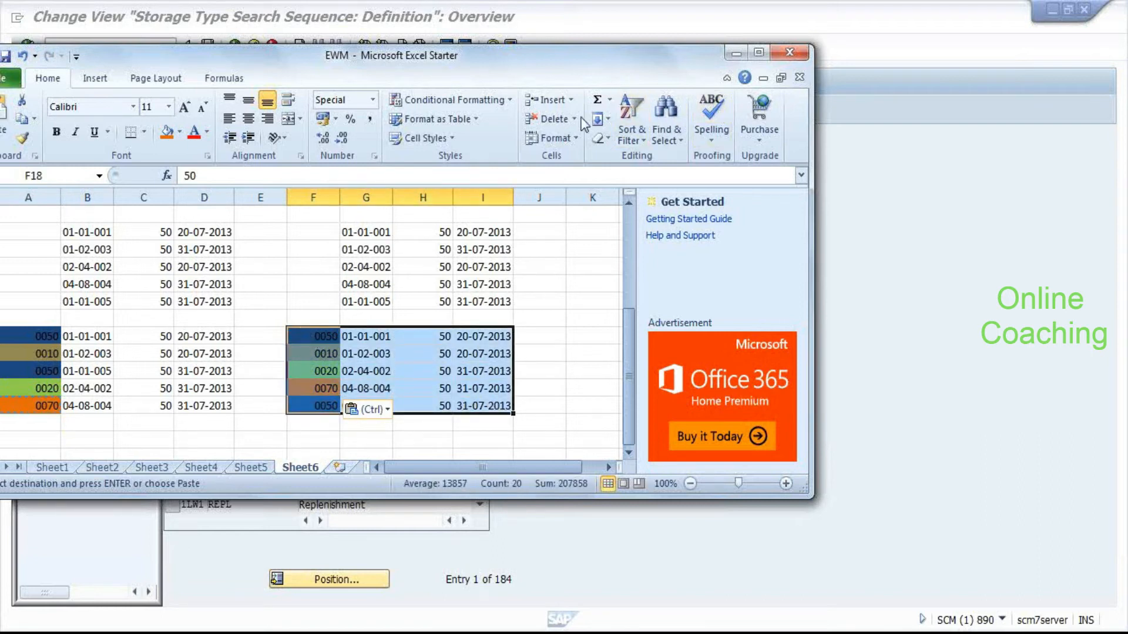
left_click(647, 141)
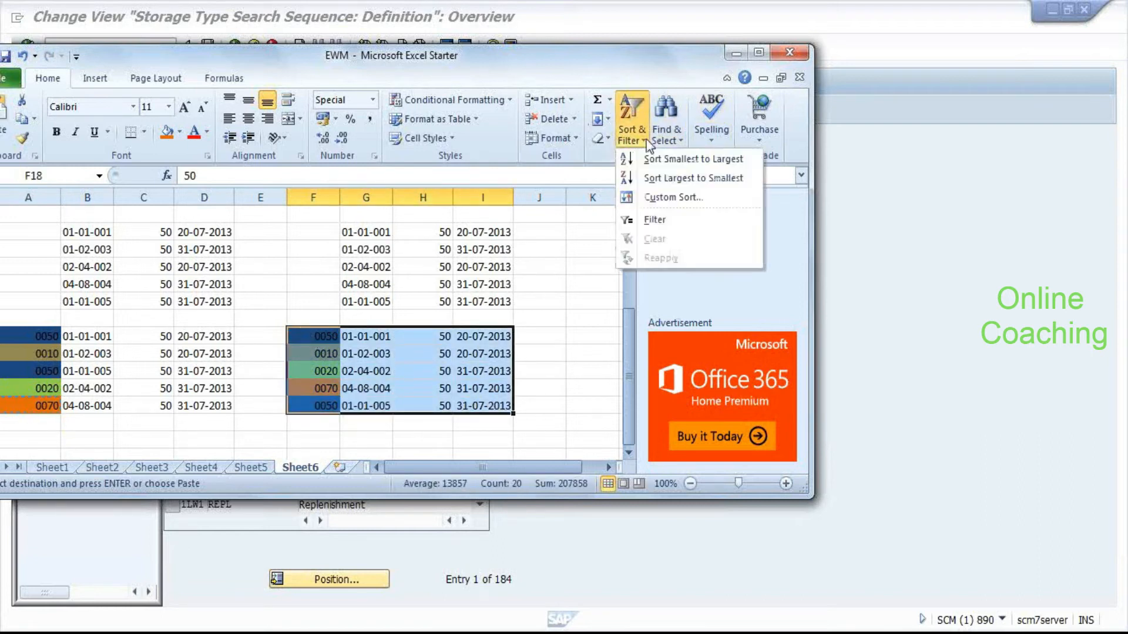
left_click(698, 200)
left_click(397, 363)
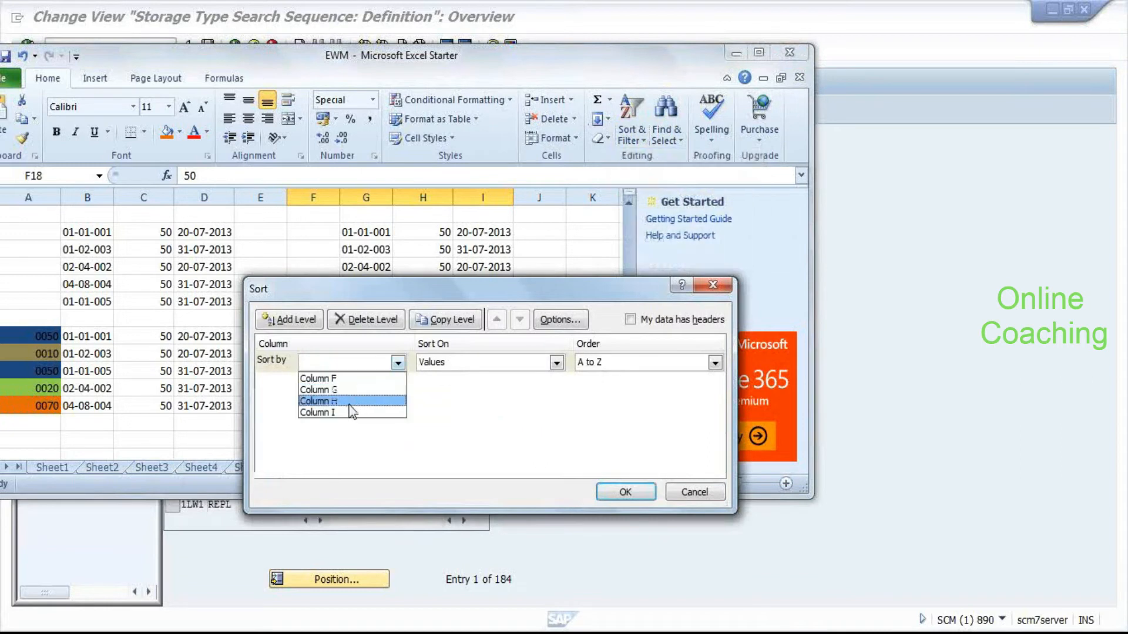
left_click(339, 412)
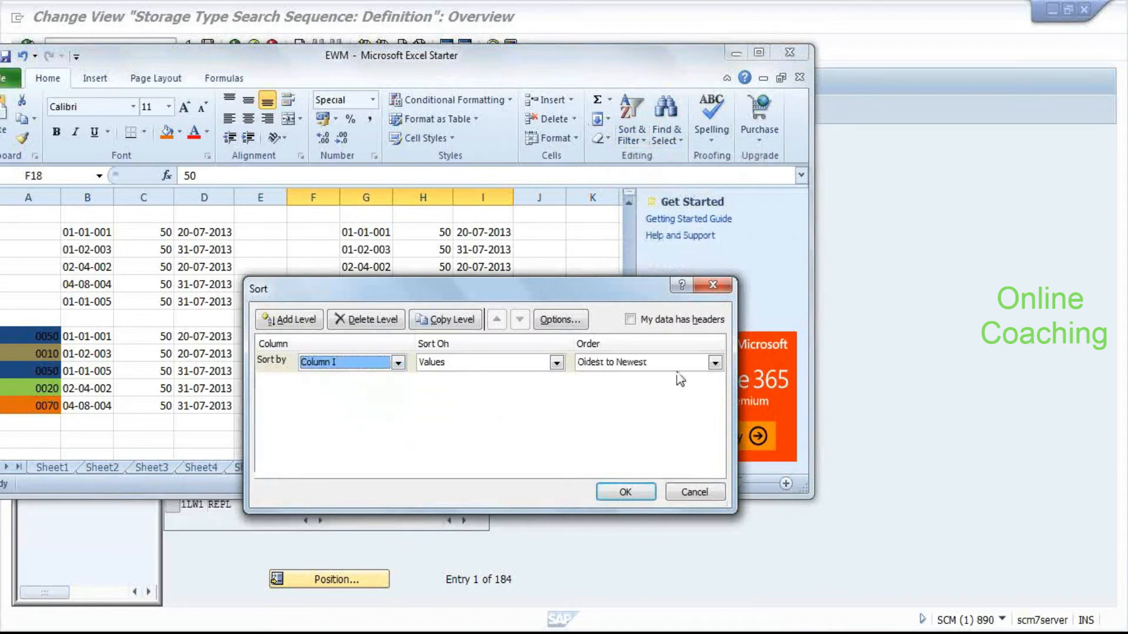
left_click_drag(625, 289, 631, 352)
left_click_drag(630, 404, 601, 422)
left_click(607, 484)
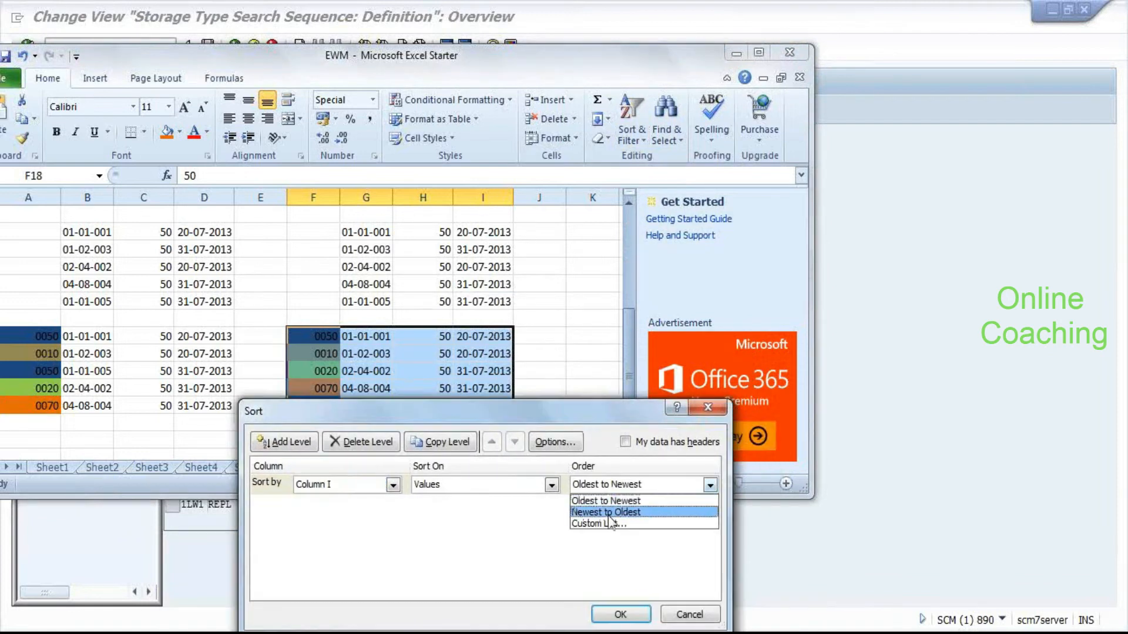
left_click(610, 513)
left_click(629, 616)
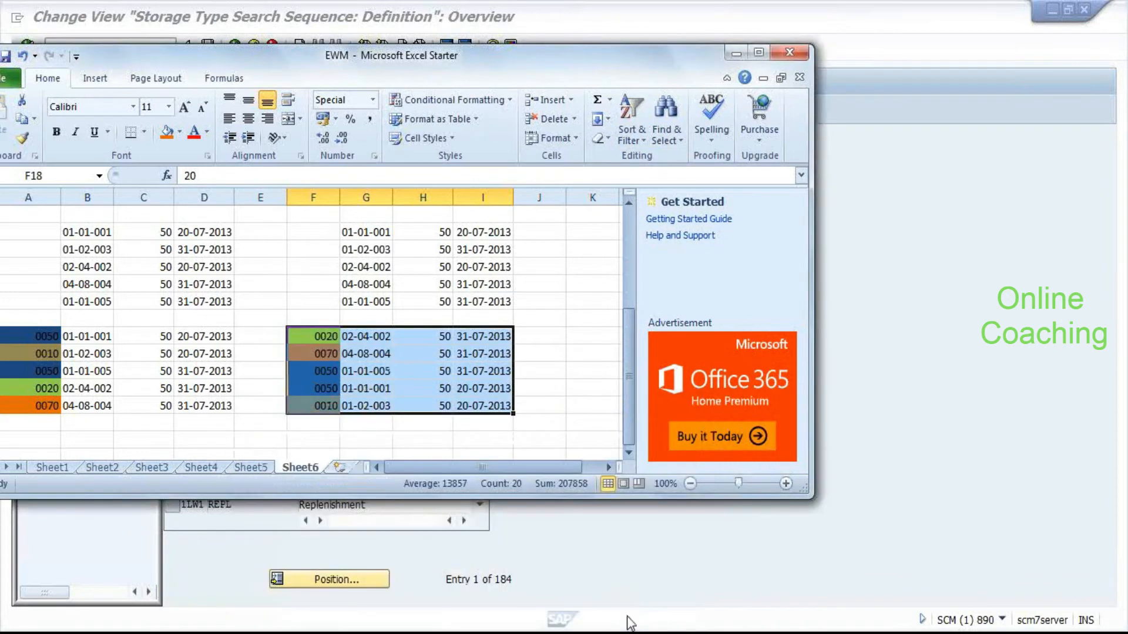
left_click(464, 439)
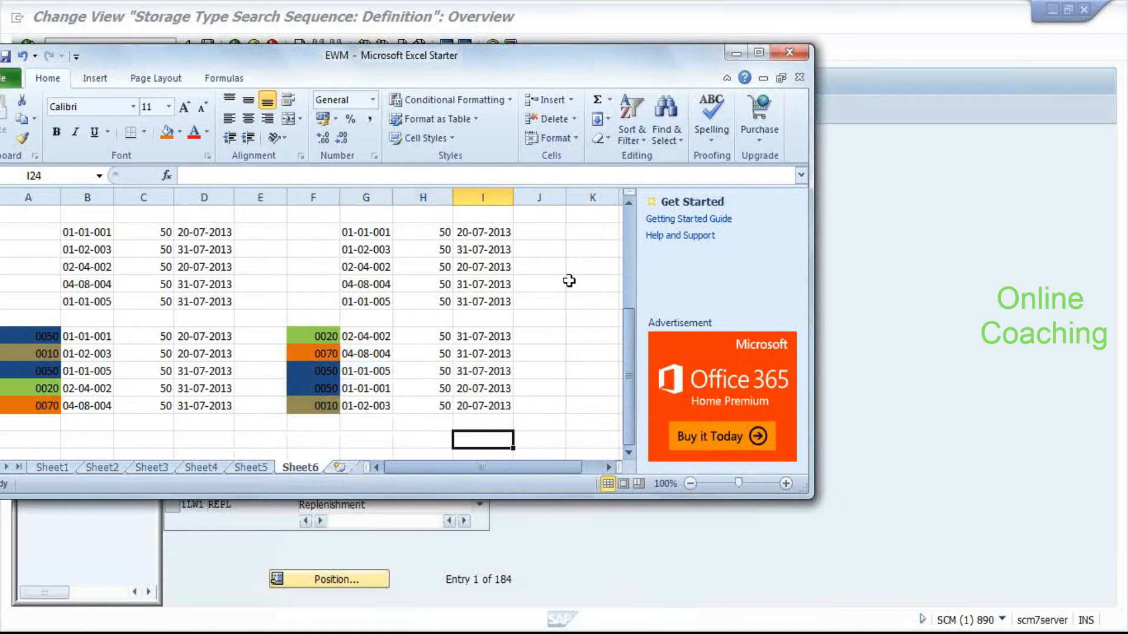
Re-sort rows F18:I22 by the column I dates in oldest to newest order.
scroll(411, 329, "down", 1)
left_click_drag(297, 284, 473, 354)
left_click(647, 142)
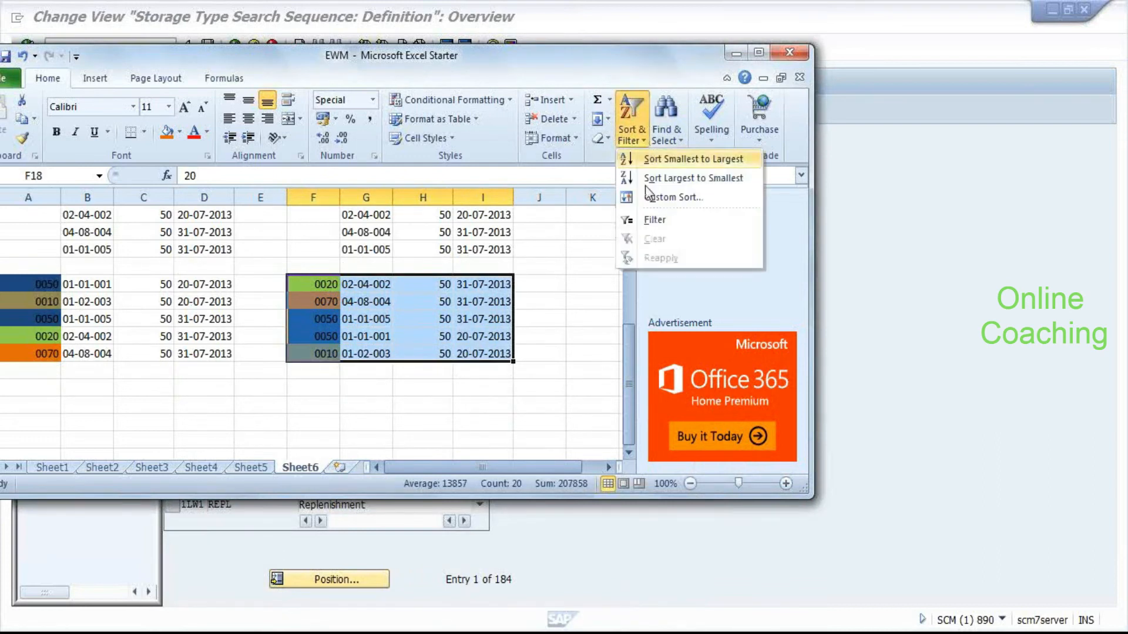
left_click(652, 197)
left_click(621, 478)
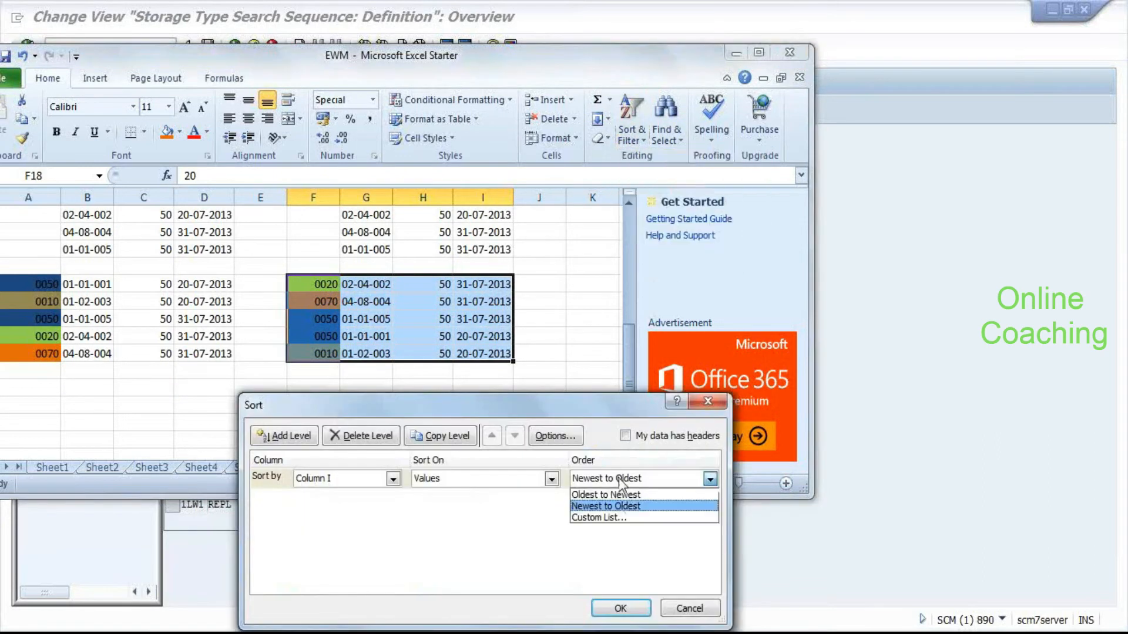
left_click(617, 495)
left_click(621, 611)
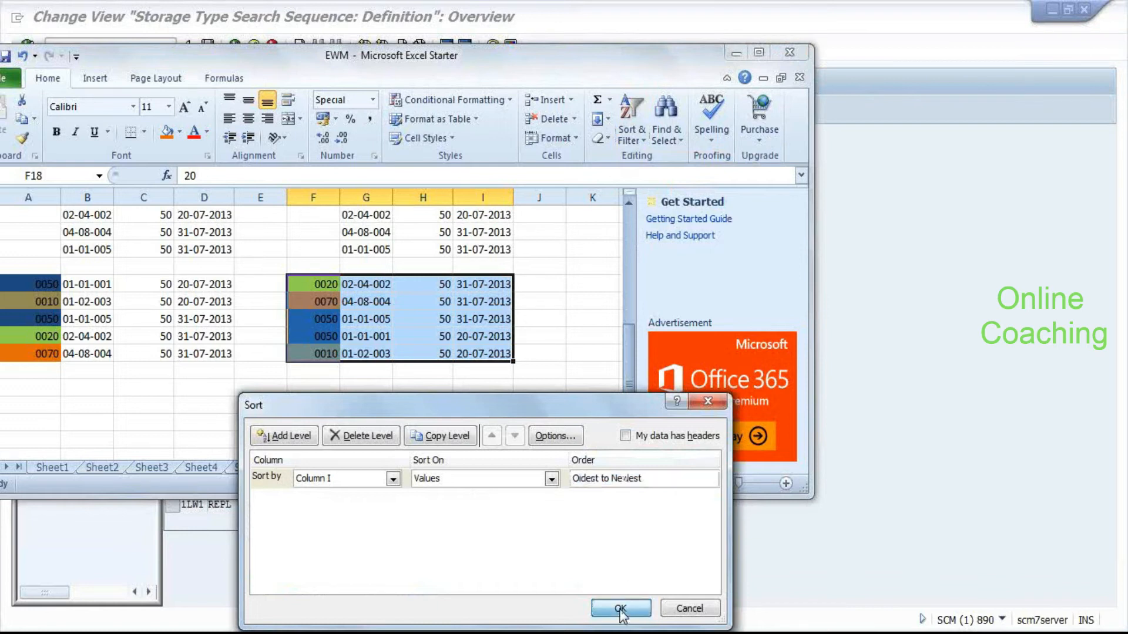
left_click(529, 387)
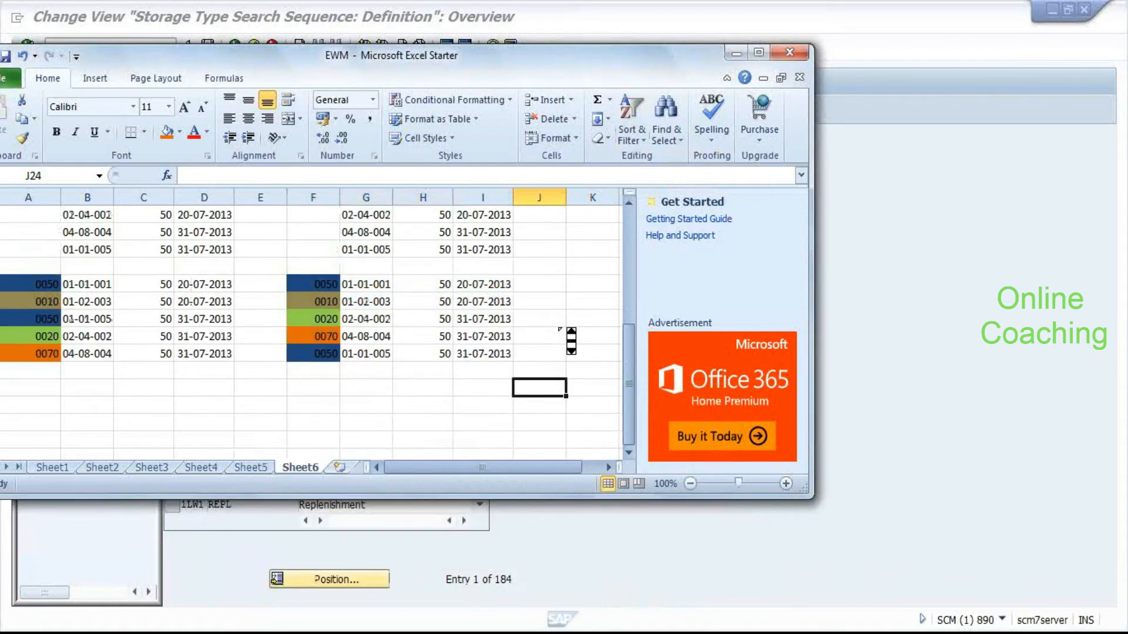
Compare the second outbound block's required quantity with the storage types, bins, quantities and dates in its sorted rows.
scroll(571, 341, "up", 2)
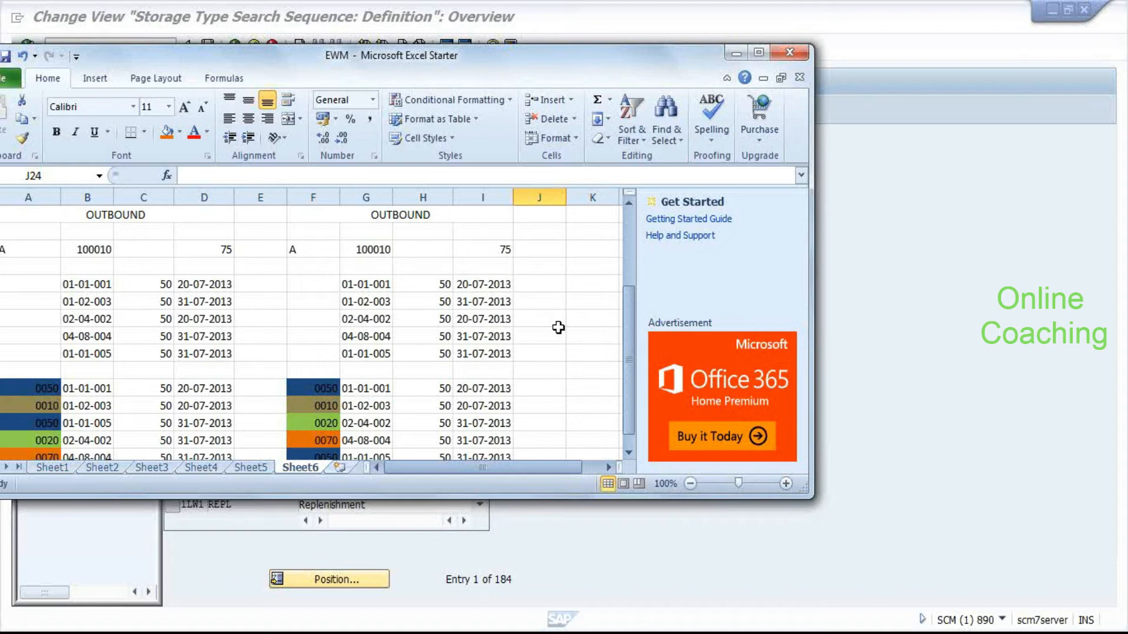
left_click(517, 271)
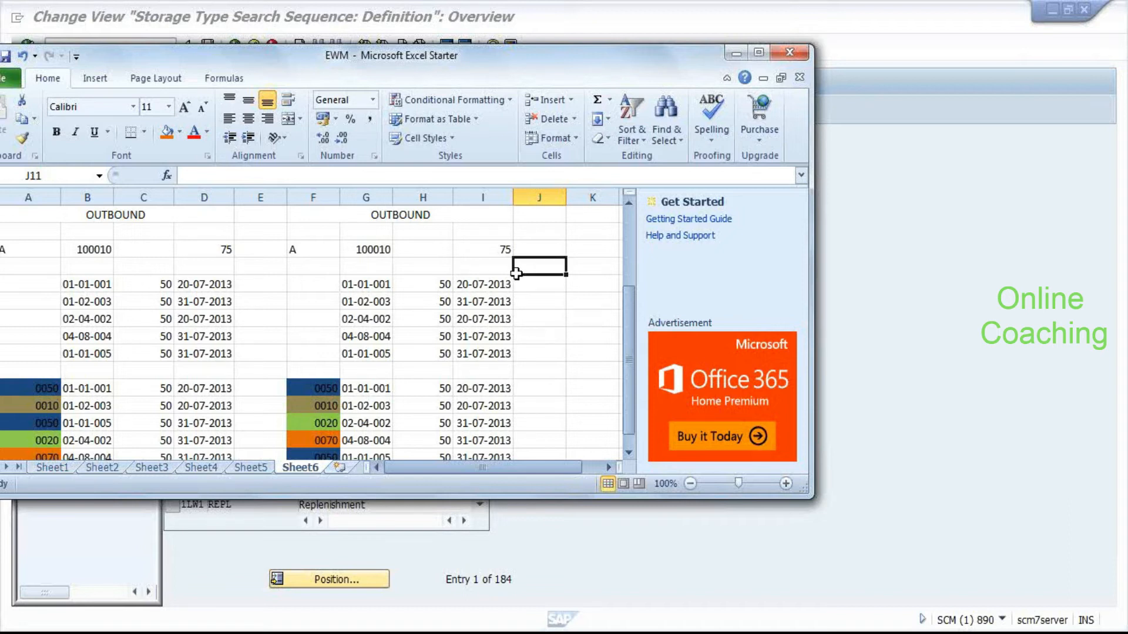
left_click(492, 252)
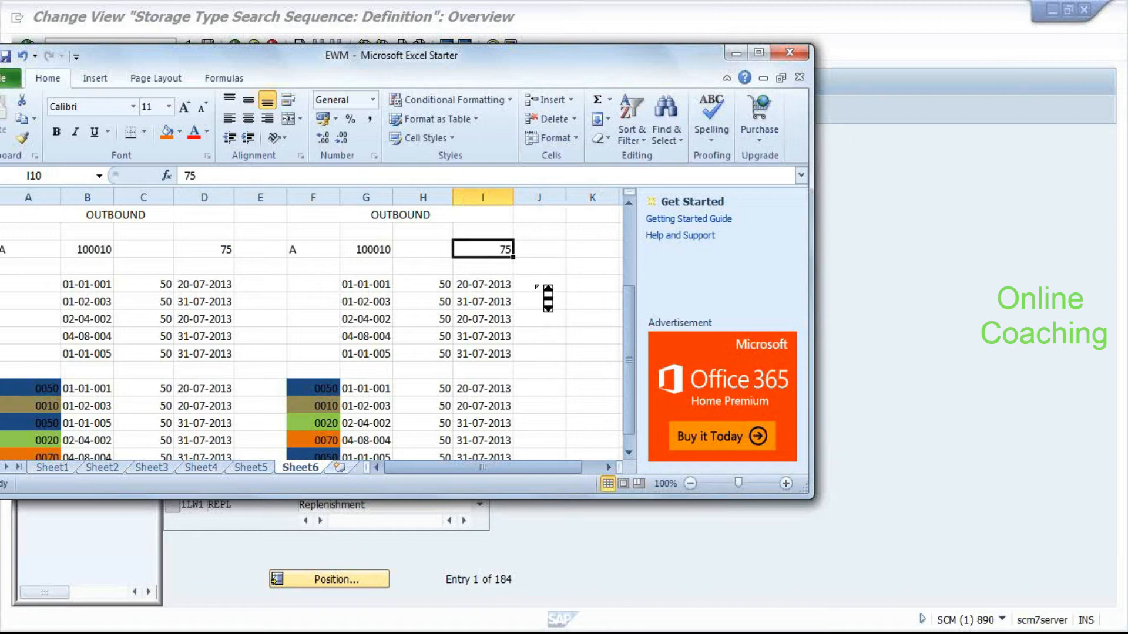
scroll(547, 298, "down", 1)
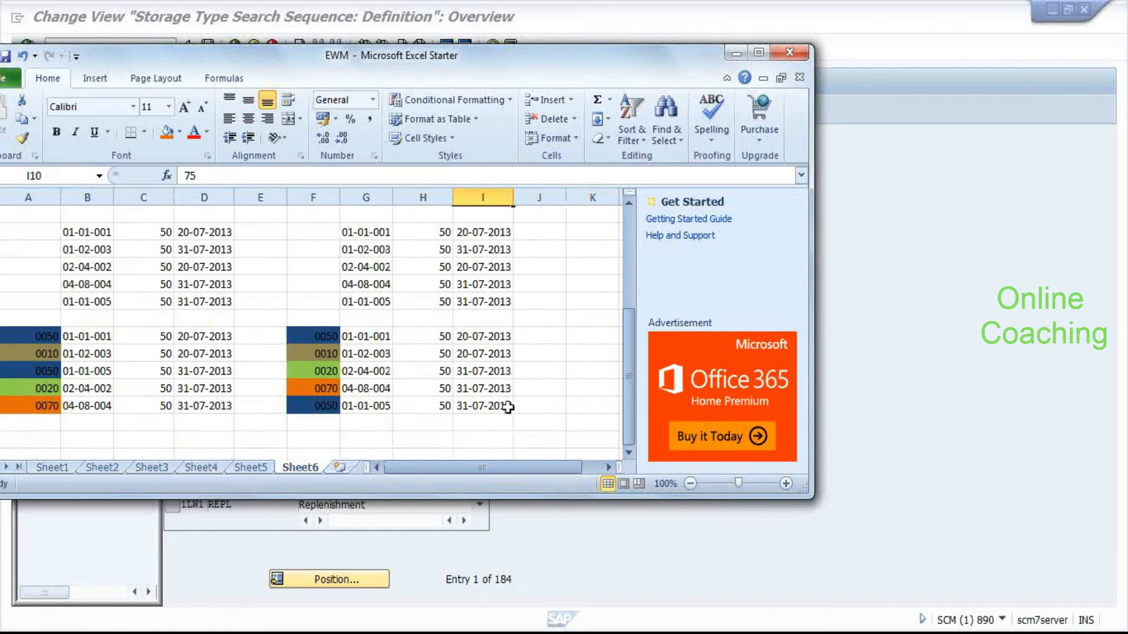
left_click_drag(312, 337, 474, 334)
left_click(306, 341)
left_click_drag(306, 340, 499, 405)
left_click(499, 405)
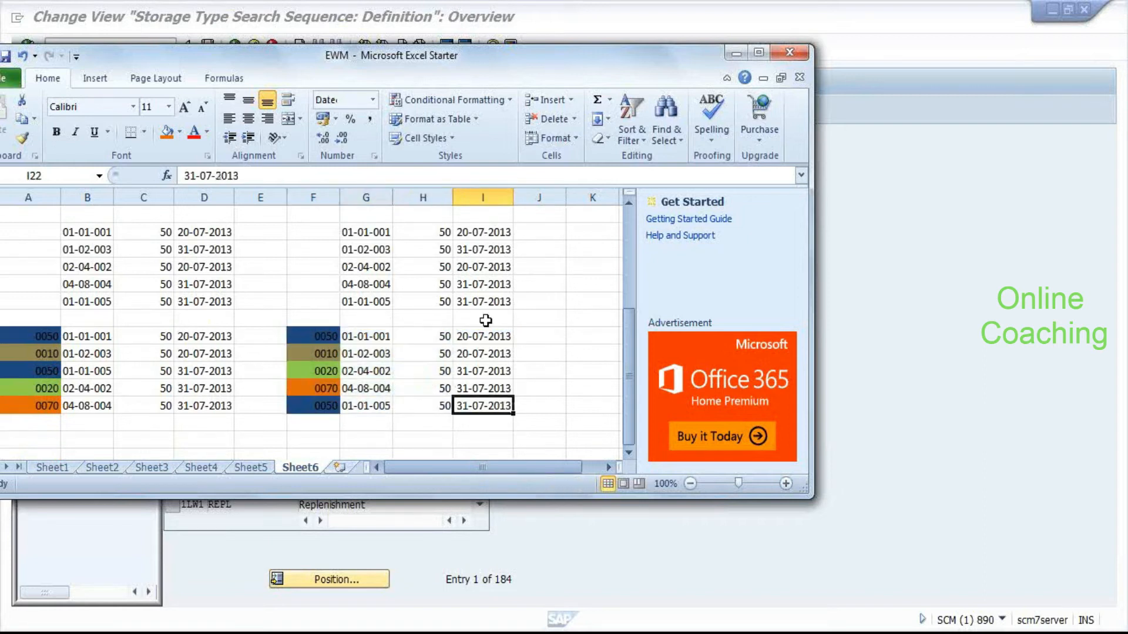
left_click(437, 338)
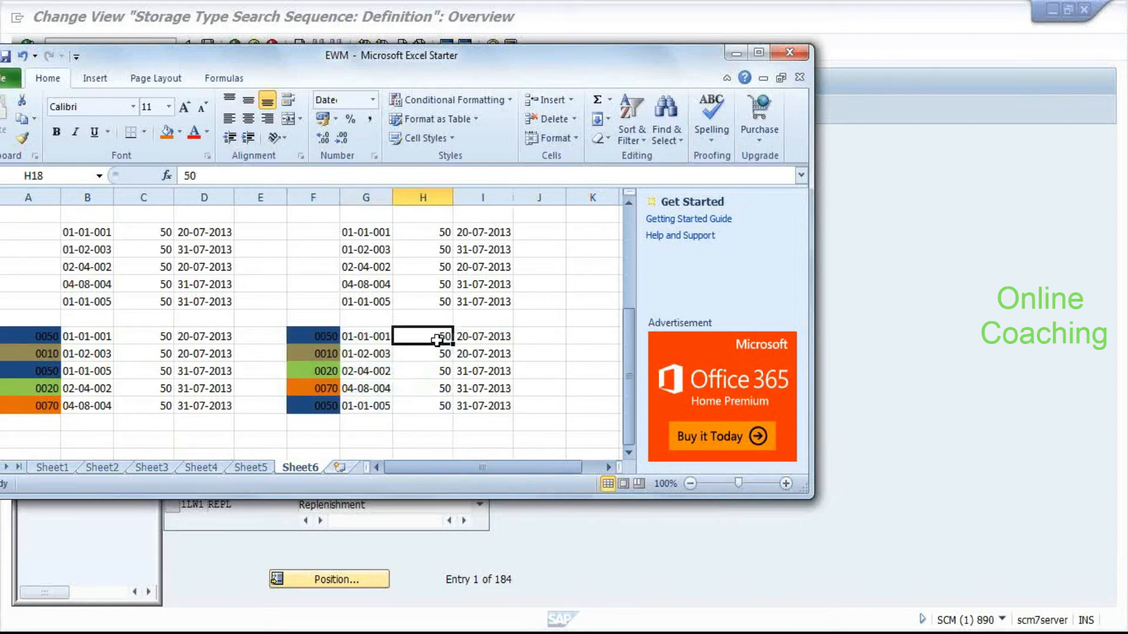
left_click(326, 338)
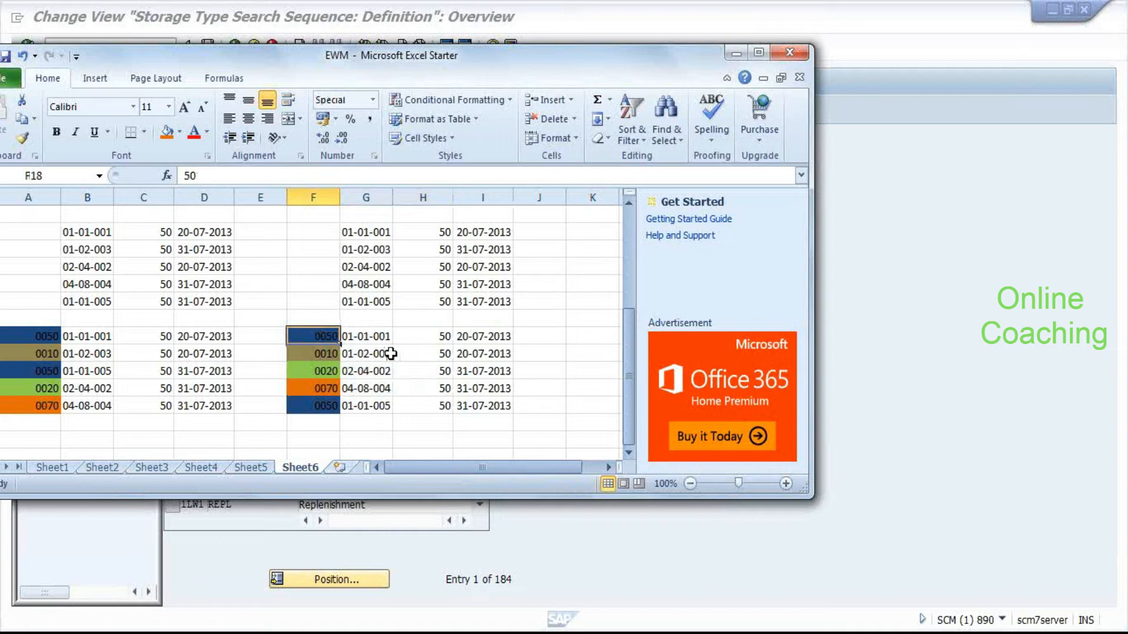
left_click(448, 353)
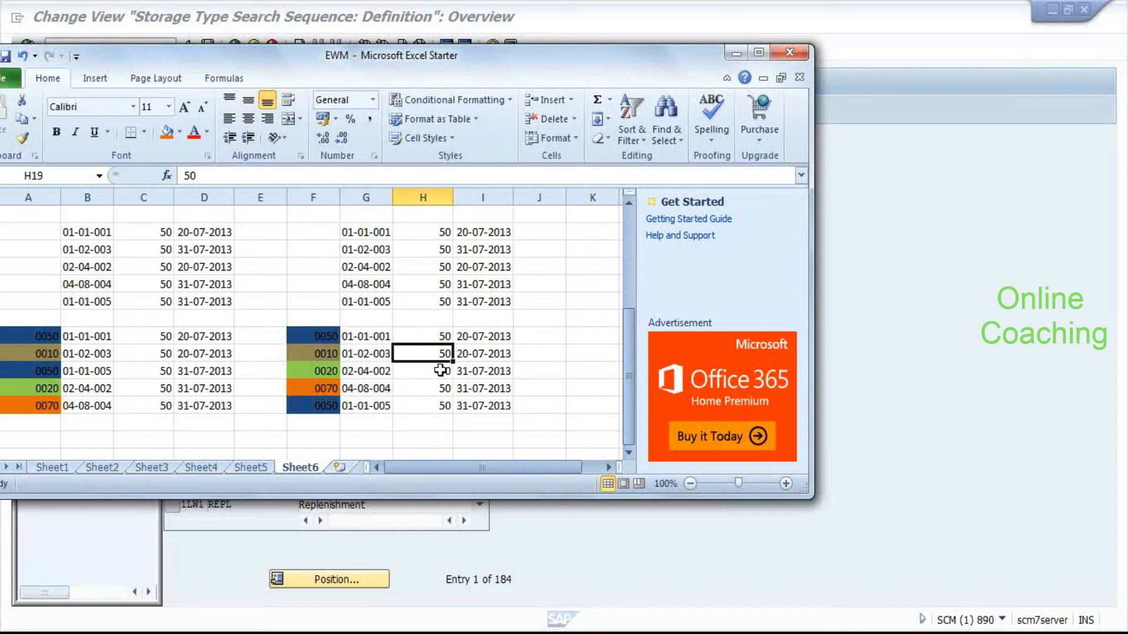
left_click(363, 353)
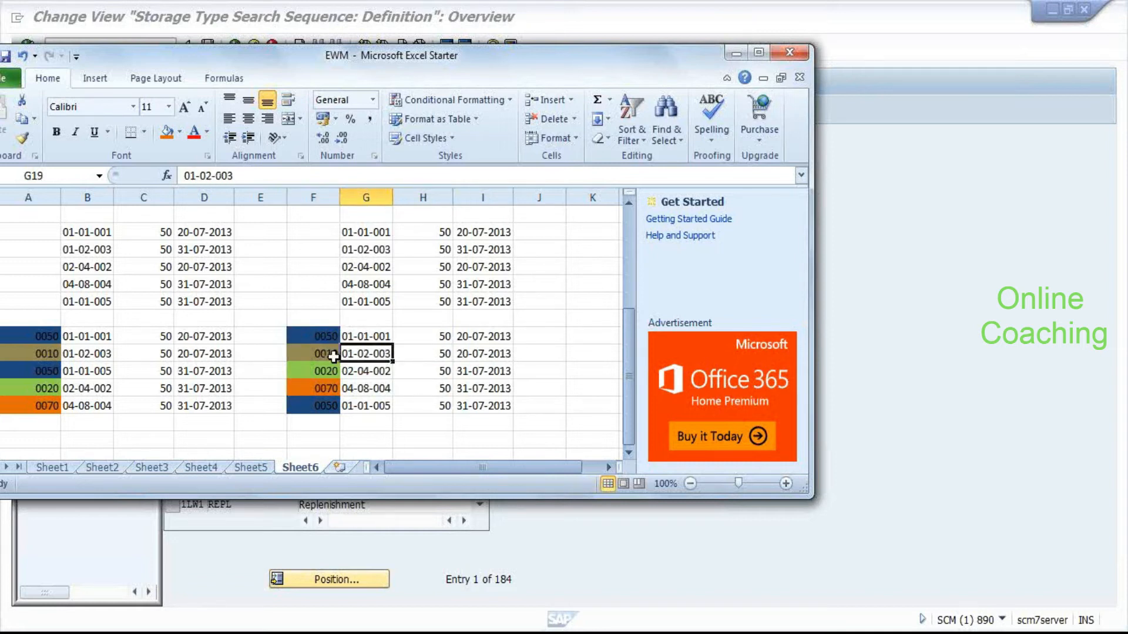
left_click(317, 357)
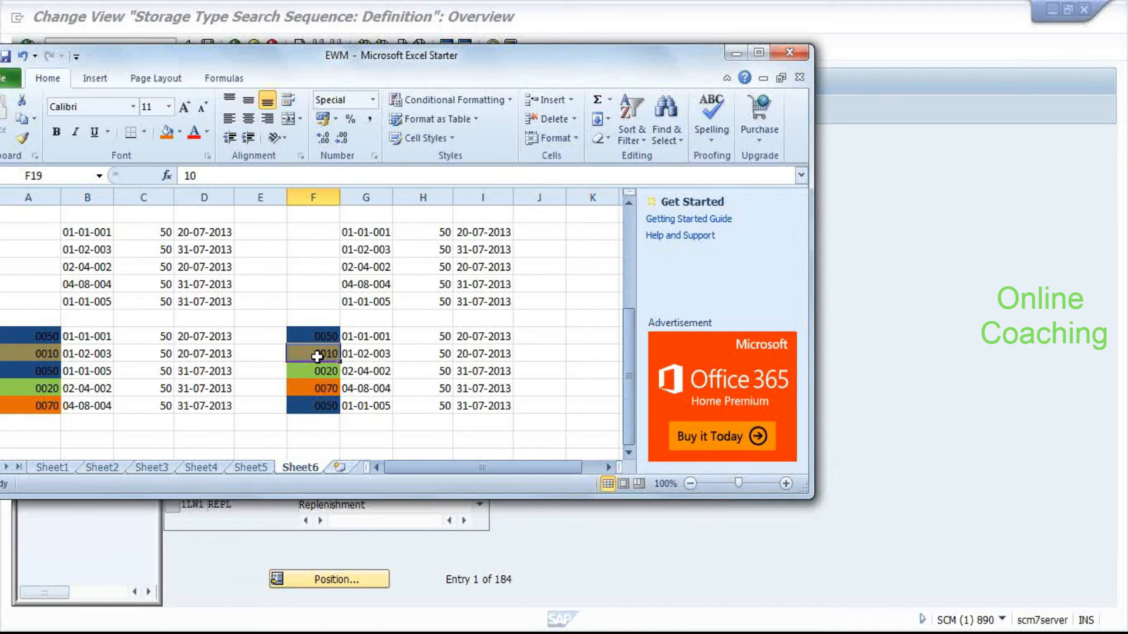
Switch to SAP, open the storage type assignments for warehouse 1LW1 search sequence IKSO, and select the storage type group field.
key("alt+Tab")
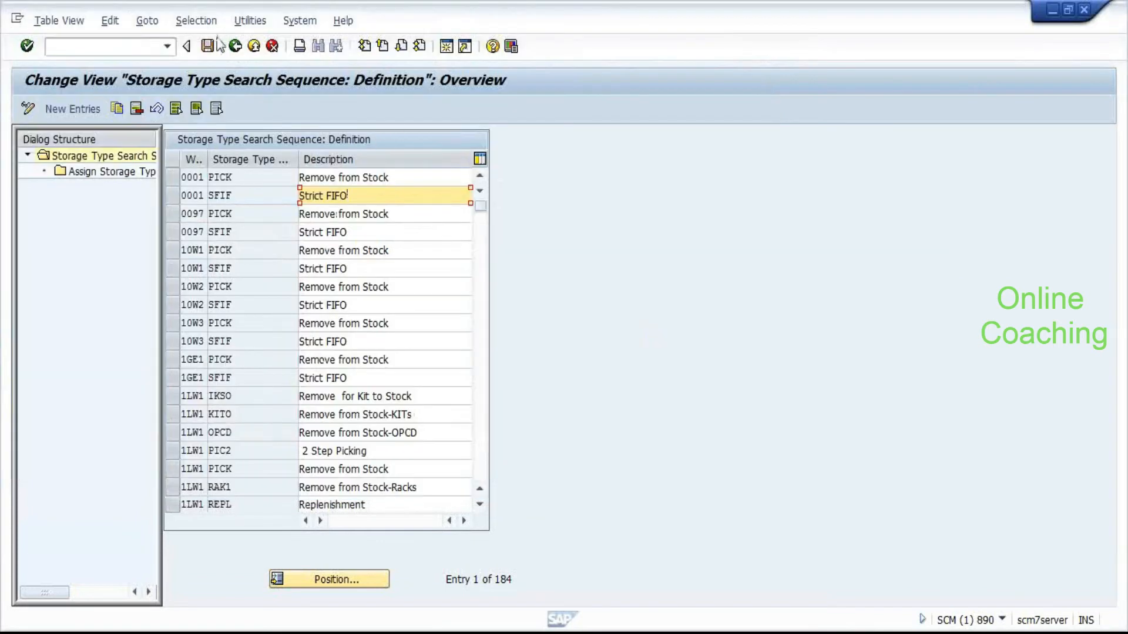
left_click(235, 47)
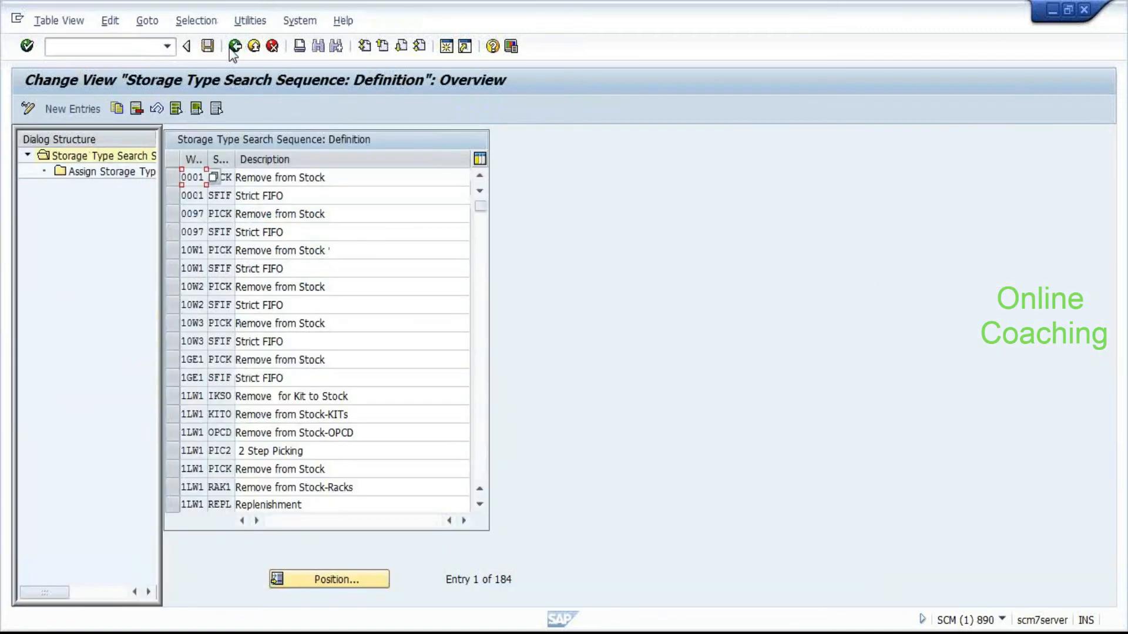
scroll(4, 26, "down", 1)
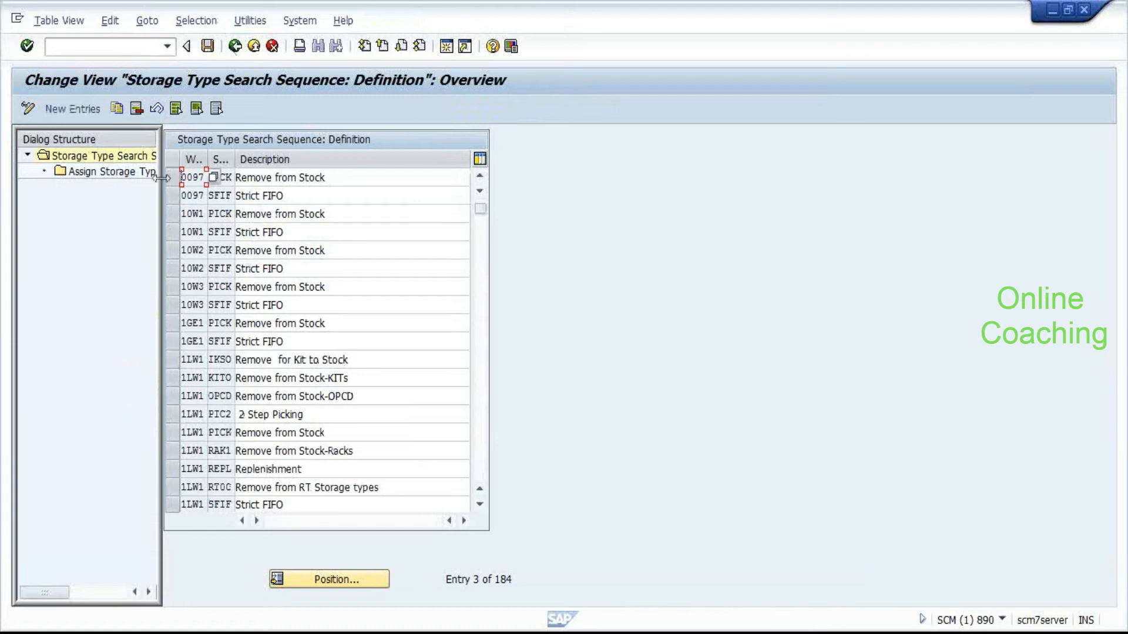
left_click(186, 360)
double_click(86, 177)
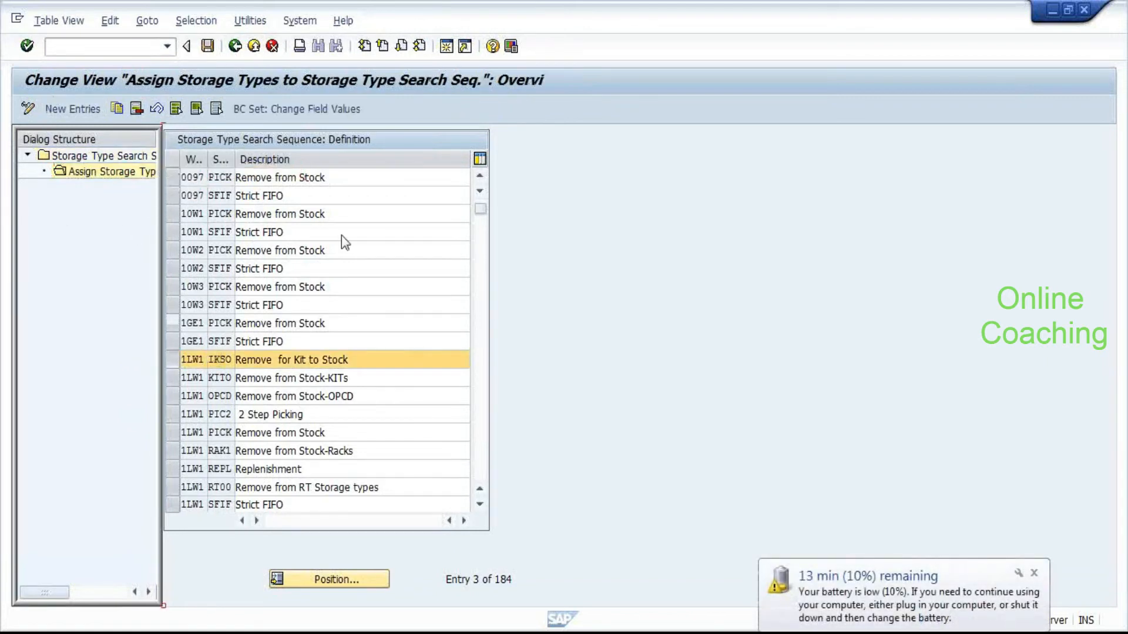
left_click(593, 177)
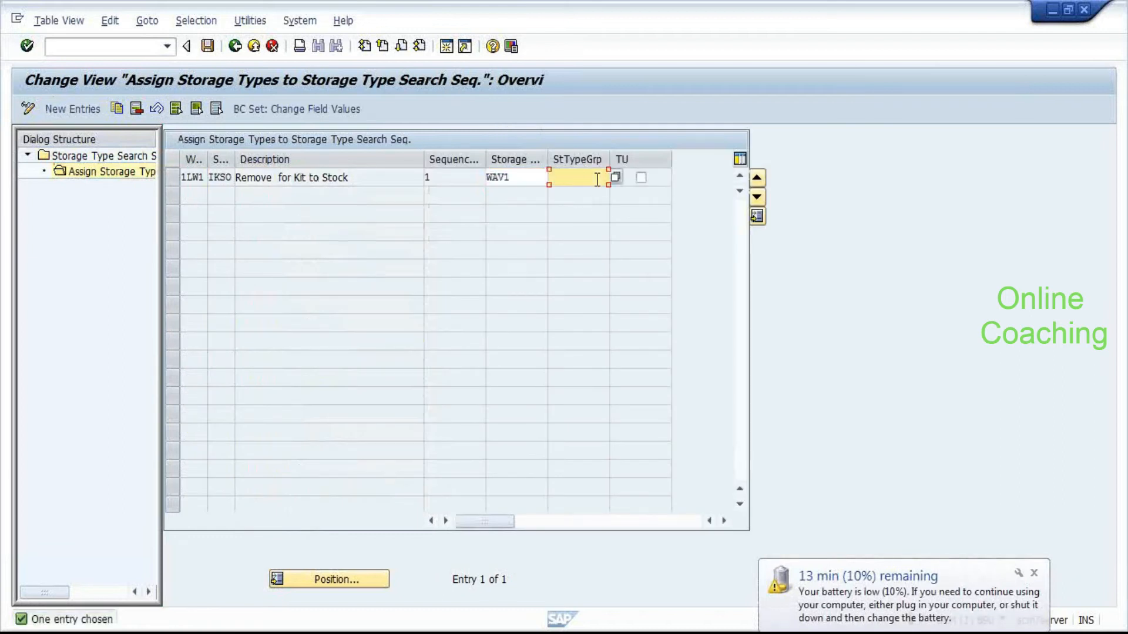
Return to the storage type search sequence definitions, mark the 10W3 SFIF row, and switch to the EWM workbook in Excel.
left_click(236, 48)
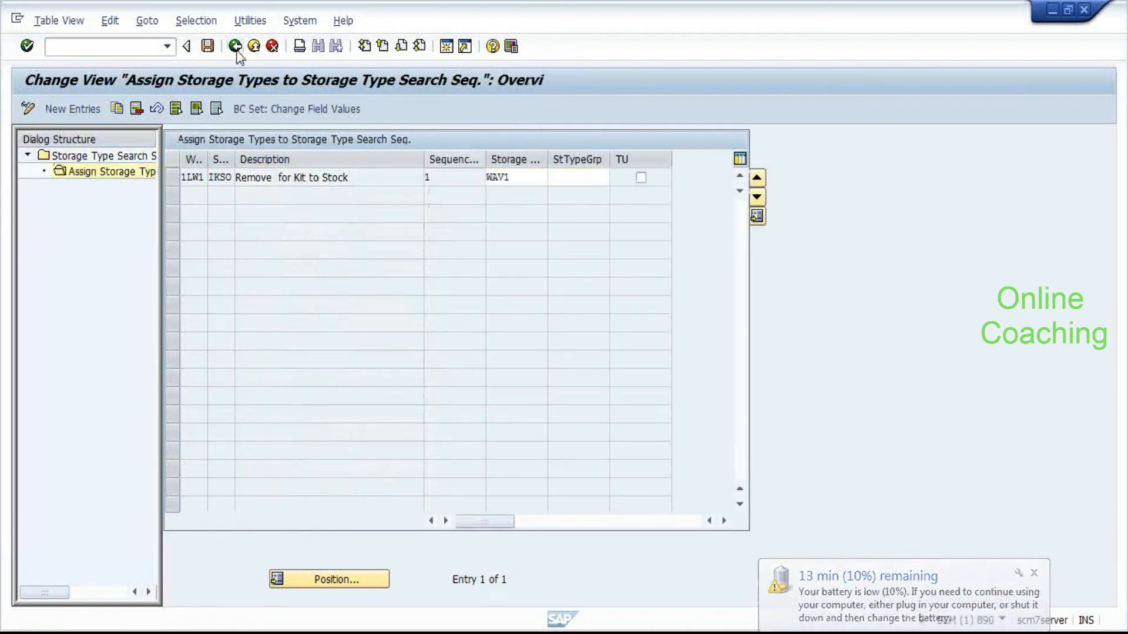
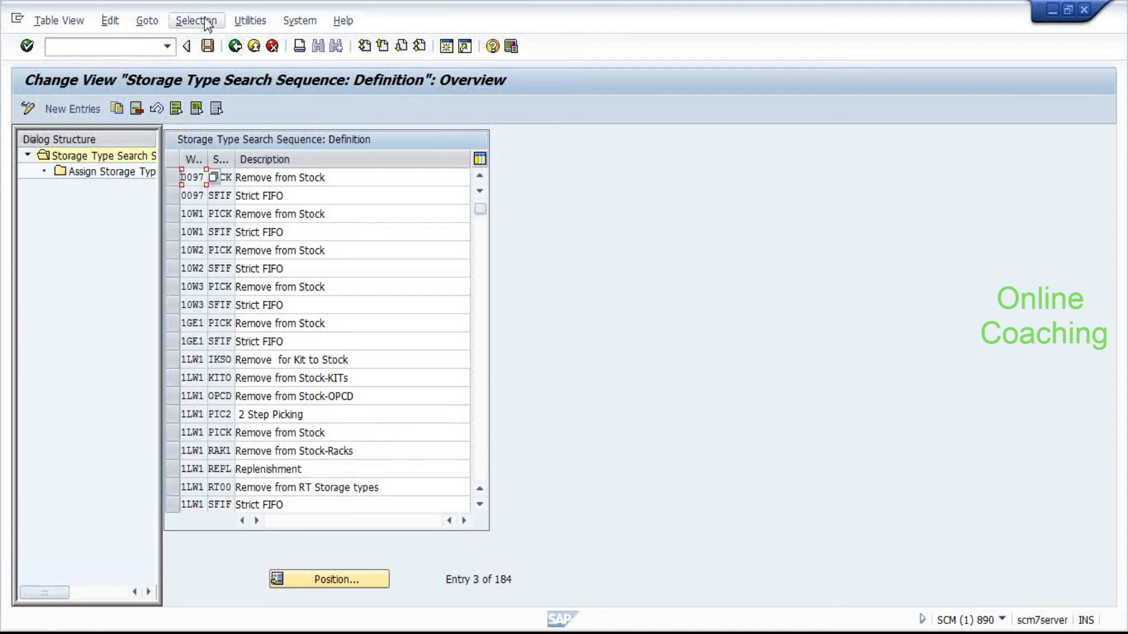
left_click(172, 305)
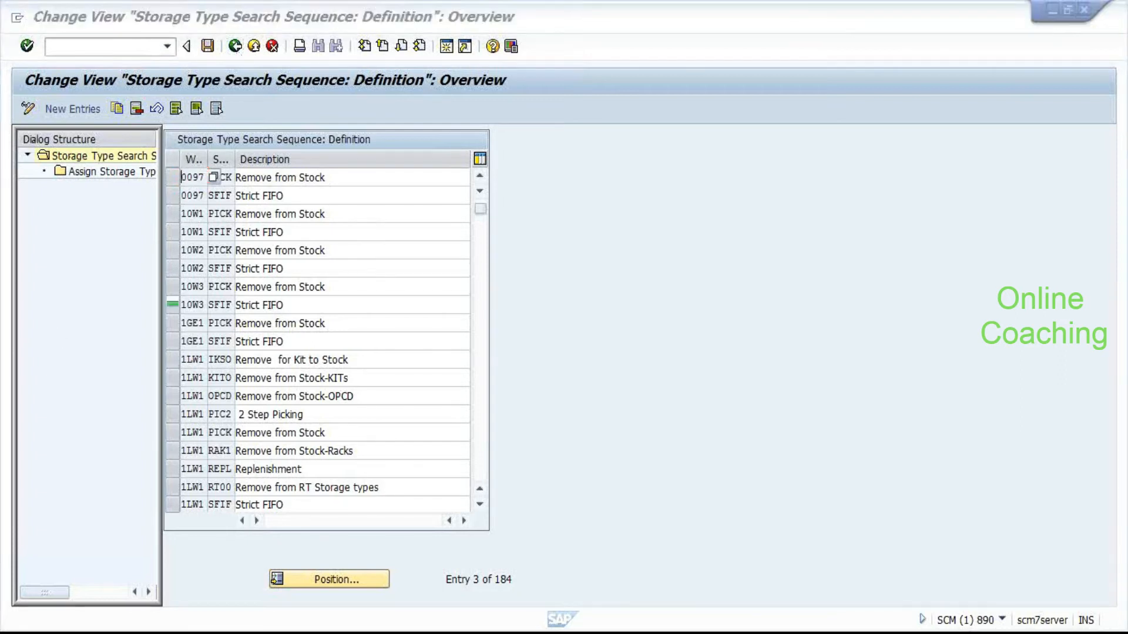
key("alt+Tab")
scroll(374, 468, "up", 1)
left_click(755, 57)
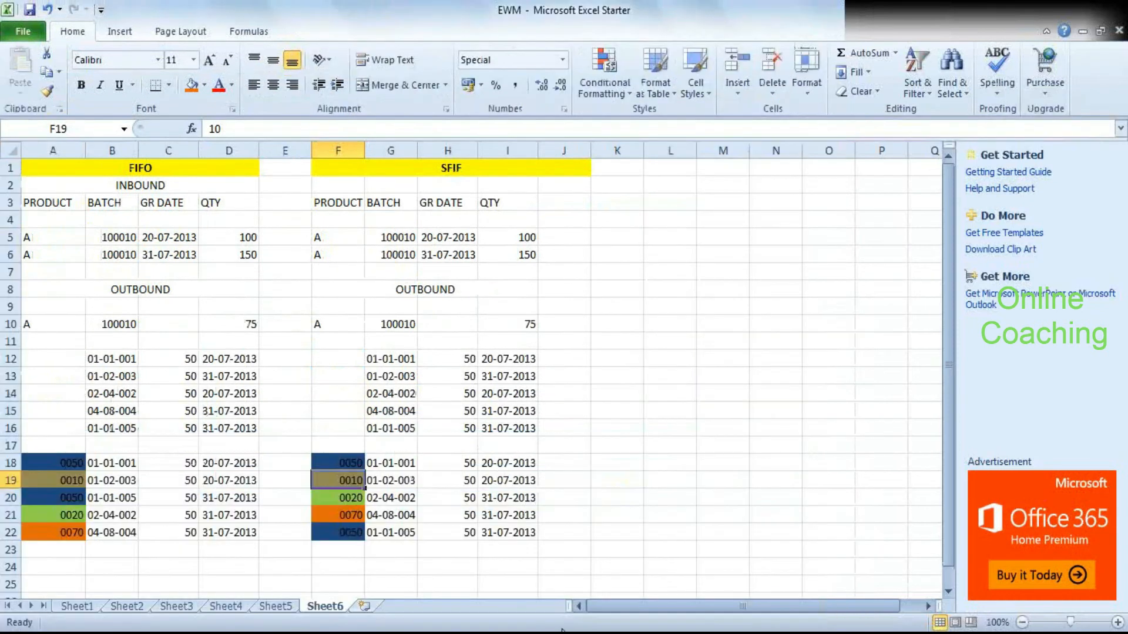
Merge and center cells L1:O1 and enter the heading PARTIAL QTY FIRST.
left_click(539, 238)
key("Right")
key("Right")
key("Right")
key("Right")
key("Right")
key("Right")
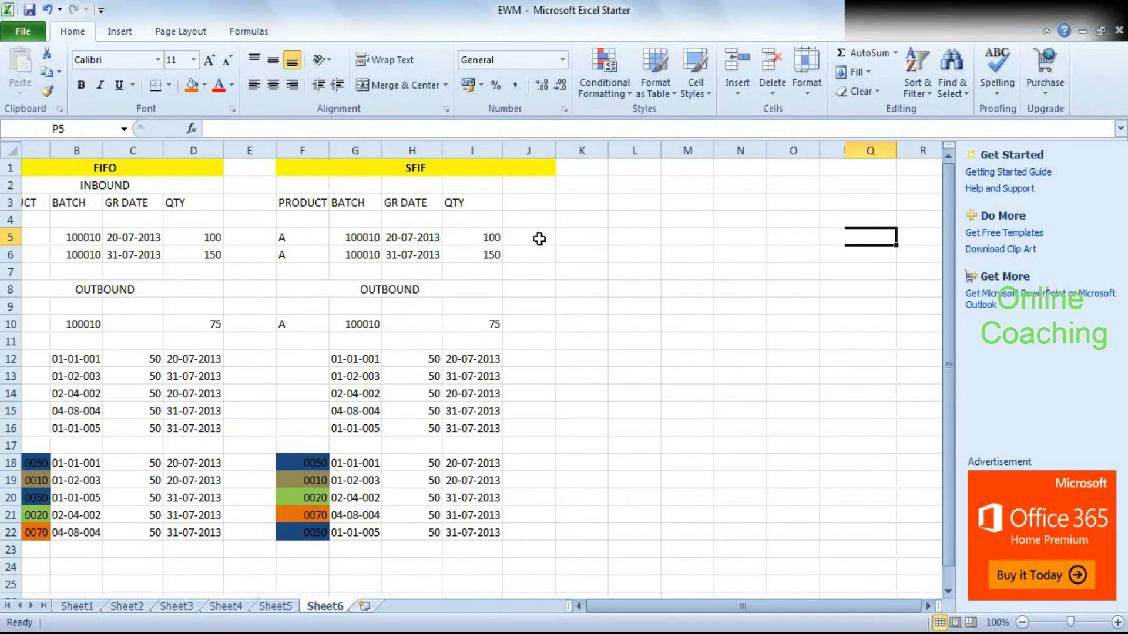
key("Right")
key("Right")
key("Right")
key("Right")
key("Right")
key("Right")
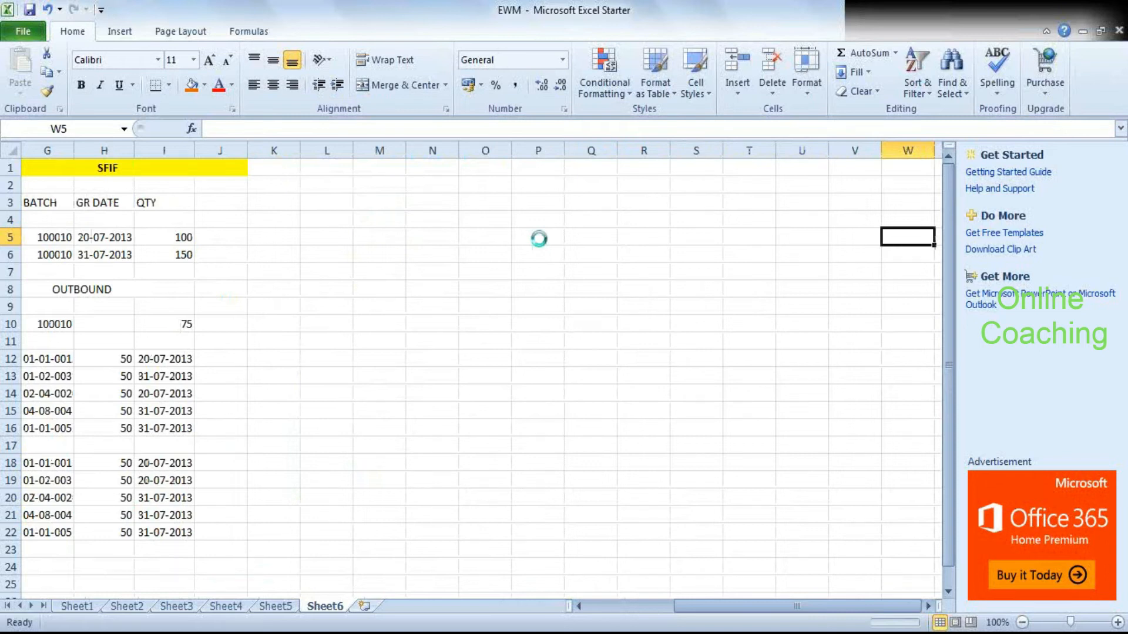
left_click(334, 168)
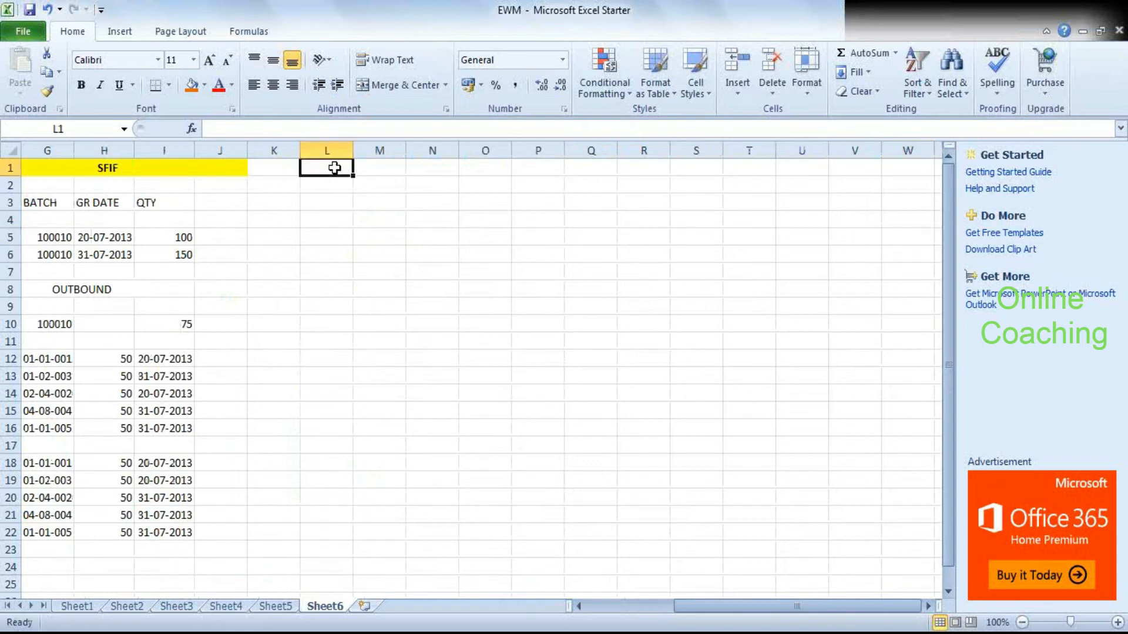
left_click_drag(334, 168, 475, 160)
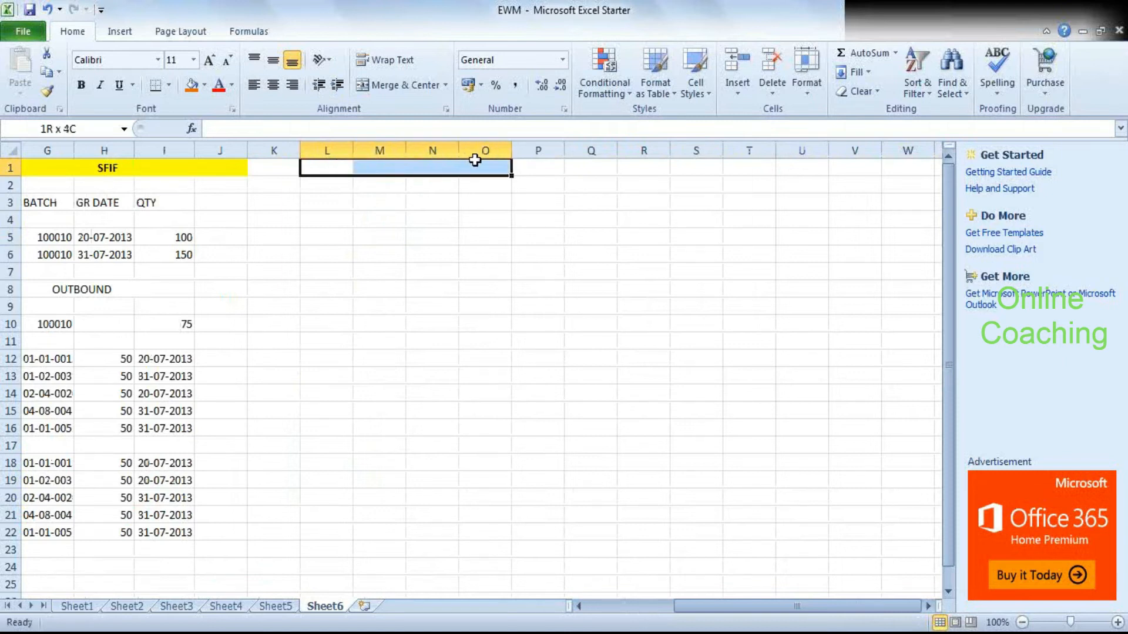
left_click(429, 82)
type("P")
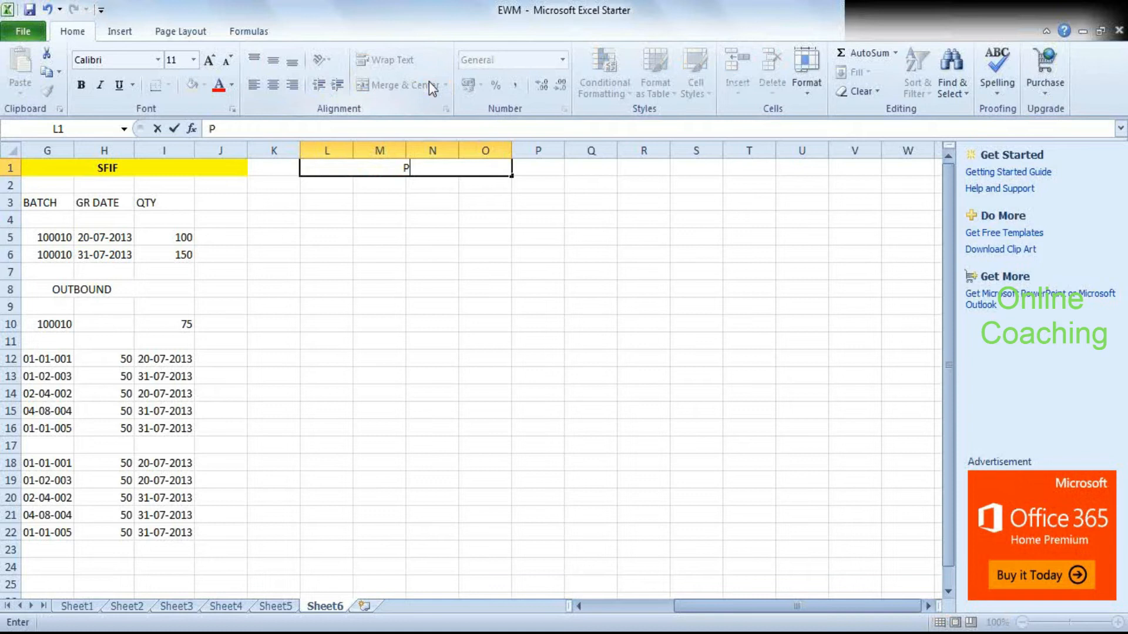
type("ARTIAL QTY FIRST")
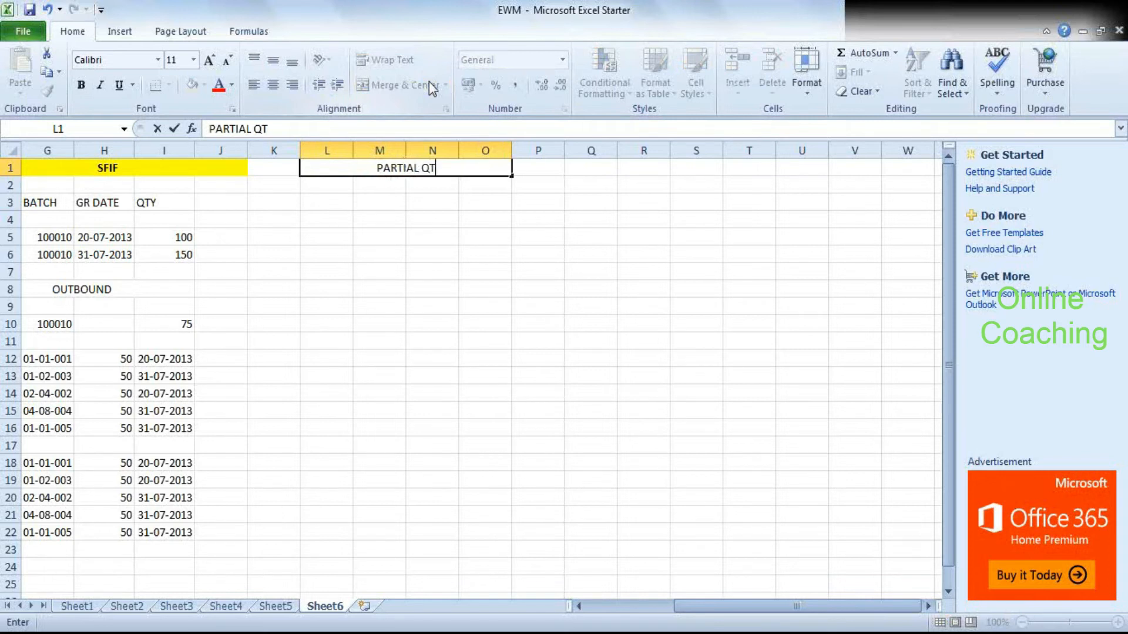
key("Tab")
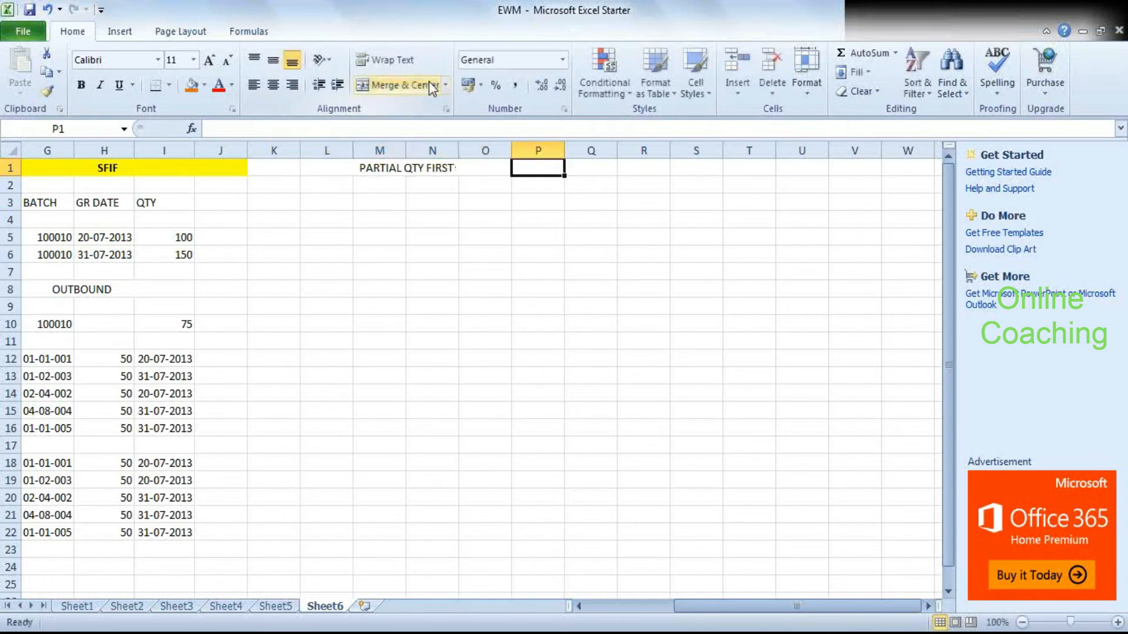
Make the PARTIAL QTY FIRST heading bold and fill it with yellow.
key("shift+Tab")
key("ctrl+b")
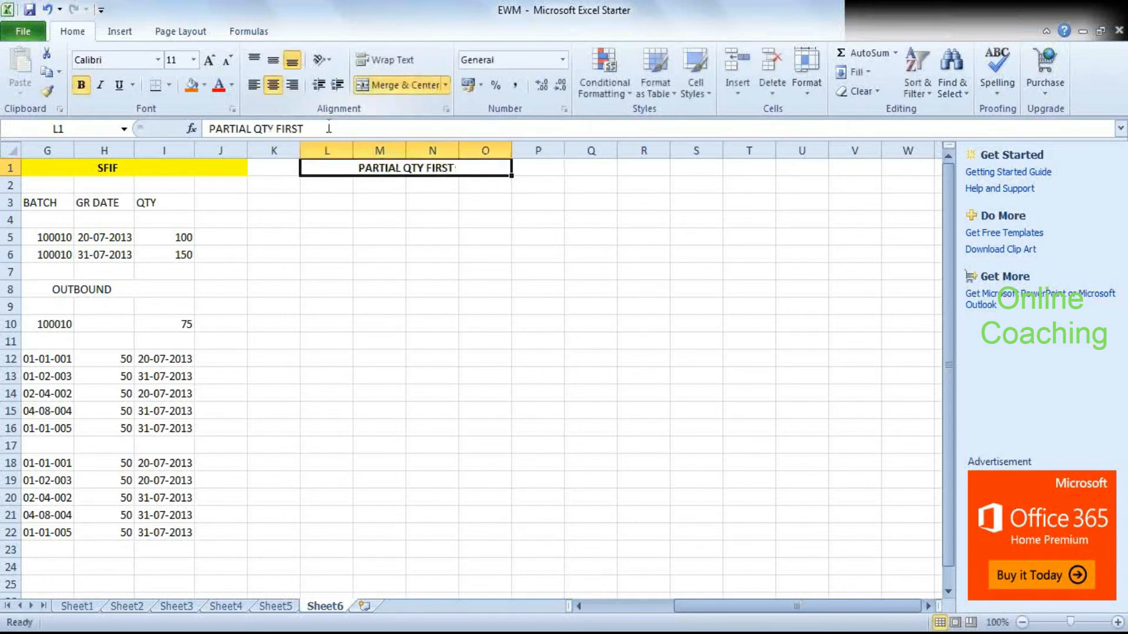
left_click(205, 88)
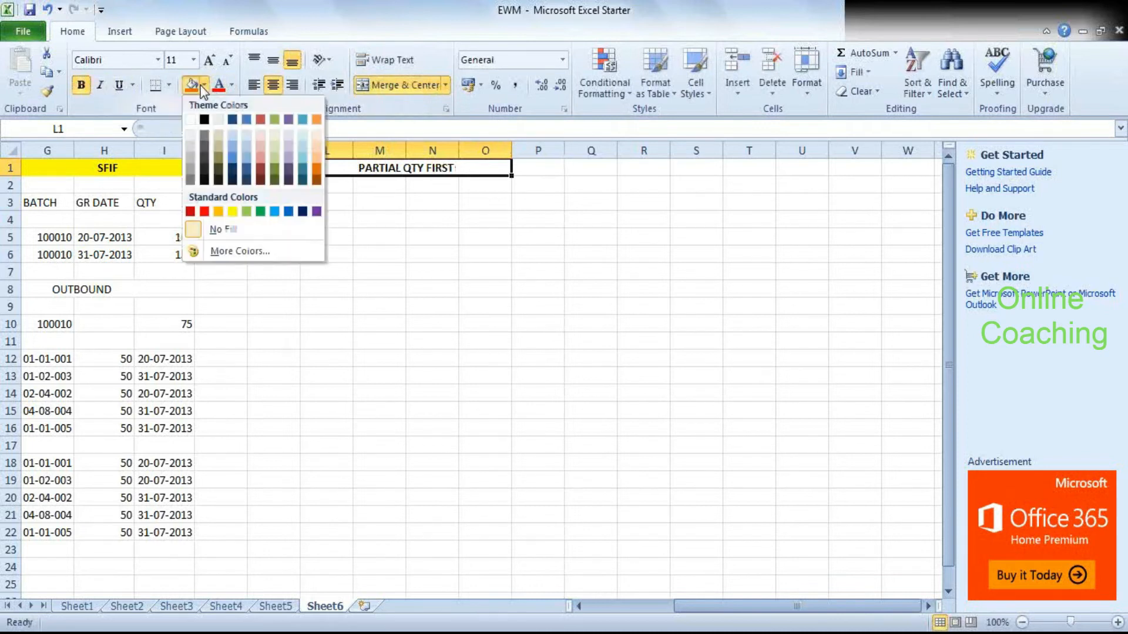
left_click(232, 211)
left_click(379, 236)
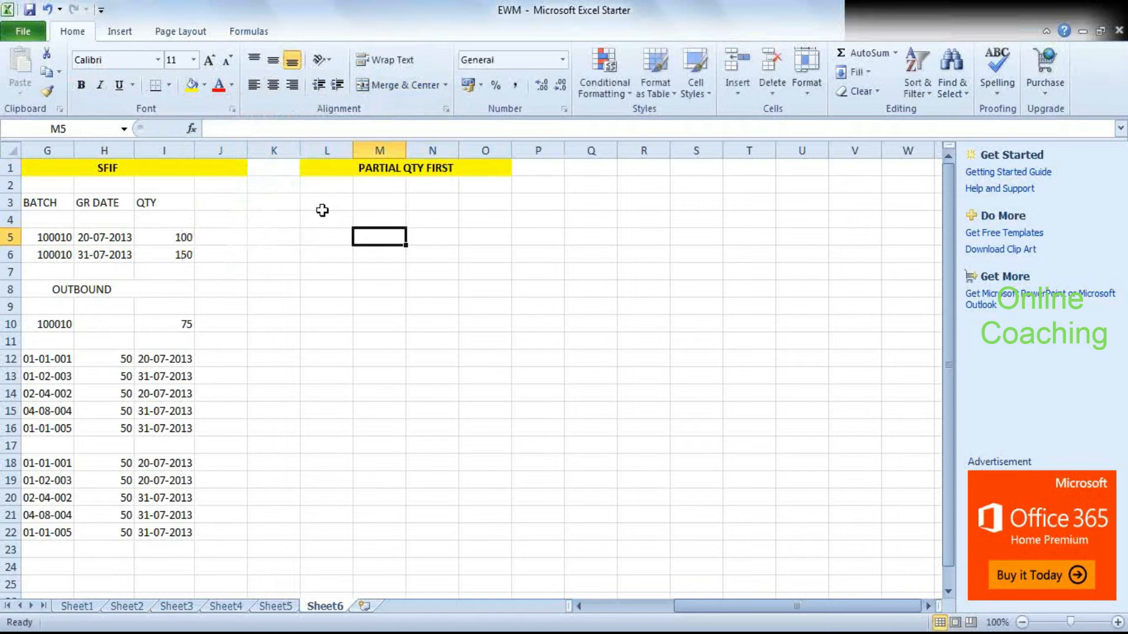
Copy the SFIF block's column headings and inbound rows F3:I6 to the area starting at L3.
scroll(644, 491, "down", 3)
scroll(597, 541, "up", 3)
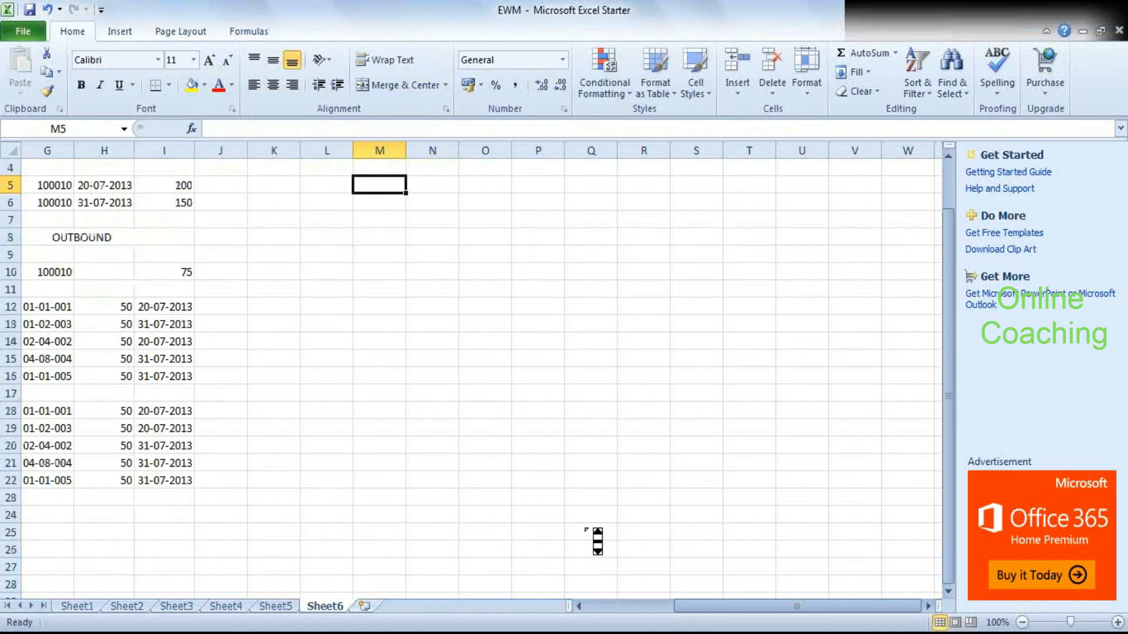
left_click(162, 204)
key("Left")
key("Left")
key("Left")
key("Left")
key("Right")
key("shift+Right")
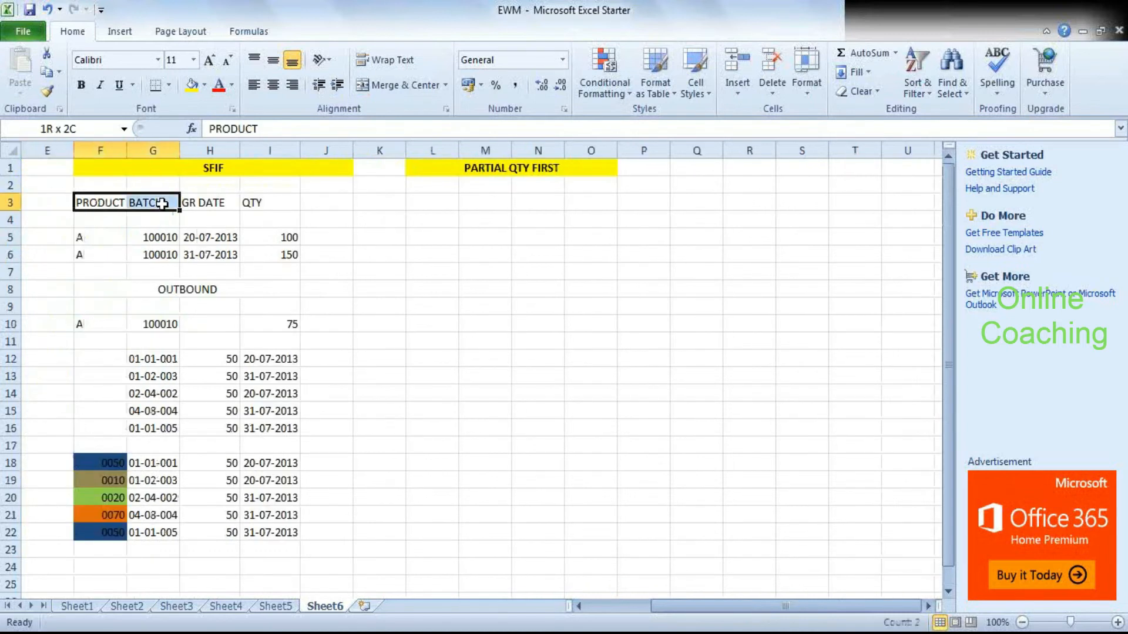
key("shift+Right")
key("shift+Right")
key("shift+Down")
key("shift+Down")
key("shift+Down")
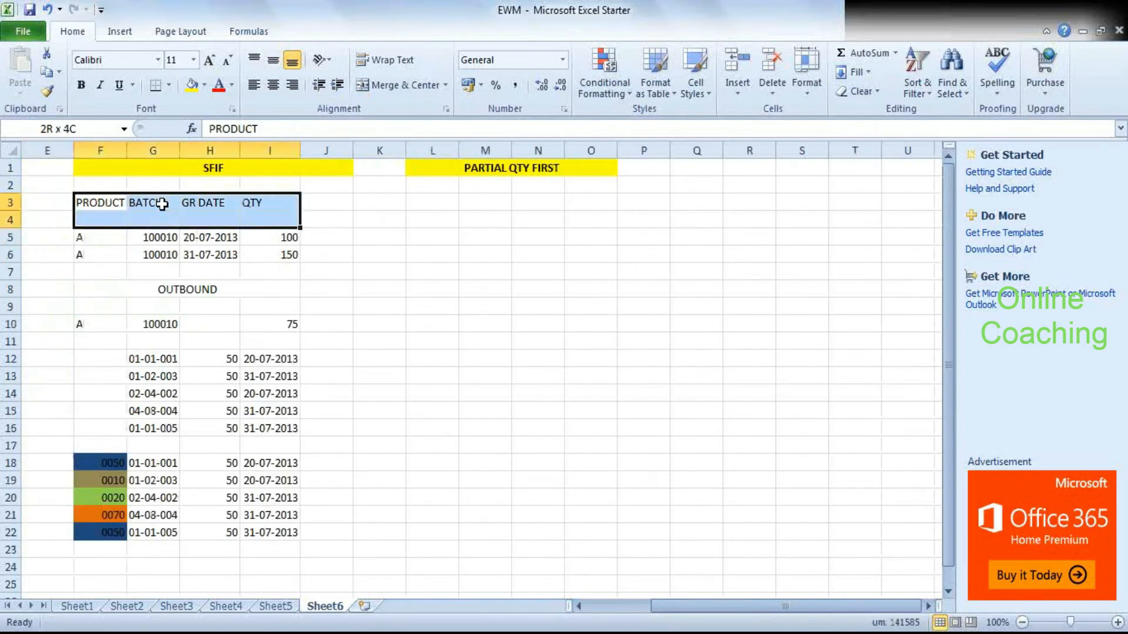
key("ctrl+c")
key("Right")
key("Right")
key("Right")
key("Right")
key("Right")
key("Right")
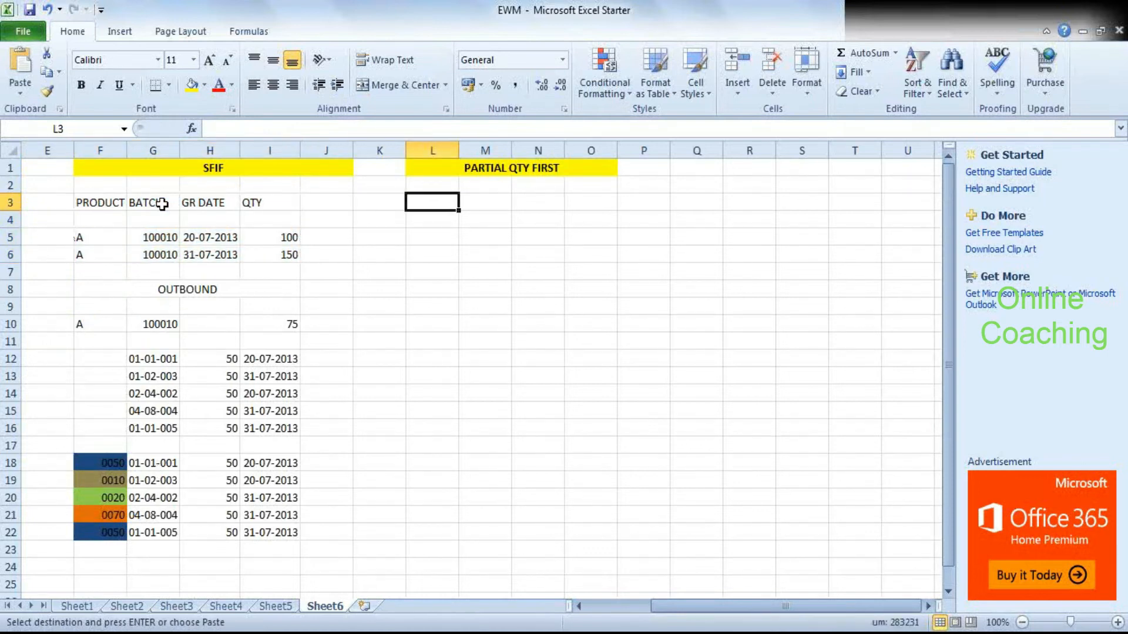
key("ctrl+v")
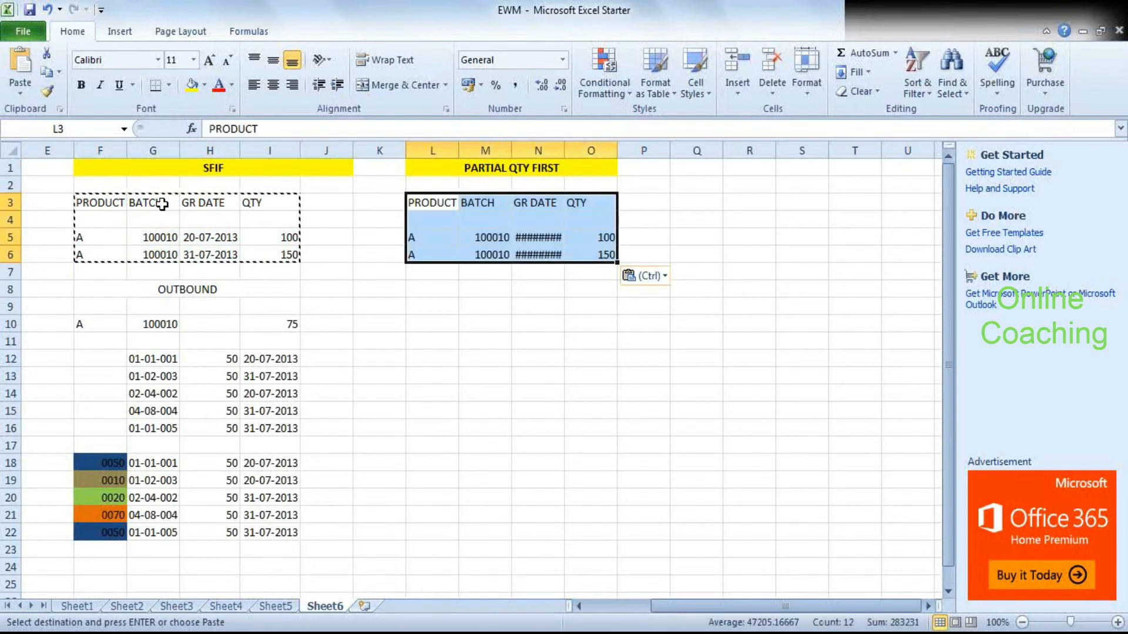
Autofit the widths of columns M and N to the copied batch numbers and GR dates.
double_click(511, 151)
double_click(551, 147)
left_click(661, 242)
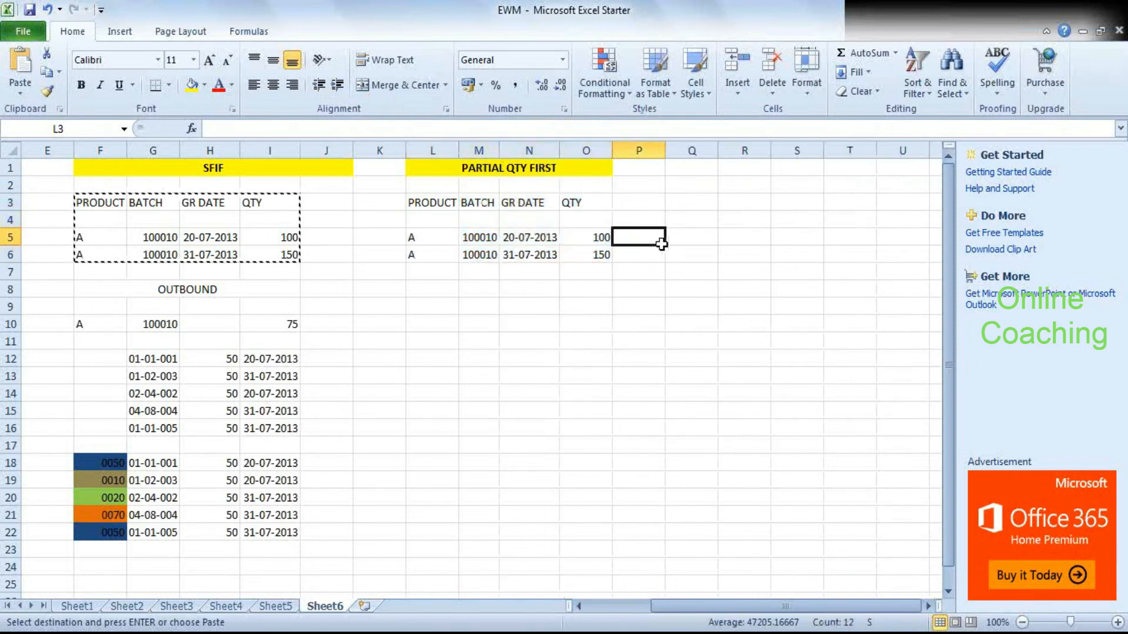
double_click(587, 287)
left_click(474, 278)
left_click(442, 271)
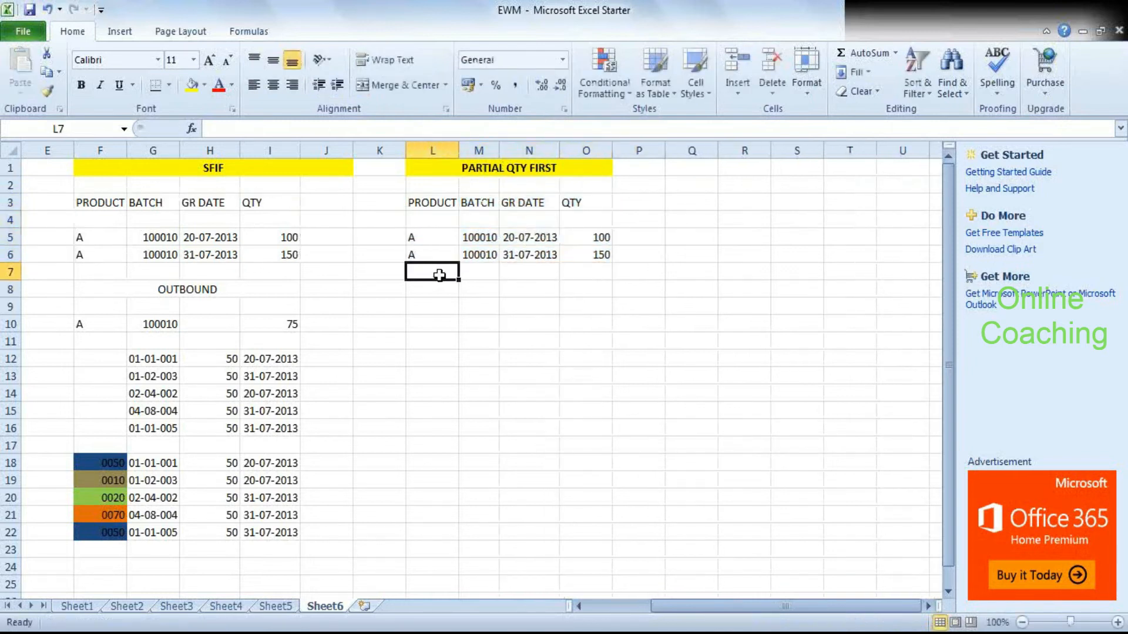
double_click(425, 256)
left_click(487, 320)
left_click(424, 254)
left_click_drag(424, 255, 426, 272)
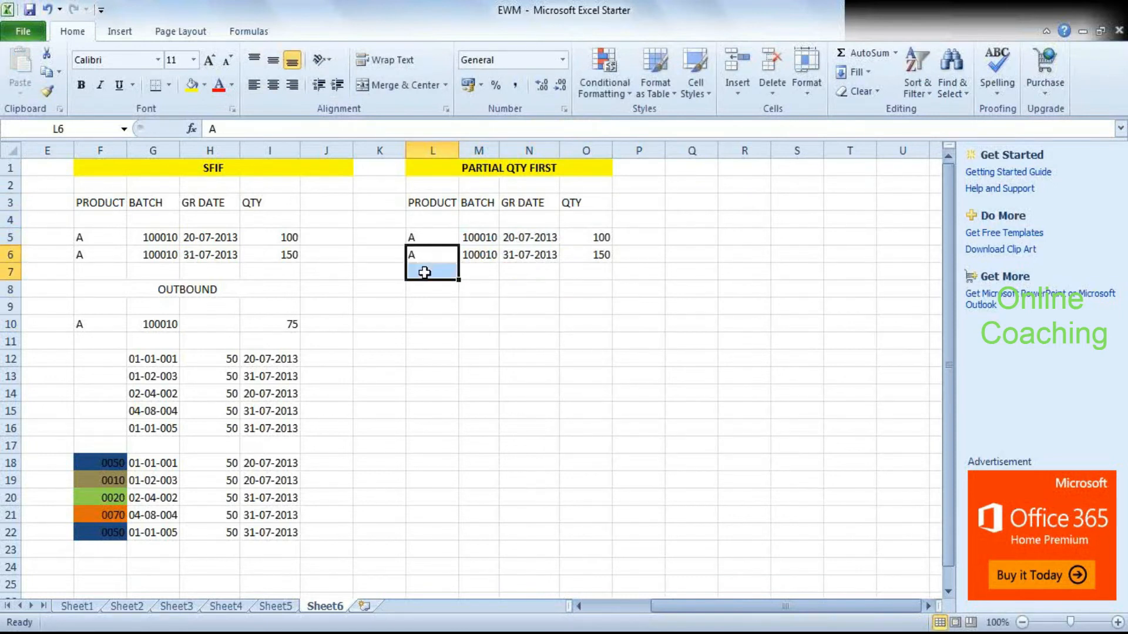
Add the column heading STORAGE BIN in P3 and autofit the width of column P.
left_click(584, 287)
left_click(608, 202)
left_click(642, 205)
type("STO")
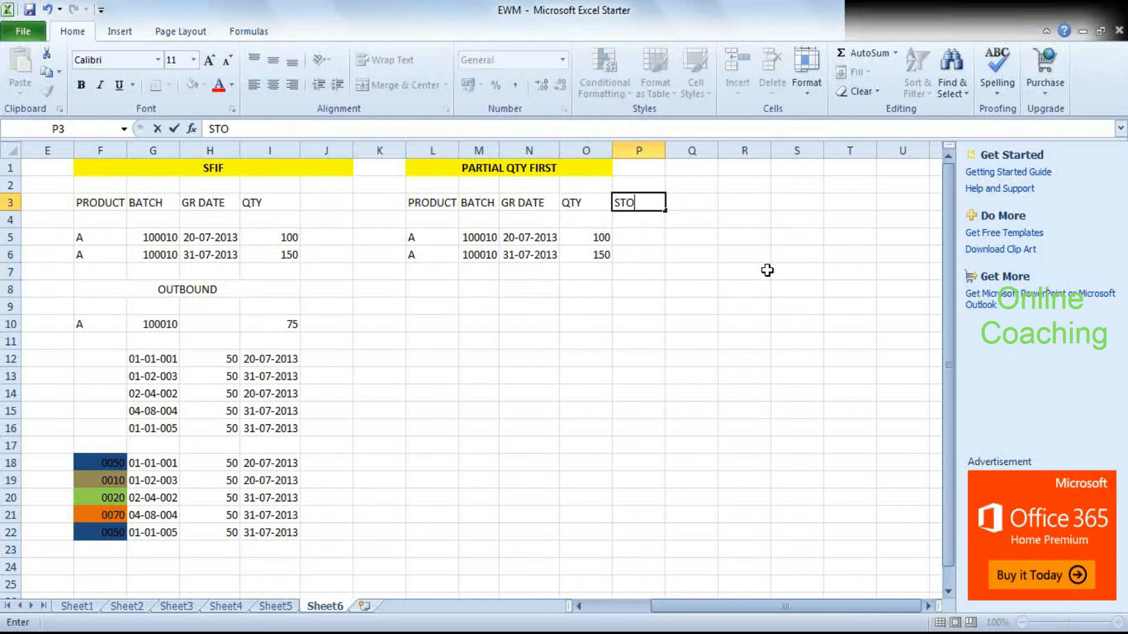
type("RAGE BIN")
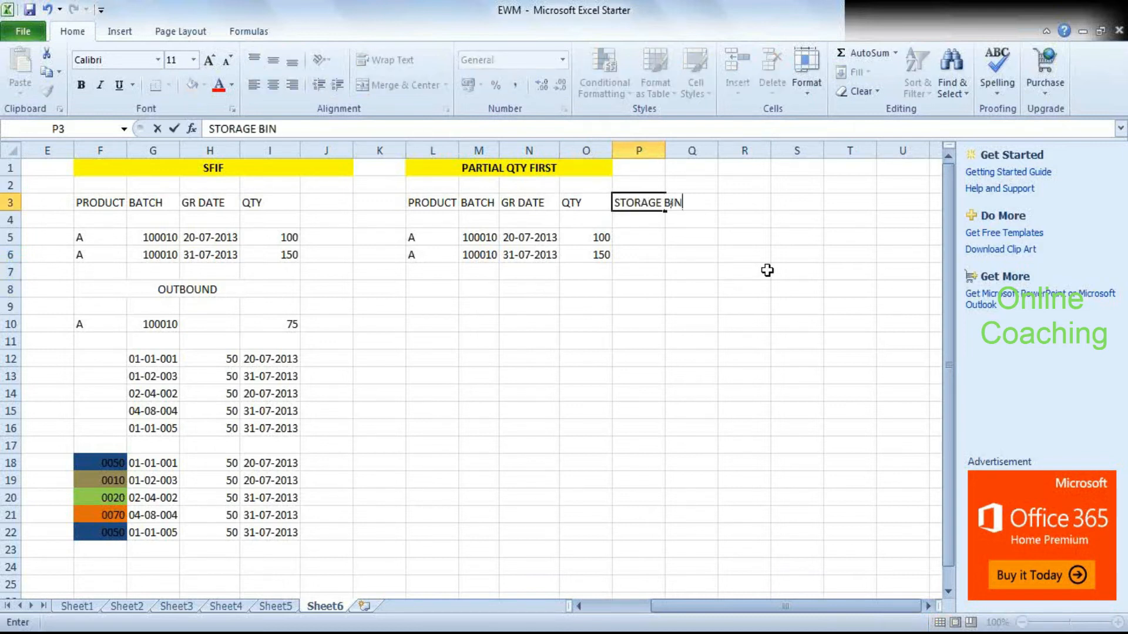
left_click(623, 305)
double_click(664, 148)
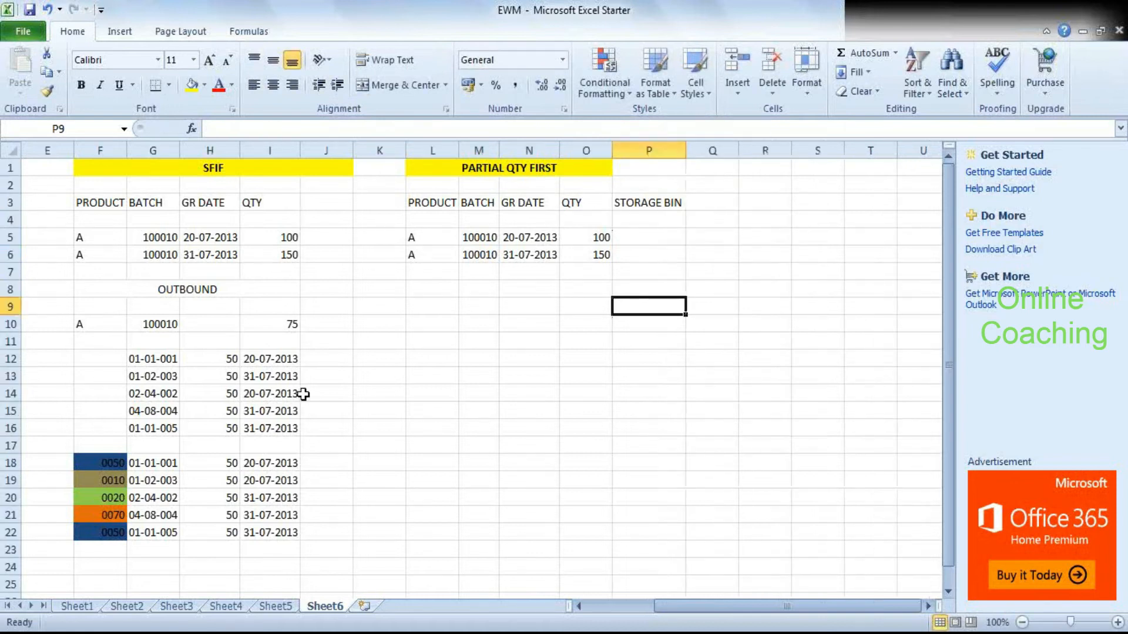
Copy the storage bins from G18:G22 into the STORAGE BIN column at P5:P9.
left_click_drag(161, 461, 158, 525)
key("ctrl+c")
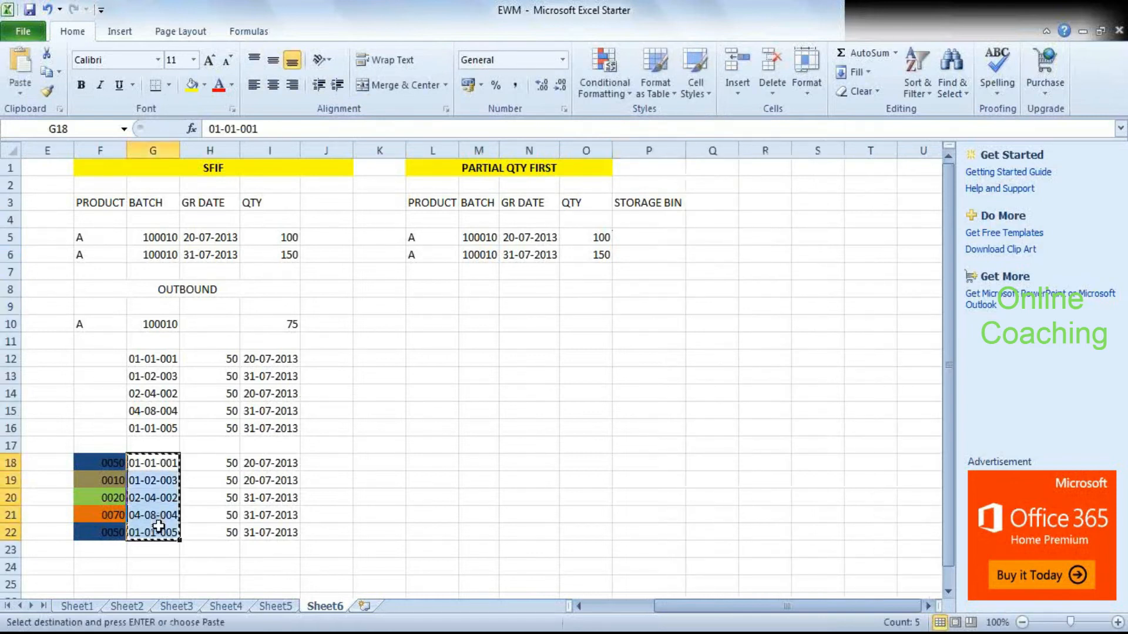
left_click(659, 235)
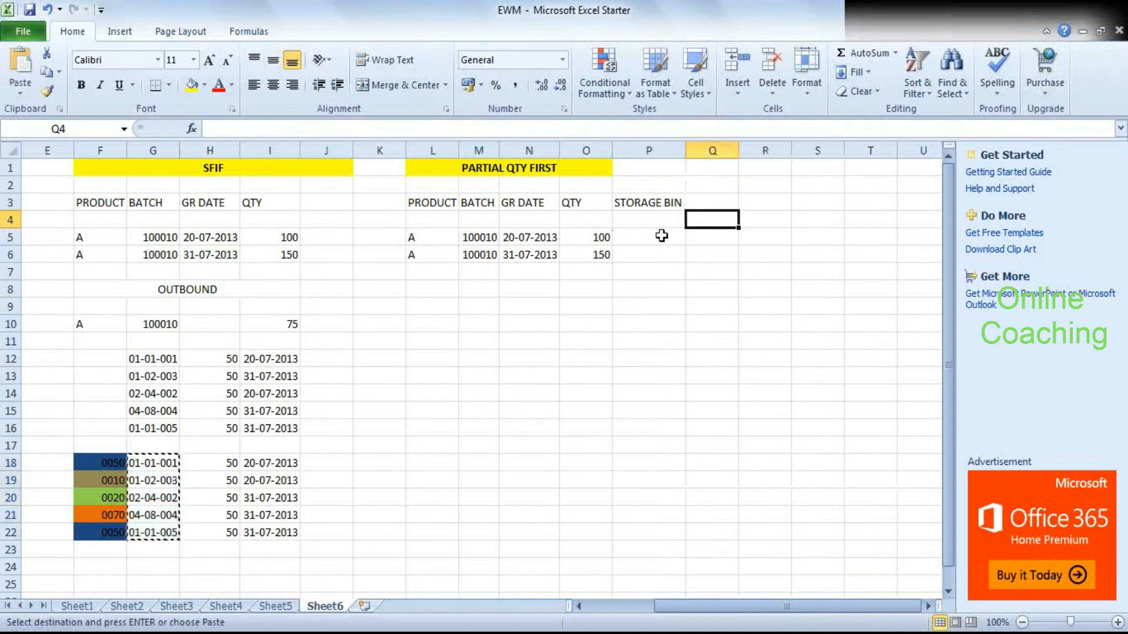
key("ctrl+v")
left_click(599, 324)
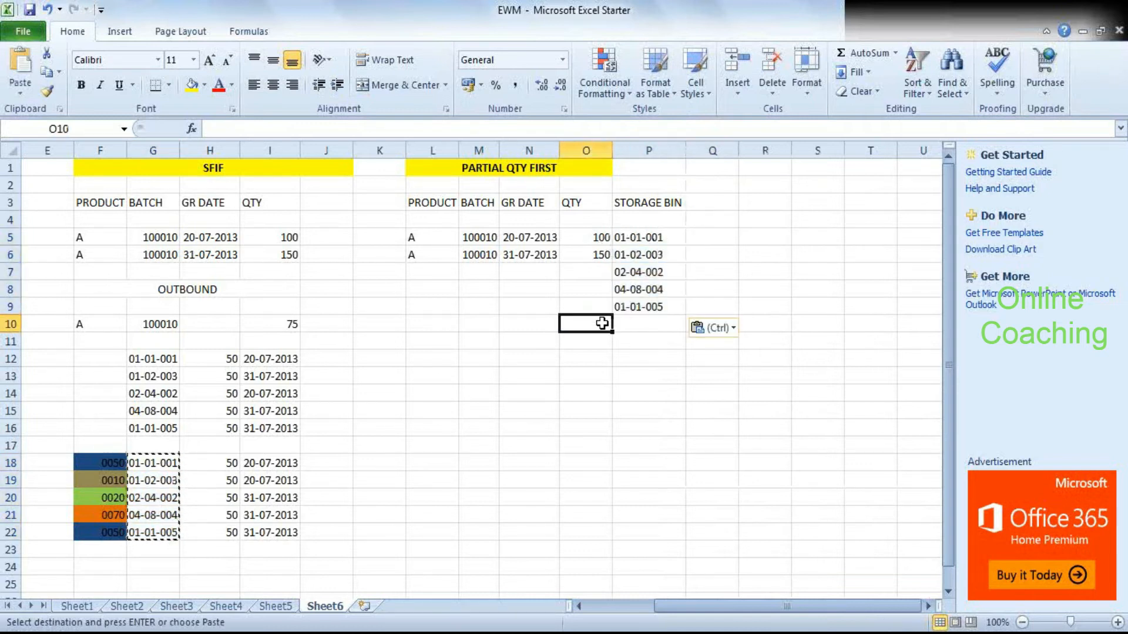
Enter the GR dates 15/07/2013 in N7 and 01/07/2013 in N8, and fill the N8 date down to N9.
left_click(482, 270)
left_click(536, 270)
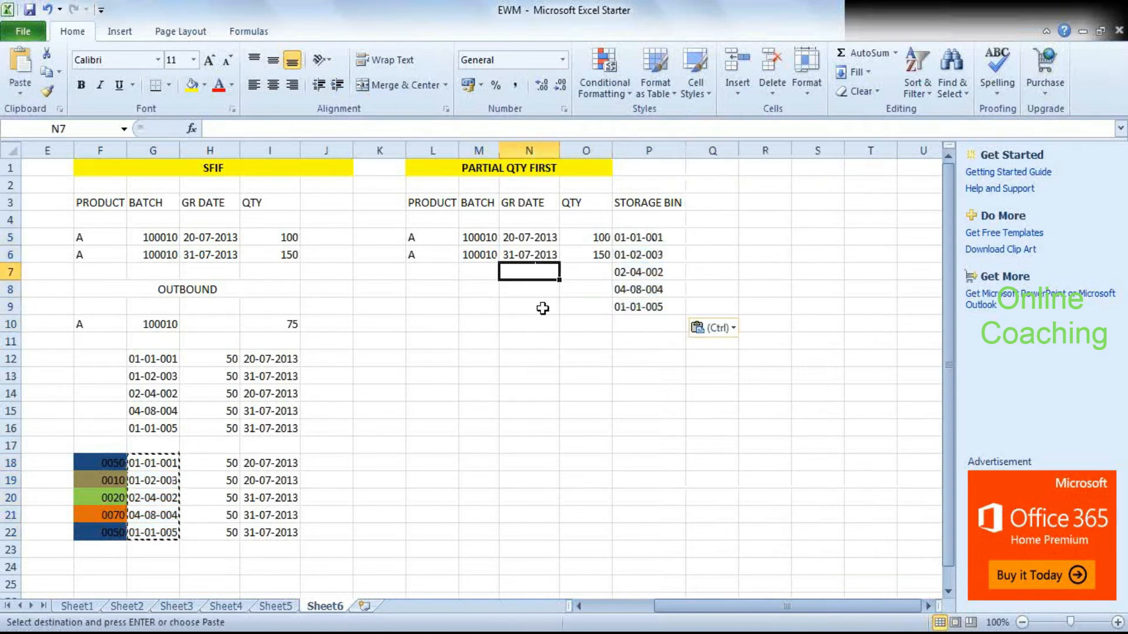
type("15/06")
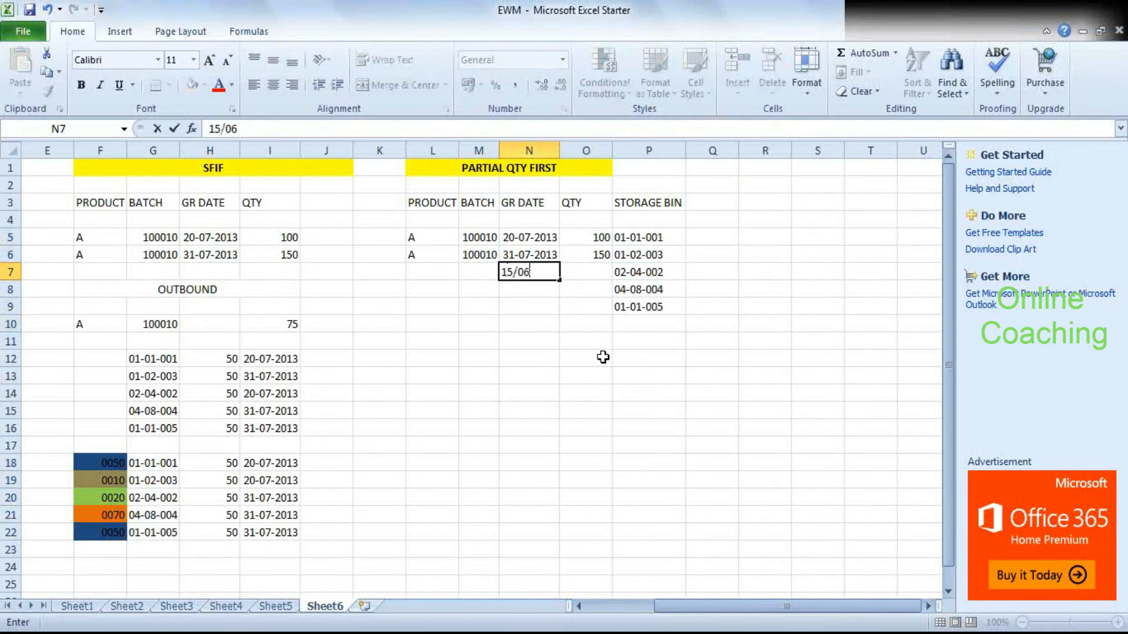
key("BackSpace")
type("7/2013")
key("Return")
type("0")
type("0")
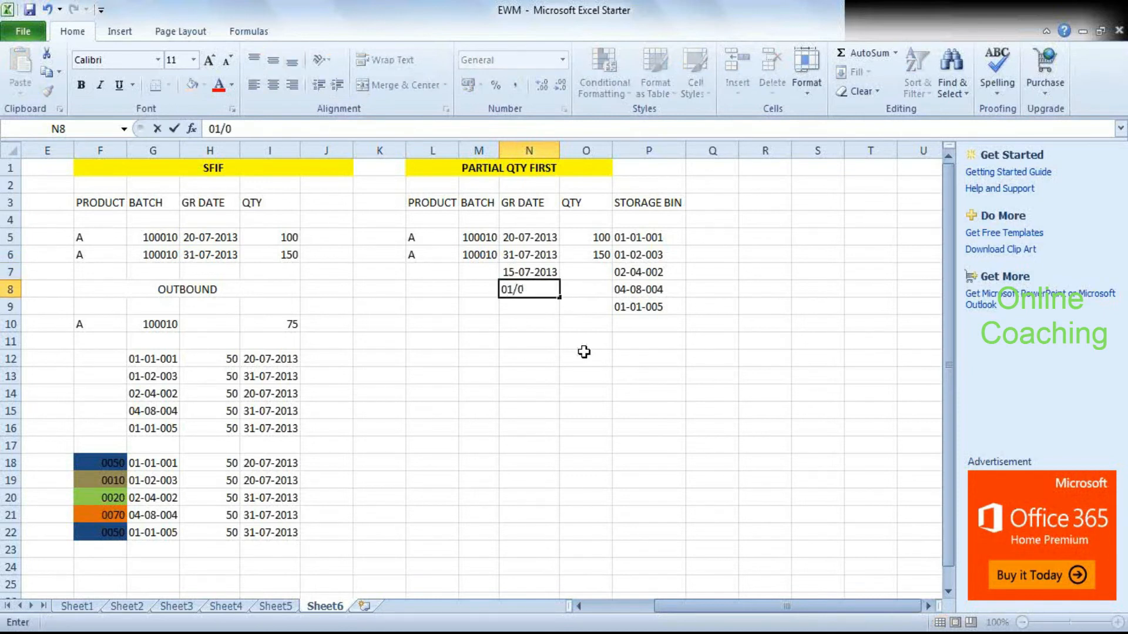
type("7/2013")
key("Right")
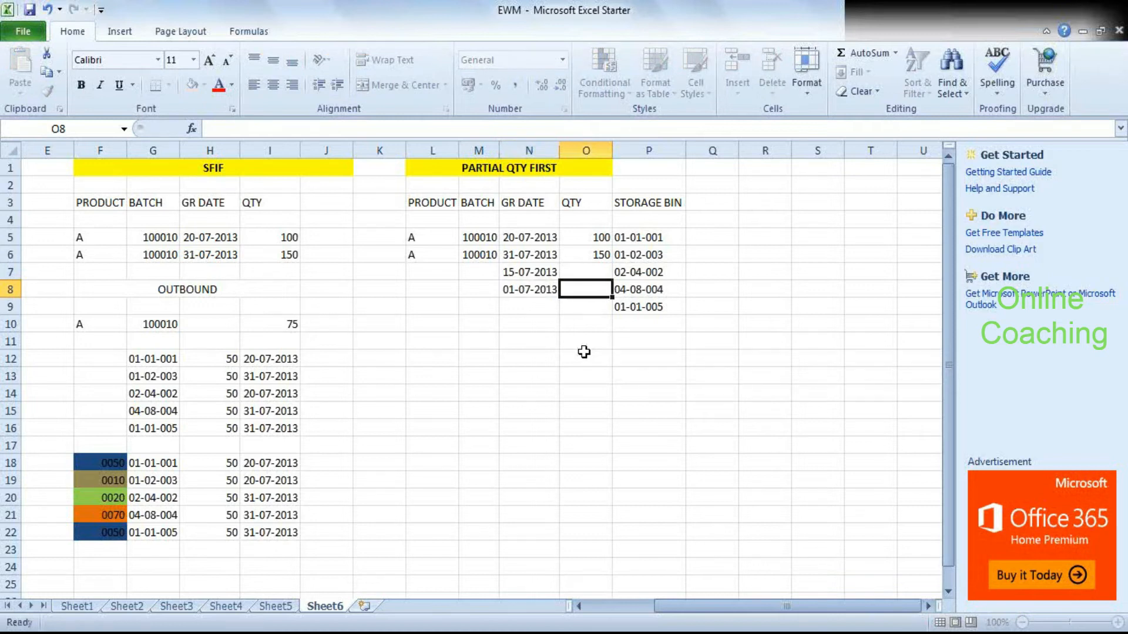
key("Left")
key("shift+Down")
key("ctrl+d")
Enter the quantities 50, 55 and 70 in the QTY column at O7:O9.
key("Right")
key("Up")
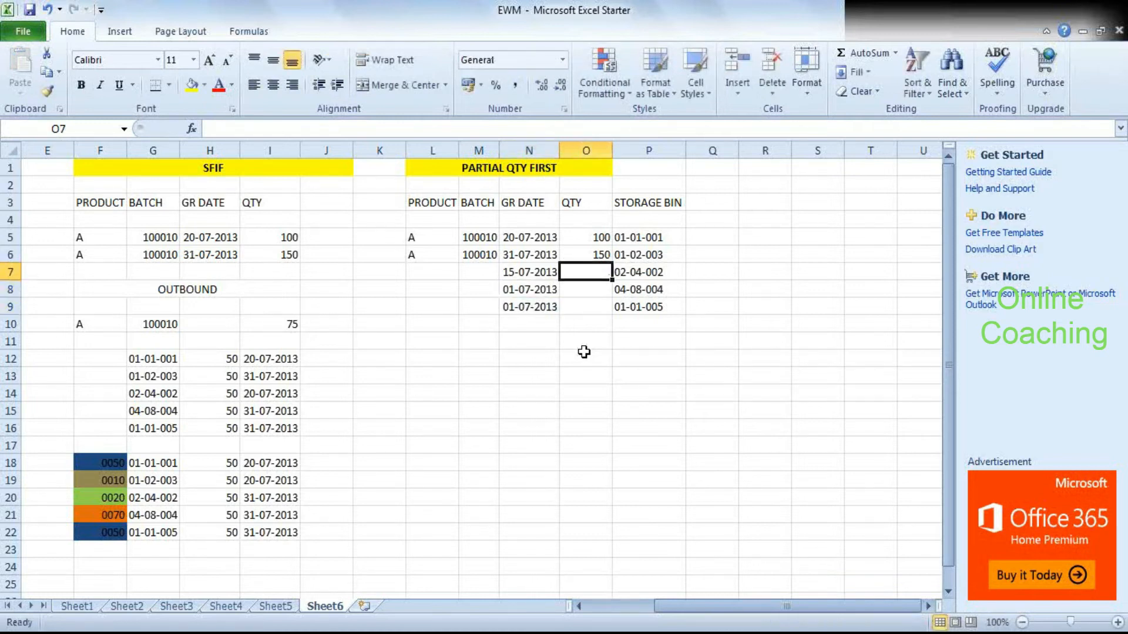
type("50")
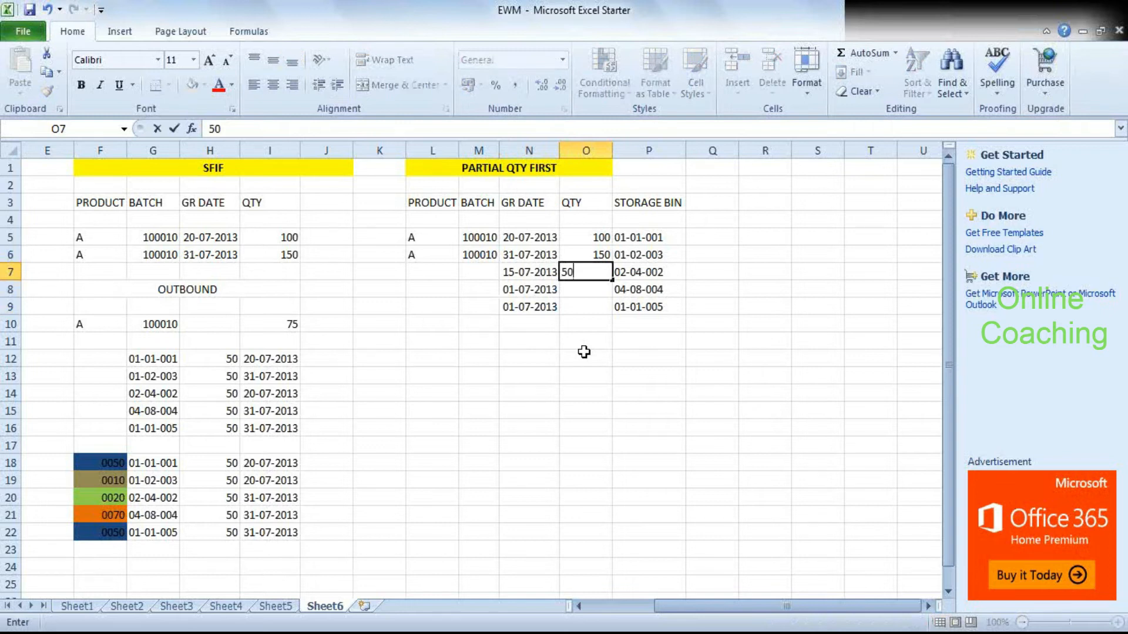
key("Return")
type("55")
key("Return")
type("7")
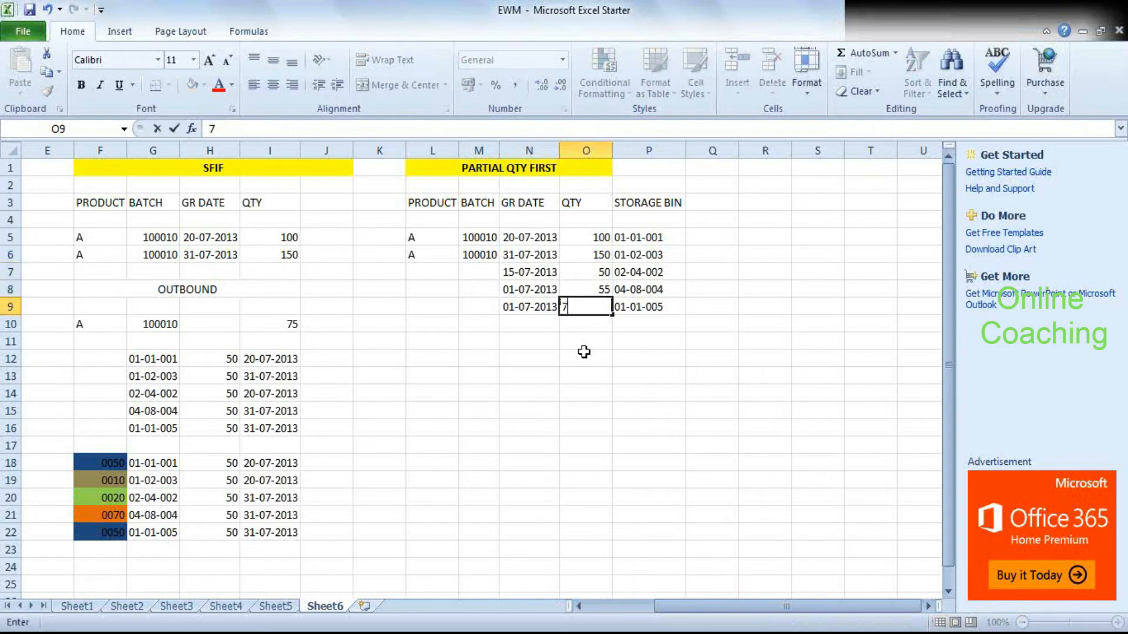
type("0")
key("Return")
type("45")
key("BackSpace")
key("BackSpace")
Enter the batch numbers 20010 in M7, 200010 in M8 and 10010 in M9.
key("Up")
key("Up")
key("Up")
key("Left")
key("Left")
key("Up")
key("Down")
type("20010")
key("Return")
type("2000")
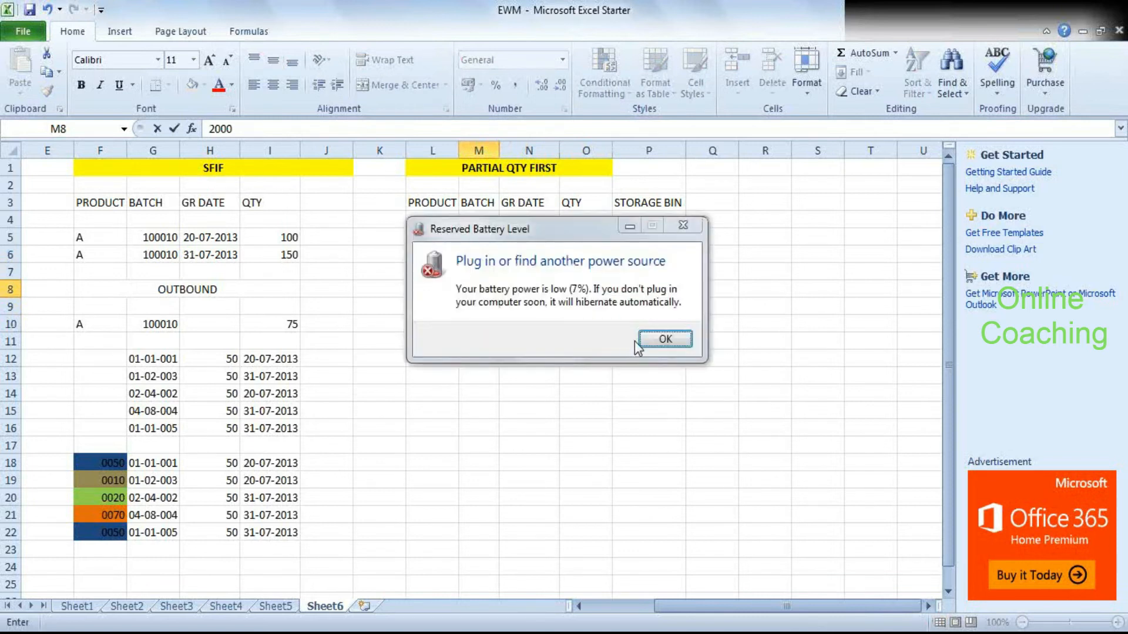
left_click(650, 340)
type("10")
key("Return")
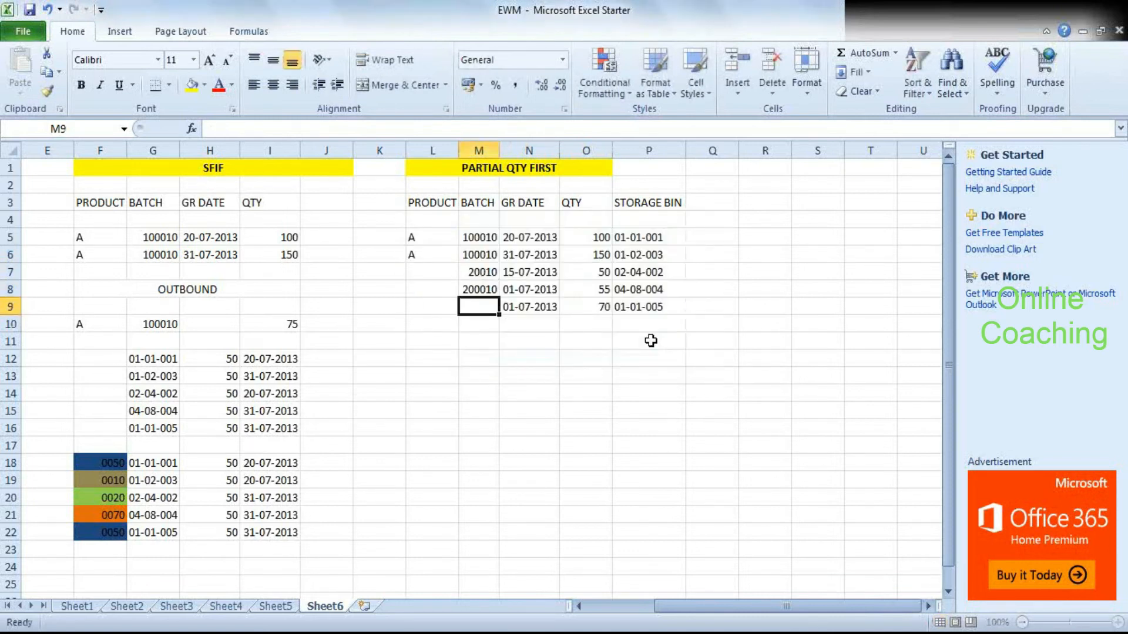
type("10010")
key("Tab")
Fill product A from L6 down to L9 in the PRODUCT column.
key("Left")
key("Up")
key("Up")
key("Up")
key("Up")
key("Right")
key("Right")
key("Left")
key("Left")
key("Left")
key("Down")
key("shift+Down")
key("shift+Down")
key("shift+Down")
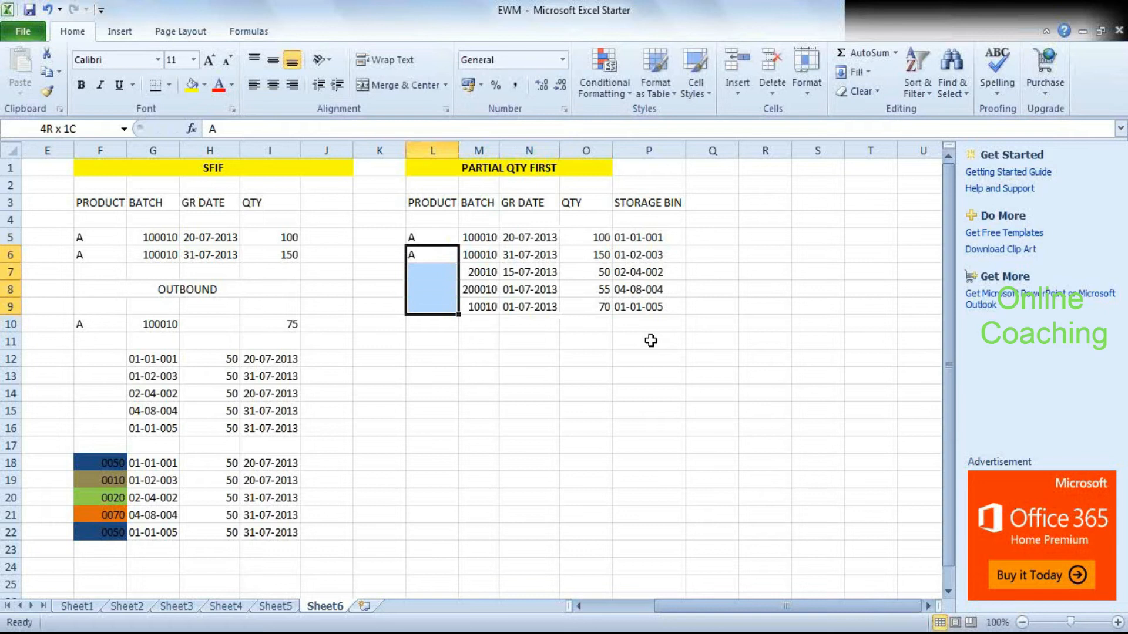
key("ctrl+d")
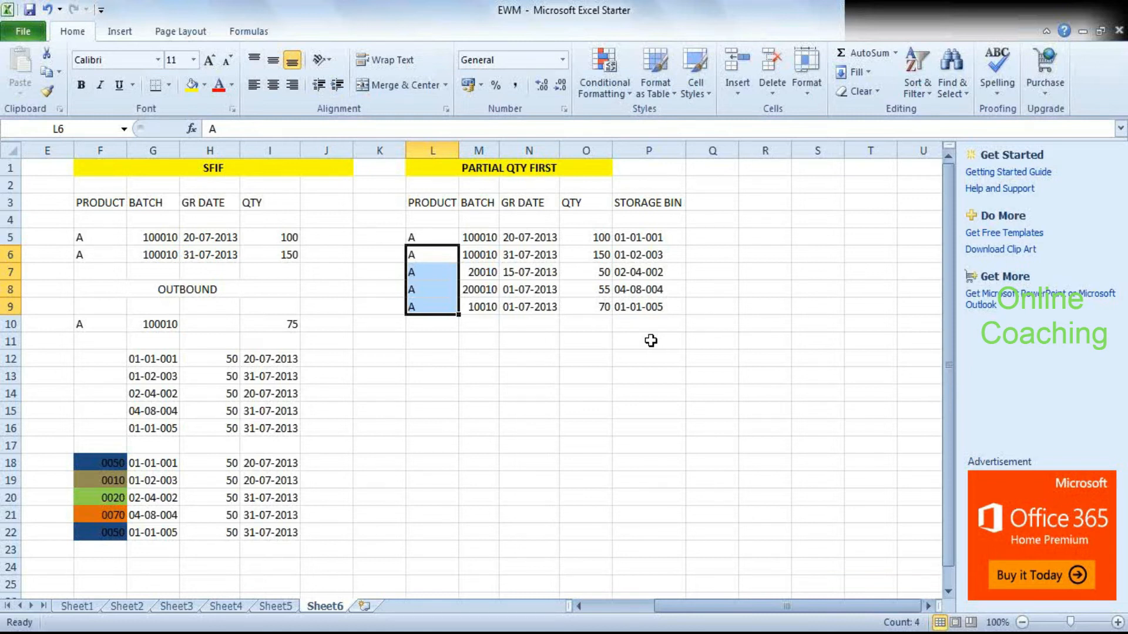
scroll(625, 331, "left", 1)
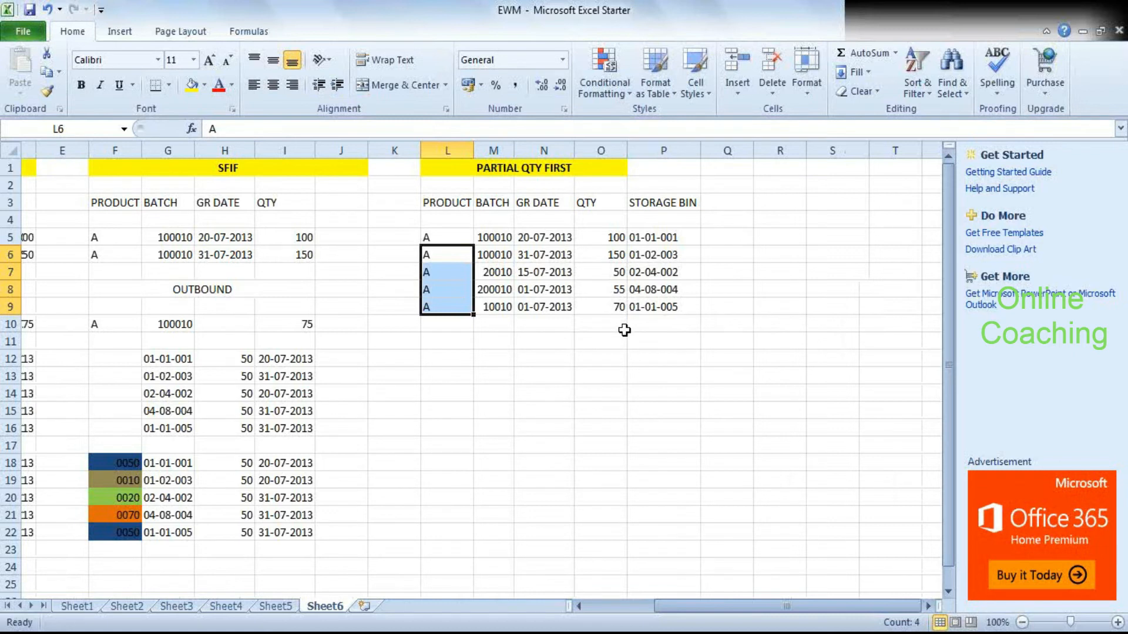
scroll(625, 331, "left", 3)
left_click_drag(649, 611, 816, 625)
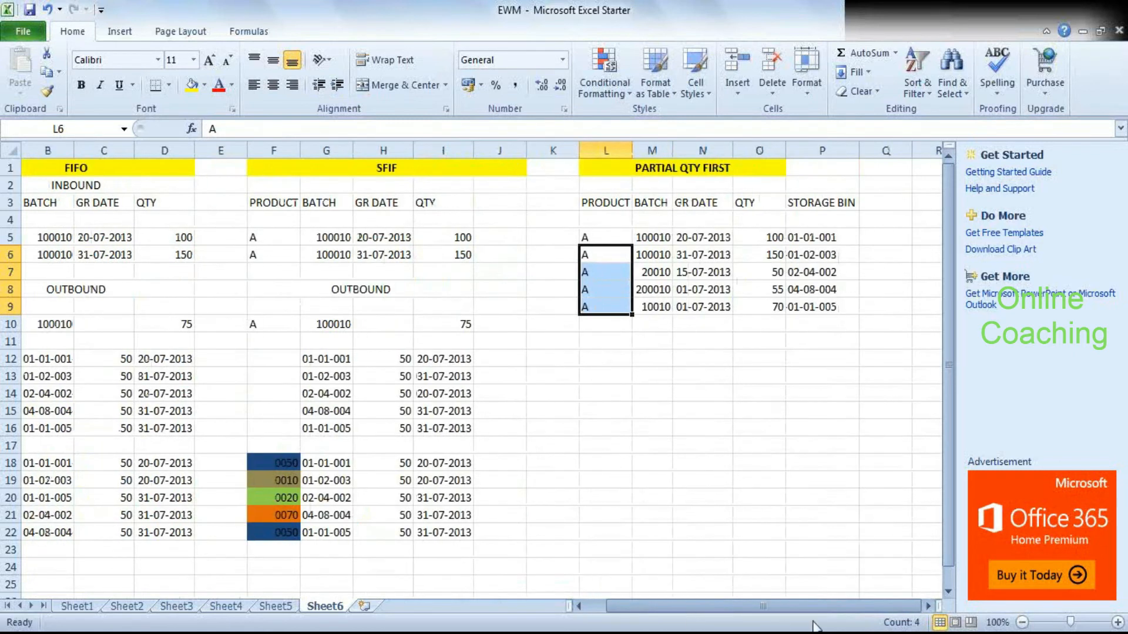
left_click(686, 609)
left_click(651, 256)
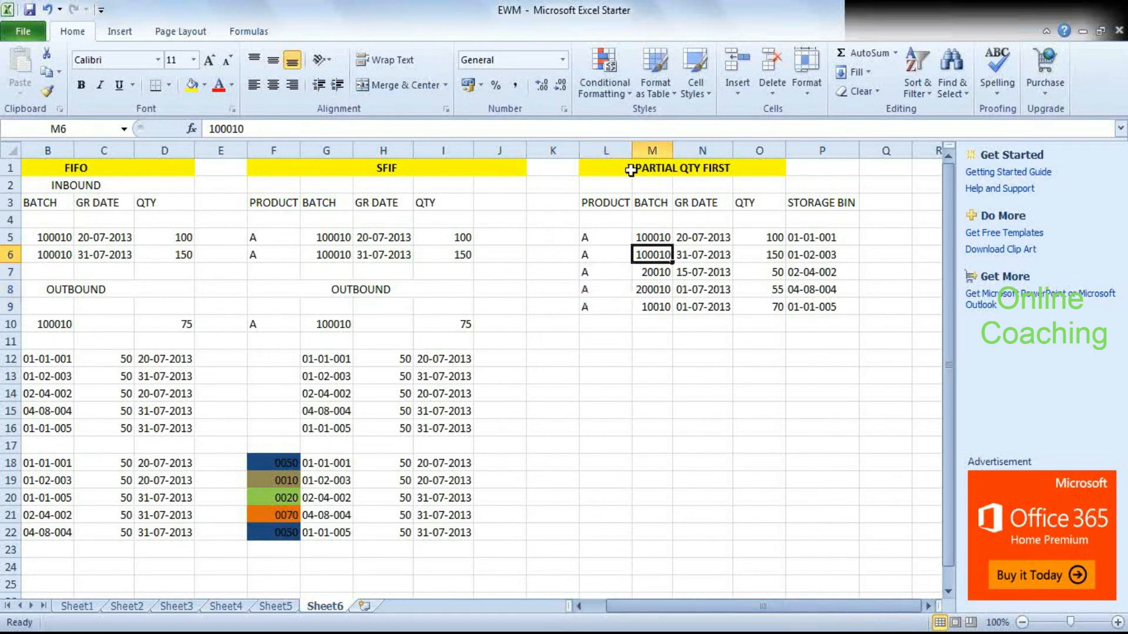
key("Right")
key("Right")
key("Right")
key("Right")
key("Right")
key("Right")
key("Right")
key("Right")
key("Right")
key("Right")
key("Right")
key("Right")
key("Right")
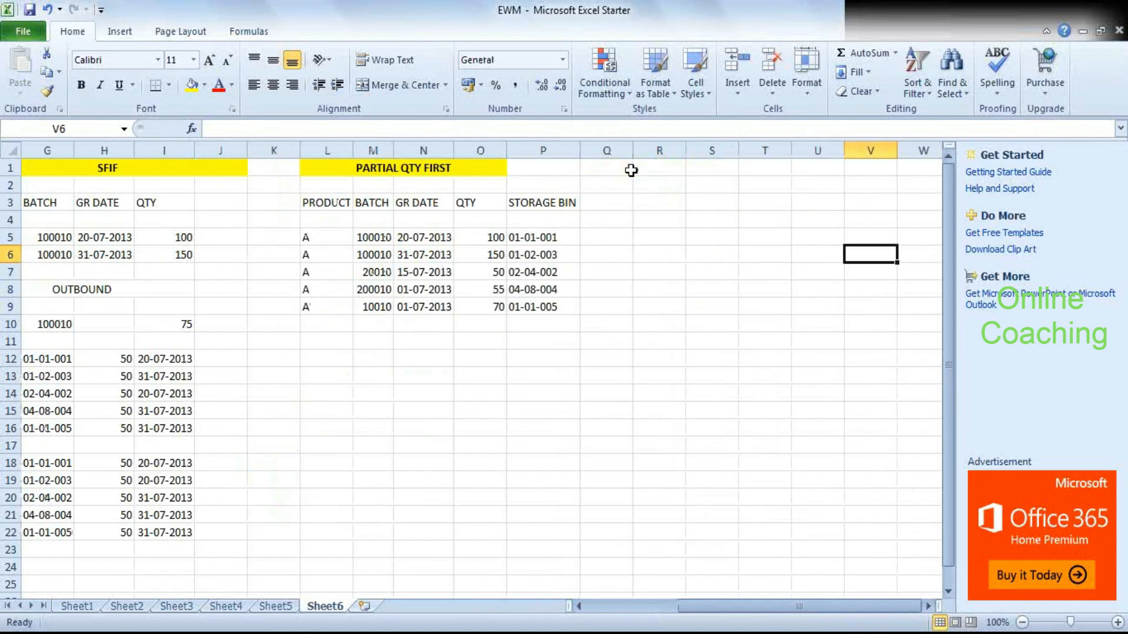
key("Right")
key("Left")
key("Left")
key("Left")
key("Left")
key("Left")
key("Left")
key("Left")
key("Left")
key("Left")
key("Left")
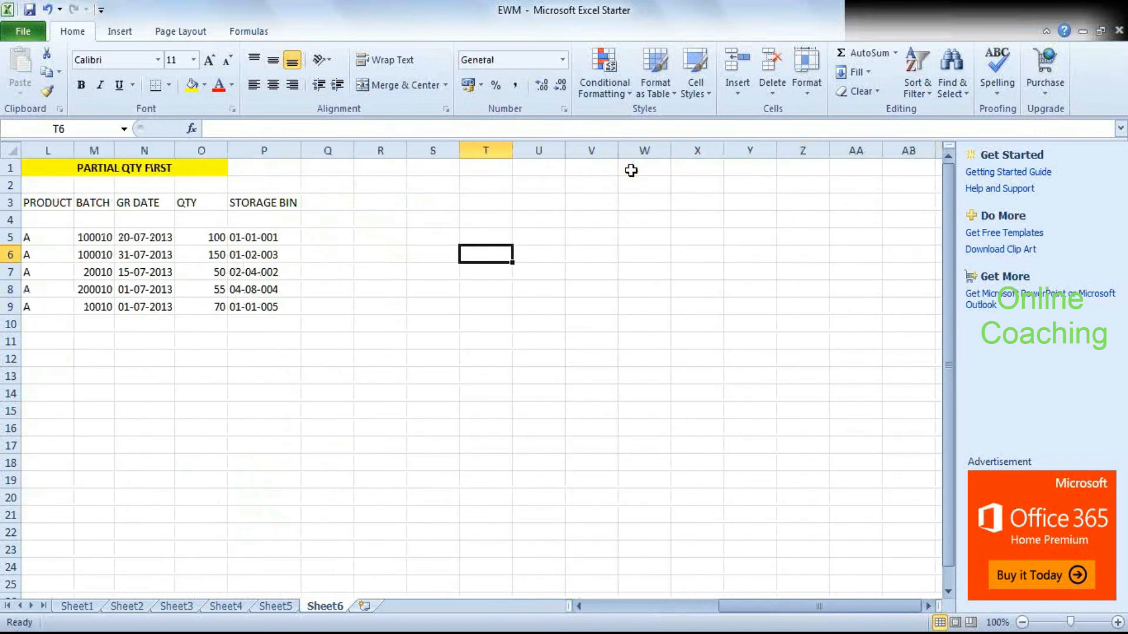
key("Left")
key("Left")
key("Left")
key("Up")
key("Right")
key("Down")
key("Down")
key("Up")
key("Up")
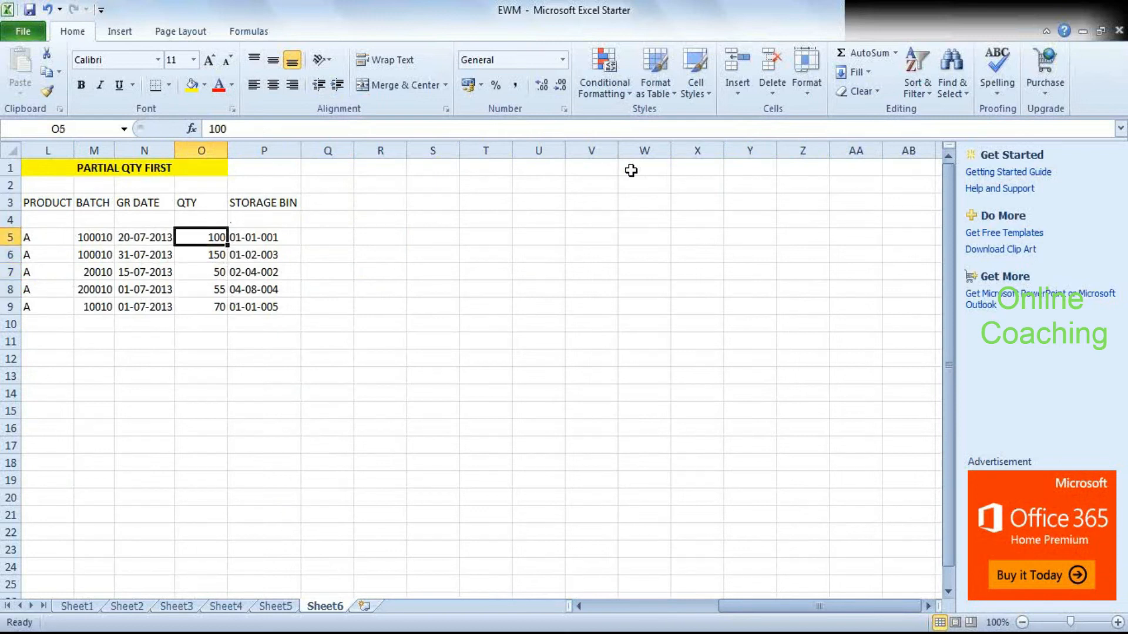
Set the quantity for storage bin 01-02-003 in O6 to 100.
key("Right")
key("Down")
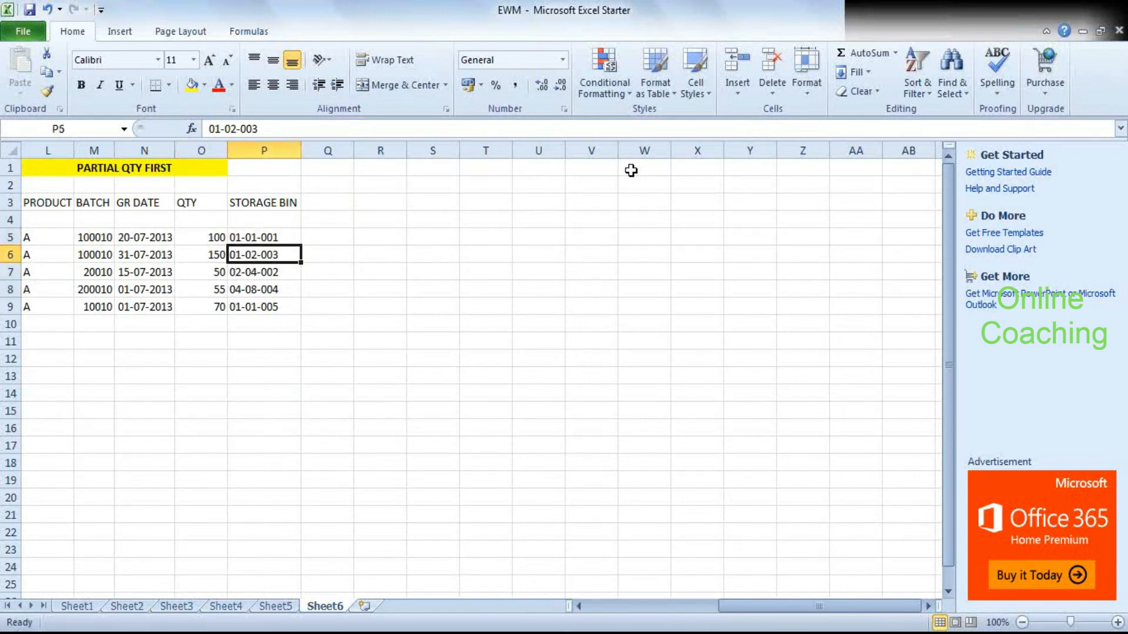
key("Left")
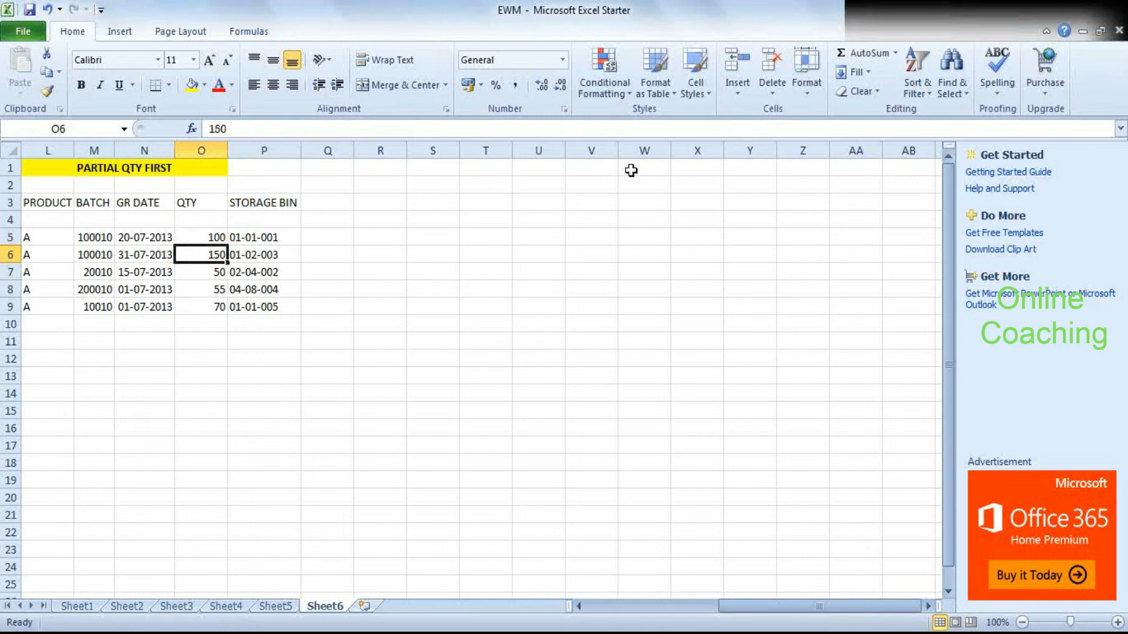
type("1")
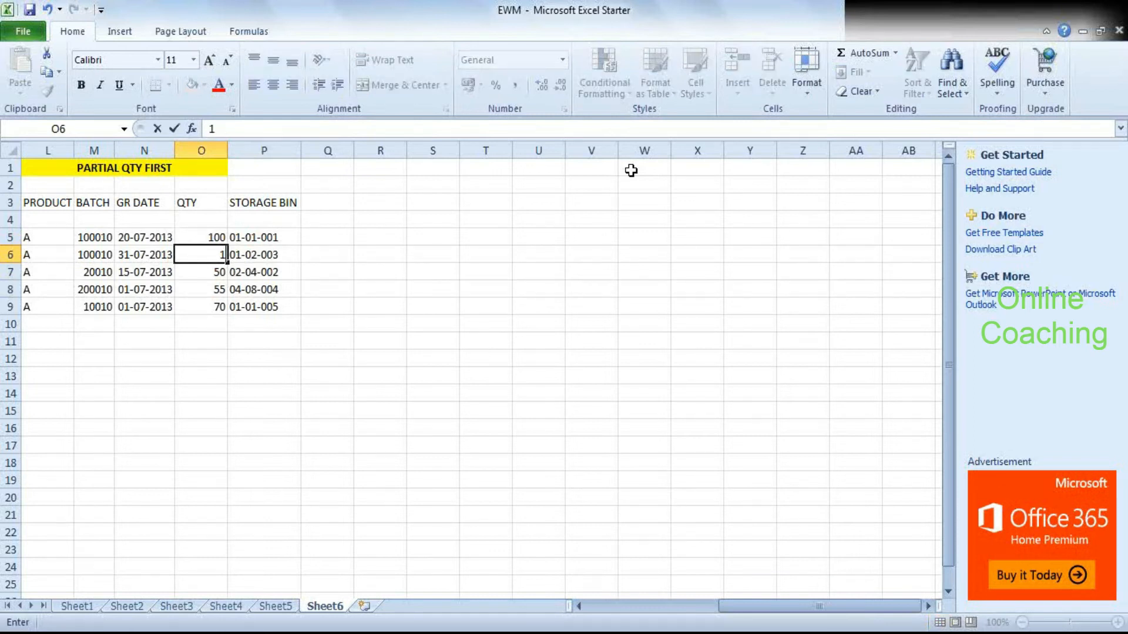
type("00")
key("Right")
Add the column heading HU in Q3 beside STORAGE BIN.
key("Up")
key("Right")
key("Right")
key("Up")
key("Left")
key("Up")
type("HU")
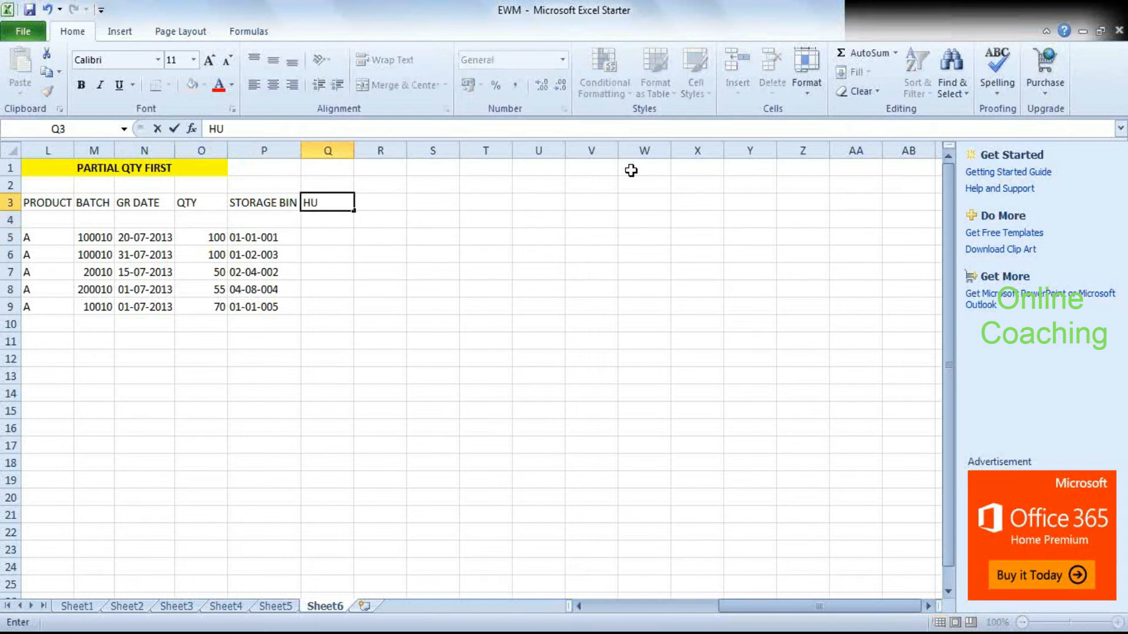
key("Return")
key("Return")
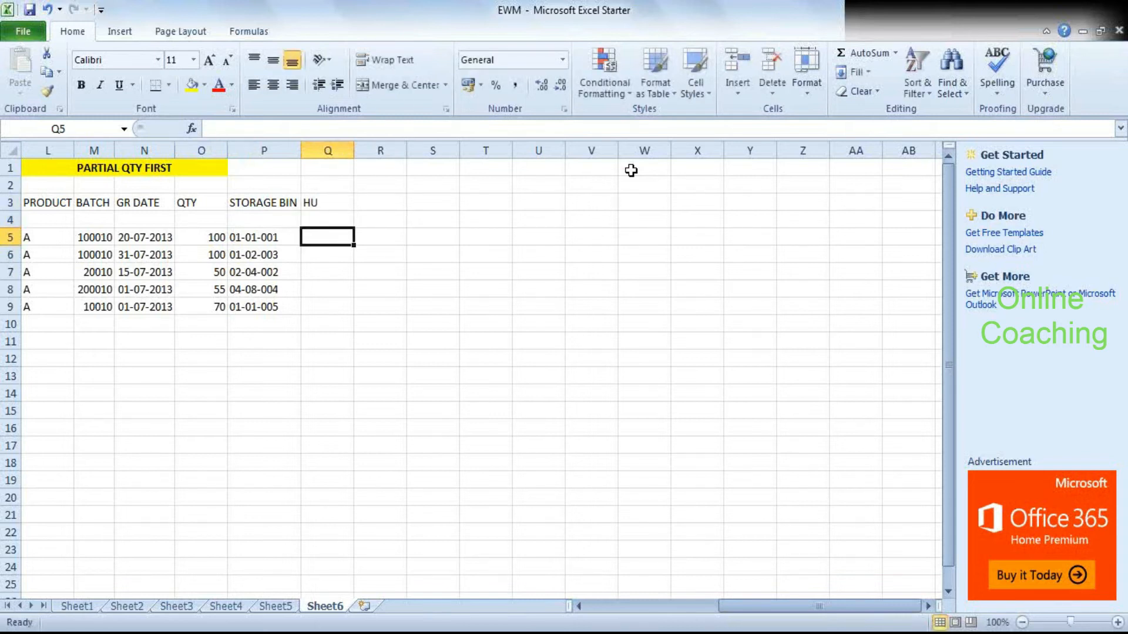
key("Left")
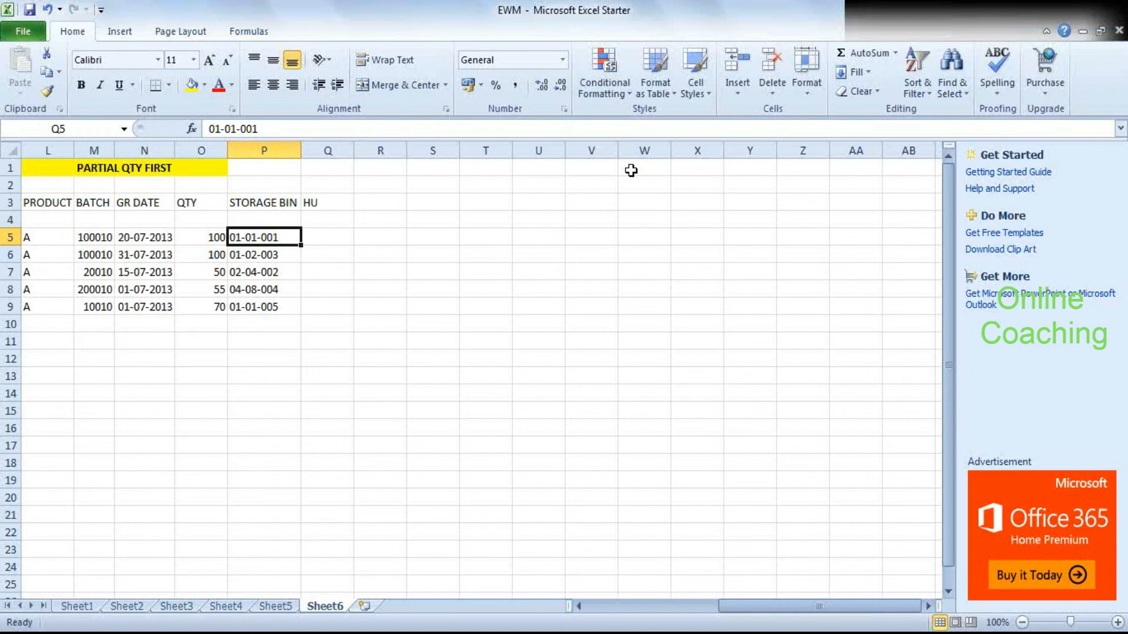
key("Left")
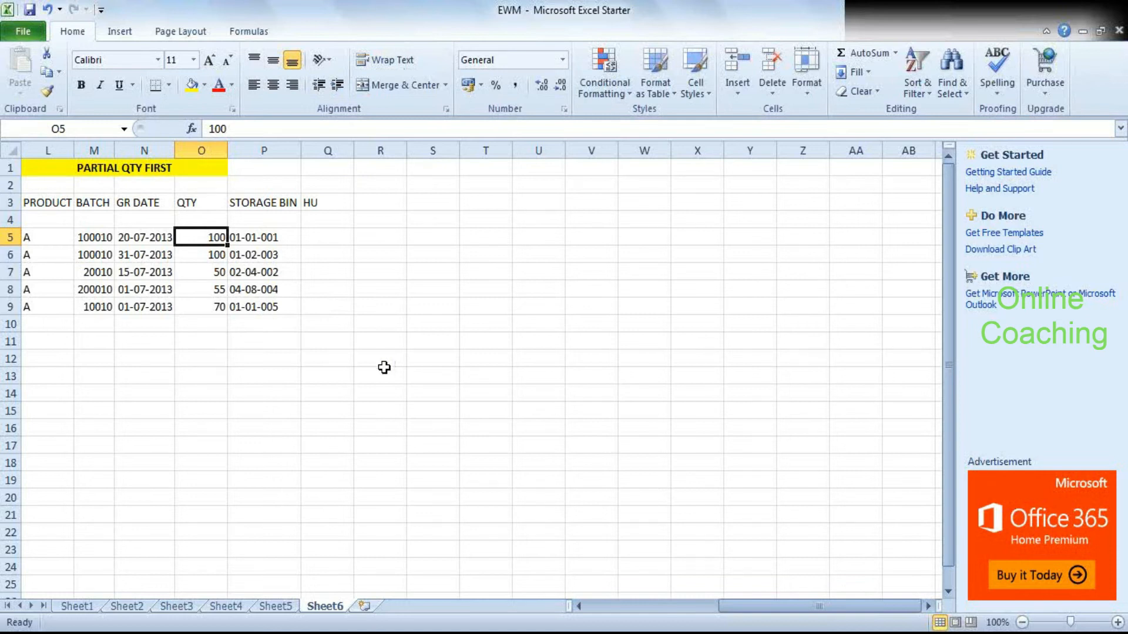
Switch to SAP, look through the storage type search sequences and display the storage types assigned to warehouse 0001 sequence PICK.
scroll(360, 393, "down", 1)
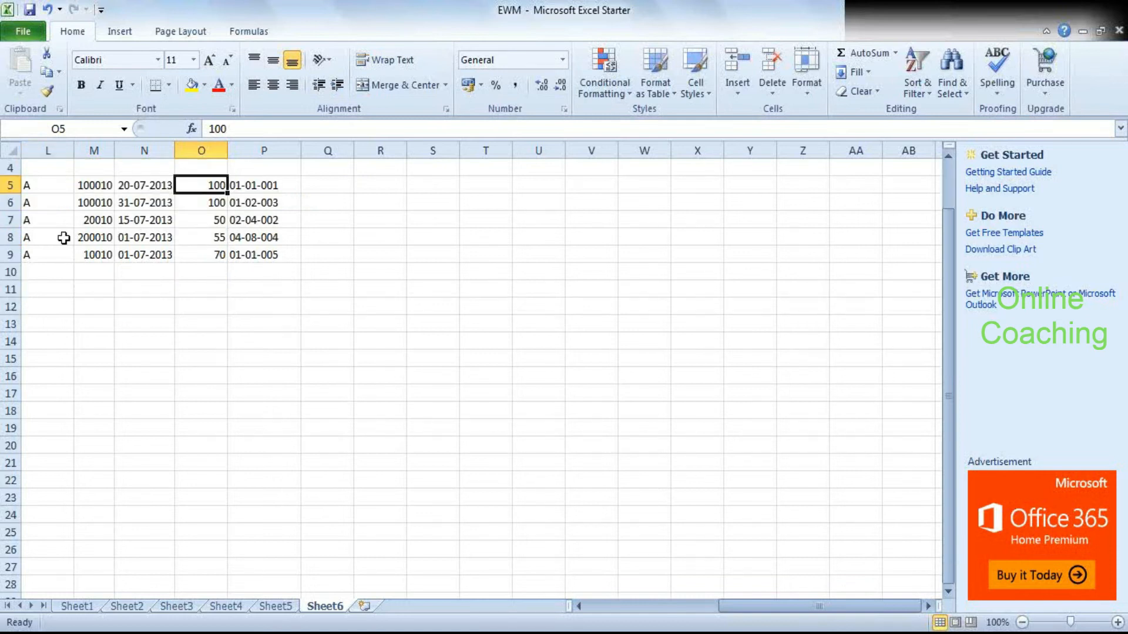
scroll(144, 302, "up", 1)
key("alt+Tab")
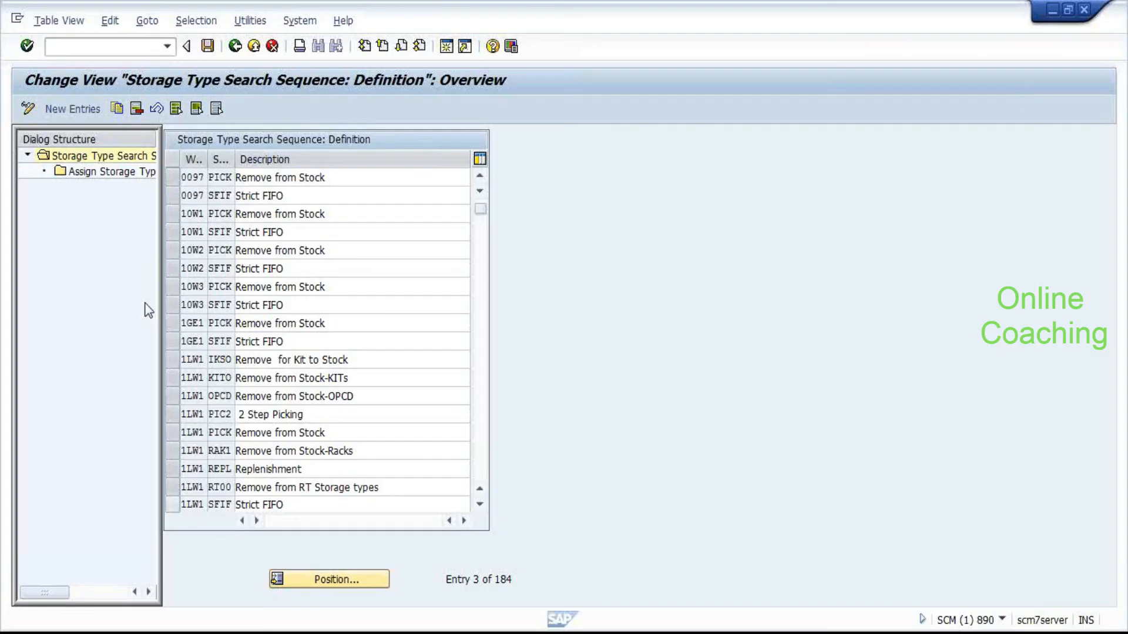
scroll(262, 293, "up", 2)
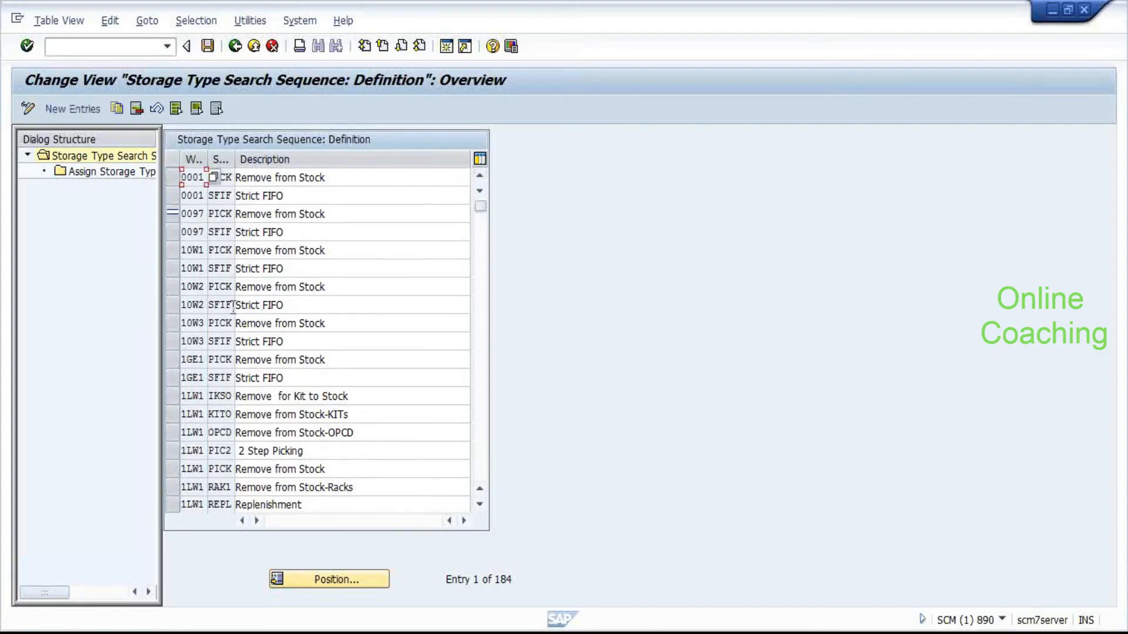
scroll(253, 317, "down", 12)
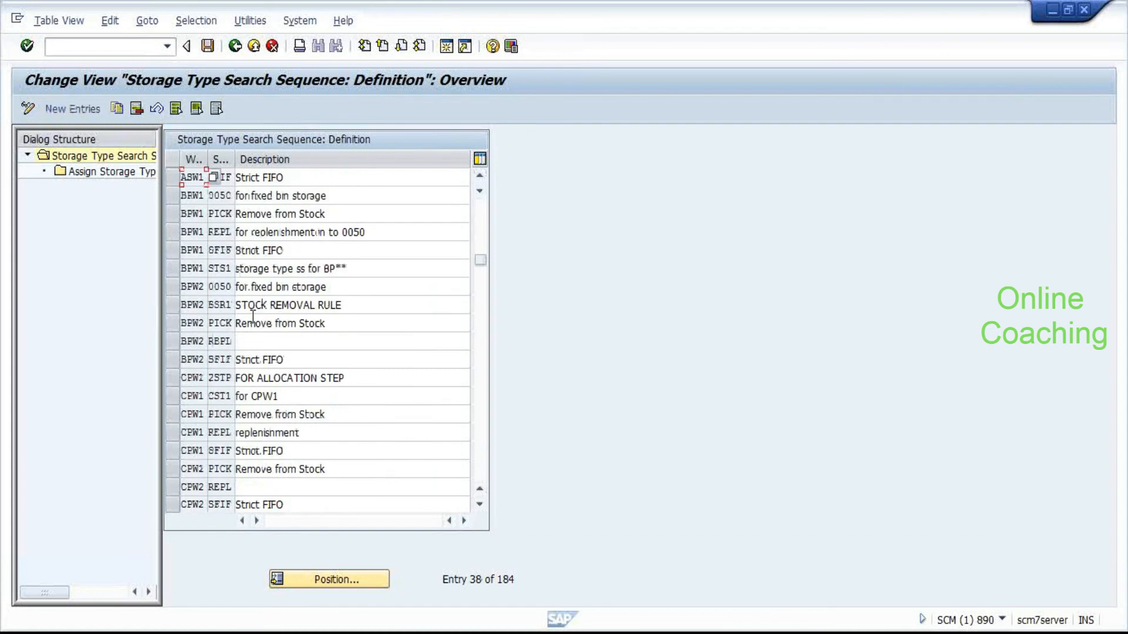
scroll(253, 317, "down", 2)
scroll(252, 317, "up", 10)
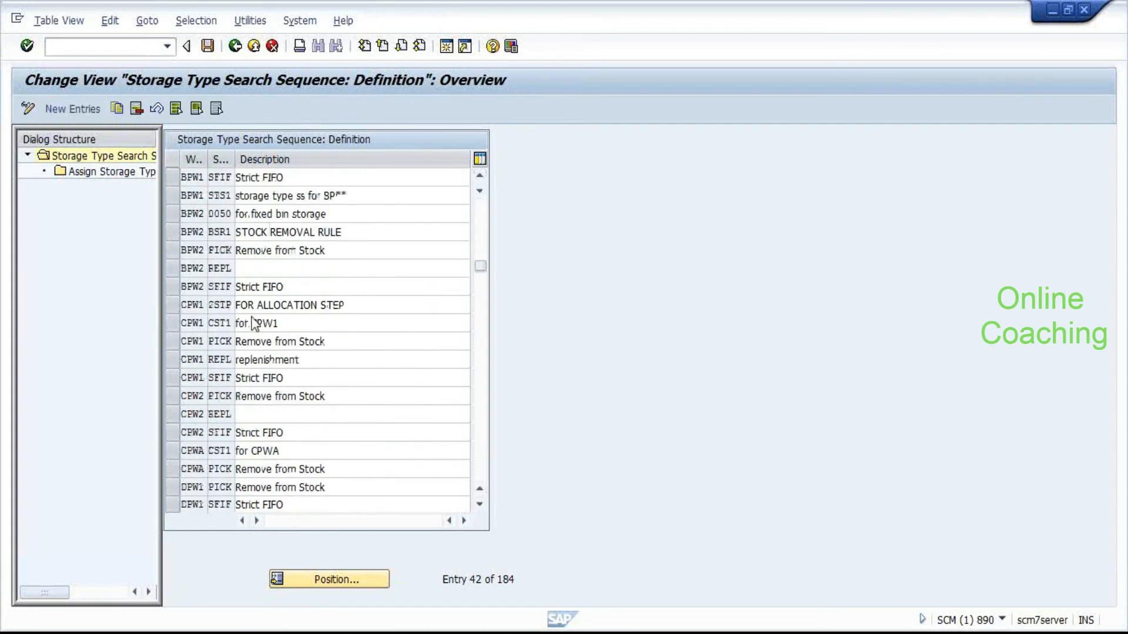
scroll(253, 322, "up", 1)
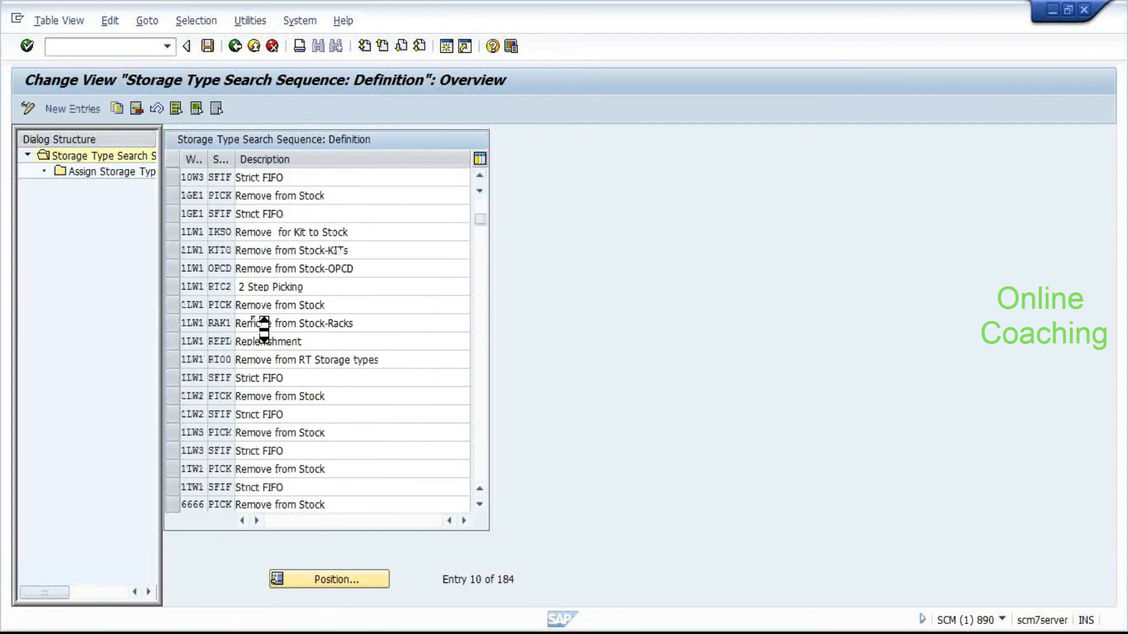
scroll(253, 317, "up", 3)
left_click(173, 178)
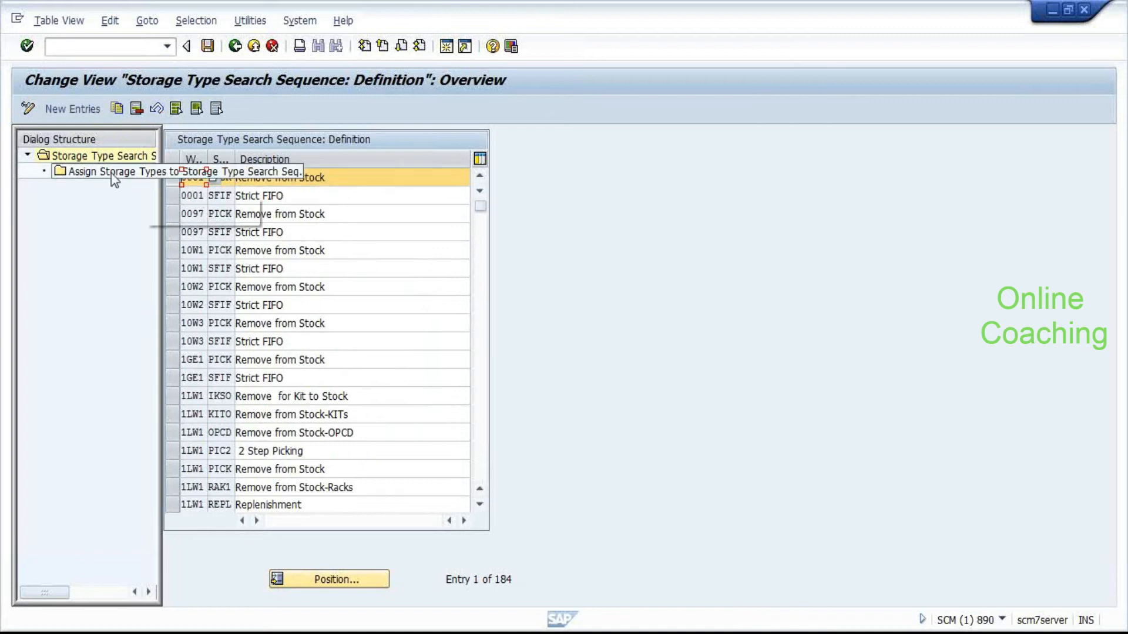
double_click(111, 173)
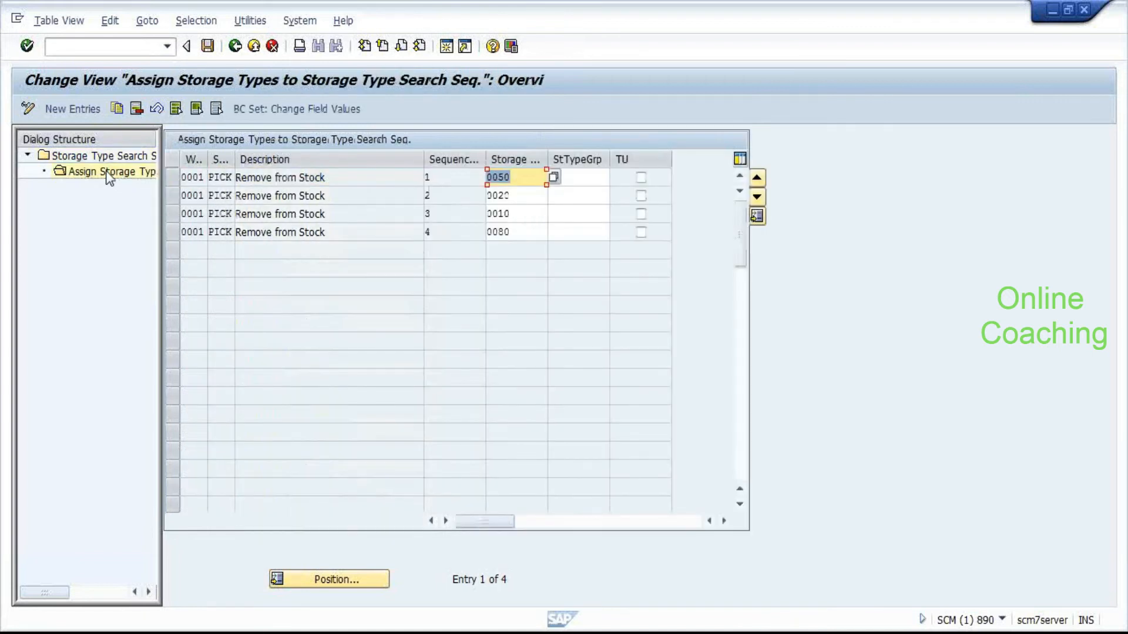
Return to the implementation guide, open the stock removal rule definitions and display the sort fields of warehouse 0001 rule FIFO.
left_click(235, 46)
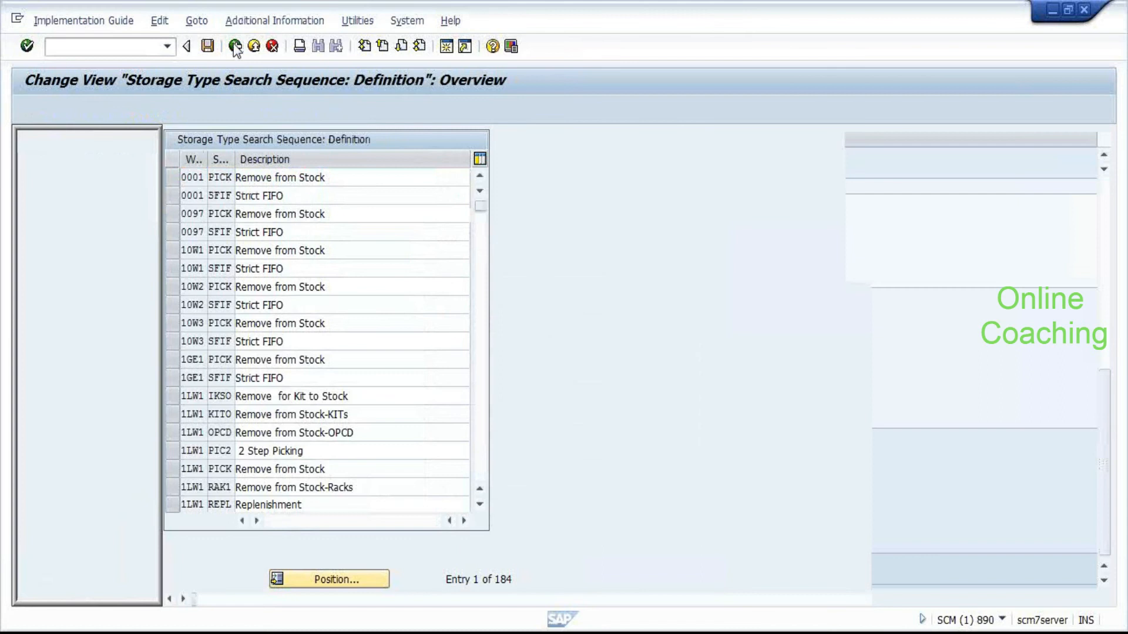
left_click(235, 46)
left_click(123, 202)
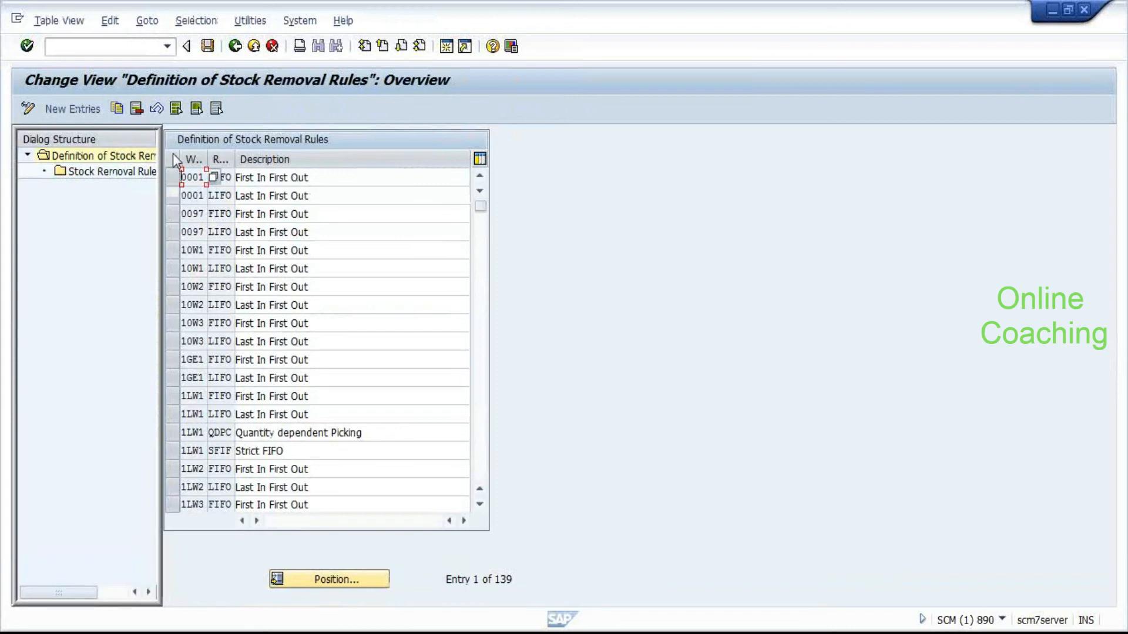
left_click(172, 178)
double_click(76, 173)
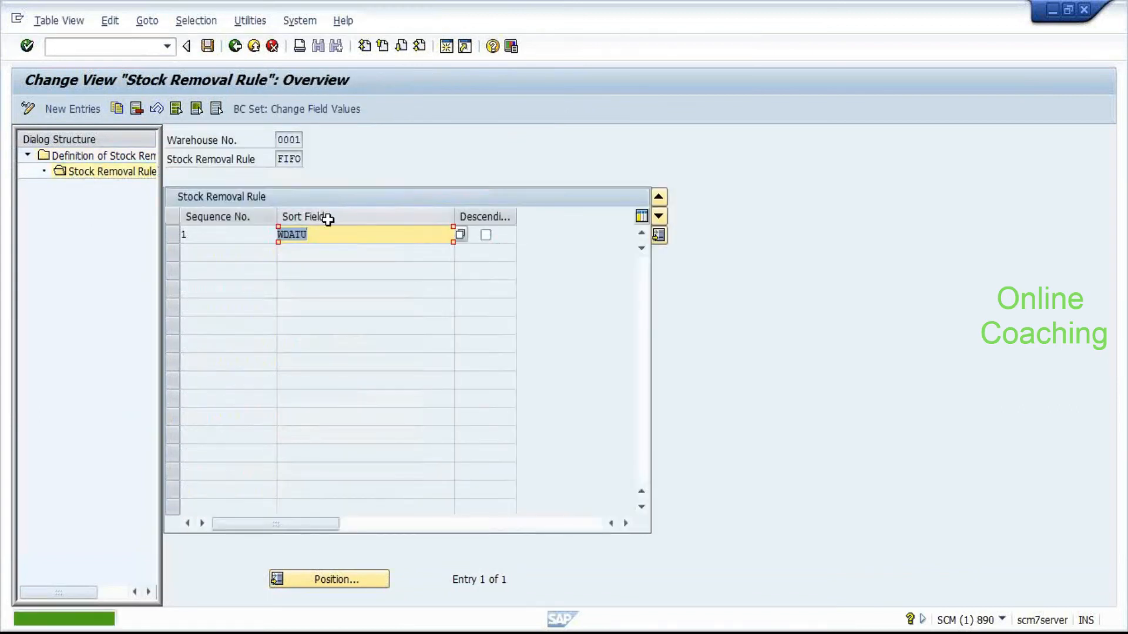
Examine the possible sort field values for the FIFO stock removal rule, including HUIDENT.
left_click(468, 236)
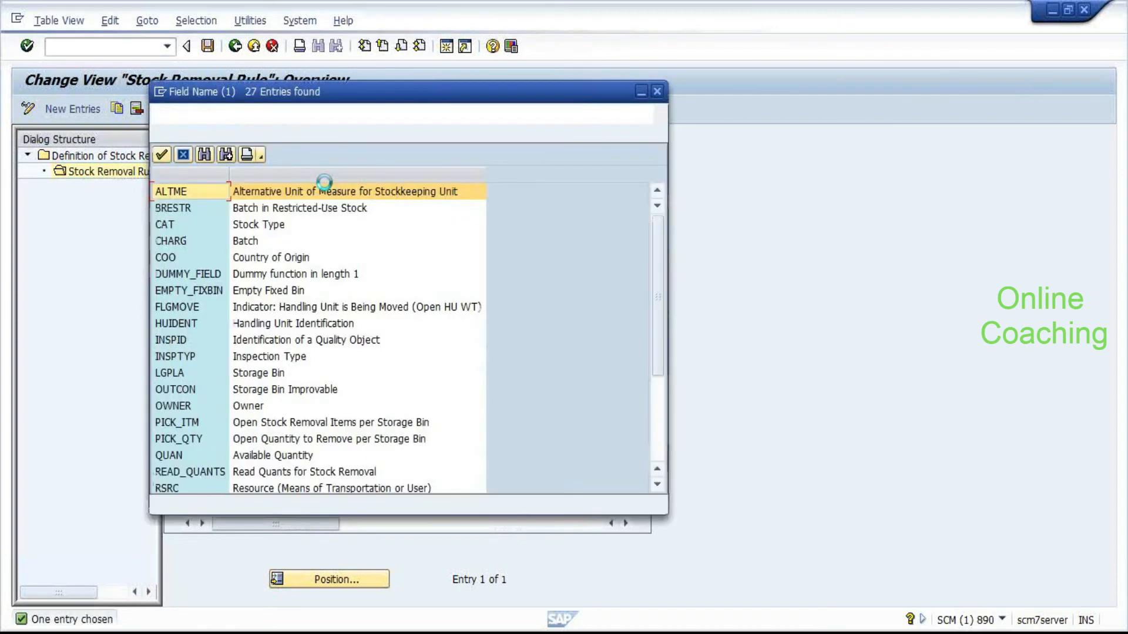
left_click(224, 330)
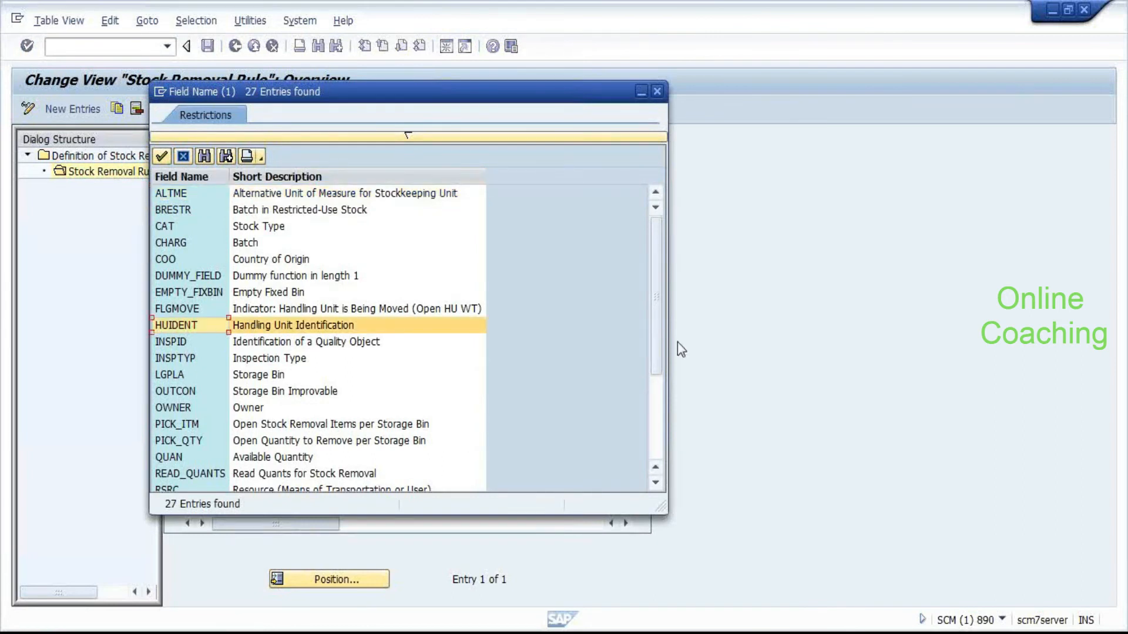
scroll(593, 294, "down", 1)
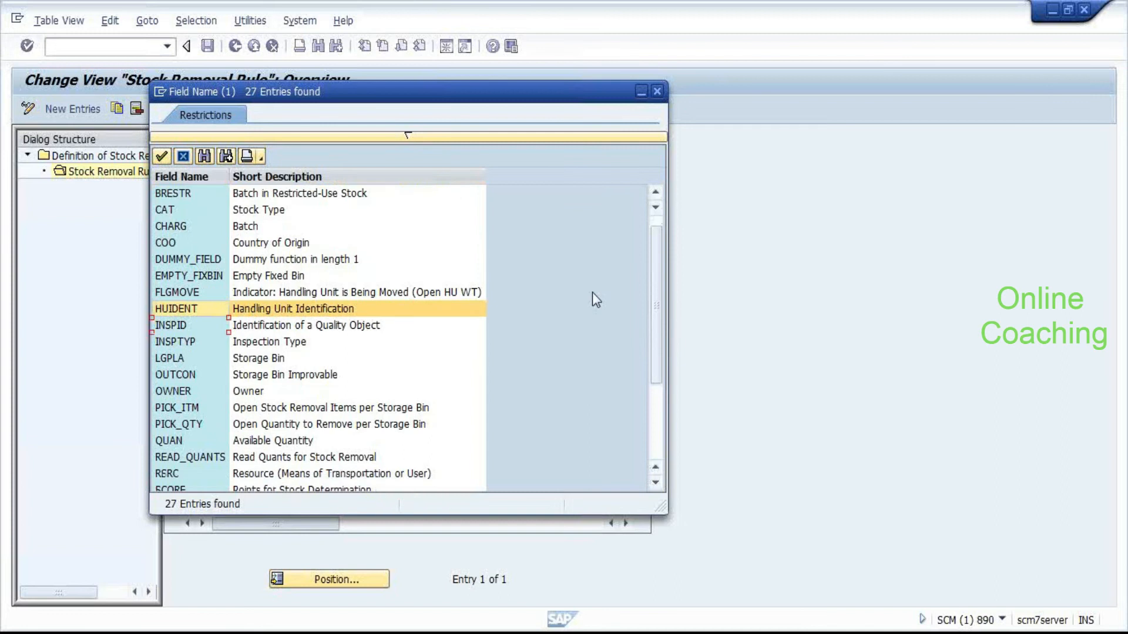
scroll(592, 294, "down", 3)
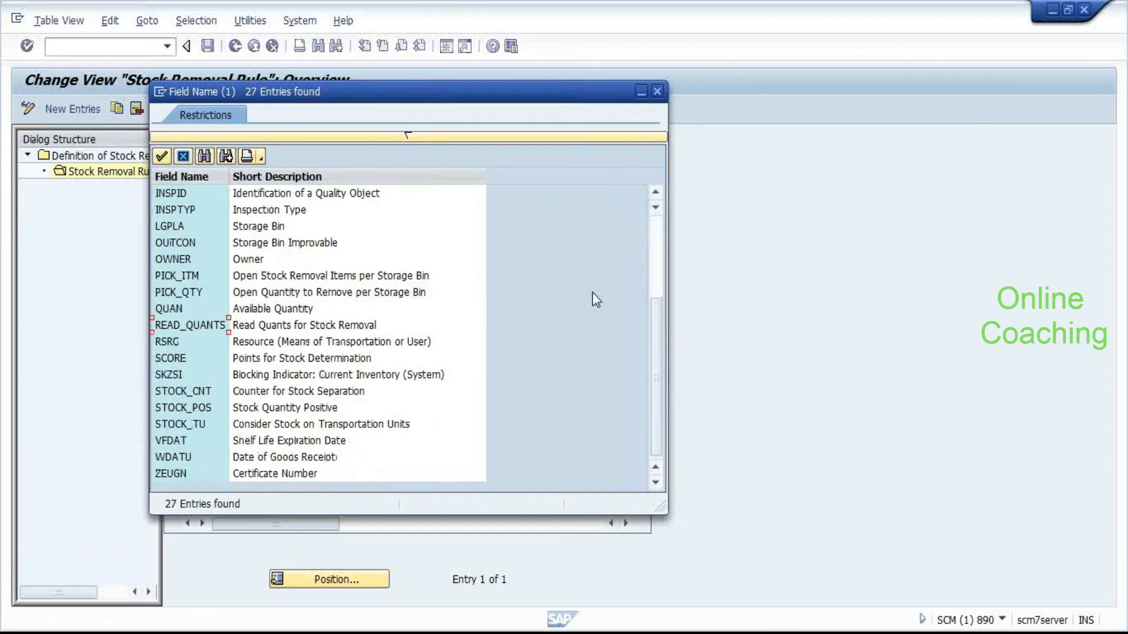
Finish reviewing the sort field values around HUIDENT, leave the FIFO rule unchanged and return to the implementation guide.
scroll(592, 291, "up", 3)
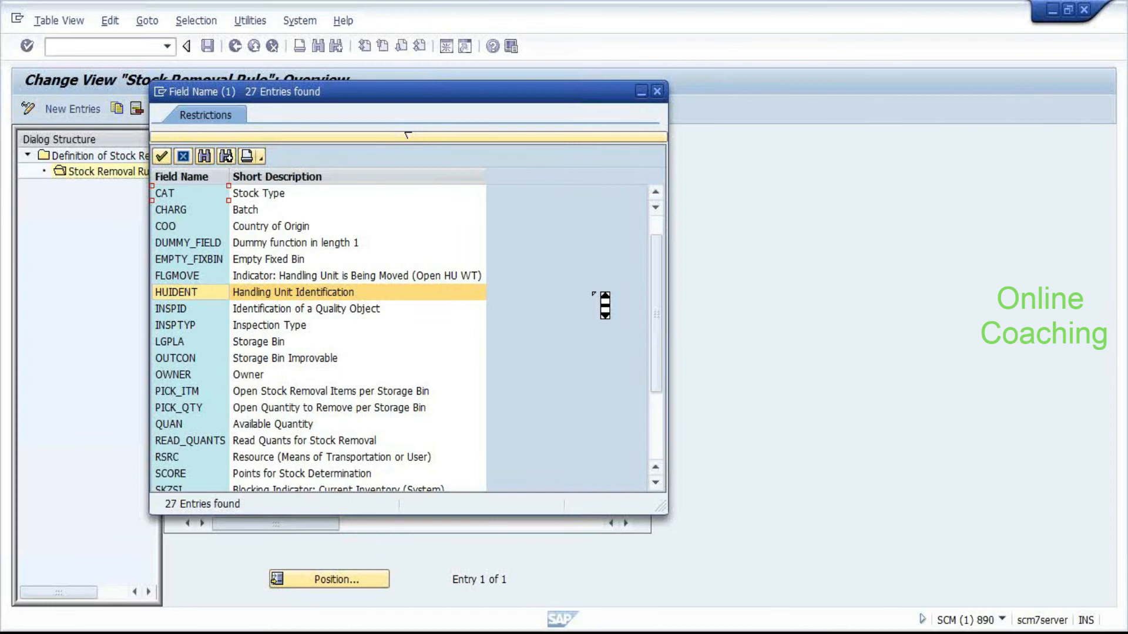
scroll(604, 305, "up", 1)
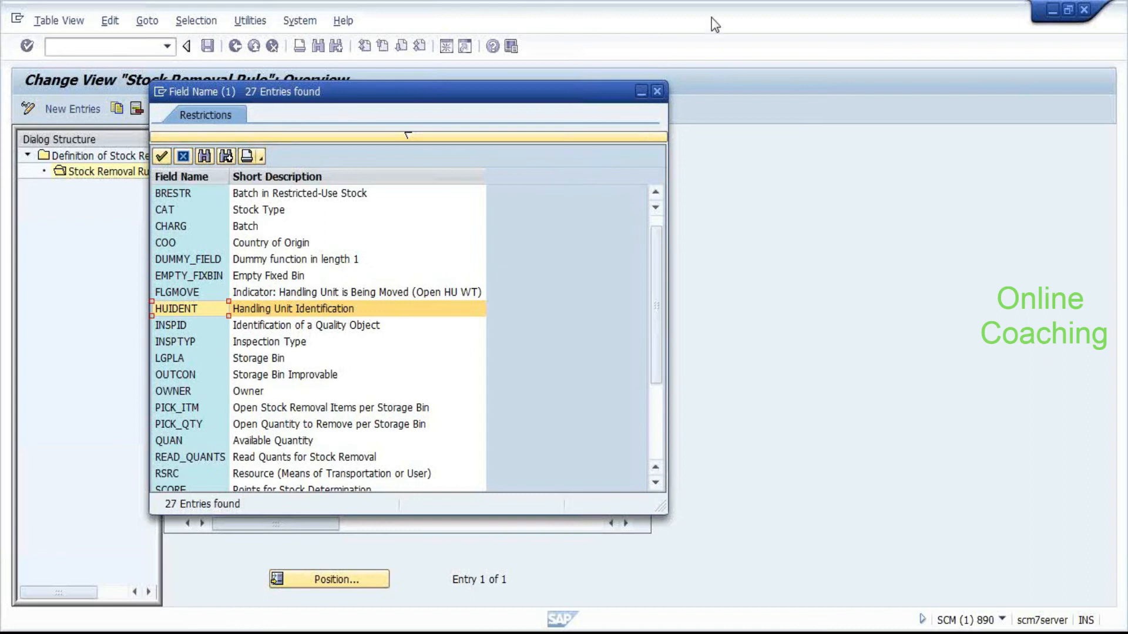
left_click(657, 91)
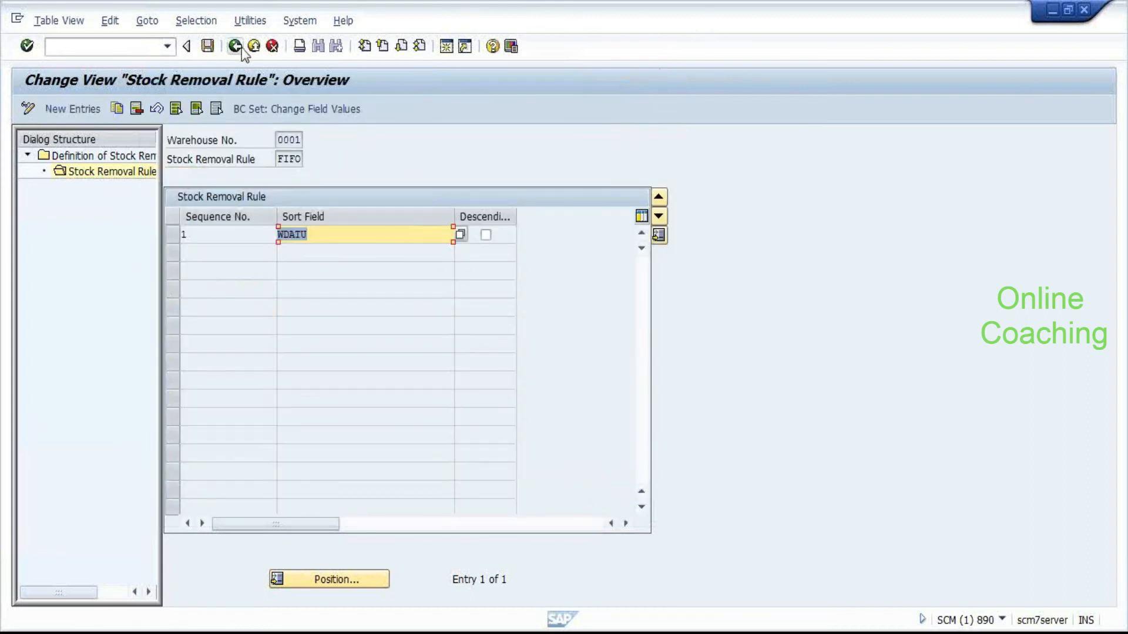
left_click(234, 47)
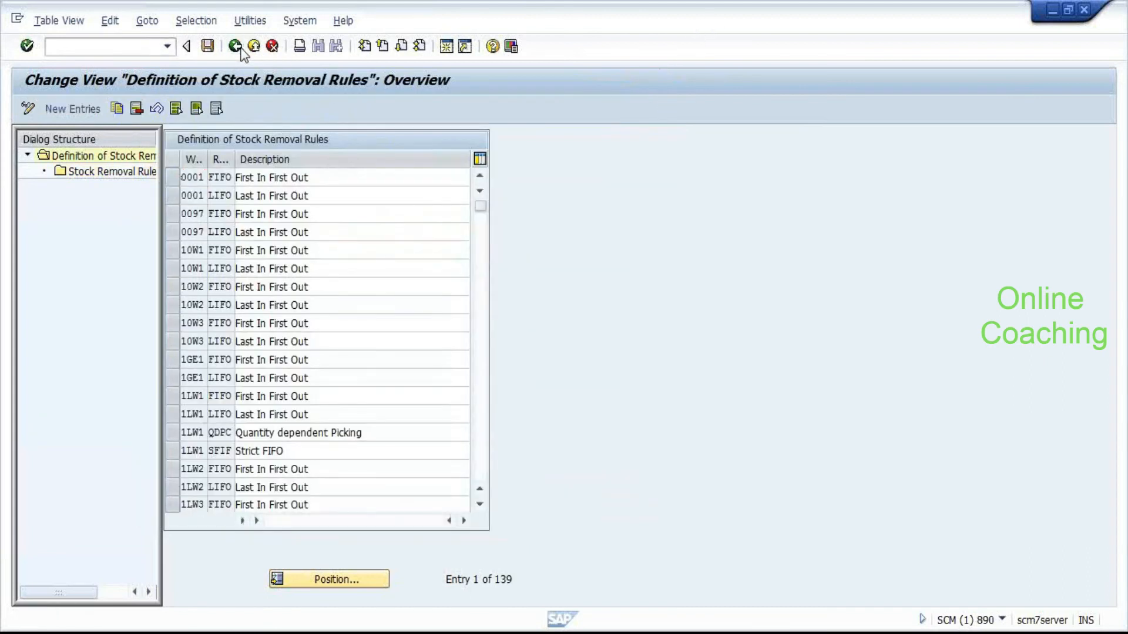
left_click(237, 47)
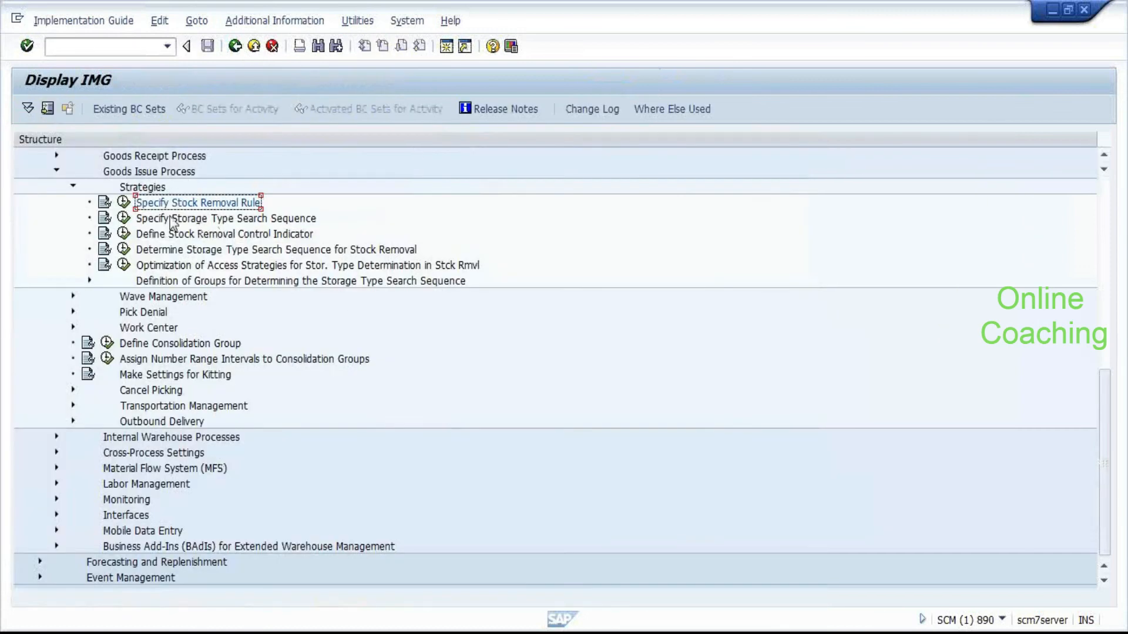
Open the storage type search sequence determination for stock removal and start a copy of the warehouse 0001 entry for process type 2010.
left_click(142, 264)
left_click(178, 240)
left_click(181, 255)
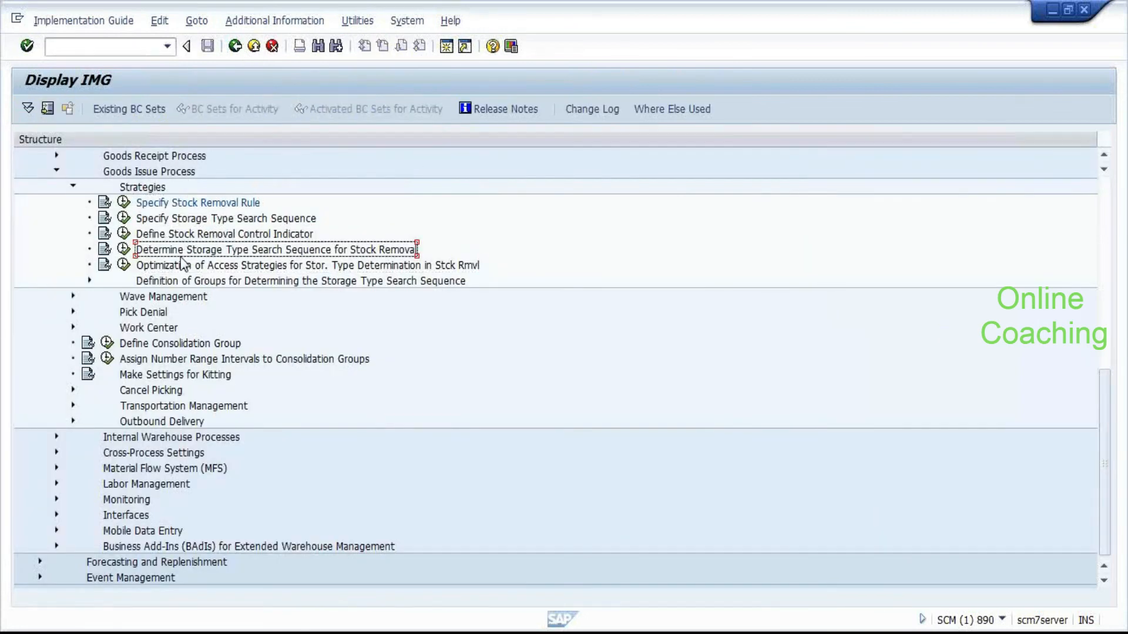
left_click(124, 249)
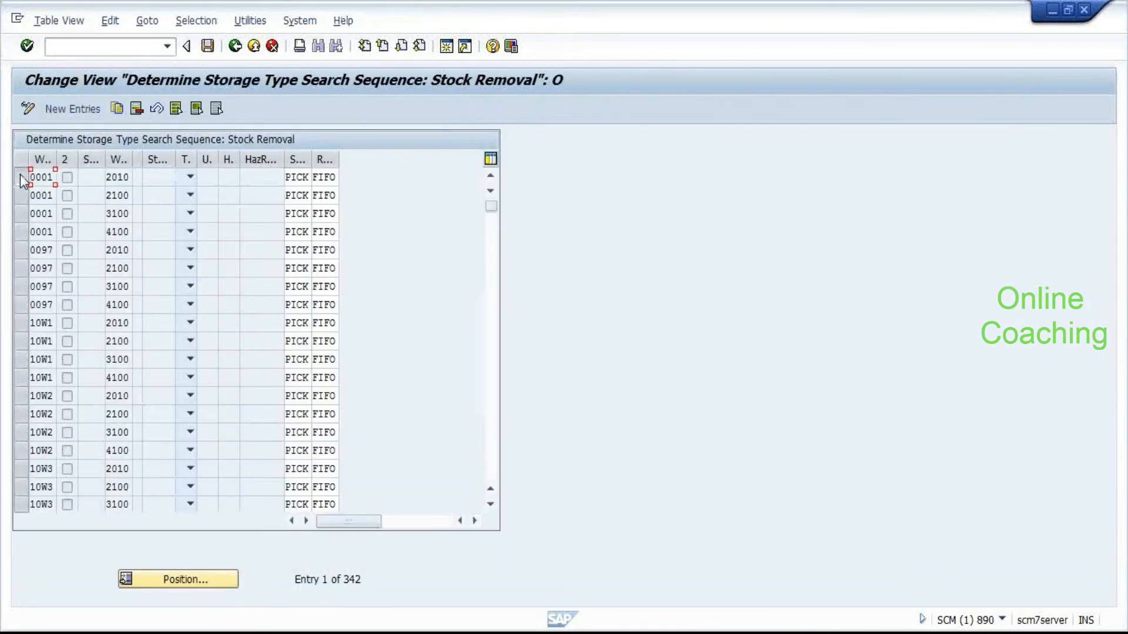
left_click(20, 175)
left_click(114, 112)
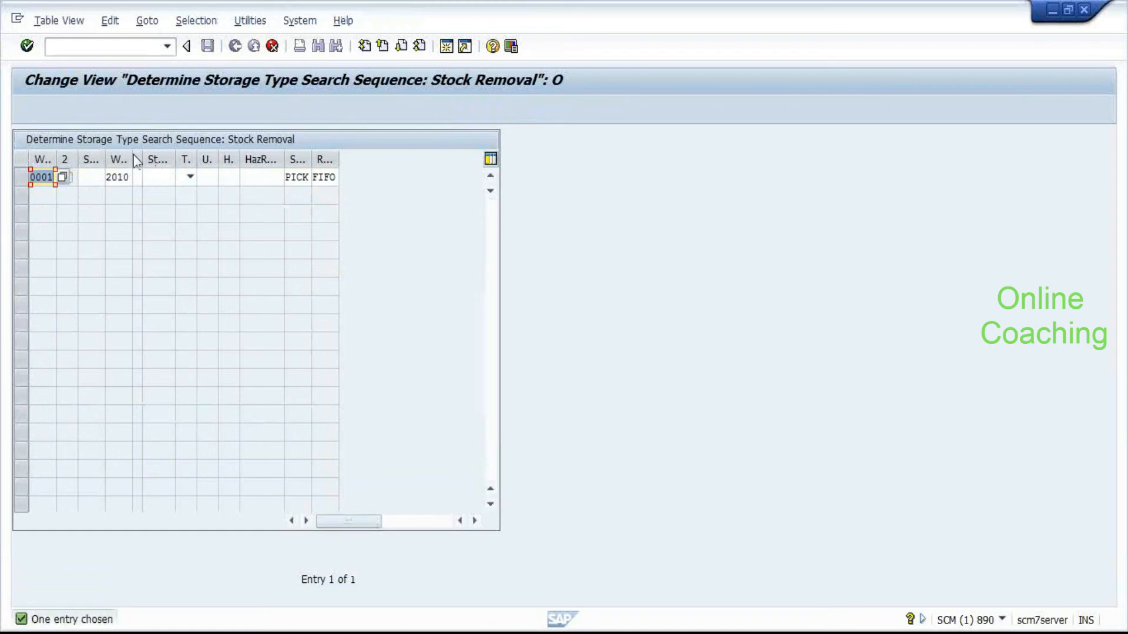
Widen the quantity classification column and set the copied entry's quantity classification to 4 (Pallets).
left_click_drag(147, 161, 166, 176)
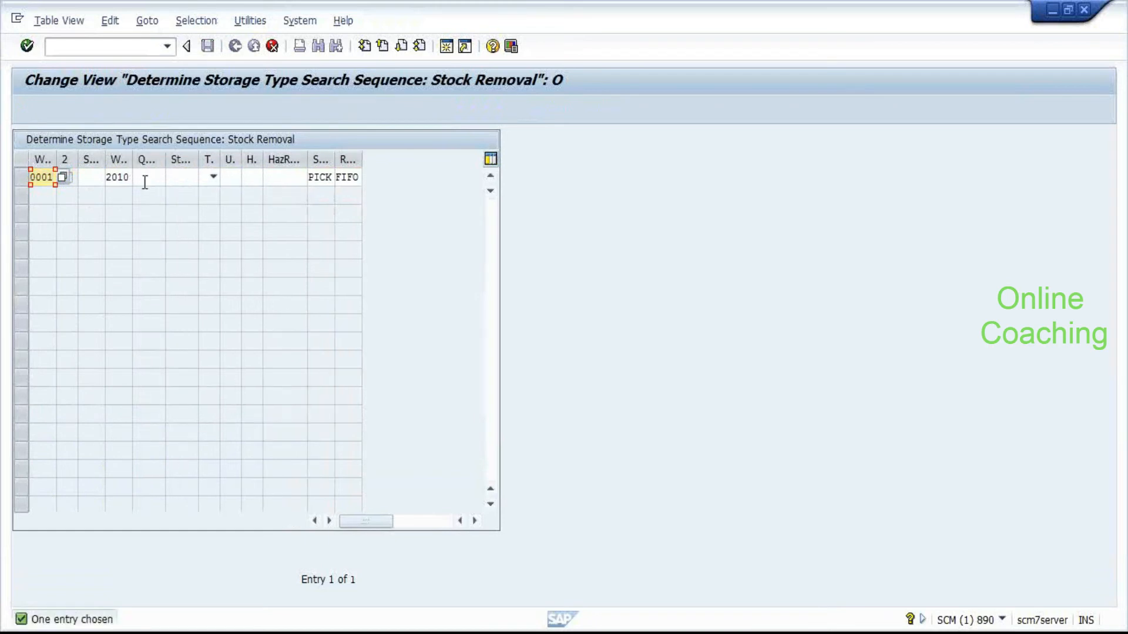
left_click(167, 178)
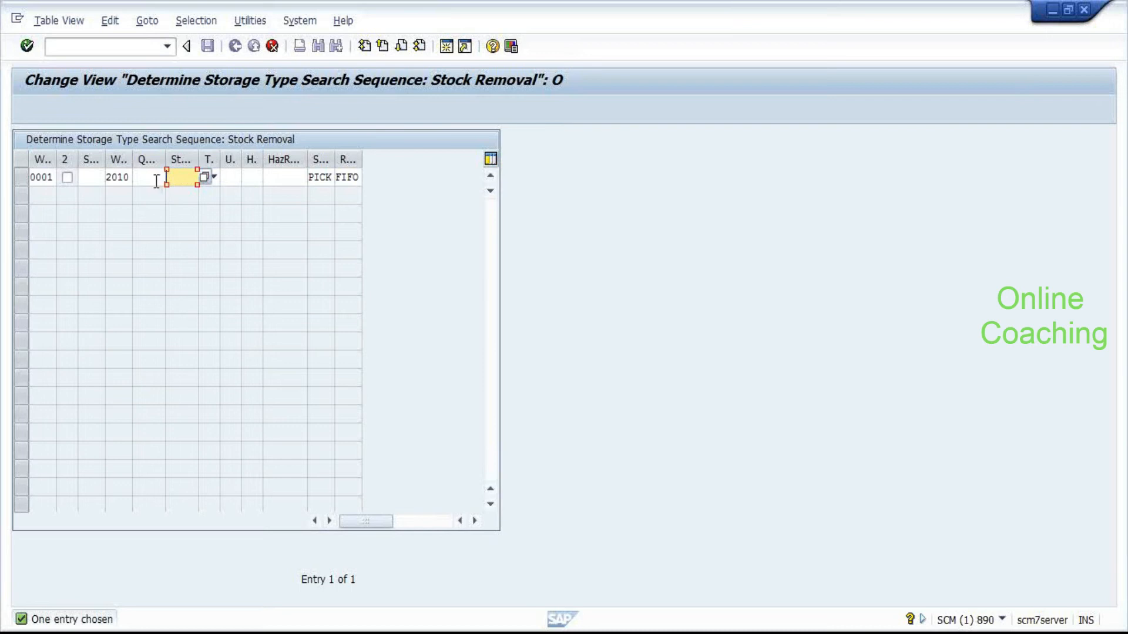
left_click(156, 177)
left_click(171, 178)
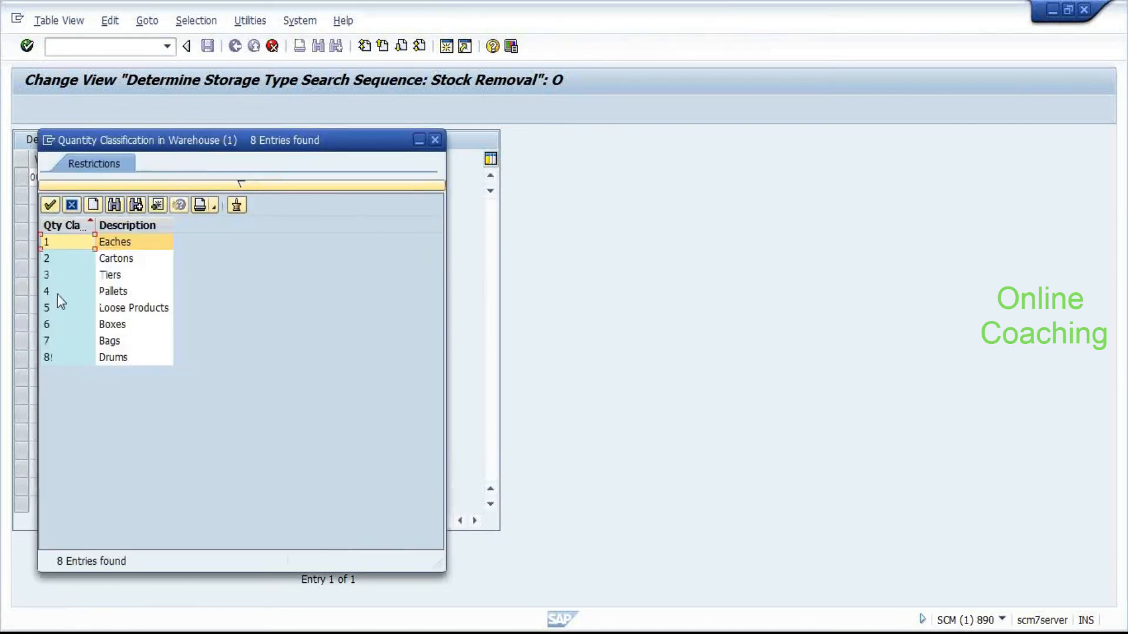
left_click(48, 290)
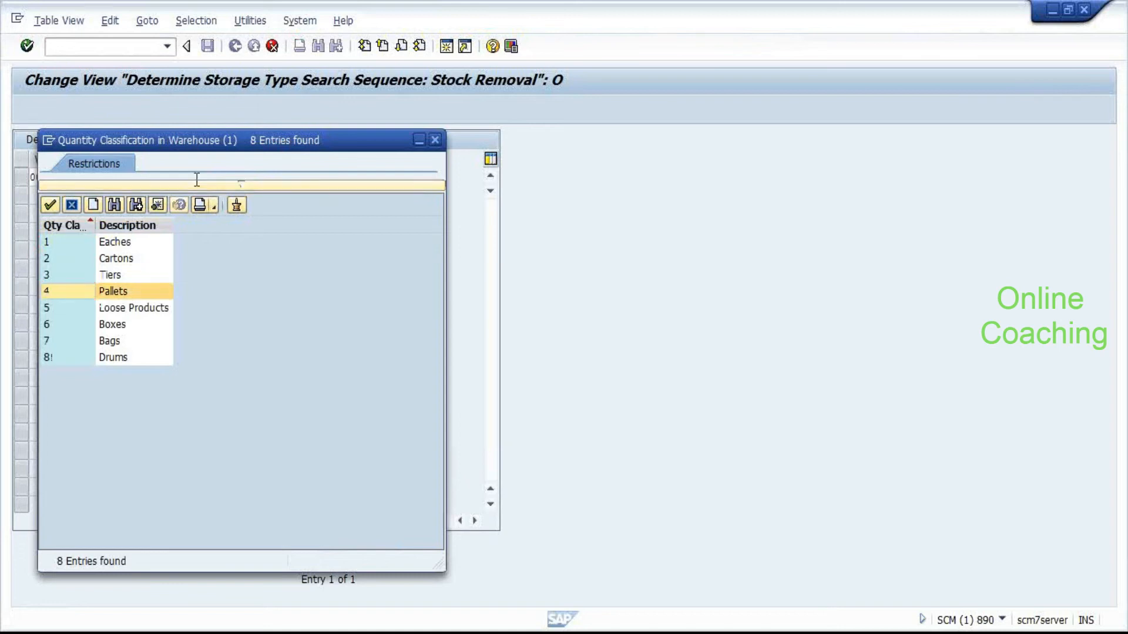
key("Return")
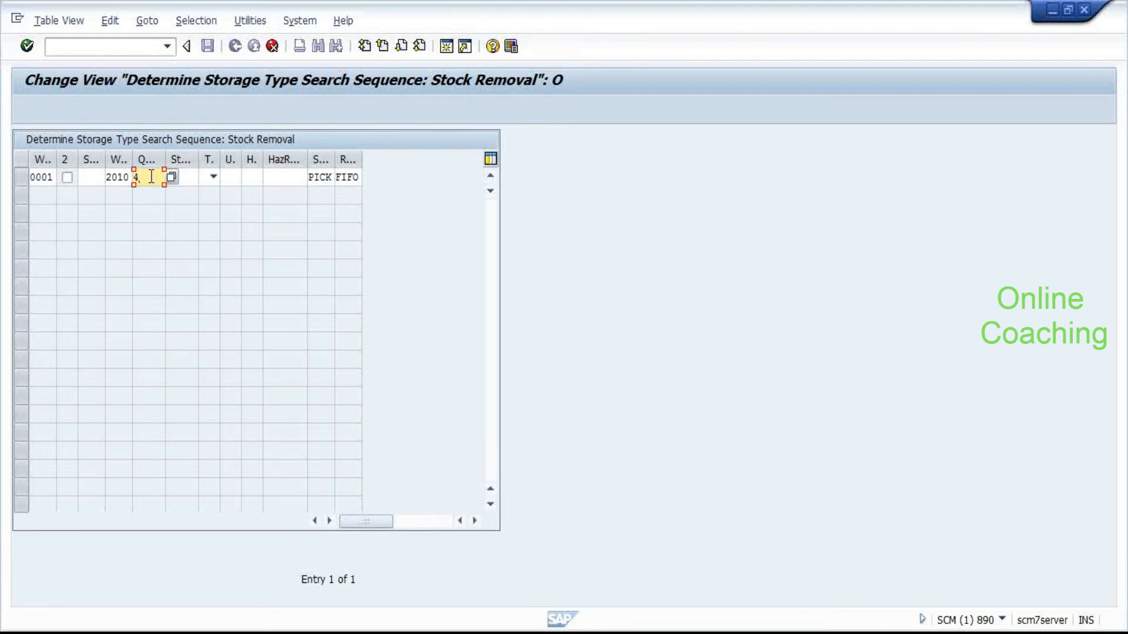
Open the packaging specification overview in a new session with /O/SCWM/PACKSPEC and look through the advanced search's packspec and determination fields.
left_click(83, 53)
type("/O/SCWM/PACKSPEC")
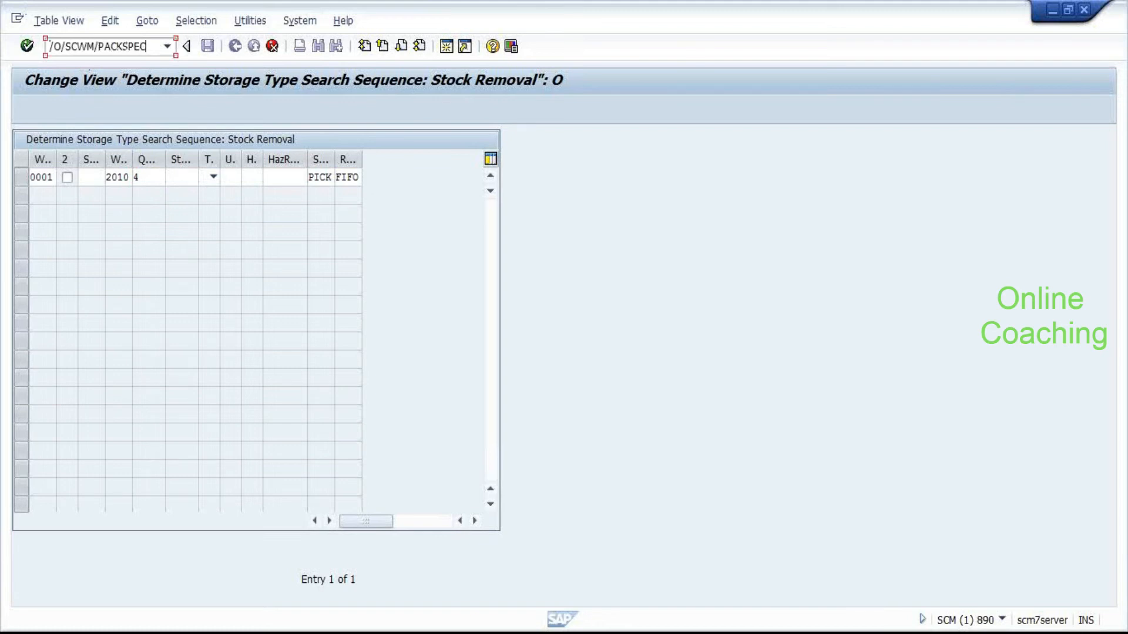
key("Return")
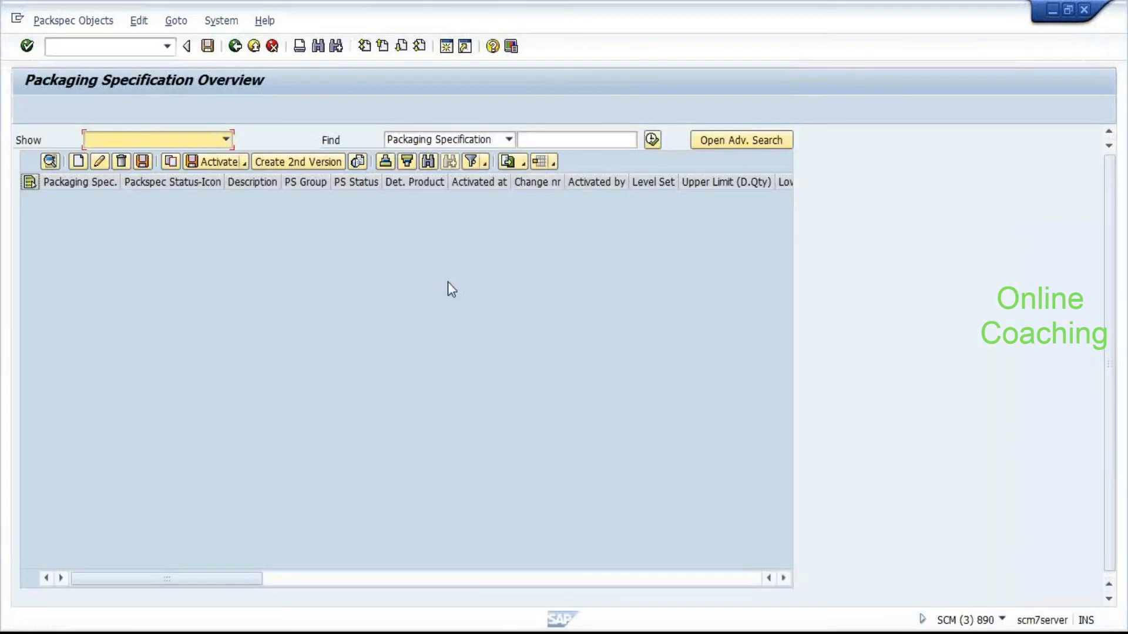
left_click(739, 140)
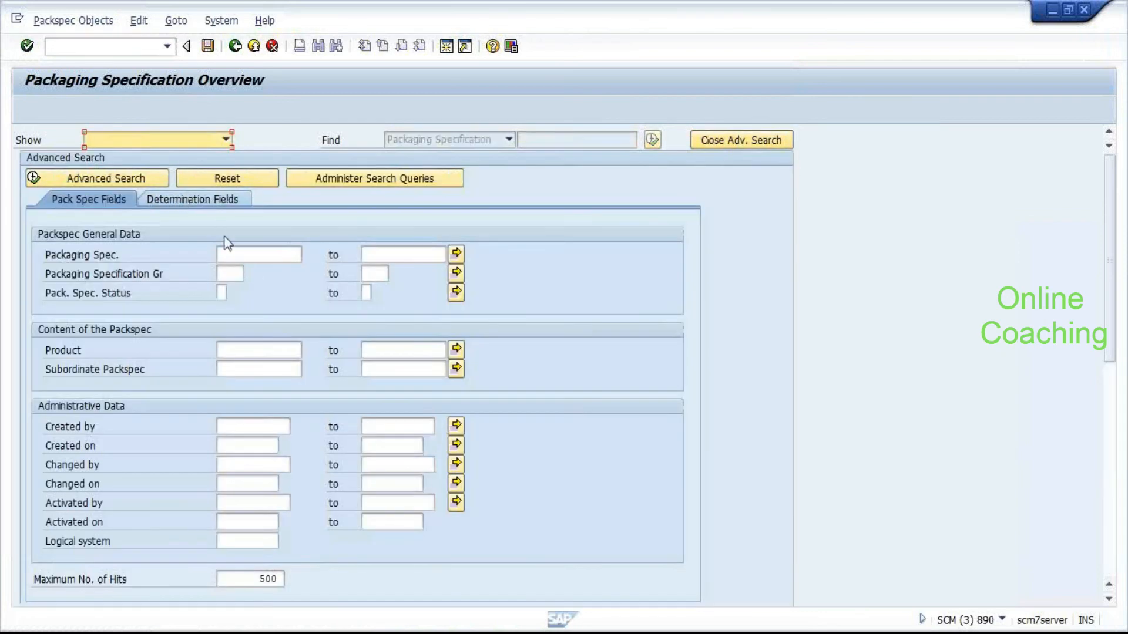
left_click(233, 257)
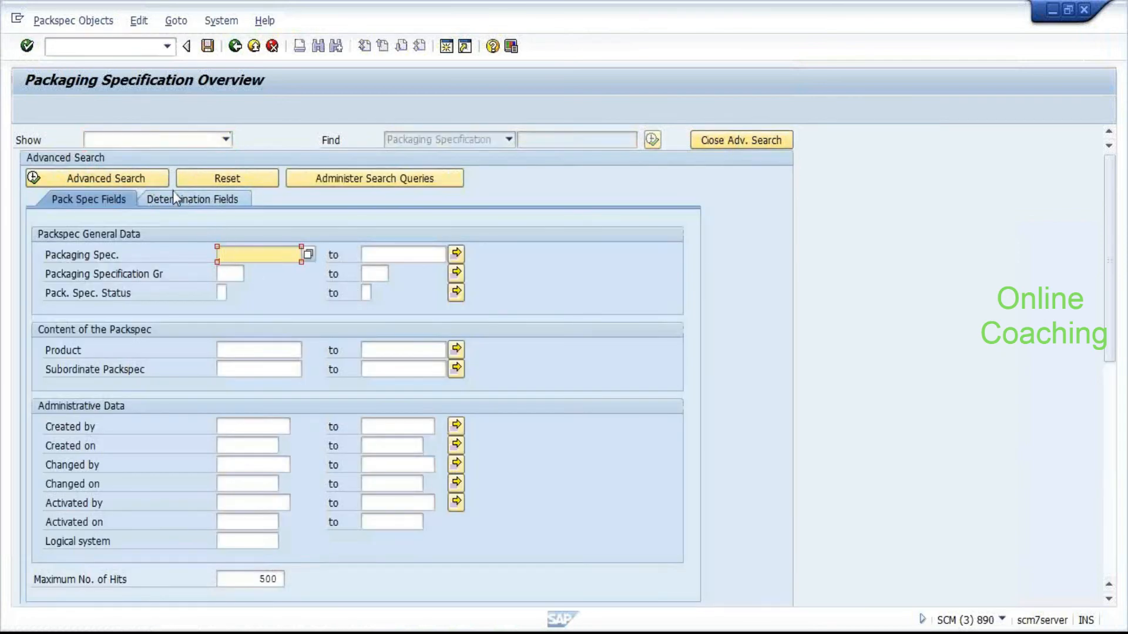
left_click(188, 199)
left_click(258, 236)
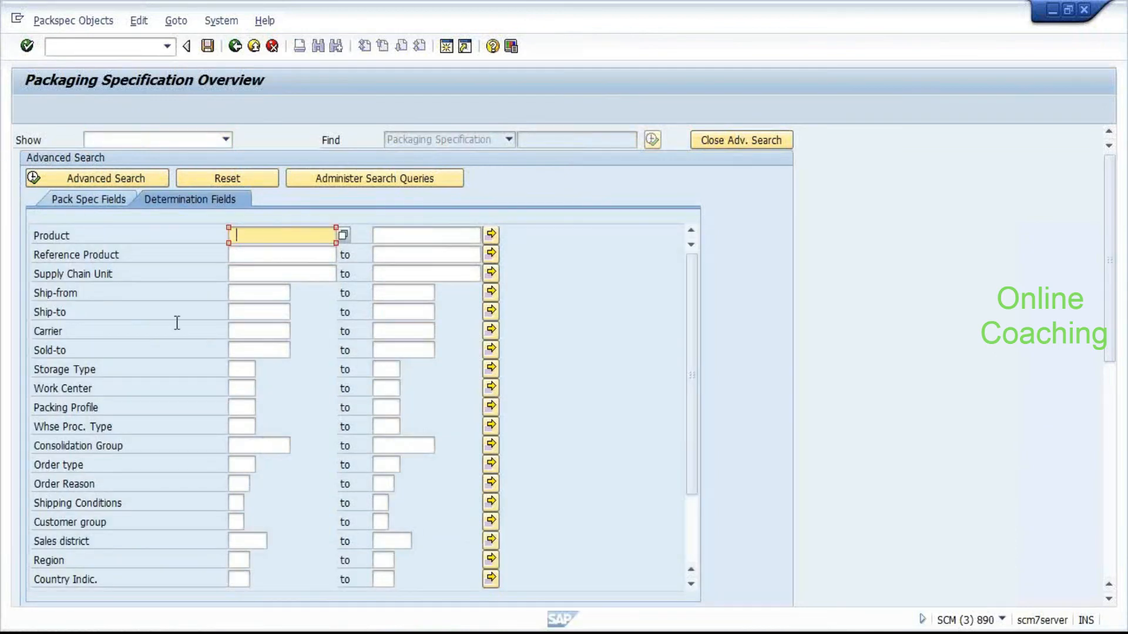
left_click(75, 200)
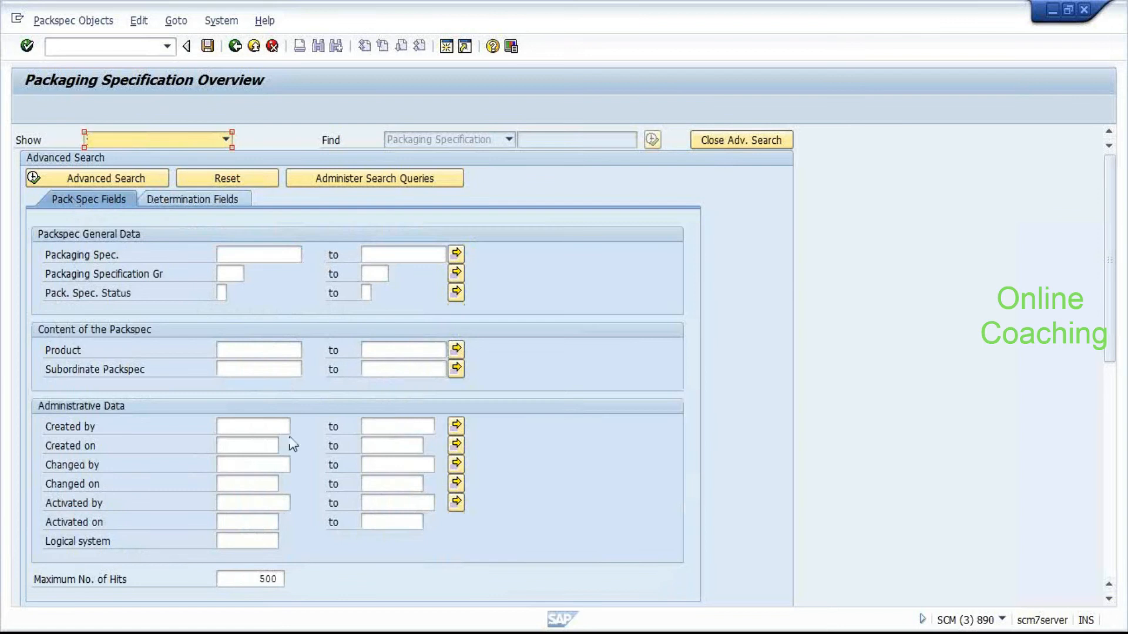
Search for packaging specifications by the creator's user name, chosen from the possible values, and show the result list.
left_click(252, 424)
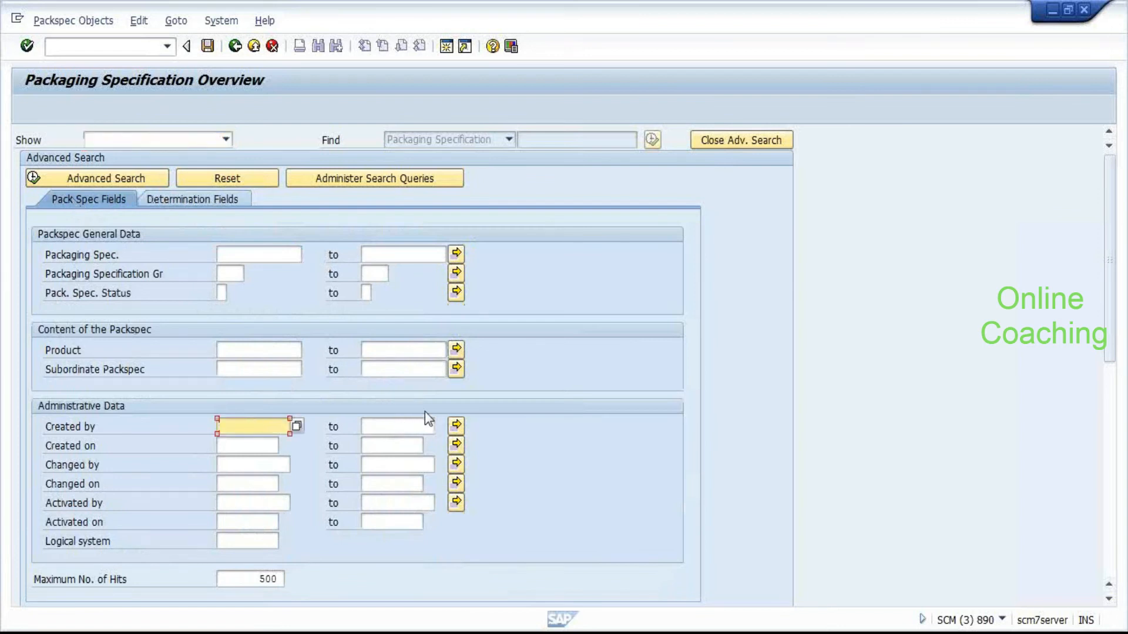
key("F4")
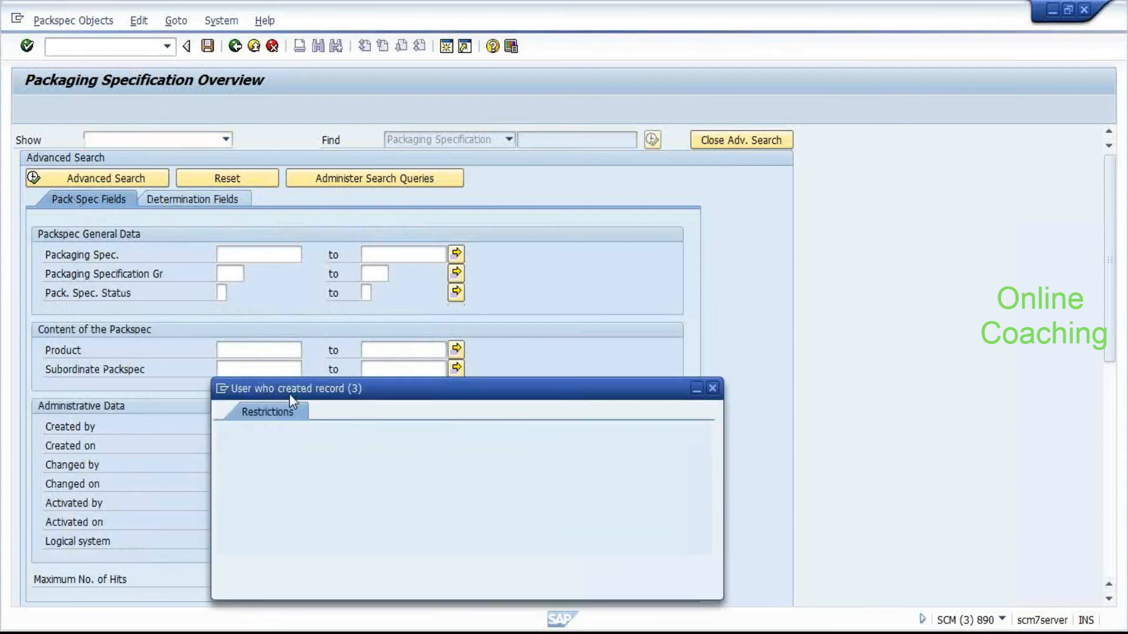
key("Return")
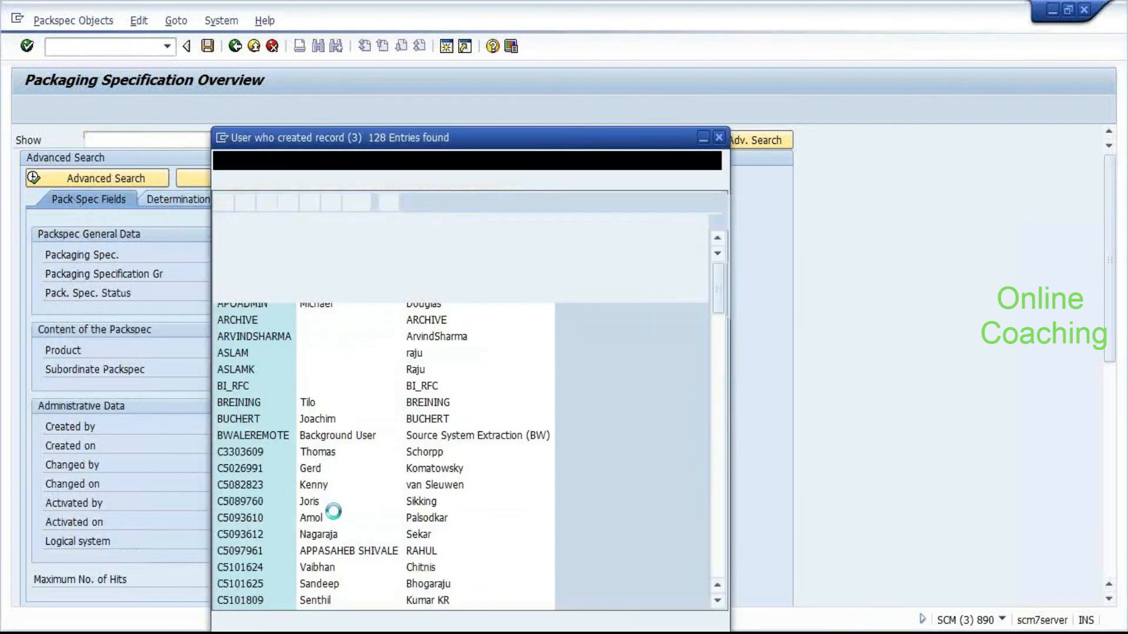
scroll(288, 367, "down", 12)
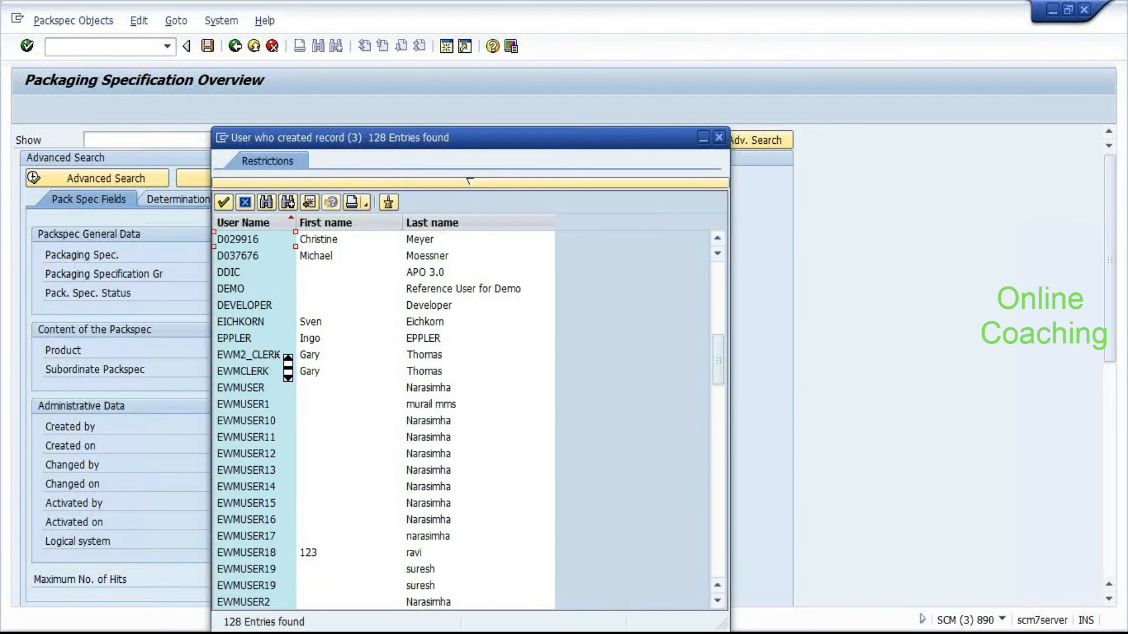
scroll(288, 367, "down", 5)
scroll(279, 363, "down", 7)
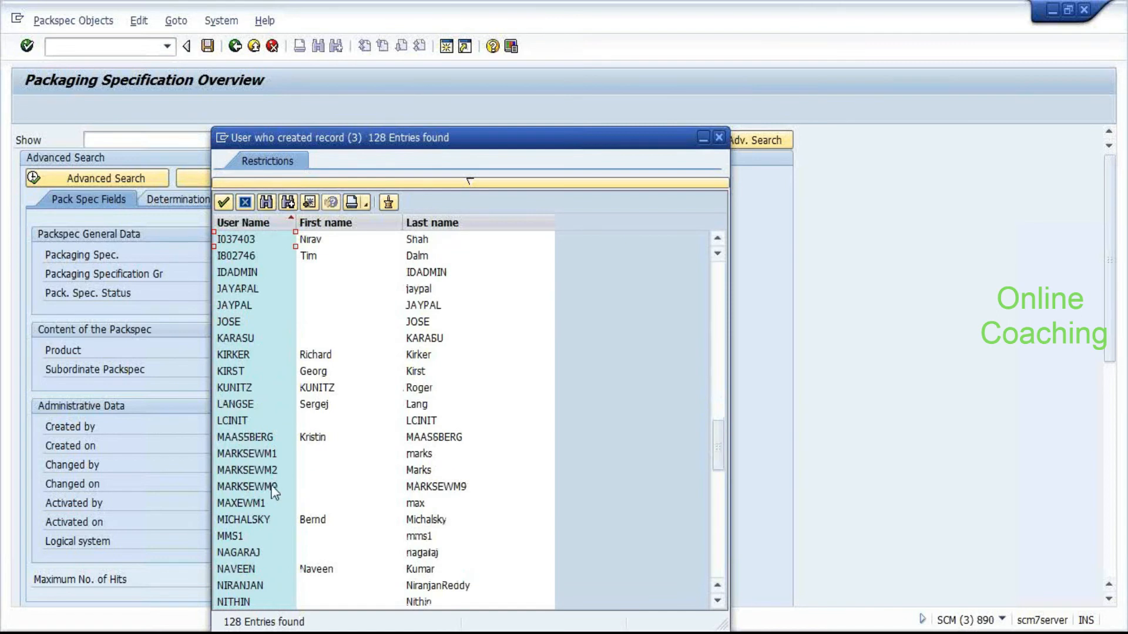
double_click(284, 477)
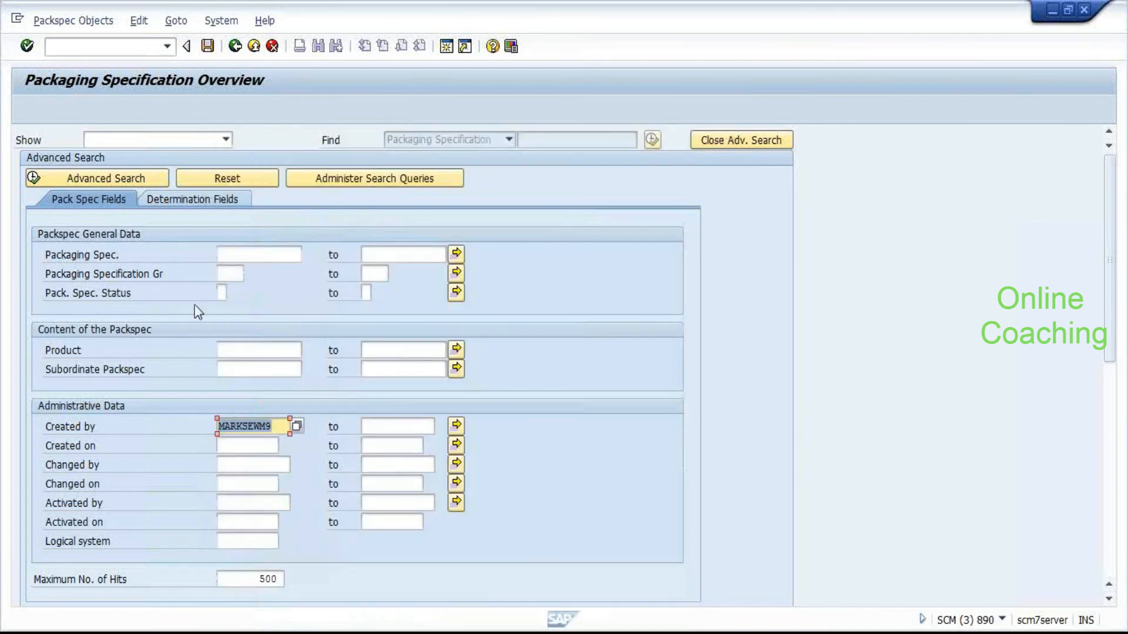
left_click(42, 176)
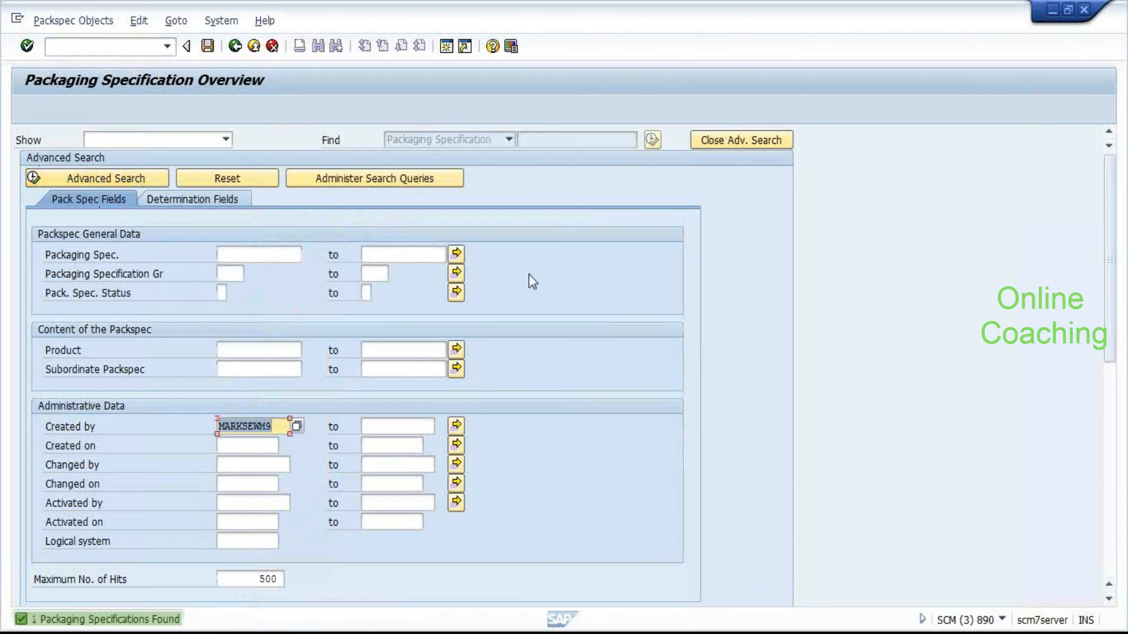
left_click(762, 144)
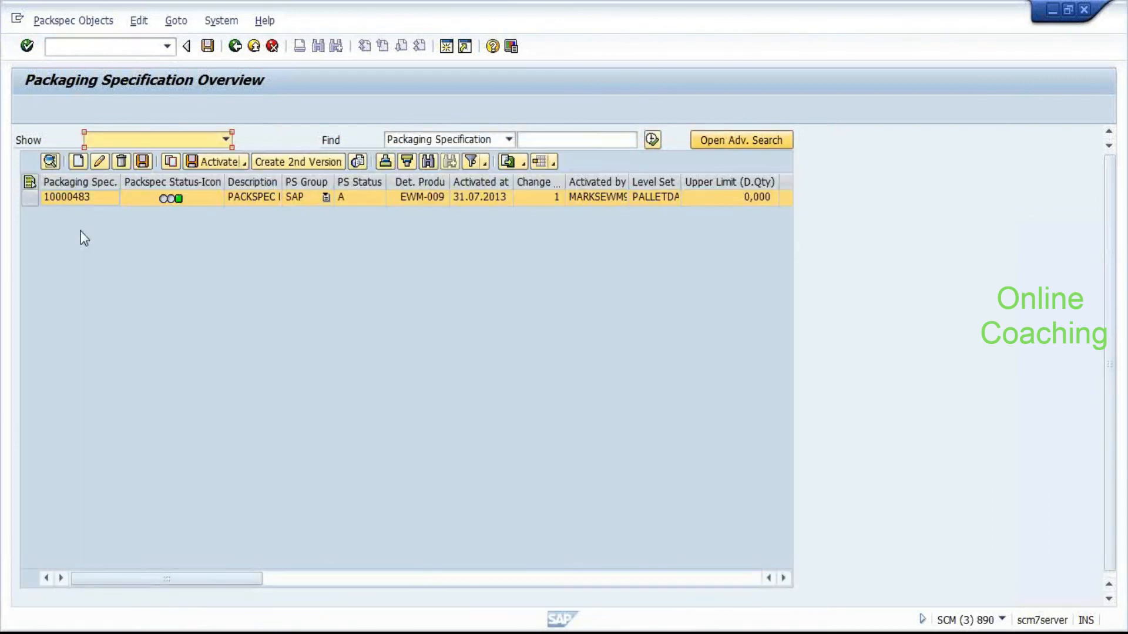
Display the packaging specification for EWM-009 and review its determination record and organizational data.
left_click(26, 199)
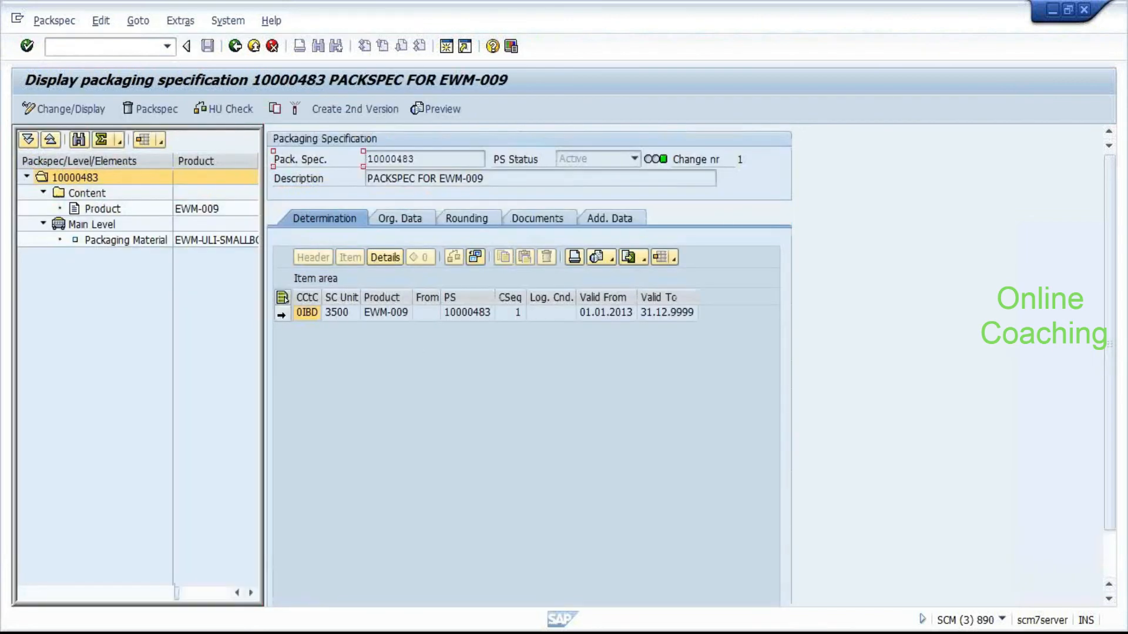
left_click(283, 315)
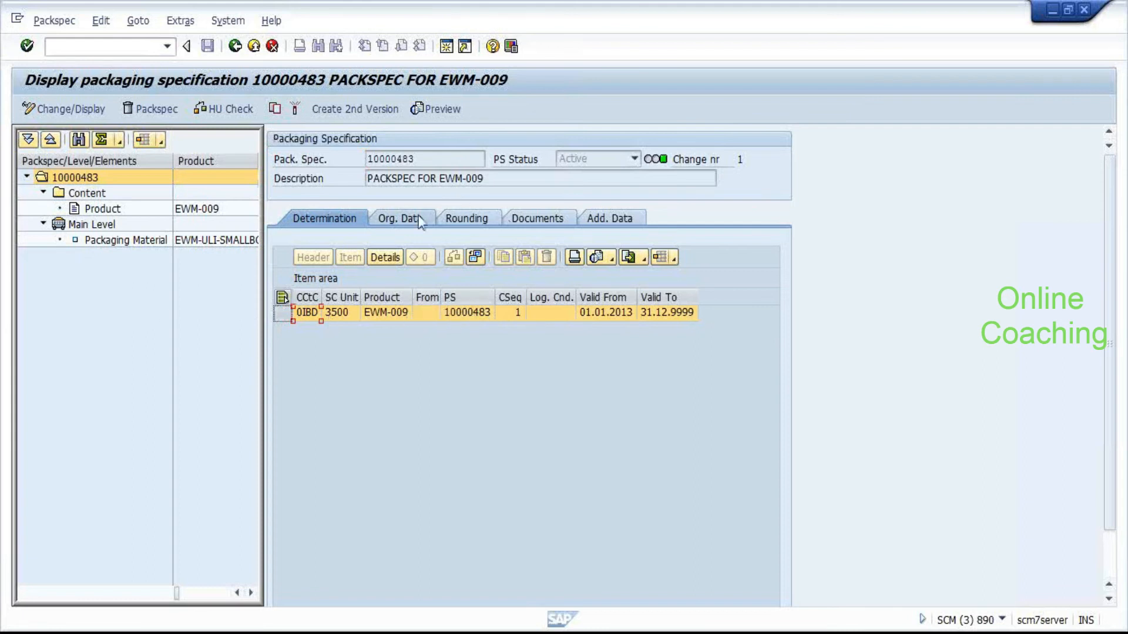
left_click(598, 226)
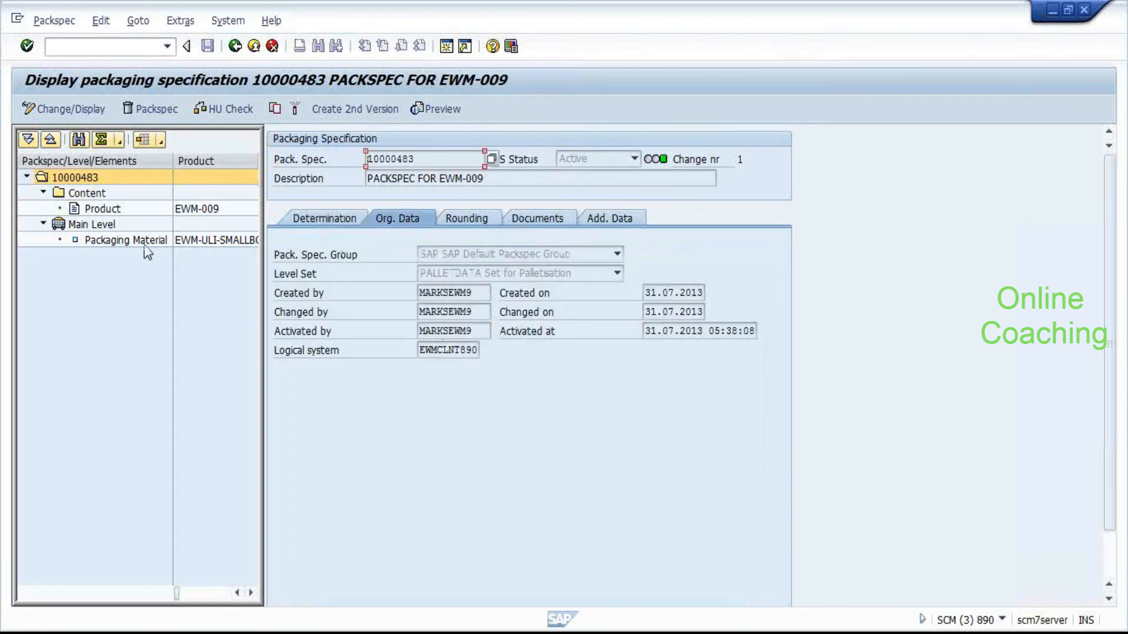
Examine the packspec's packaging material, main level weight and volume data, and warehouse data, and list the available quantity classifications.
left_click(77, 210)
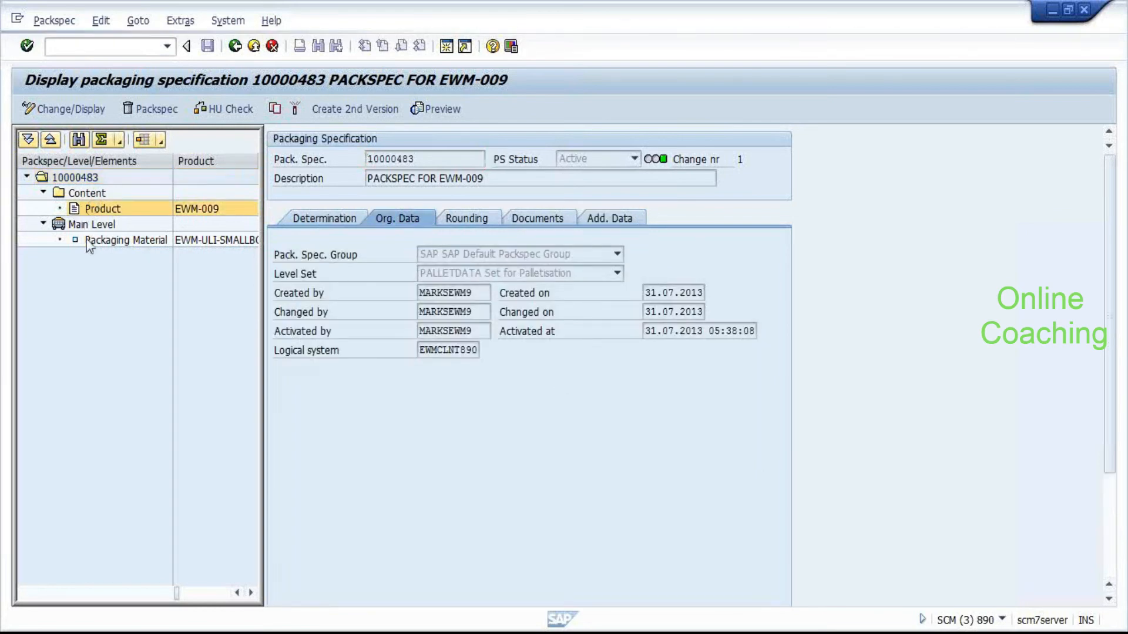
left_click(124, 240)
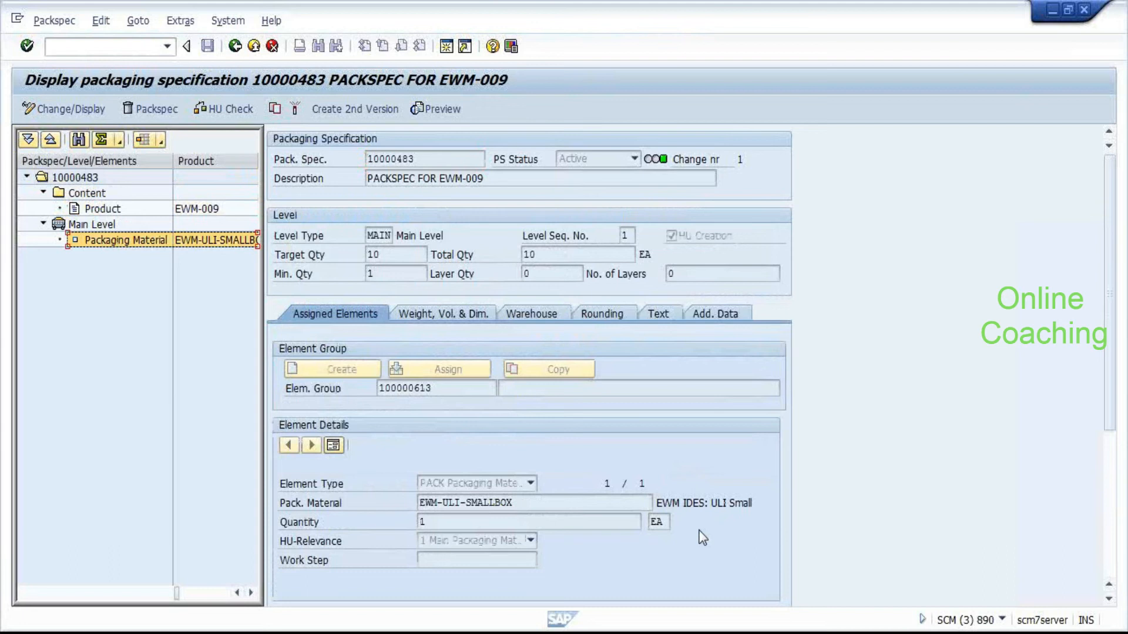
left_click(440, 315)
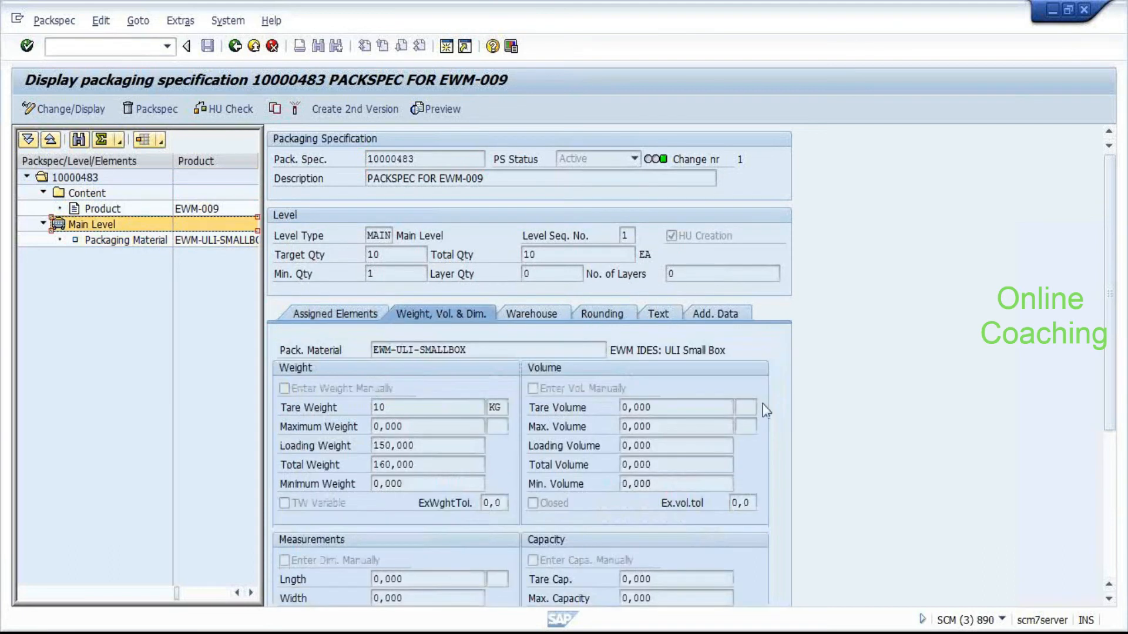
left_click(525, 314)
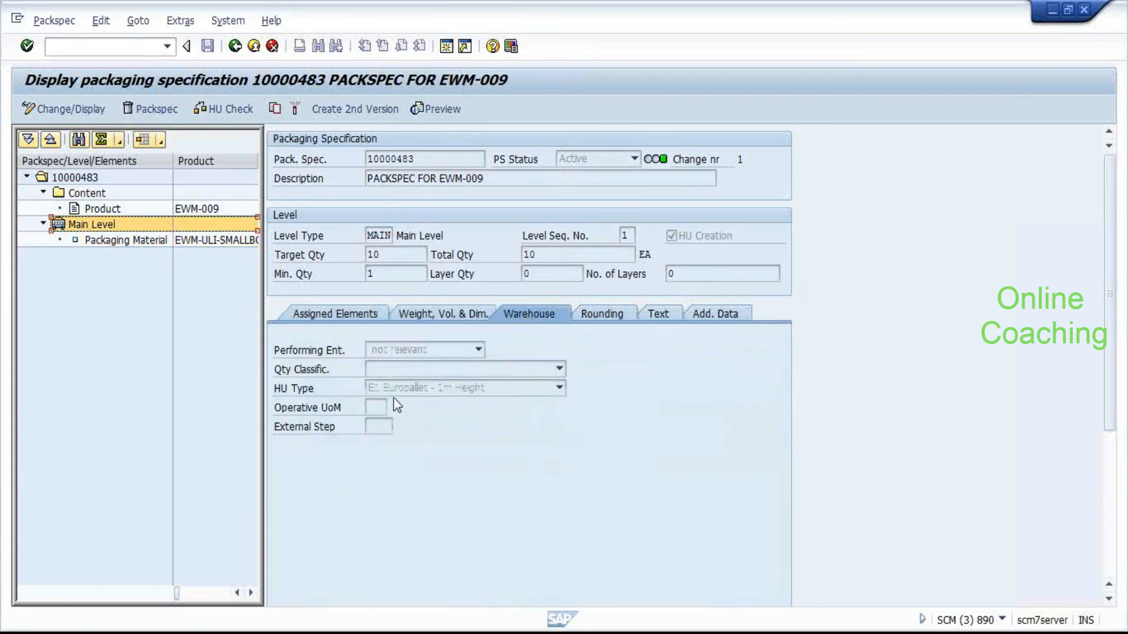
left_click(475, 369)
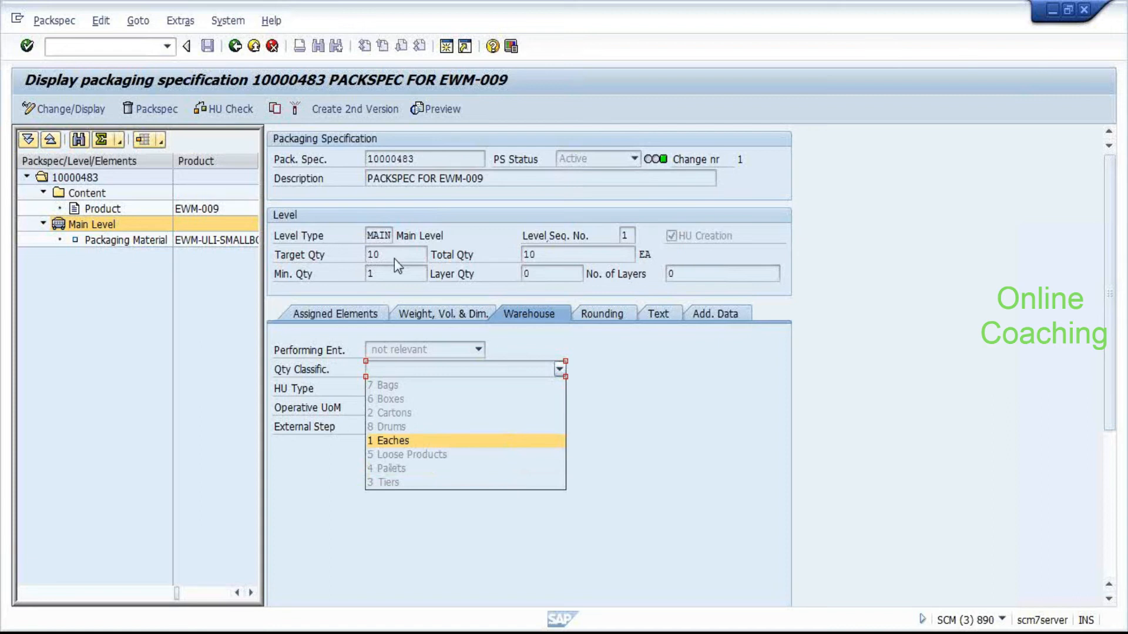
Review the packaging specification's product content, main level and packaging material, including the target quantity and packaging material element details.
left_click(199, 212)
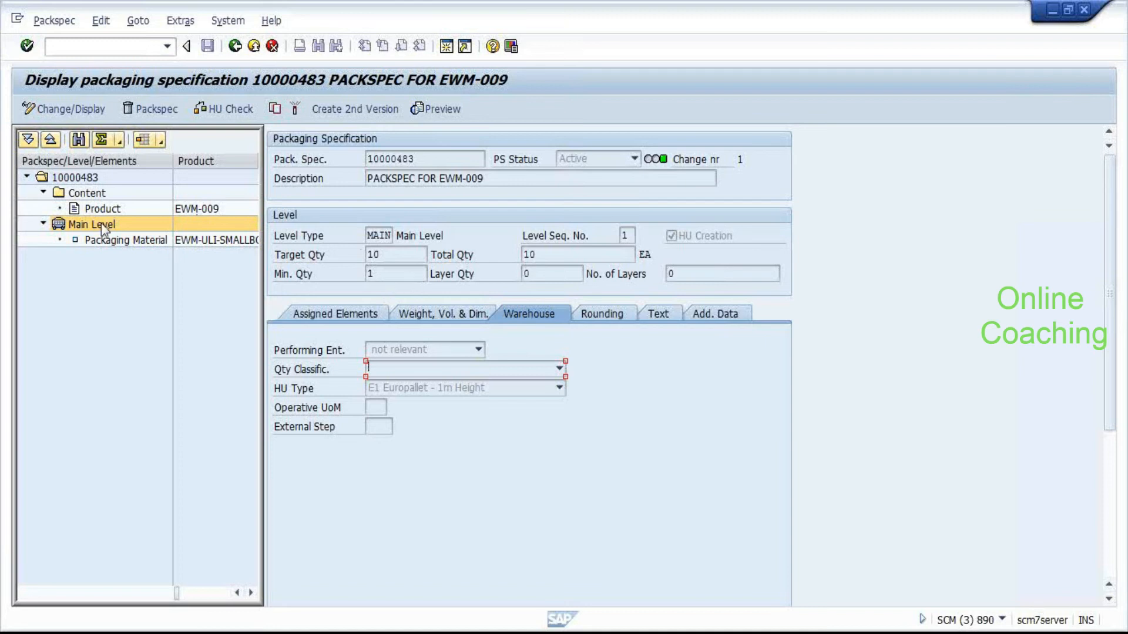
left_click(124, 209)
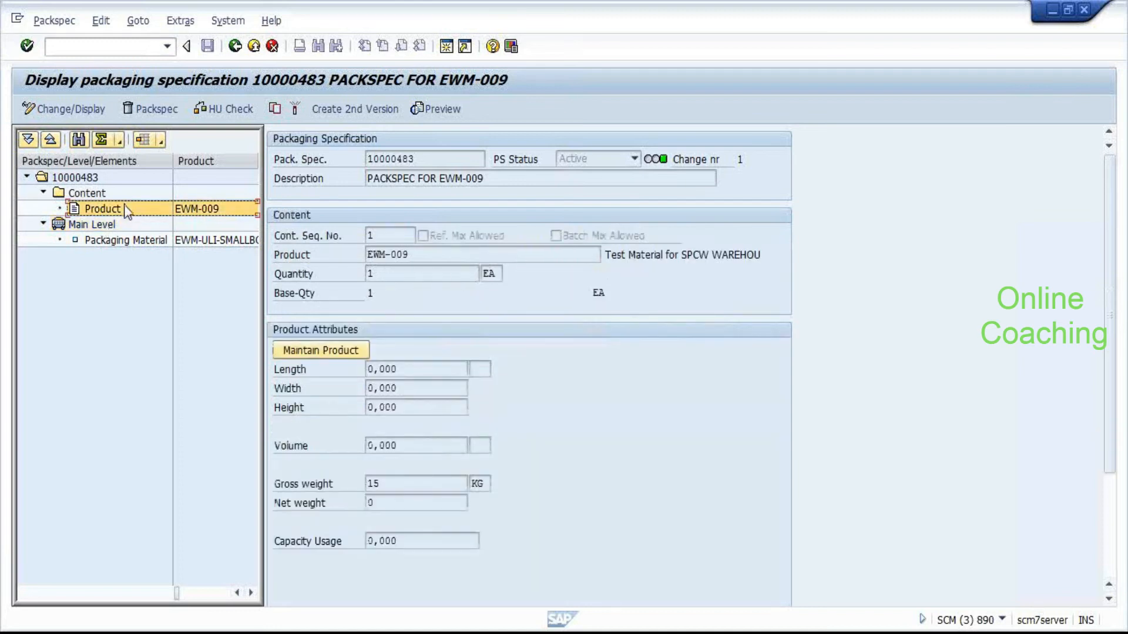
left_click(125, 225)
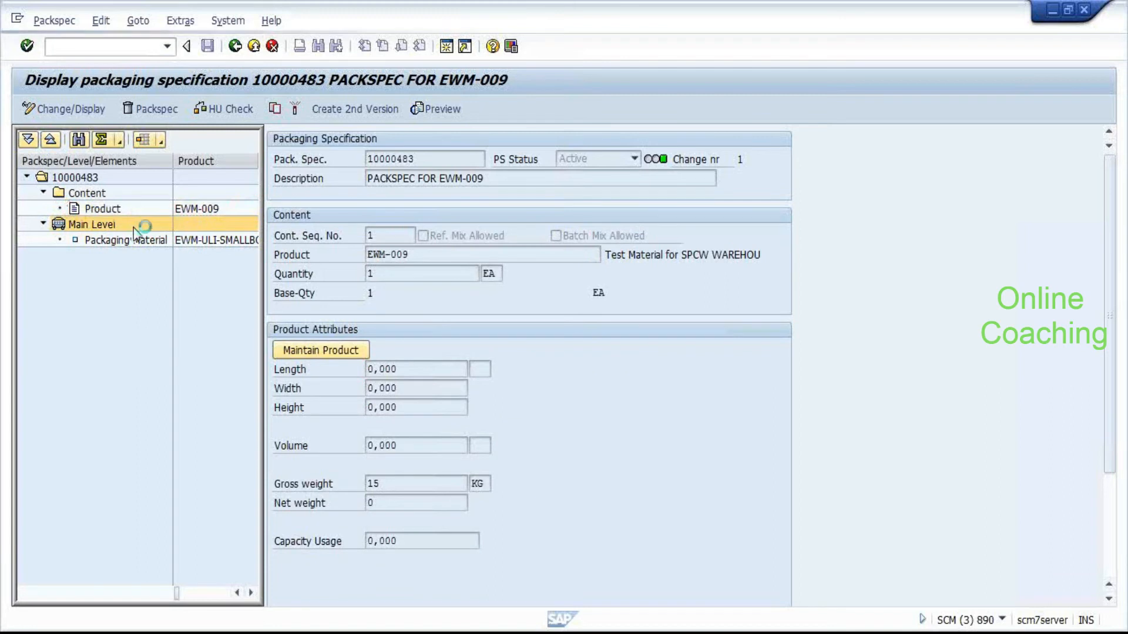
left_click(124, 240)
left_click(378, 257)
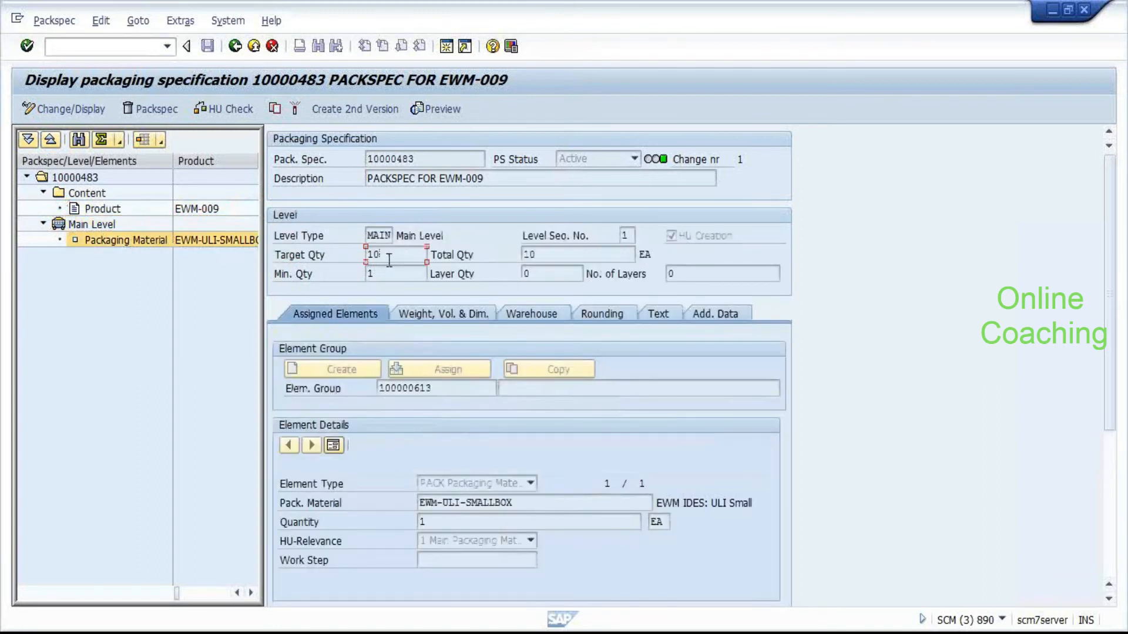
left_click(527, 497)
Examine the main level's quantity classifications in the warehouse data and the details of its assigned packaging material.
left_click(539, 309)
left_click(427, 368)
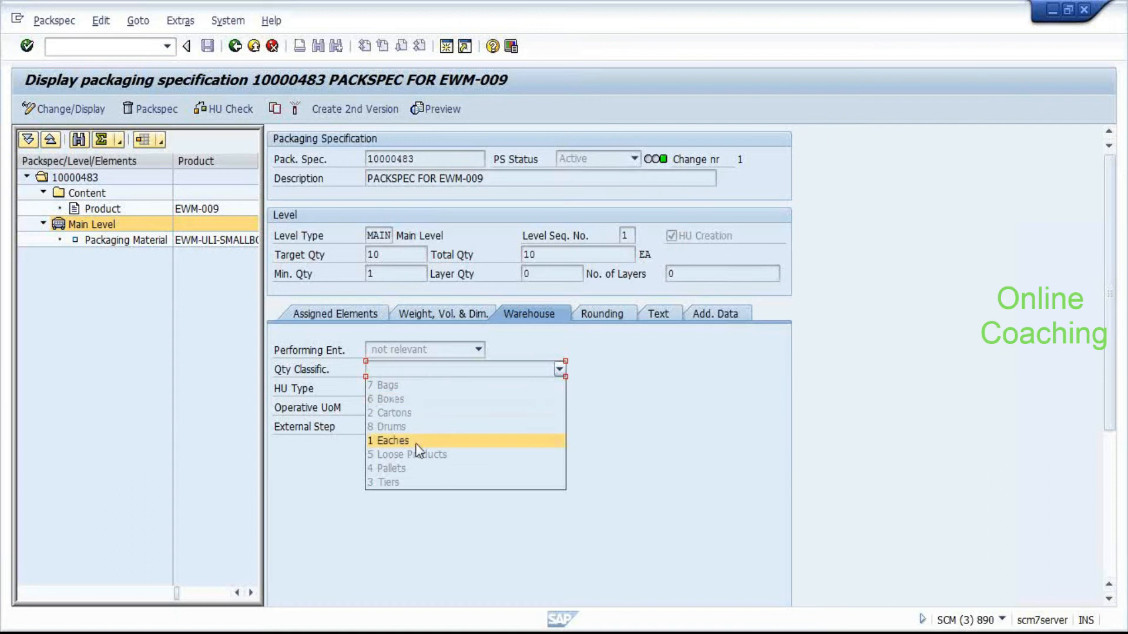
left_click(415, 468)
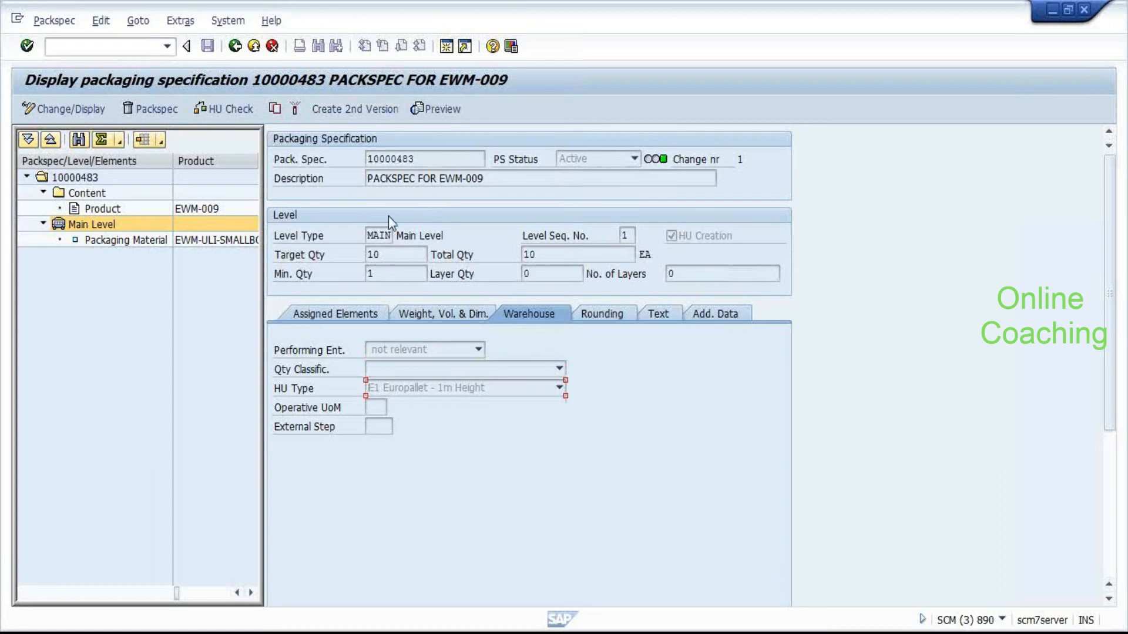
left_click(326, 316)
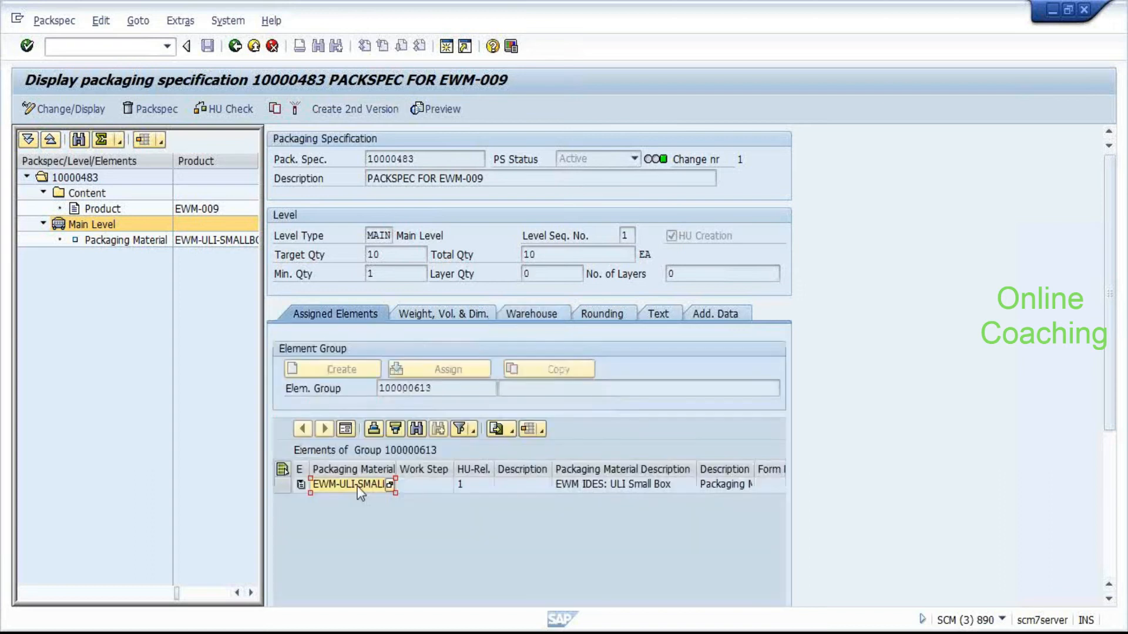
left_click(345, 430)
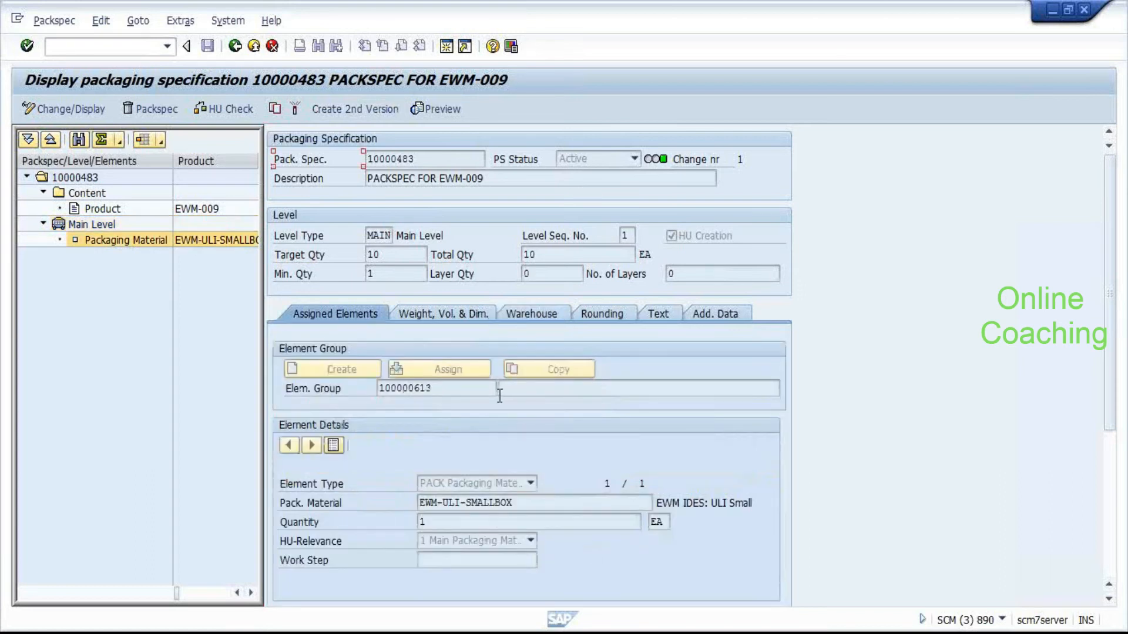
left_click(552, 313)
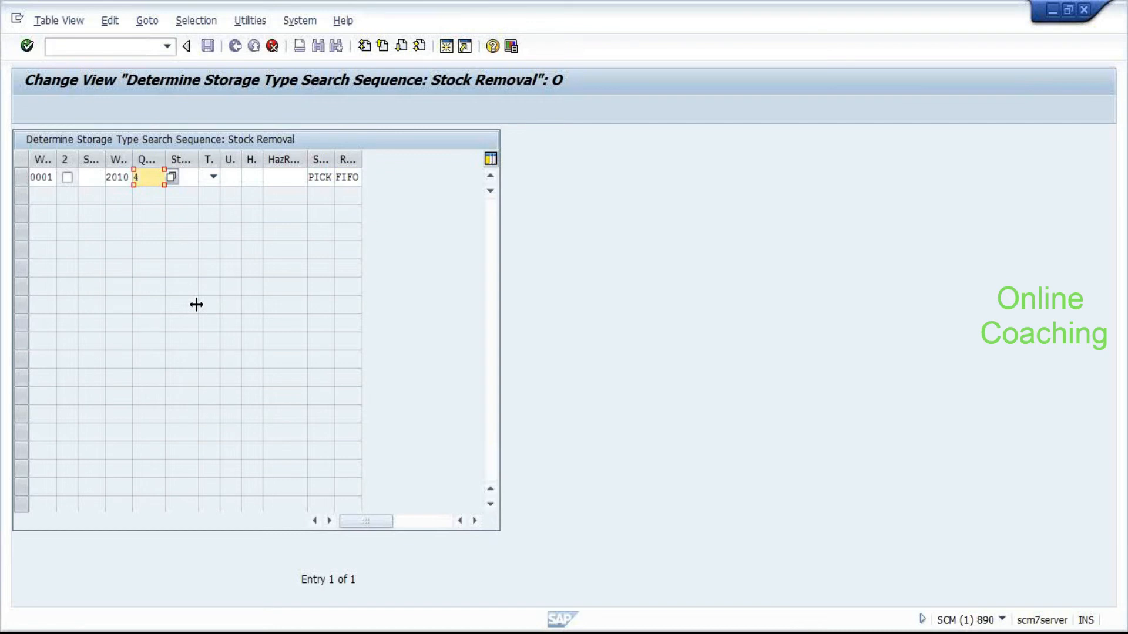
Switch from the SAP sessions to the PARTIAL QTY FIRST example in the EWM workbook in Excel.
key("alt+Tab")
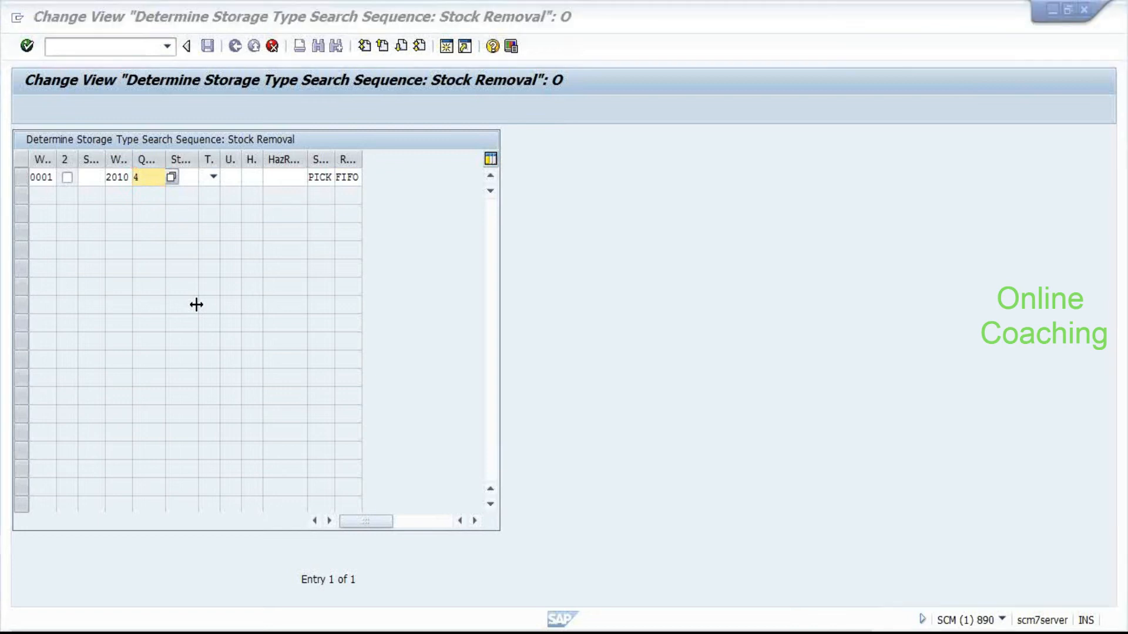
key("alt+Tab")
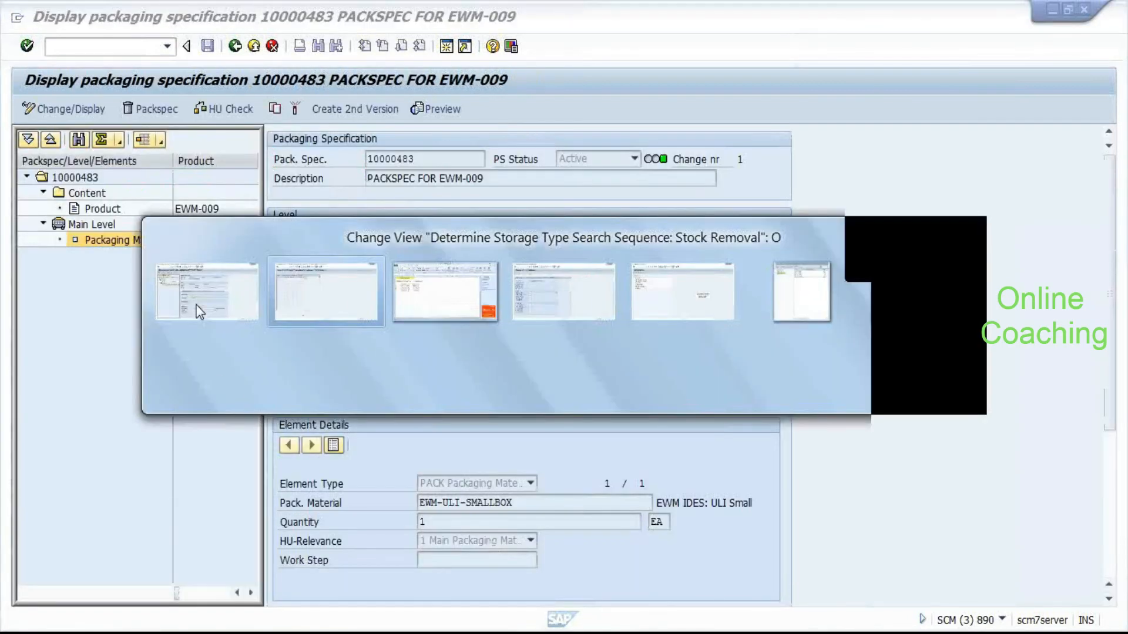
key("alt+Tab")
key("alt+Tab")
left_click(440, 272)
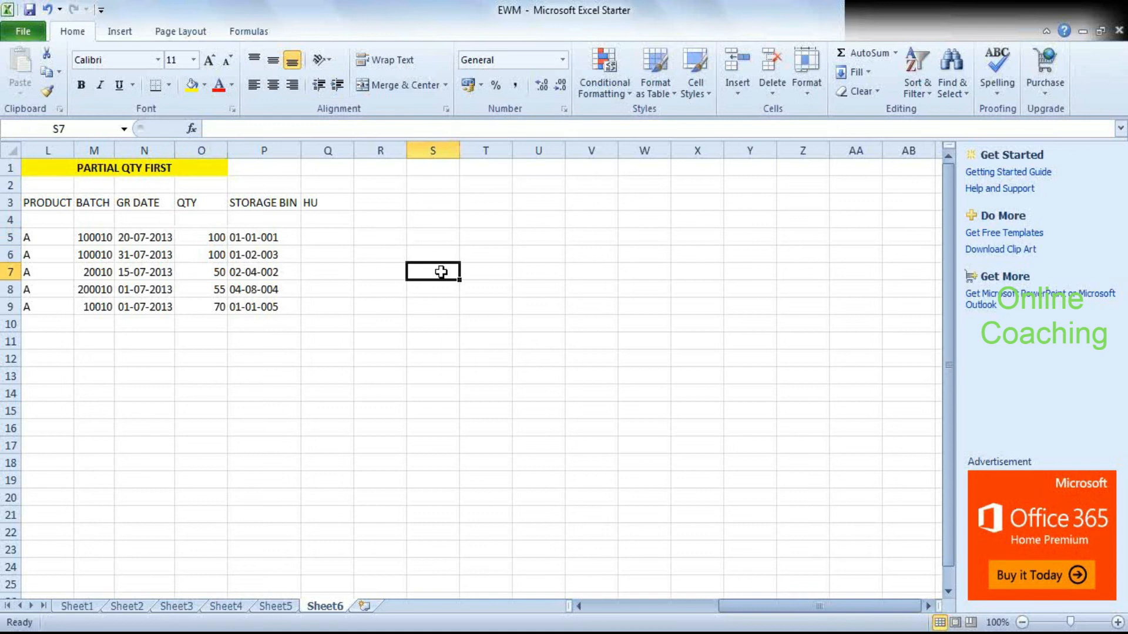
Enter FULL in the HU column for the two stock rows with quantity 100, cells Q5 and Q6.
left_click(320, 242)
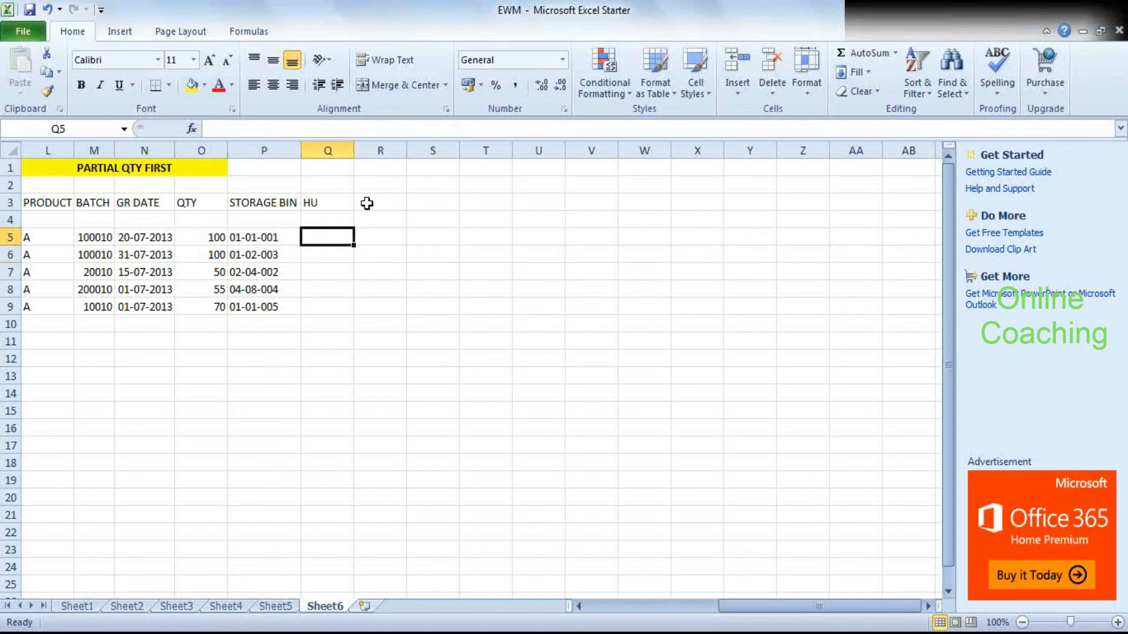
type("F")
type("ULL")
key("BackSpace")
key("BackSpace")
key("BackSpace")
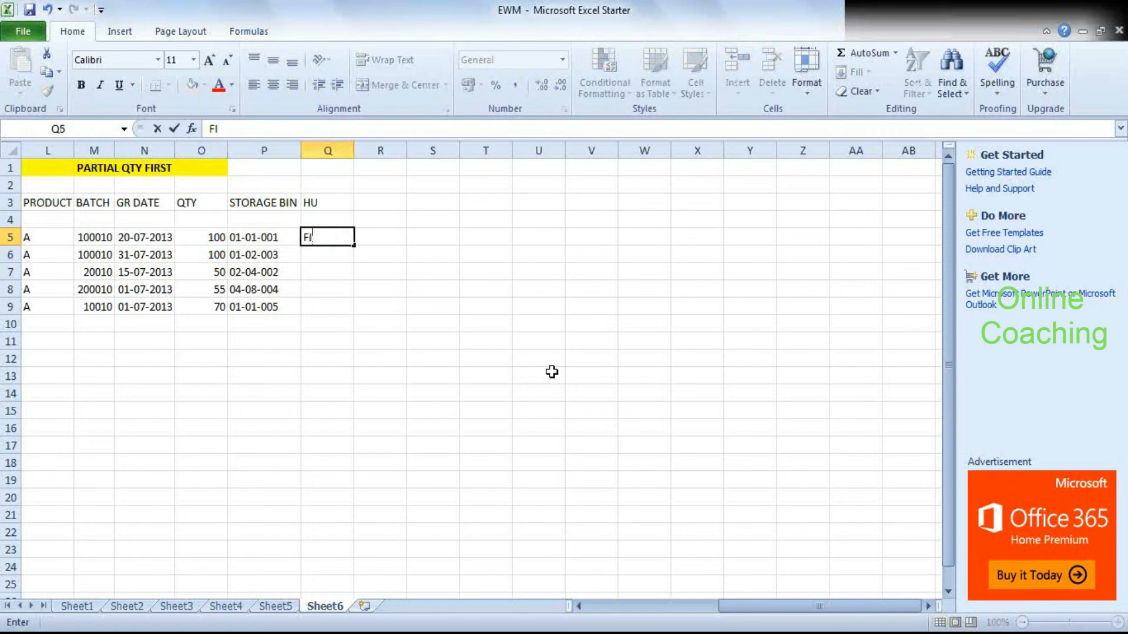
type("ULL")
key("shift+Down")
key("ctrl+d")
key("Down")
key("Down")
Enter PARTIAL in the HU column for the three remaining stock rows, cells Q7 to Q9.
type("5")
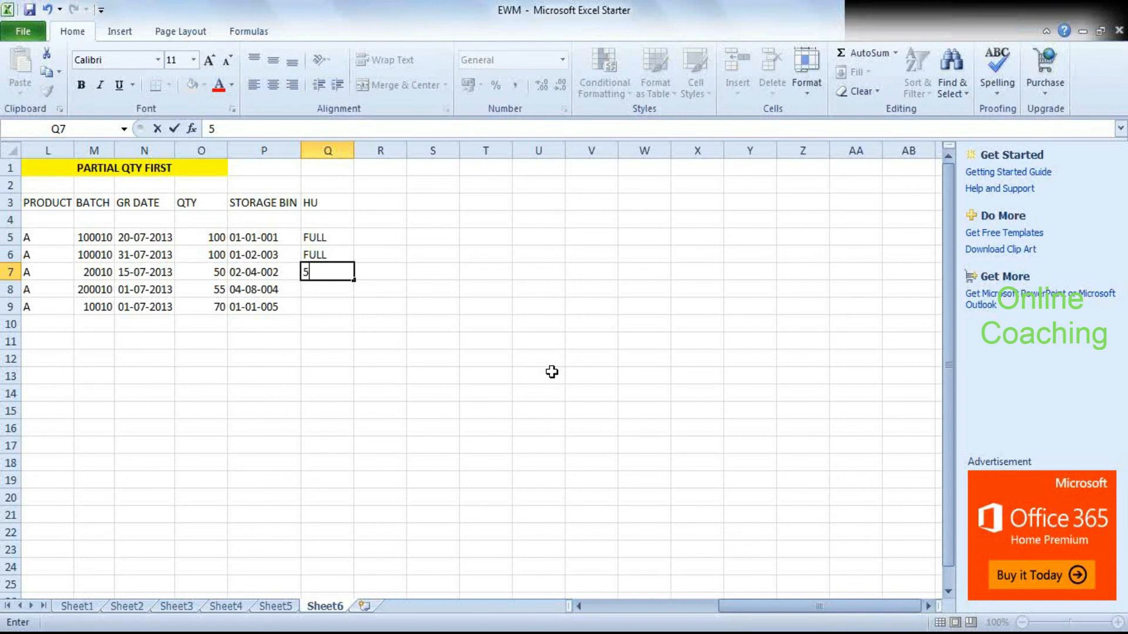
type("0")
key("BackSpace")
key("BackSpace")
type("[")
key("BackSpace")
type("PARTIAL")
key("Return")
type("PART")
key("BackSpace")
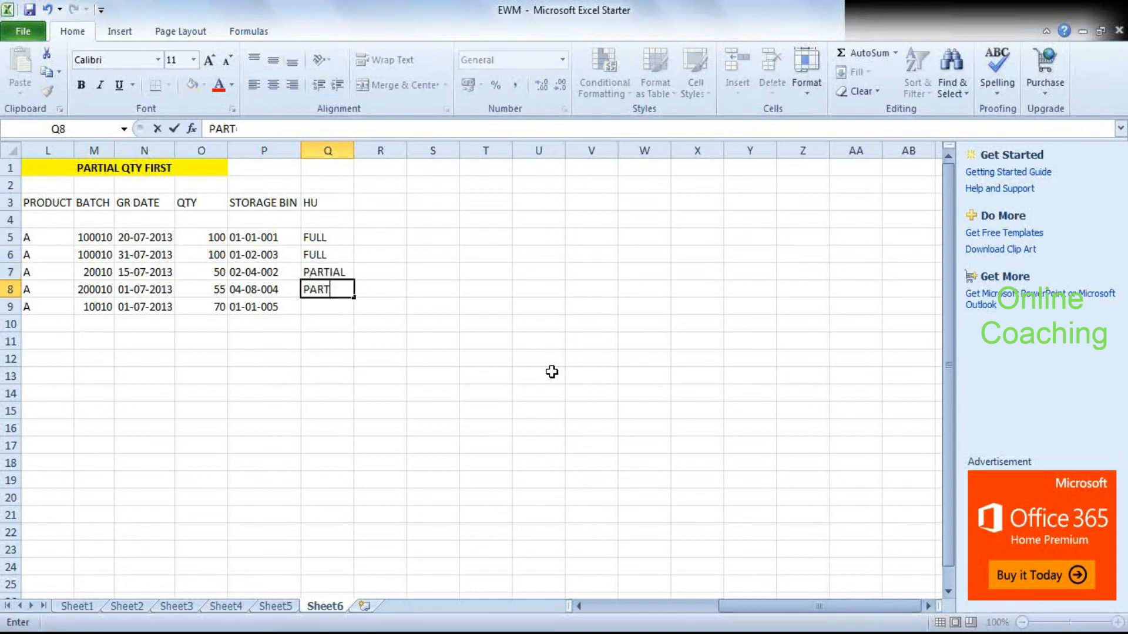
type("IAL")
key("Tab")
key("Left")
key("shift+Down")
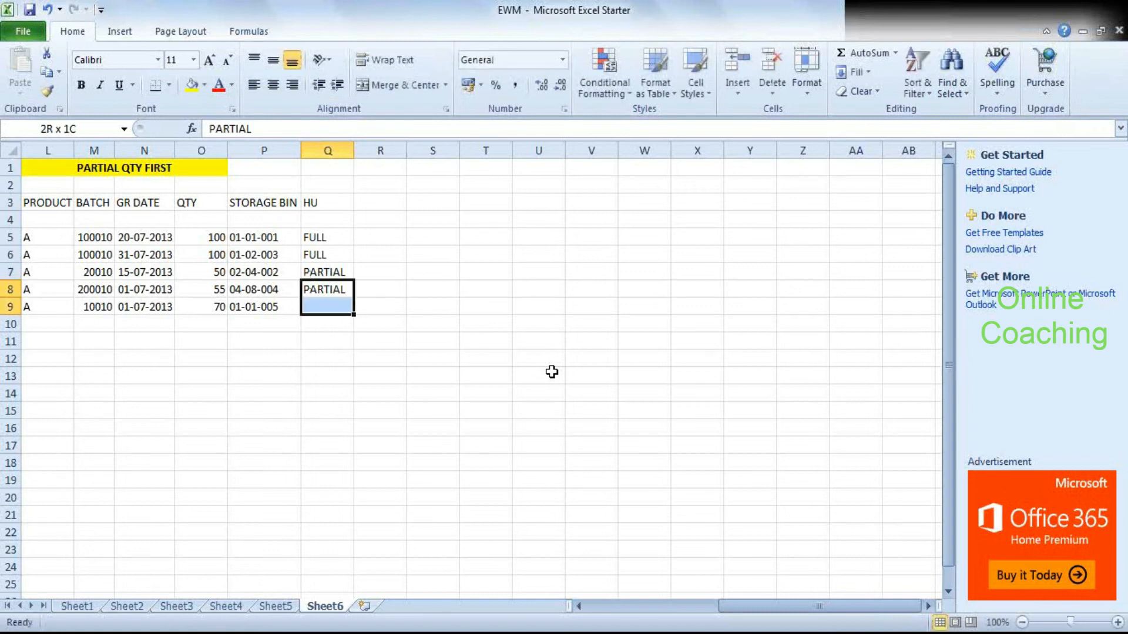
key("ctrl+d")
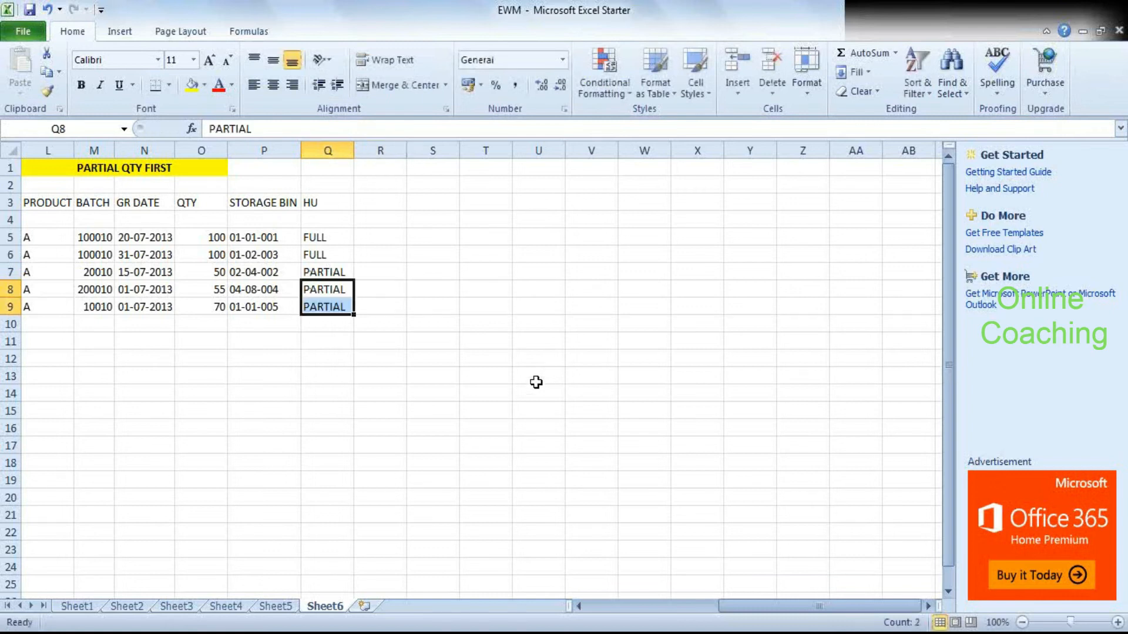
Compare the three partial HU rows with the two full HU rows by highlighting each group.
left_click(312, 332)
left_click_drag(47, 272, 333, 307)
left_click_drag(53, 242, 329, 254)
left_click(399, 336)
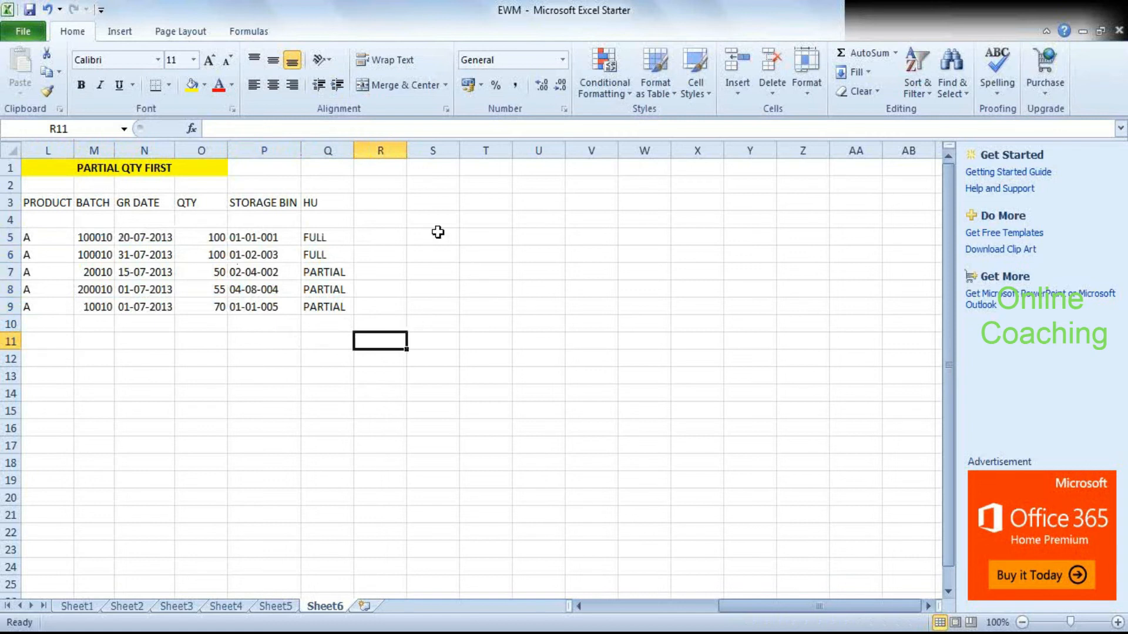
Add a PICK QTY column header in R3 with a pick quantity of 150 in R5.
left_click(385, 238)
type("150")
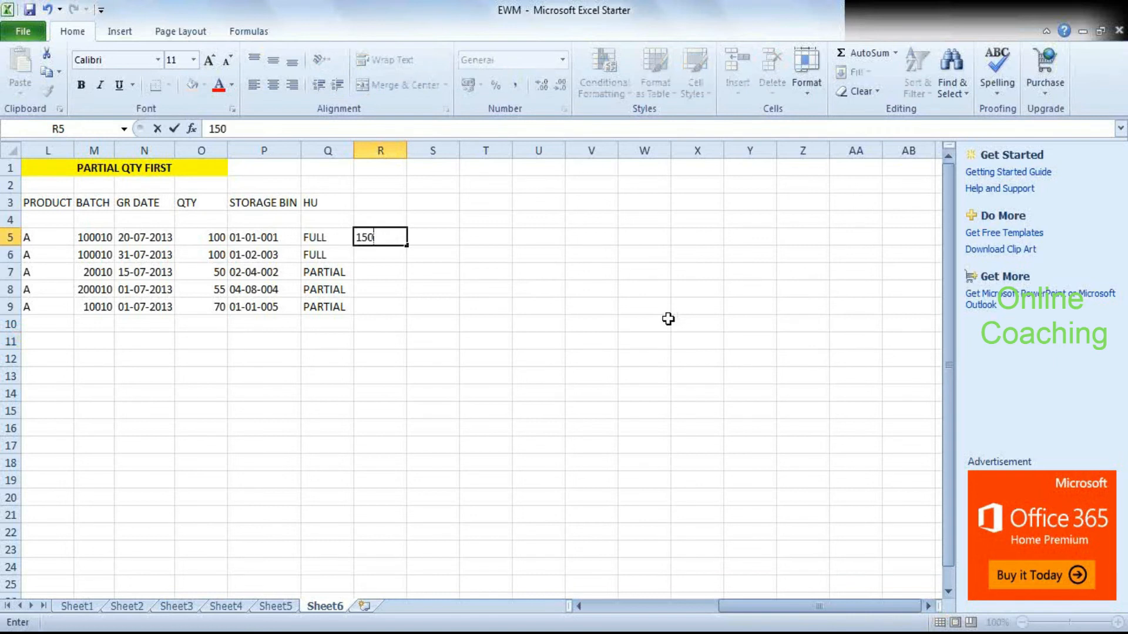
key("Up")
key("Up")
type("PI")
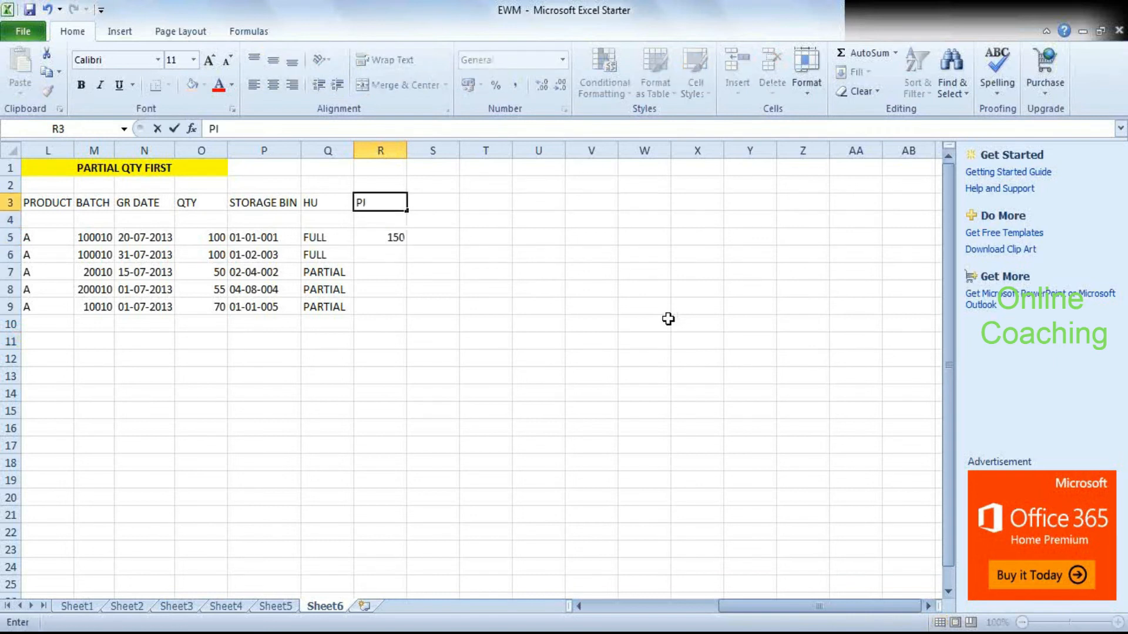
type("CK QTY")
left_click(667, 319)
left_click(392, 240)
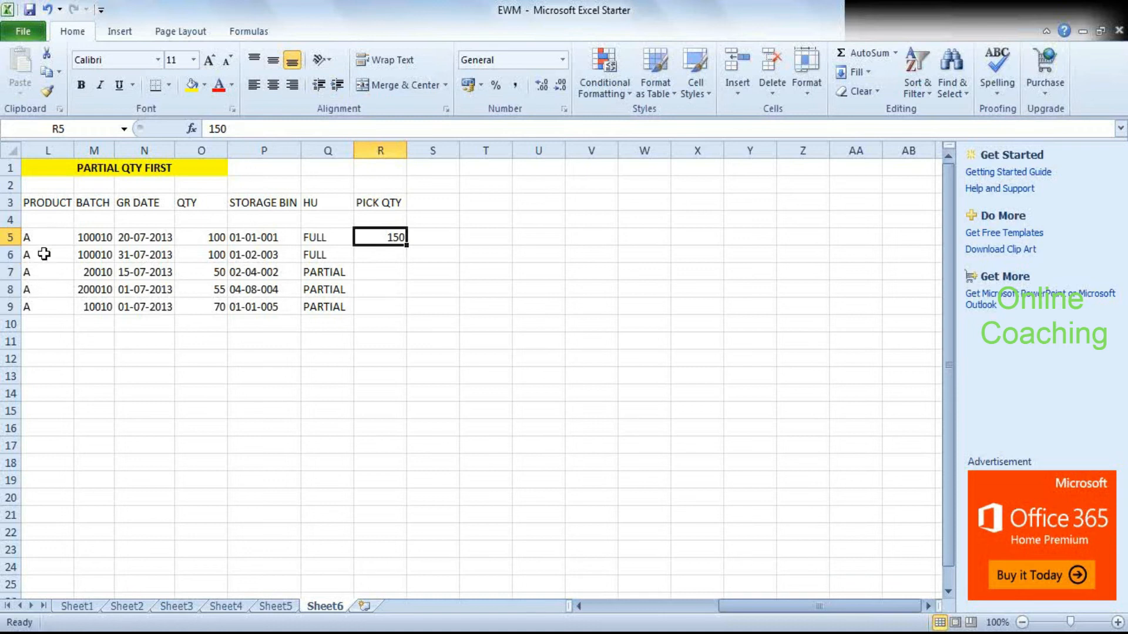
Copy the stock rows L5:Q9 and paste them below the original data, starting at L12.
left_click_drag(30, 237, 324, 306)
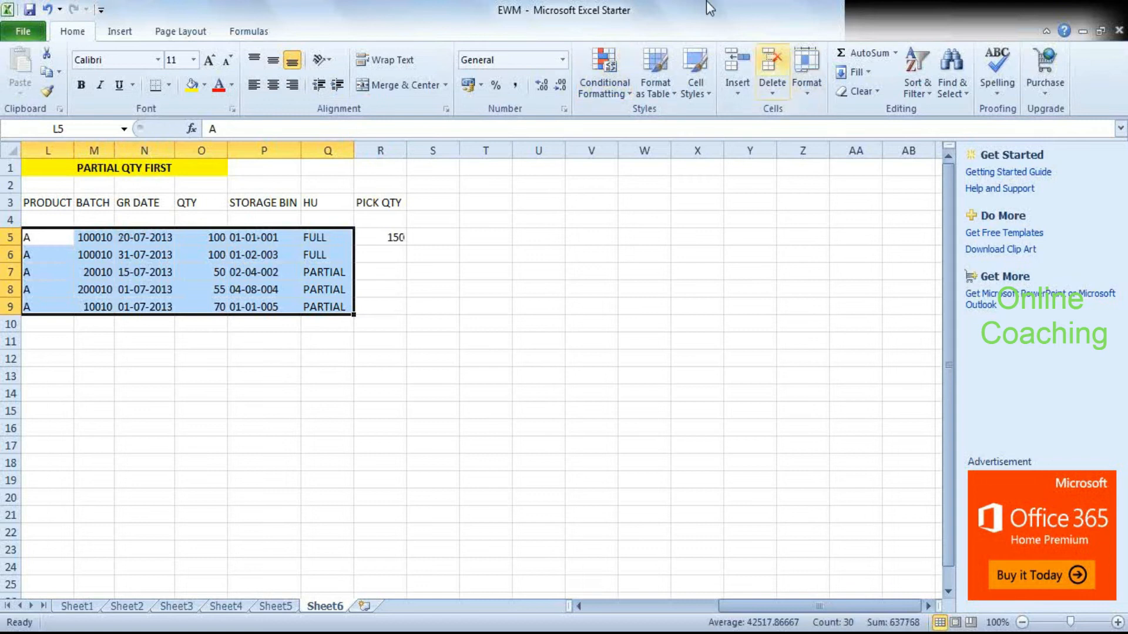
double_click(668, 26)
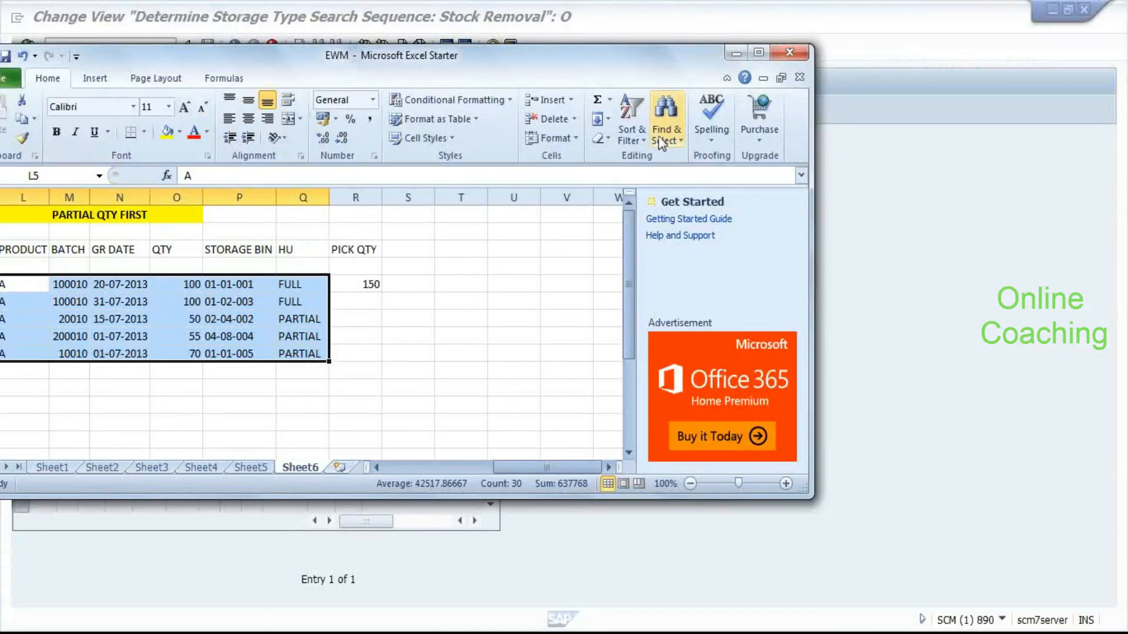
left_click(758, 52)
key("ctrl+c")
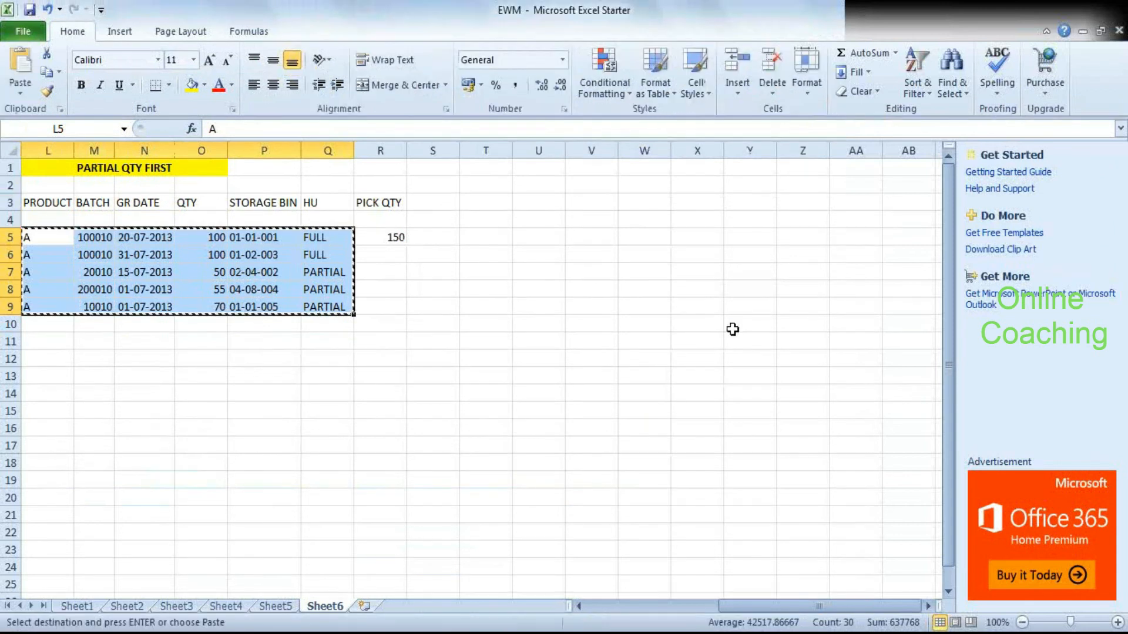
left_click(55, 355)
key("ctrl+v")
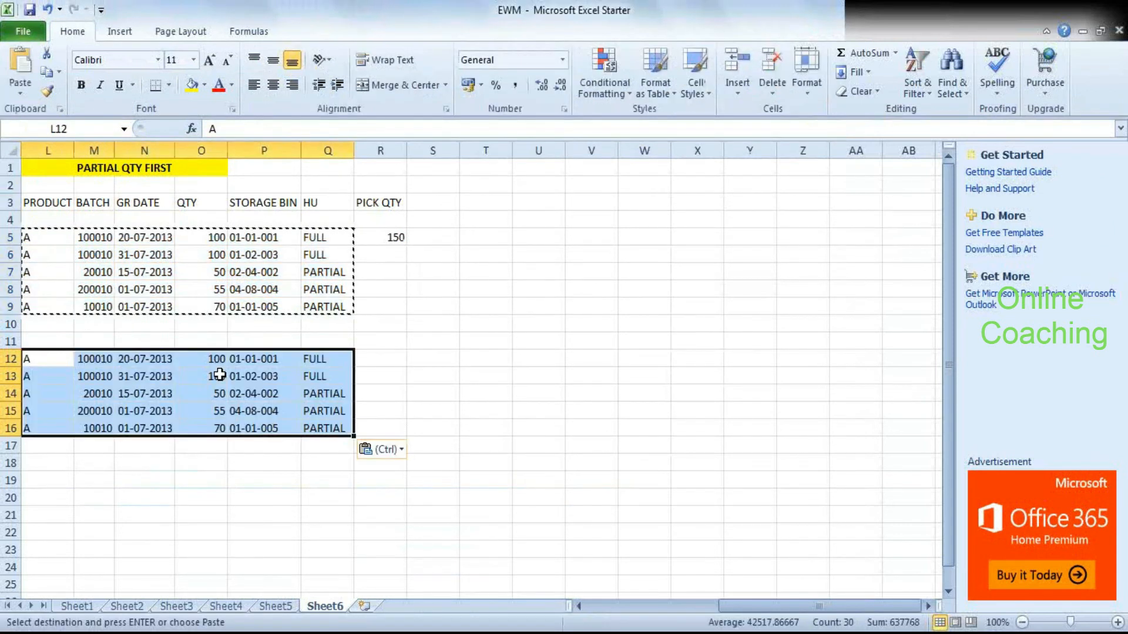
left_click(606, 418)
left_click_drag(51, 360, 449, 426)
left_click(254, 467)
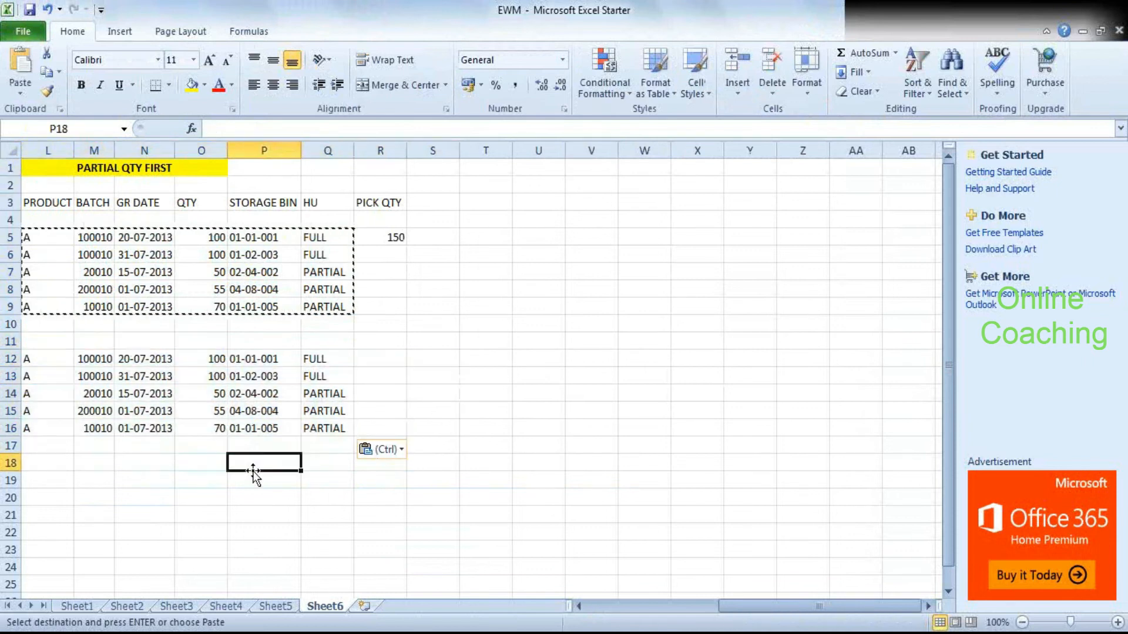
double_click(254, 466)
Sort the copied stock rows L12:Q16 by the quantity values in column O, smallest to largest.
left_click_drag(36, 364, 341, 428)
double_click(564, 10)
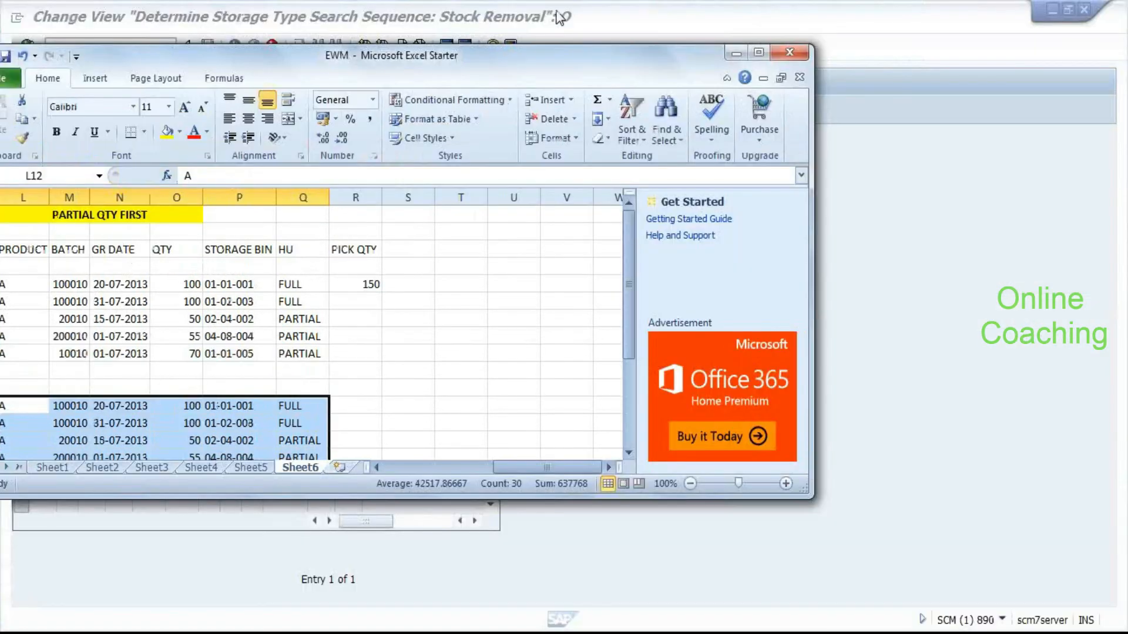
left_click(640, 141)
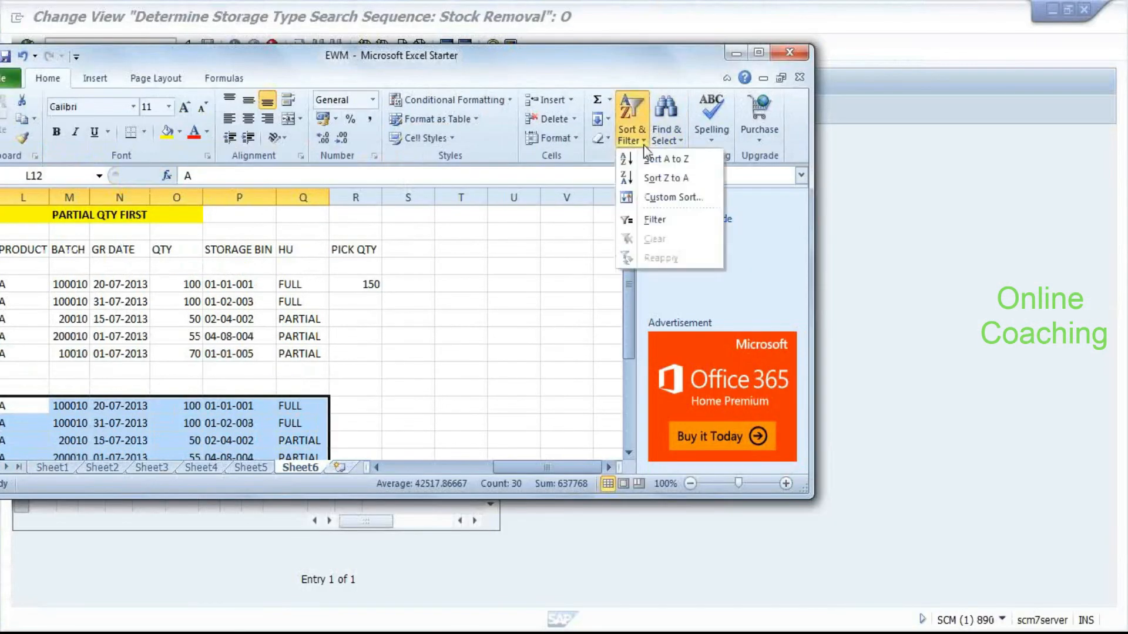
left_click(659, 198)
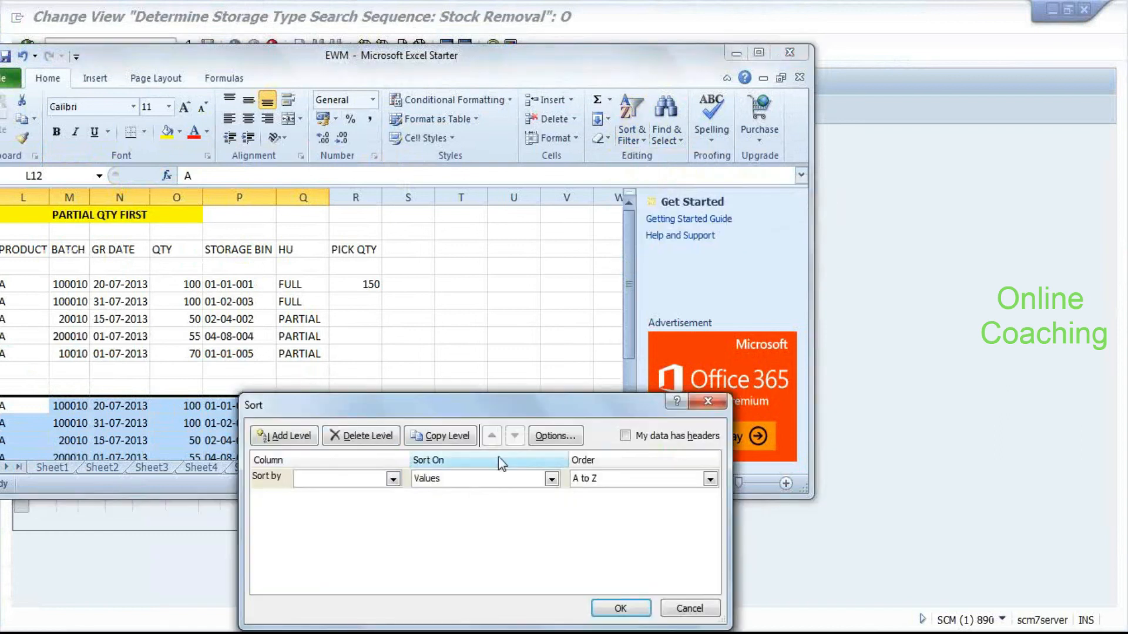
left_click(353, 479)
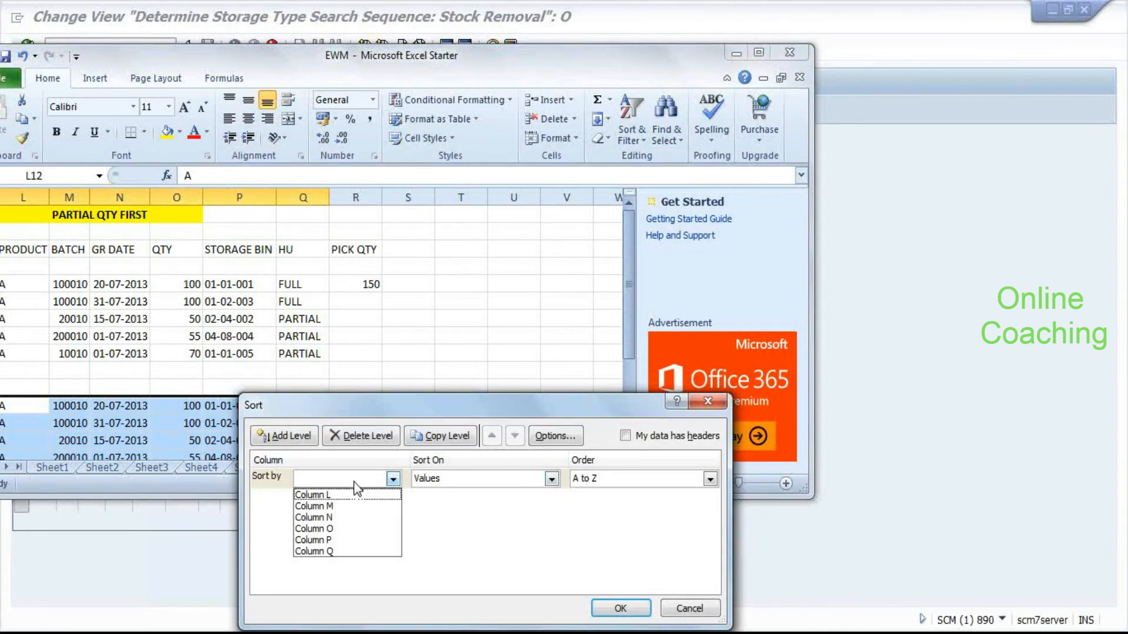
left_click(346, 528)
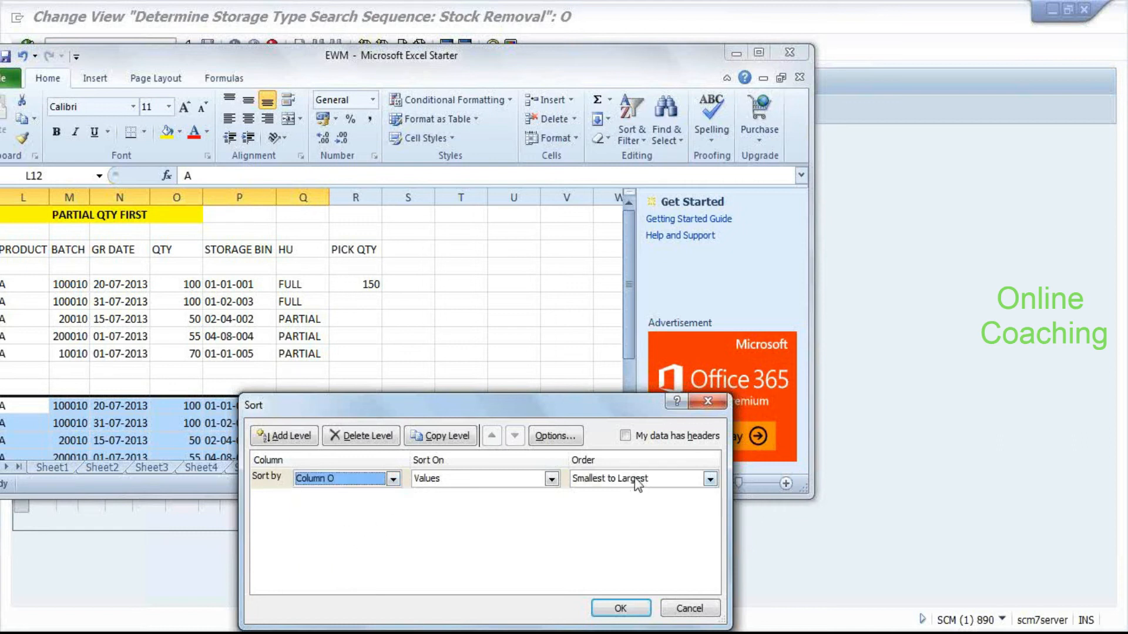
left_click(619, 608)
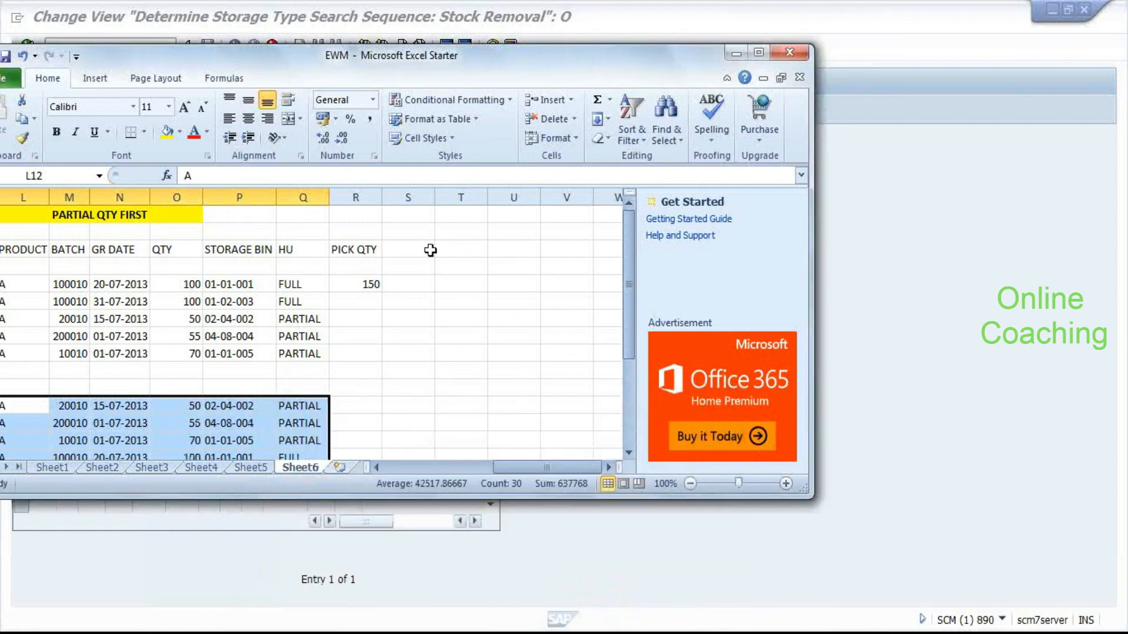
left_click(758, 52)
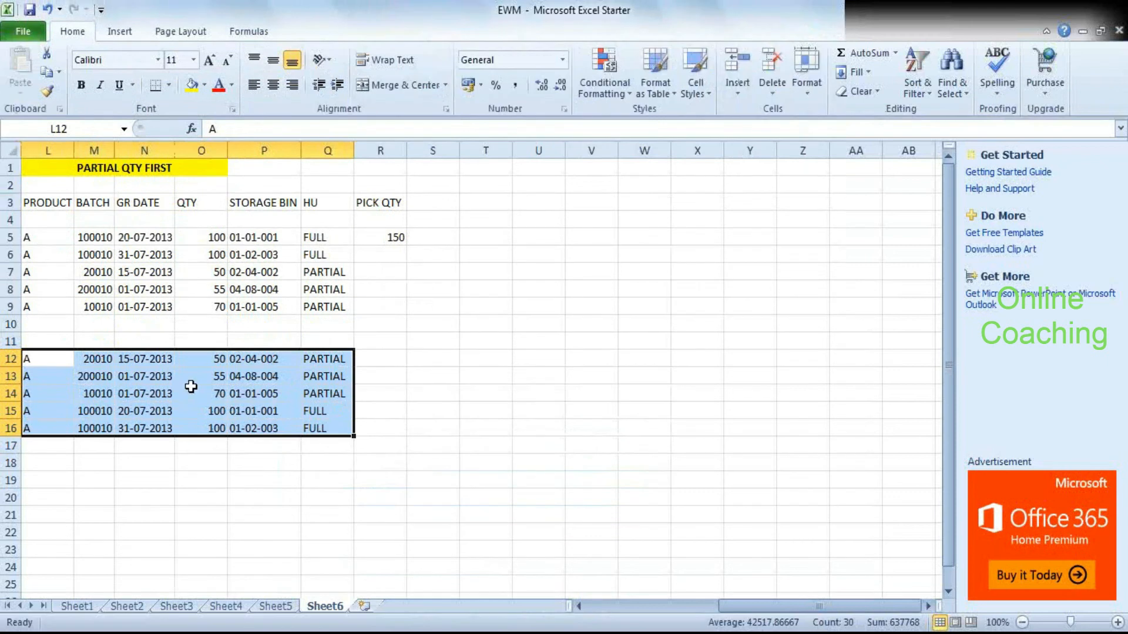
left_click(144, 479)
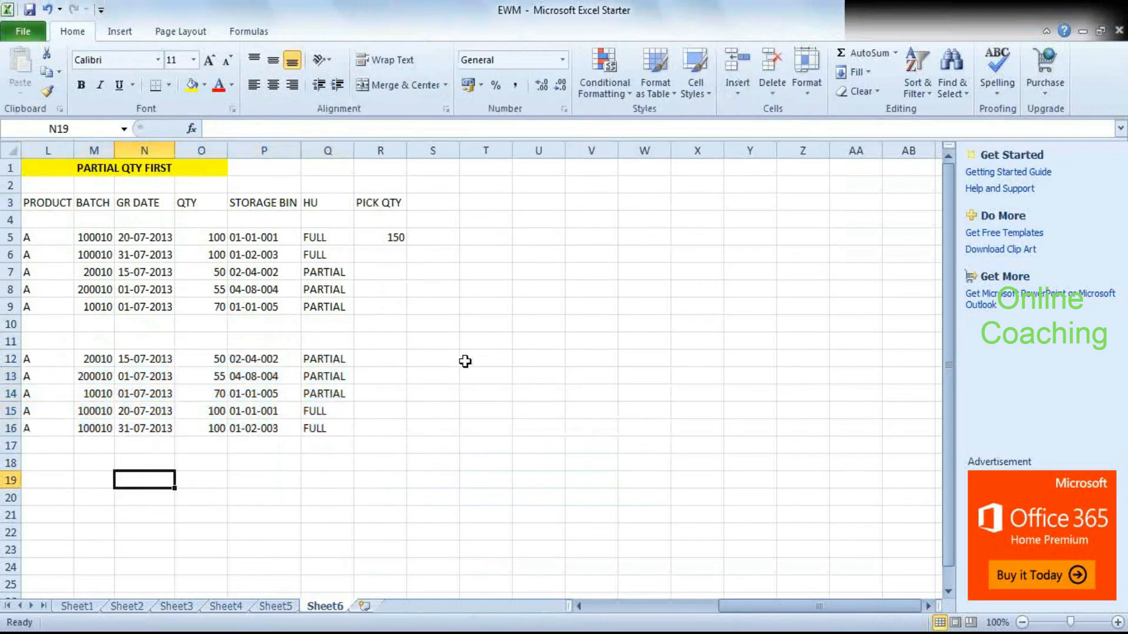
Enter pick quantities 50, 55 and 45 for the three partial HU rows in R12:R14.
left_click(382, 358)
type("40")
key("BackSpace")
key("BackSpace")
type("5")
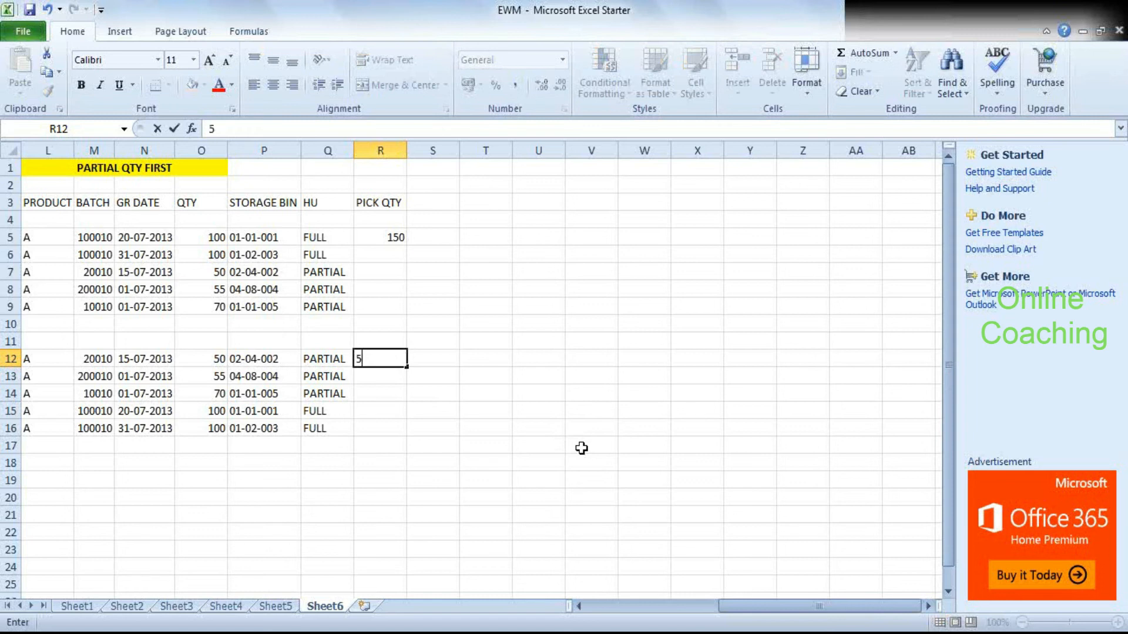
type("0")
key("Return")
type("5")
key("BackSpace")
type("55")
key("Return")
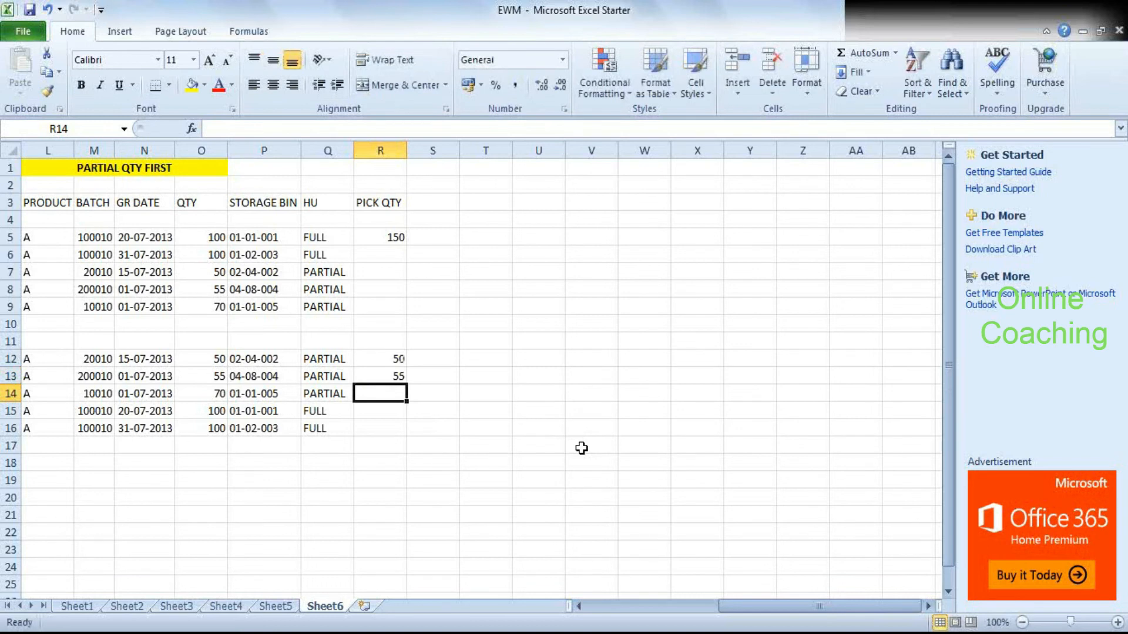
type("45")
key("Tab")
Mark the first two picked partial rows as FREE in cells S12 and S13.
key("Left")
key("Left")
key("Left")
key("Left")
key("Left")
key("Left")
key("Up")
key("Up")
key("Right")
key("Right")
key("Right")
key("Right")
key("Right")
key("Right")
key("Right")
key("Left")
type("F")
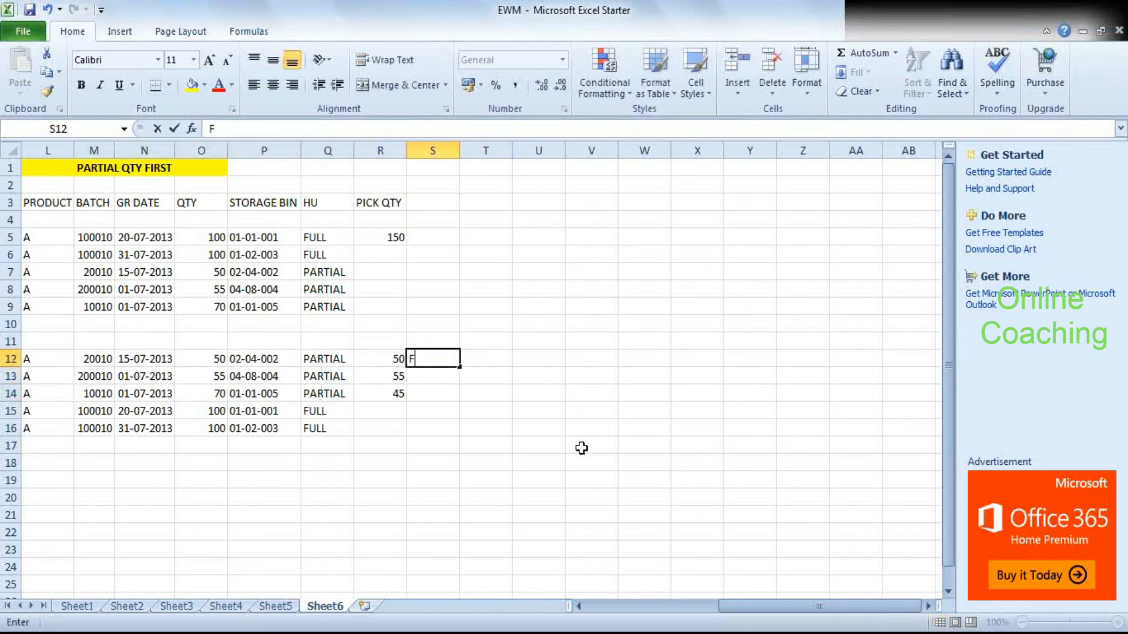
type("REE")
key("Return")
type("F")
key("Right")
key("Left")
key("Up")
key("Down")
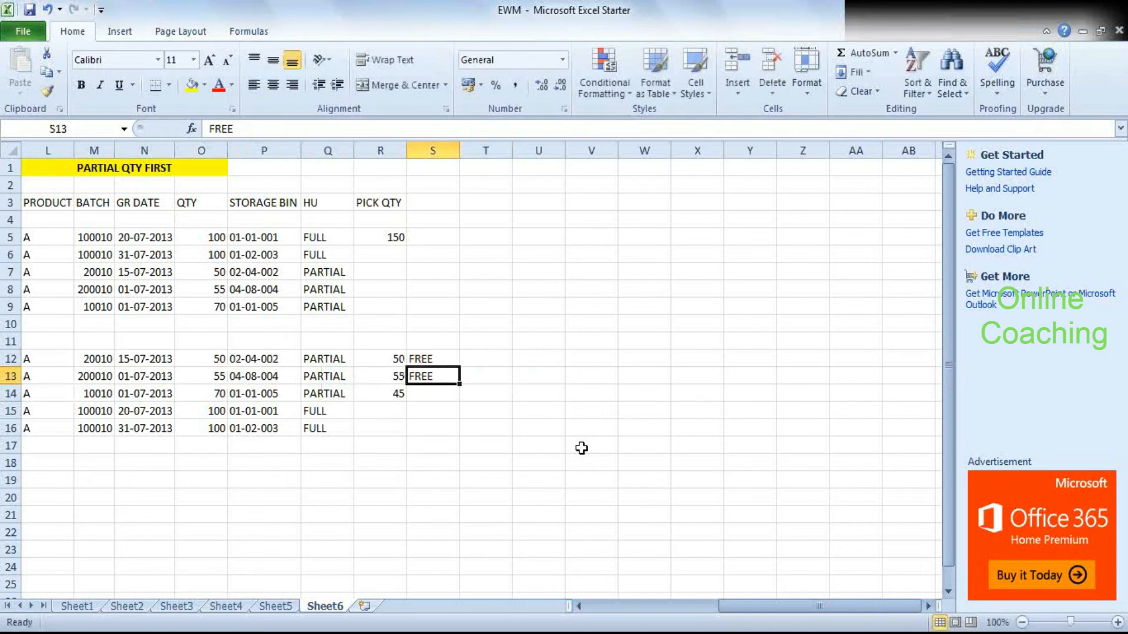
Highlight the two freed partial HU rows from column M through column S in rows 12 and 13.
key("shift+Up")
key("shift+Left")
key("shift+Left")
key("shift+Left")
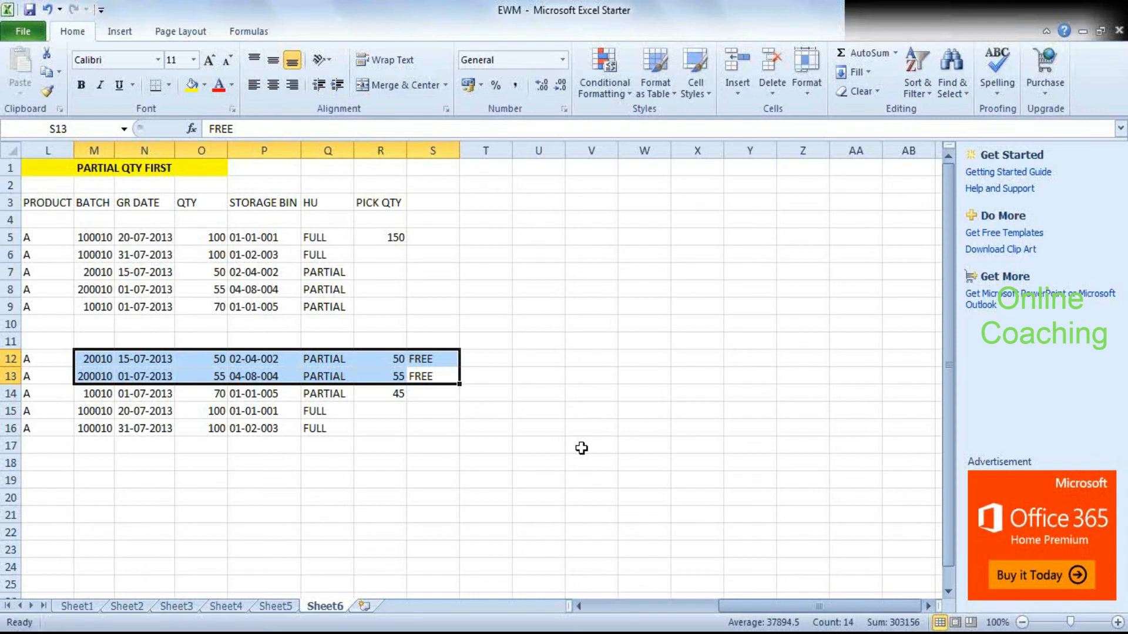
Switch to SAP, view the quantity classification options for the stock removal search sequence entry, and cancel out of that entry.
key("alt+Tab")
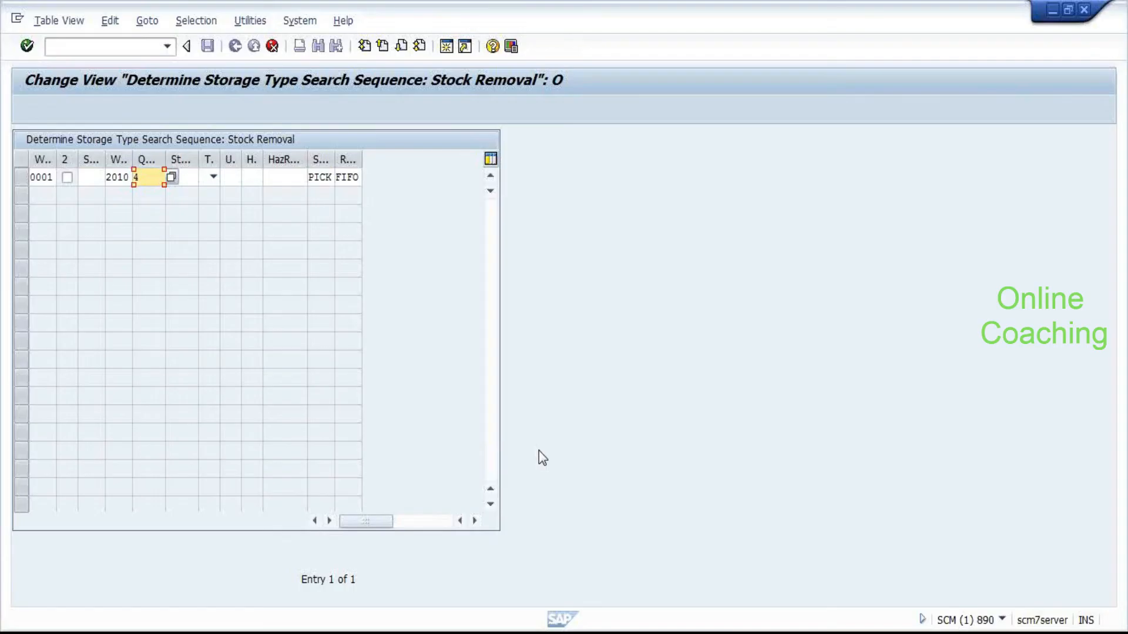
left_click(254, 299)
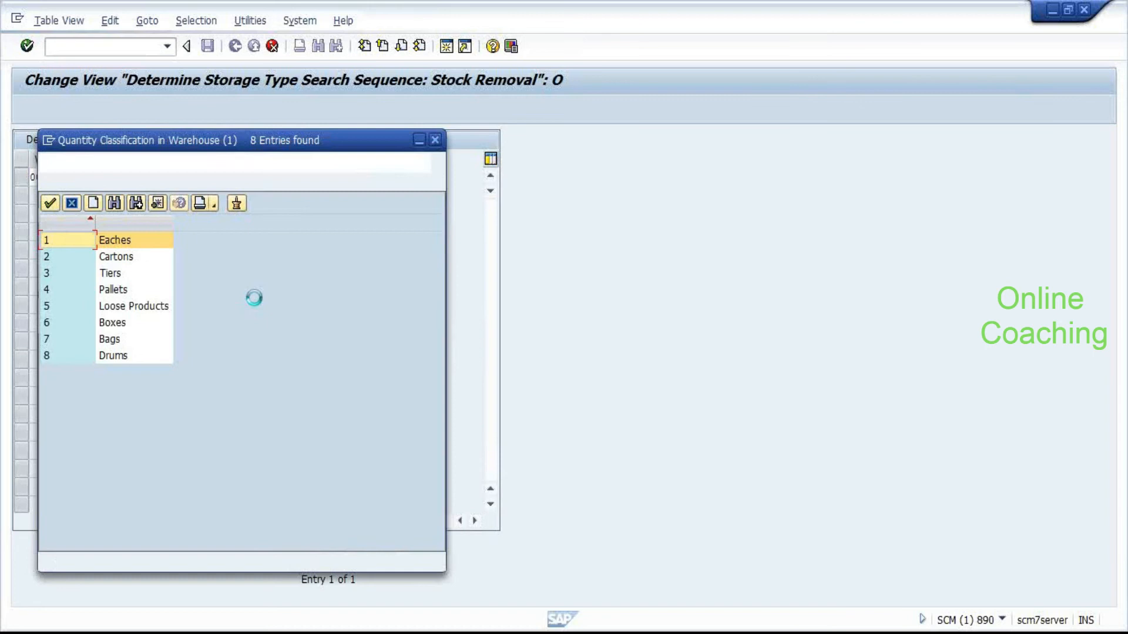
key("Escape")
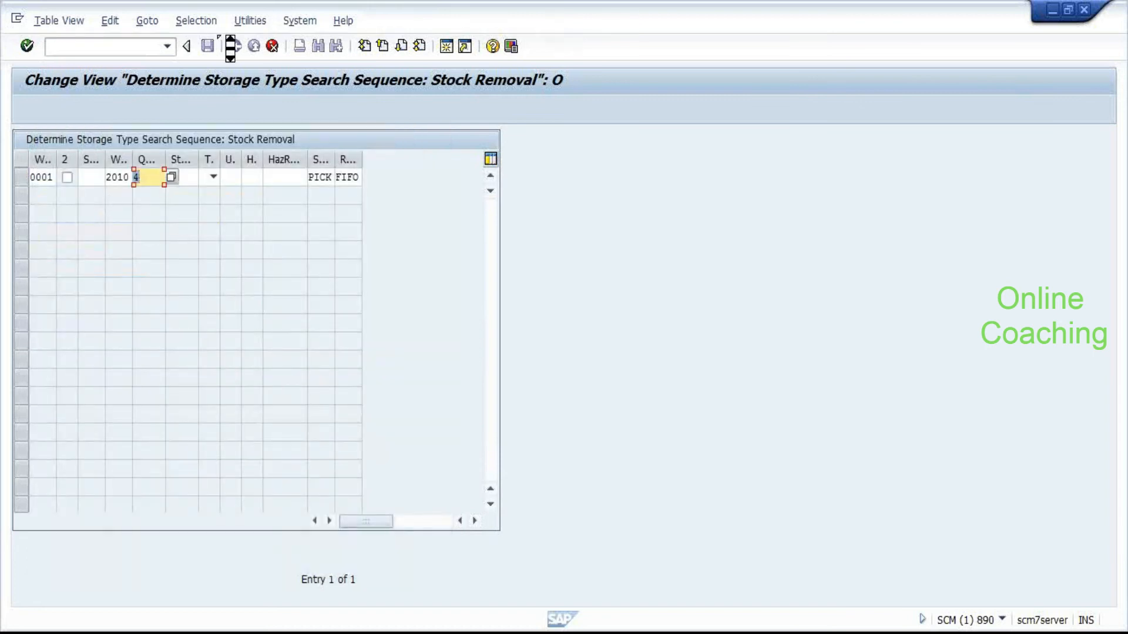
left_click(273, 47)
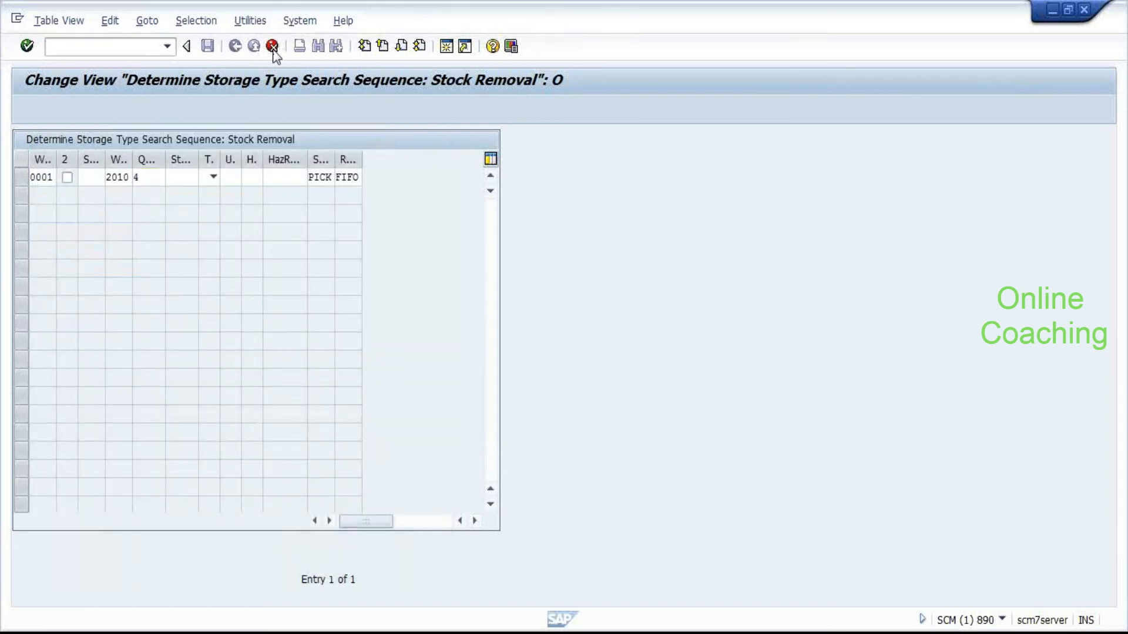
left_click(256, 48)
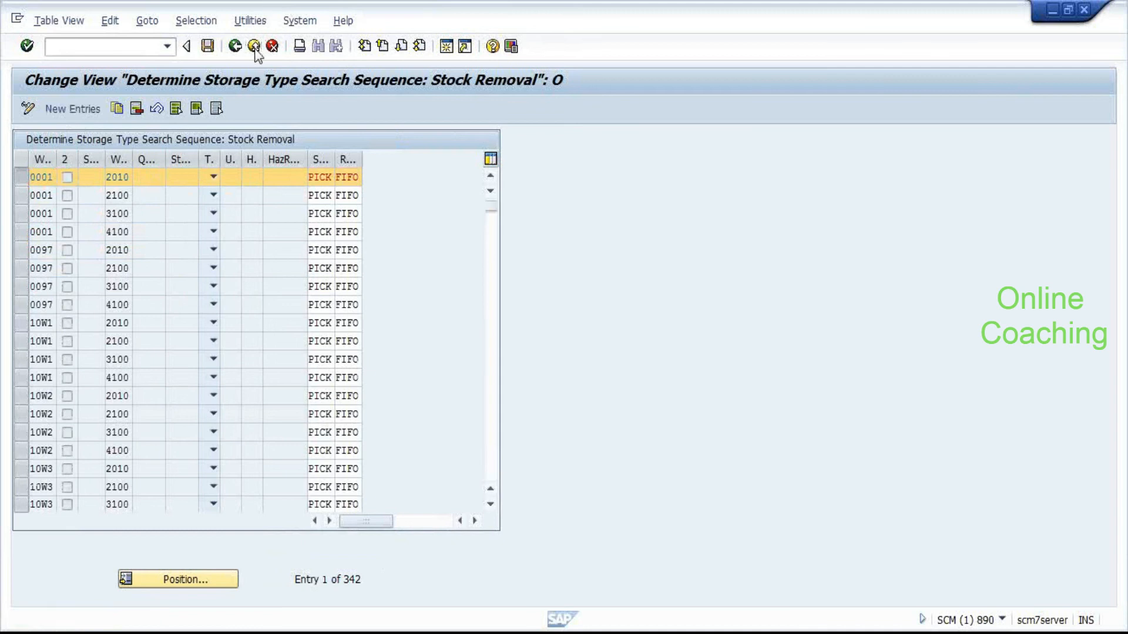
Open the stock removal rule details for the FIFO rule of warehouse 0001 in the stock removal rule definitions.
left_click(124, 202)
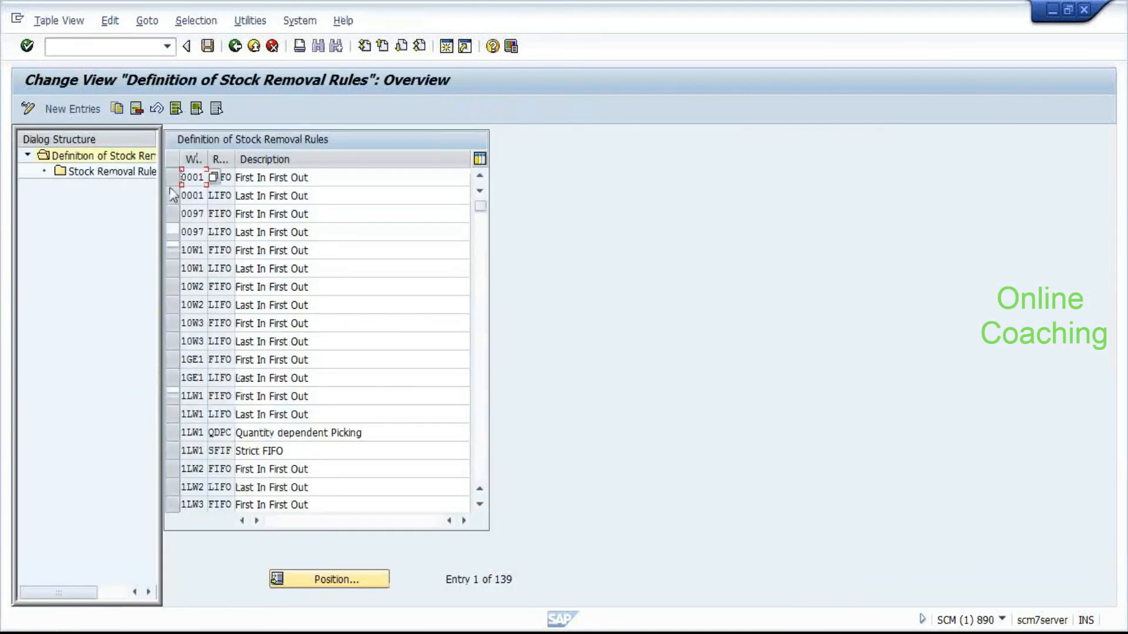
left_click(172, 179)
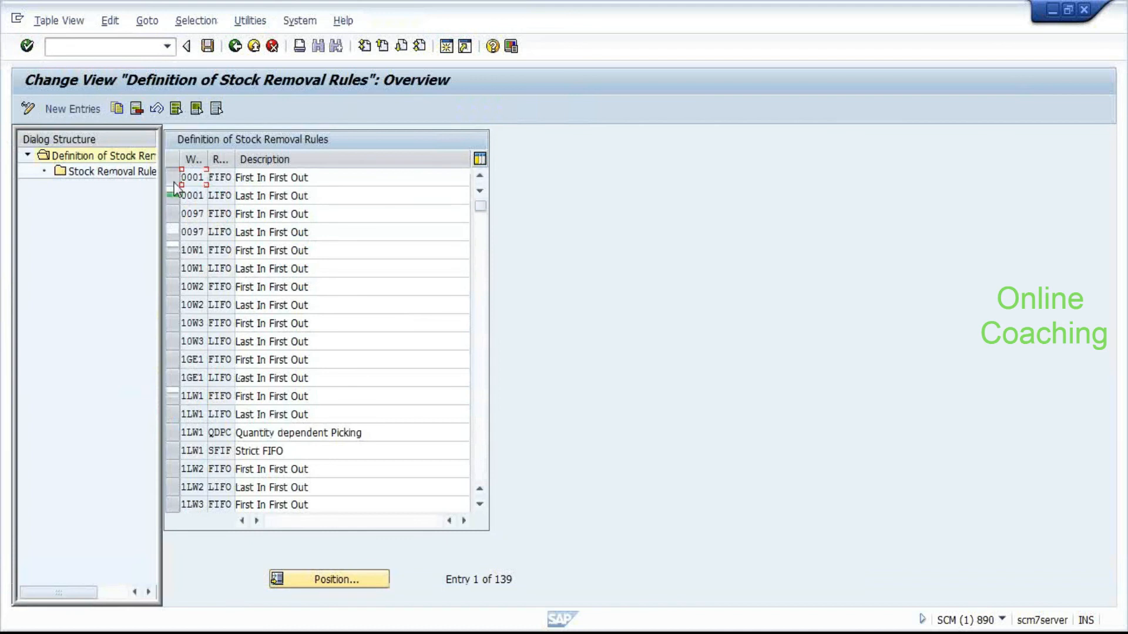
double_click(87, 176)
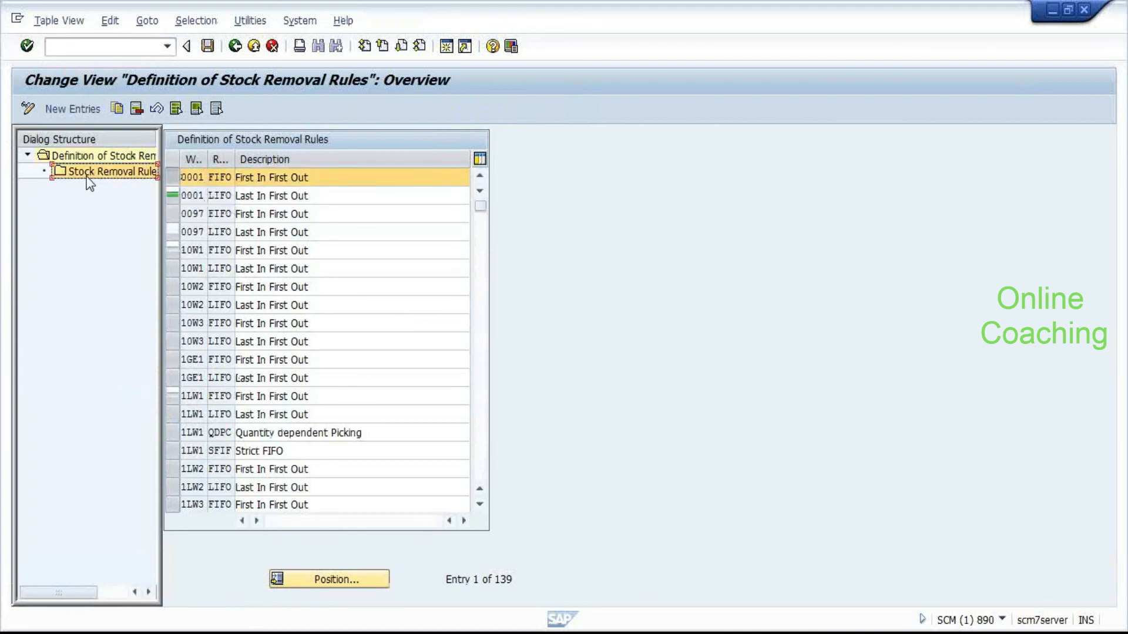
Set the sort field of sequence number 1 in the FIFO rule to VFDAT (Shelf Life Expiration Date).
left_click(450, 236)
left_click(459, 236)
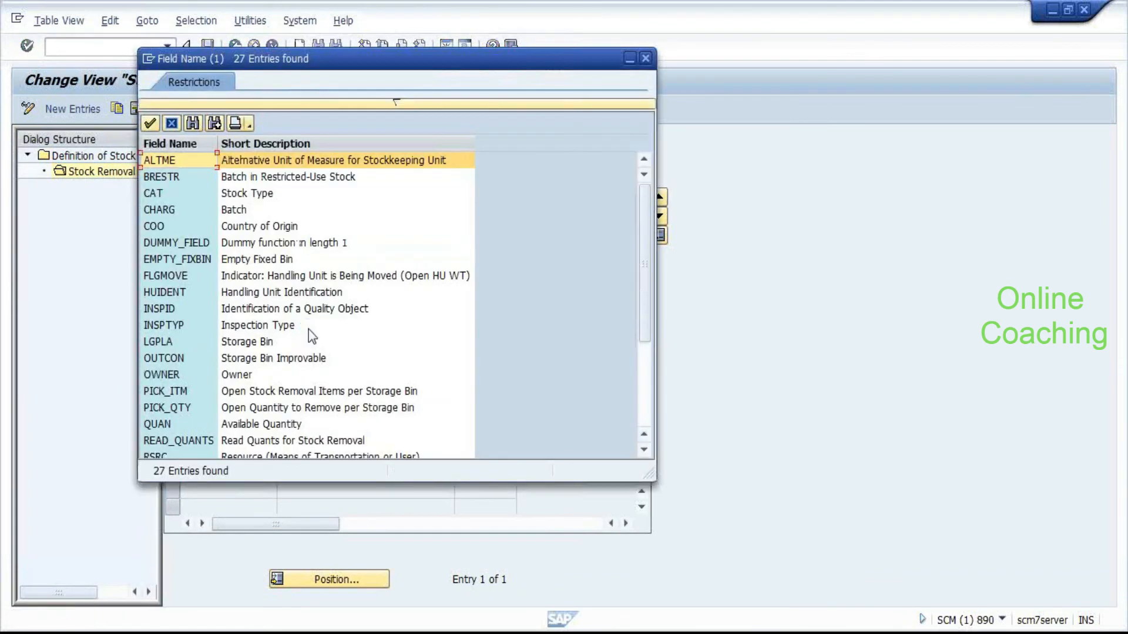
scroll(311, 336, "down", 3)
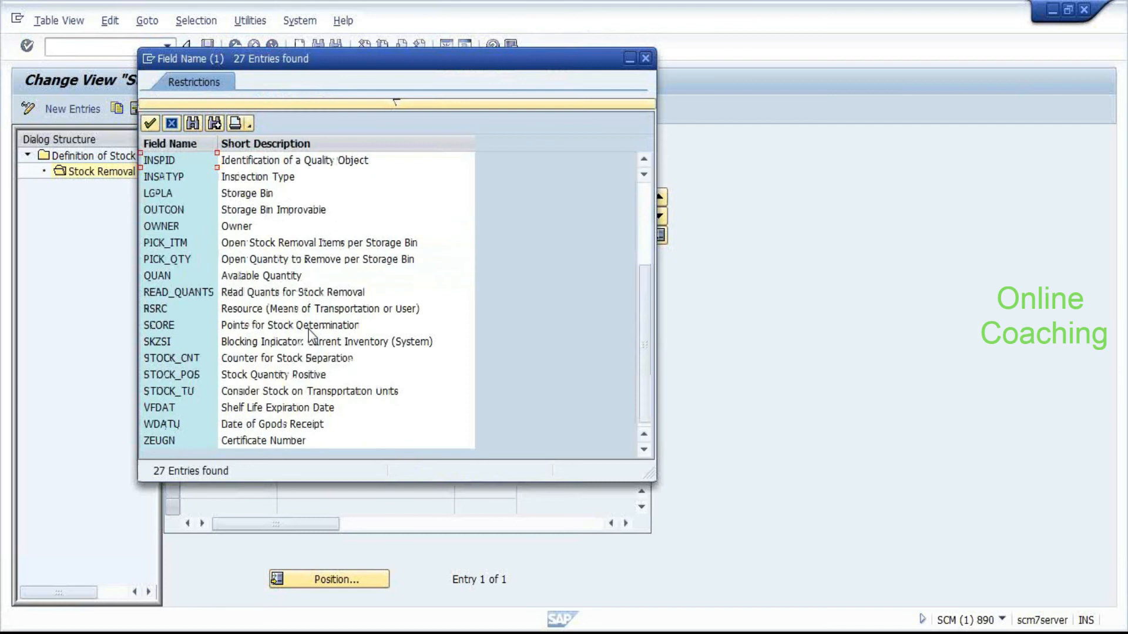
double_click(237, 415)
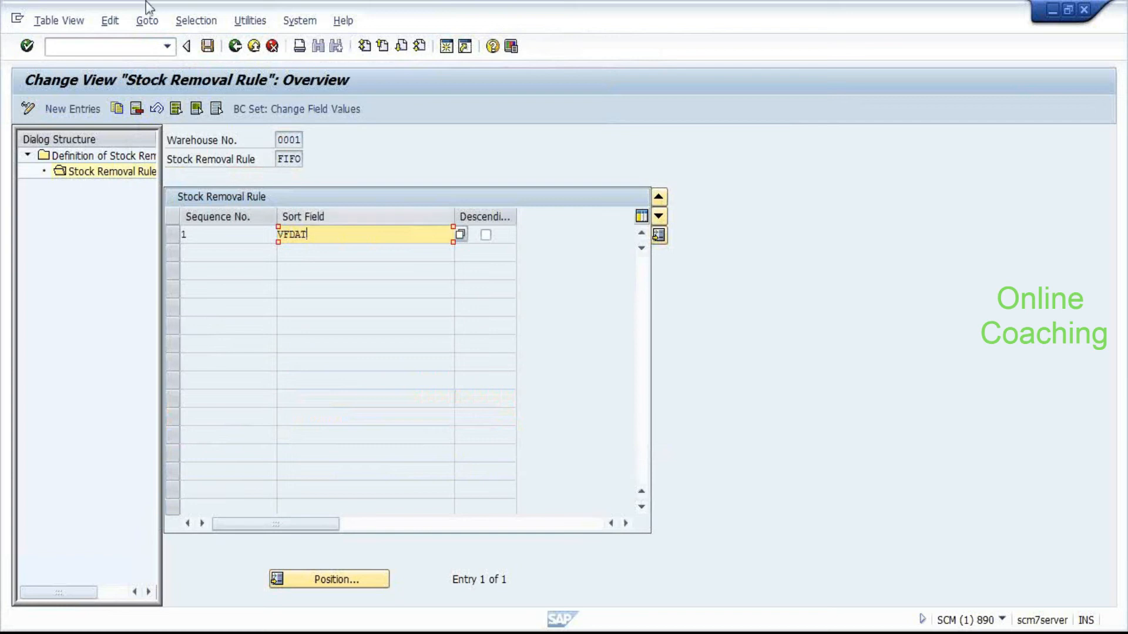
Switch to Warehouse Product Maintenance and locate the Shelf Life field in the properties of product EWM-009.
key("alt+Tab")
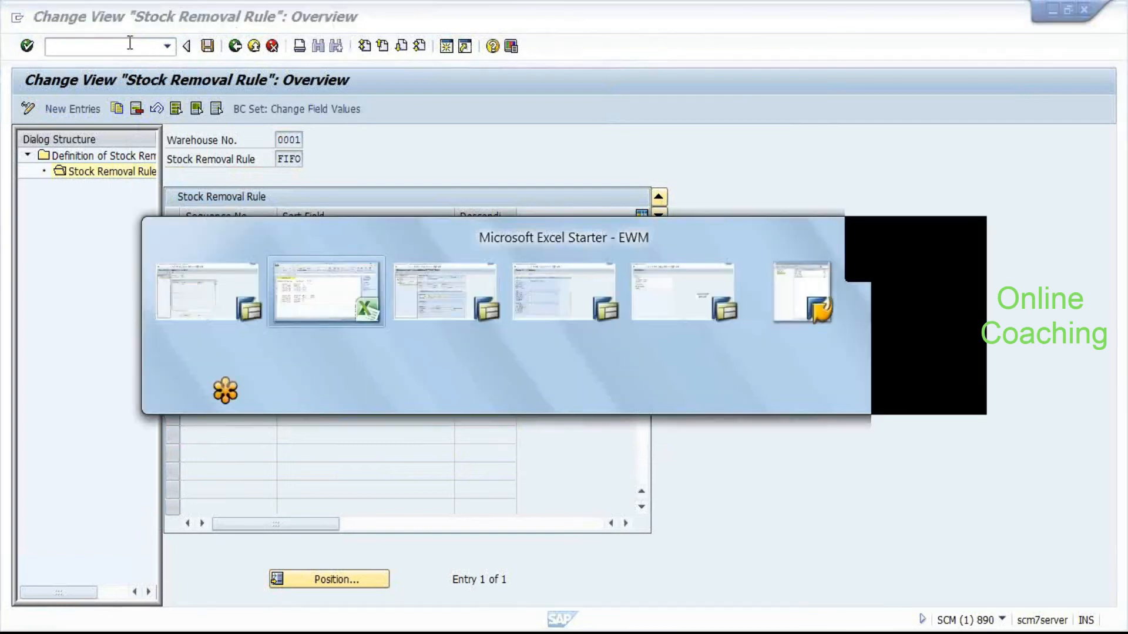
key("alt+Tab")
key("alt+Tab")
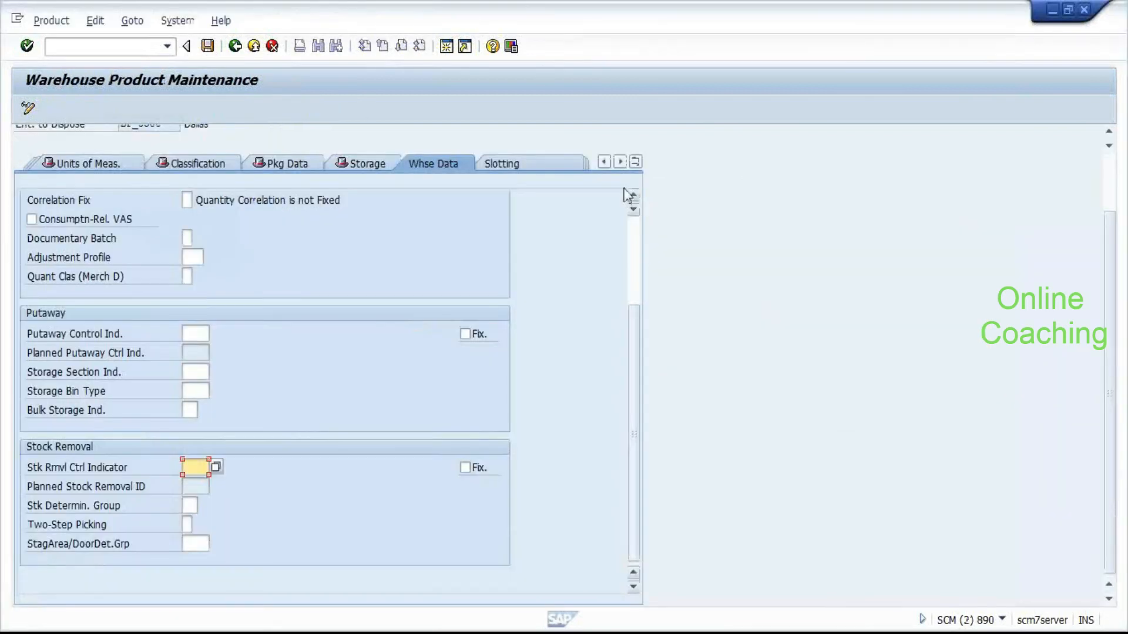
left_click(636, 163)
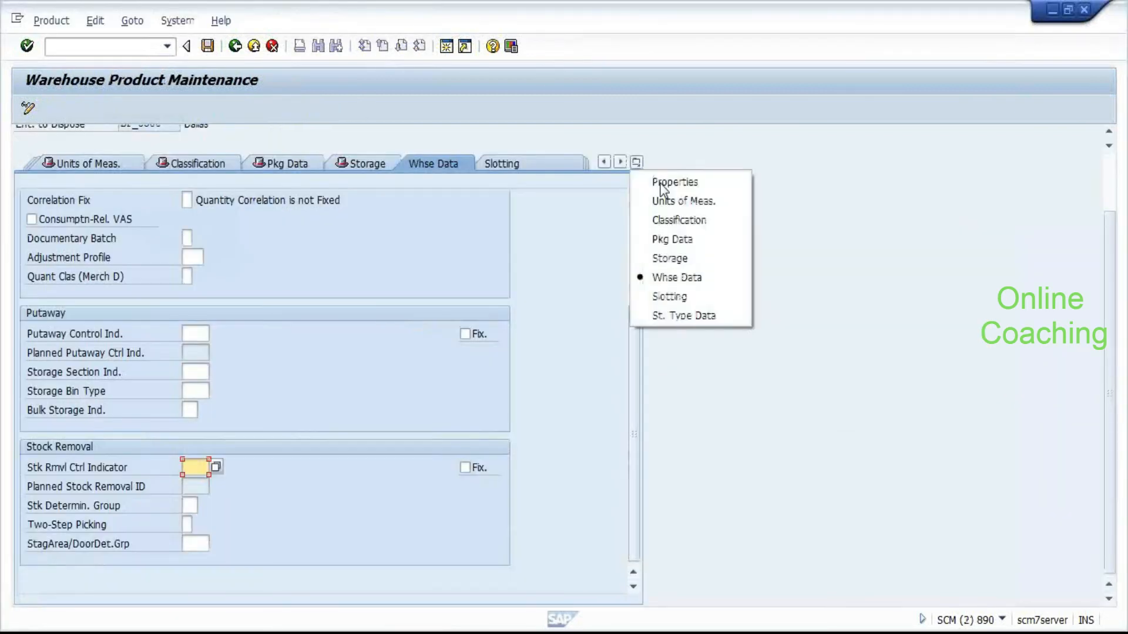
left_click(680, 186)
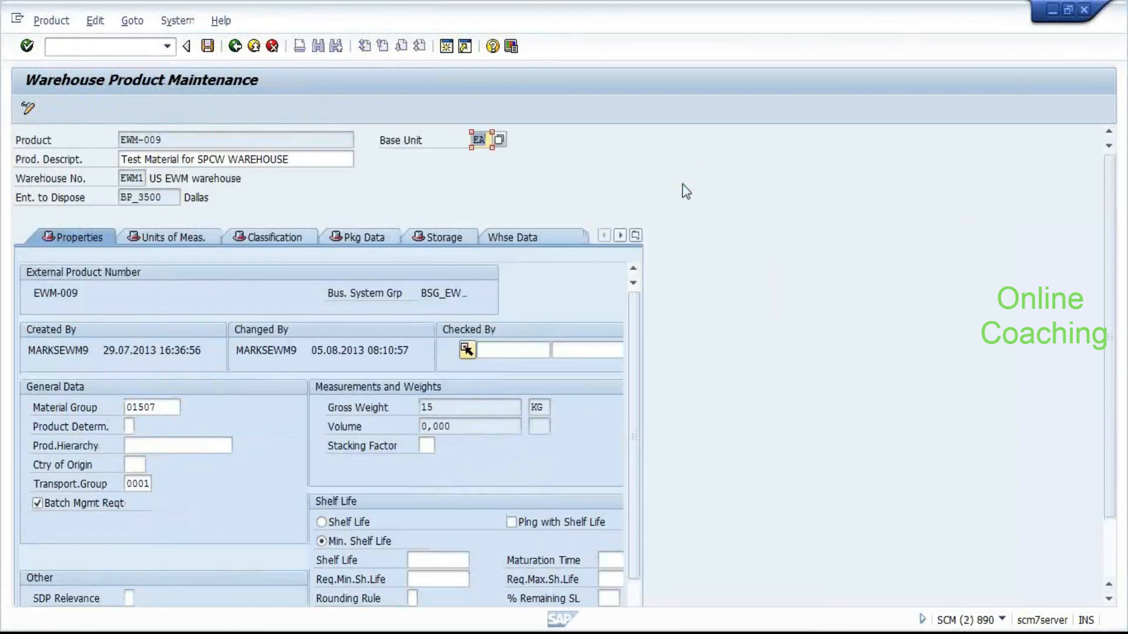
scroll(599, 206, "down", 2)
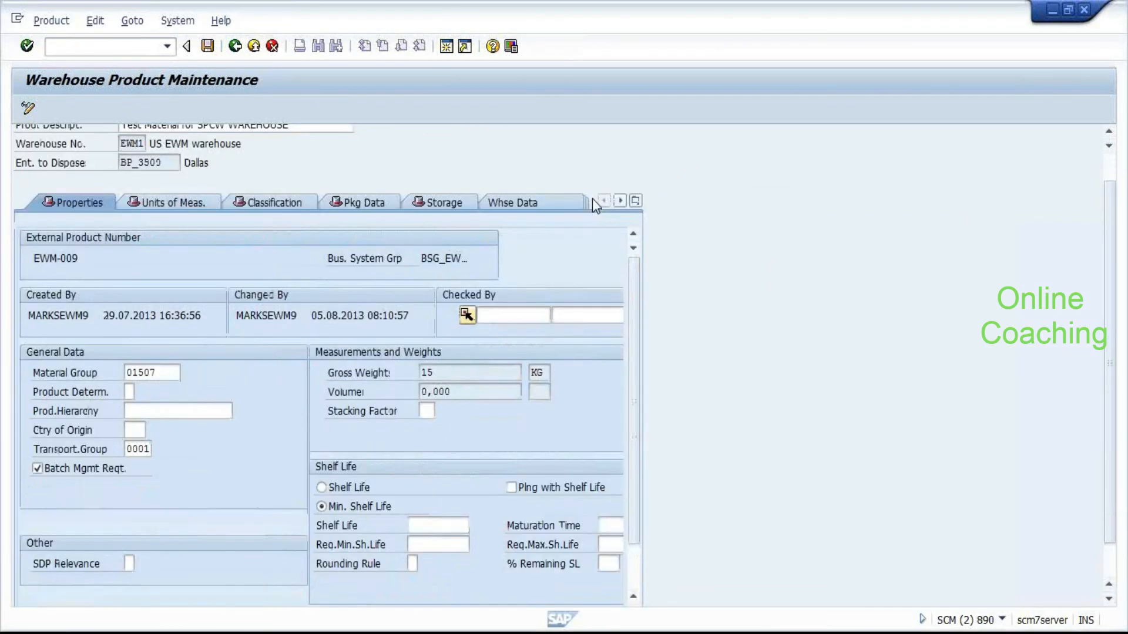
scroll(499, 352, "down", 2)
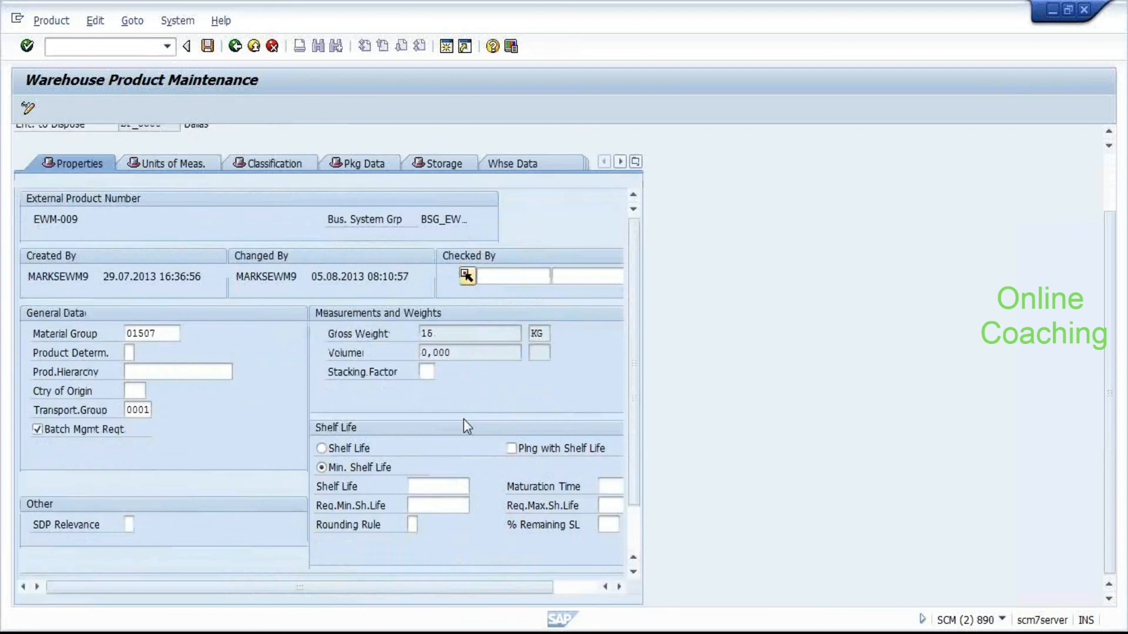
left_click(425, 492)
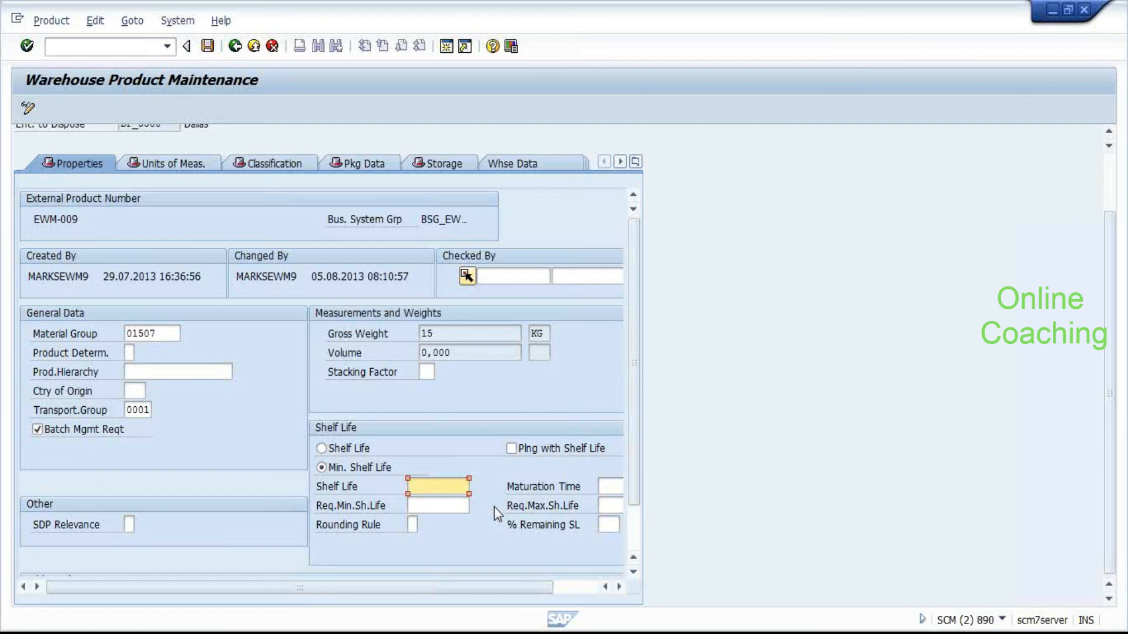
Return to the FIFO stock removal rule, review the available sort fields, and go back to the Implementation Guide.
key("alt+Tab")
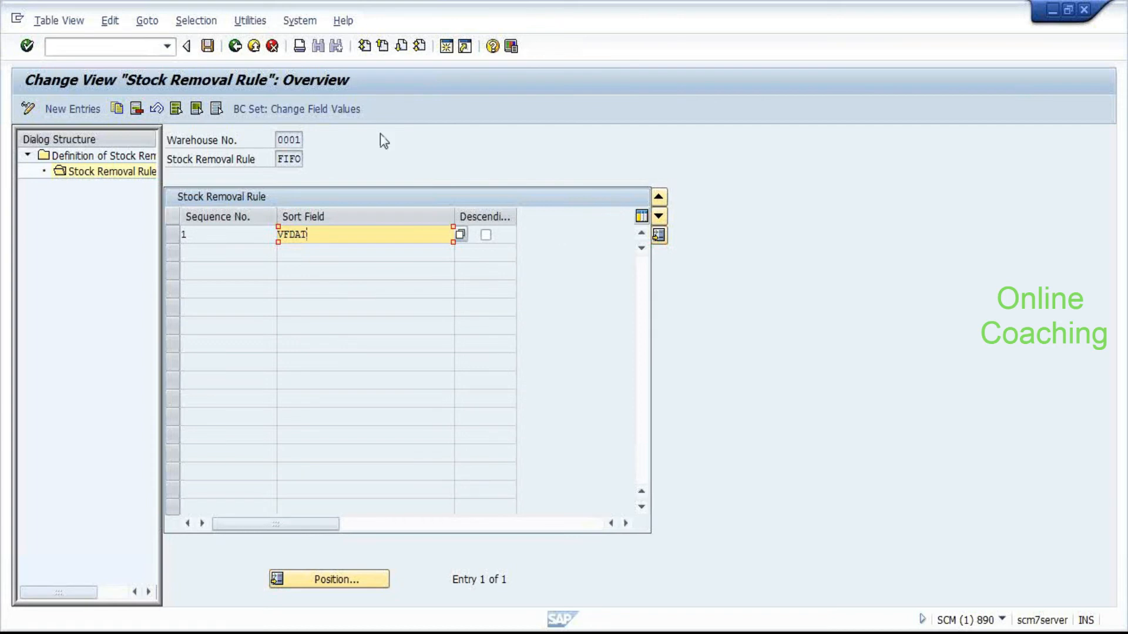
left_click(461, 235)
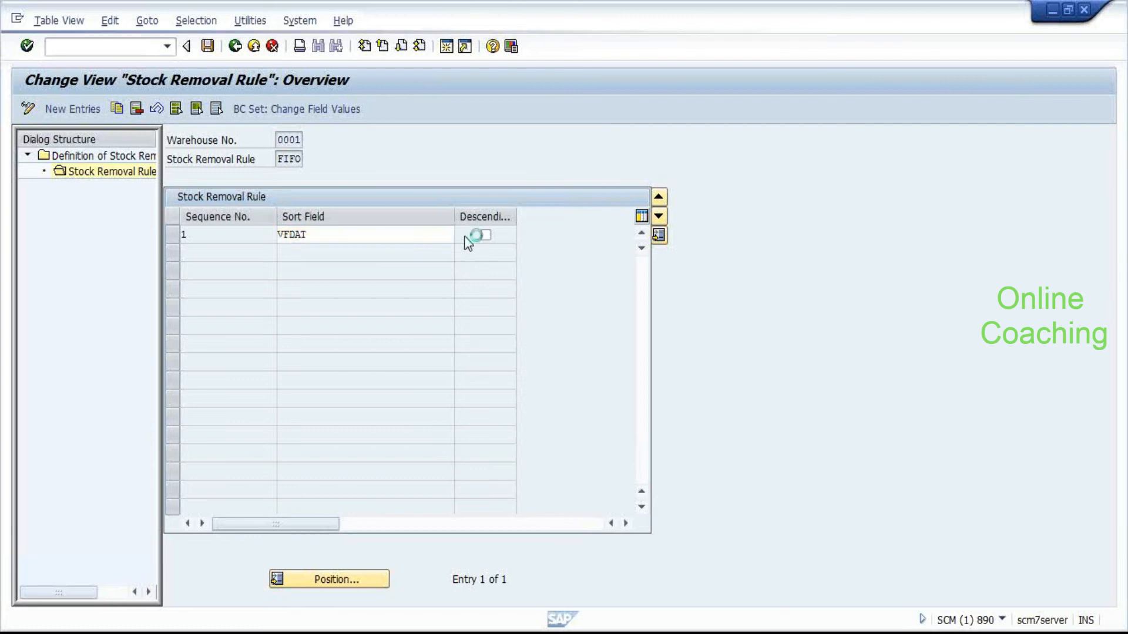
scroll(311, 205, "down", 2)
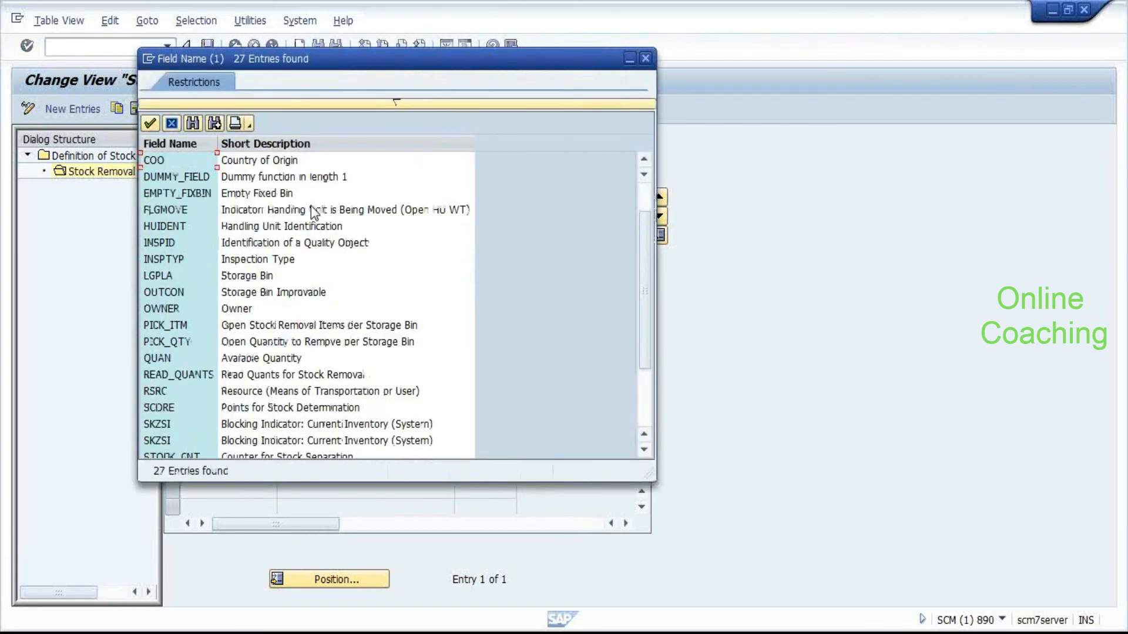
scroll(314, 212, "up", 2)
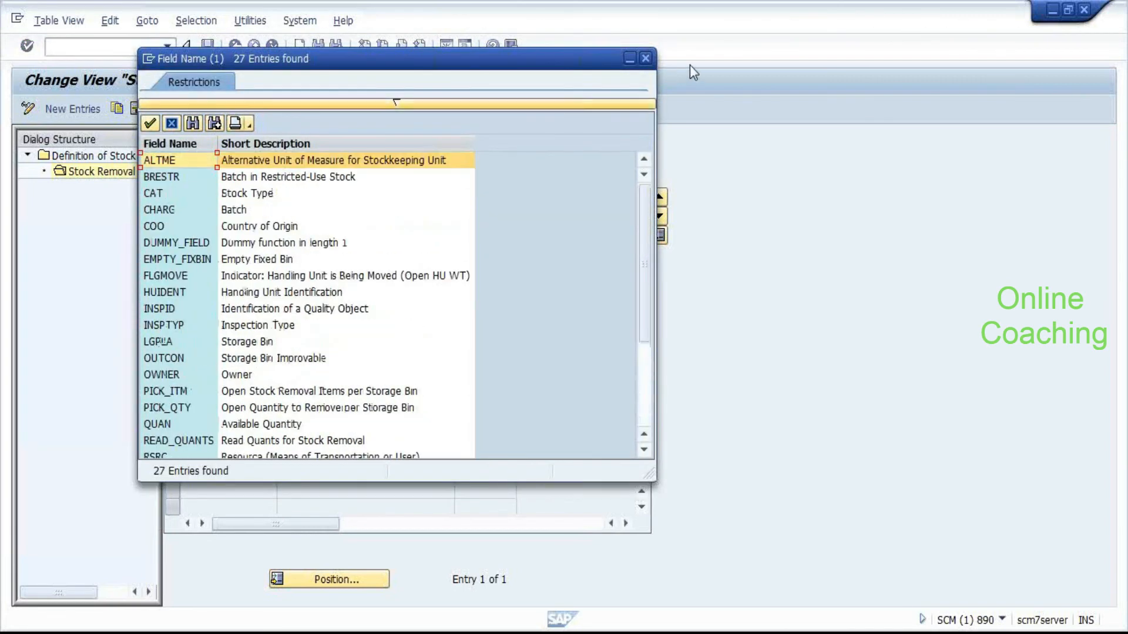
left_click(645, 58)
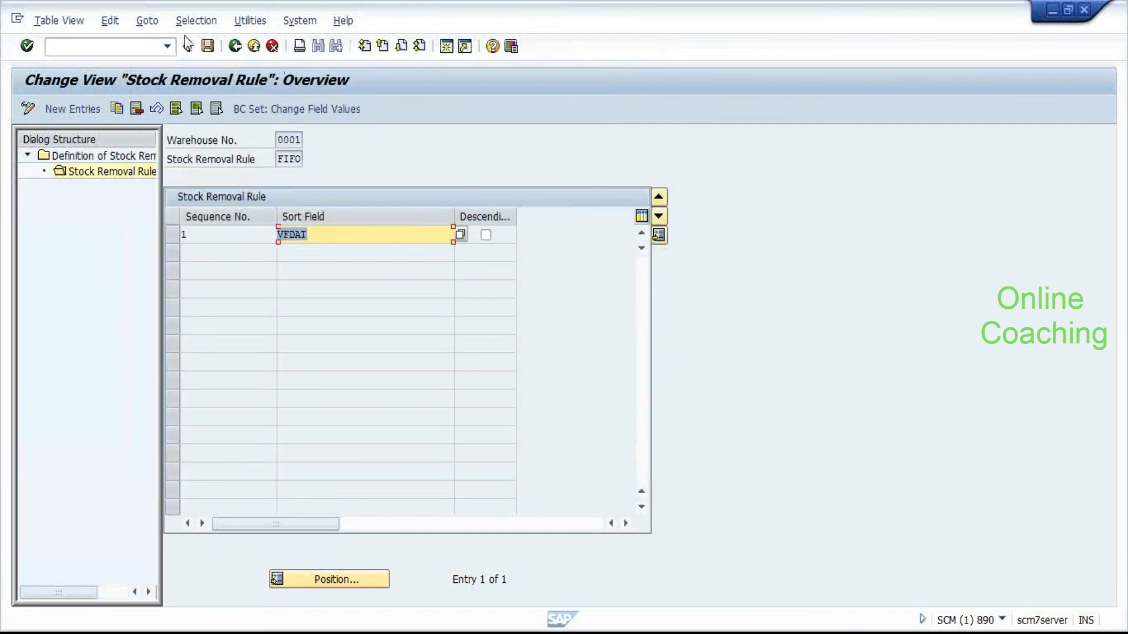
left_click(235, 47)
left_click(238, 53)
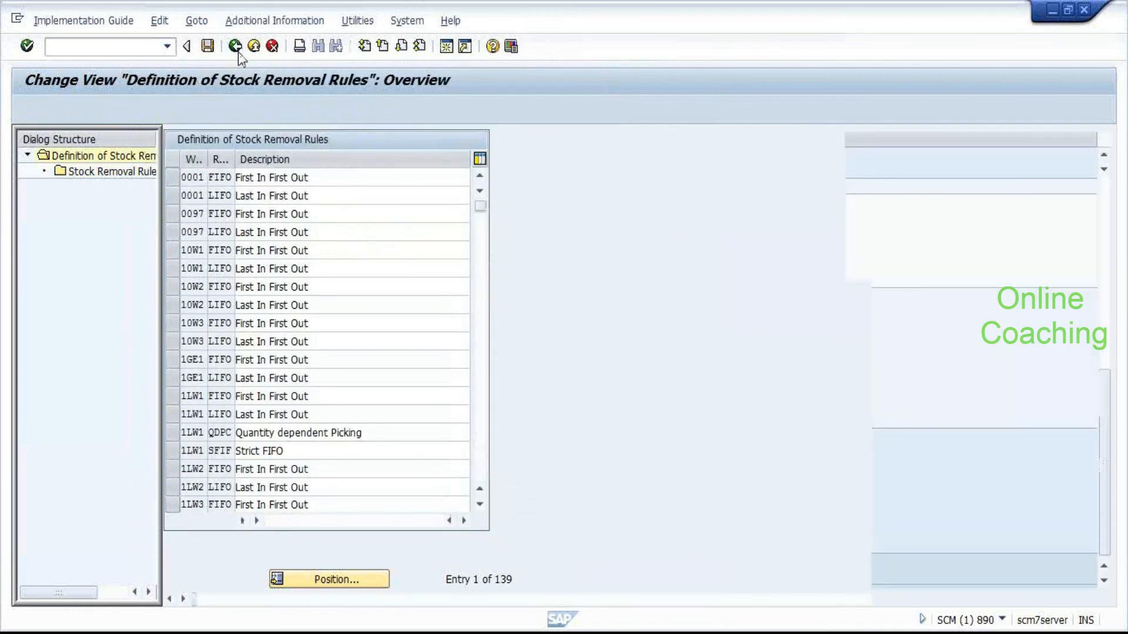
Expand Business Add-Ins (BAdIs) for Extended Warehouse Management in the Implementation Guide.
left_click(298, 326)
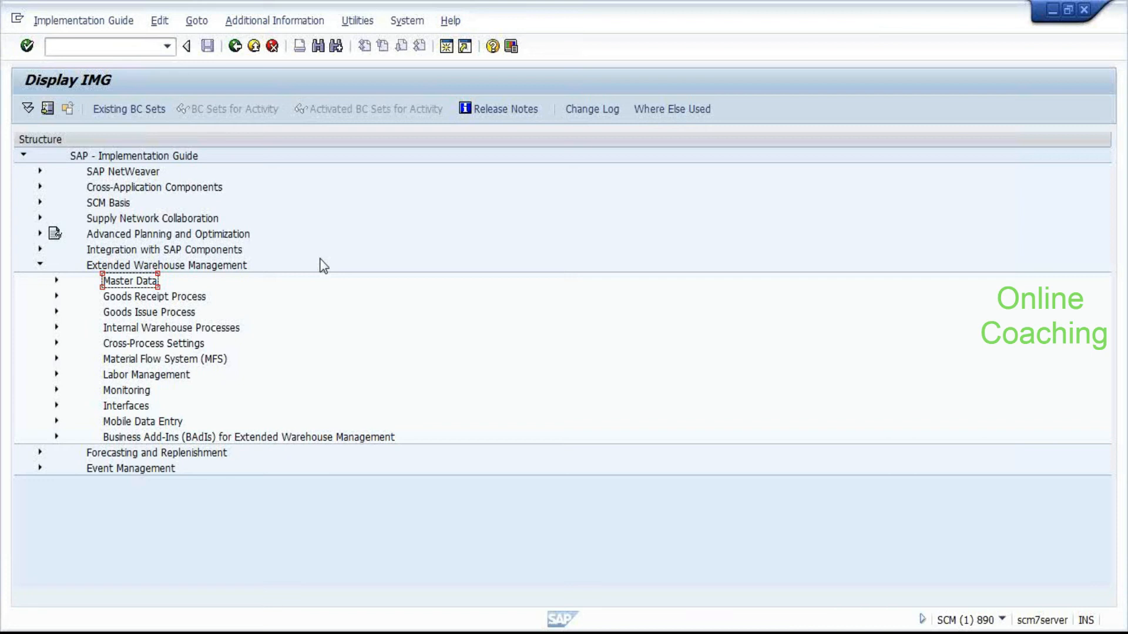
key("Down")
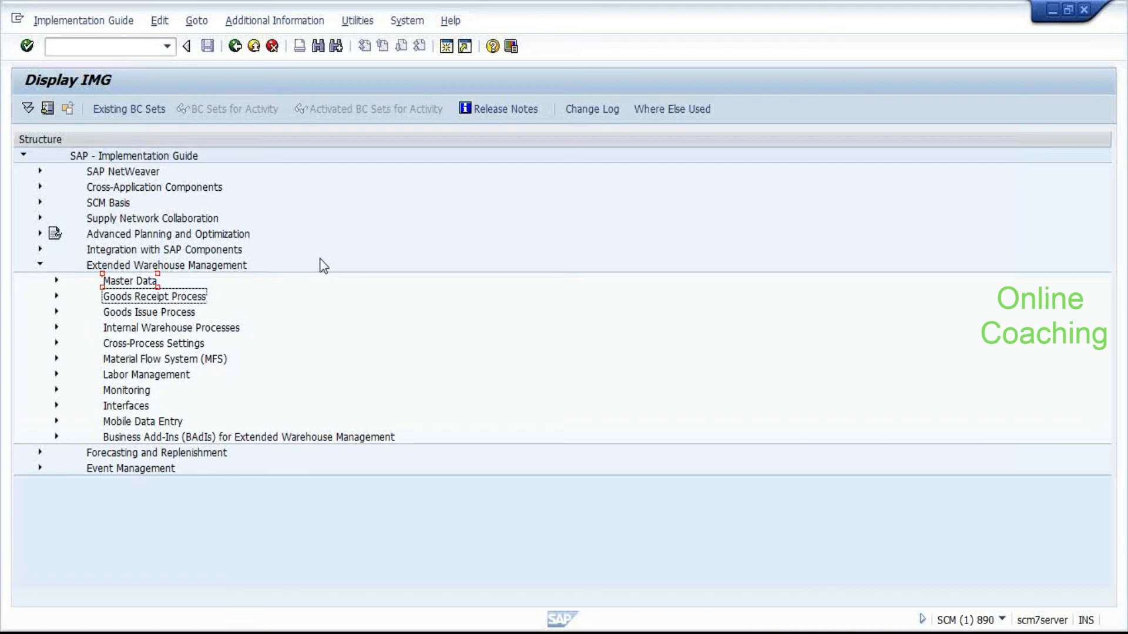
key("Down")
key("Down")
key("Down")
key("Down")
key("Down")
key("Down")
key("Down")
key("Down")
key("Down")
key("Right")
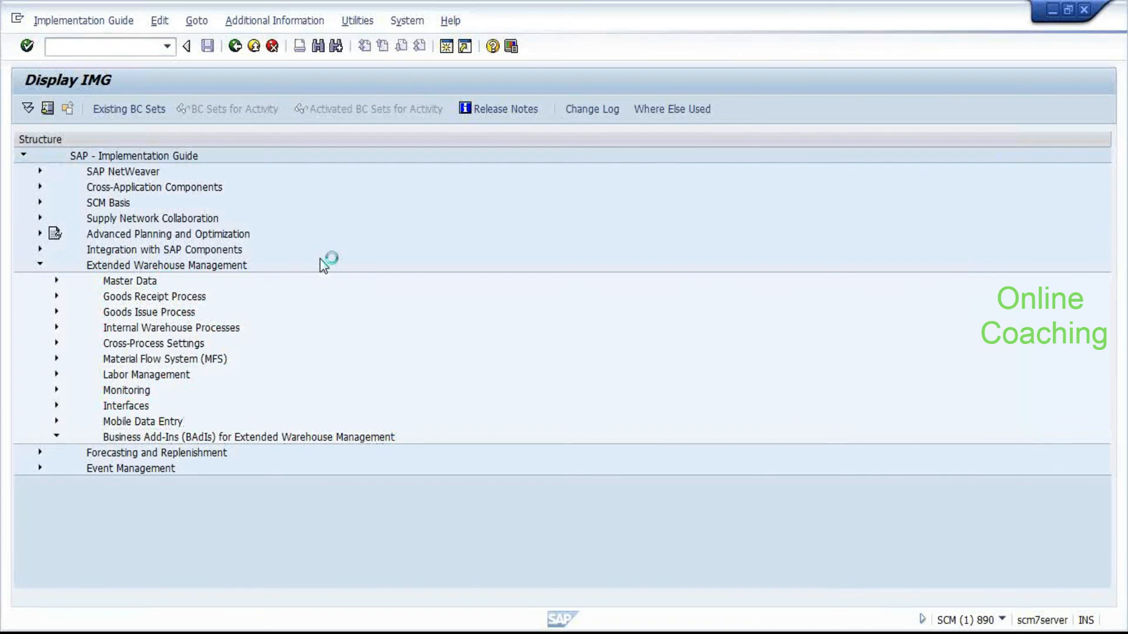
Expand Goods Issue Process and its Strategies node within the BAdIs section to reach Stock Removal Strategies.
key("Down")
key("Down")
key("Down")
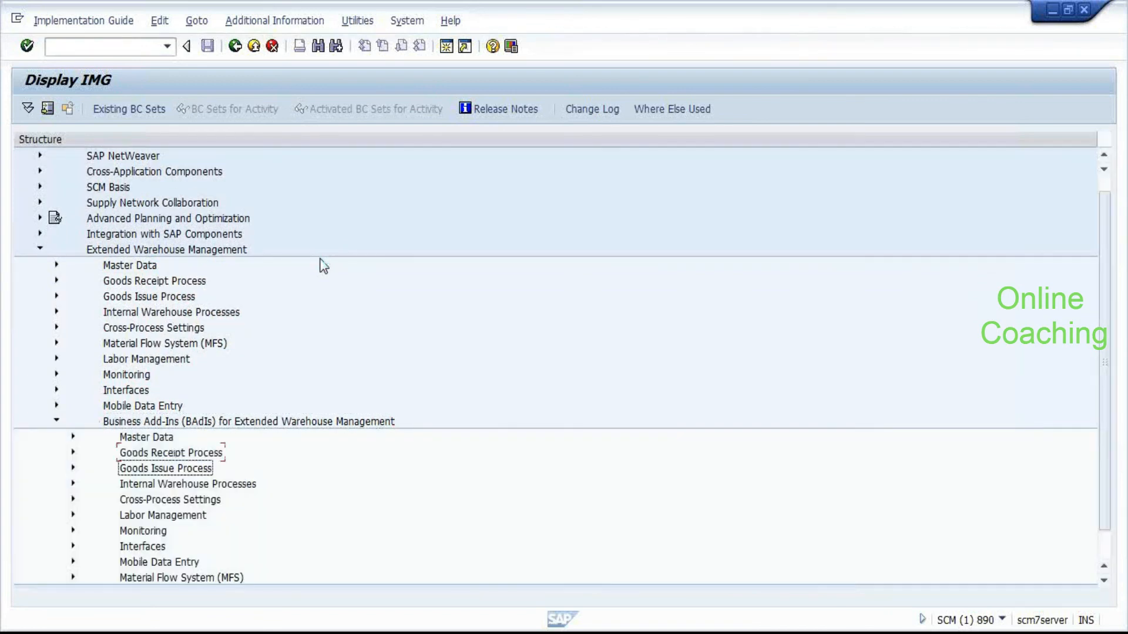
key("Right")
key("Down")
key("Down")
key("Up")
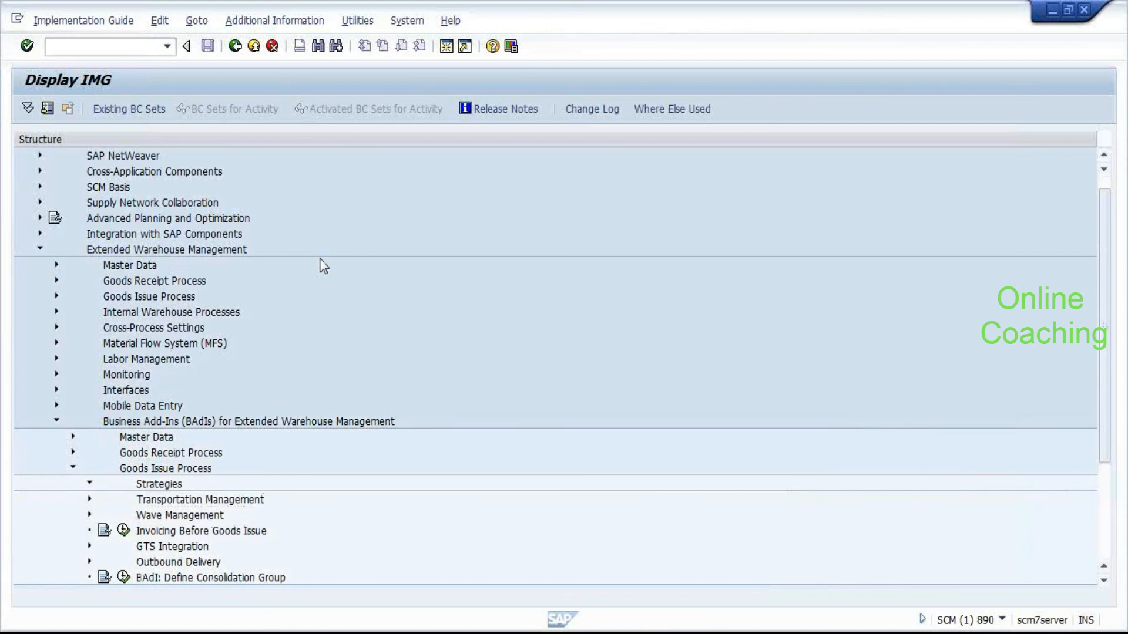
key("Right")
scroll(132, 491, "down", 3)
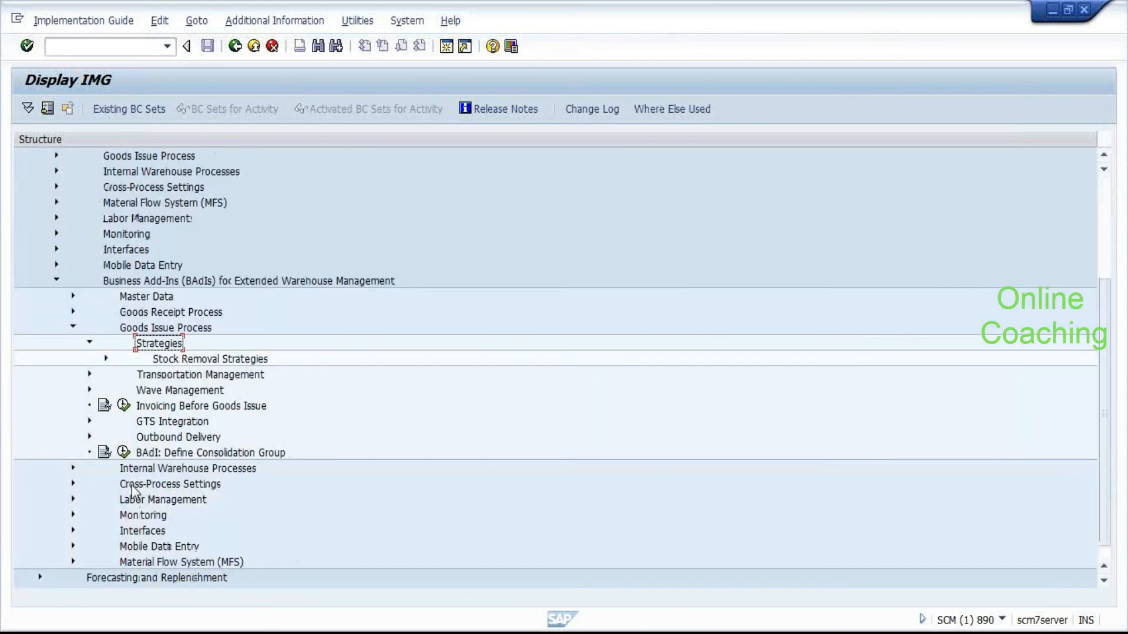
Expand Stock Removal Strategies in the BAdI section and go to the BAdI for filtering and/or sorting of quants.
key("Down")
key("Right")
key("Down")
key("Down")
key("Down")
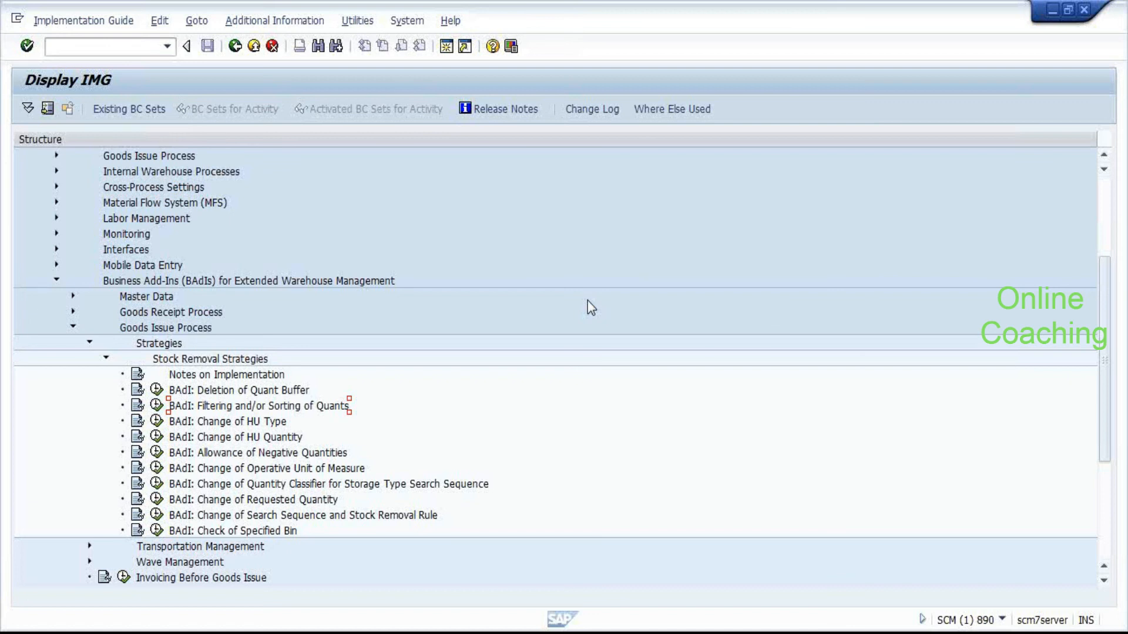
Go through the remaining stock removal BAdIs down to Check of Specified Bin.
key("Down")
key("Down")
key("Down")
key("Down")
key("Down")
key("Down")
key("Down")
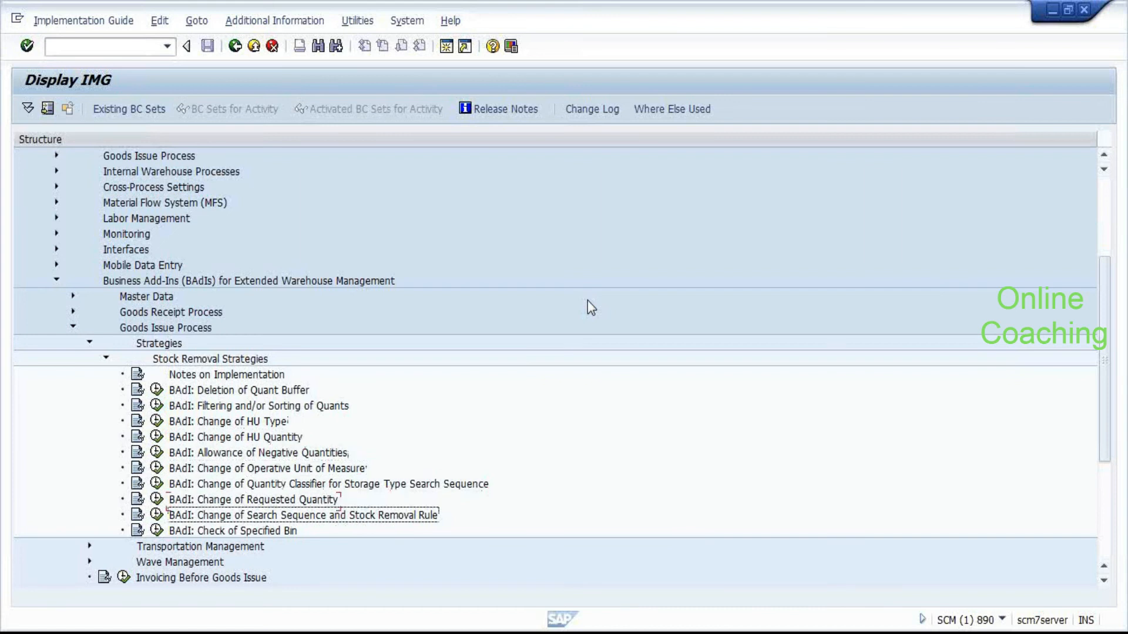
key("Down")
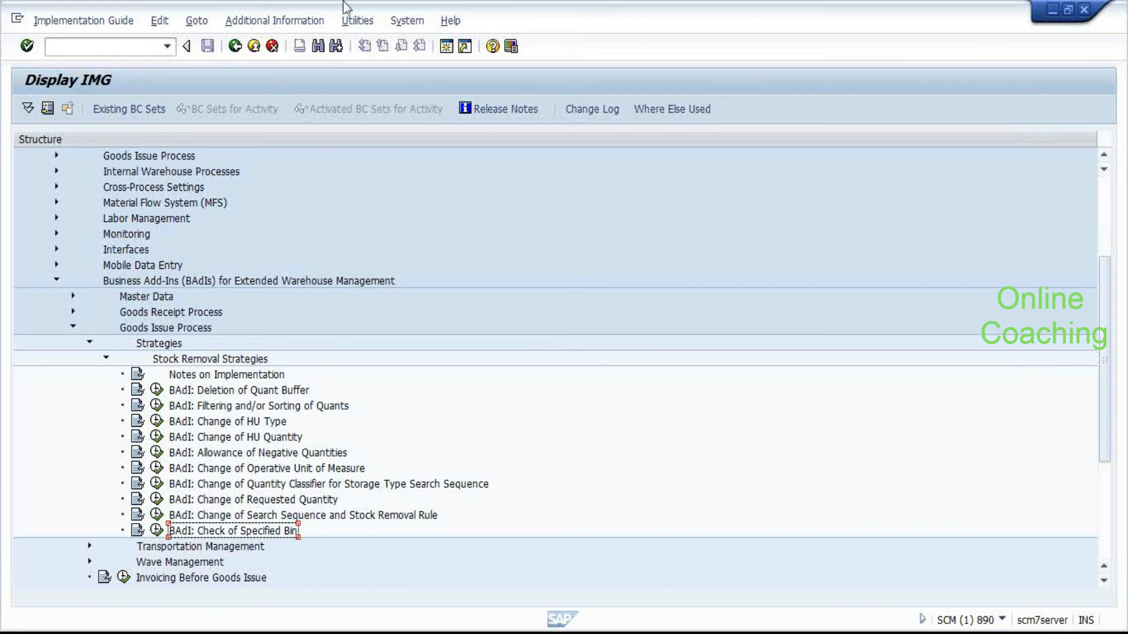
Switch to the session displaying the packaging specification and start transaction SE16 there.
left_click(110, 48)
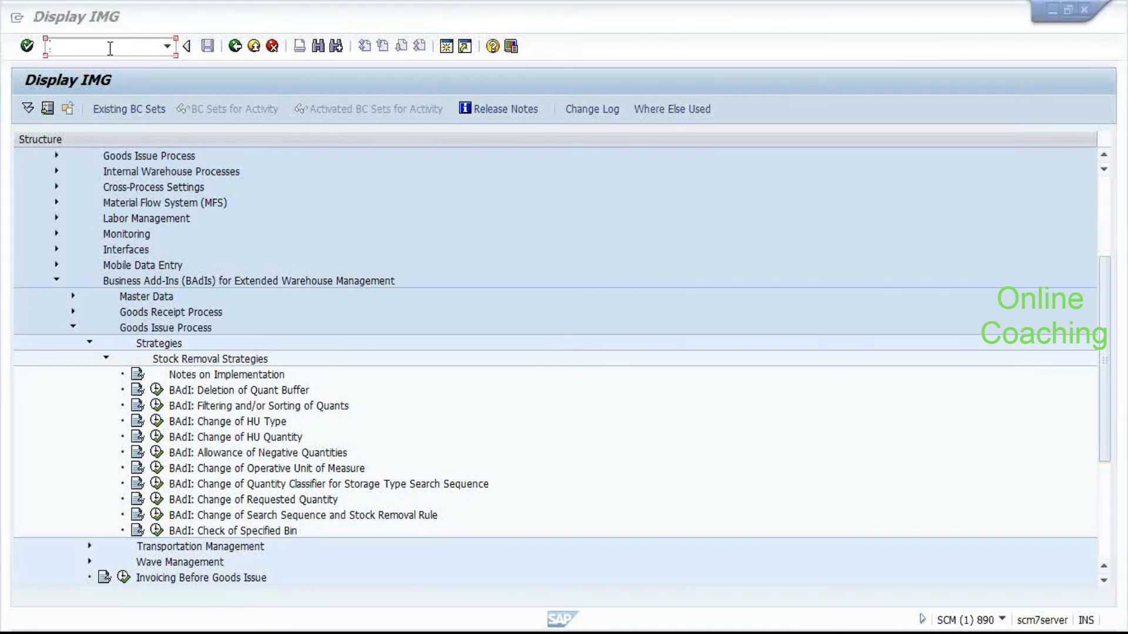
key("alt+Tab")
key("alt+Tab")
key("alt+Tab")
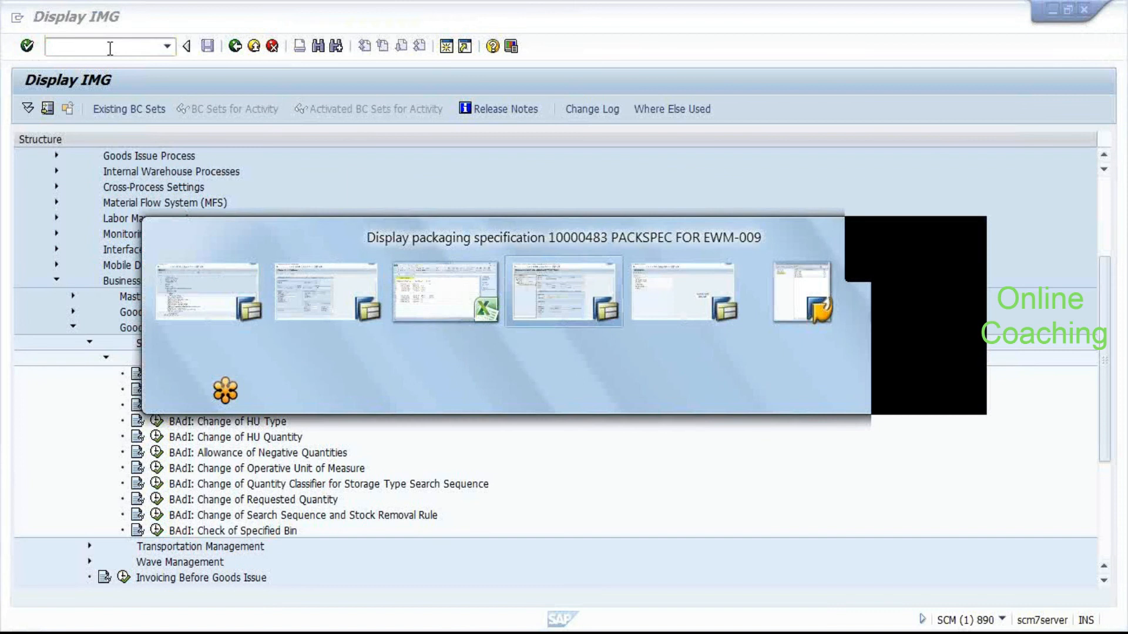
type("/NSE16")
key("Return")
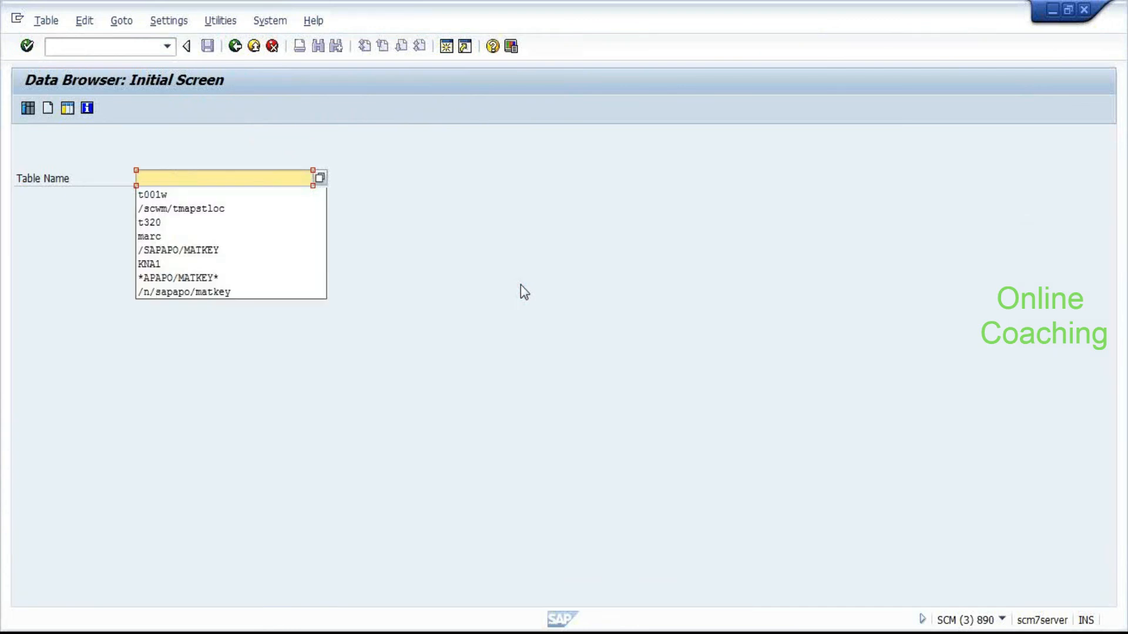
Open the selection screen for table /SCWM/LAGP in the Data Browser and enter EWM1 as LGNUM.
key("Down")
key("Down")
key("Down")
key("Up")
key("Up")
type("/SCWM")
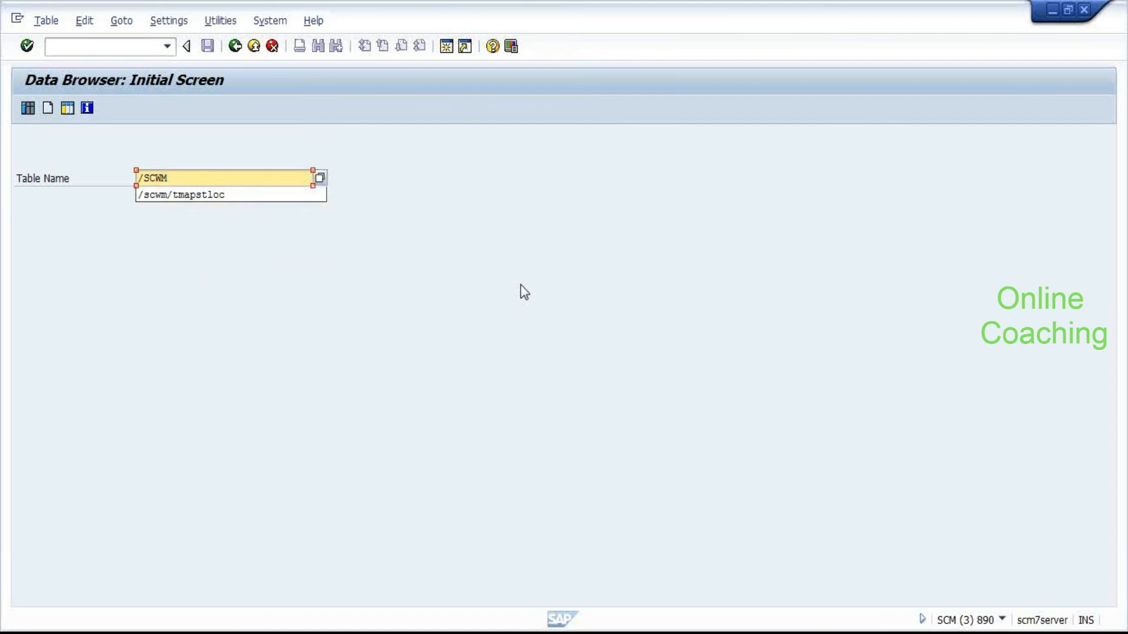
type("/LAGP")
key("Return")
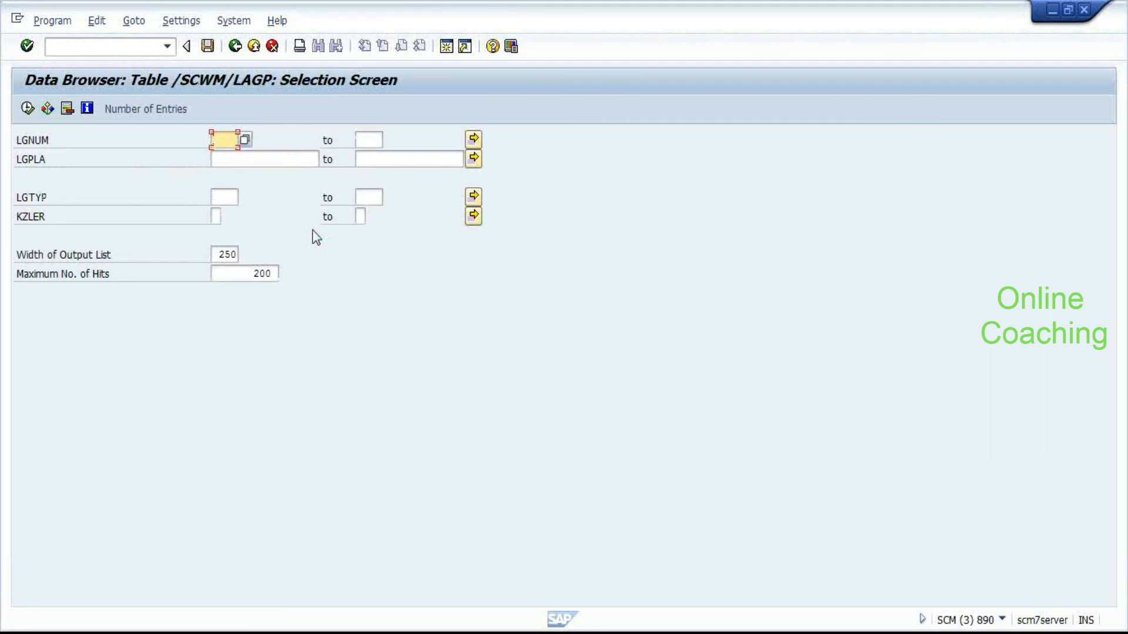
type("EWM1")
key("Tab")
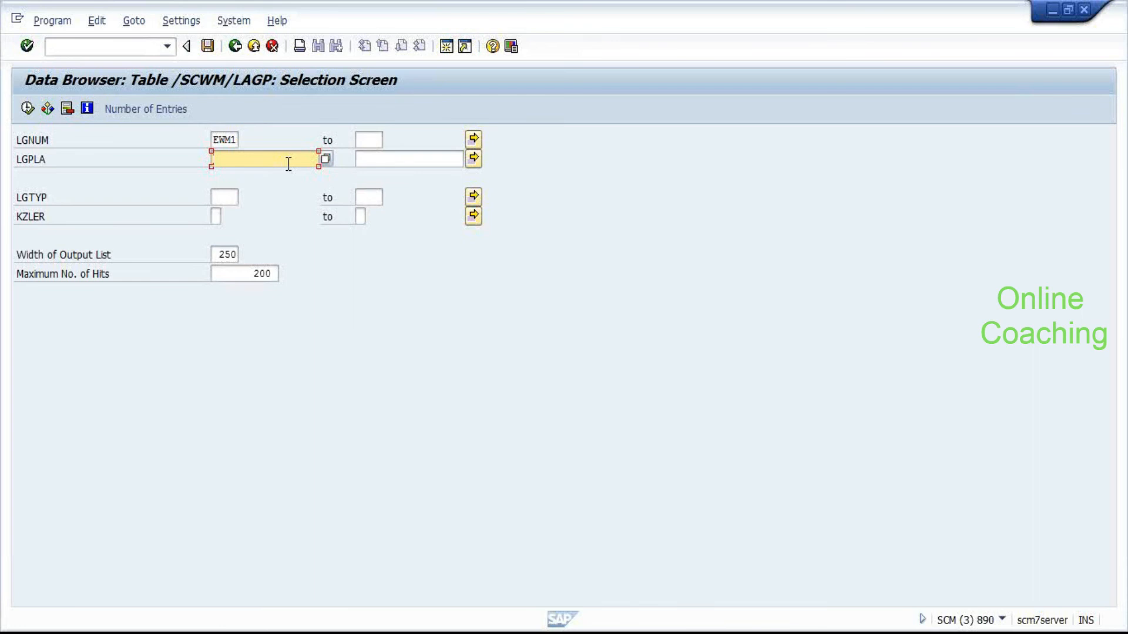
Switch to the EWM workbook in Excel and find the Pallet Storage example on Sheet4.
key("alt+Tab")
key("alt+Tab")
key("alt+Tab")
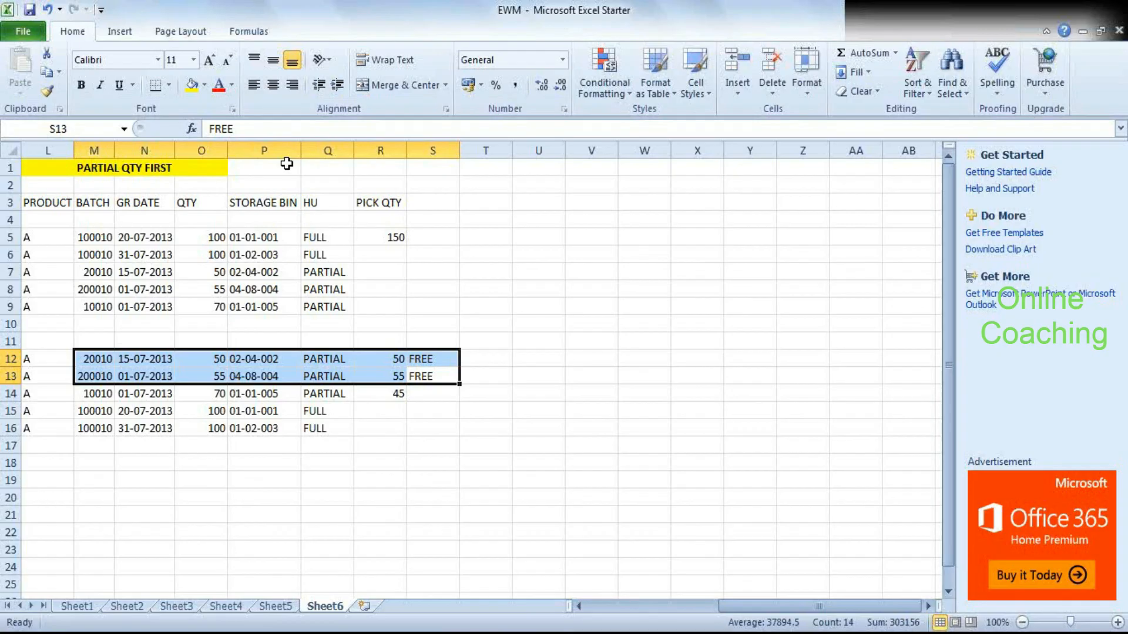
left_click(276, 606)
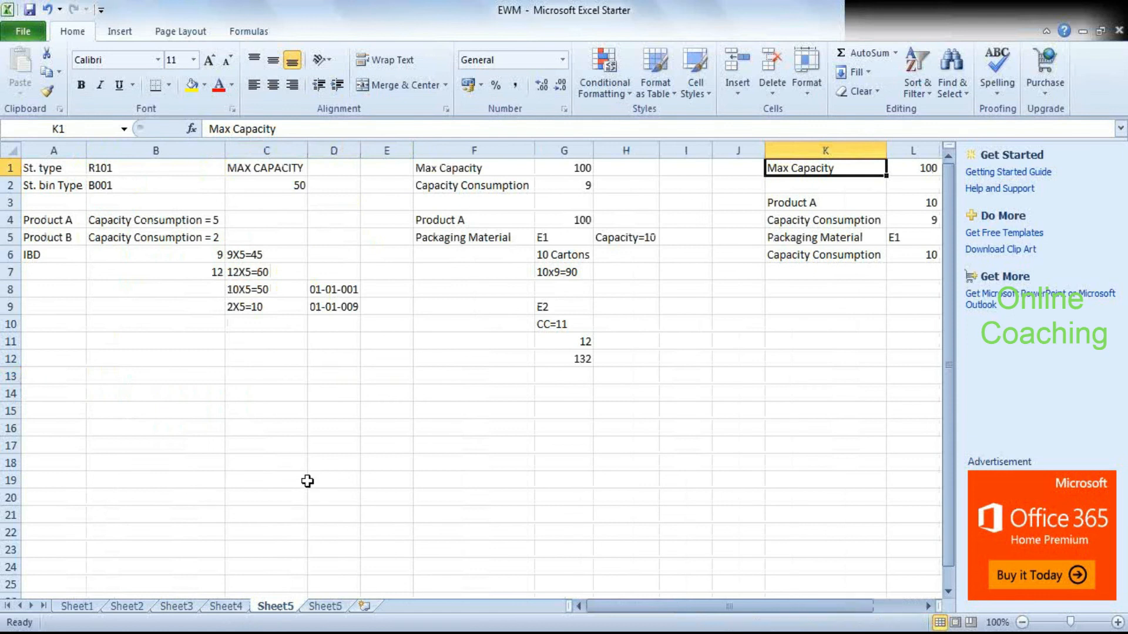
left_click(234, 606)
left_click(539, 458)
key("Right")
key("Right")
key("Right")
key("Right")
key("Right")
key("Right")
key("Right")
key("Right")
key("Right")
key("Right")
key("Right")
key("Right")
key("Right")
key("Right")
key("Right")
key("Right")
key("Right")
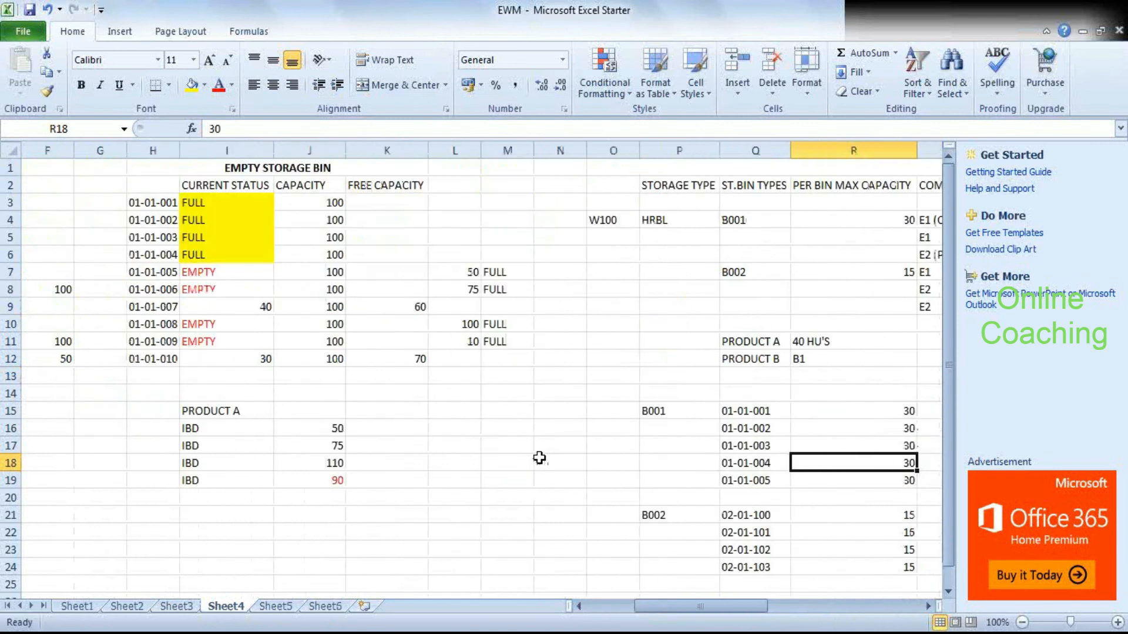
key("Right")
key("Right")
key("Right")
key("Right")
key("Right")
key("Right")
key("Right")
key("Left")
Examine how bin 01-01-001 is divided into positions 01-01-001/01 to 01-01-001/05 in the Pallet Storage example.
left_click_drag(537, 306, 551, 385)
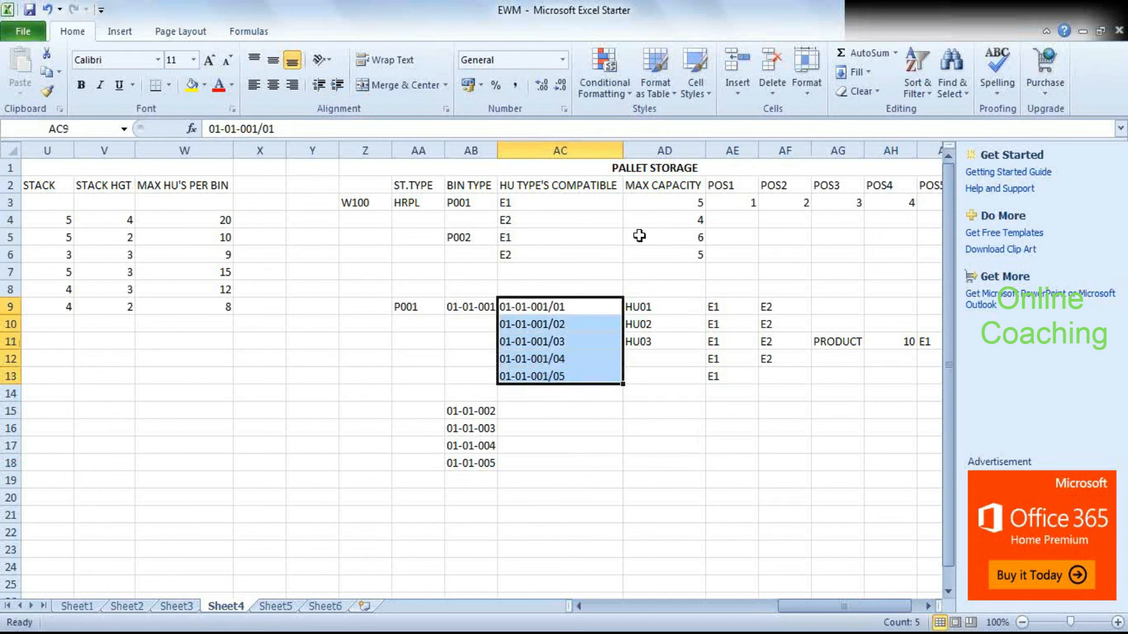
left_click(572, 306)
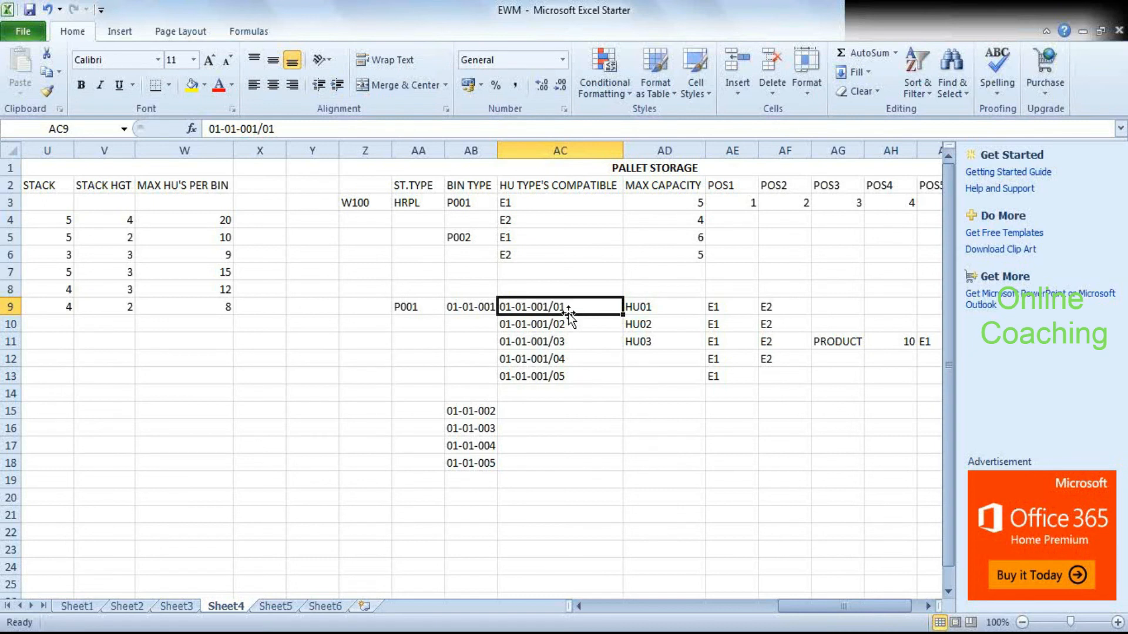
left_click(546, 377)
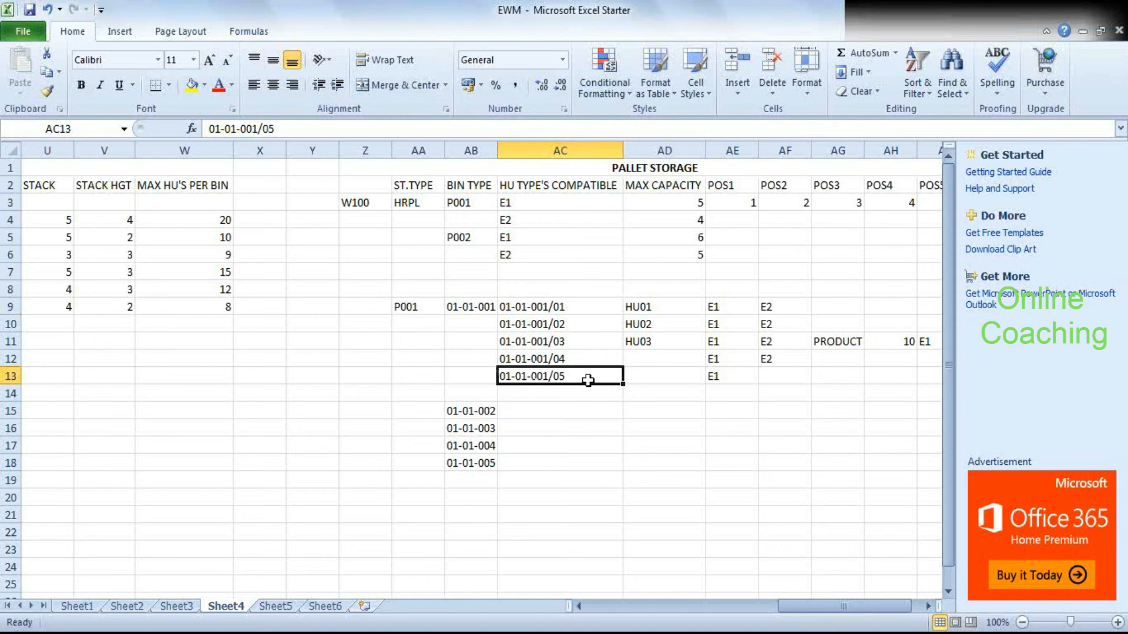
left_click(465, 305)
left_click_drag(466, 304, 559, 377)
left_click(582, 447)
left_click_drag(536, 324, 536, 376)
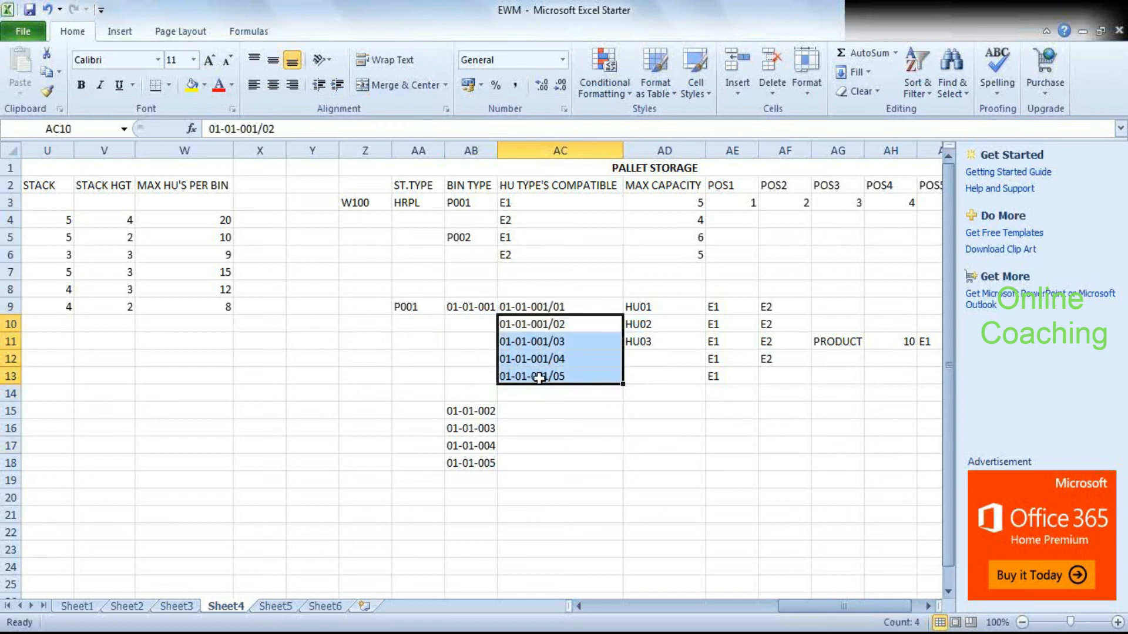
left_click(546, 302)
left_click(543, 379)
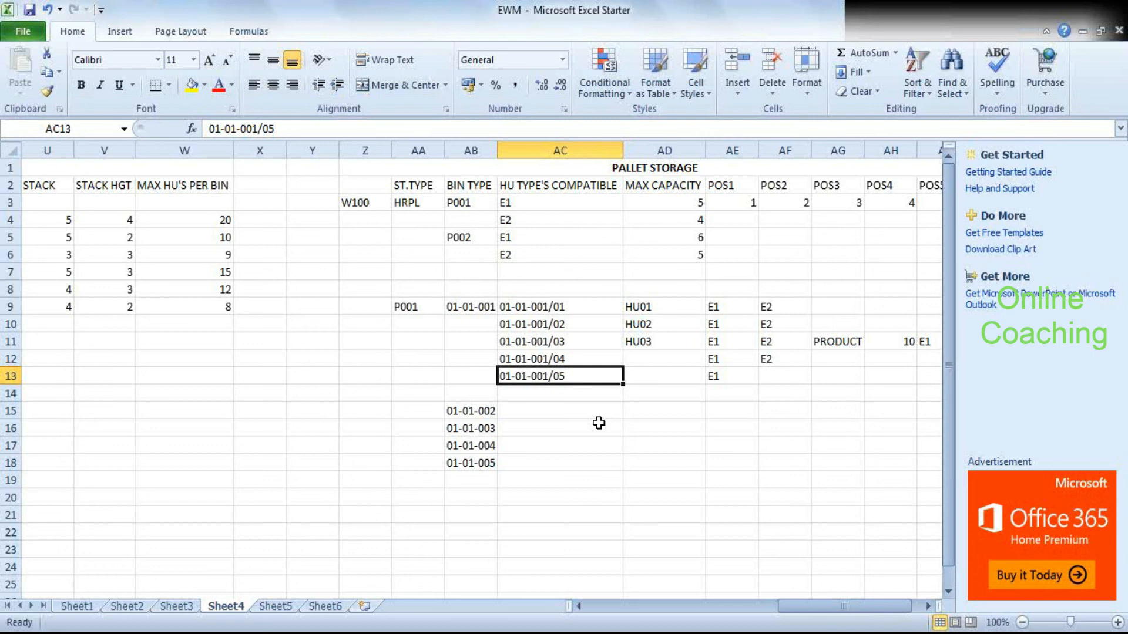
Switch from Excel back to the SAP Data Browser selection screen for table /SCWM/LAGP.
key("alt+Tab")
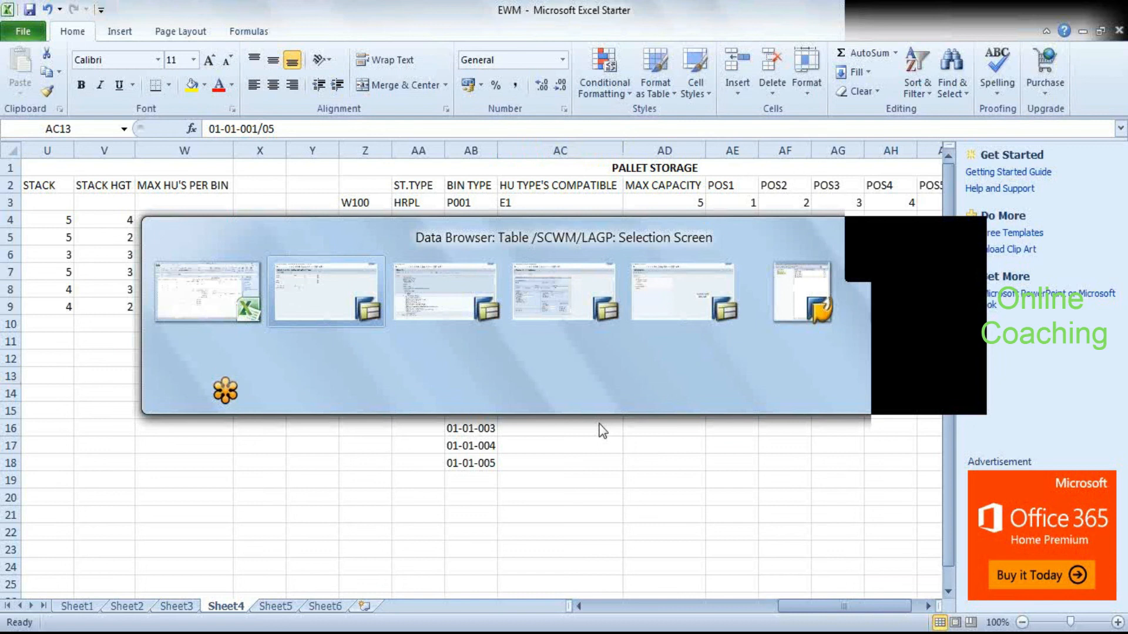
key("alt+Tab")
key("alt+Tab")
key("alt+Tab")
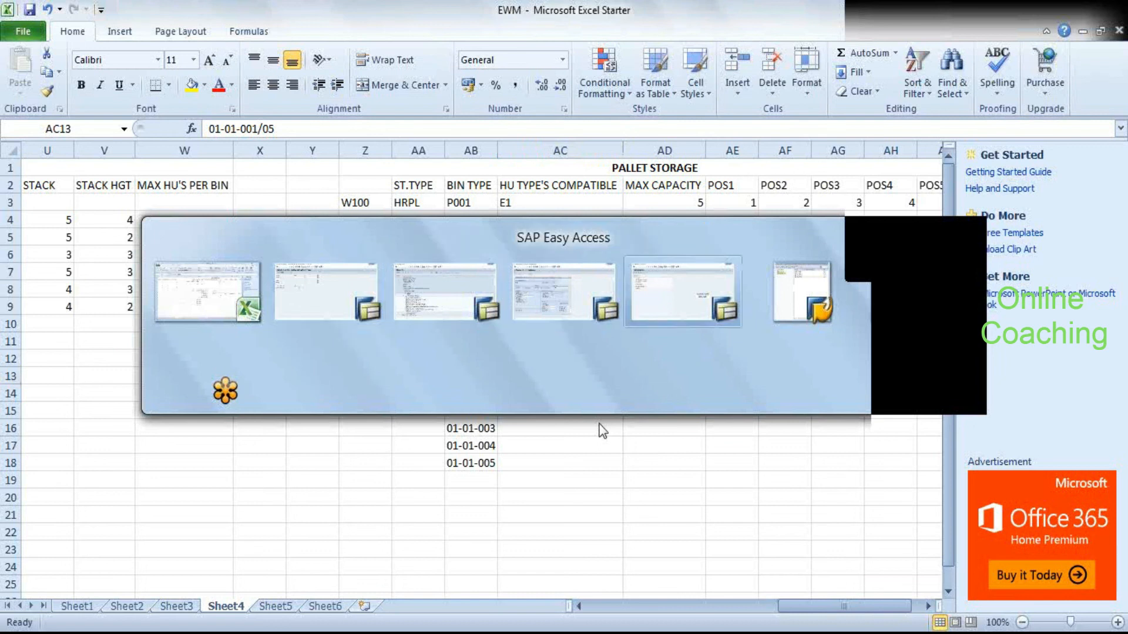
key("alt+Tab")
key("alt+Tab")
key("alt+Tab")
key("alt+Tab")
key("alt+Tab")
key("alt+Tab")
key("alt+Tab")
key("alt+Tab")
key("alt+Tab")
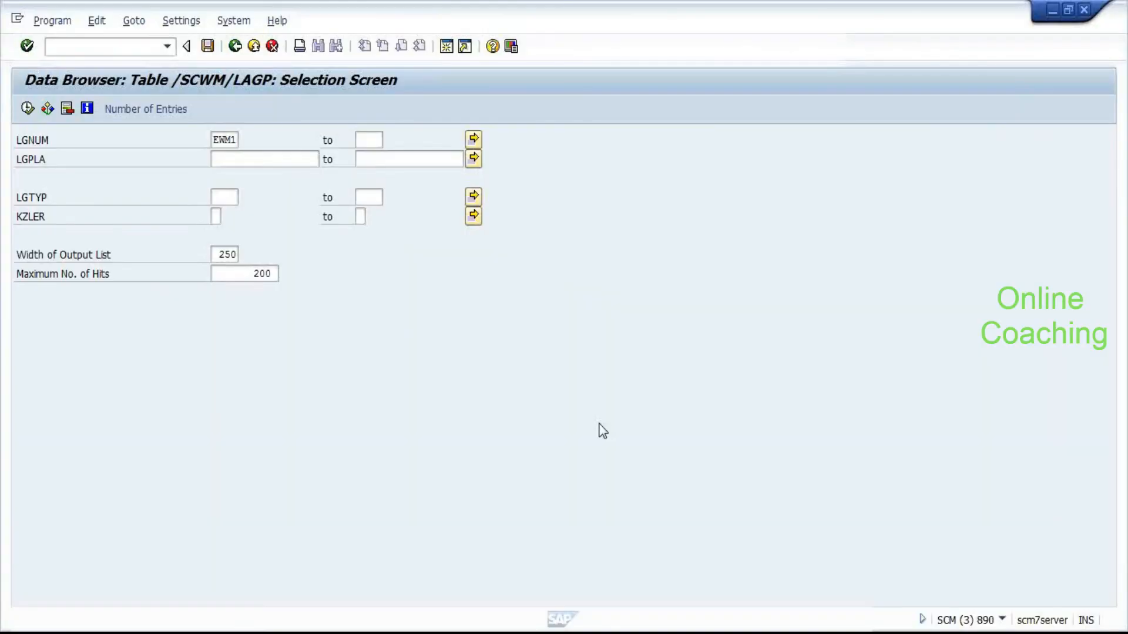
Open the Packaging Specification Overview in a new SAP session using a previously used transaction code.
left_click(52, 46)
type("/NSE")
key("BackSpace")
key("BackSpace")
key("BackSpace")
key("BackSpace")
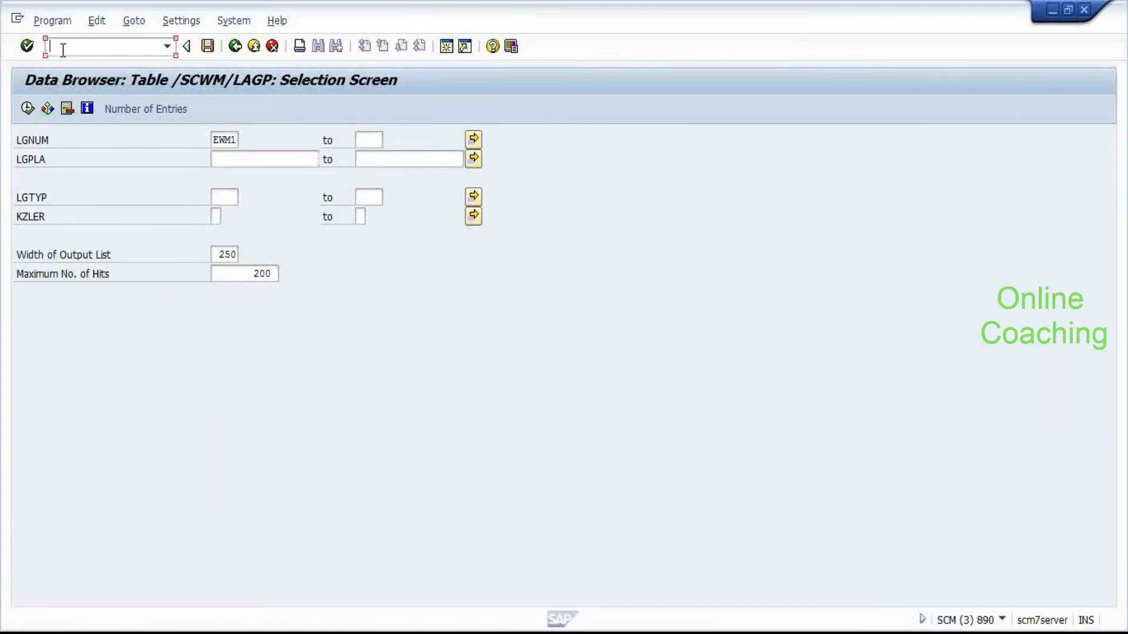
key("Down")
key("Return")
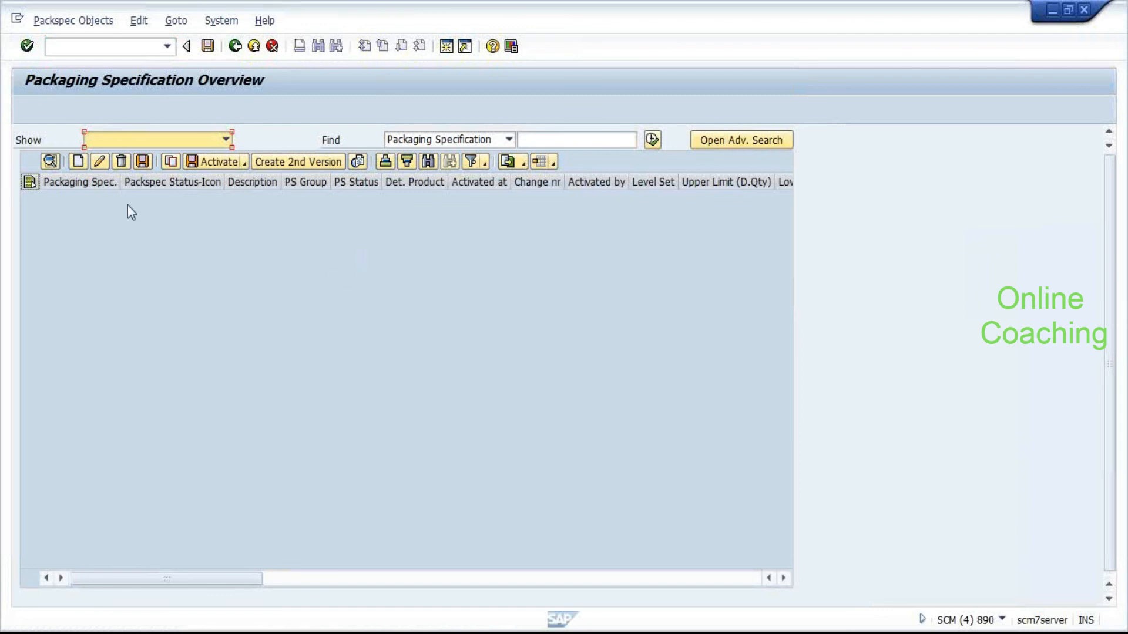
Run an advanced search for packaging specifications created by the user's own ID and show the result list.
left_click(743, 141)
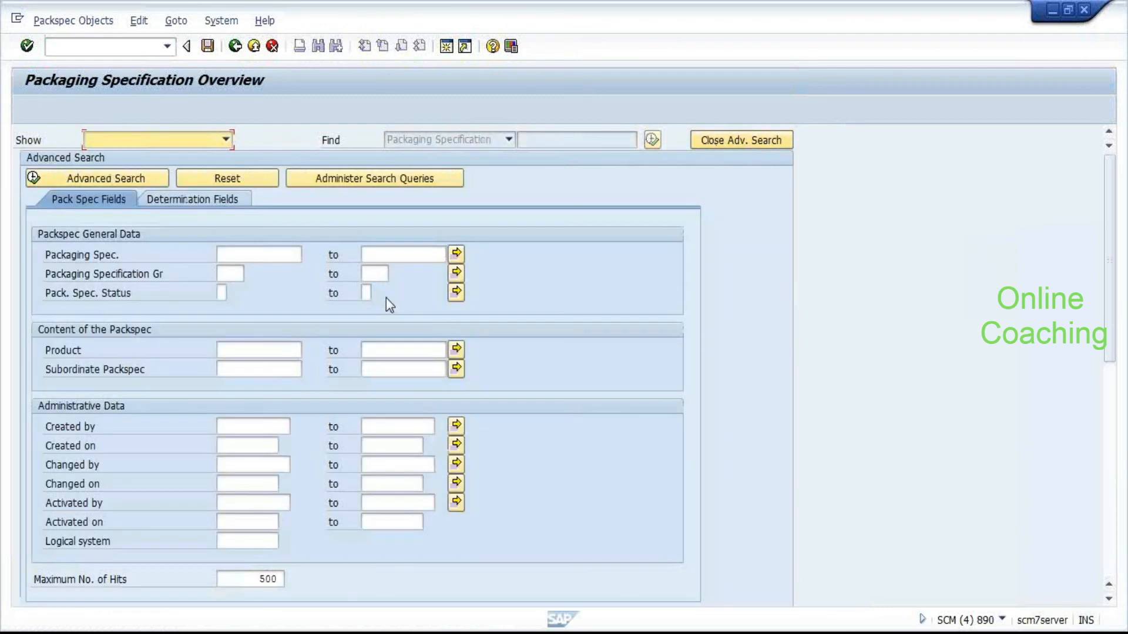
left_click(254, 427)
key("Down")
key("Return")
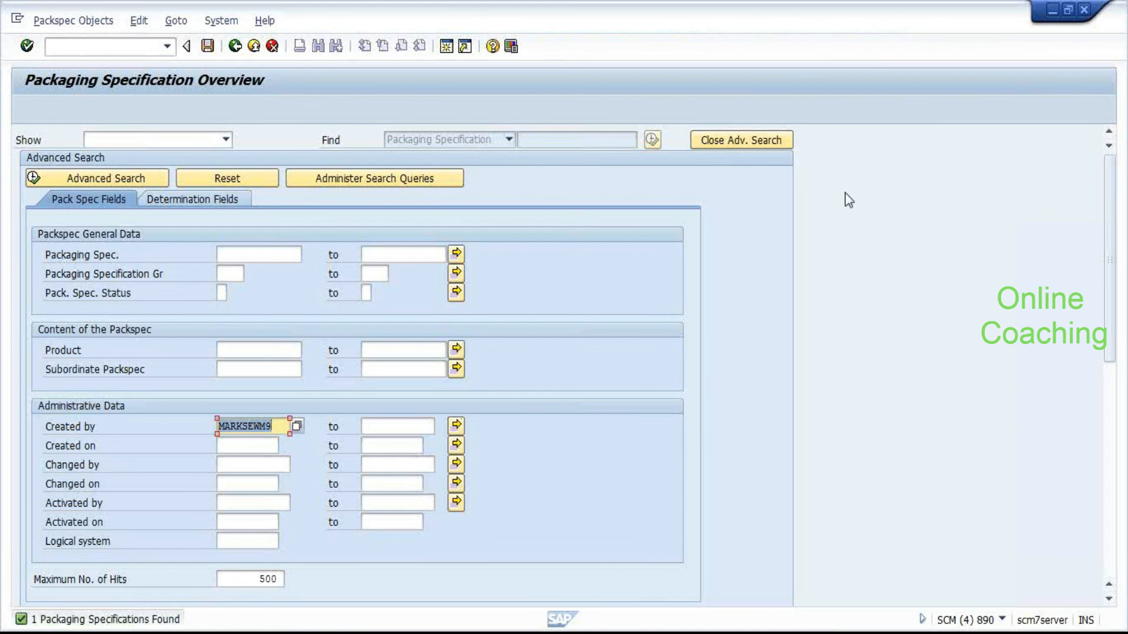
left_click(759, 147)
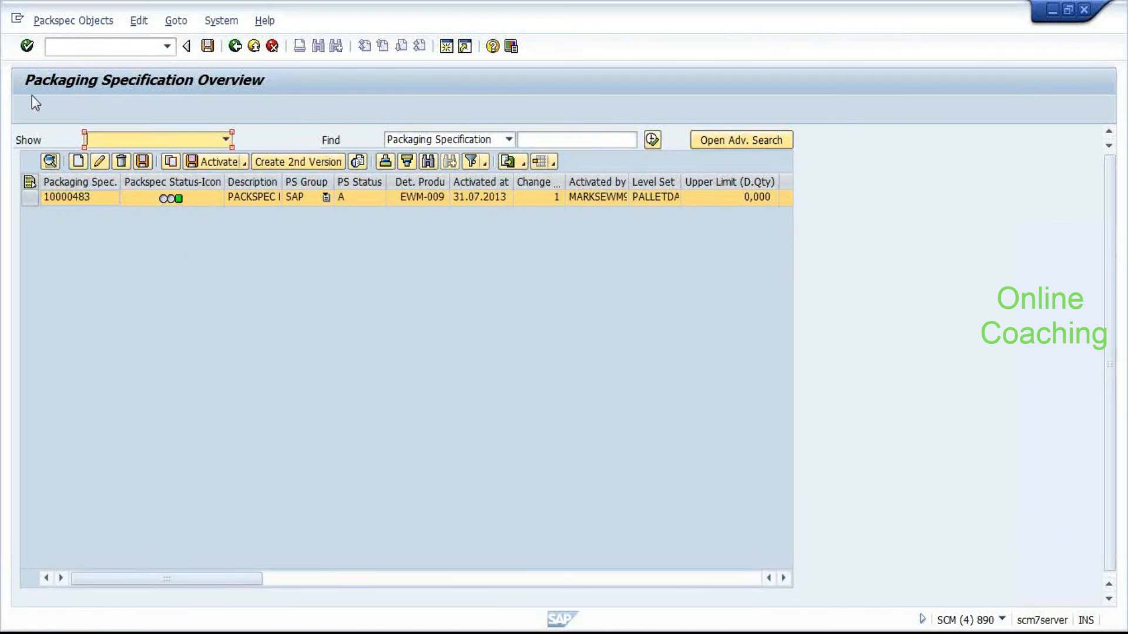
Display packaging specification 10000483 for EWM-009 and examine its product, packaging material and main level.
left_click(51, 165)
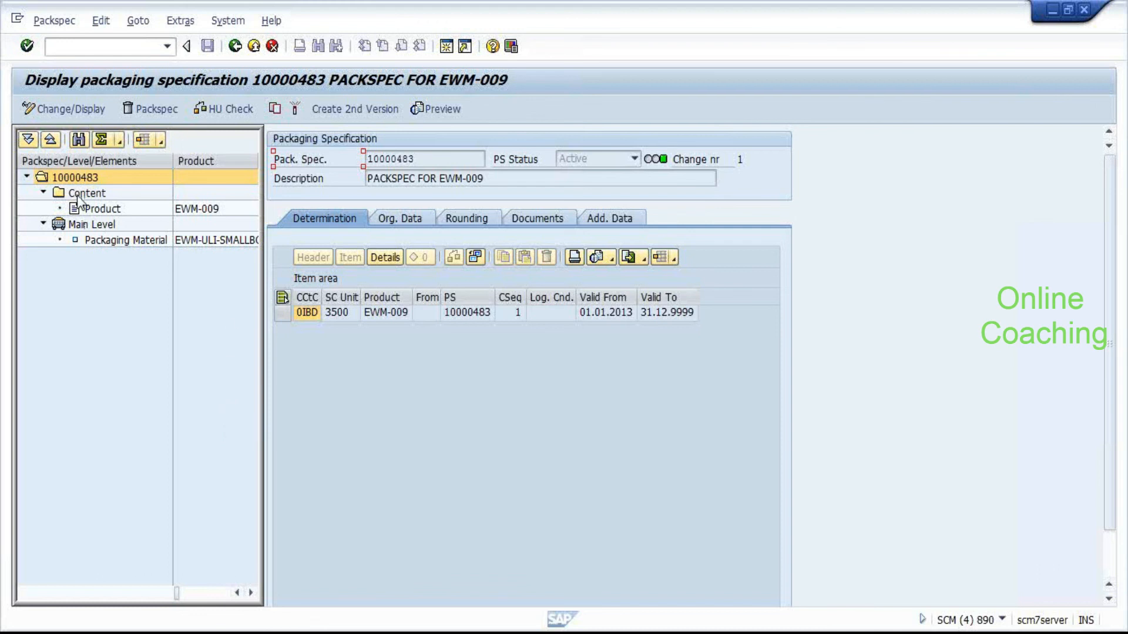
left_click(96, 213)
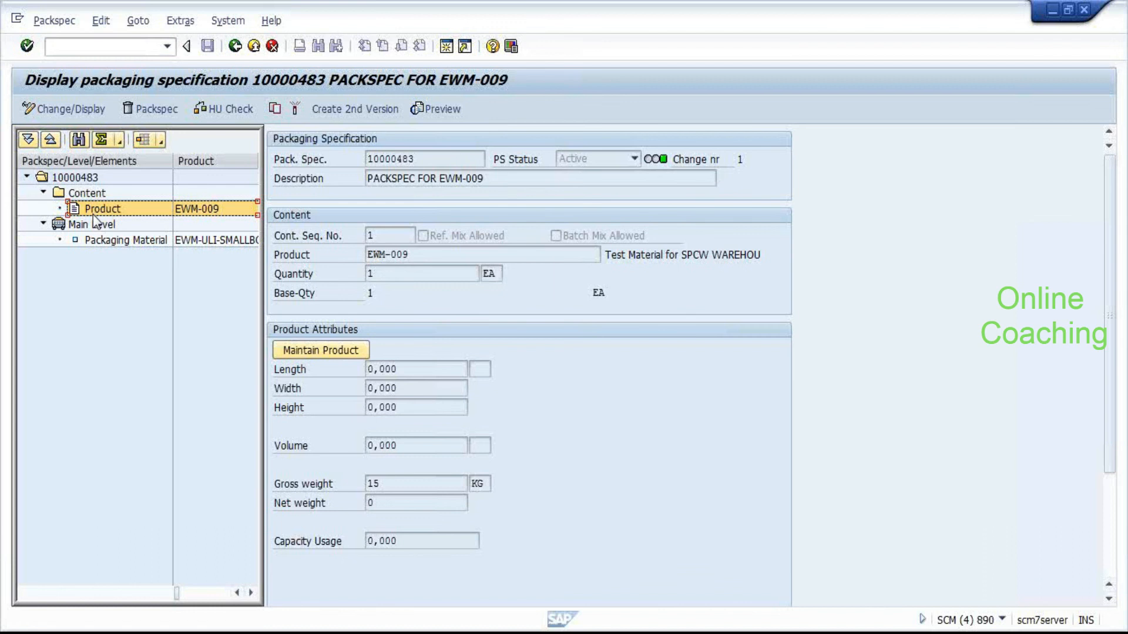
left_click(114, 250)
left_click(131, 228)
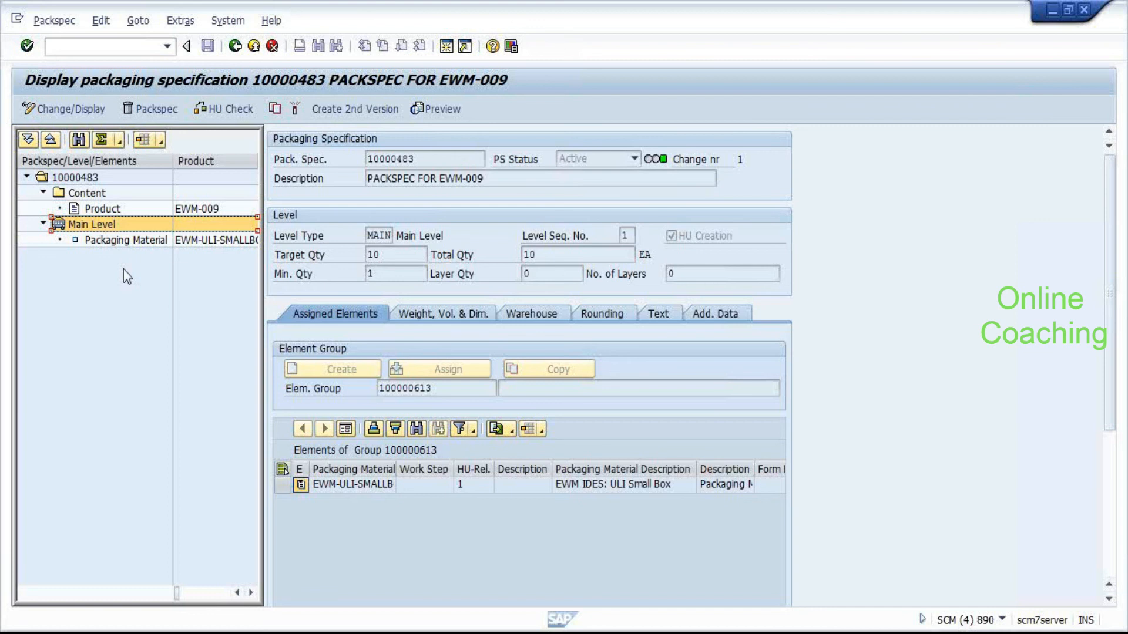
Preview the packaging specification printout on output device LP01, review its contents, and return to the specification display.
left_click(435, 112)
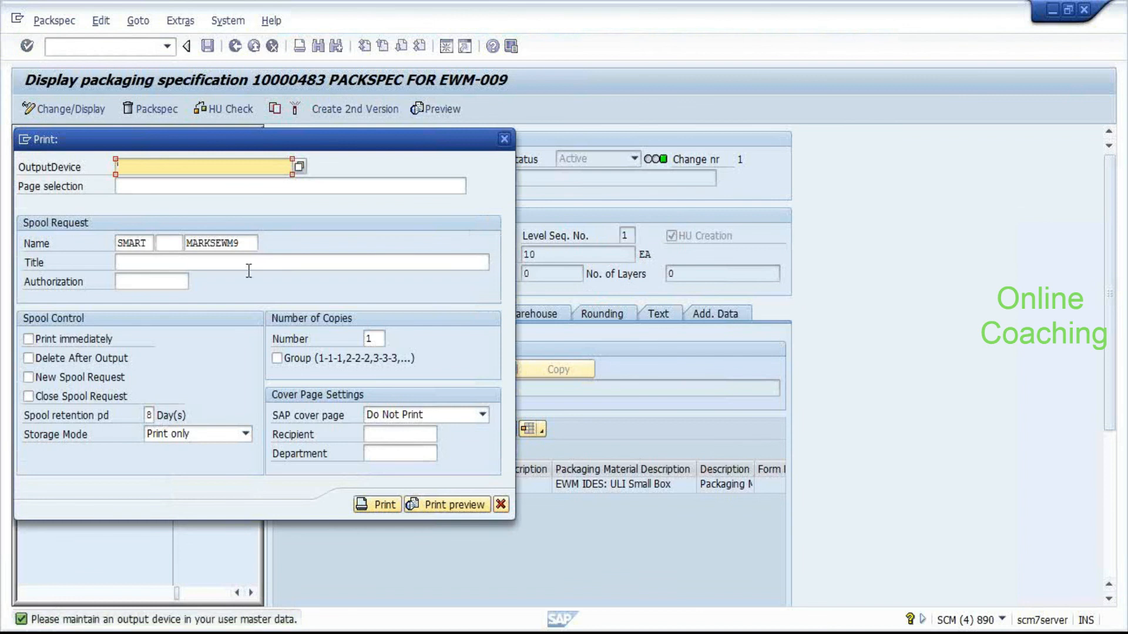
key("Down")
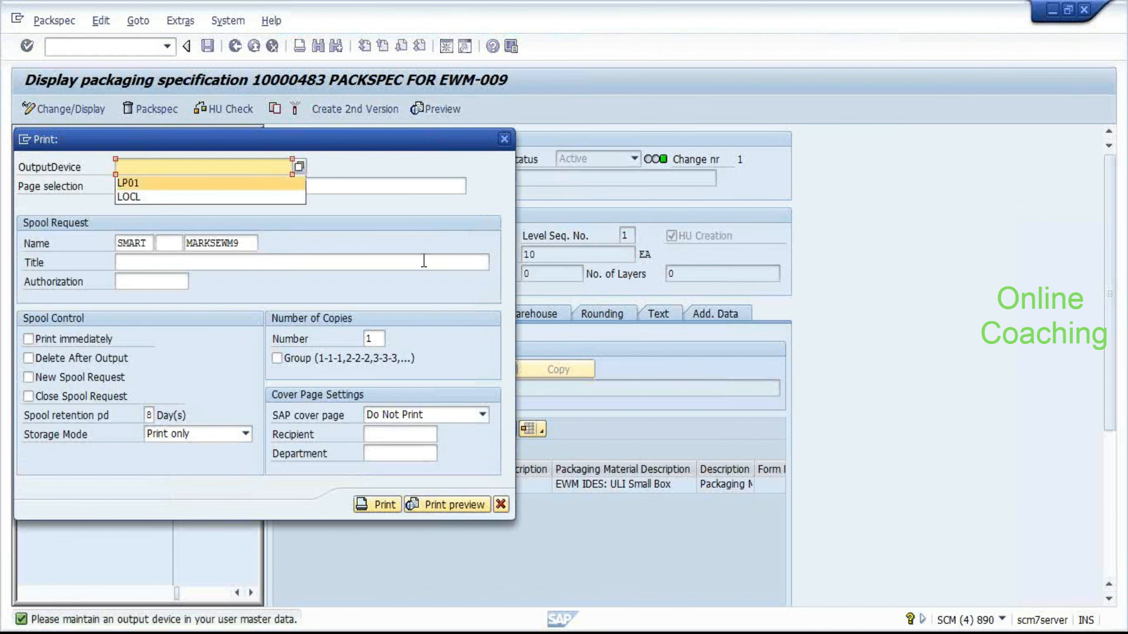
key("Return")
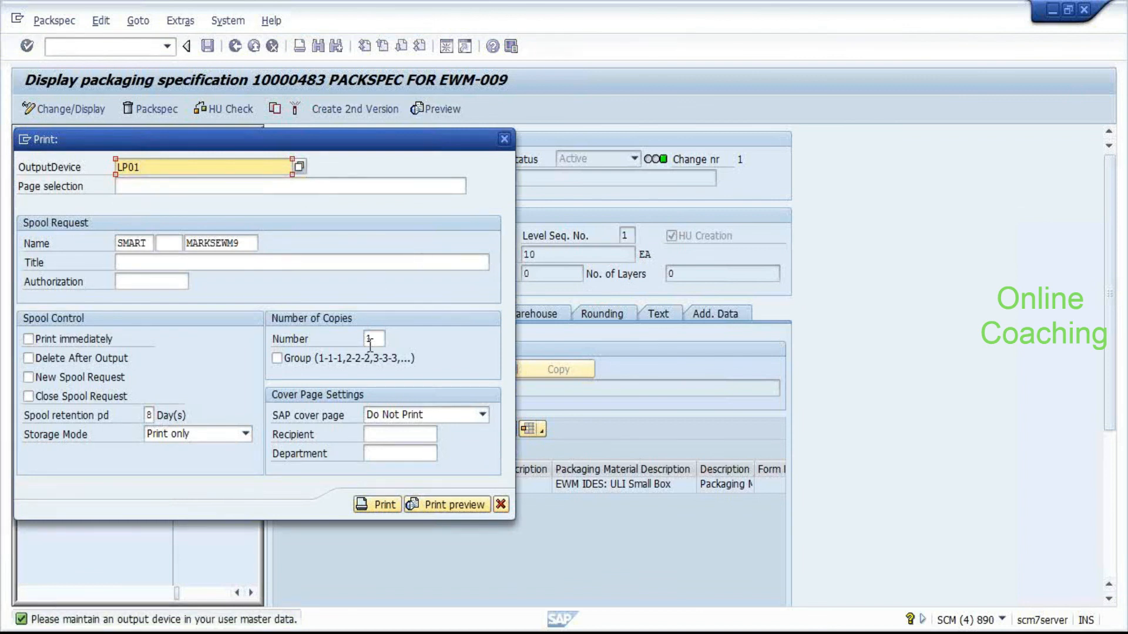
left_click(445, 506)
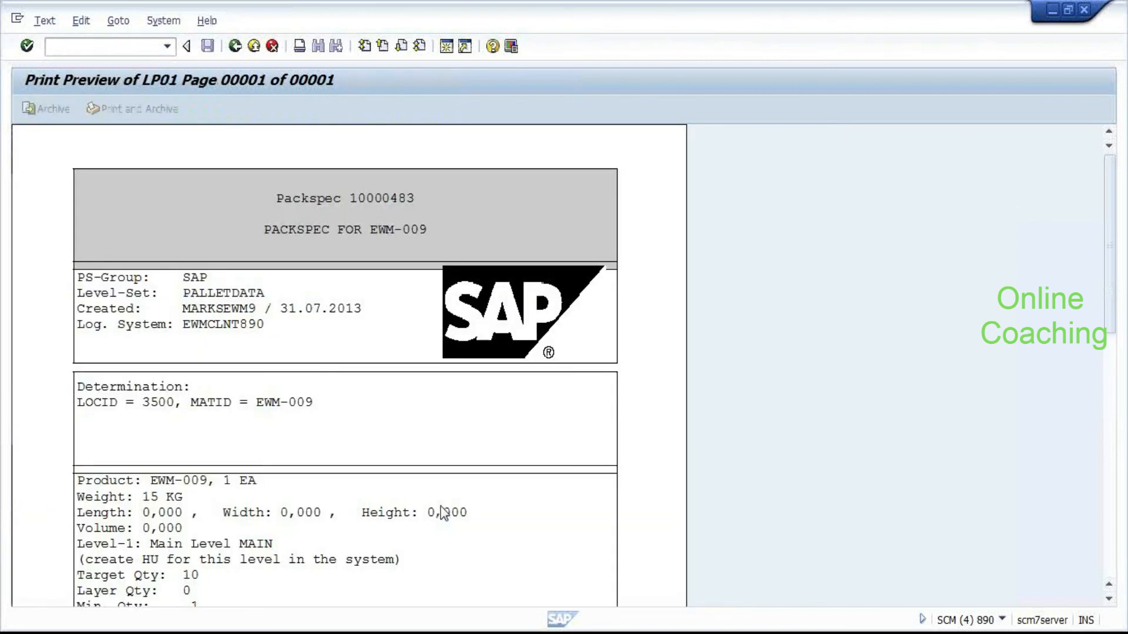
scroll(444, 513, "down", 5)
scroll(444, 513, "down", 2)
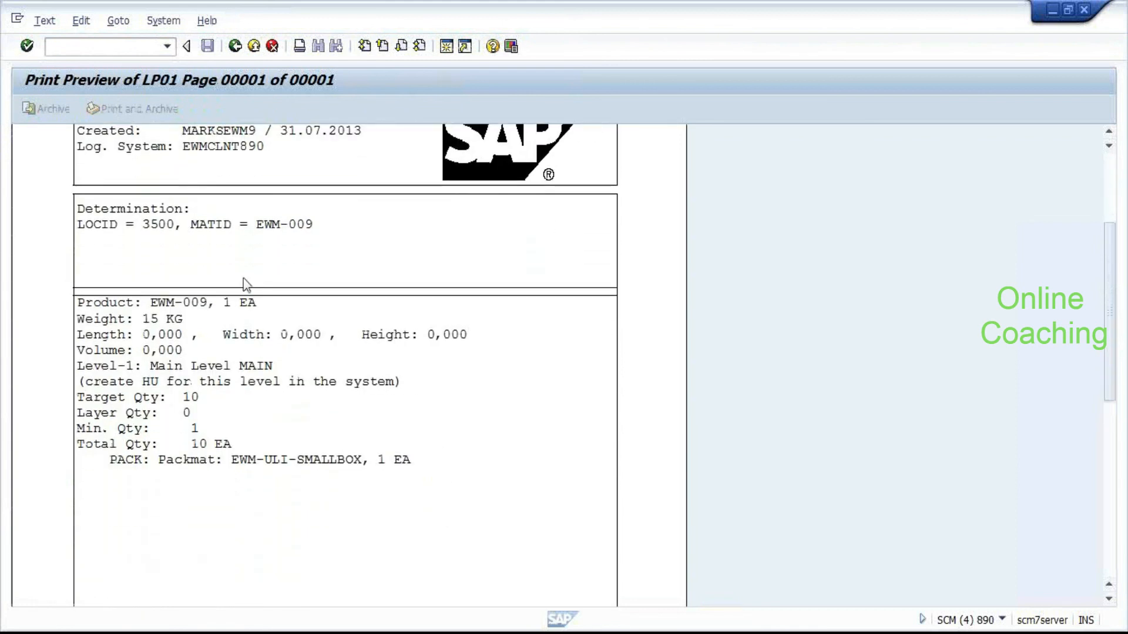
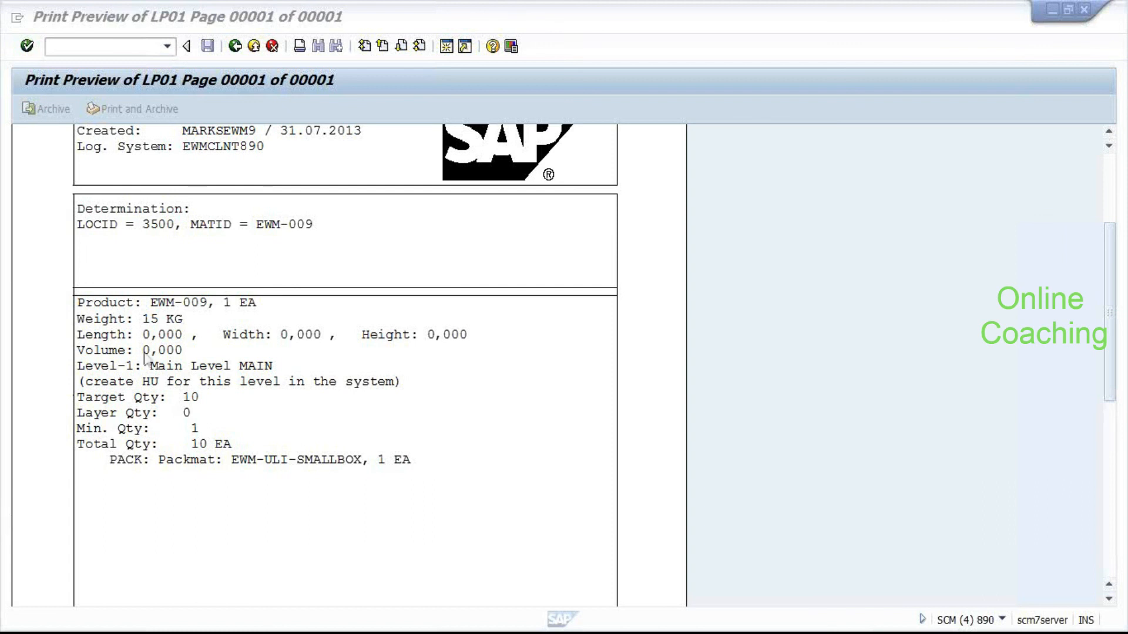
left_click(235, 47)
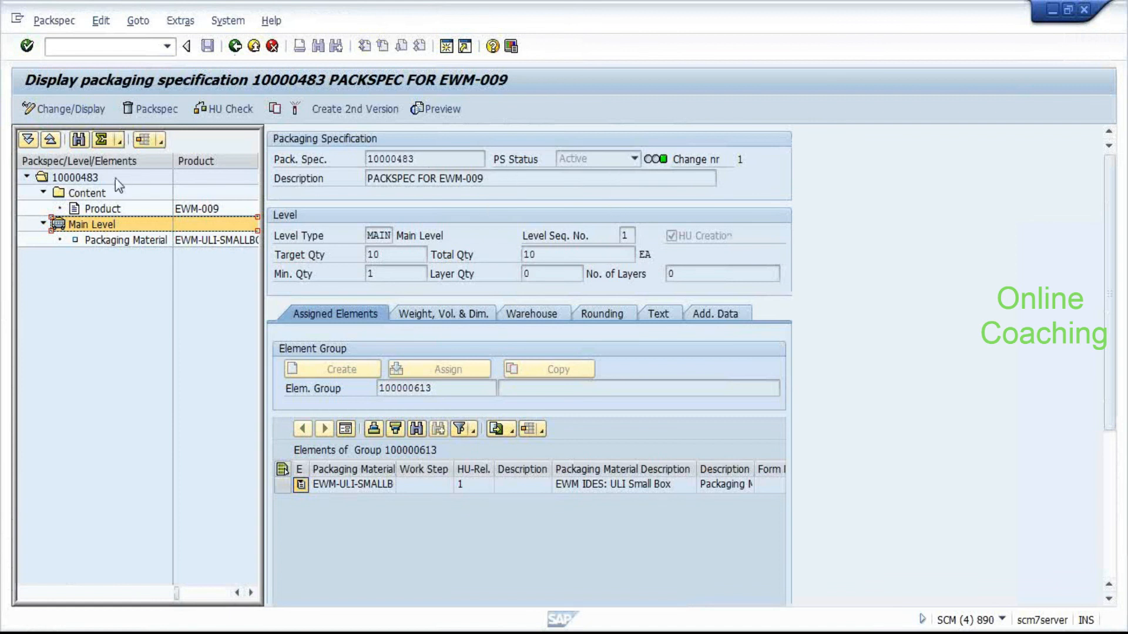
Examine the determination data and linked documents at the header level of packaging specification 10000483.
left_click(82, 183)
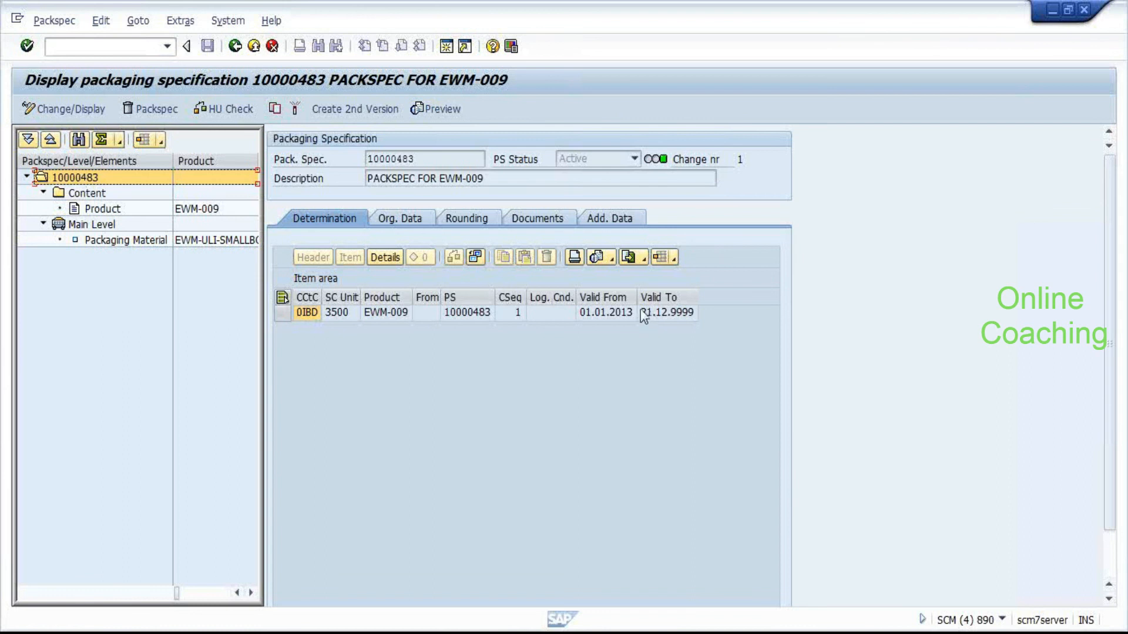
left_click(531, 216)
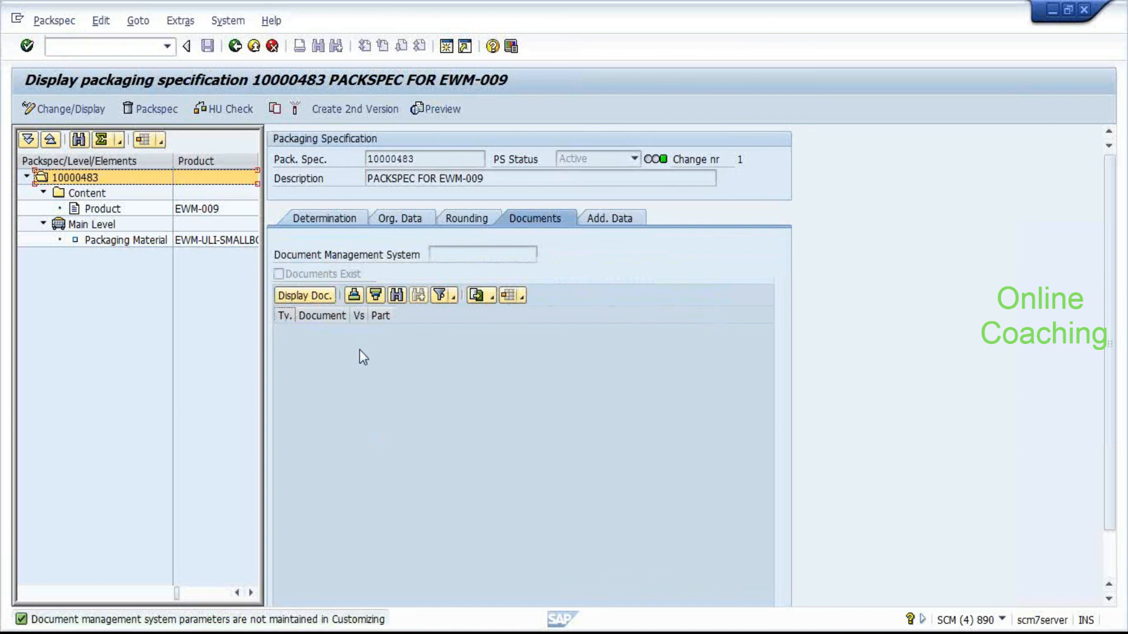
left_click(456, 259)
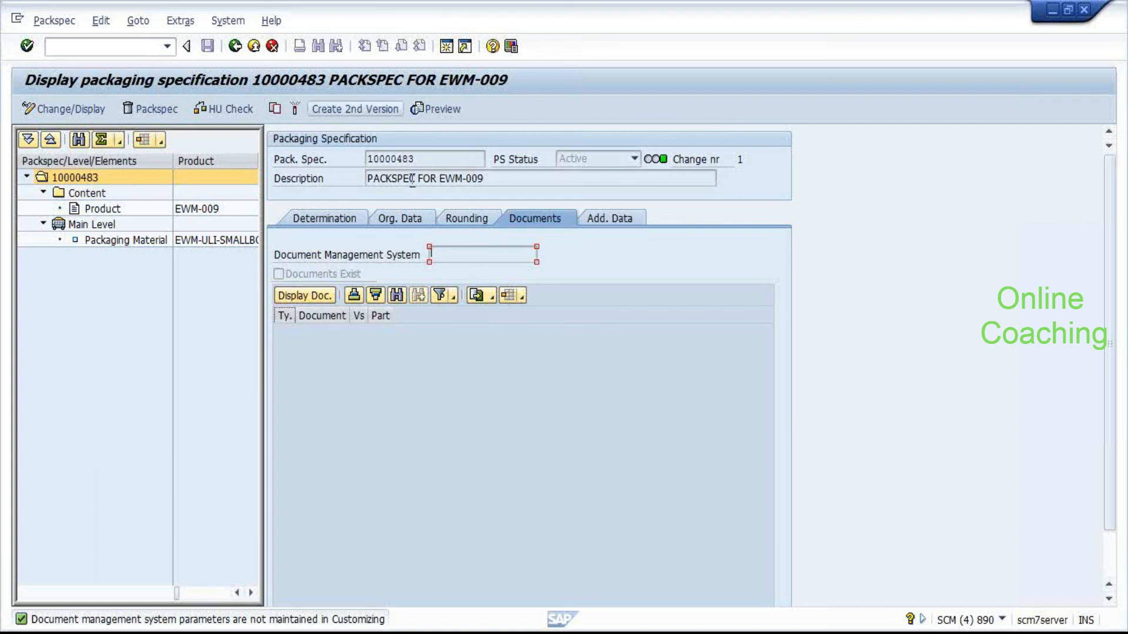
Switch to the other SAP session, start transaction SPRO, and open the SAP Reference IMG.
key("alt+Tab")
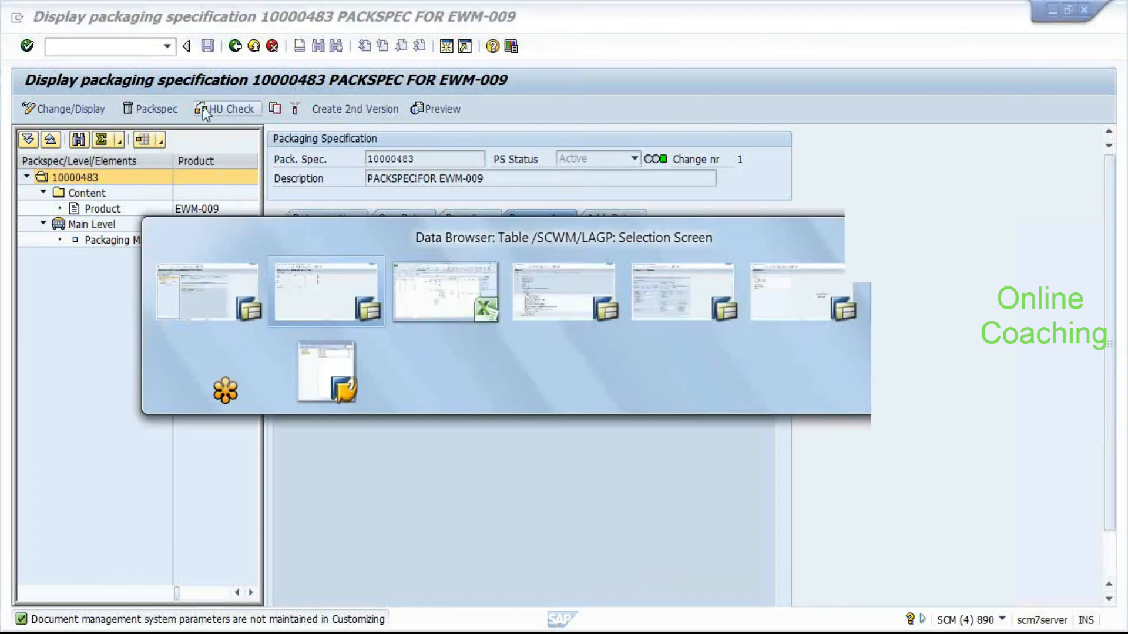
key("alt+Tab")
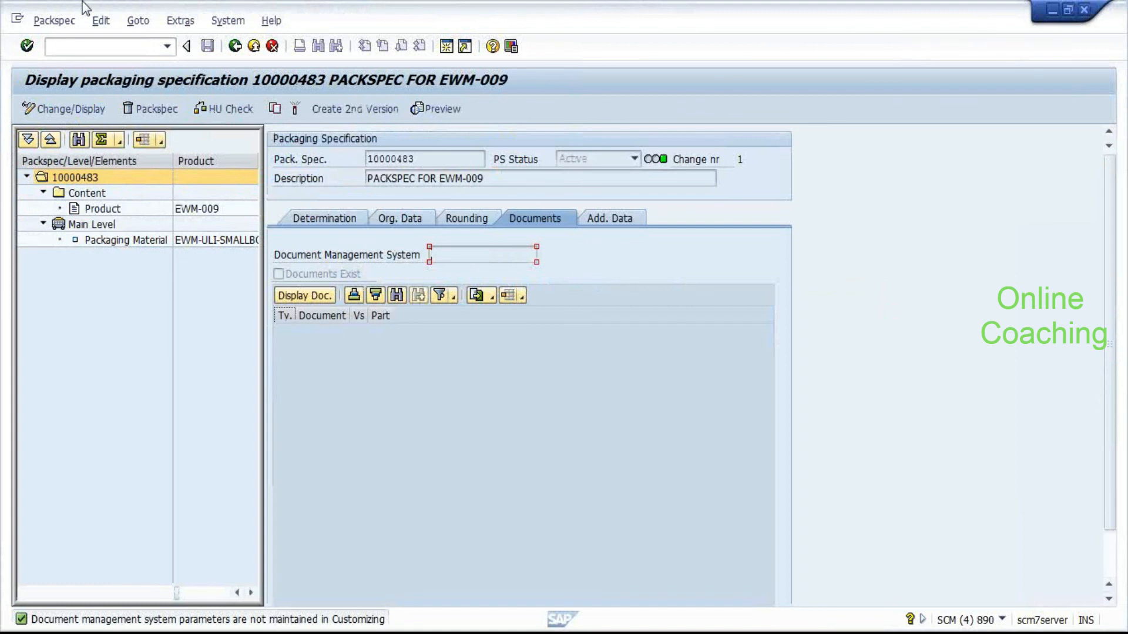
key("alt+Tab")
left_click(78, 41)
type("/NSCW")
key("BackSpace")
key("BackSpace")
key("BackSpace")
type("SPRO")
key("Return")
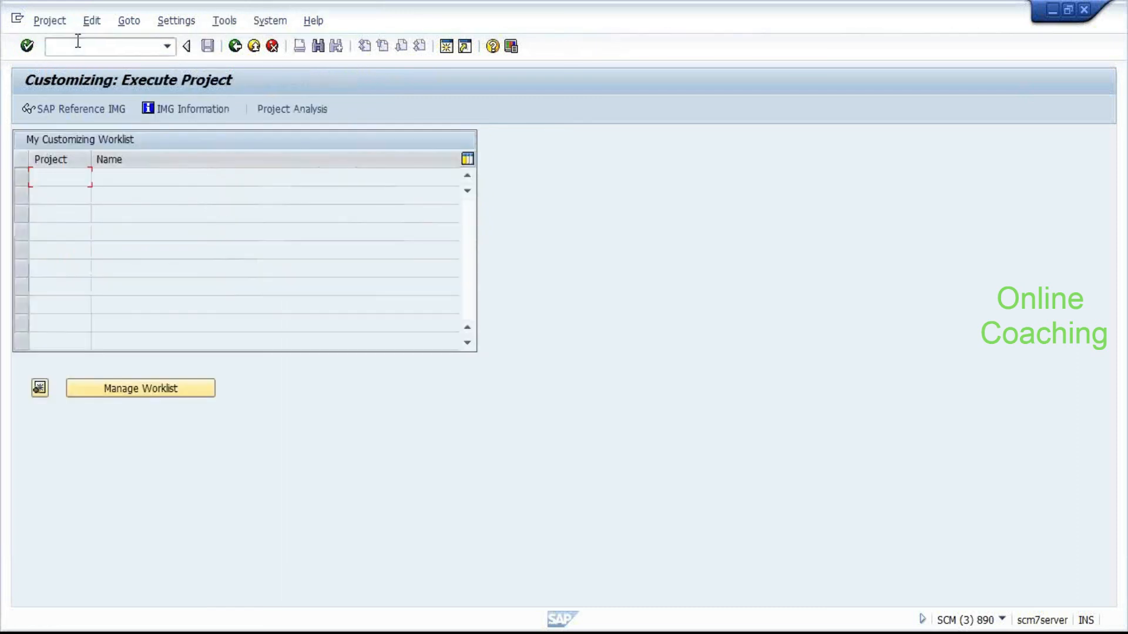
left_click(69, 109)
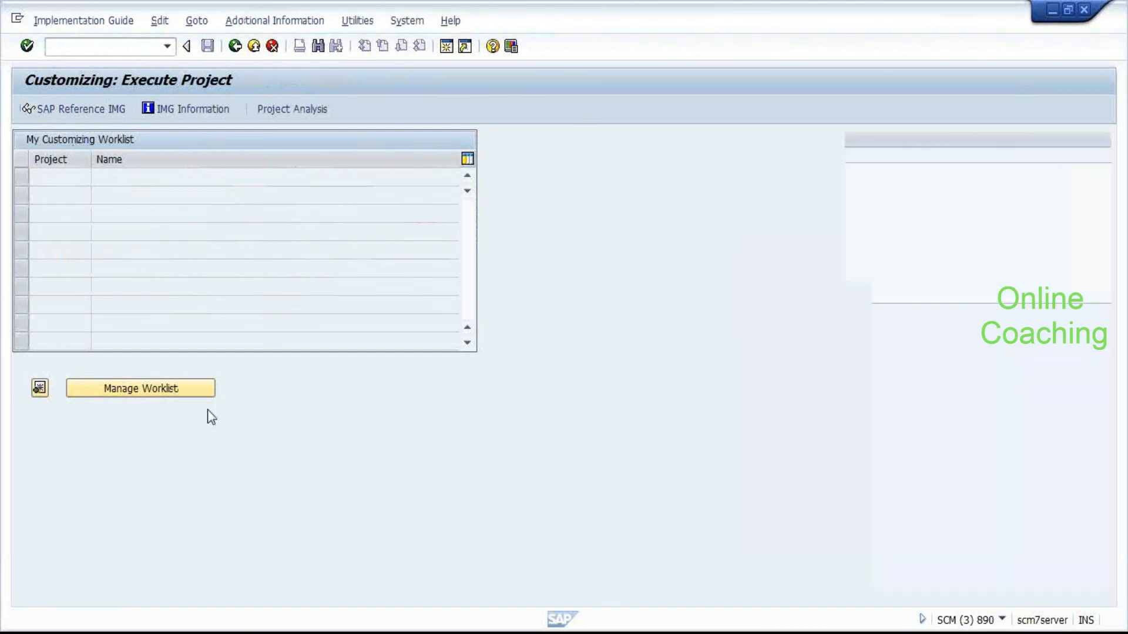
Expand the implementation guide through Extended Warehouse Management and Master Data to the Packaging Specification activities.
left_click(152, 293)
key("Up")
key("Up")
key("Right")
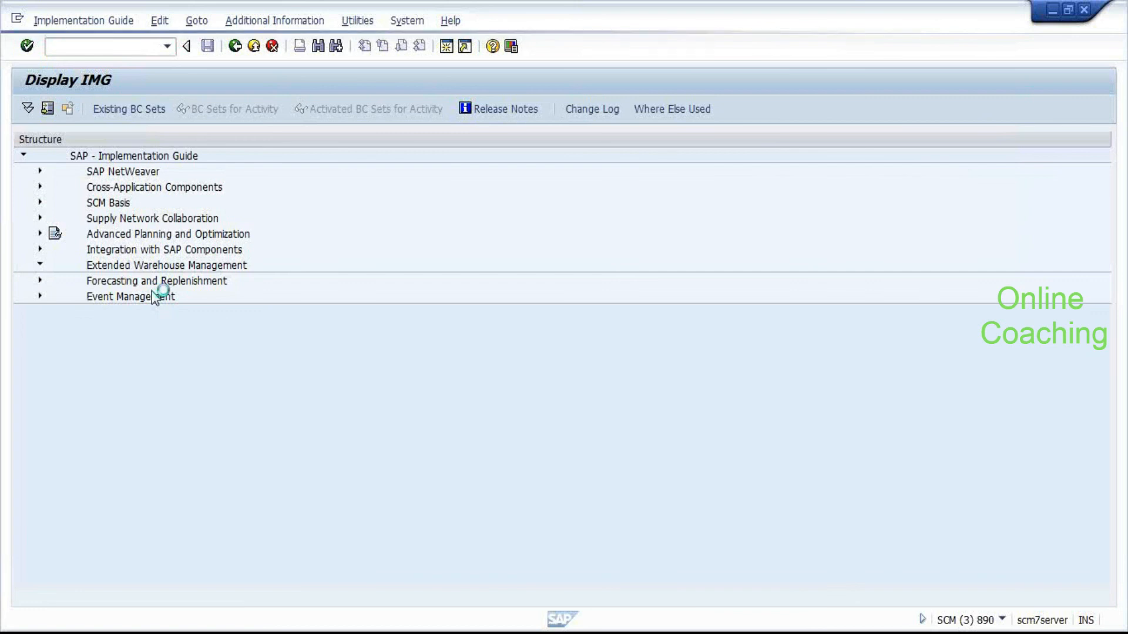
double_click(154, 296)
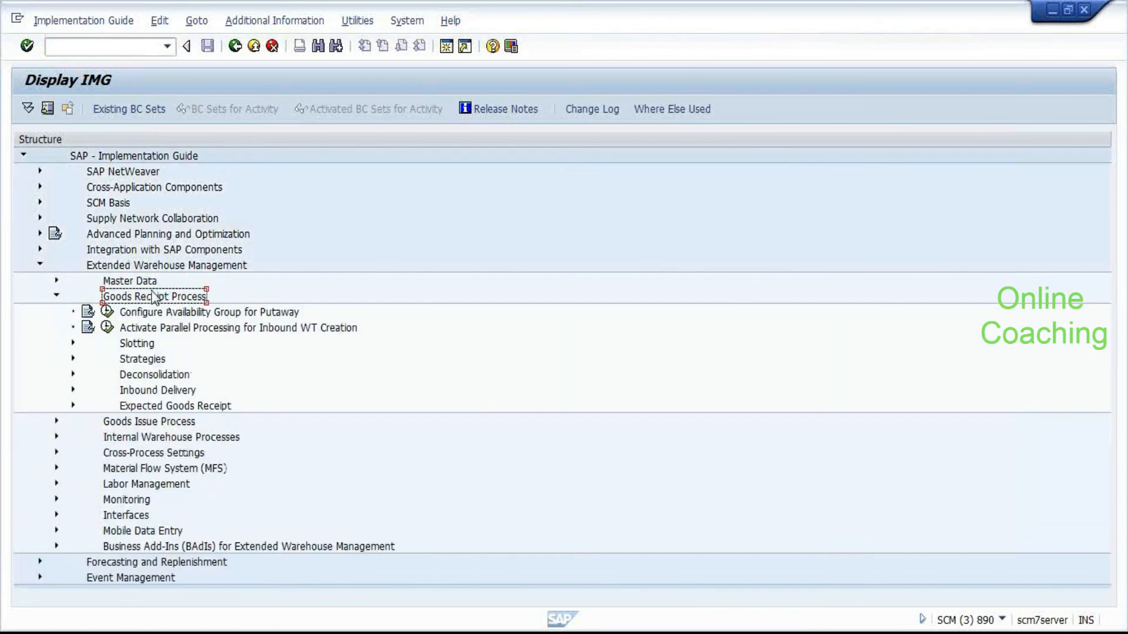
key("Left")
key("Up")
key("Right")
key("Down")
key("Down")
key("Down")
key("Down")
key("Down")
key("Down")
key("Down")
key("Down")
key("Down")
key("Down")
key("Down")
key("Down")
key("Down")
key("Down")
key("Down")
key("Down")
key("Right")
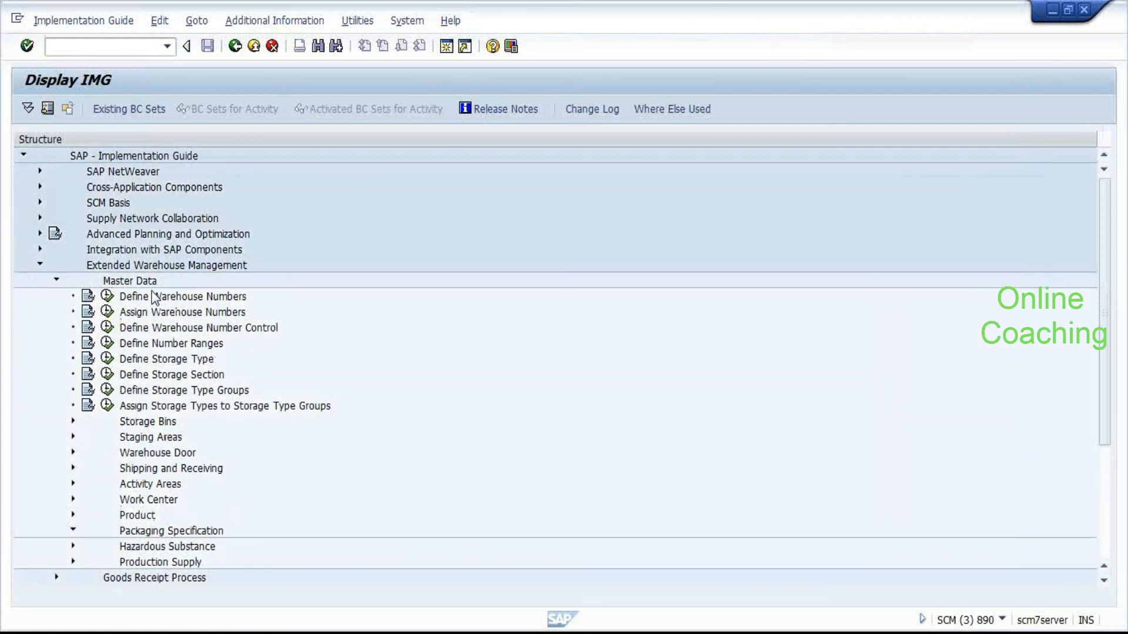
Open Define General Packaging Specification Parameters, view the global attributes, and return to the implementation guide.
key("Down")
key("Down")
key("Down")
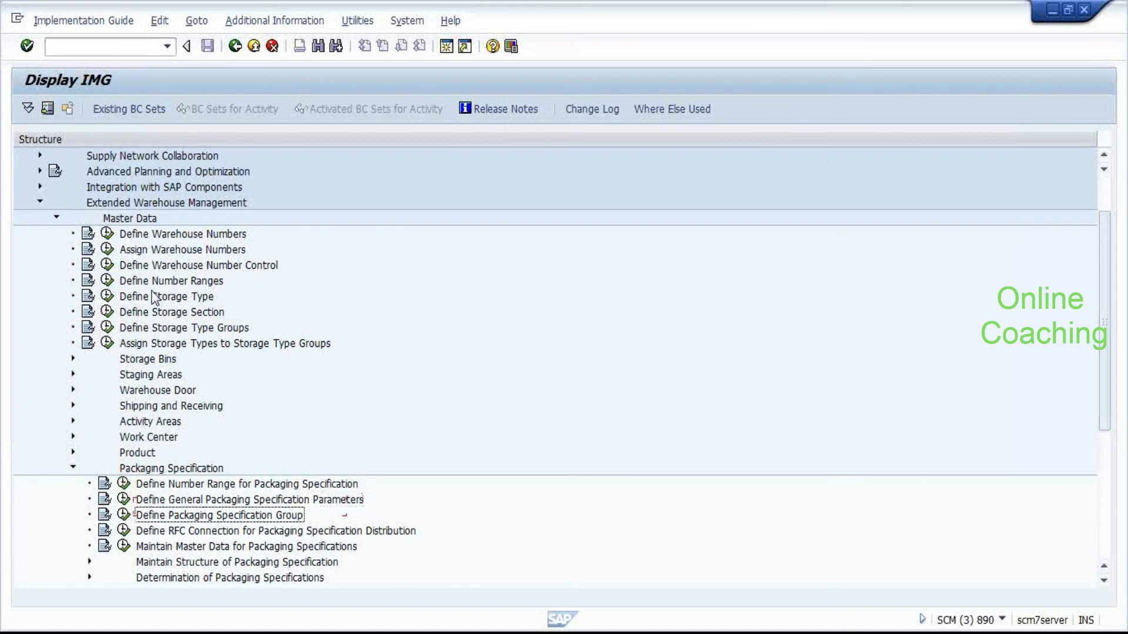
key("Down")
scroll(164, 302, "down", 1)
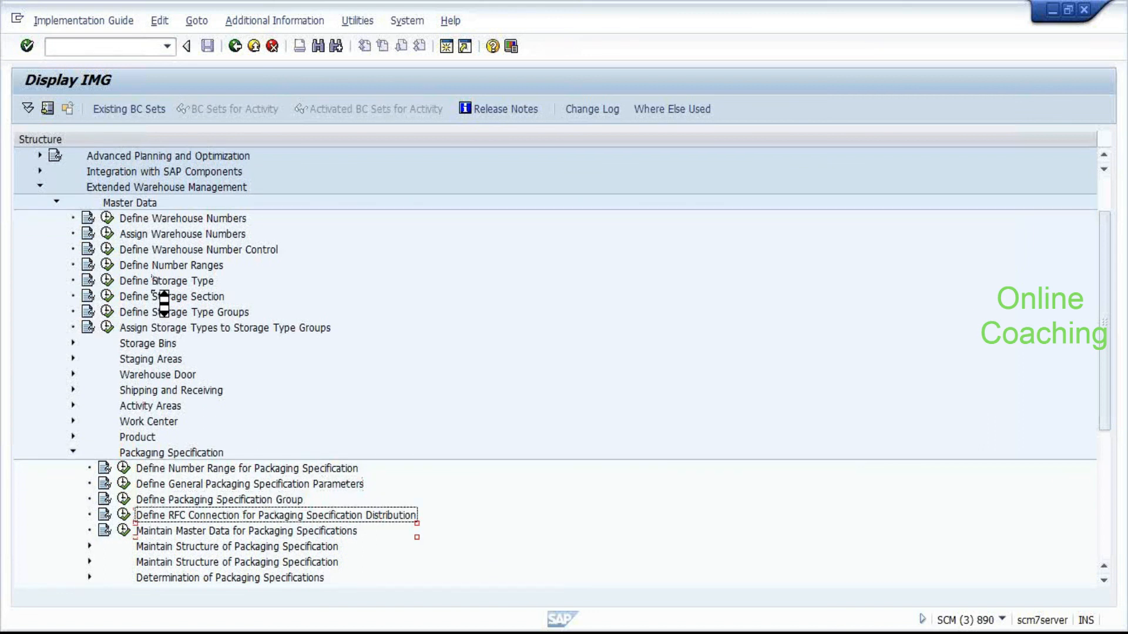
scroll(164, 302, "down", 7)
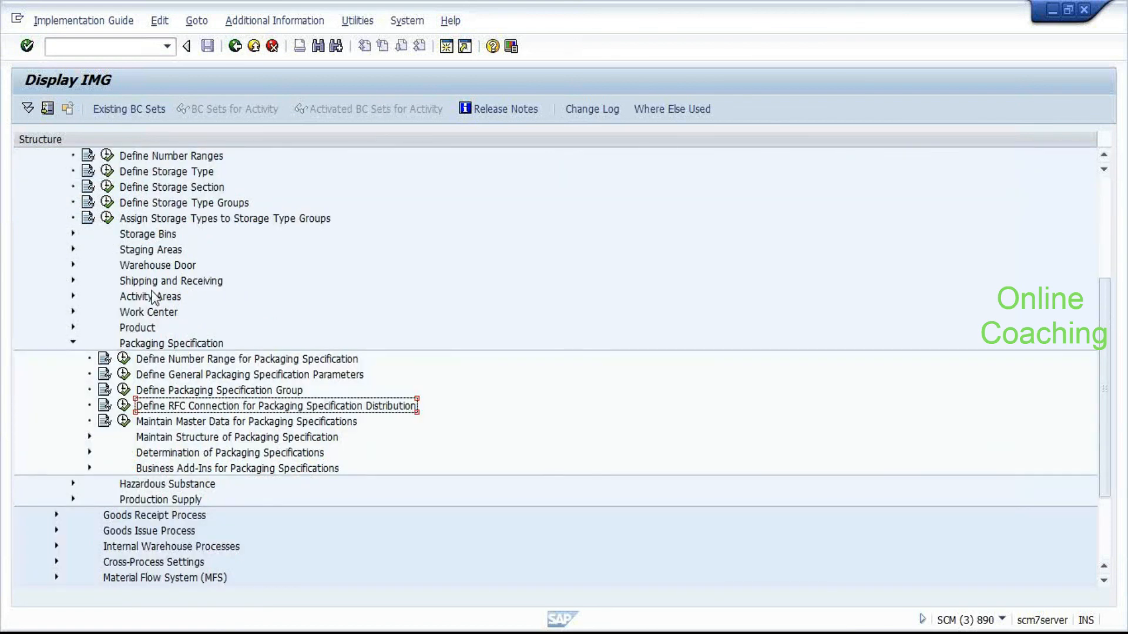
key("Up")
key("Up")
key("Left")
key("Return")
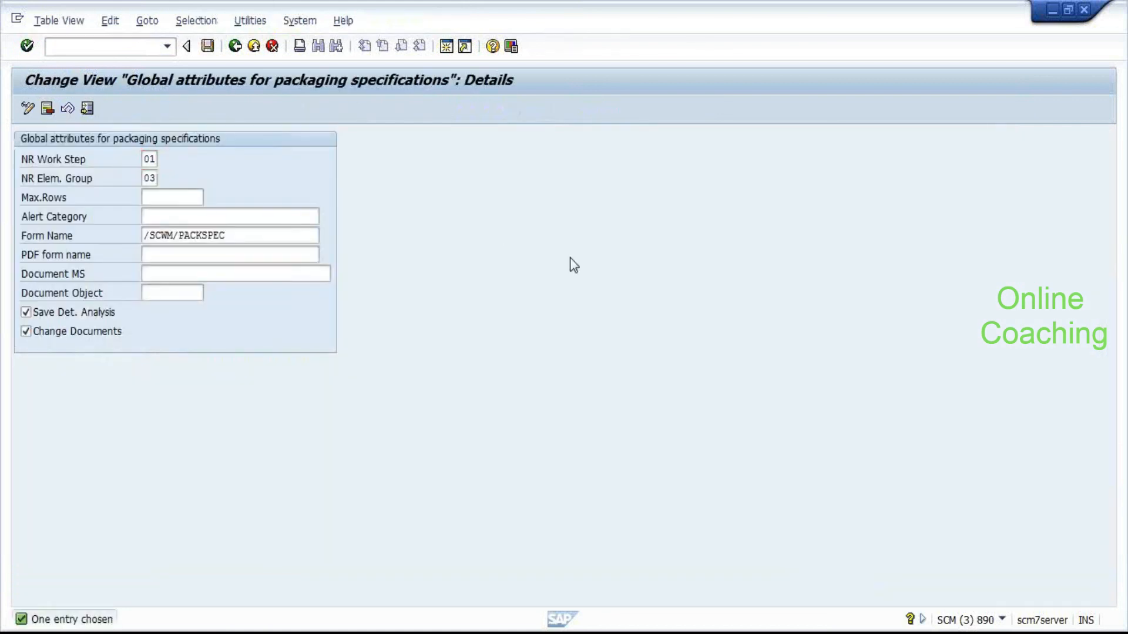
key("F3")
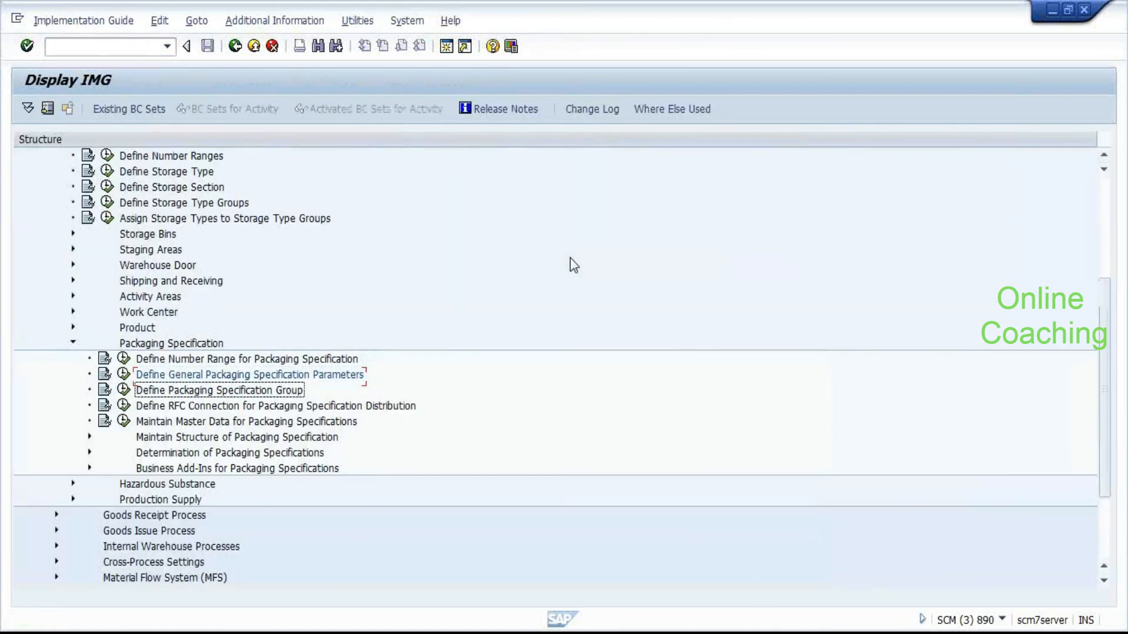
Reopen the general packaging specification parameters, inspect the form name /SCWM/PACKSPEC, and open and close its value search.
key("Down")
key("Down")
key("Up")
key("Up")
key("Up")
key("Return")
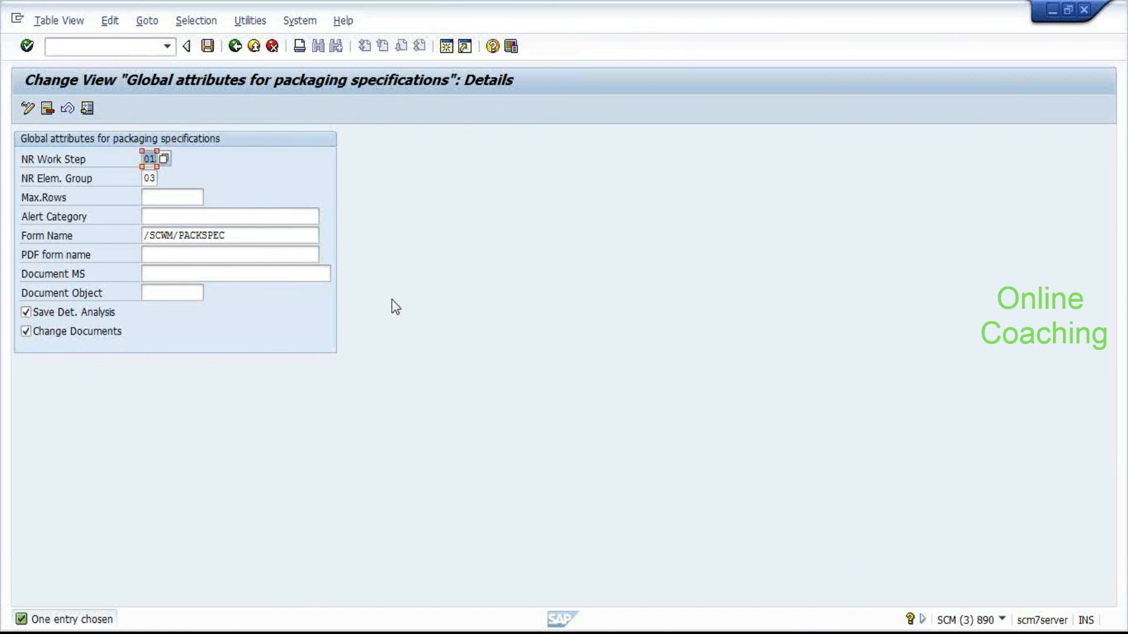
left_click(266, 219)
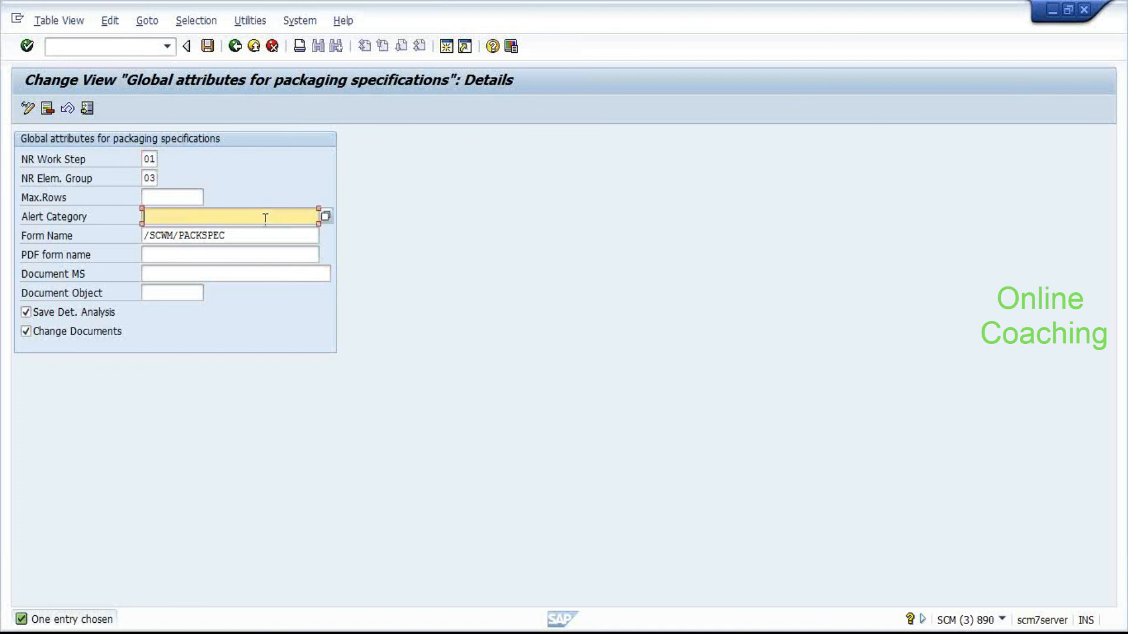
left_click(266, 236)
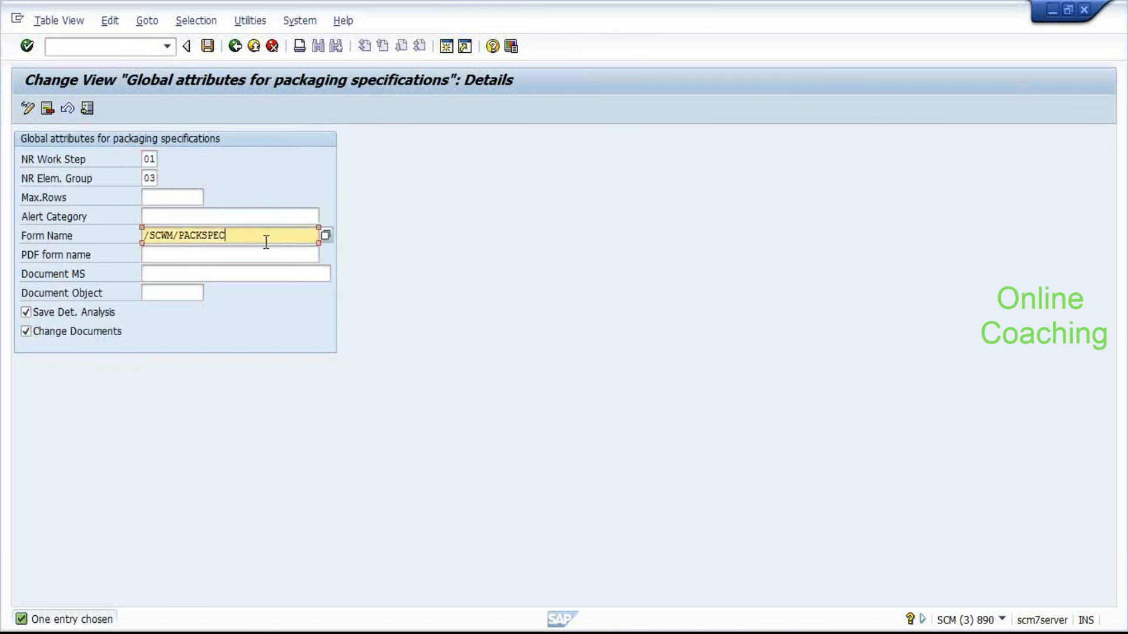
left_click(325, 237)
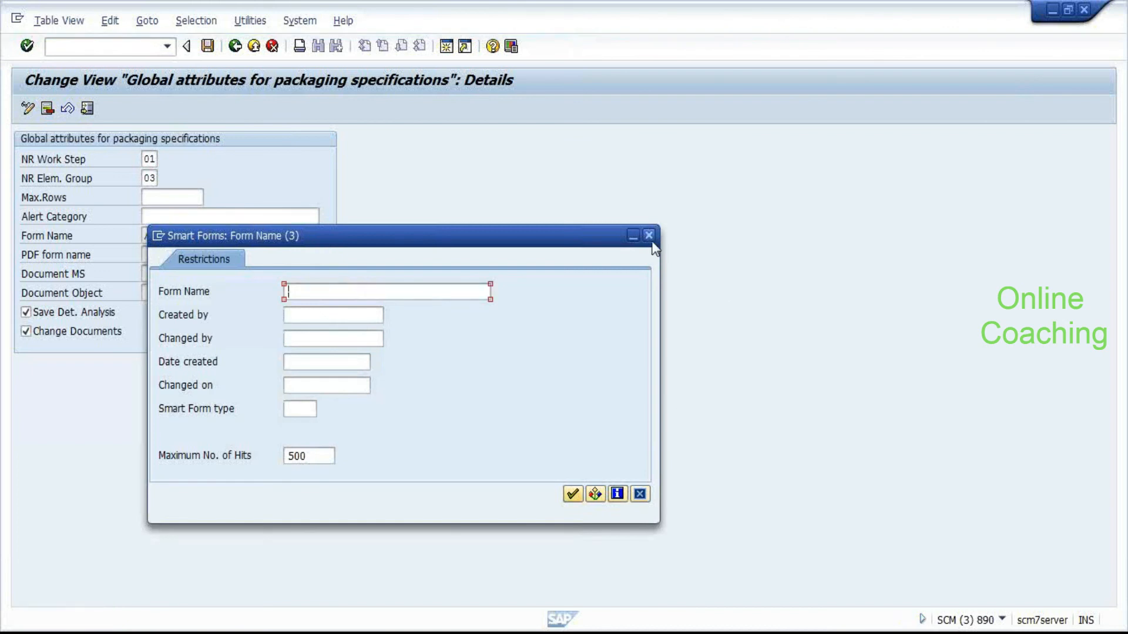
left_click(648, 236)
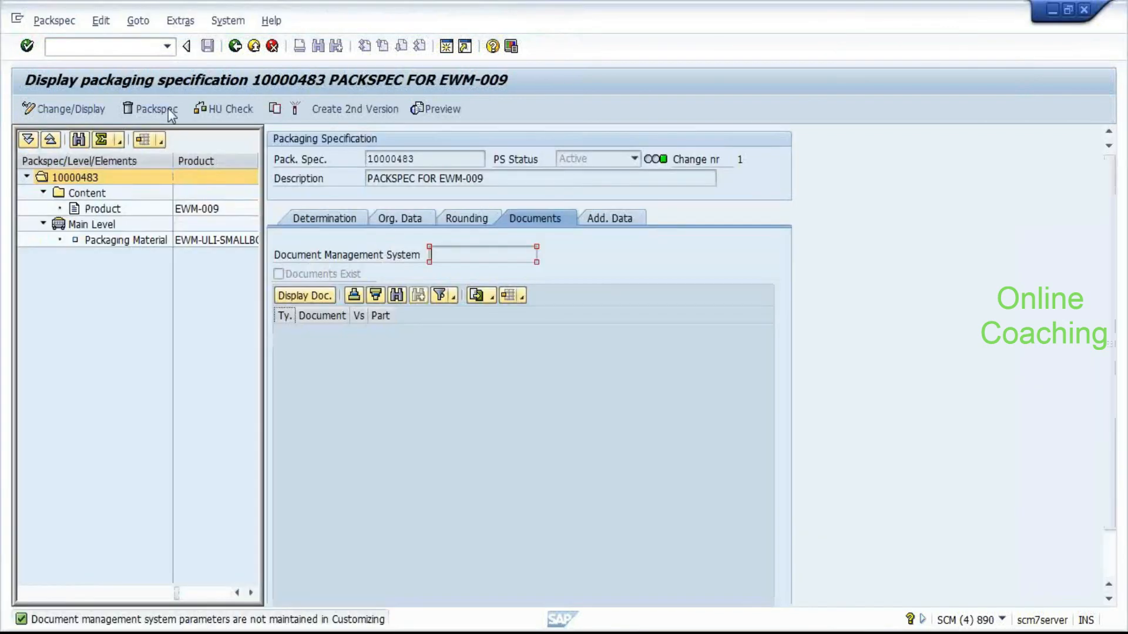
In the packaging specification session, display the print preview of specification 10000483 on output device LP01.
left_click(441, 111)
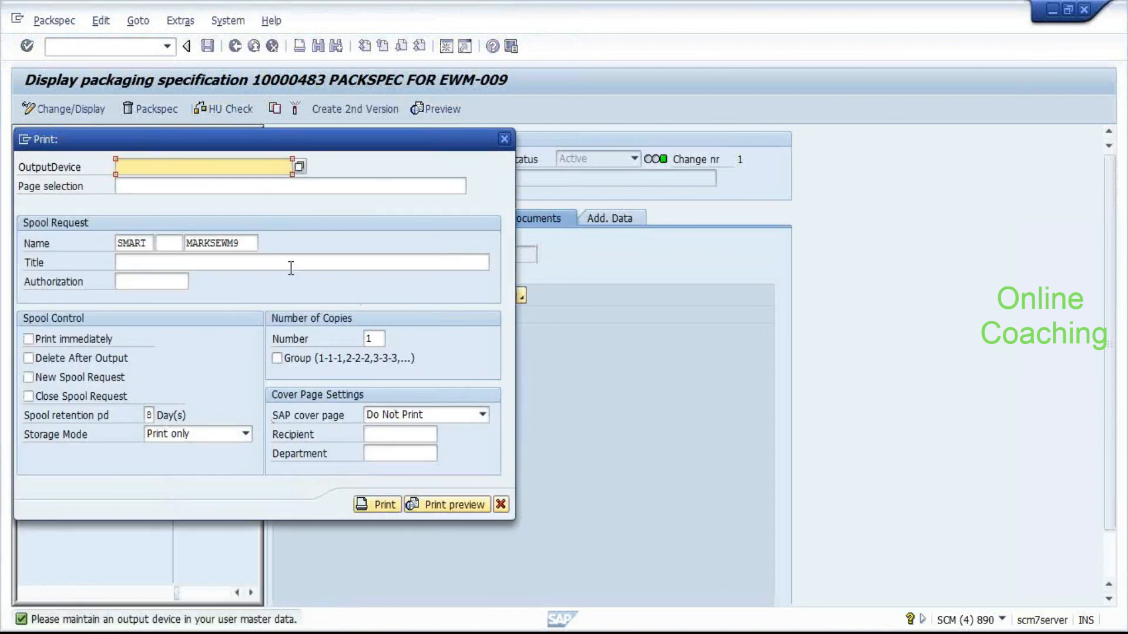
type("L")
left_click(166, 178)
left_click(447, 508)
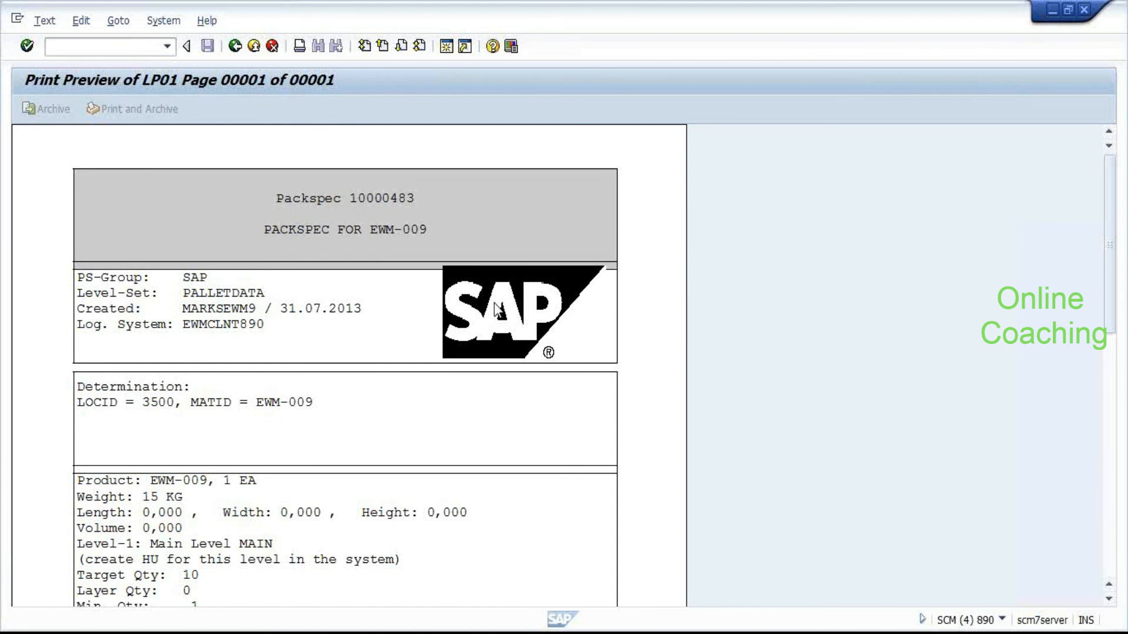
Compare the form name in the global attributes with the packaging specification preview and read through the whole printout.
key("alt+Tab")
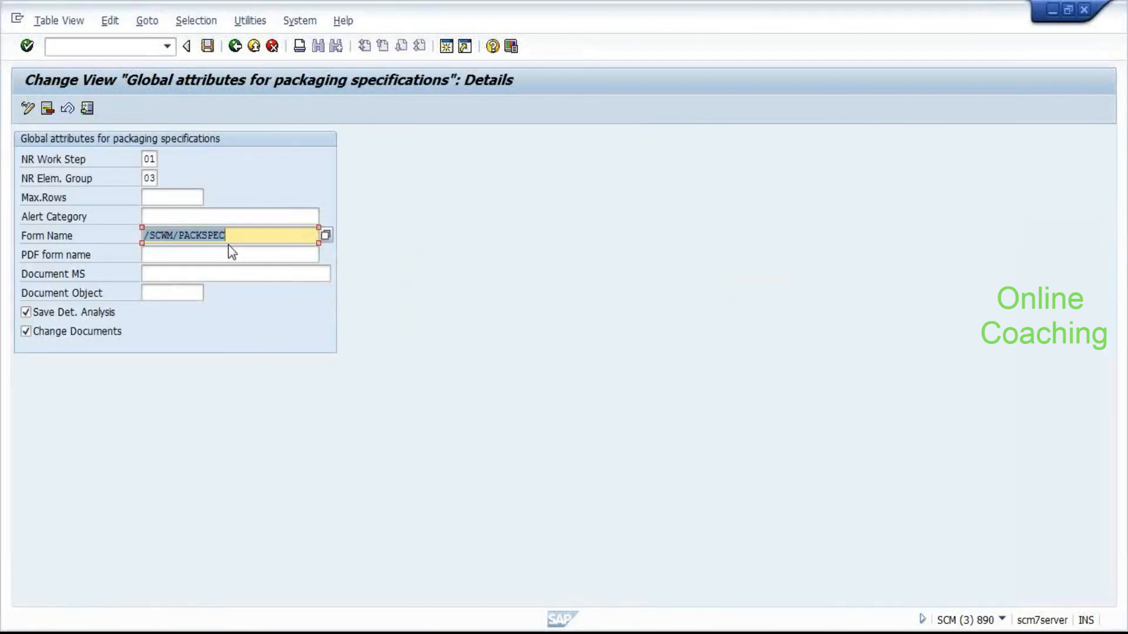
key("alt+Tab")
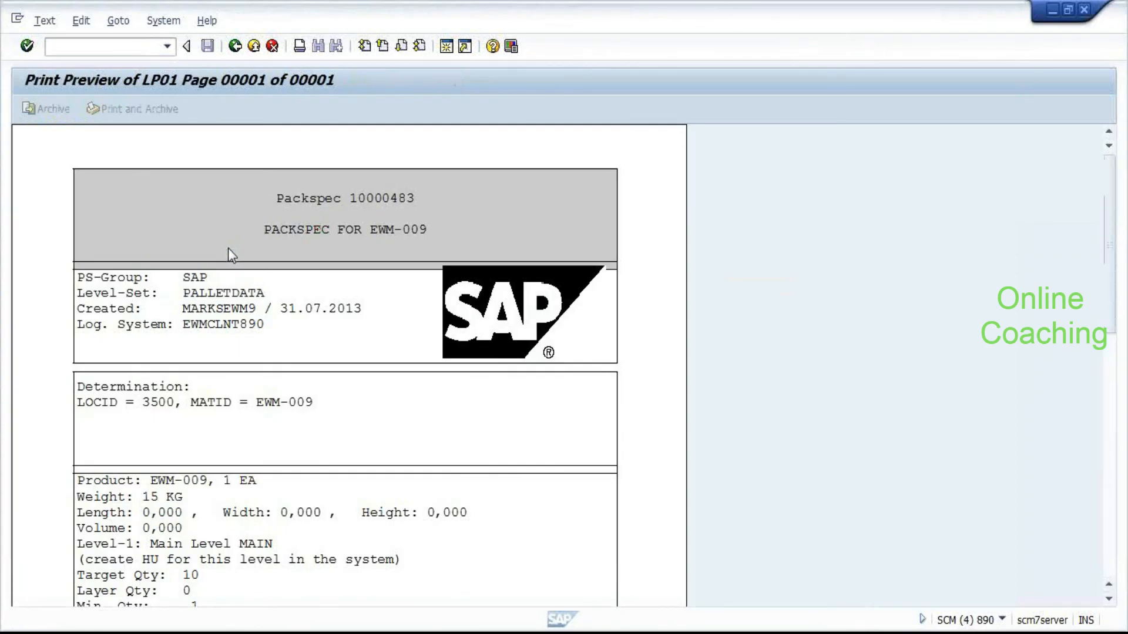
scroll(558, 383, "down", 8)
scroll(564, 384, "down", 2)
scroll(564, 385, "up", 10)
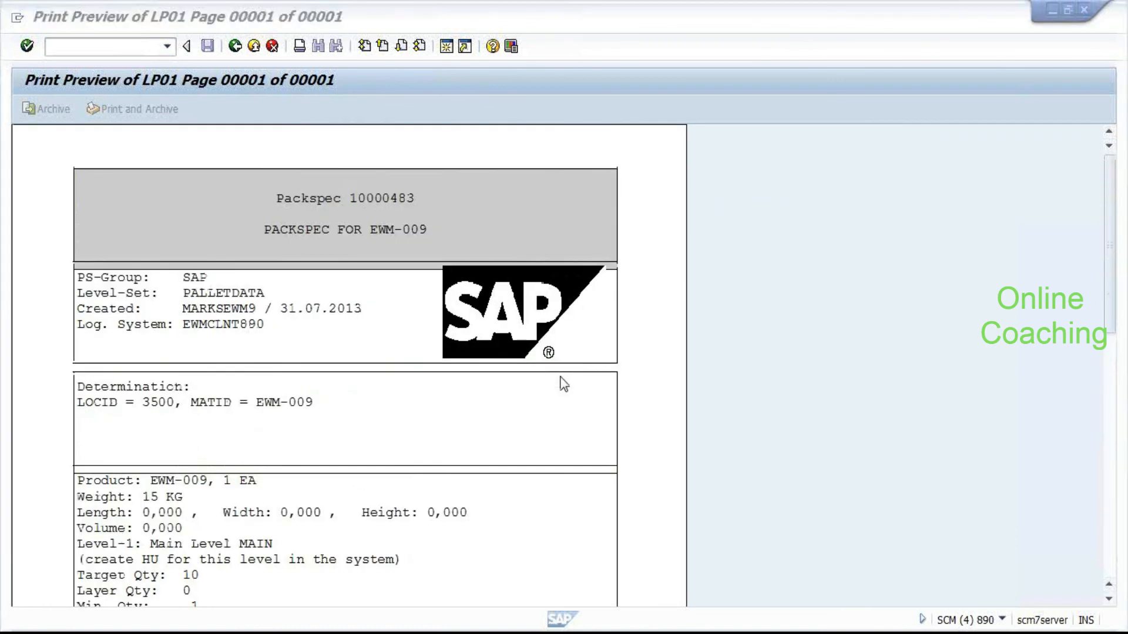
Return to the global attributes and list the available Smart Forms for the form name without any restrictions.
key("alt+Tab")
key("F4")
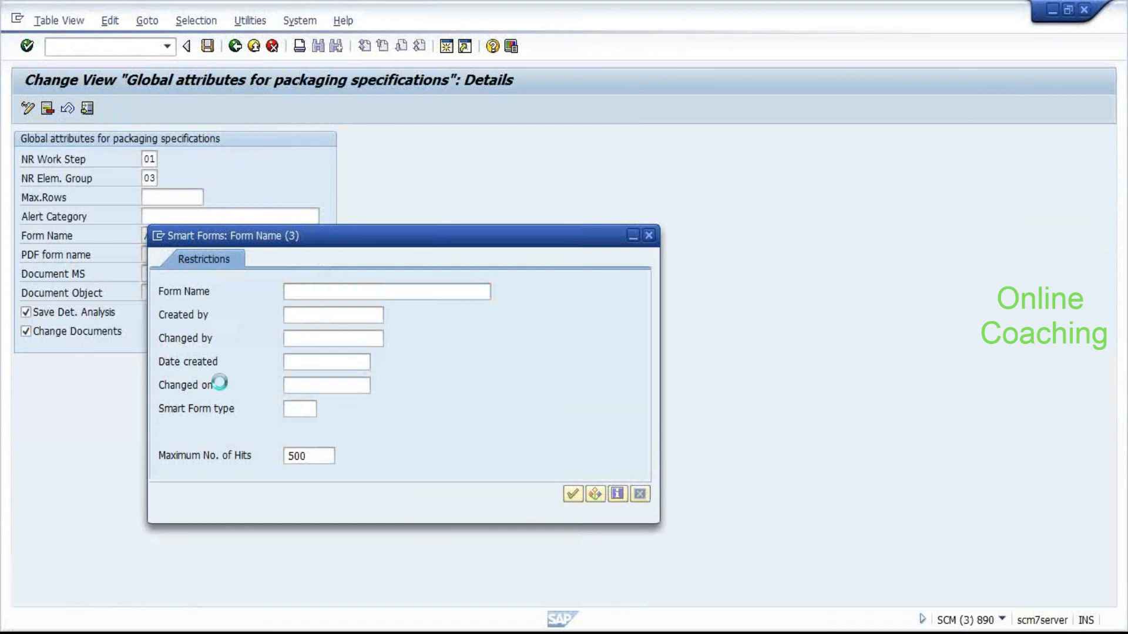
key("Return")
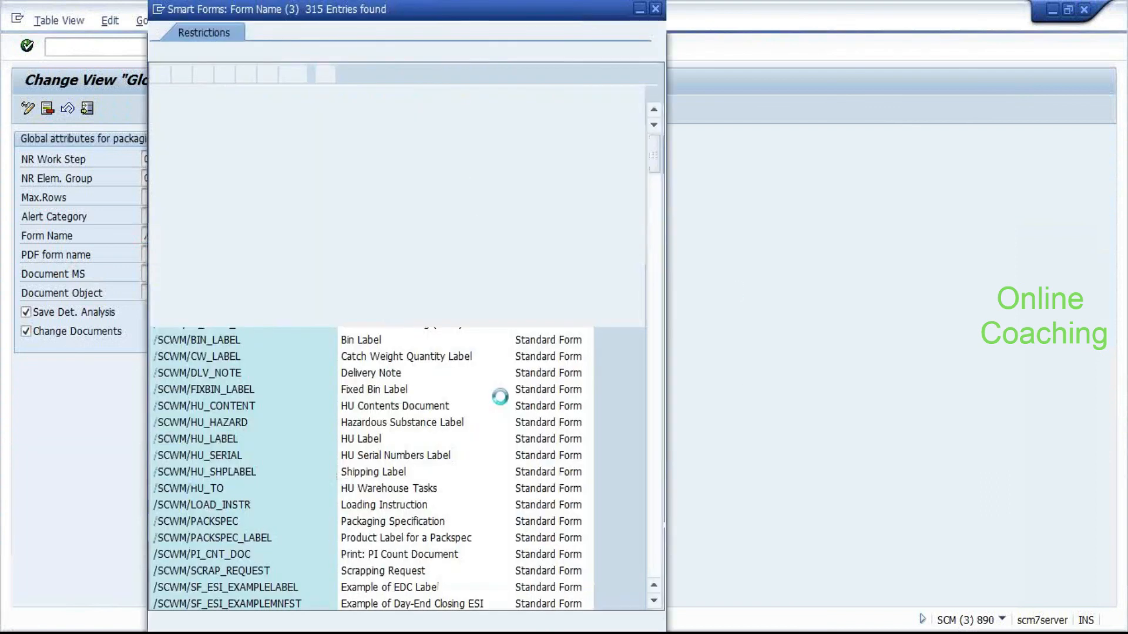